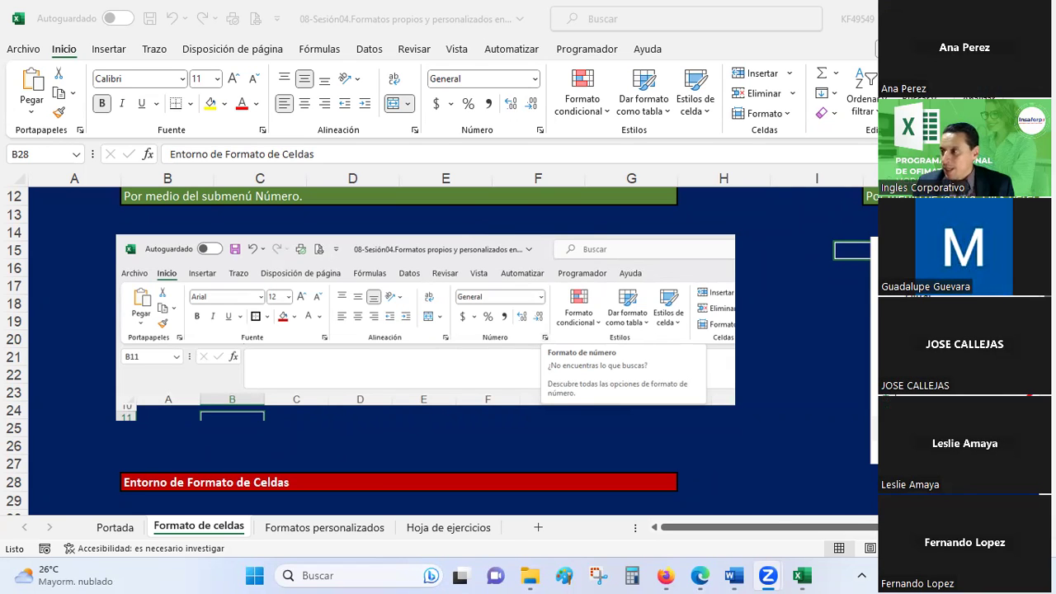
# - Browse the Number Format dropdown list without changing the format
pyautogui.scroll(1, 462, 280)
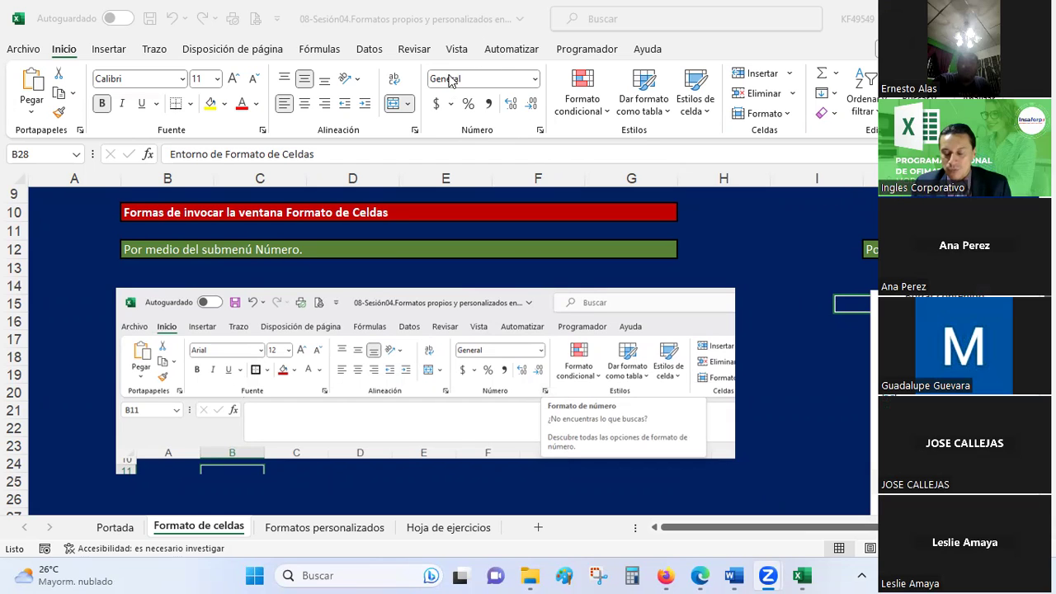
pyautogui.click(534, 82)
pyautogui.click(535, 83)
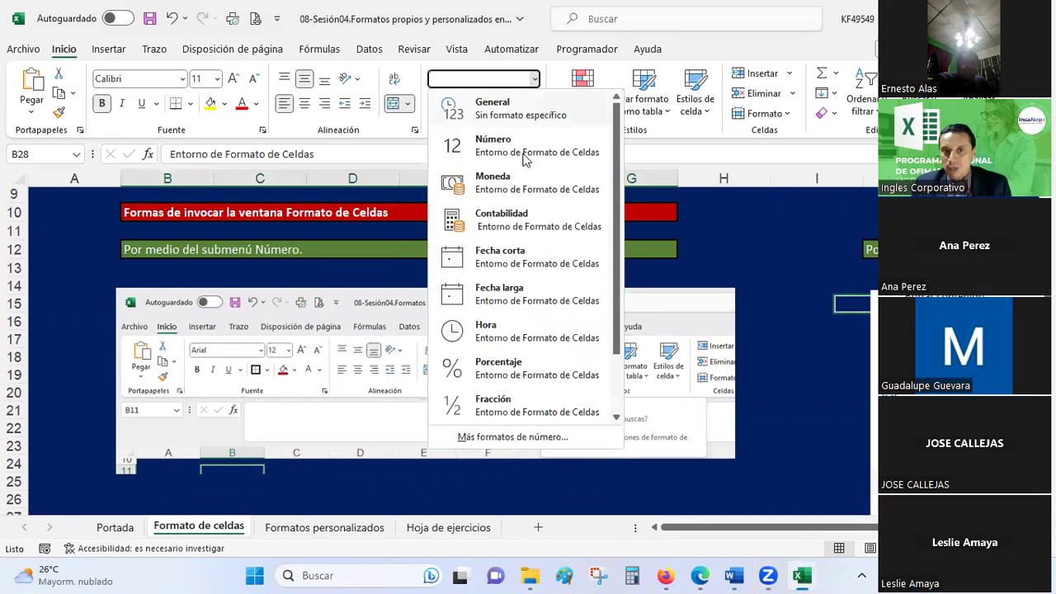
pyautogui.scroll(-1, 525, 169)
pyautogui.scroll(1, 524, 170)
pyautogui.click(537, 83)
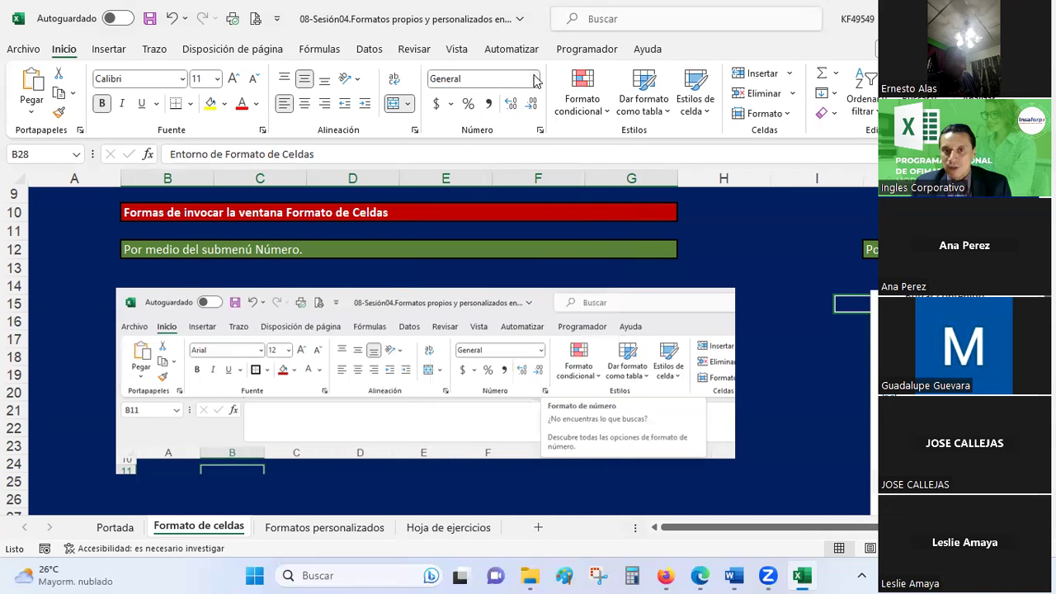
pyautogui.click(536, 83)
pyautogui.scroll(-1, 522, 165)
pyautogui.click(370, 239)
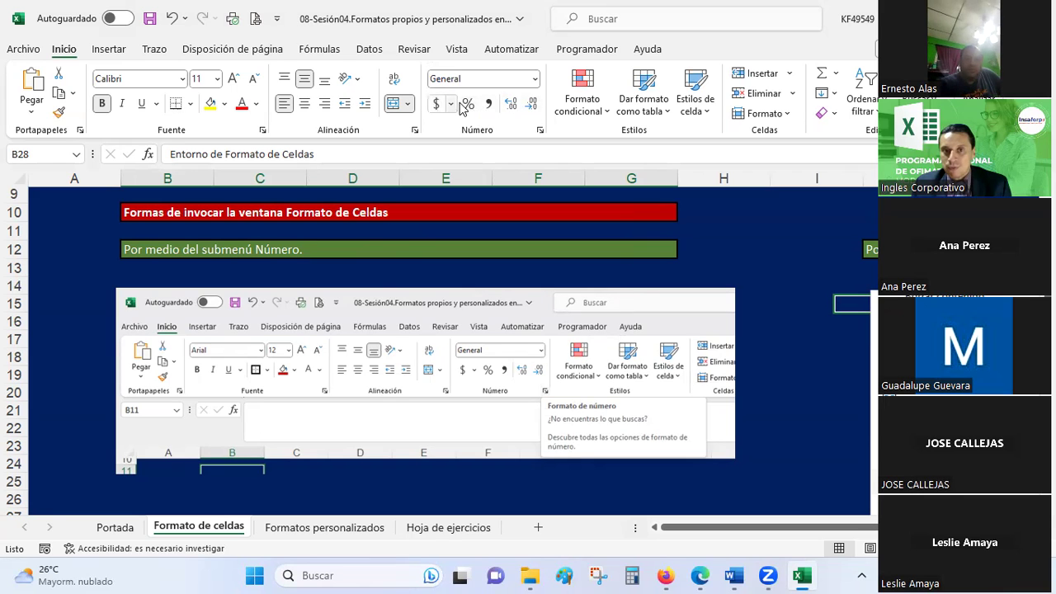
# - Check the accounting currency formats, then open and close Format Cells for D13
pyautogui.click(451, 100)
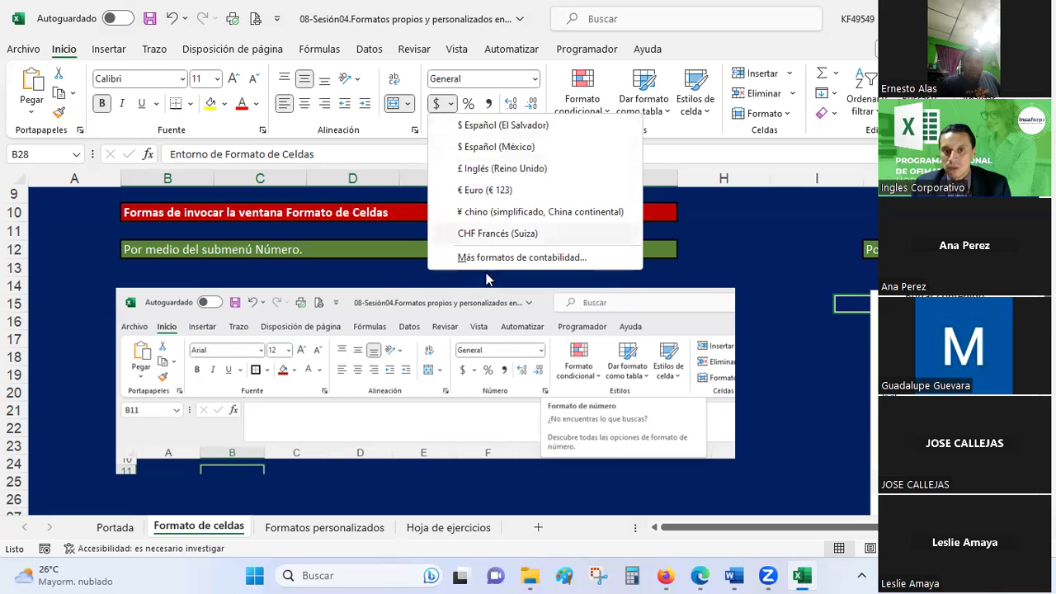
pyautogui.click(363, 291)
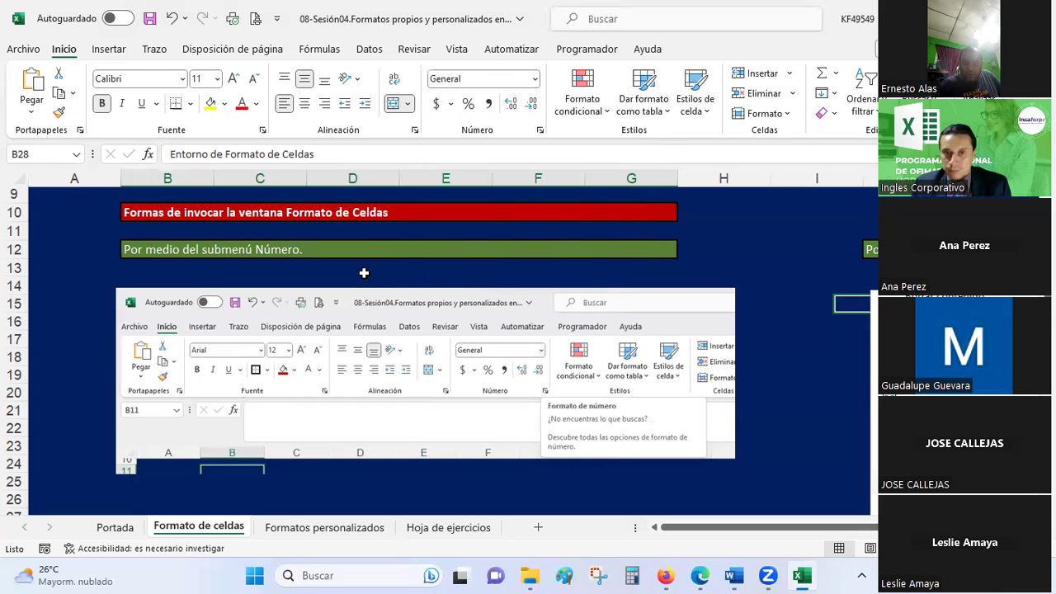
pyautogui.click(363, 269)
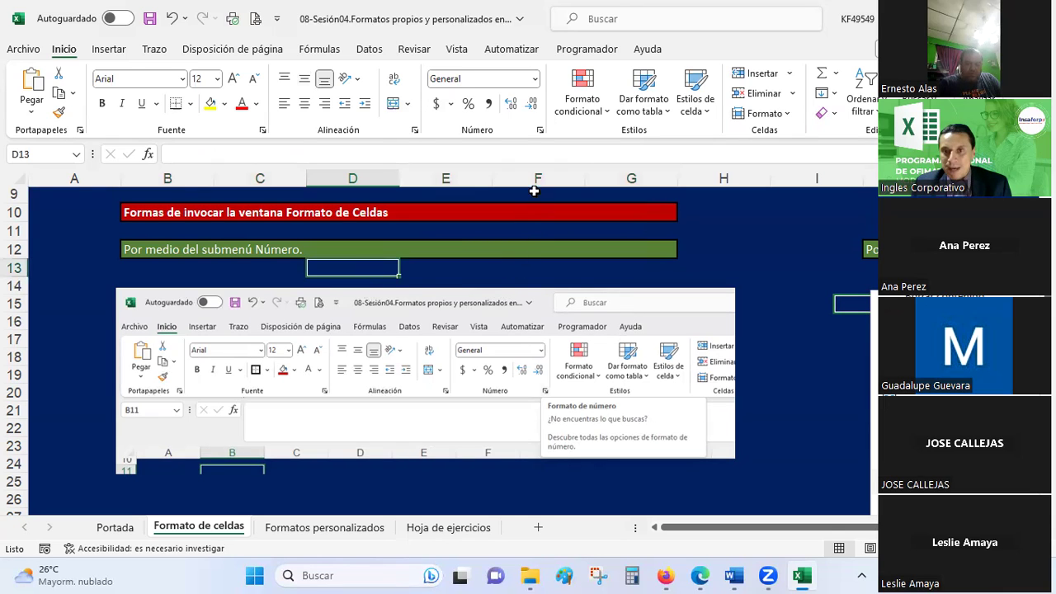
pyautogui.click(540, 132)
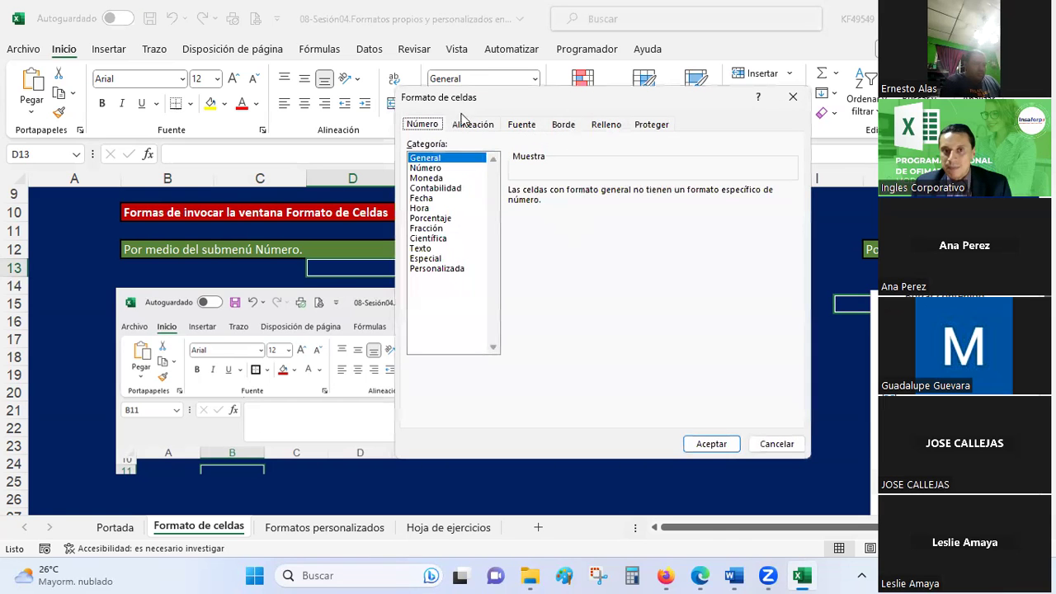
pyautogui.moveTo(467, 108); pyautogui.dragTo(189, 103)
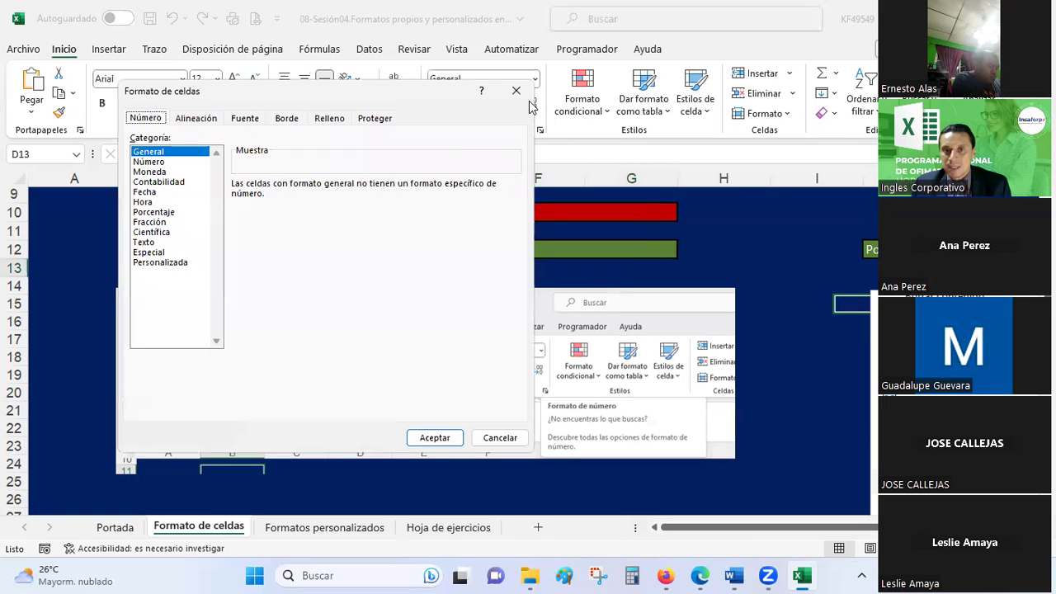
pyautogui.click(514, 92)
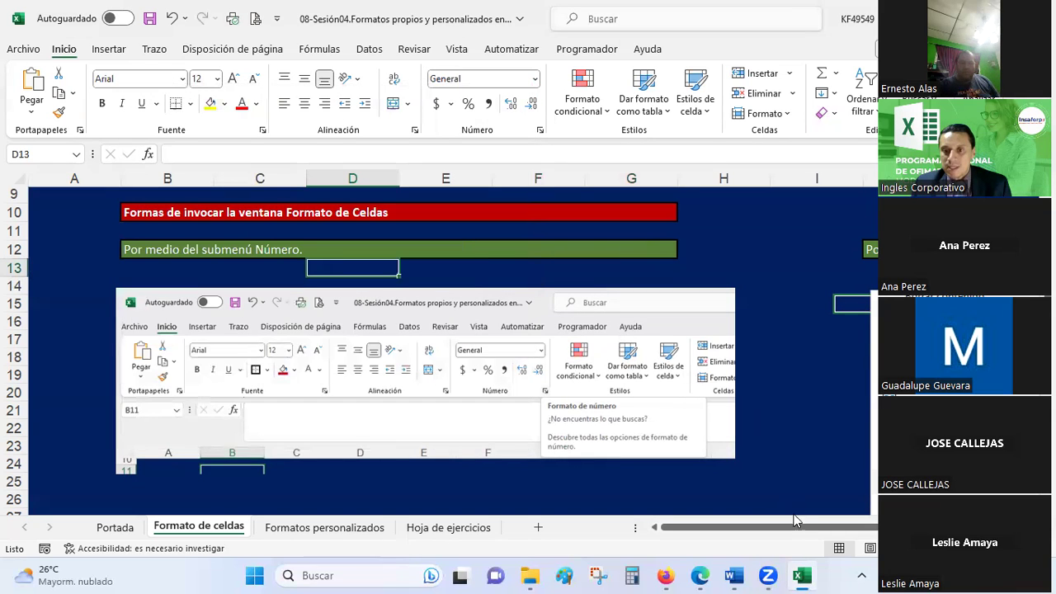
# - Open Format Cells for cell I28 from its right-click menu and reposition the window
pyautogui.moveTo(797, 528); pyautogui.dragTo(883, 528)
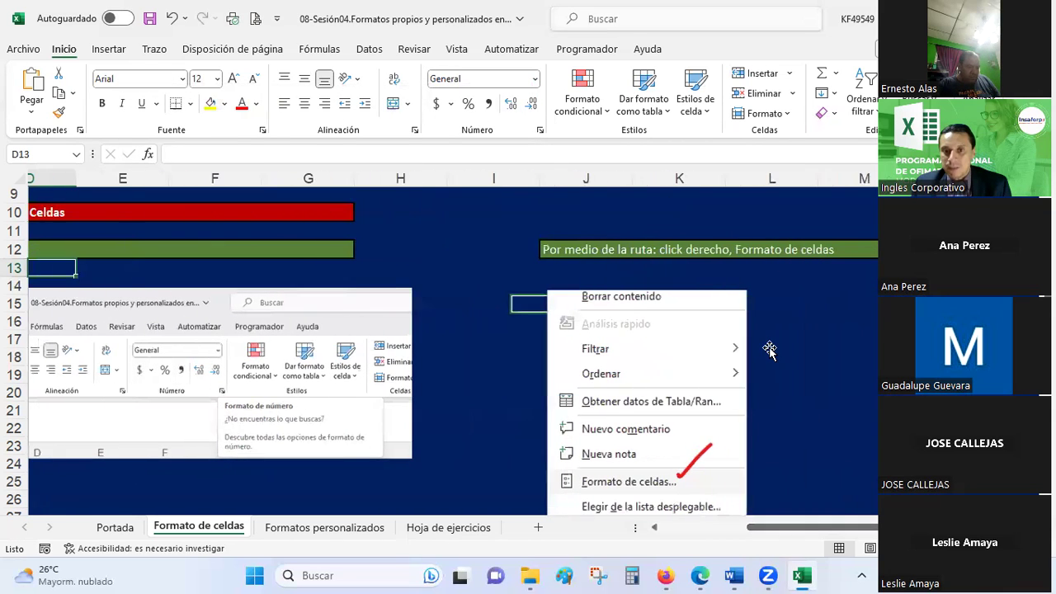
pyautogui.scroll(-2, 495, 413)
pyautogui.click(491, 432)
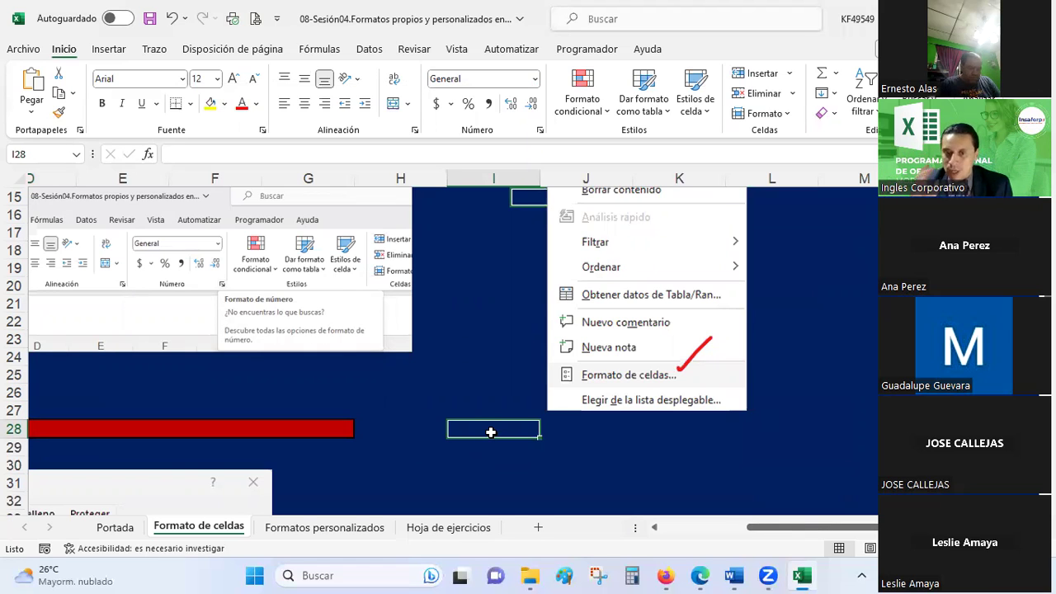
pyautogui.rightClick(491, 432)
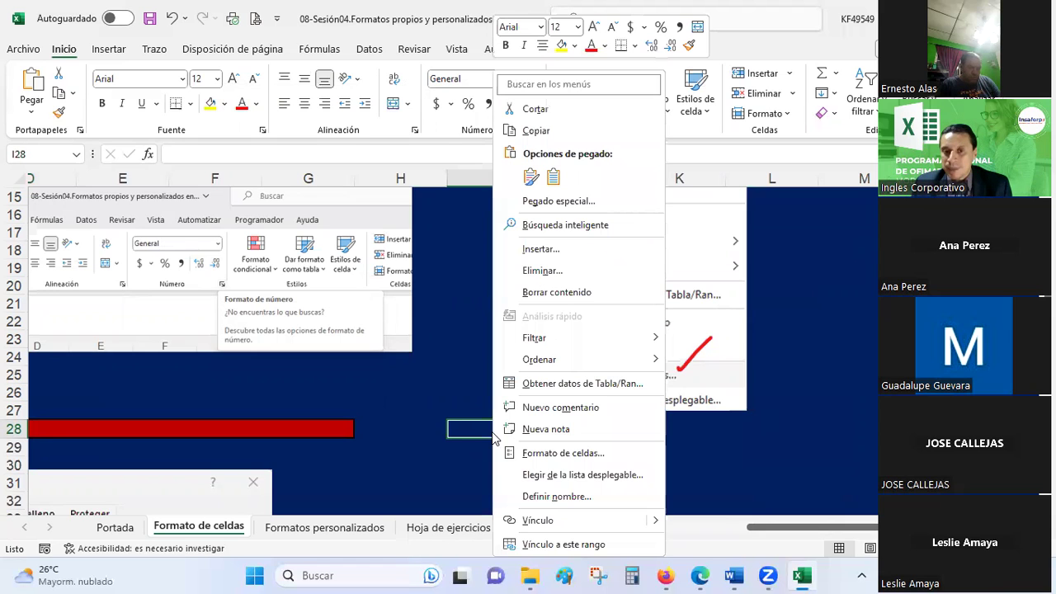
pyautogui.rightClick(473, 433)
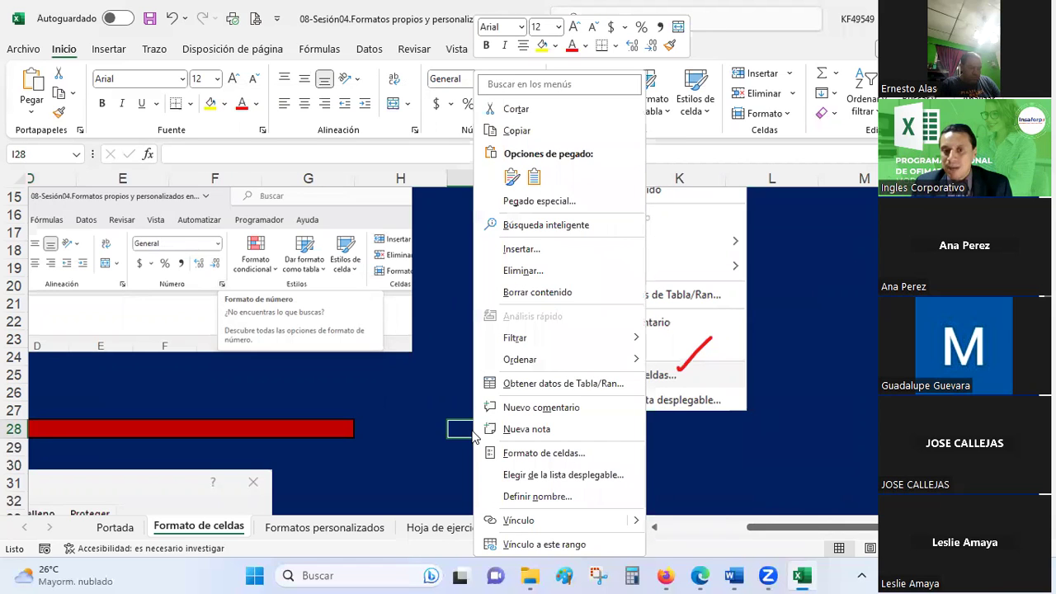
pyautogui.click(540, 458)
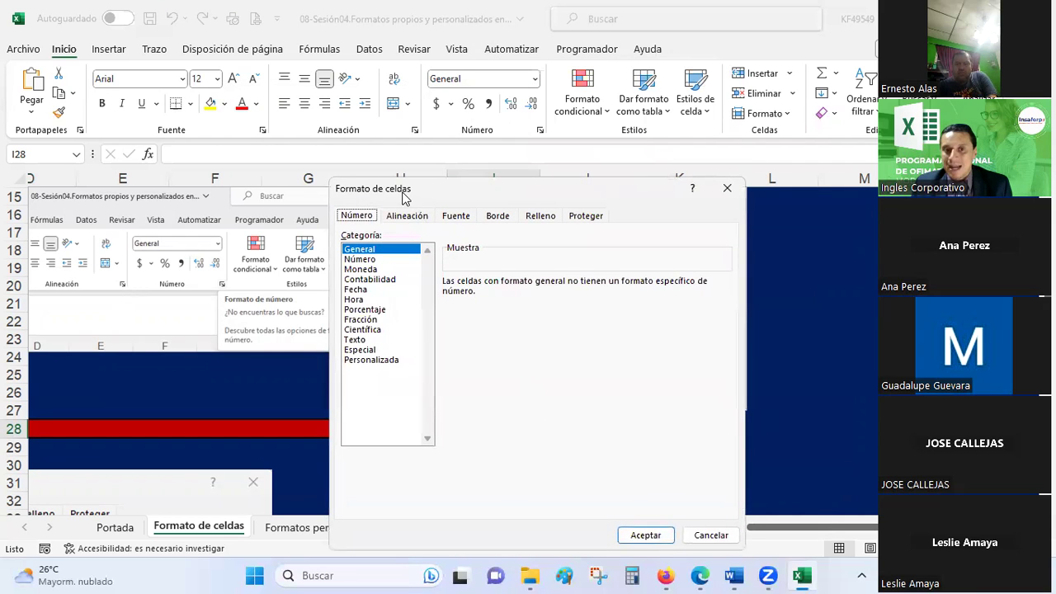
pyautogui.moveTo(404, 198); pyautogui.dragTo(478, 120)
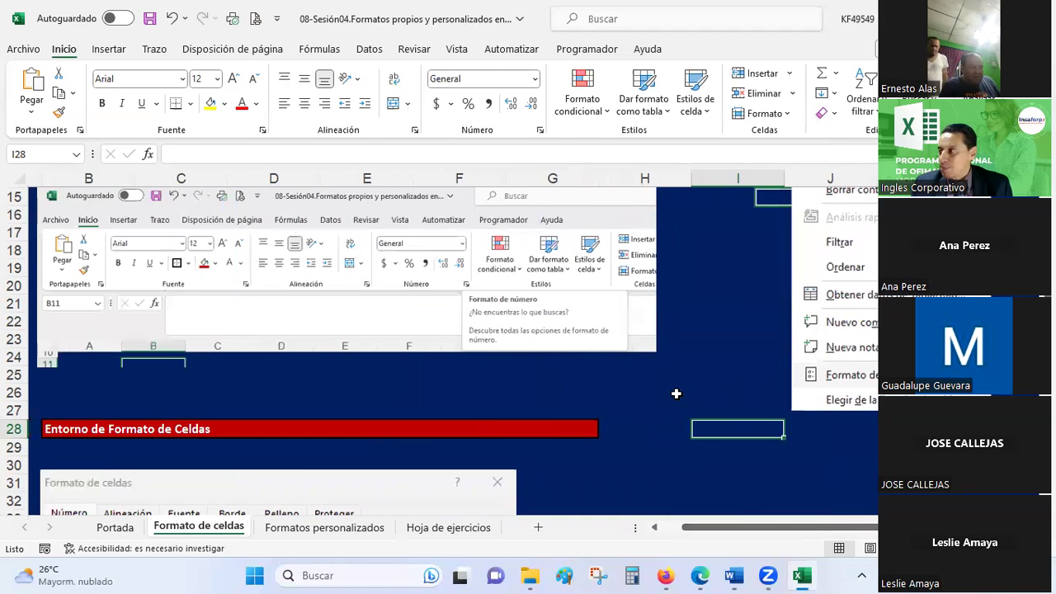
# - Select cell I14, then open and close its Format Cells settings
pyautogui.scroll(2, 676, 299)
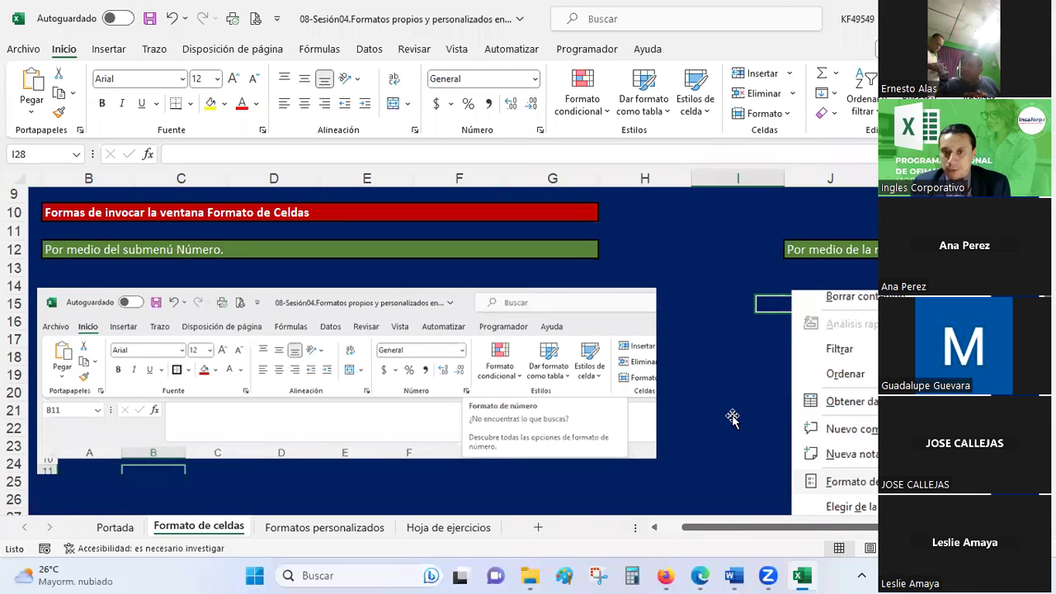
pyautogui.click(735, 412)
pyautogui.click(702, 339)
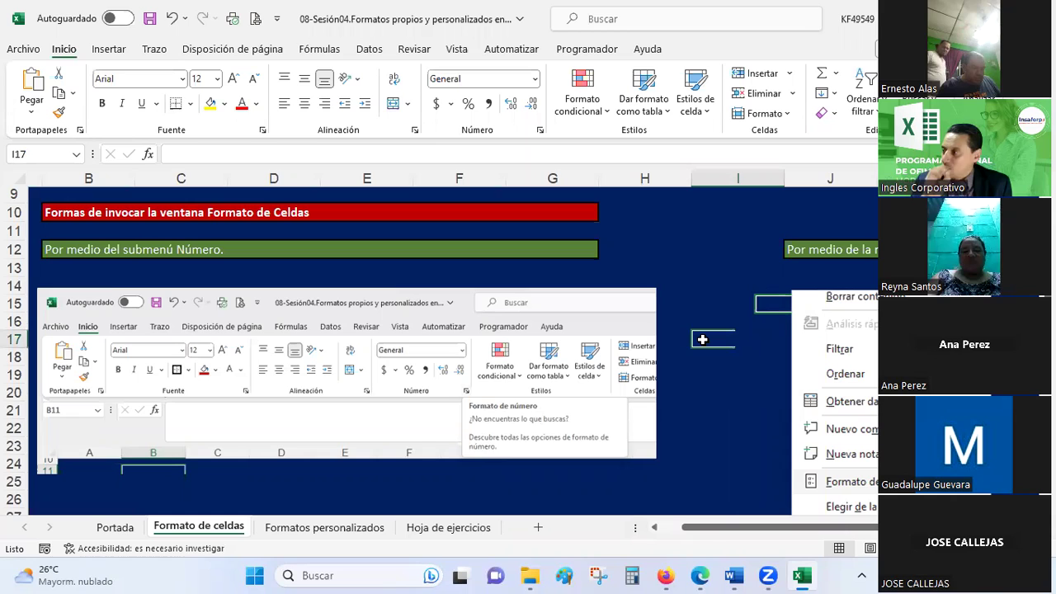
pyautogui.click(707, 282)
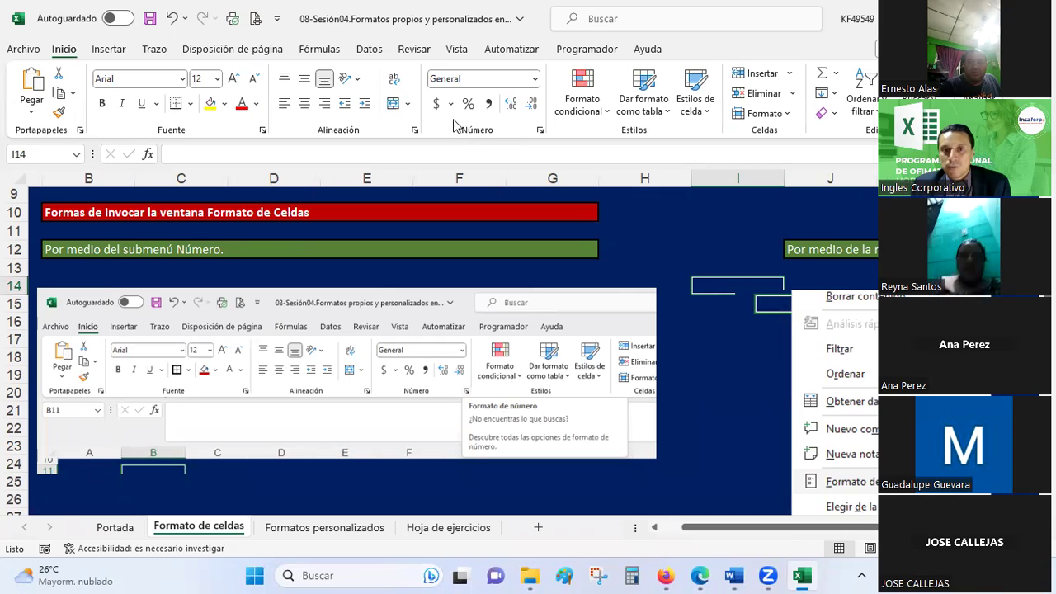
pyautogui.click(540, 132)
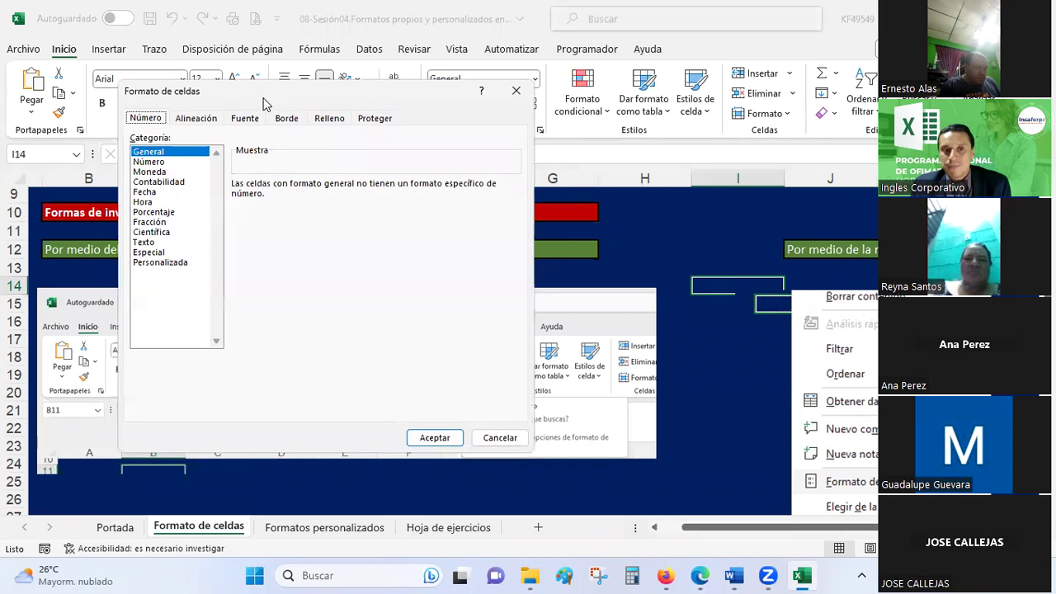
pyautogui.click(517, 93)
# - Open and close Format Cells for cell I11 from the right-click menu
pyautogui.click(686, 234)
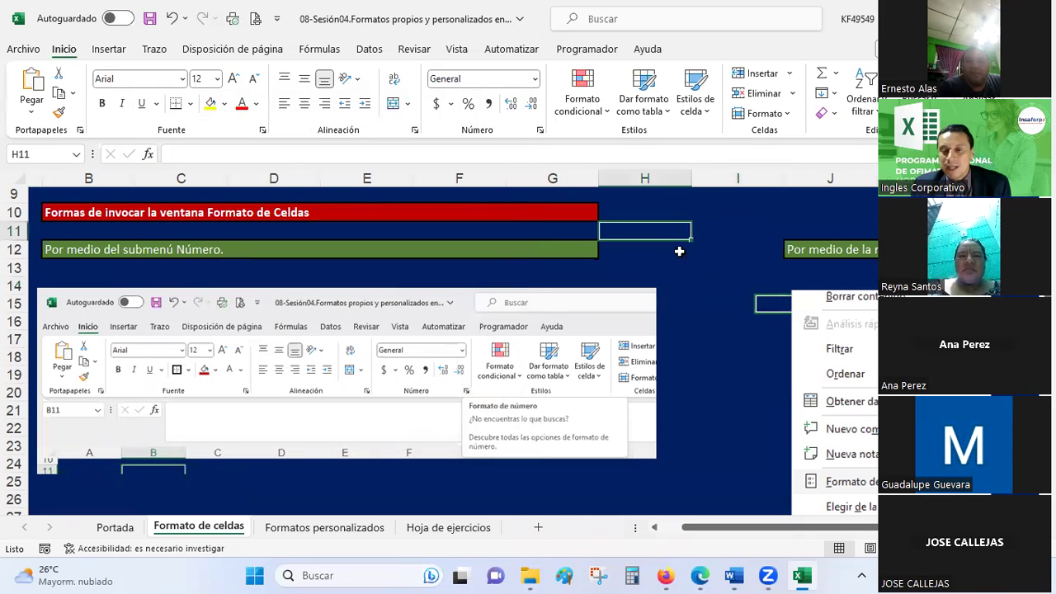
pyautogui.click(711, 232)
pyautogui.rightClick(711, 232)
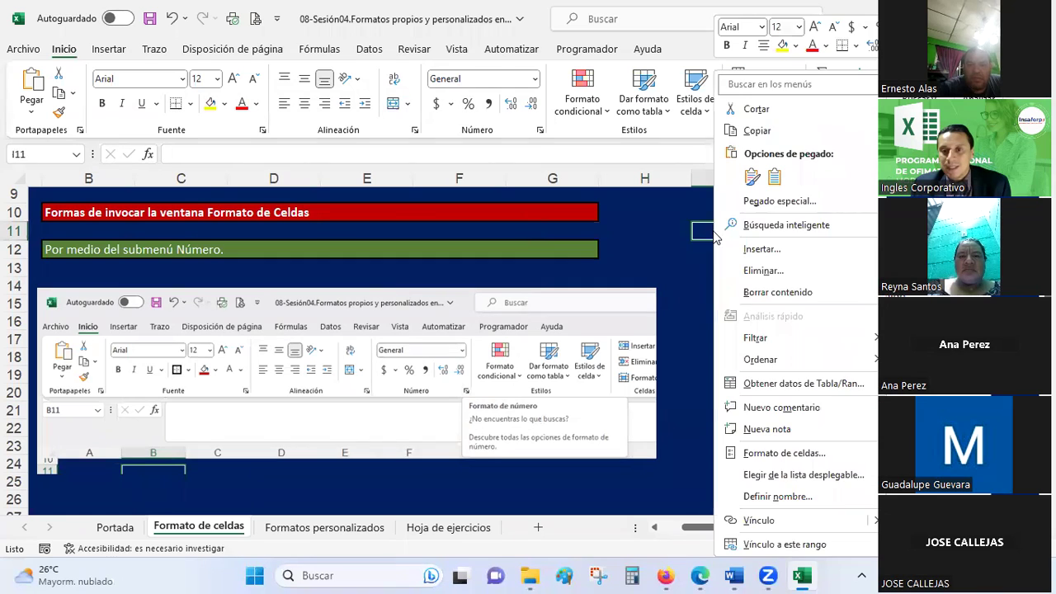
pyautogui.click(776, 453)
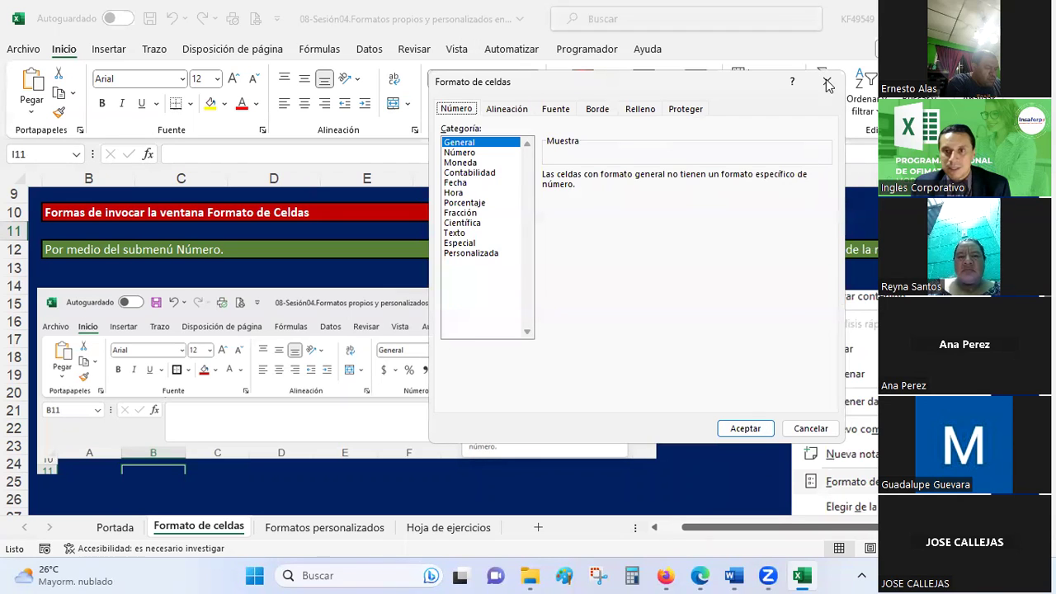
pyautogui.click(827, 83)
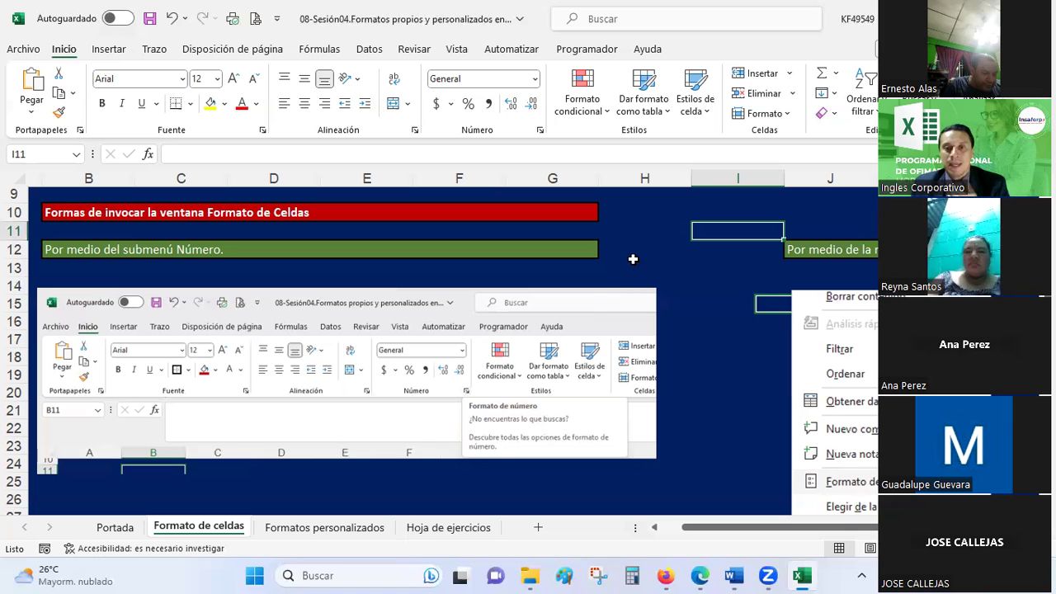
# - Open Format Cells for H13 and move the dialog up and right
pyautogui.click(633, 262)
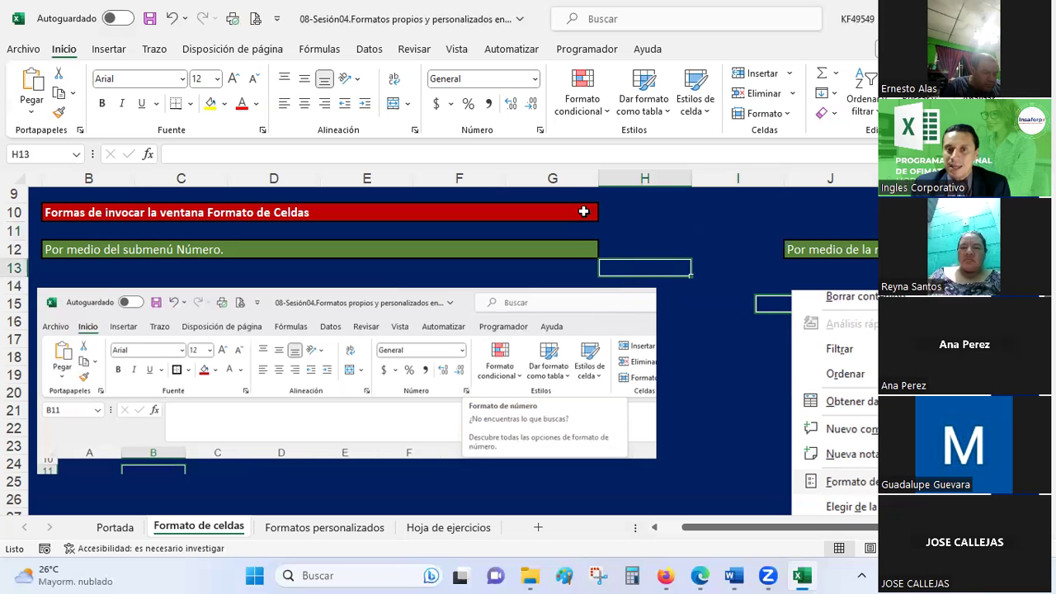
pyautogui.click(541, 131)
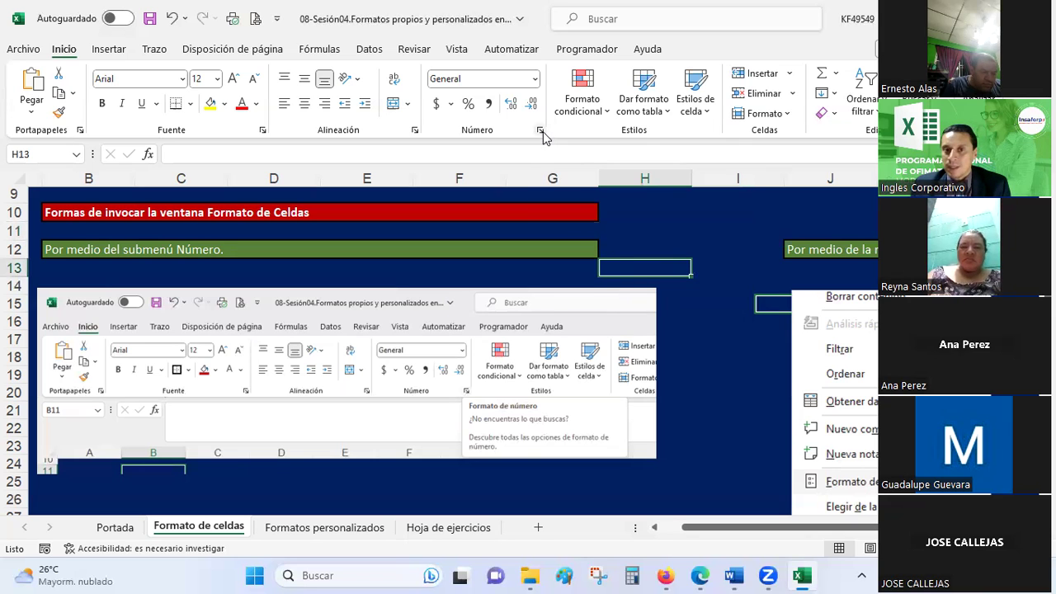
pyautogui.moveTo(444, 104); pyautogui.dragTo(462, 105)
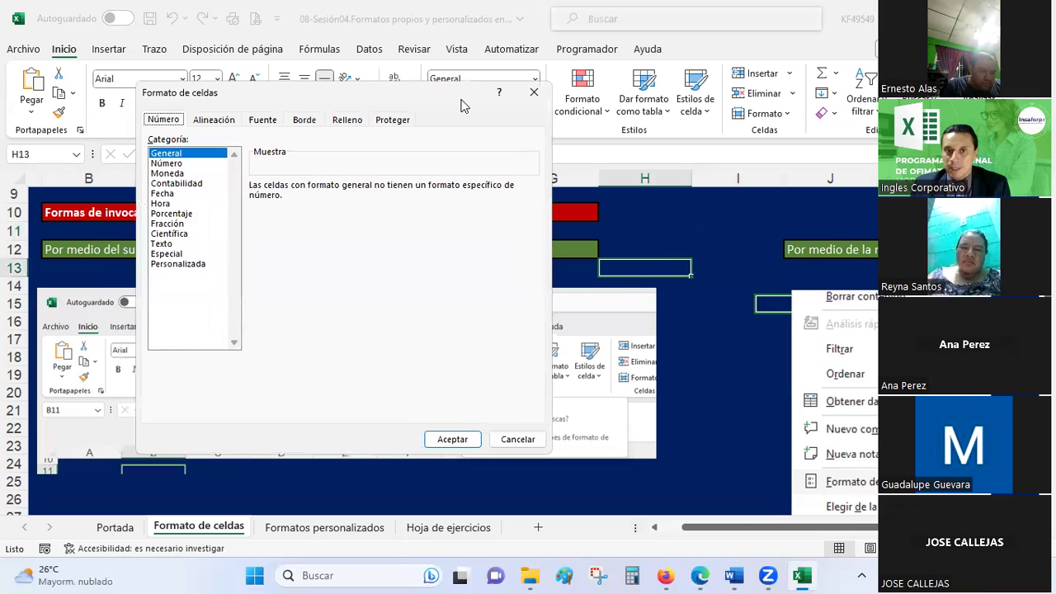
pyautogui.moveTo(543, 82); pyautogui.dragTo(737, 57)
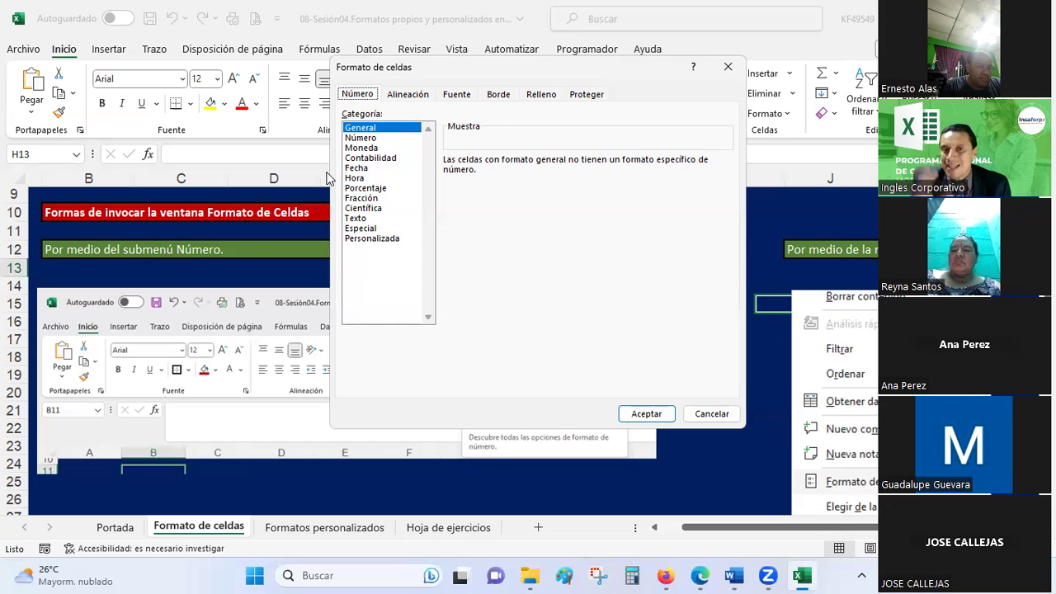
# - Choose the Número category with 2 decimals and compare the negative-number styles
pyautogui.click(360, 138)
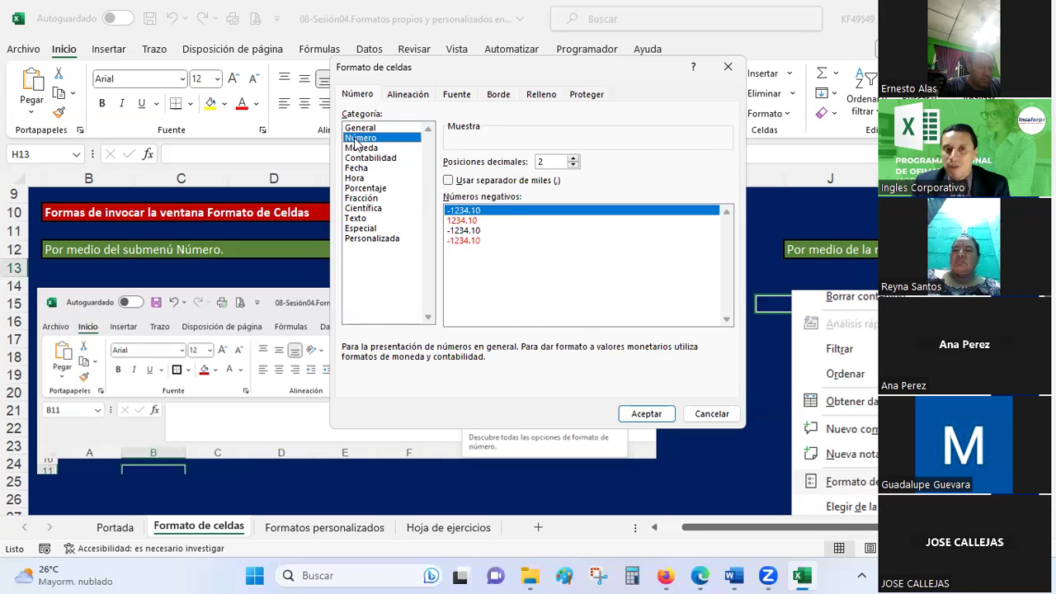
pyautogui.press('Up')
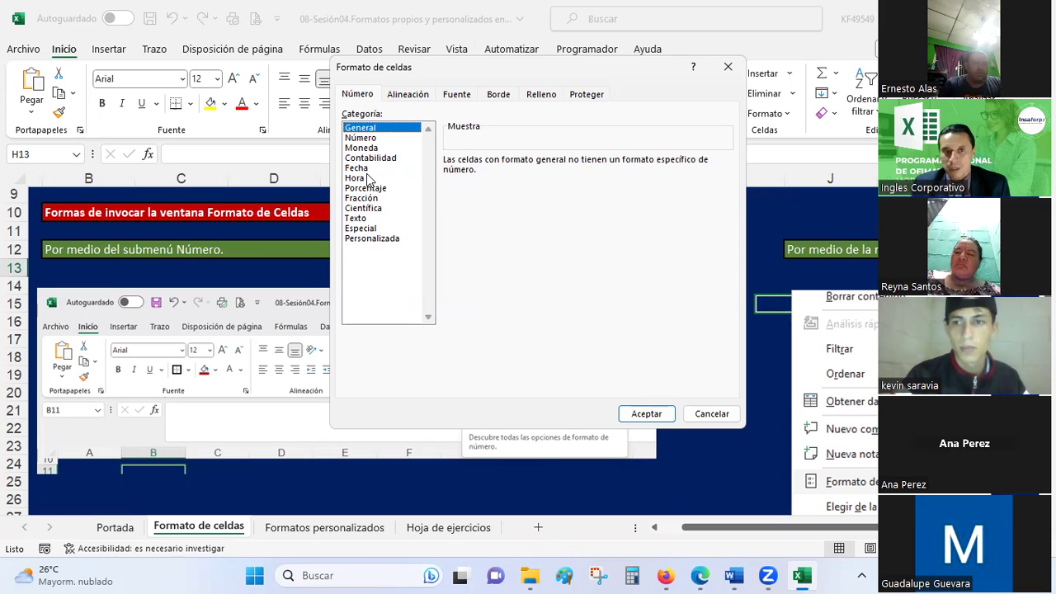
pyautogui.click(368, 139)
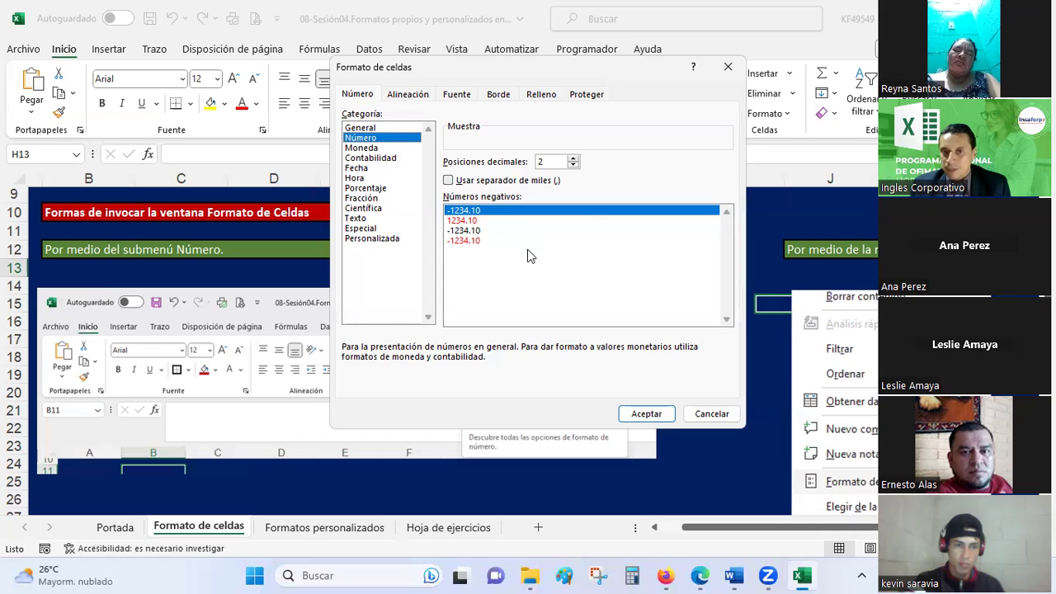
pyautogui.click(477, 221)
pyautogui.click(463, 211)
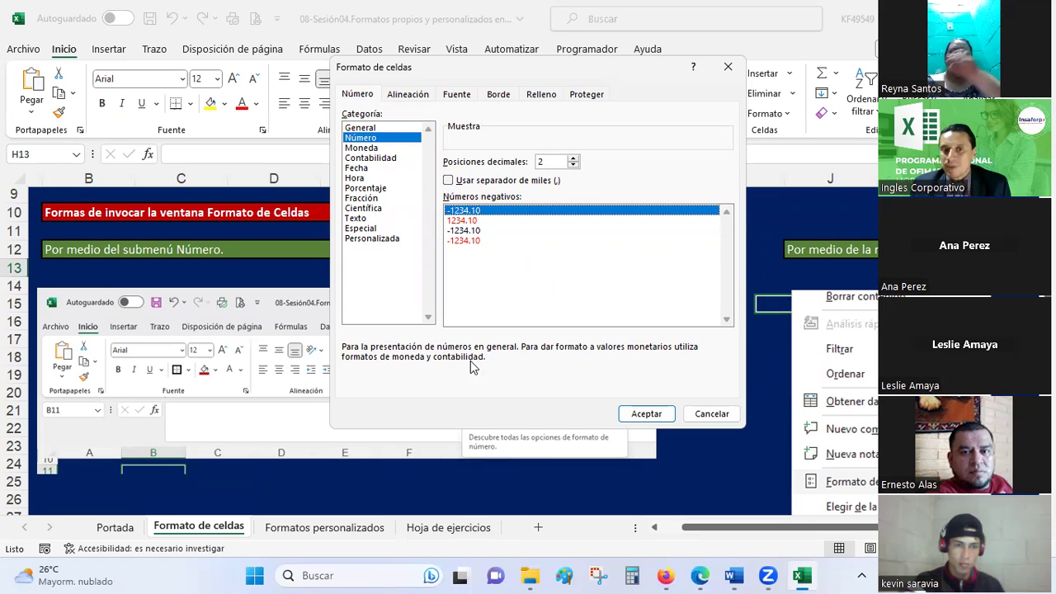
pyautogui.click(475, 221)
pyautogui.click(466, 211)
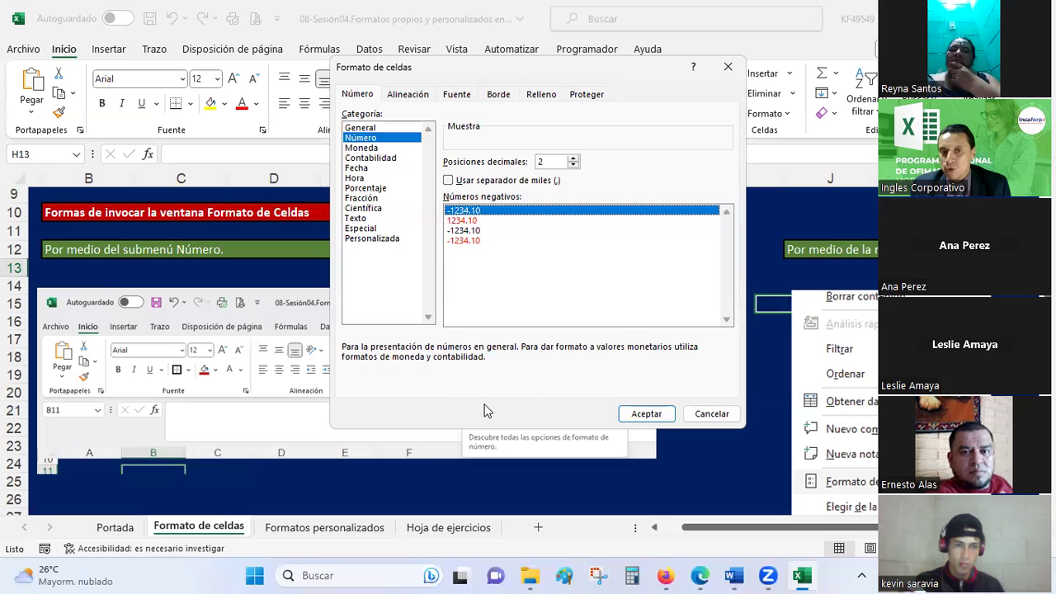
# - Toggle between the -1234.10 and red 1234.10 negative-number styles to compare them
pyautogui.click(468, 221)
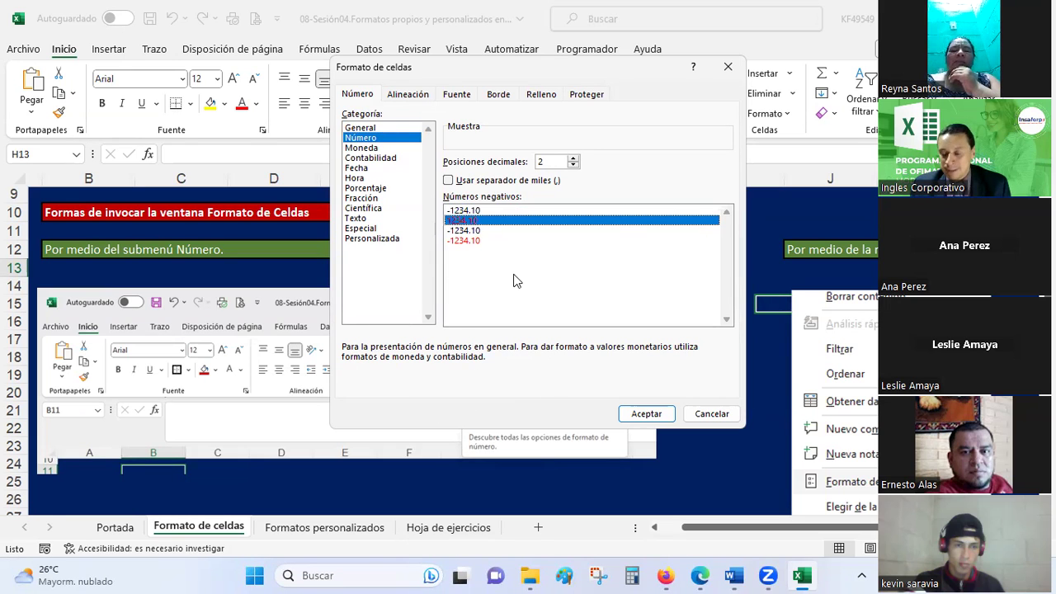
pyautogui.click(502, 207)
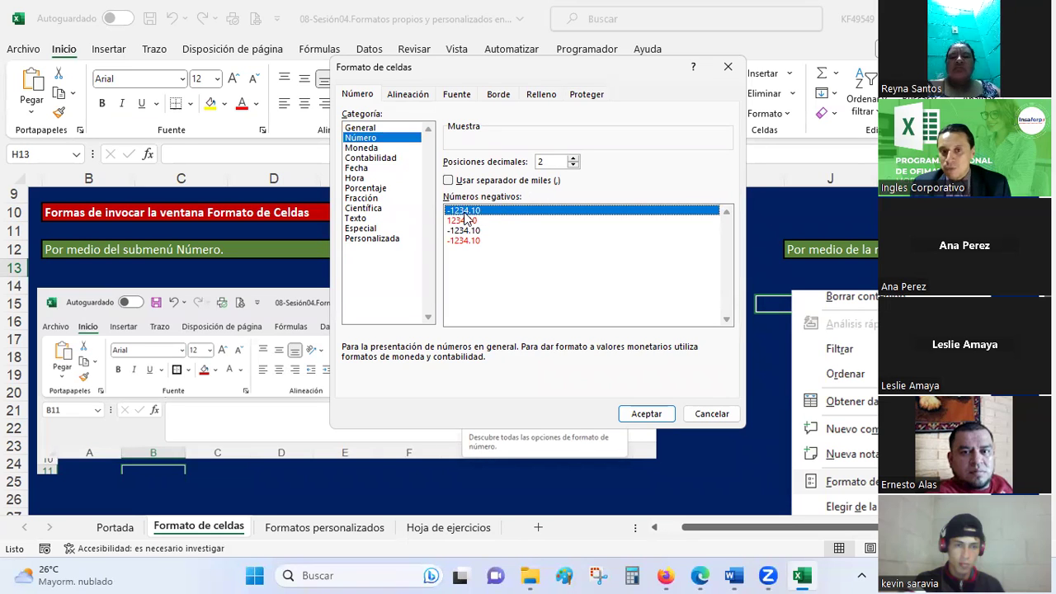
pyautogui.click(466, 220)
pyautogui.click(464, 212)
pyautogui.click(463, 219)
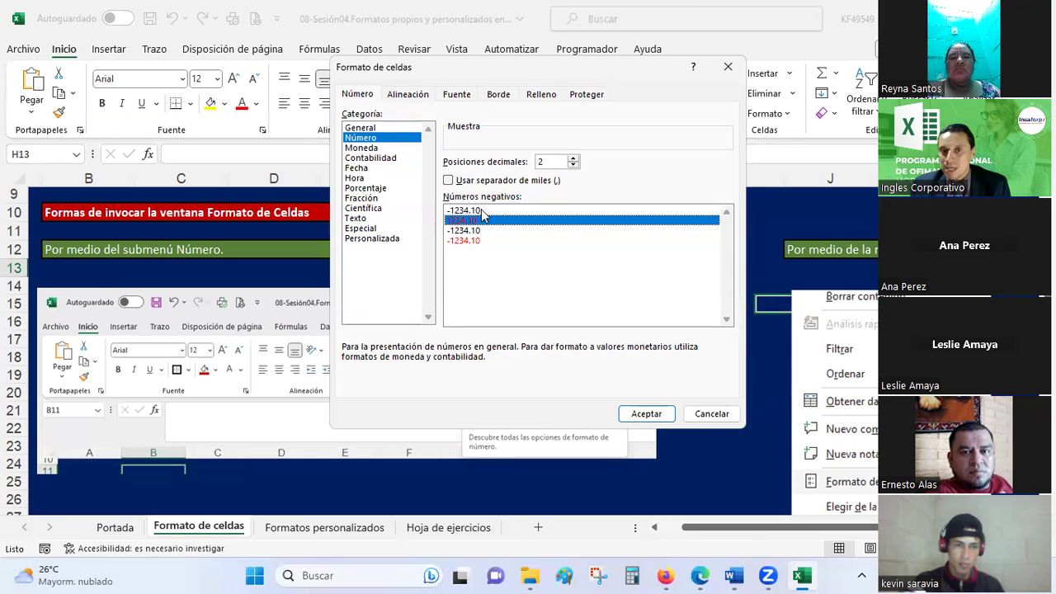
pyautogui.click(482, 211)
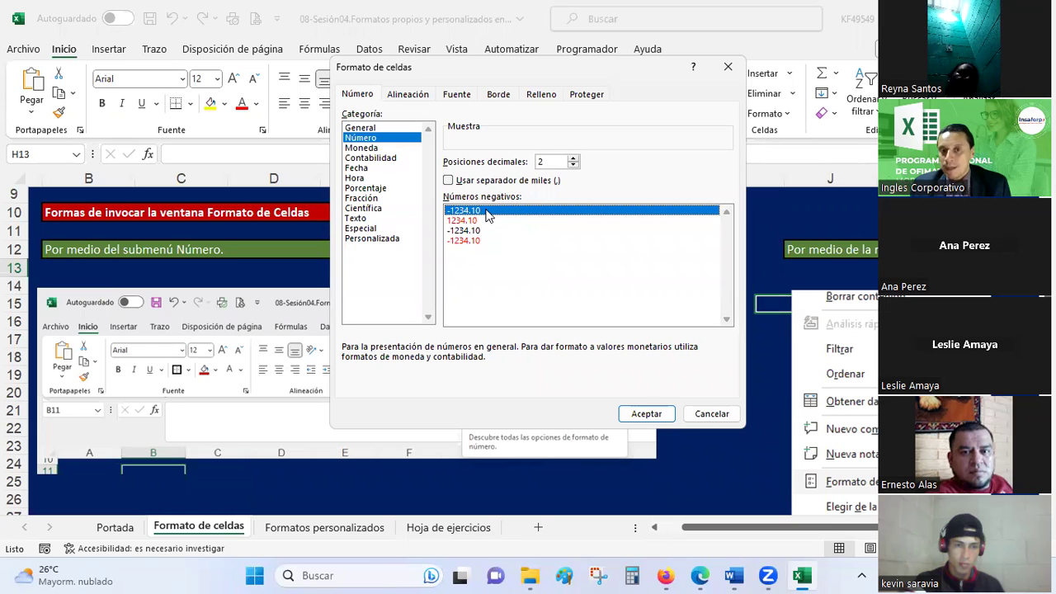
pyautogui.click(477, 220)
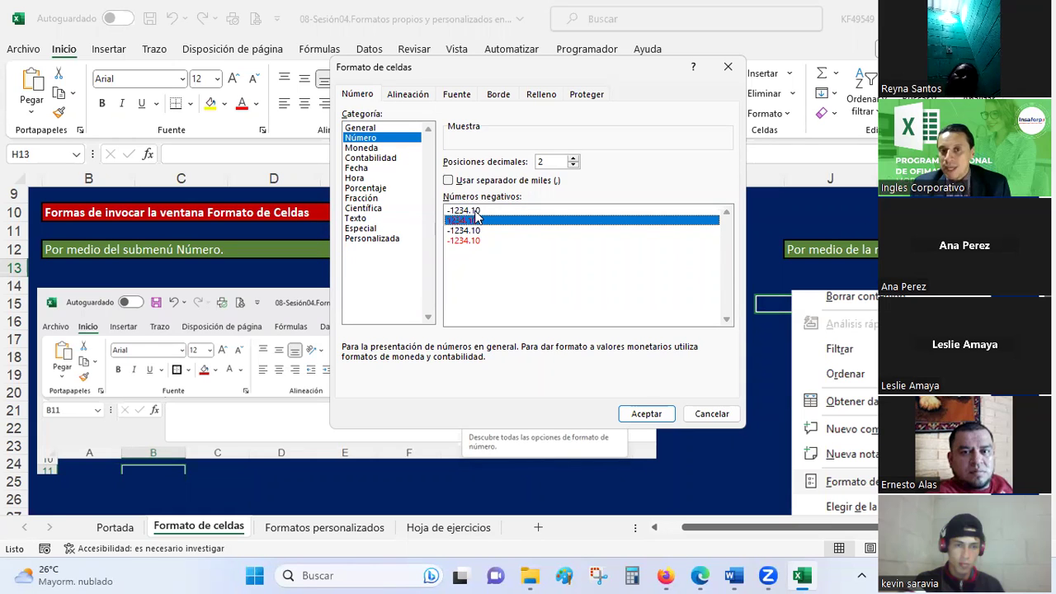
pyautogui.click(475, 211)
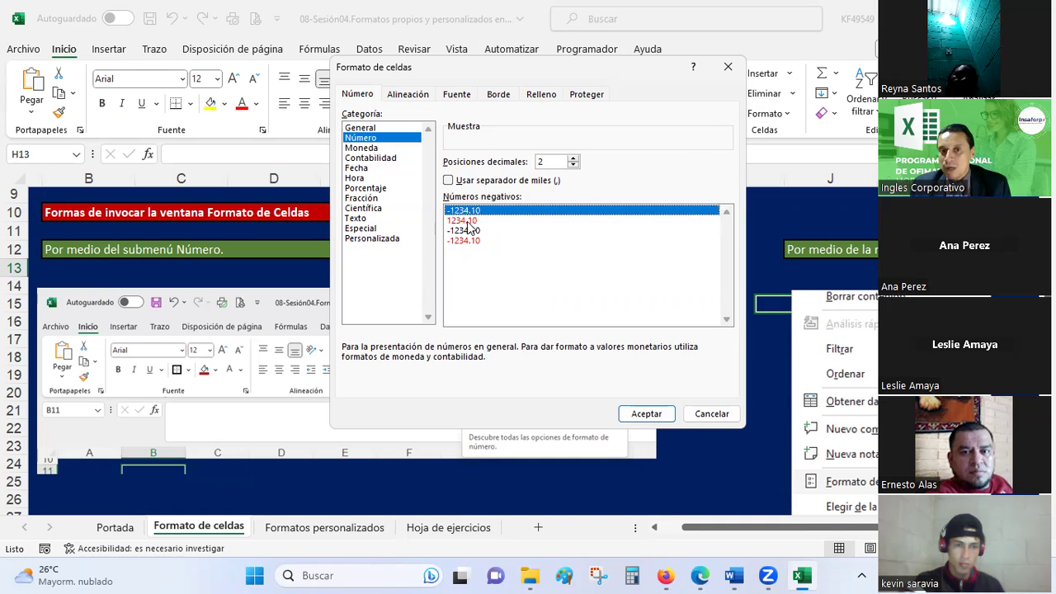
pyautogui.click(471, 221)
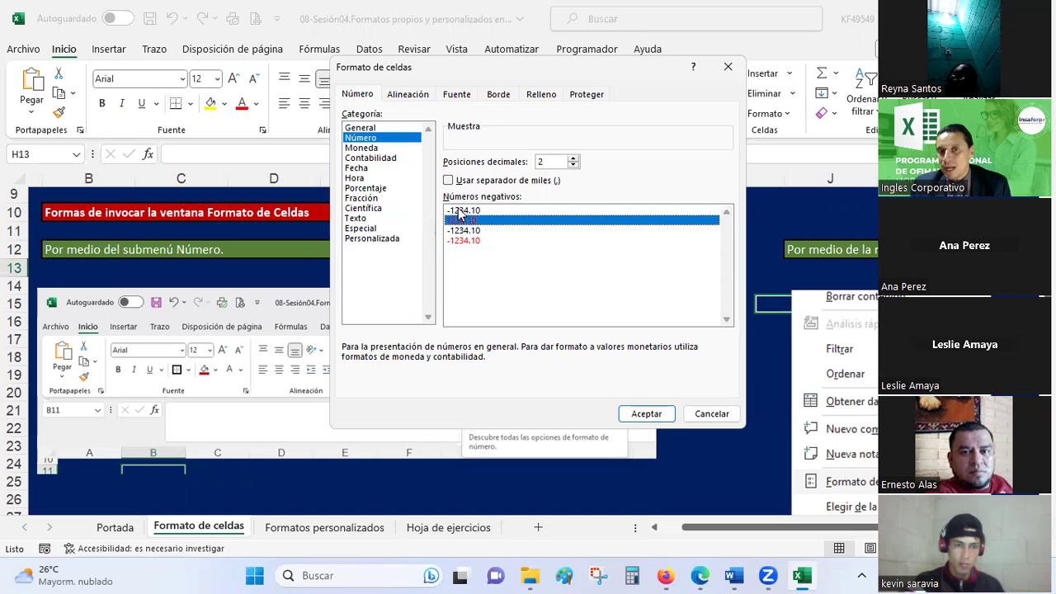
pyautogui.click(459, 212)
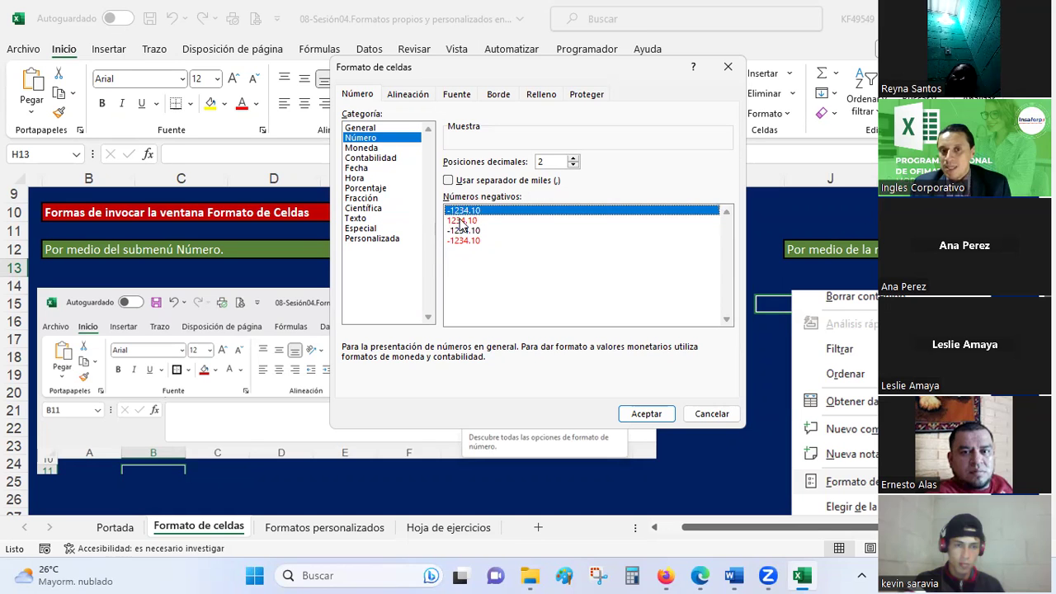
pyautogui.click(462, 221)
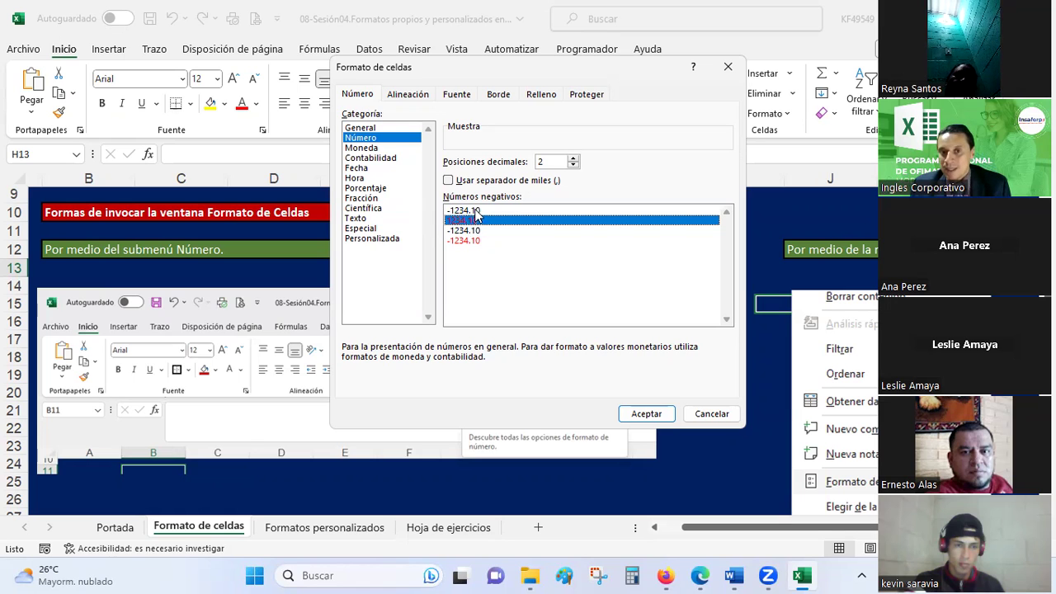
pyautogui.click(475, 211)
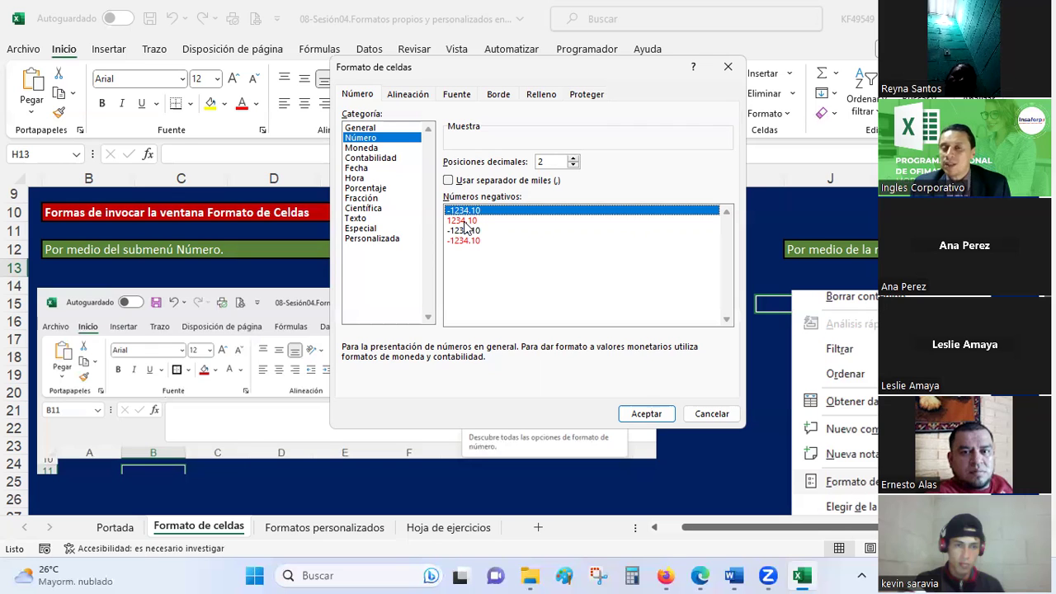
pyautogui.click(466, 220)
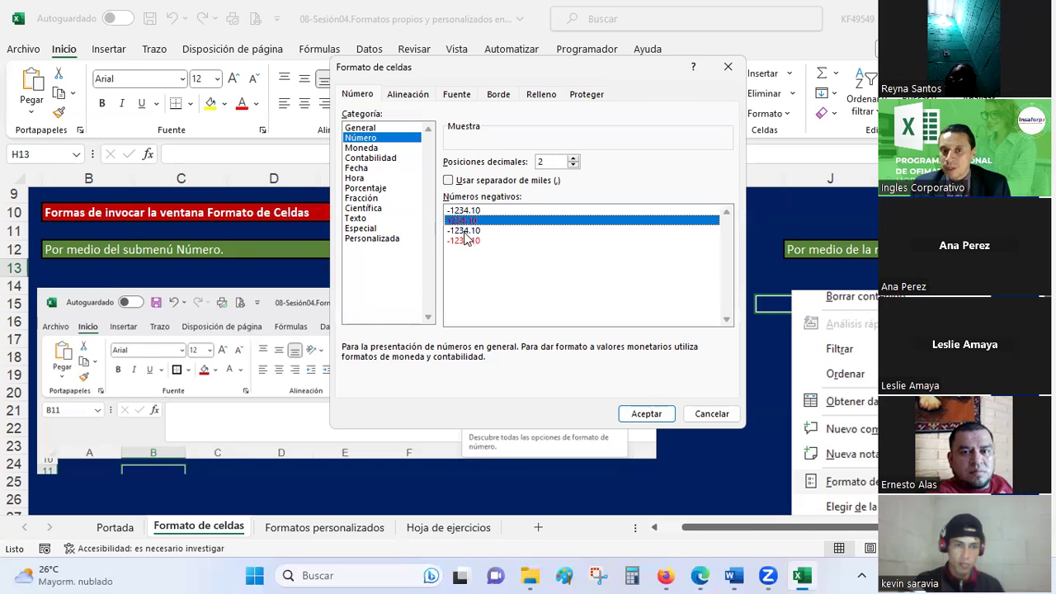
# - Try the remaining red and black negative styles, finishing on red 1234.10
pyautogui.click(464, 241)
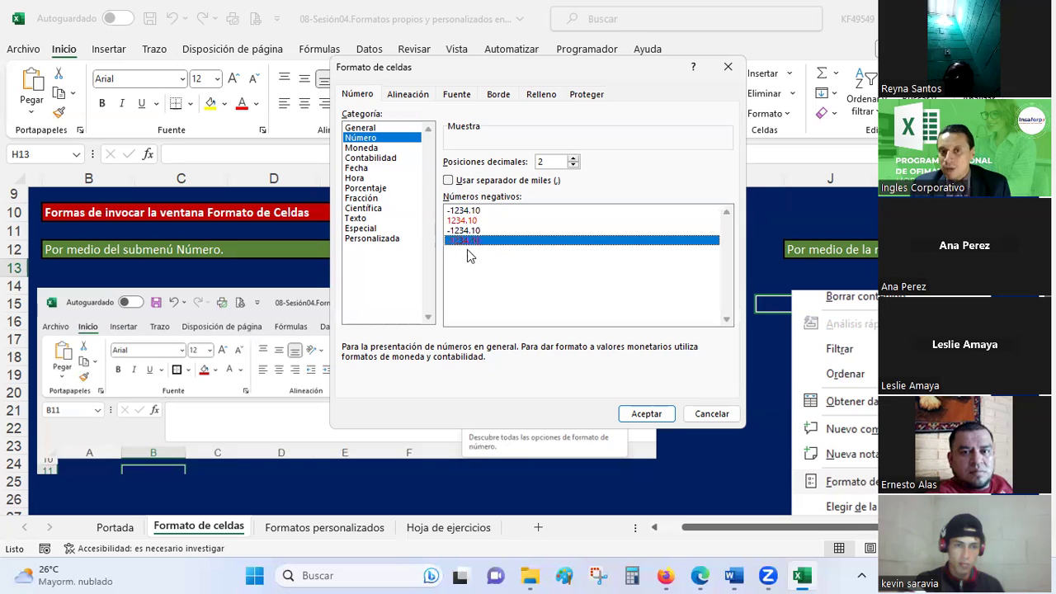
pyautogui.click(465, 231)
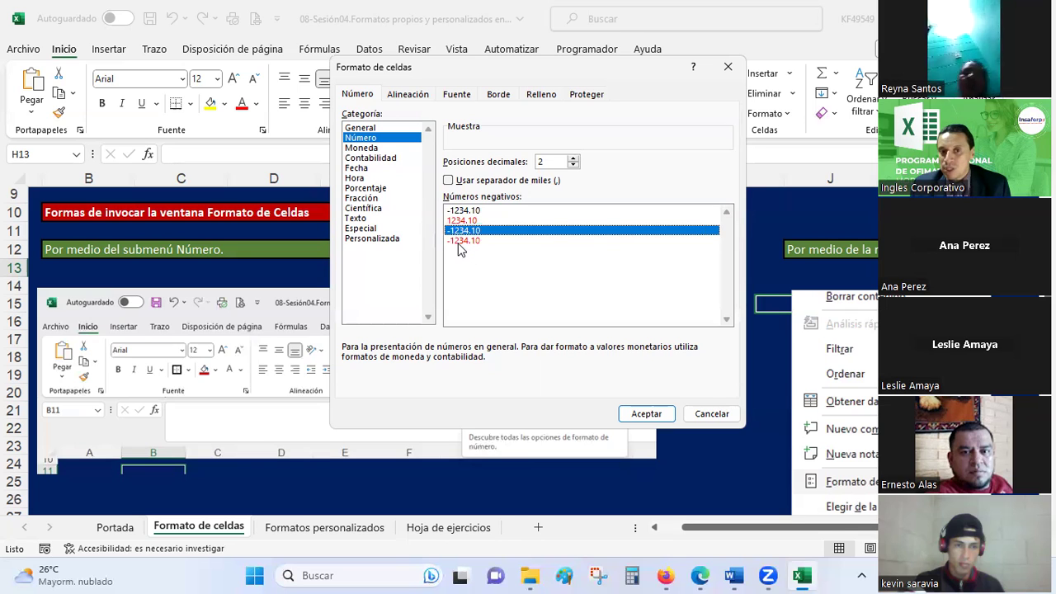
pyautogui.click(460, 242)
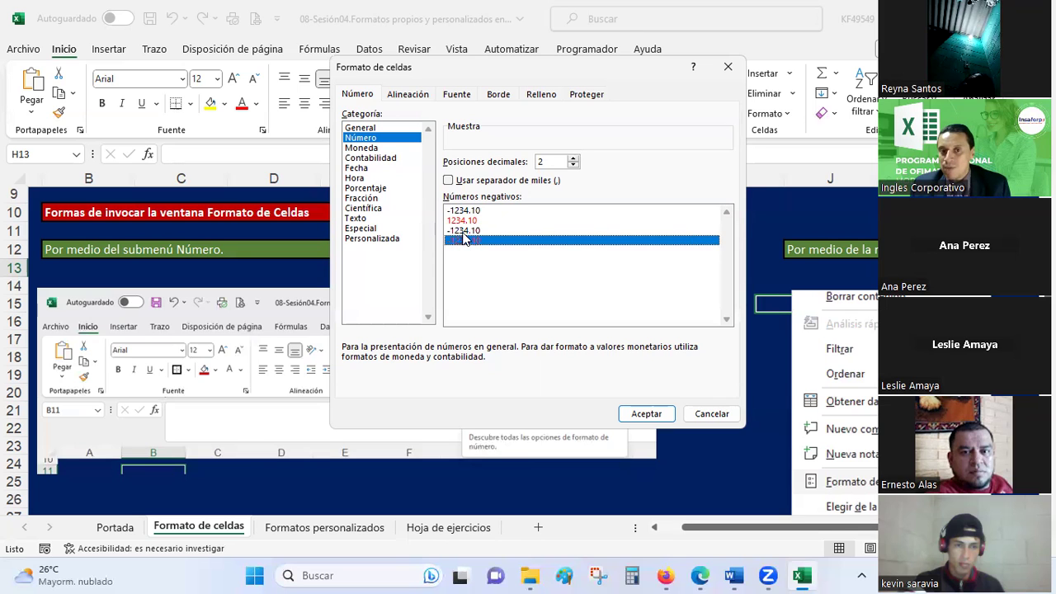
pyautogui.click(463, 221)
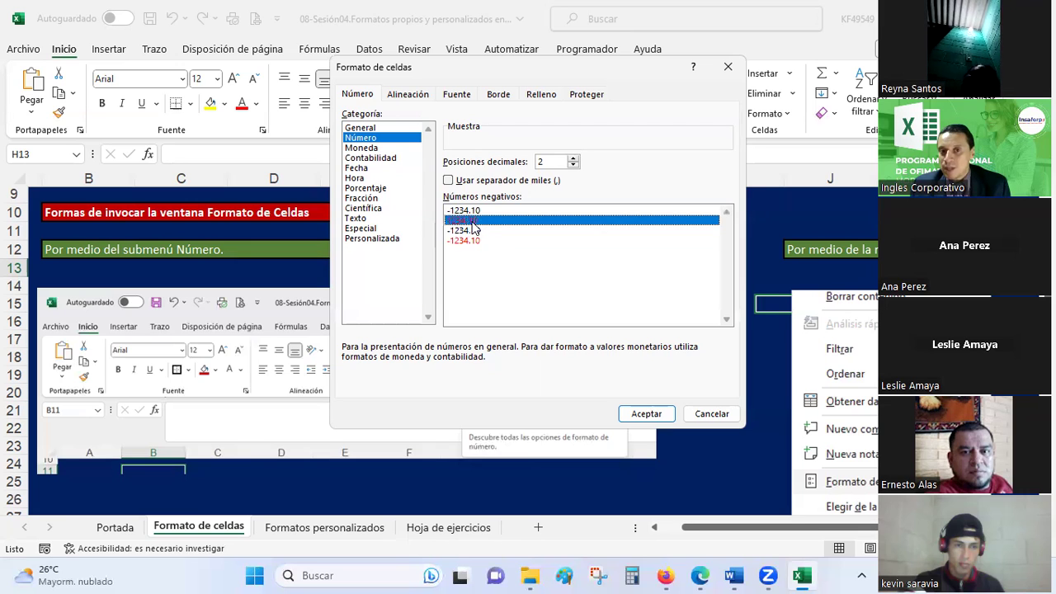
pyautogui.click(462, 241)
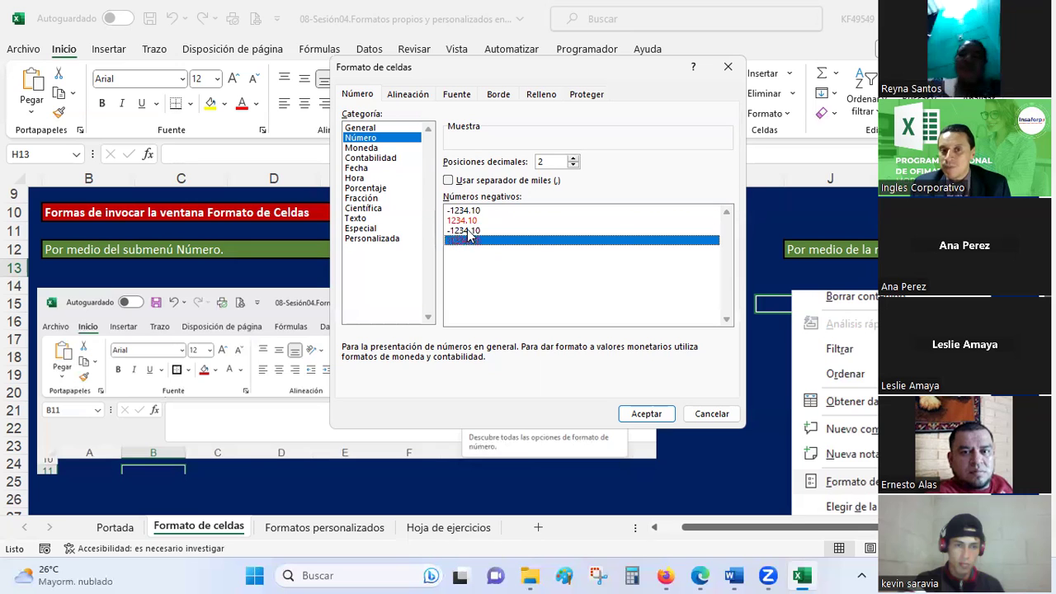
pyautogui.click(469, 231)
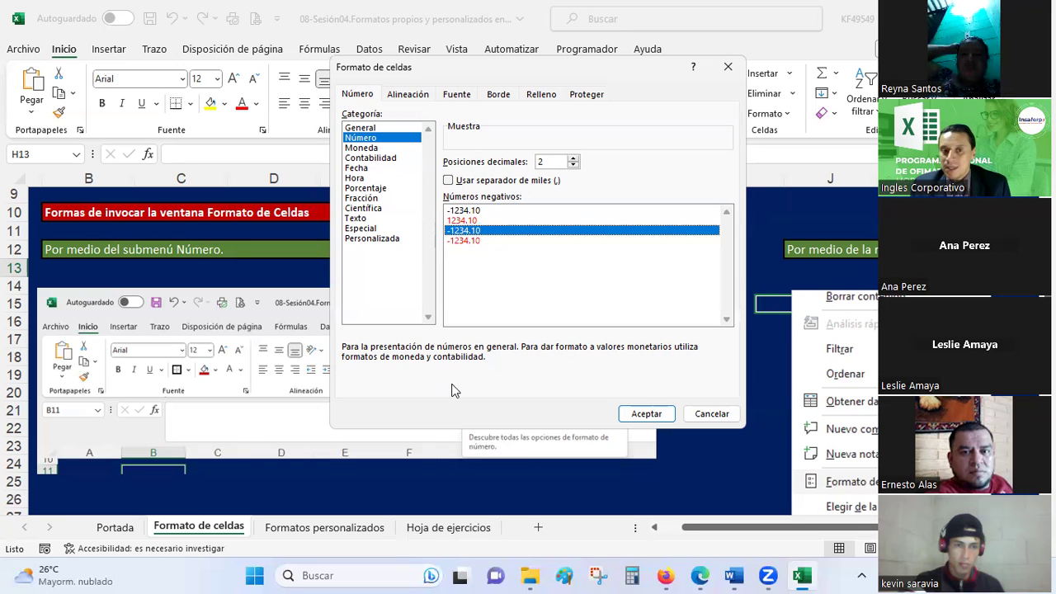
pyautogui.click(463, 212)
pyautogui.click(473, 231)
pyautogui.click(471, 212)
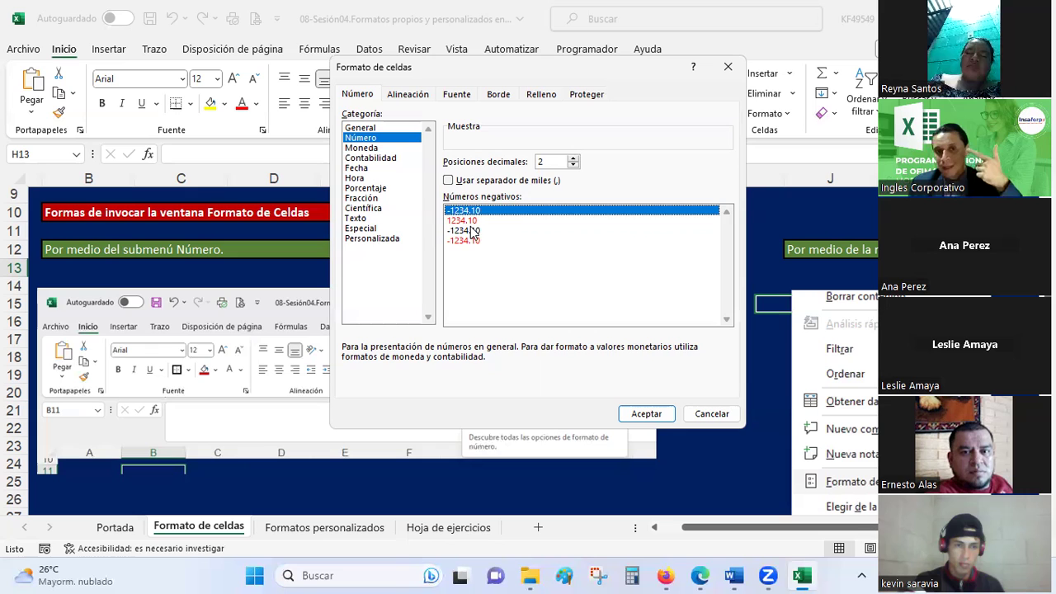
pyautogui.click(465, 221)
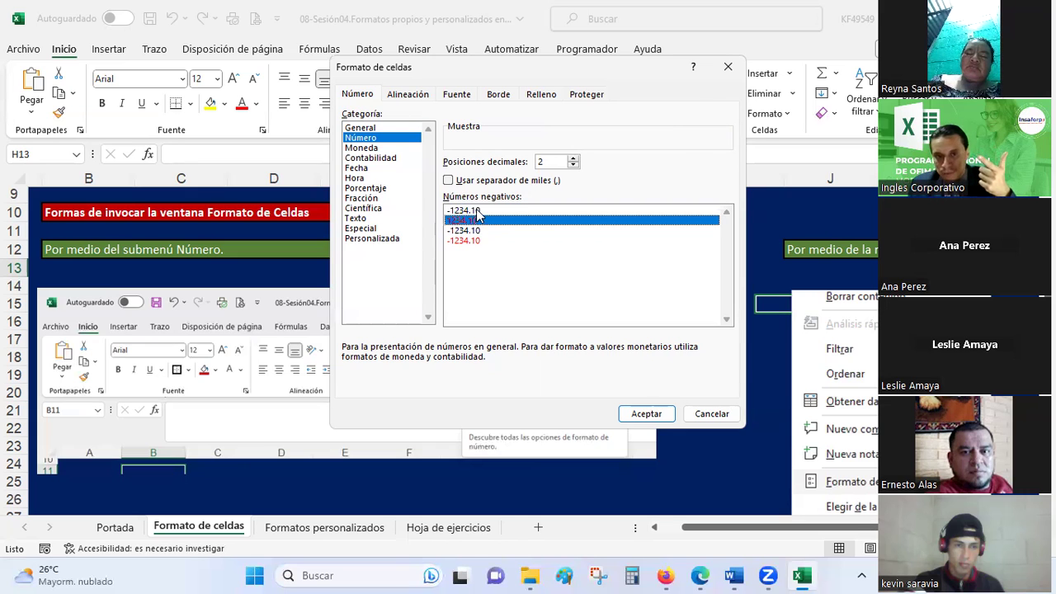
pyautogui.click(476, 210)
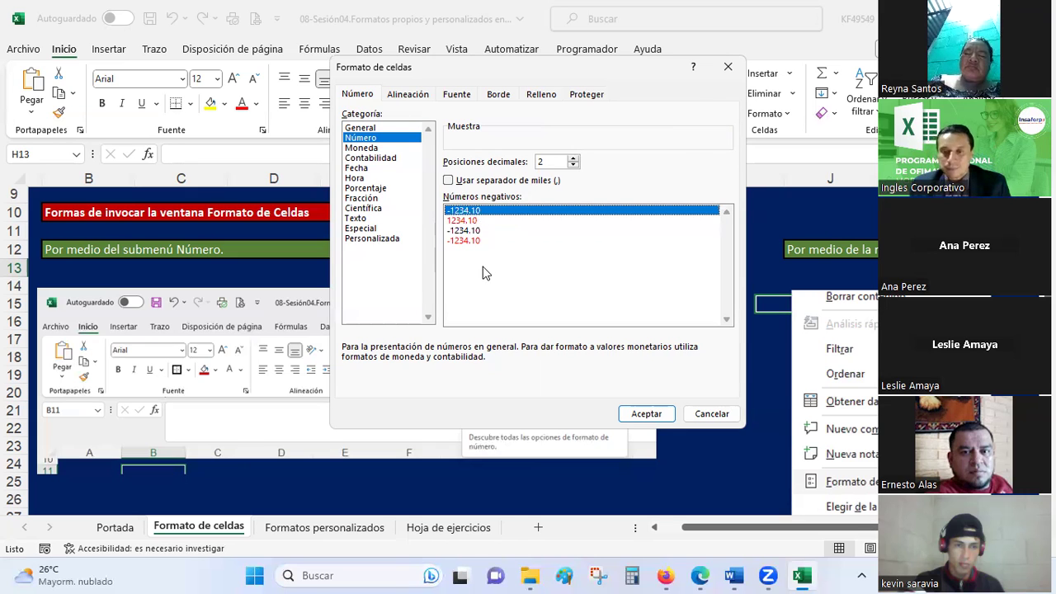
pyautogui.click(461, 220)
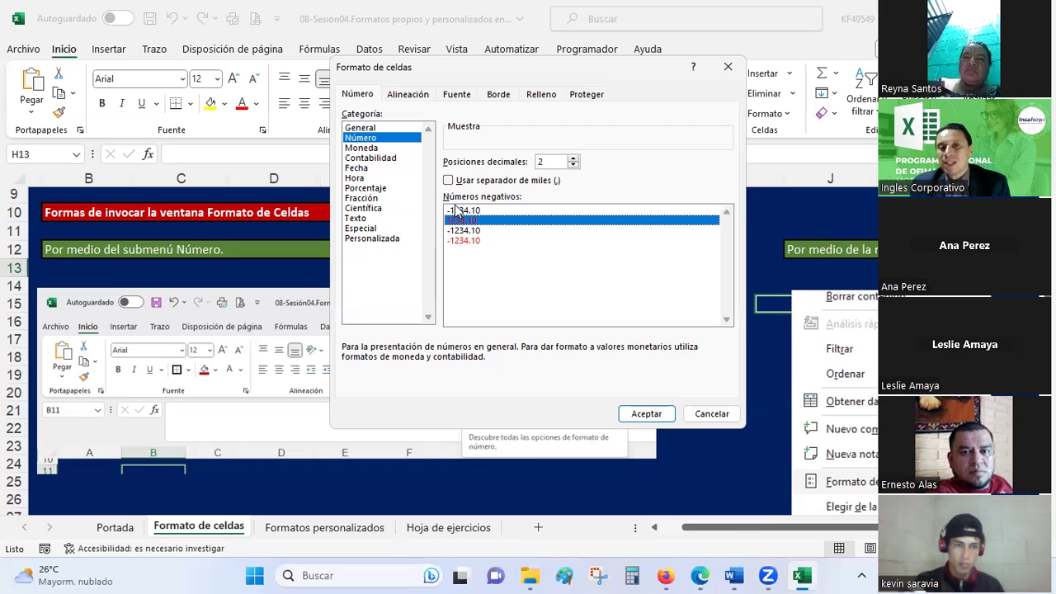
# - Review Moneda and Contabilidad keeping the $ symbol, ending on the Fecha date formats
pyautogui.click(362, 148)
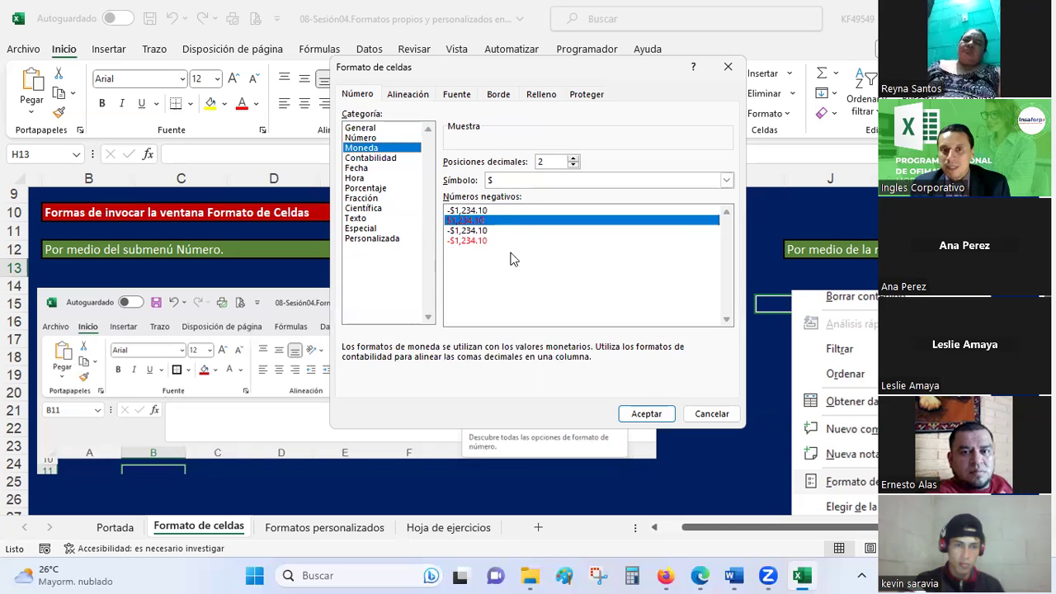
pyautogui.click(489, 212)
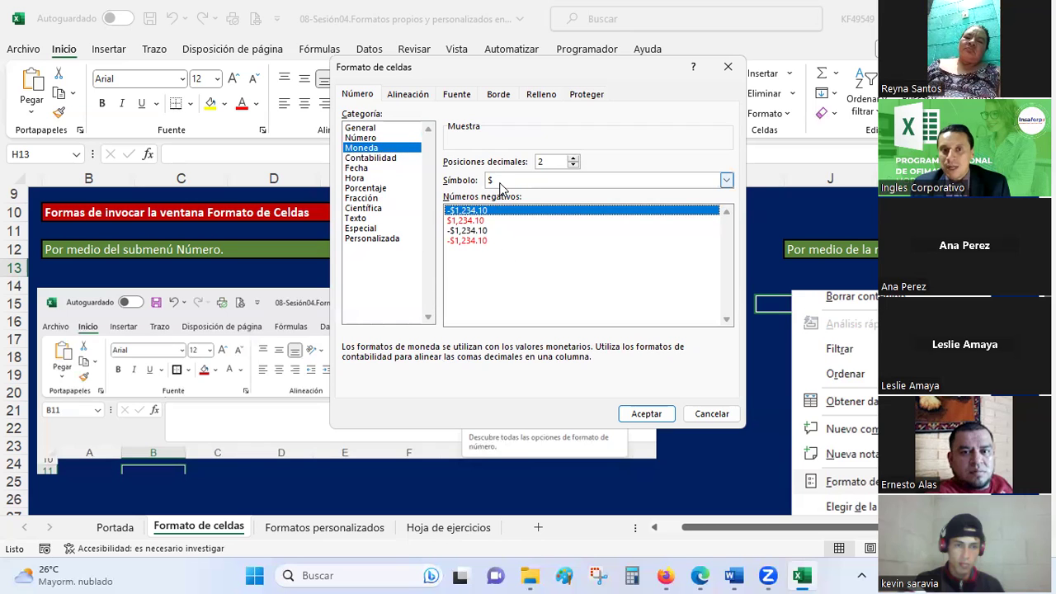
pyautogui.click(364, 159)
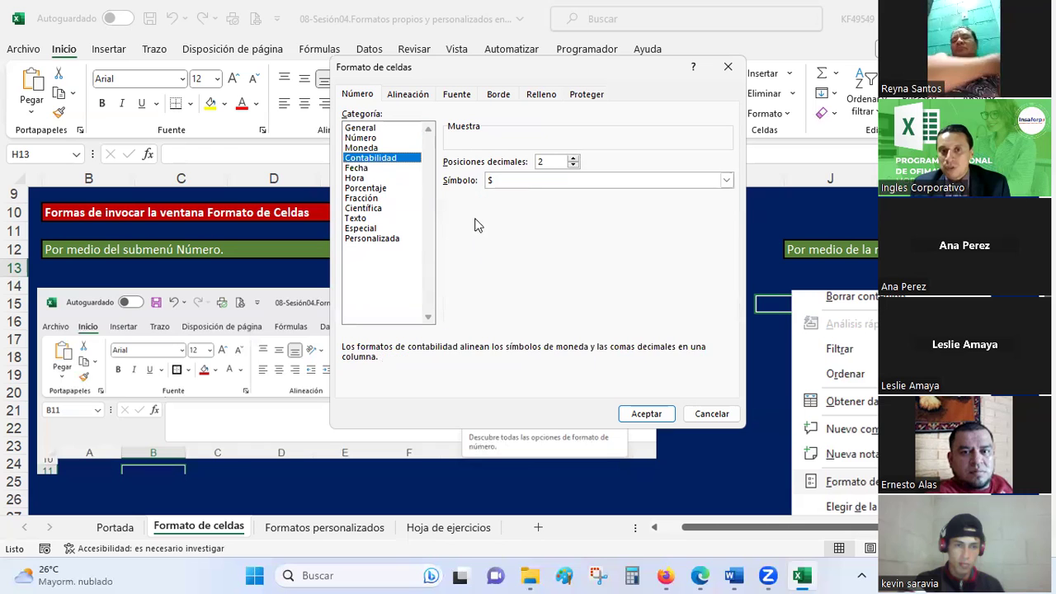
pyautogui.click(507, 183)
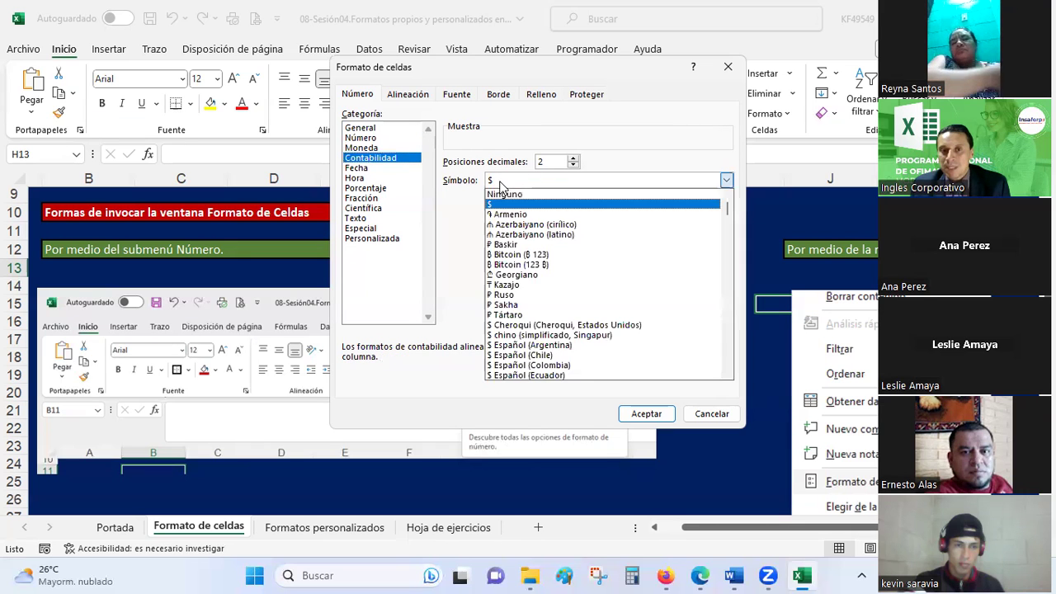
pyautogui.click(500, 205)
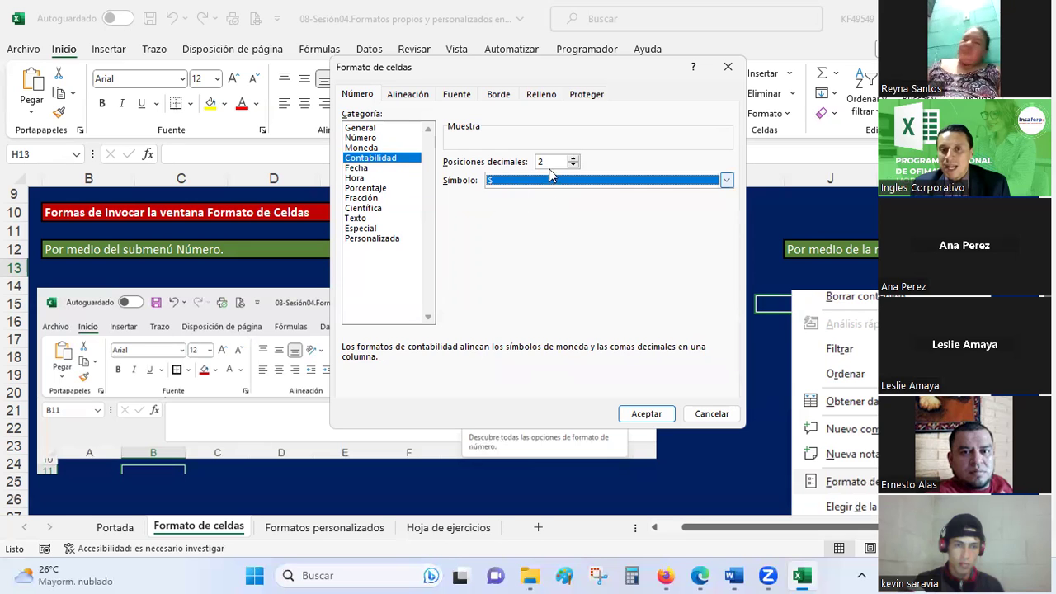
pyautogui.click(355, 169)
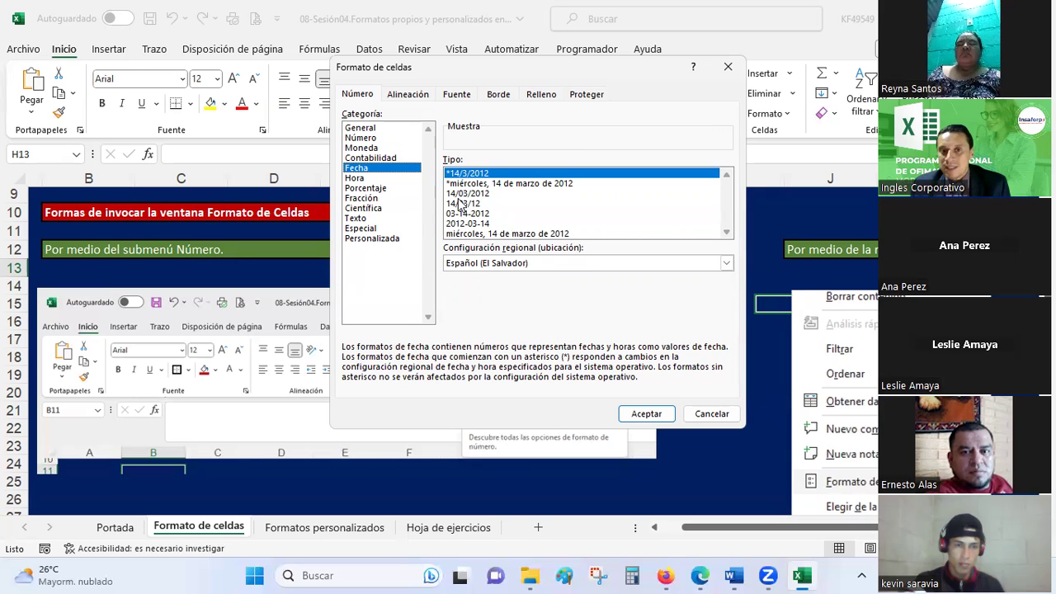
pyautogui.click(455, 195)
pyautogui.click(462, 174)
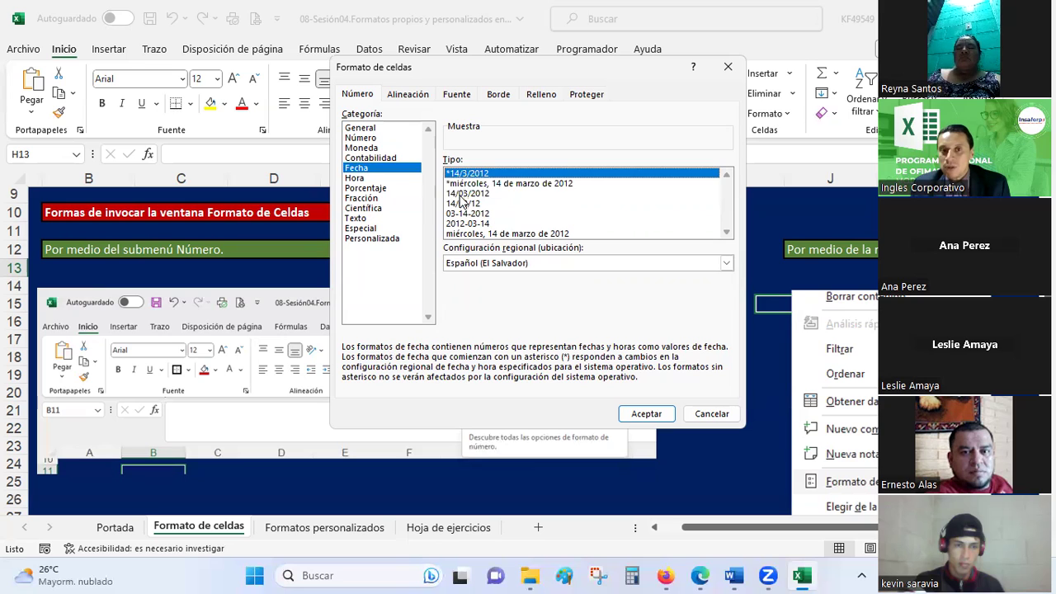
pyautogui.click(462, 194)
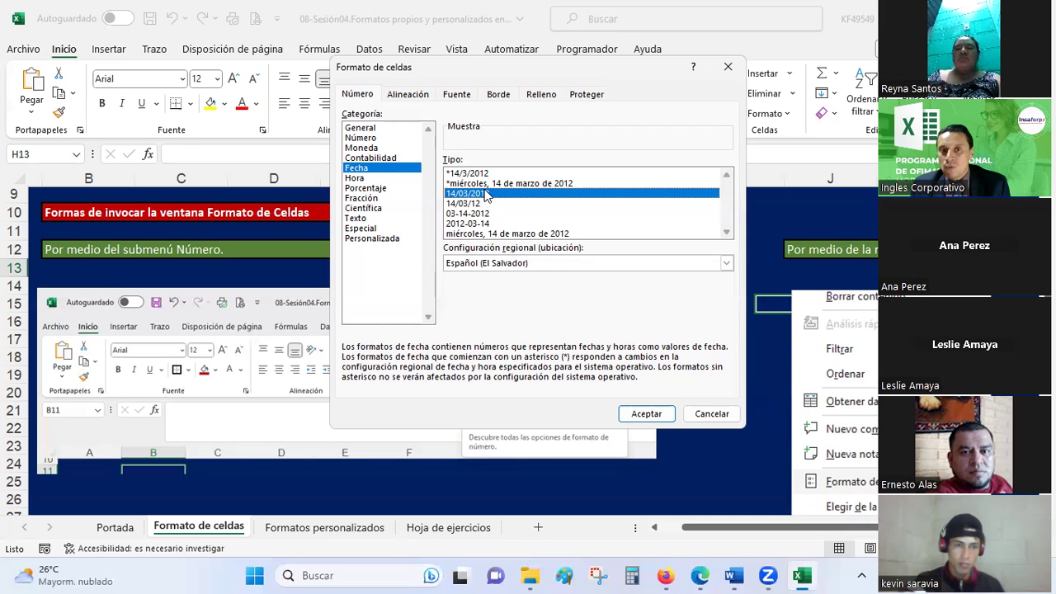
pyautogui.moveTo(480, 194); pyautogui.dragTo(477, 234)
pyautogui.click(459, 173)
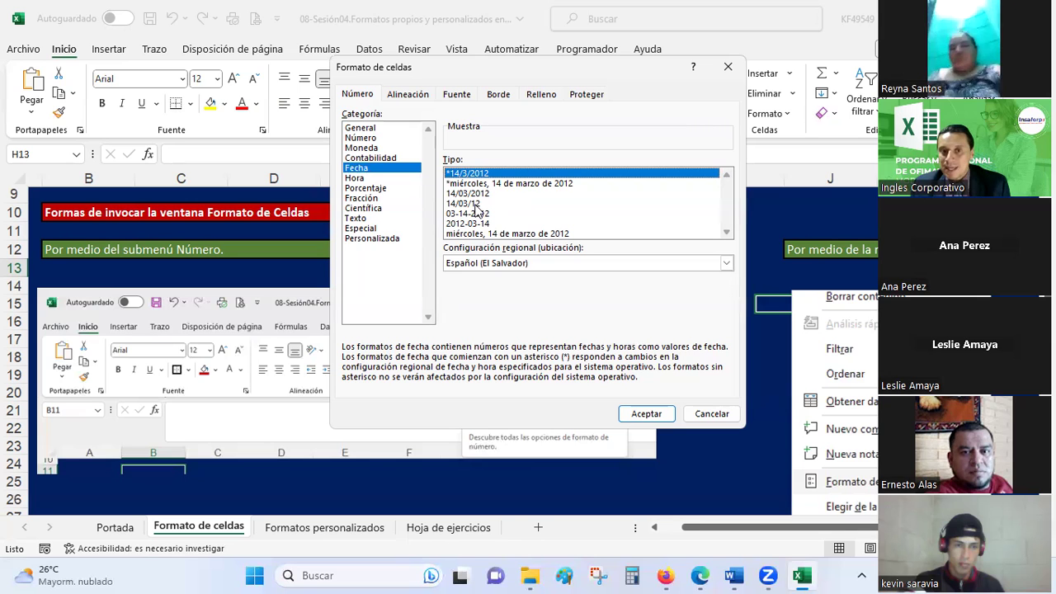
pyautogui.click(479, 204)
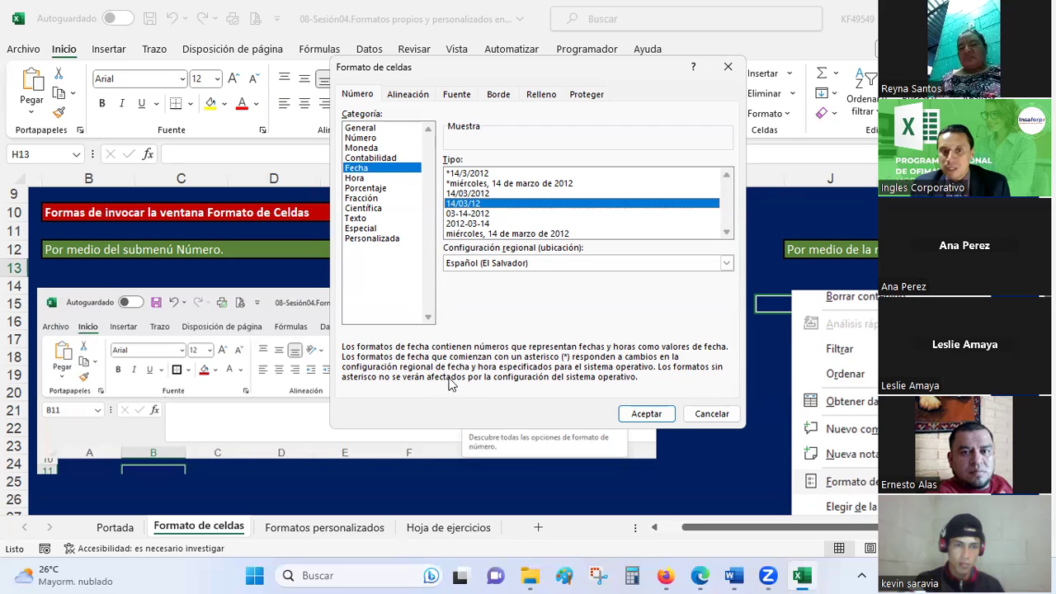
pyautogui.click(484, 174)
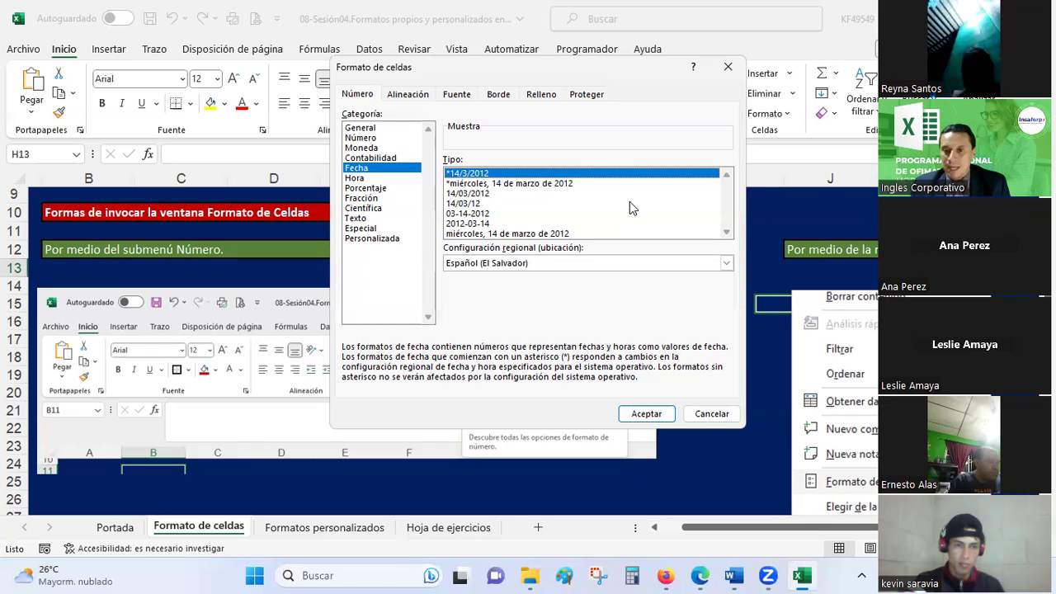
# - Preview the Hora, Porcentaje, Fracción, Científica and Especial categories, ending on Texto
pyautogui.click(353, 180)
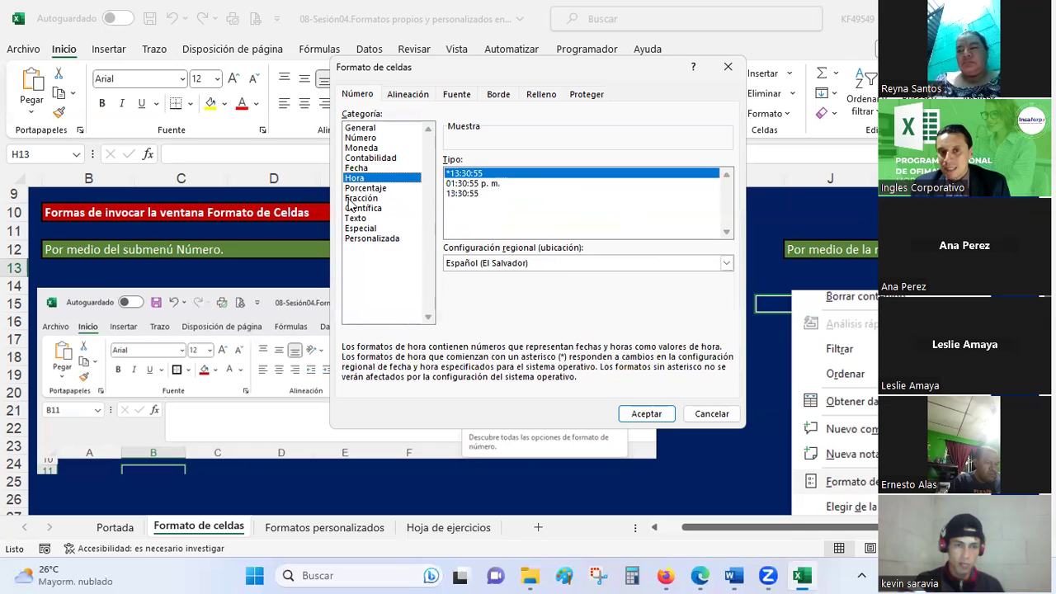
pyautogui.click(356, 188)
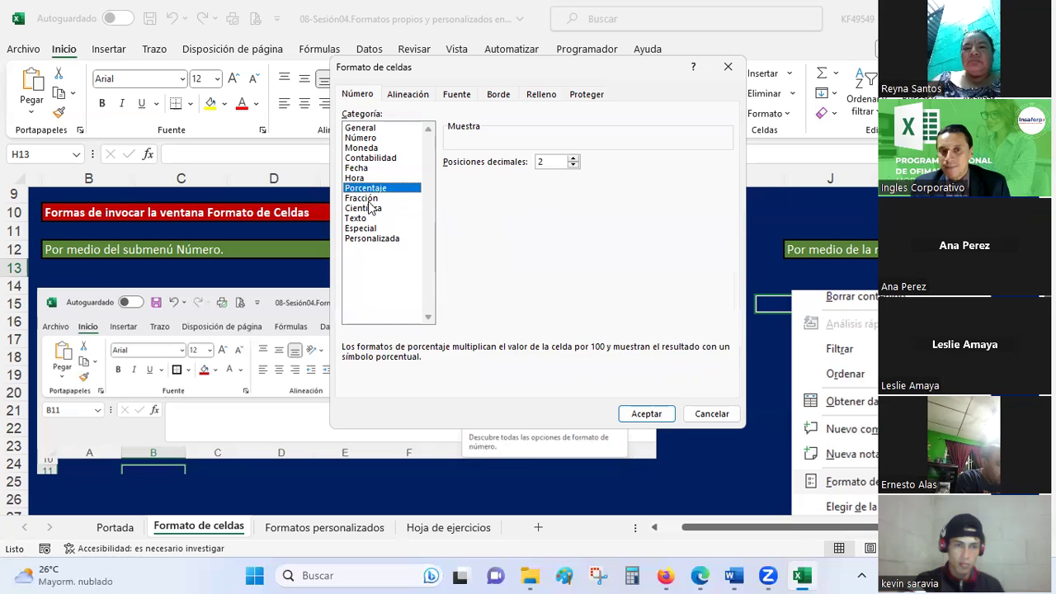
pyautogui.click(363, 198)
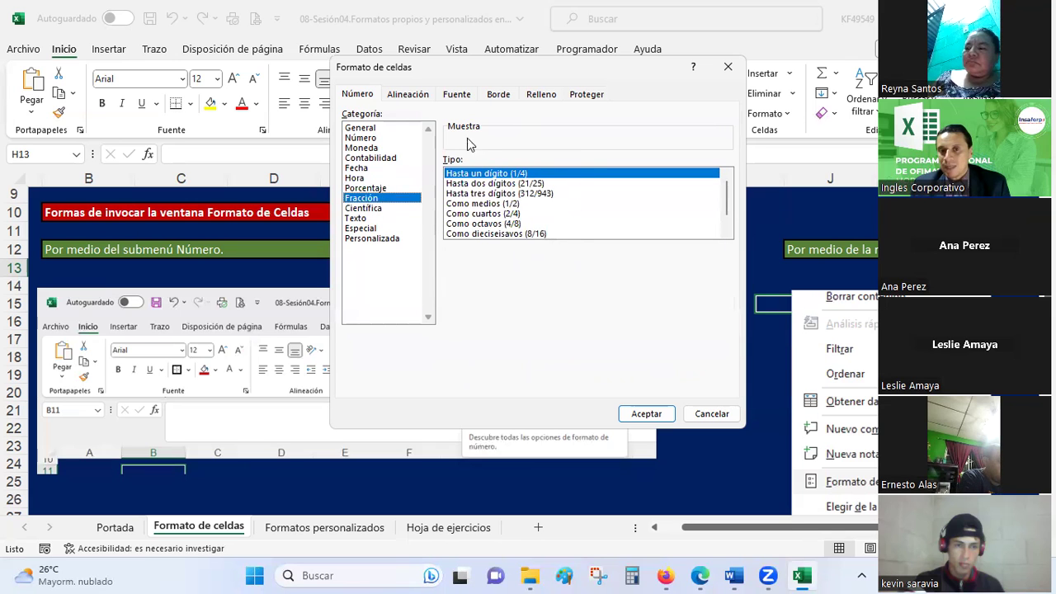
pyautogui.scroll(-1, 729, 207)
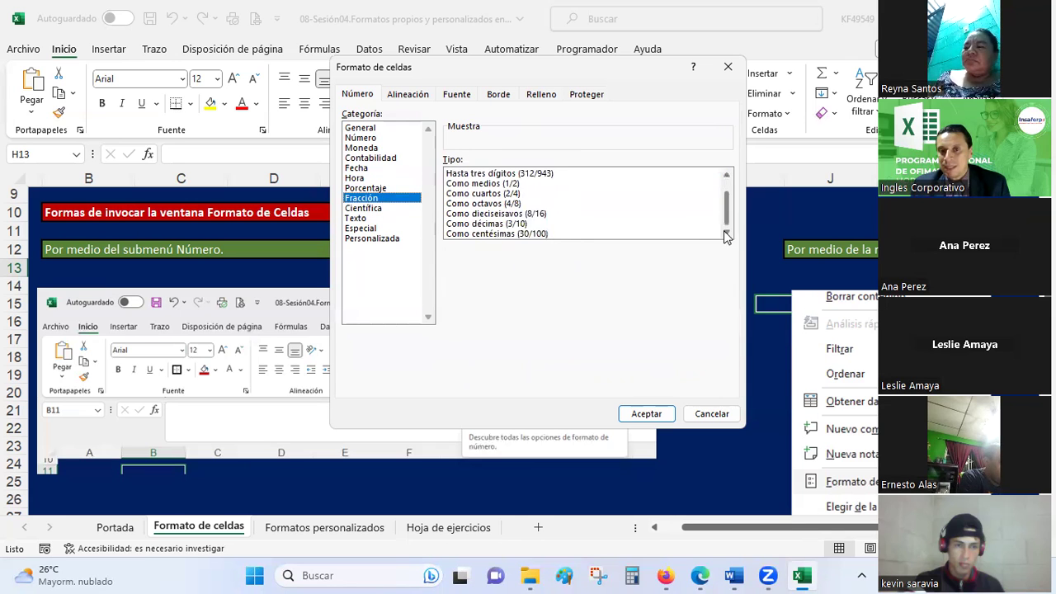
pyautogui.scroll(1, 720, 182)
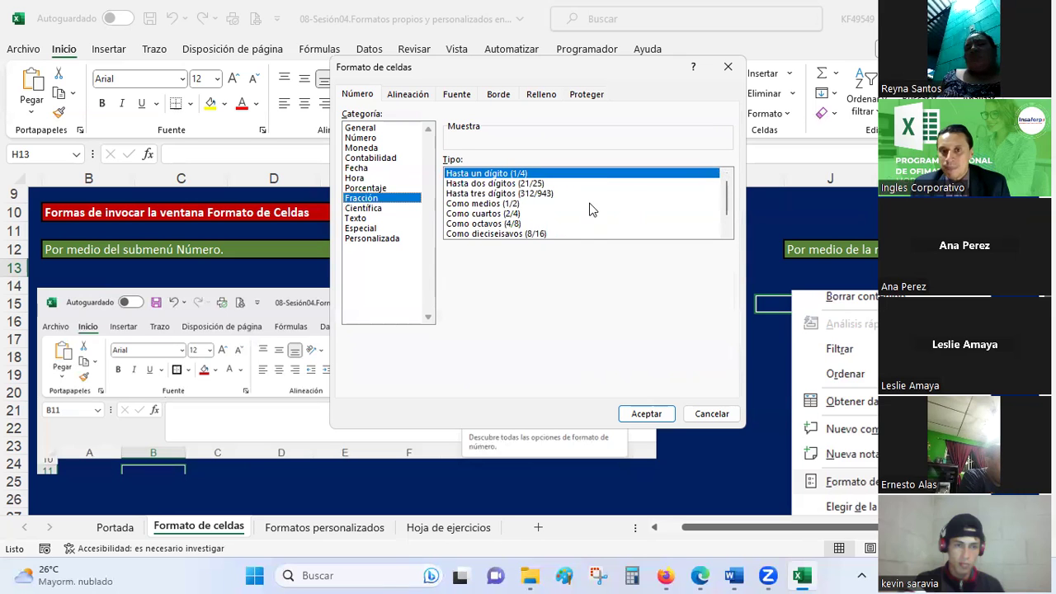
pyautogui.scroll(-1, 723, 201)
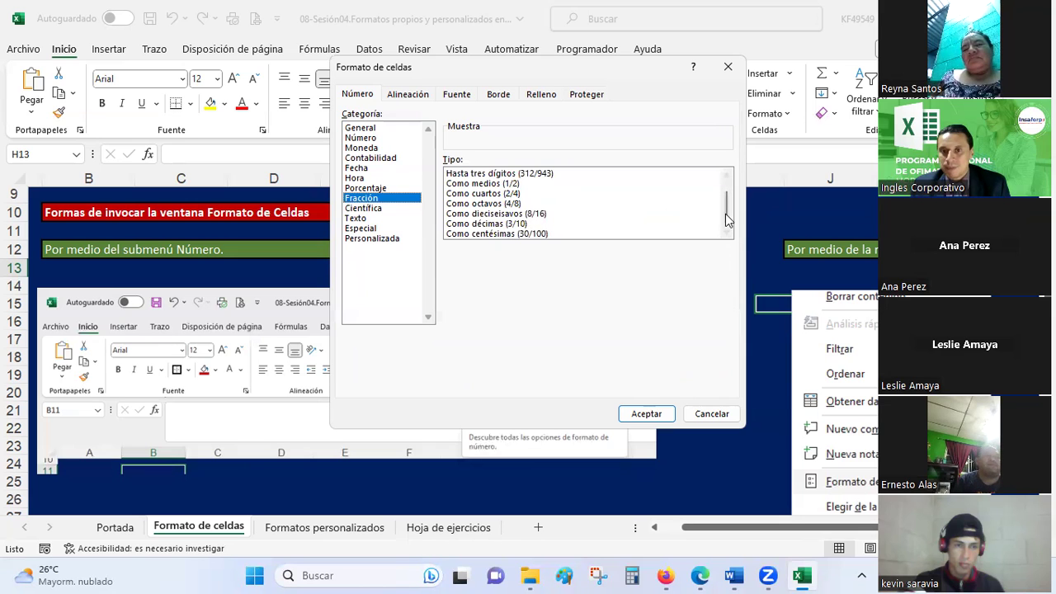
pyautogui.scroll(1, 727, 210)
pyautogui.click(368, 208)
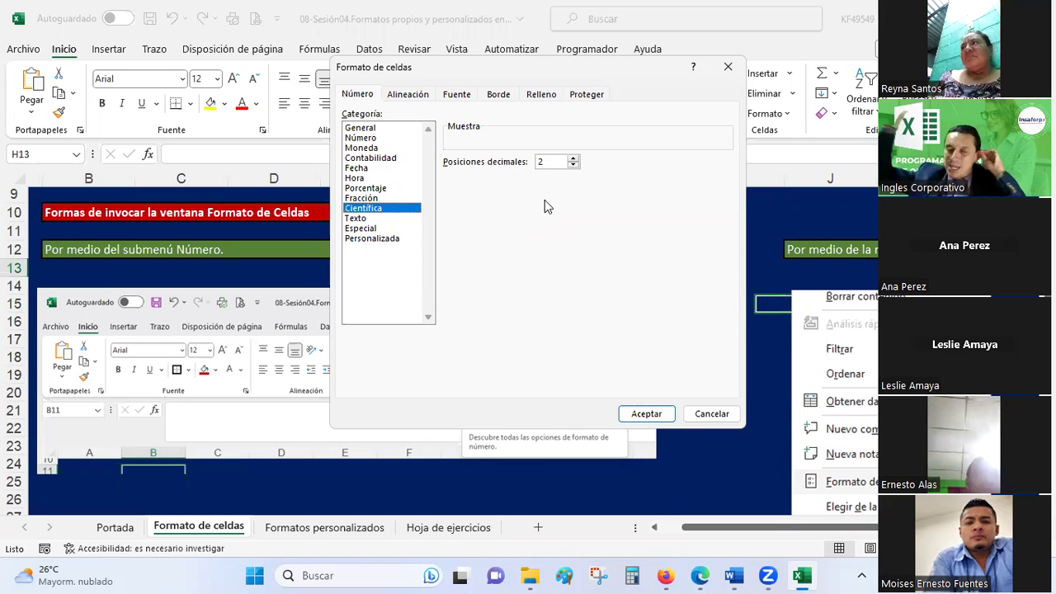
pyautogui.click(372, 228)
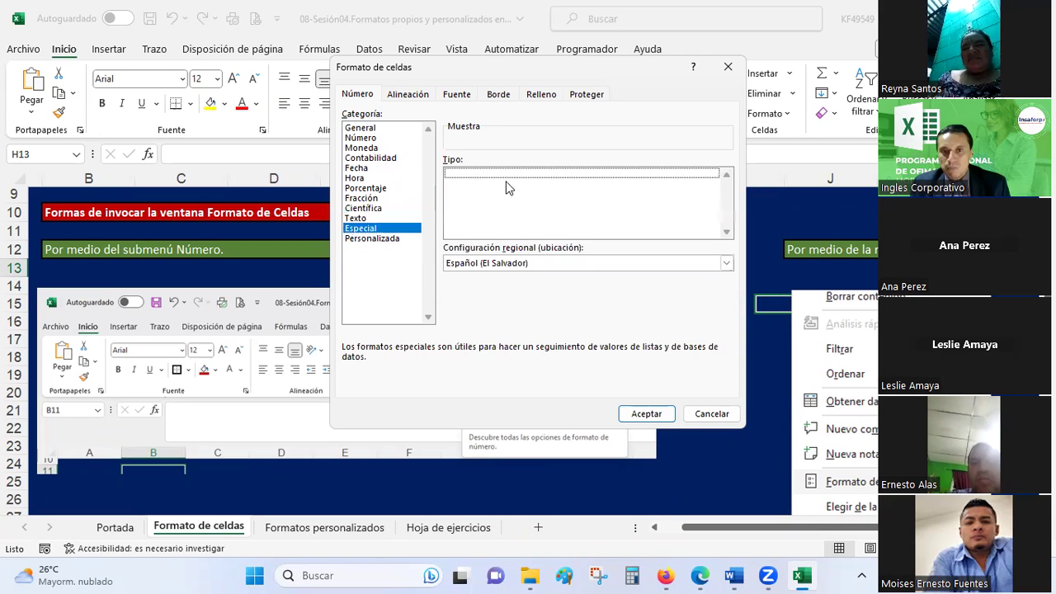
pyautogui.click(357, 219)
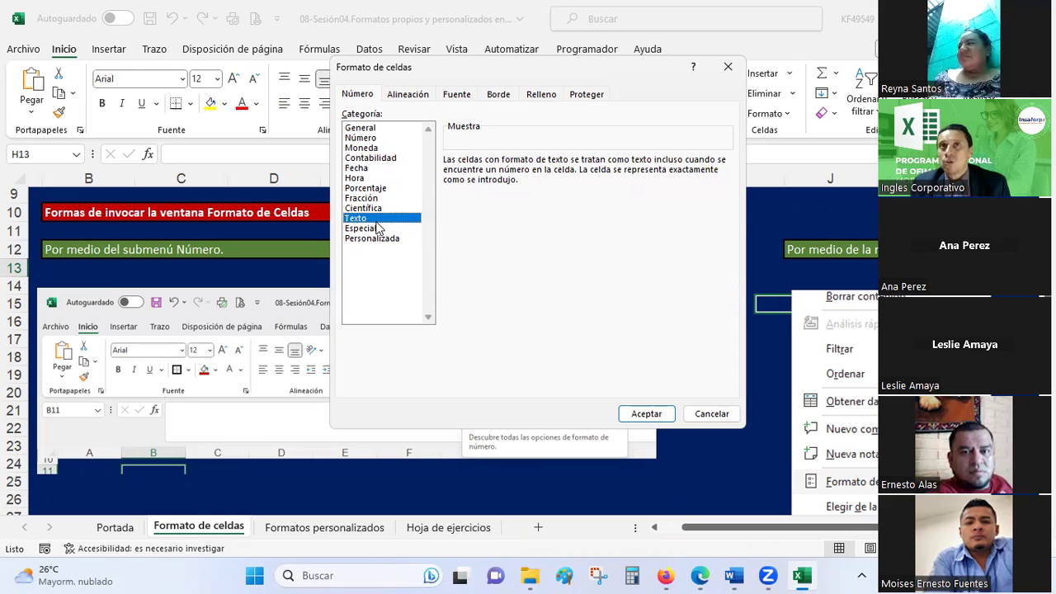
# - Close the dialog, try typing 'Enero 22' in H36, then cancel that entry
pyautogui.press('Return')
pyautogui.click(682, 245)
pyautogui.click(698, 288)
pyautogui.scroll(-3, 645, 360)
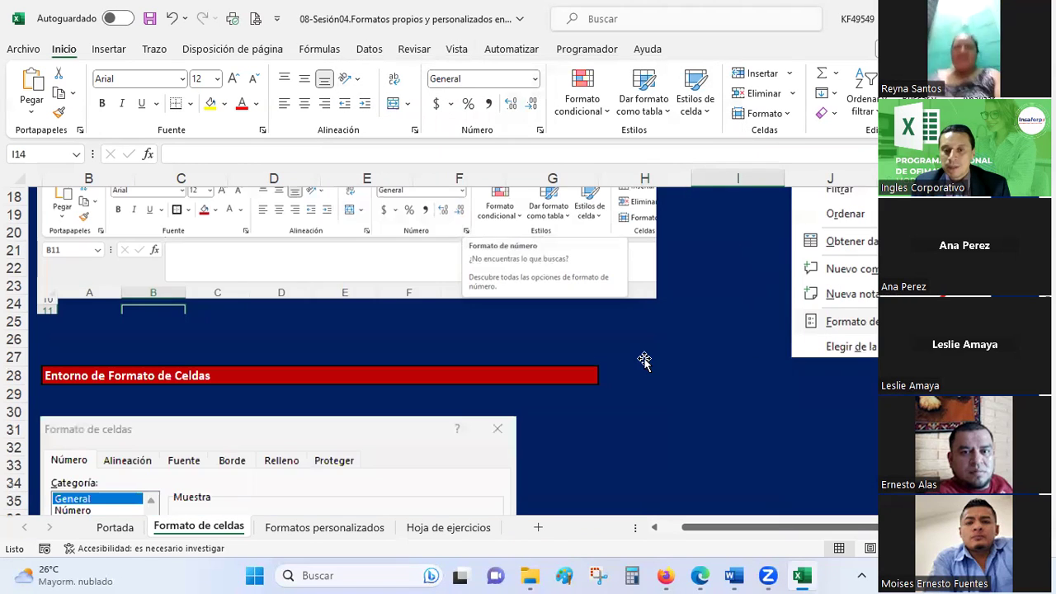
pyautogui.scroll(-3, 644, 360)
pyautogui.click(644, 359)
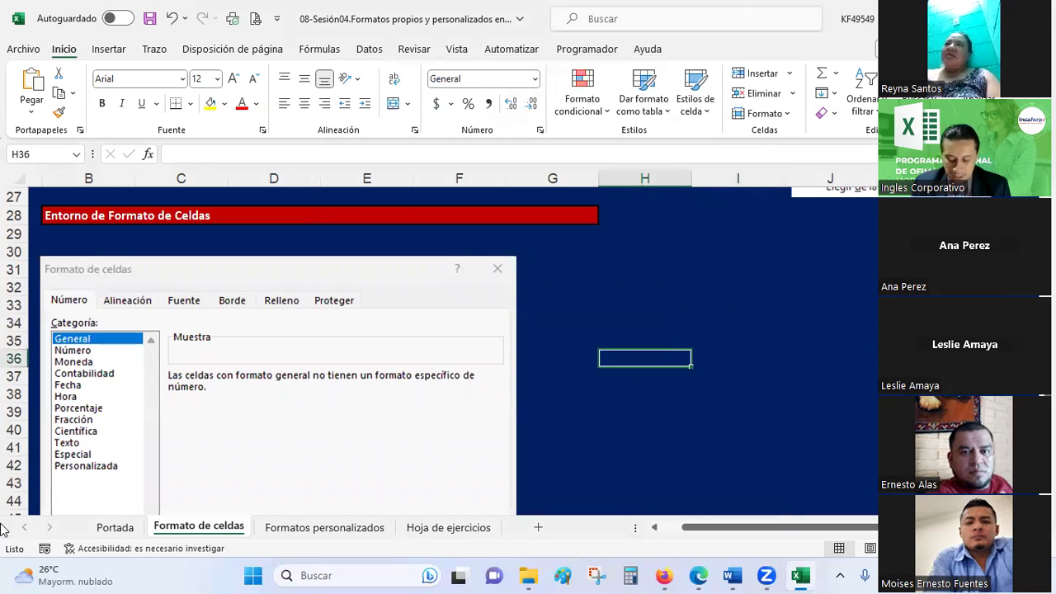
pyautogui.write('En')
pyautogui.write('Enero')
pyautogui.write(' 22')
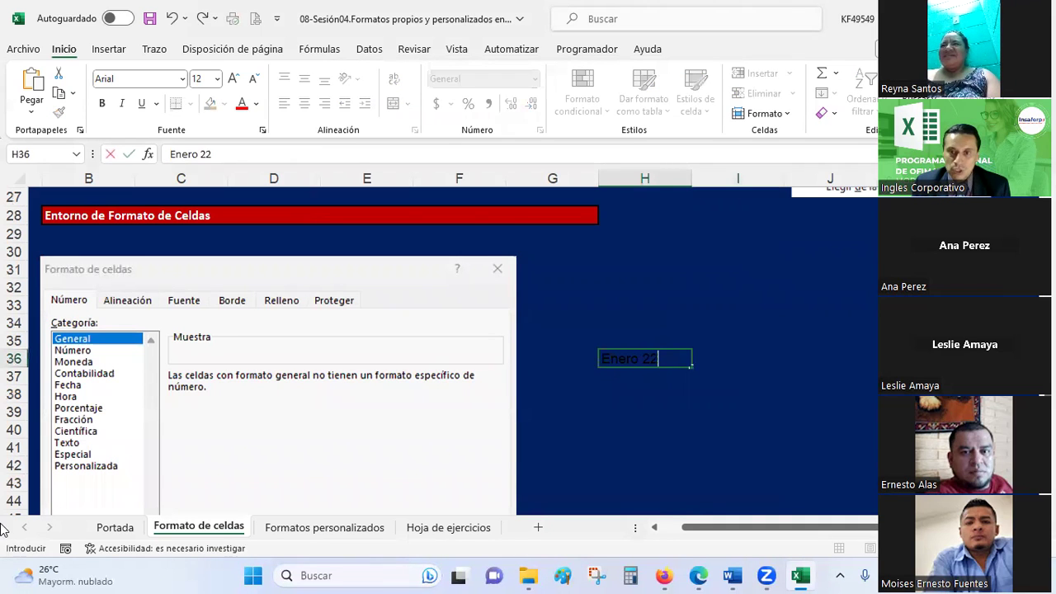
pyautogui.press('Escape')
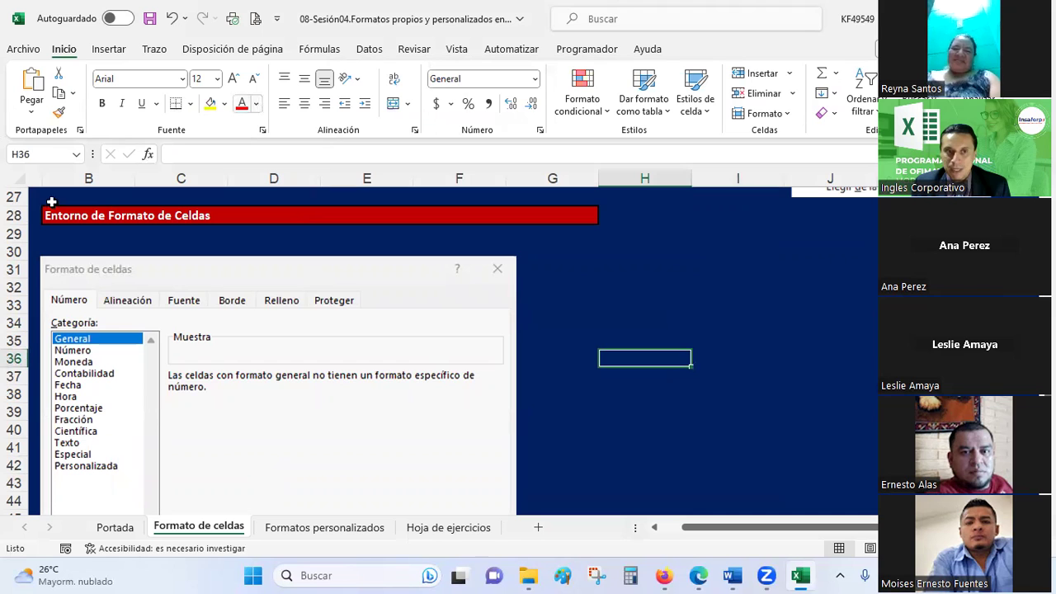
# - Make the whole sheet's font white and enter 'Enero 22' in H31 as a date
pyautogui.click(16, 180)
pyautogui.click(258, 105)
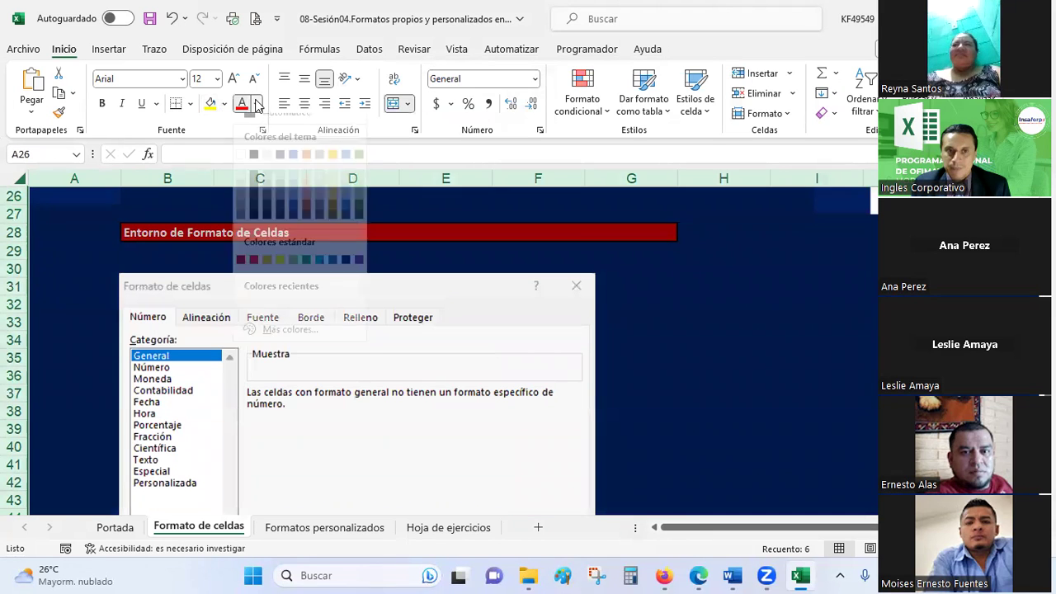
pyautogui.click(245, 170)
pyautogui.click(718, 285)
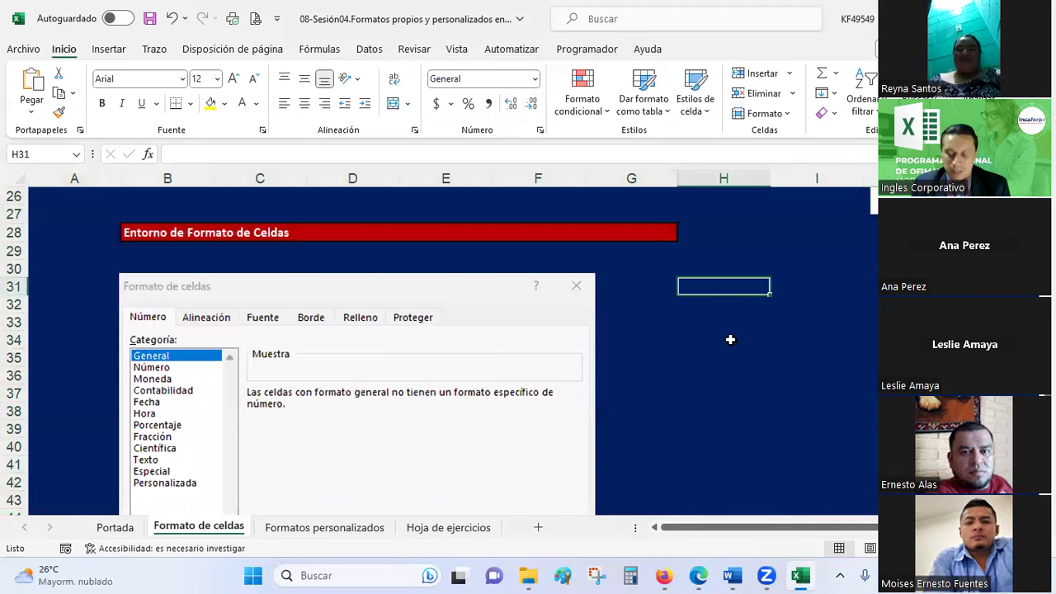
pyautogui.write('Enero 22')
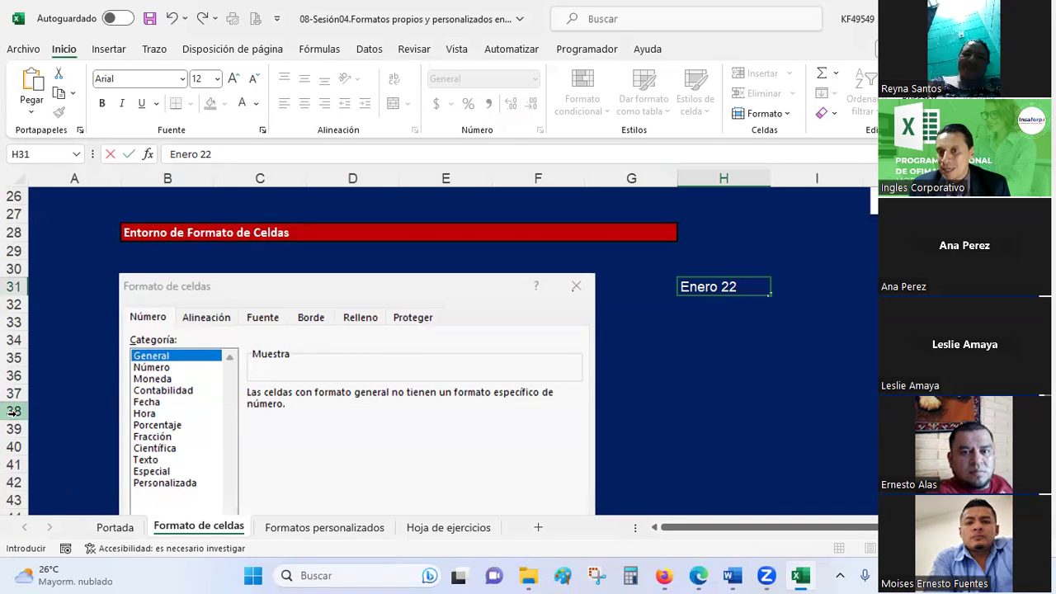
pyautogui.hotkey('ctrl', 'Return')
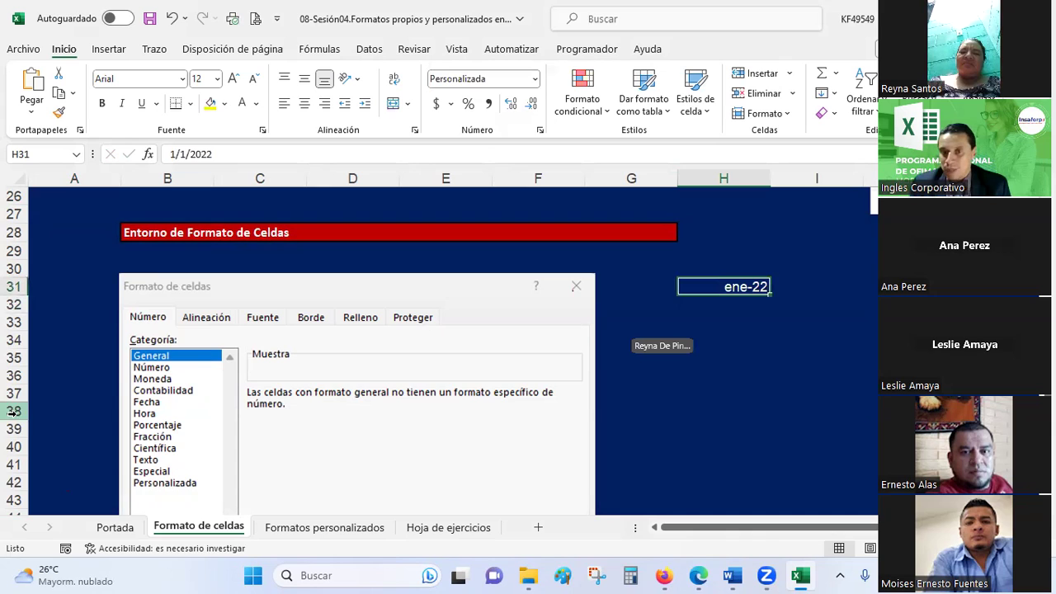
pyautogui.click(749, 305)
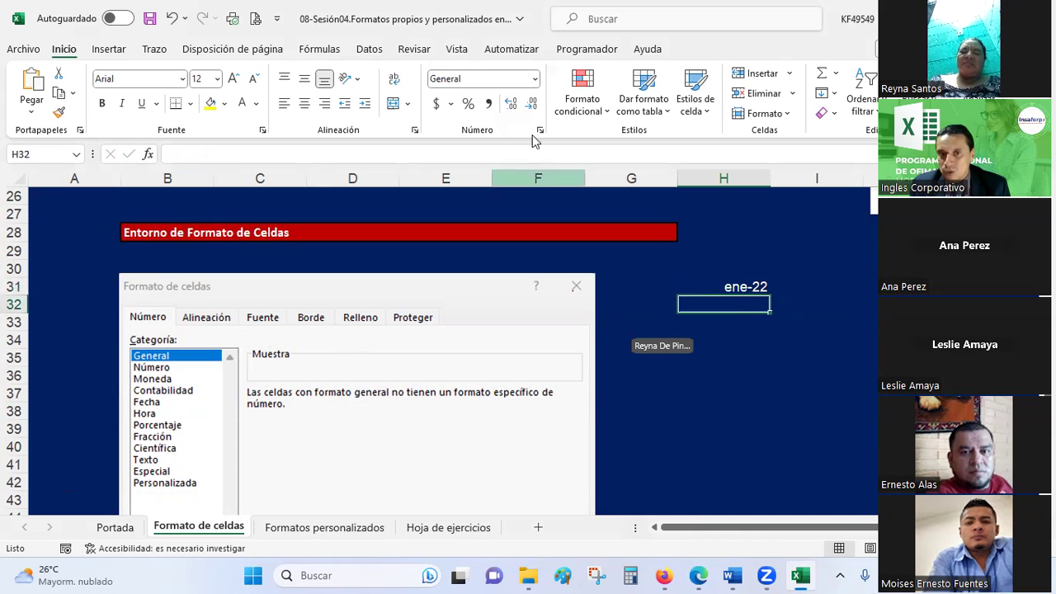
# - Format H32 as Texto and enter 'Enero 22' there as text
pyautogui.click(536, 79)
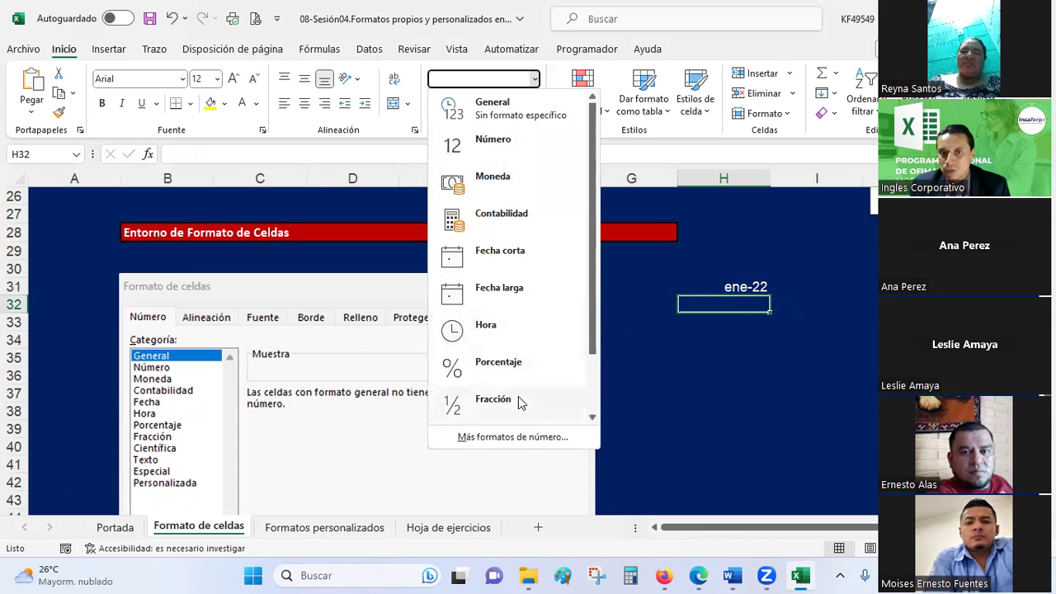
pyautogui.scroll(-2, 516, 388)
pyautogui.click(513, 418)
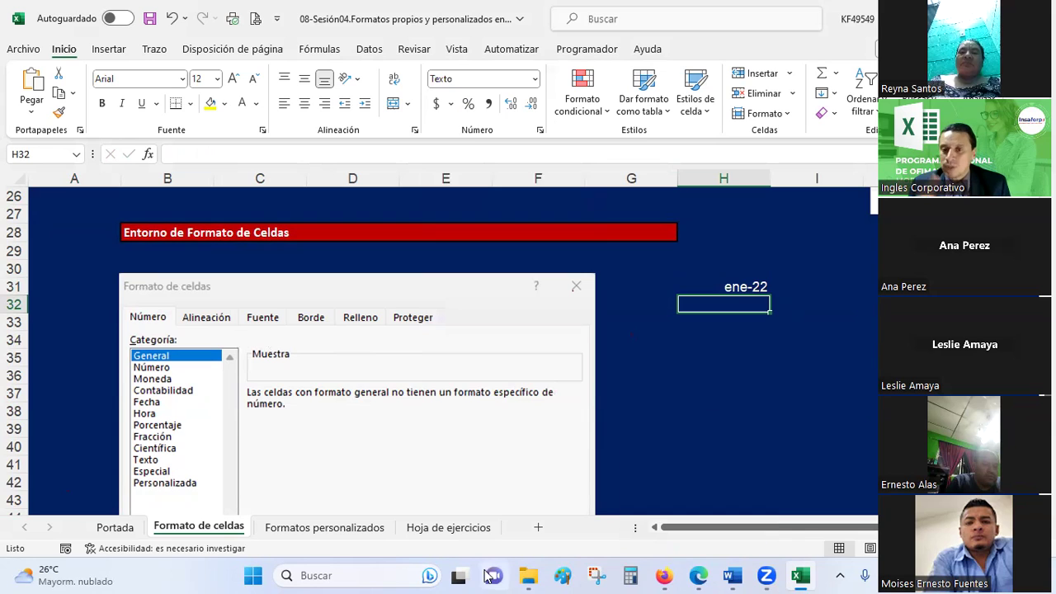
pyautogui.write('Enero 22')
pyautogui.press('Return')
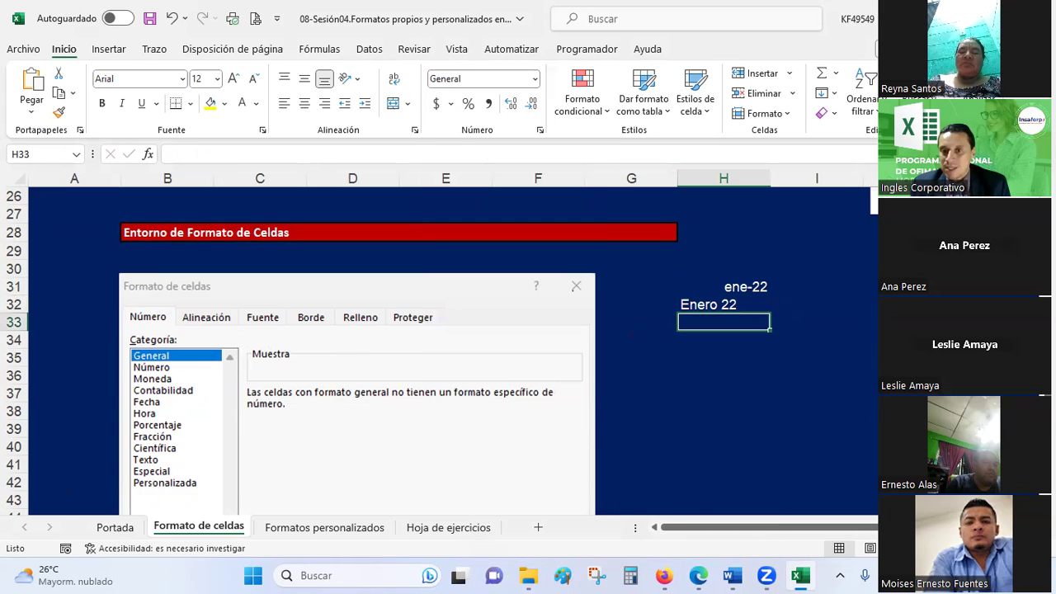
# - Centre the H31 and H32 entries and open Format Cells for H32
pyautogui.click(680, 304)
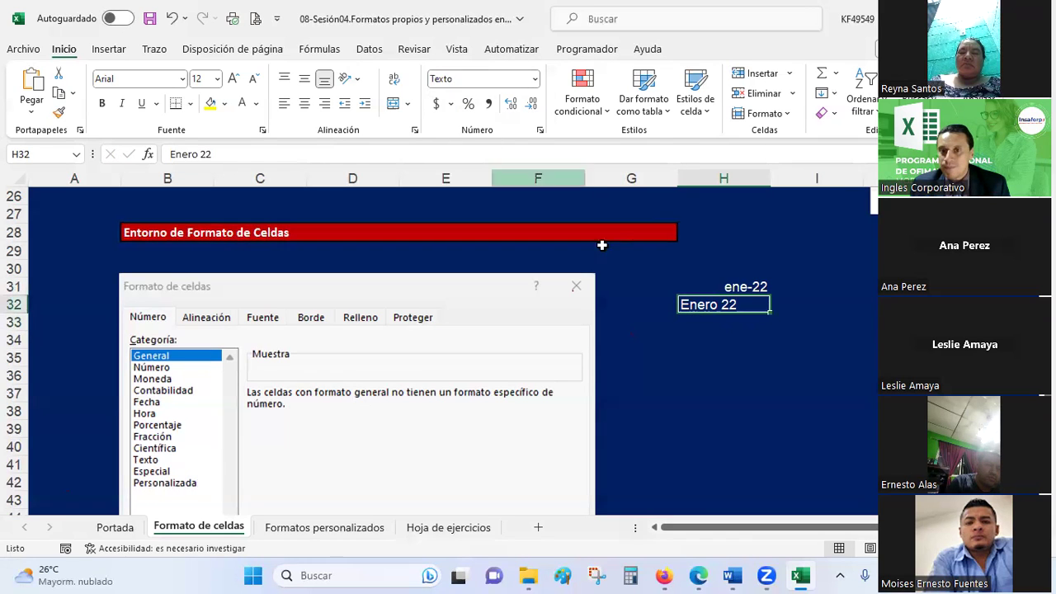
pyautogui.moveTo(724, 286); pyautogui.dragTo(722, 299)
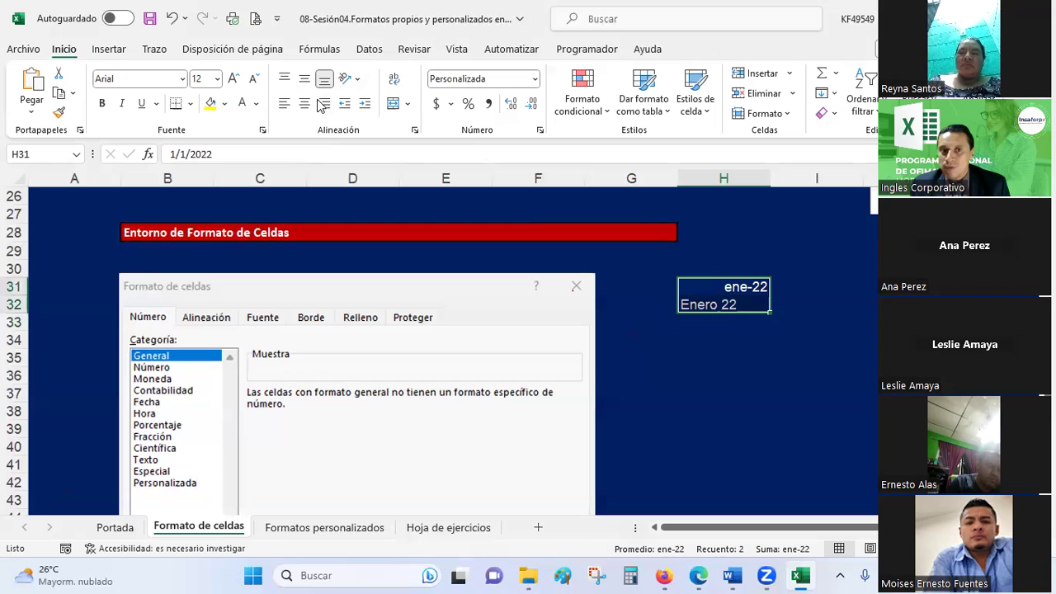
pyautogui.click(304, 78)
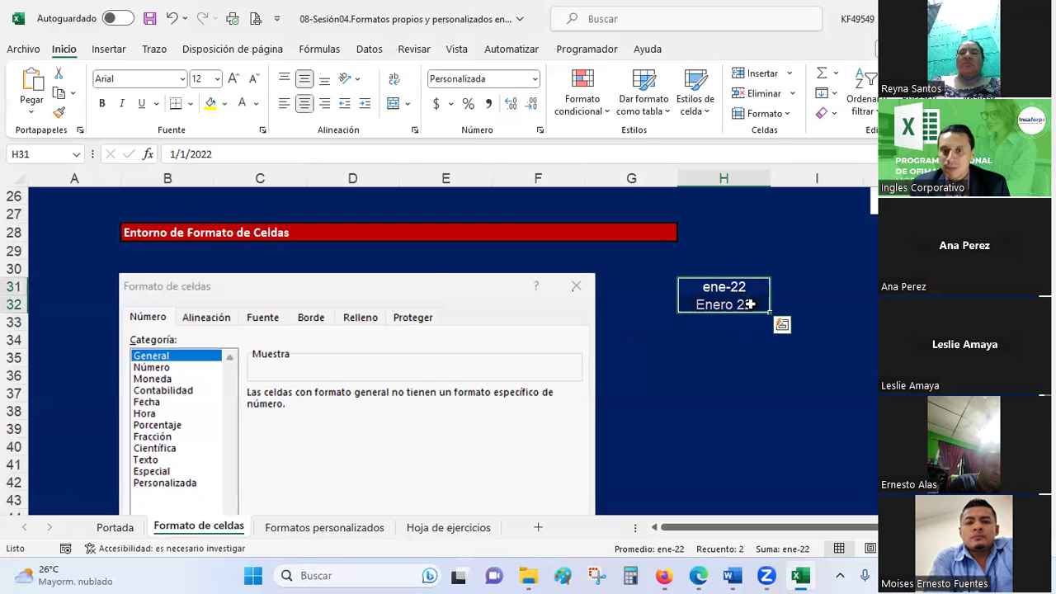
pyautogui.click(699, 310)
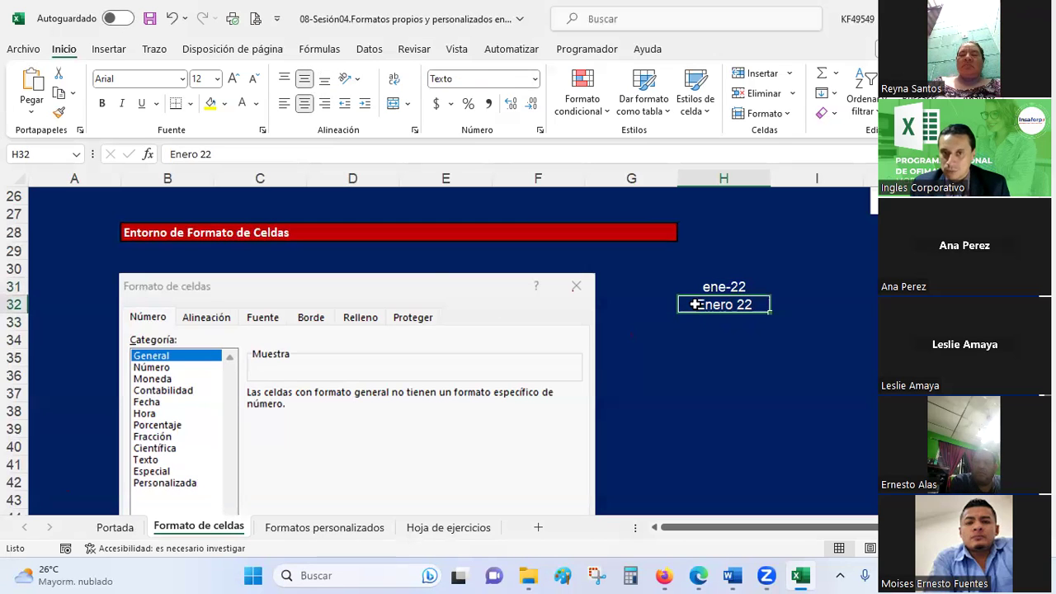
pyautogui.click(540, 131)
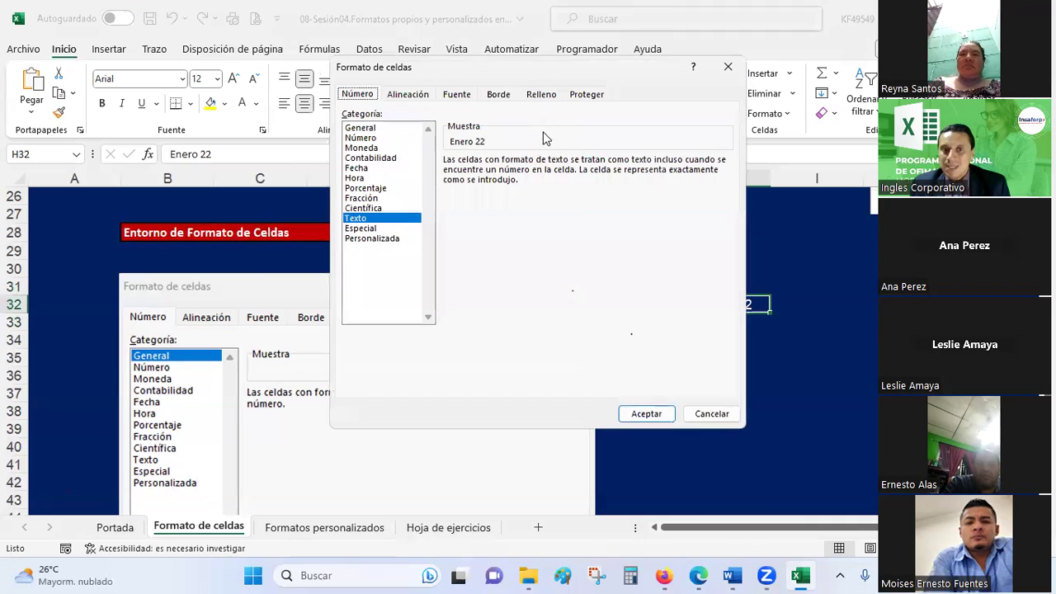
# - Look over the Personalizada format codes, then cancel the dialog
pyautogui.click(372, 239)
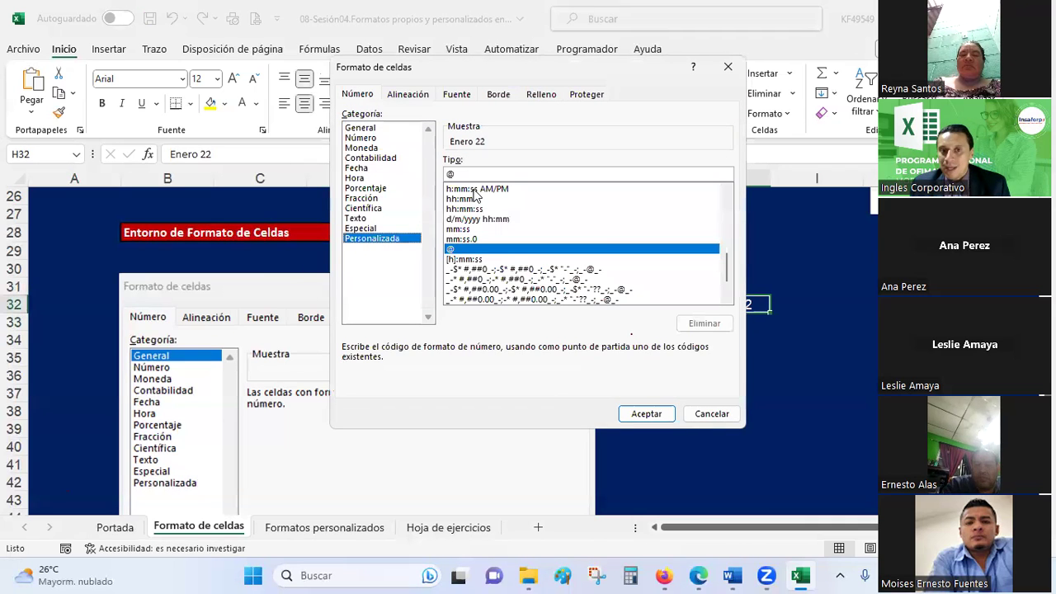
pyautogui.click(363, 228)
pyautogui.click(367, 240)
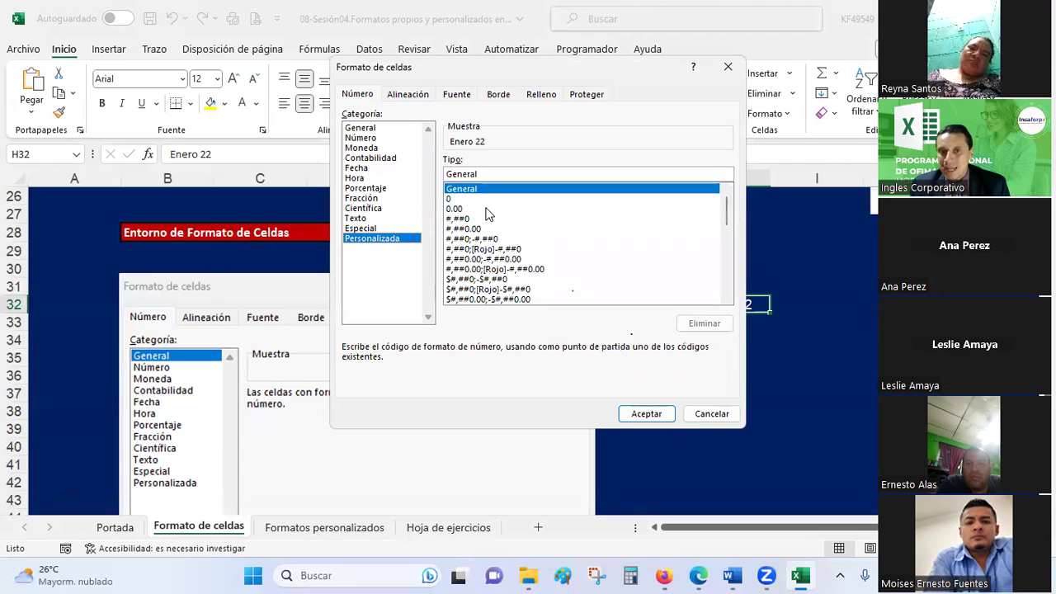
pyautogui.press('Escape')
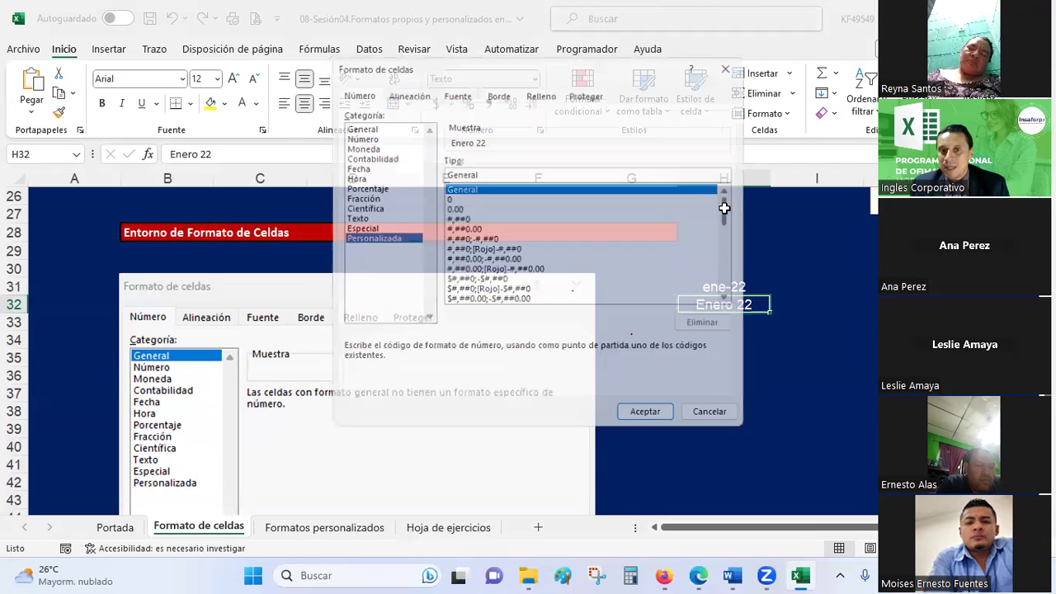
# - Enter 12525.65 in H34 and open Format Cells for it
pyautogui.click(708, 348)
pyautogui.write('12525.')
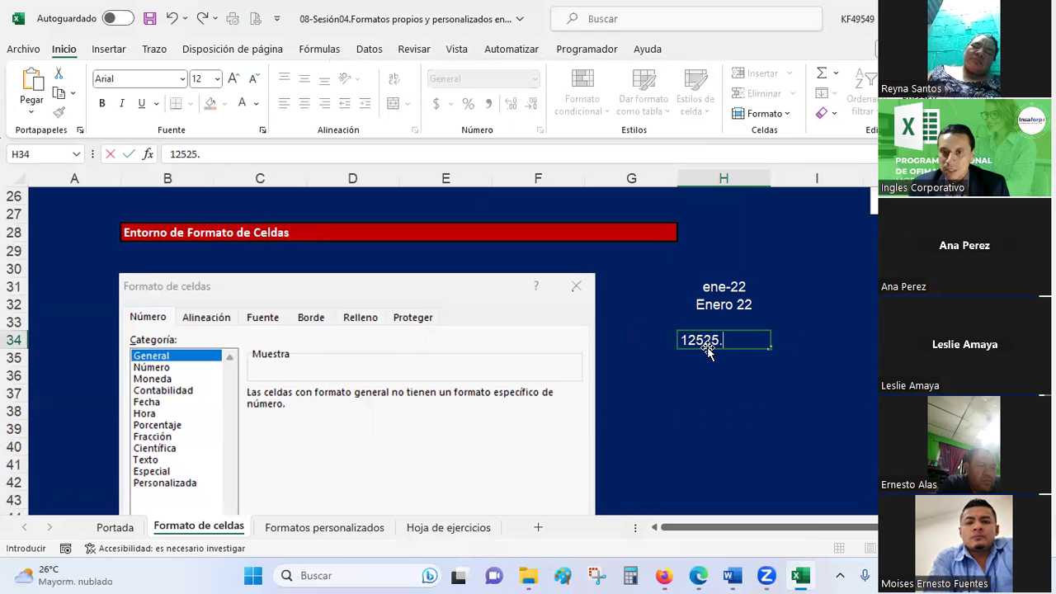
pyautogui.write('65')
pyautogui.press('Return')
pyautogui.click(708, 346)
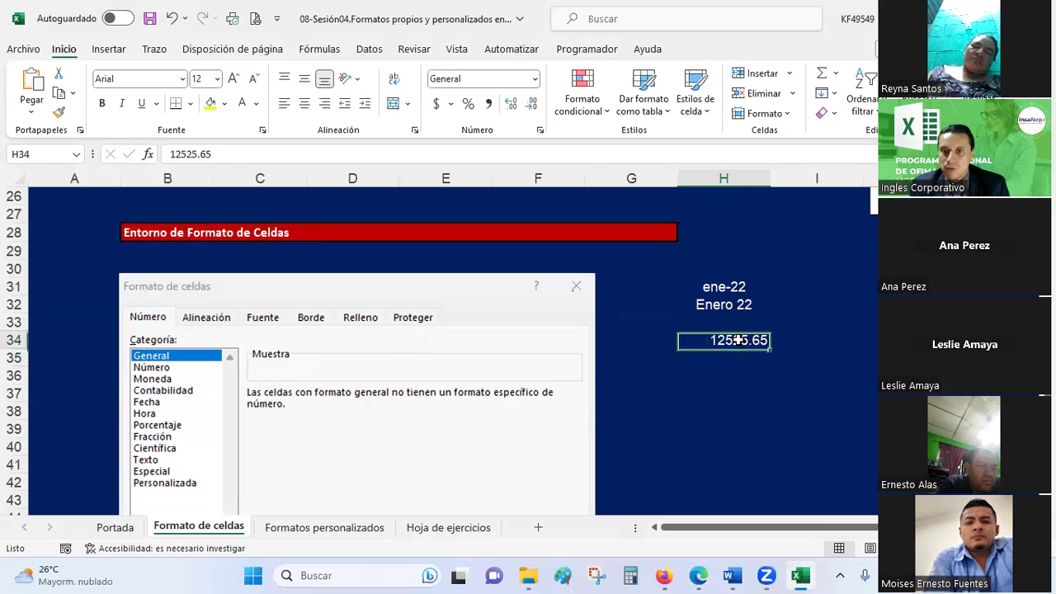
pyautogui.click(540, 132)
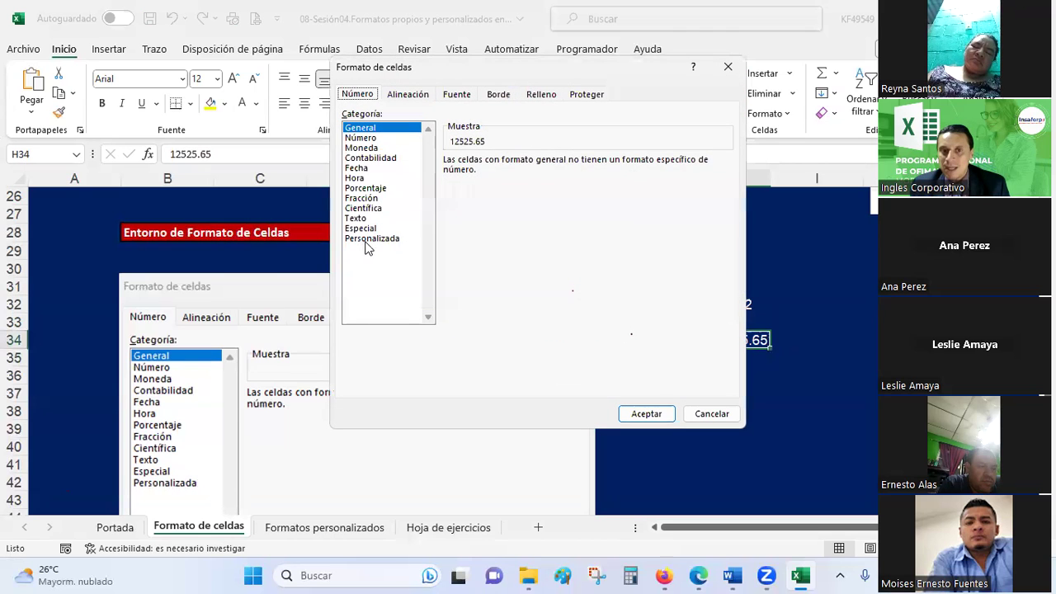
# - Preview H34 with the custom codes 0, 0.00, #,##0 and #,##0.00
pyautogui.click(371, 239)
pyautogui.moveTo(481, 79); pyautogui.dragTo(230, 88)
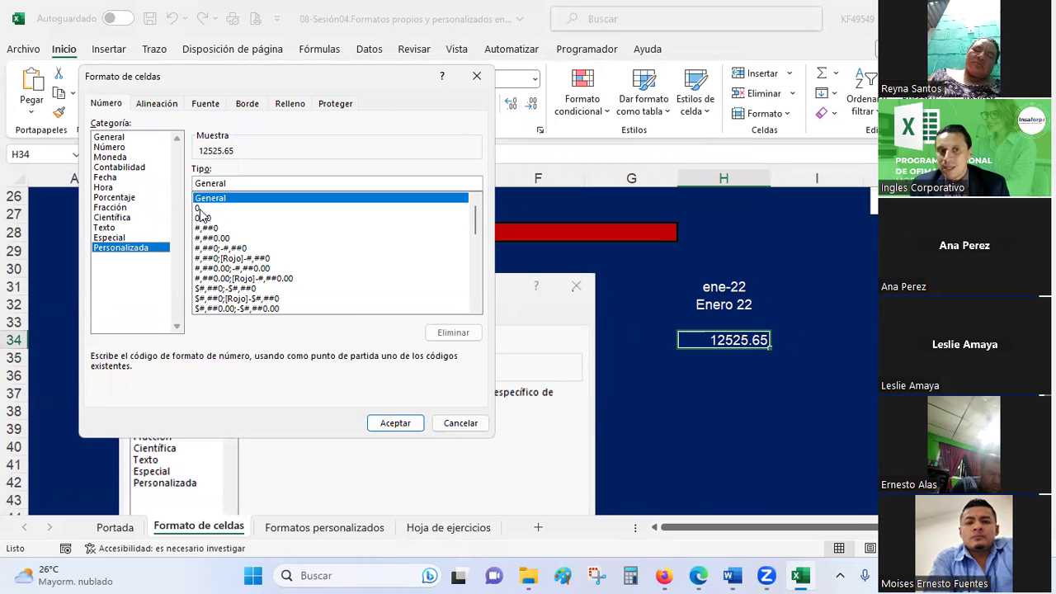
pyautogui.click(200, 208)
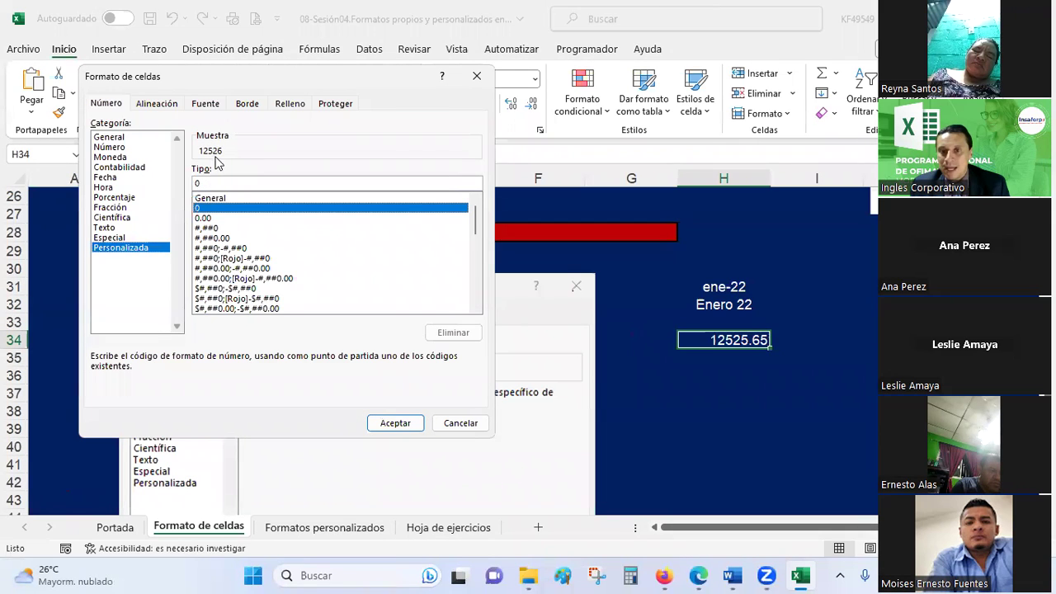
pyautogui.click(208, 219)
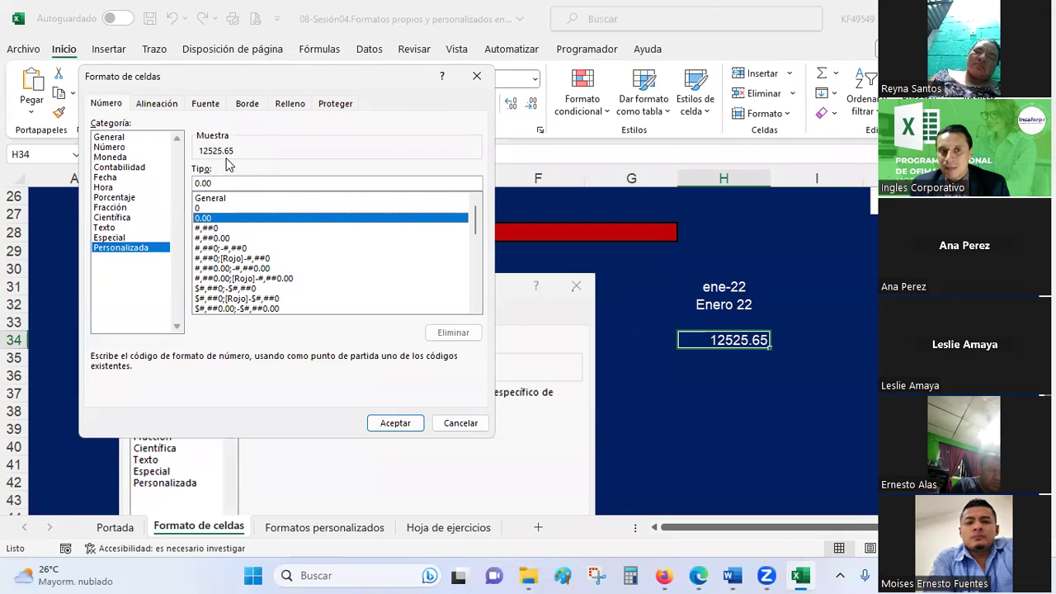
pyautogui.click(210, 228)
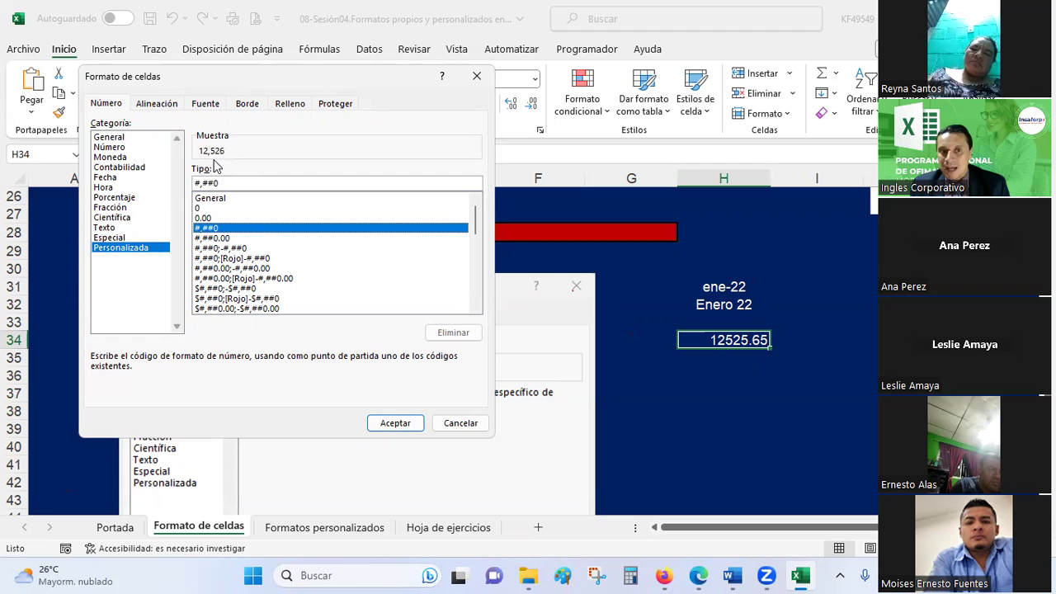
pyautogui.click(225, 239)
# - Preview the red-negative and dollar codes, settling on $#,##0;[Rojo]-$#,##0
pyautogui.scroll(-1, 267, 231)
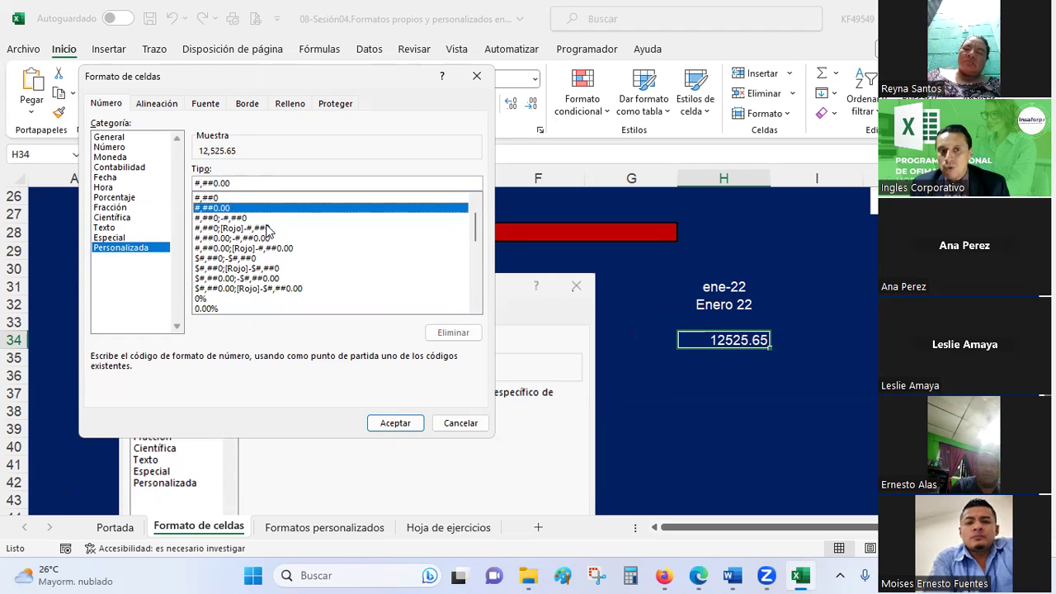
pyautogui.click(235, 228)
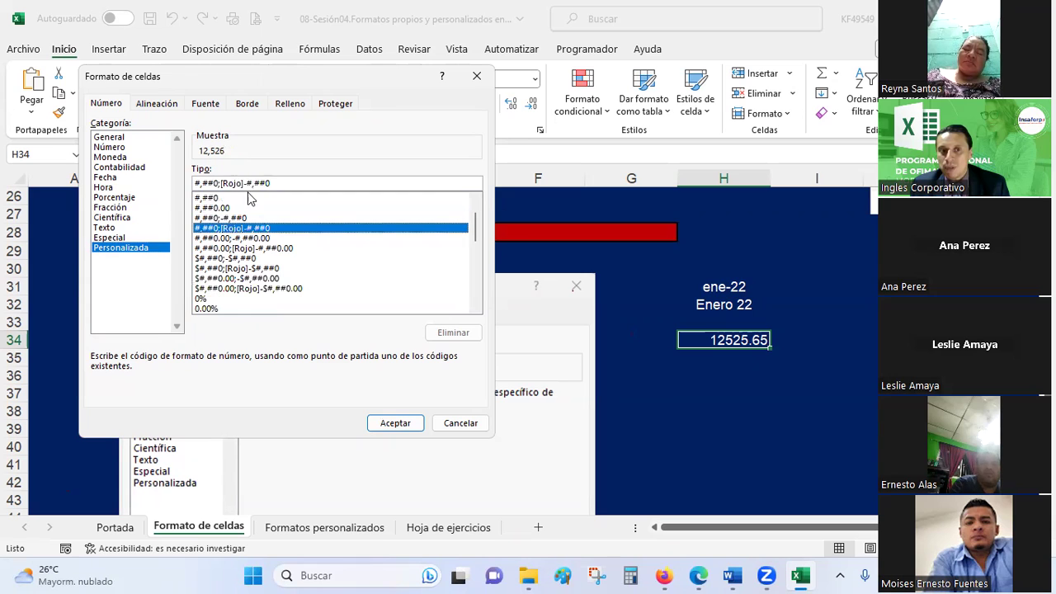
pyautogui.click(232, 257)
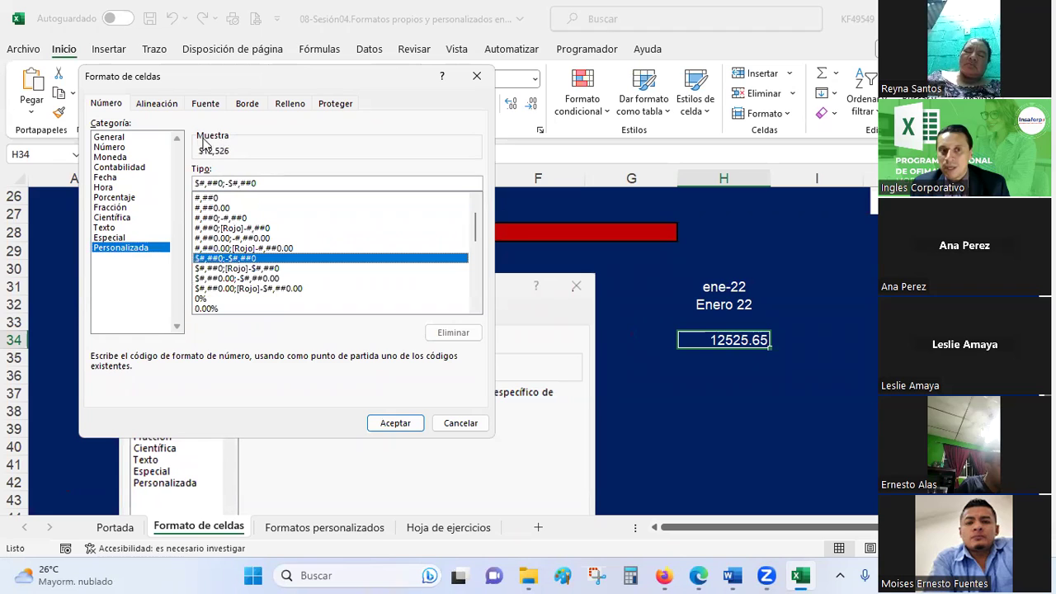
pyautogui.click(242, 269)
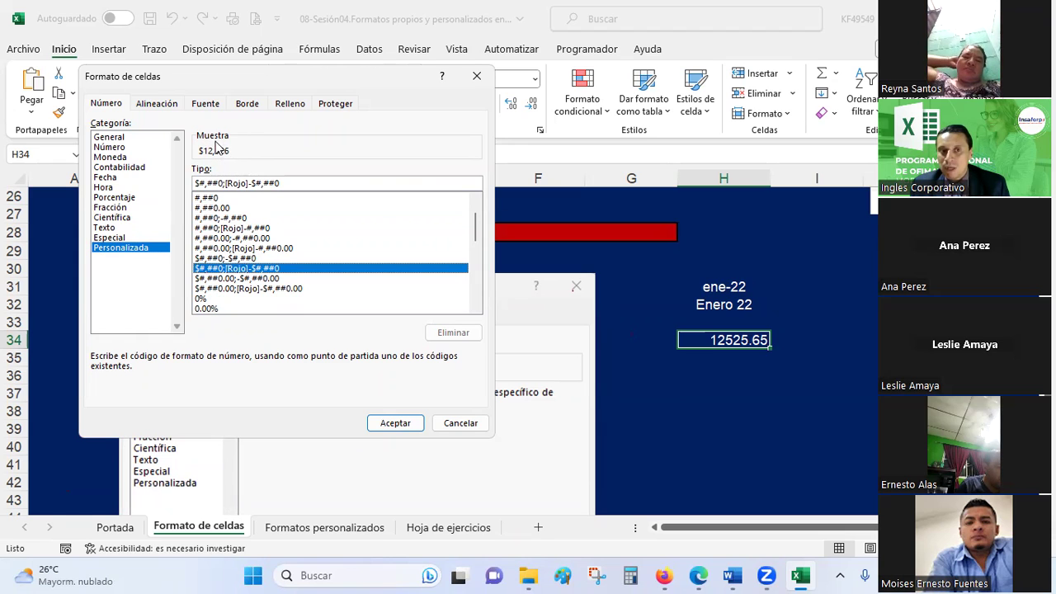
pyautogui.scroll(-1, 289, 241)
pyautogui.scroll(-2, 289, 240)
pyautogui.scroll(-1, 289, 241)
pyautogui.scroll(-2, 288, 241)
pyautogui.scroll(-1, 288, 240)
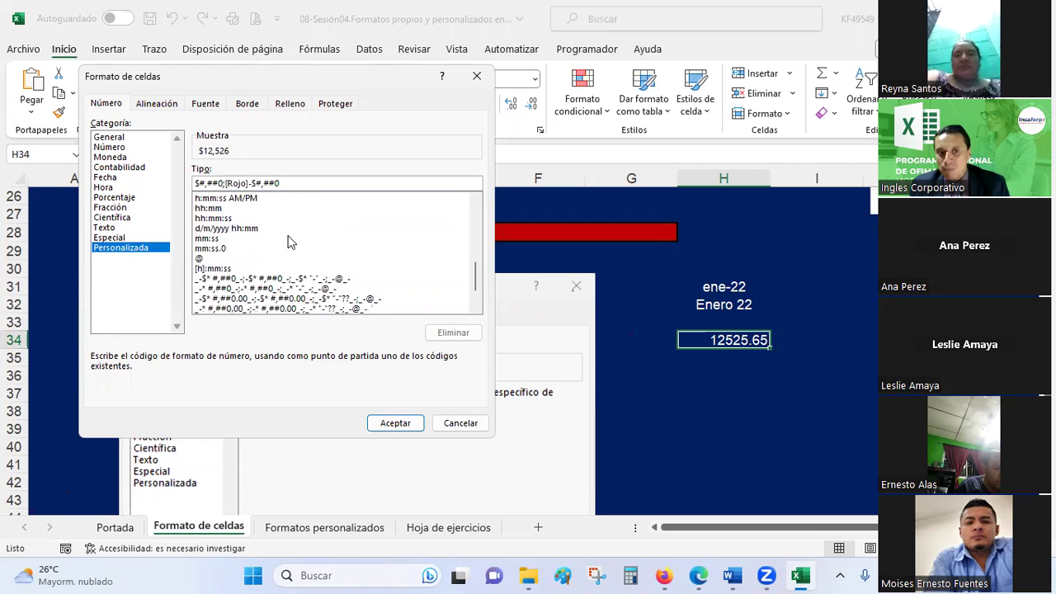
pyautogui.scroll(-1, 289, 241)
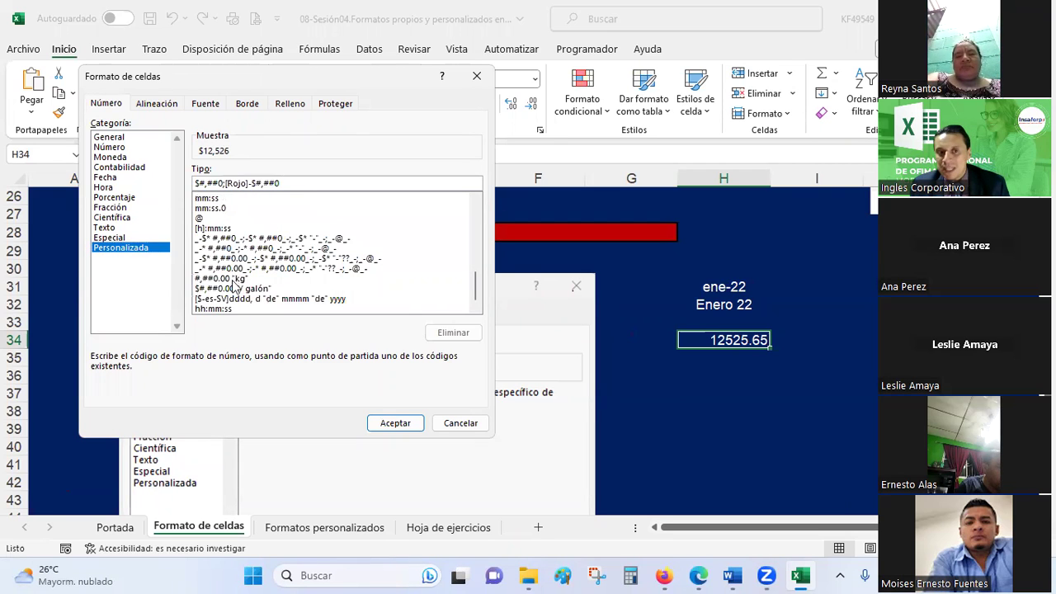
pyautogui.scroll(2, 223, 271)
pyautogui.scroll(3, 223, 270)
pyautogui.scroll(2, 223, 271)
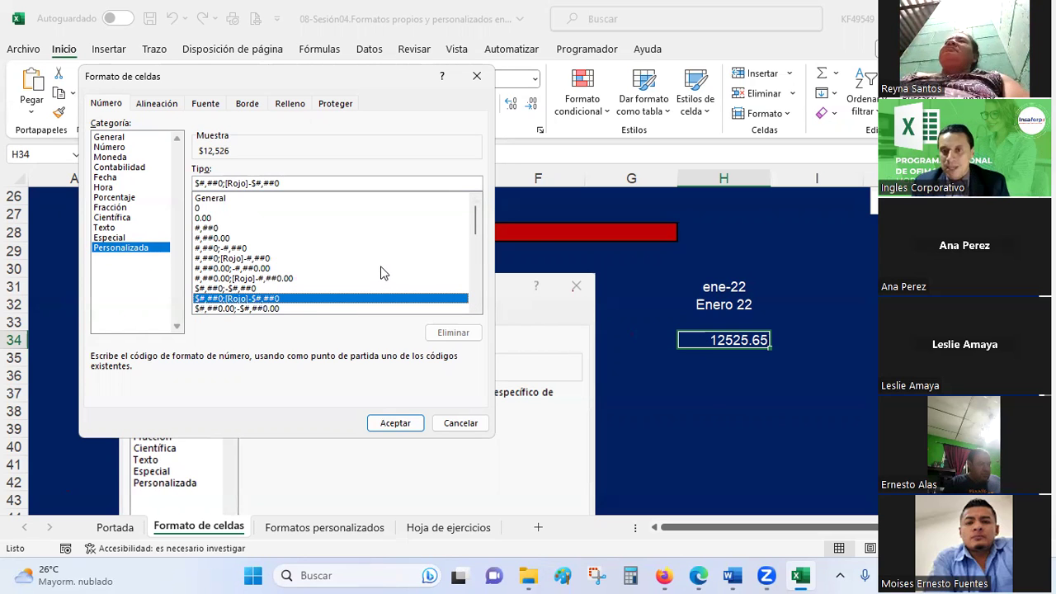
# - Close the formatting options without applying and clear the sample entries in H31:H34
pyautogui.press('Escape')
pyautogui.click(740, 409)
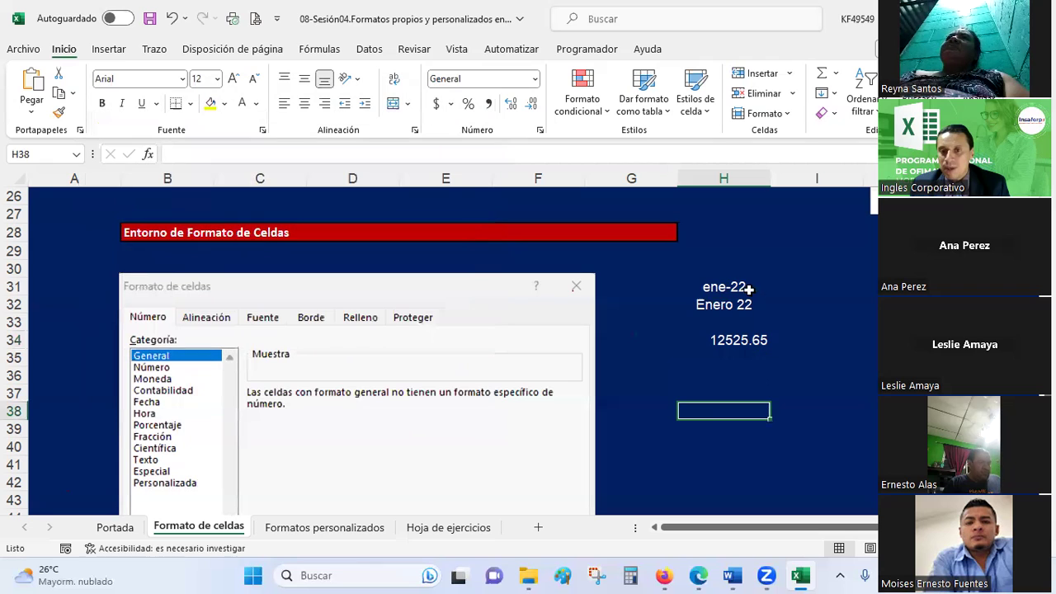
pyautogui.moveTo(749, 288); pyautogui.dragTo(739, 342)
pyautogui.press('Delete')
# - Format D62 as Texto and enter 'Enero 2022' in it
pyautogui.scroll(-5, 739, 353)
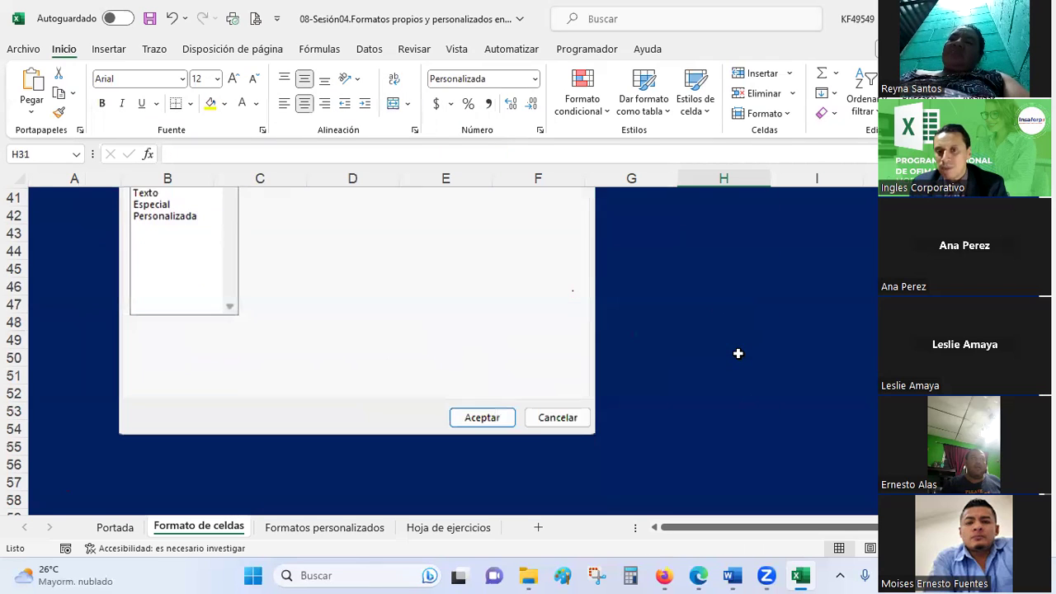
pyautogui.scroll(-5, 739, 353)
pyautogui.click(356, 305)
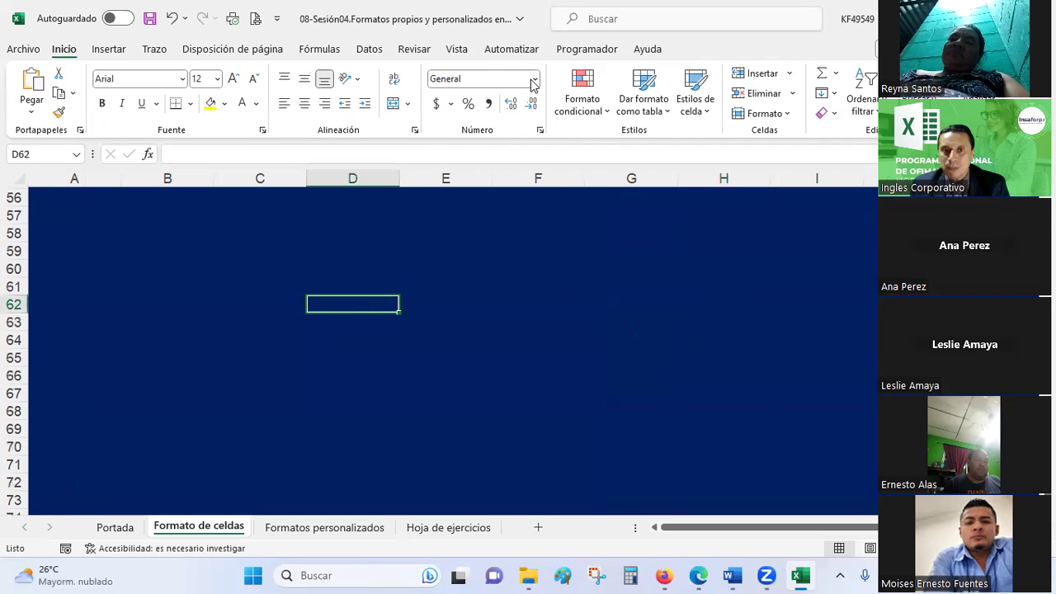
pyautogui.click(534, 80)
pyautogui.scroll(-2, 523, 283)
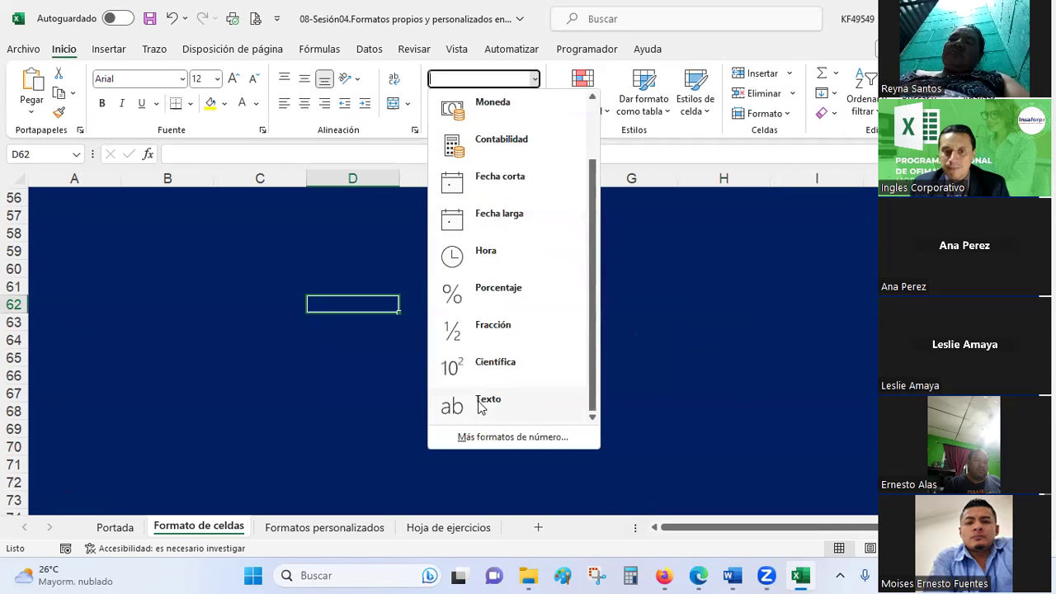
pyautogui.click(481, 407)
pyautogui.write('Enero 2022')
pyautogui.press('Return')
# - Reopen Formato de celdas for D62 to confirm the Texto category
pyautogui.click(349, 304)
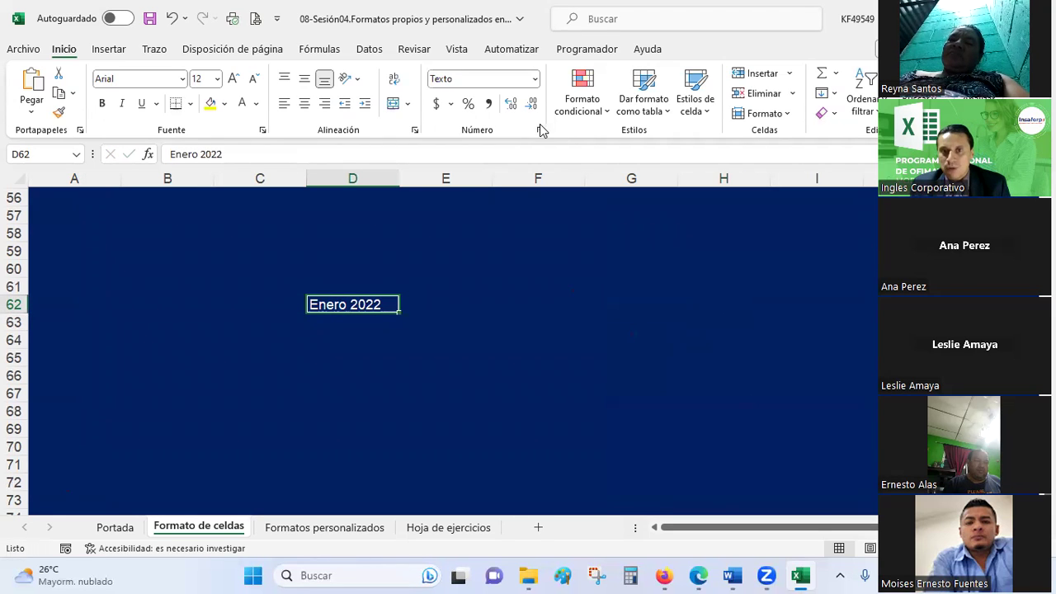
pyautogui.click(540, 130)
pyautogui.moveTo(176, 87); pyautogui.dragTo(555, 135)
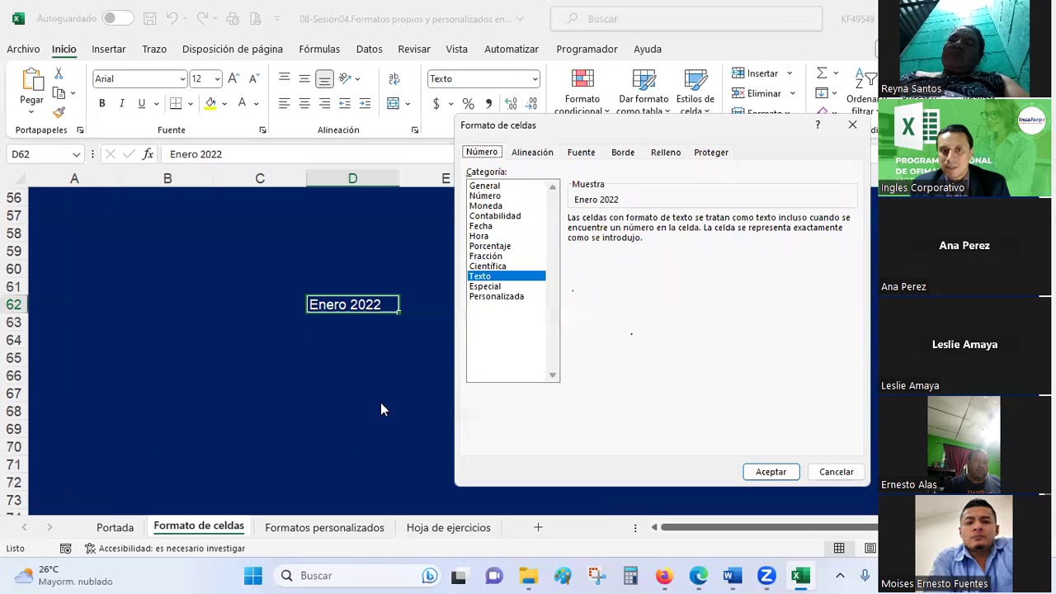
# - Review the Alineación options, then close Formato de celdas without changes
pyautogui.click(533, 153)
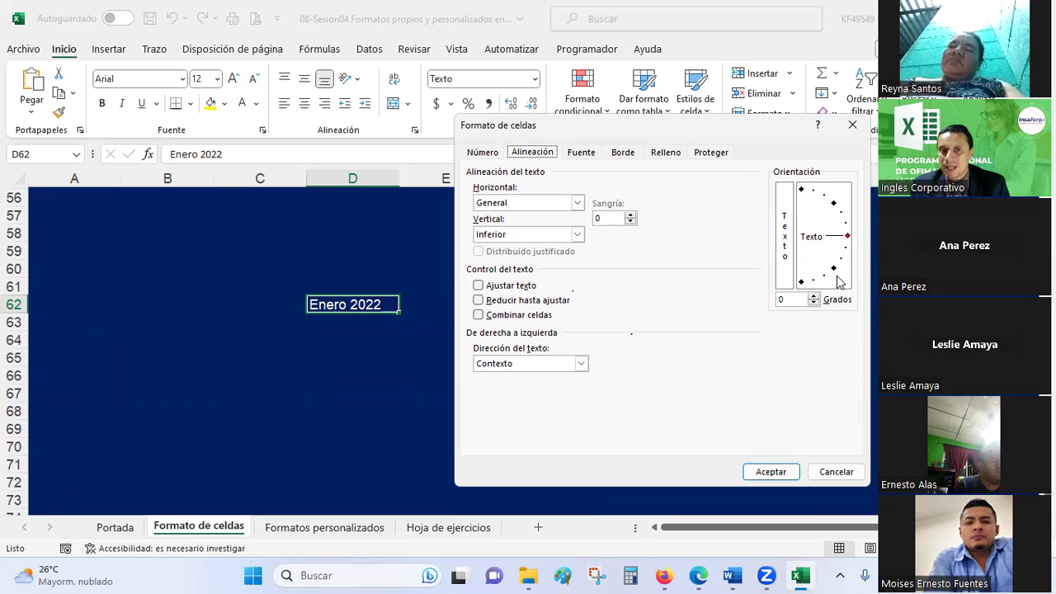
pyautogui.press('Escape')
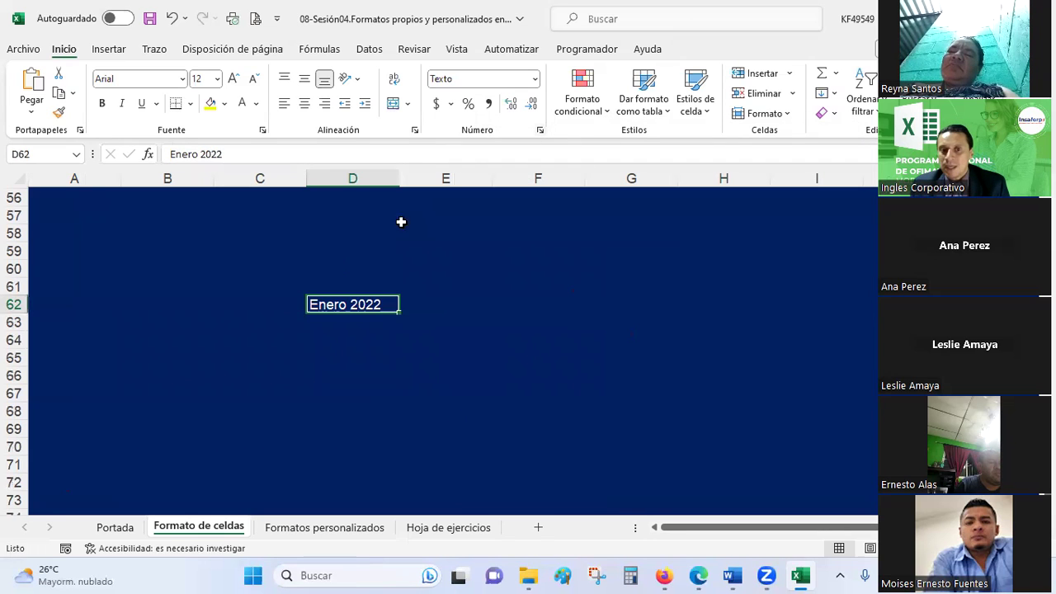
# - Edit D62 from 'Enero 2022' to 'Enero 2023', then to 'Julio 2023'
pyautogui.click(344, 342)
pyautogui.click(327, 307)
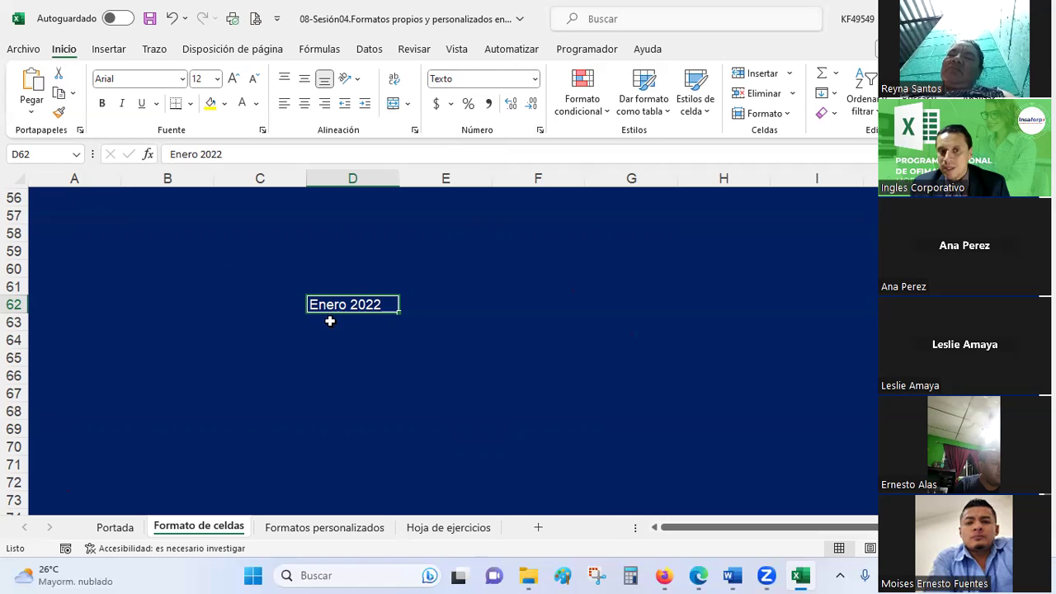
pyautogui.doubleClick(377, 304)
pyautogui.moveTo(377, 304); pyautogui.dragTo(386, 303)
pyautogui.write('3')
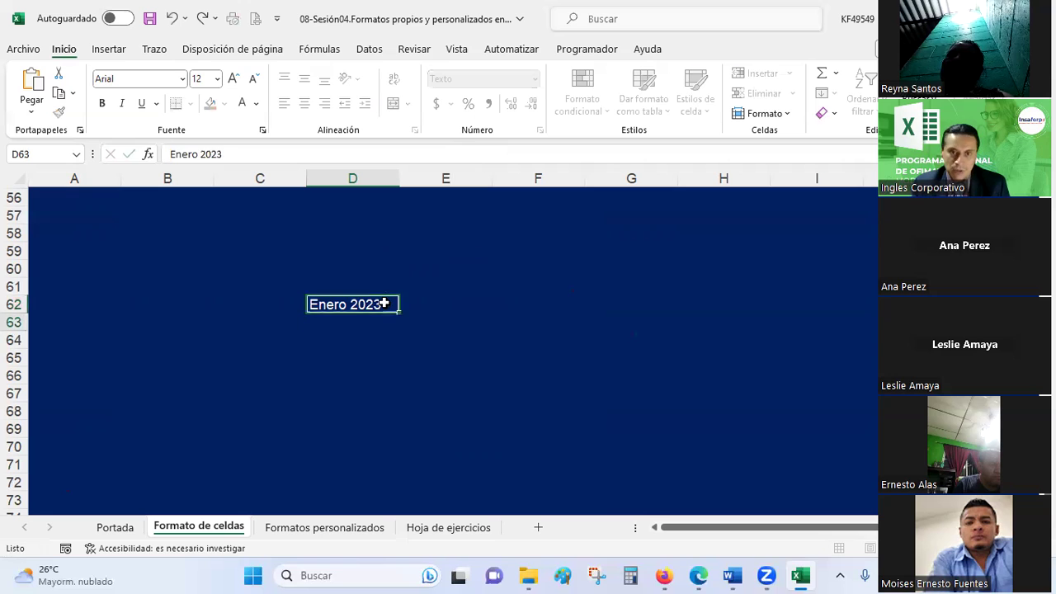
pyautogui.press('Return')
pyautogui.click(389, 305)
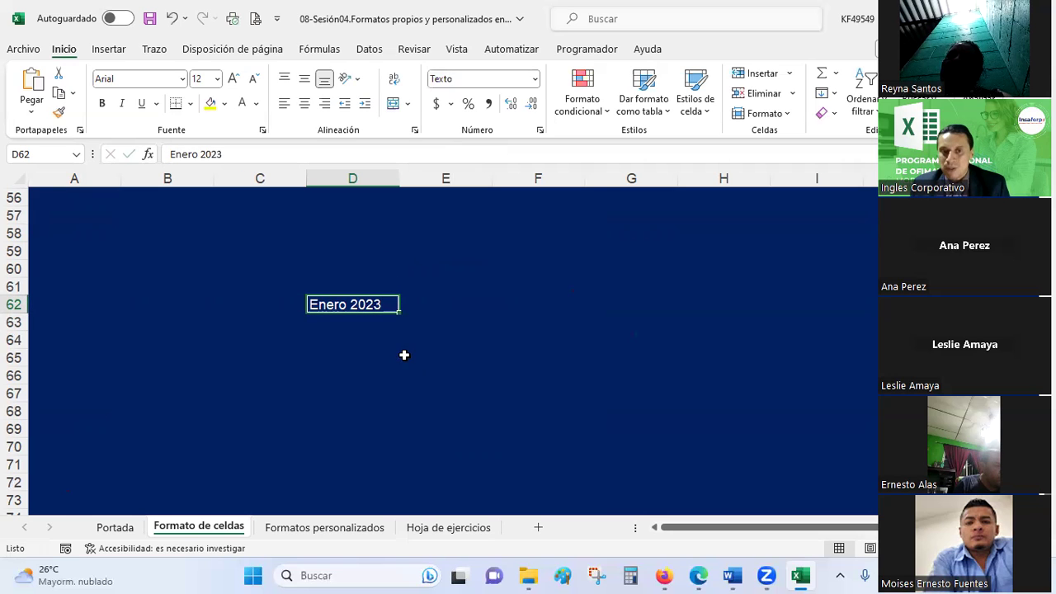
pyautogui.doubleClick(346, 304)
pyautogui.doubleClick(345, 305)
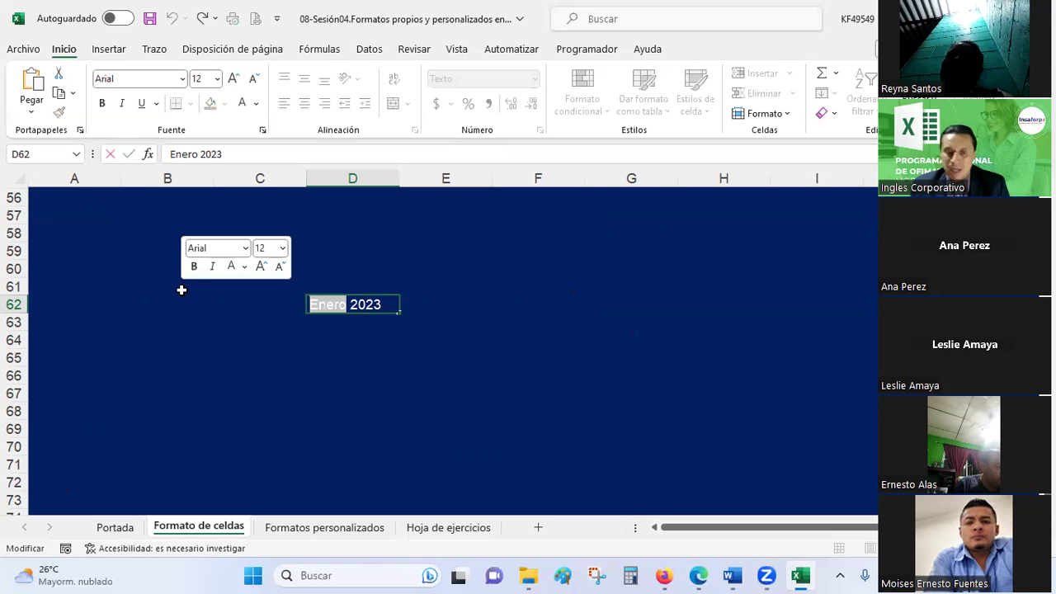
pyautogui.write('Julio')
pyautogui.press('Return')
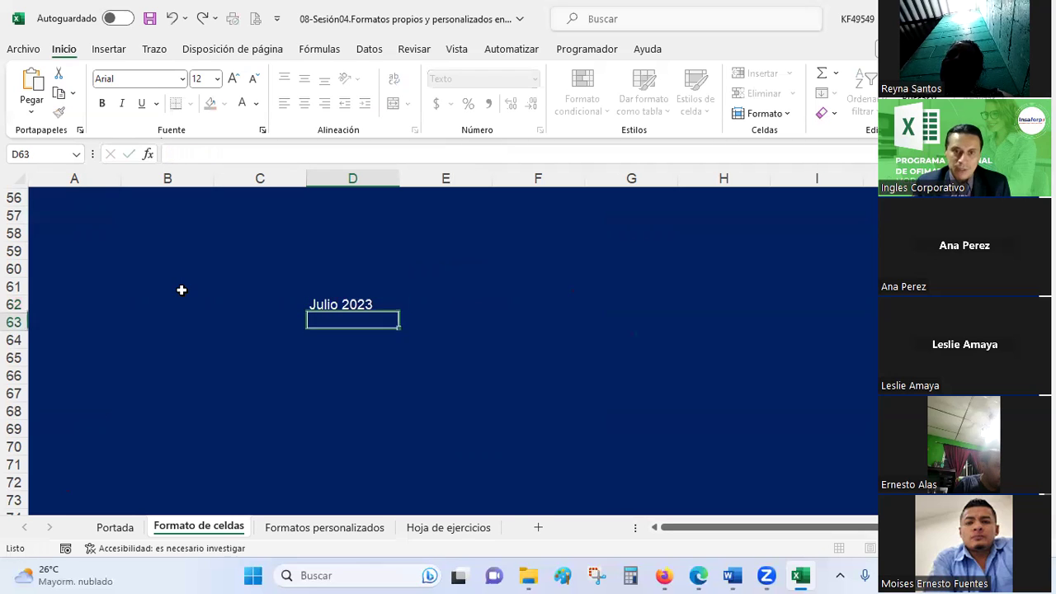
# - Centre the 'Julio 2023' text in D62
pyautogui.click(322, 300)
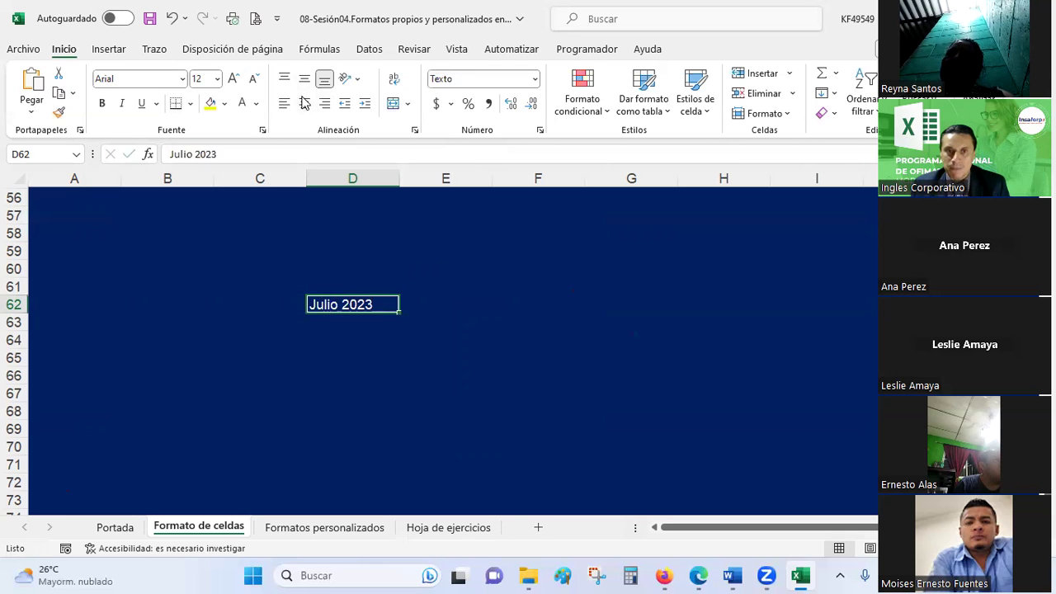
pyautogui.click(304, 103)
pyautogui.click(444, 323)
pyautogui.click(326, 302)
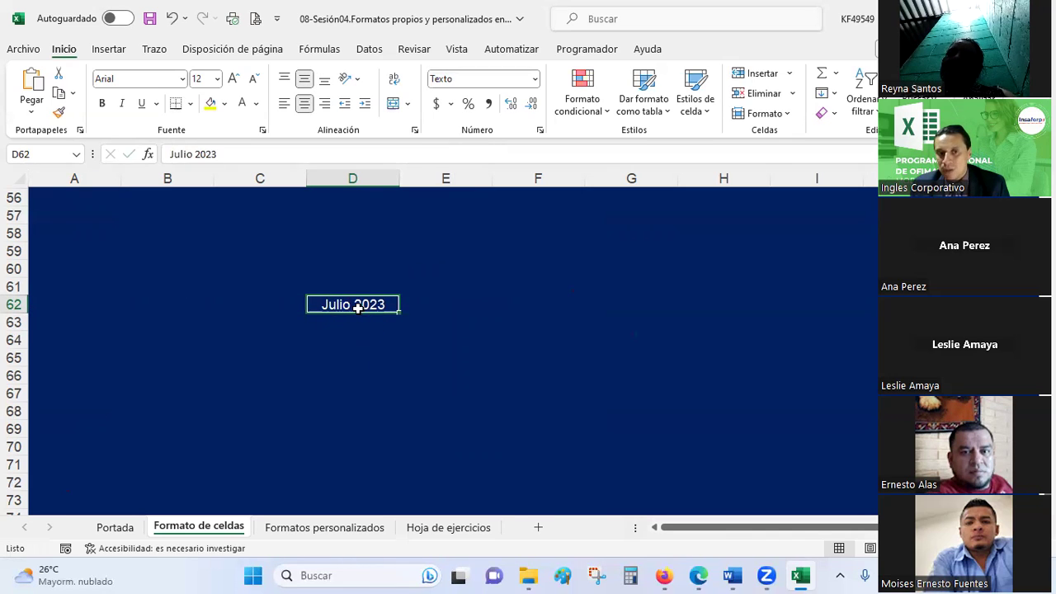
# - Rotate the 'Julio 2023' text in D62 to 45 grados via Formato de celdas Alineación
pyautogui.rightClick(355, 306)
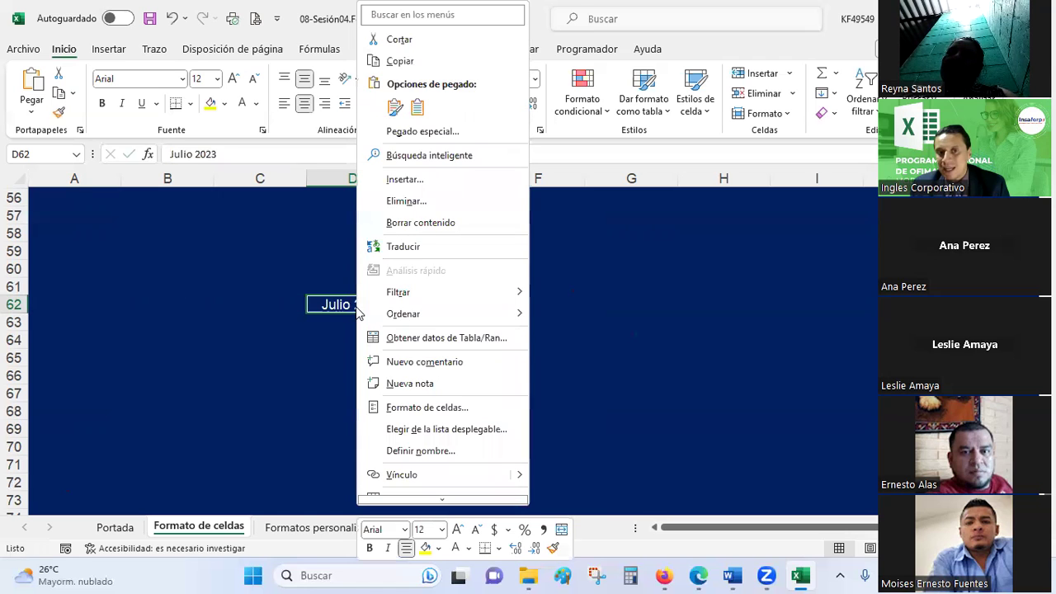
pyautogui.click(429, 407)
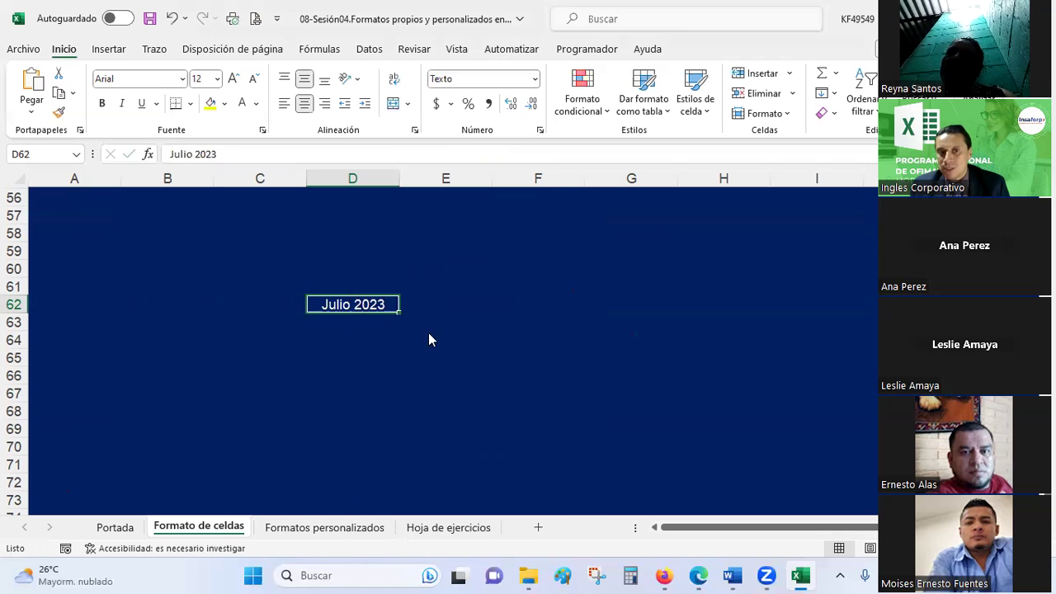
pyautogui.moveTo(285, 185)
pyautogui.mouseDown()
pyautogui.moveTo(417, 169)
pyautogui.moveTo(544, 172)
pyautogui.mouseUp()
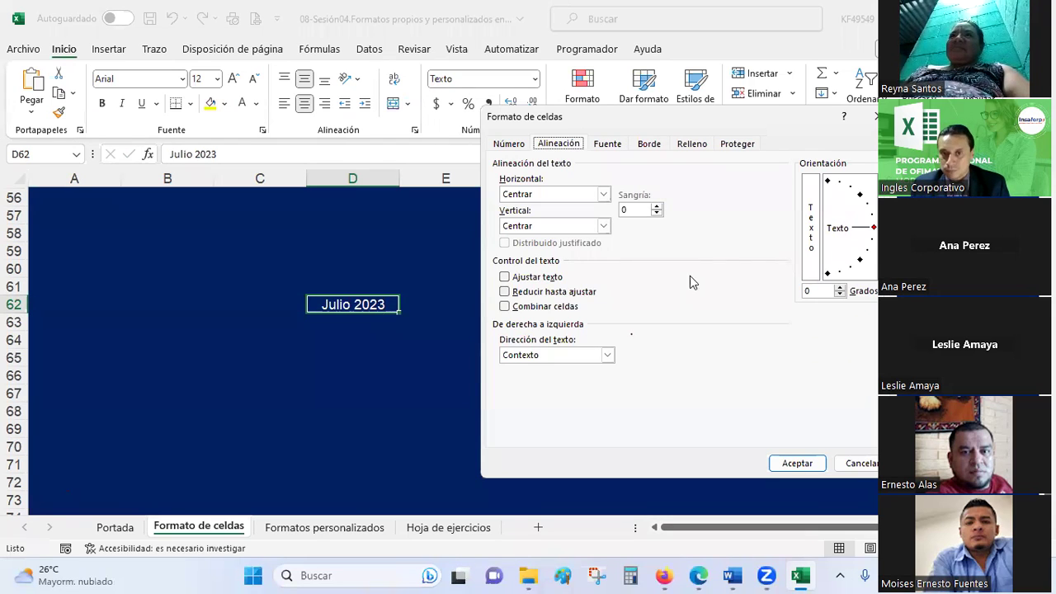
pyautogui.click(859, 196)
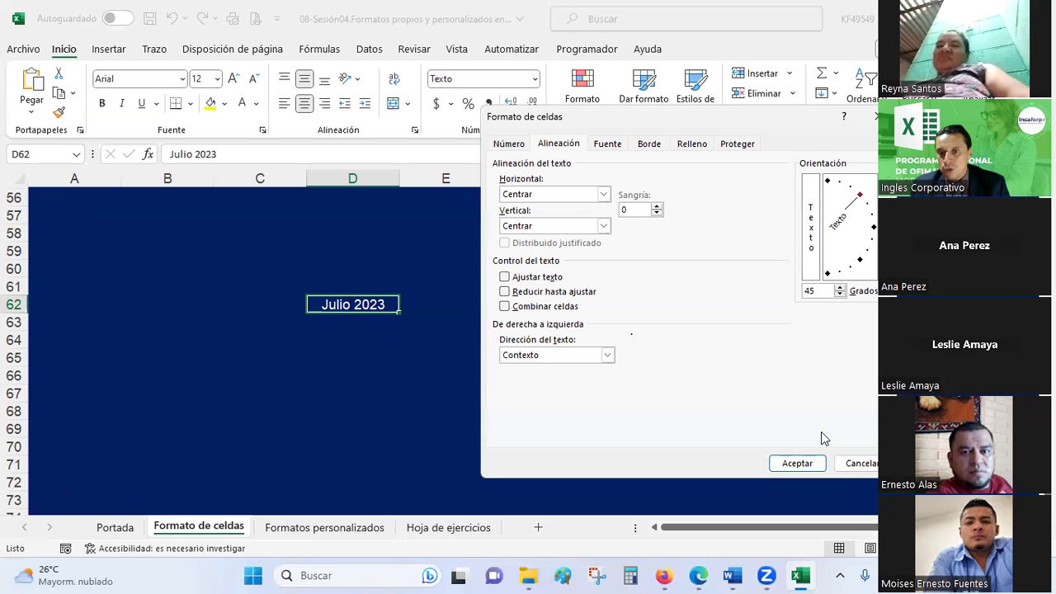
pyautogui.click(798, 463)
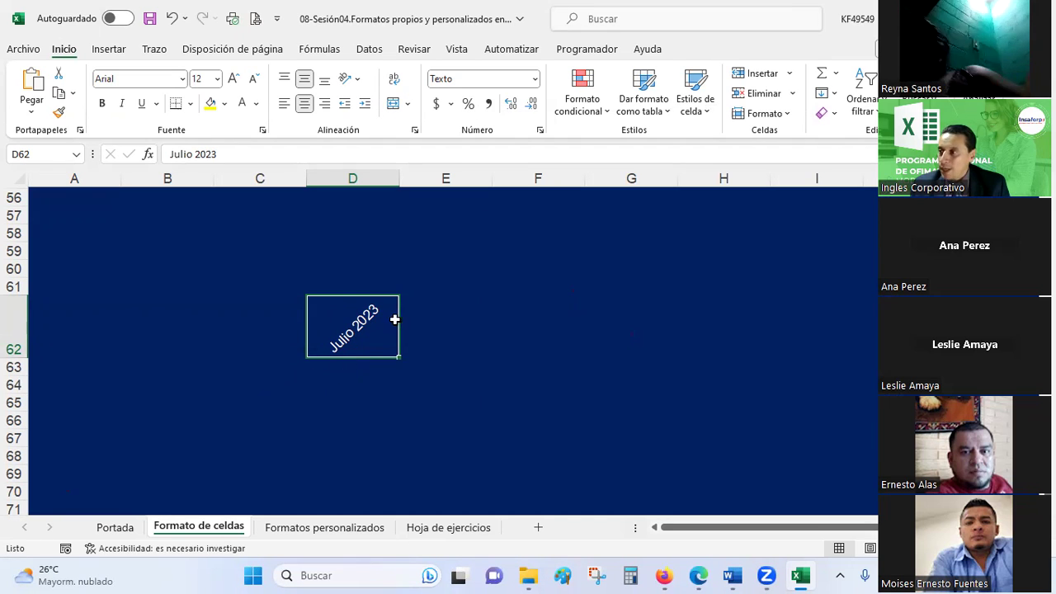
pyautogui.rightClick(380, 330)
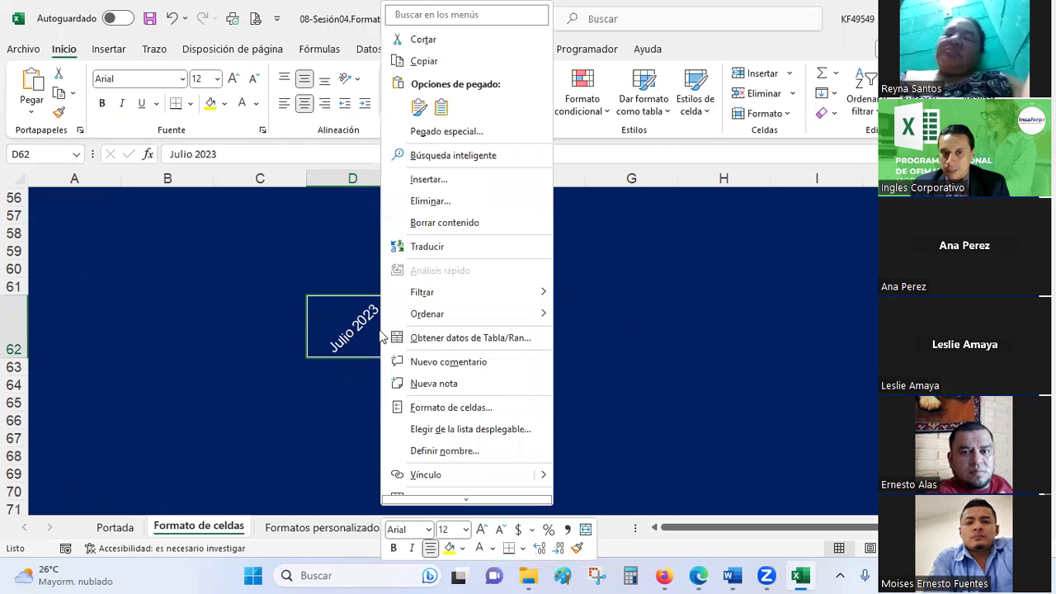
pyautogui.click(437, 408)
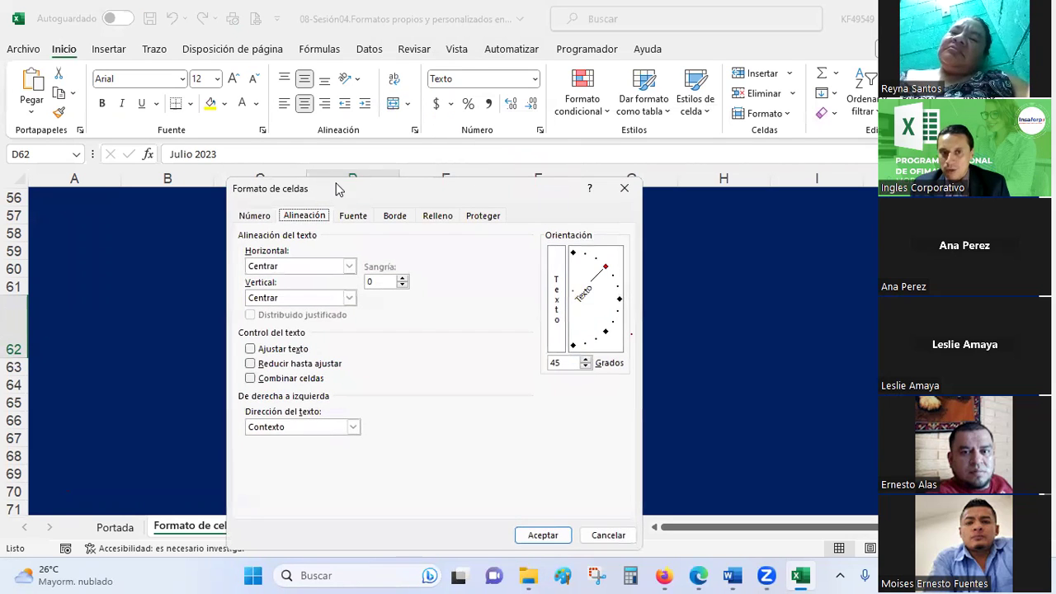
pyautogui.moveTo(338, 189); pyautogui.dragTo(638, 125)
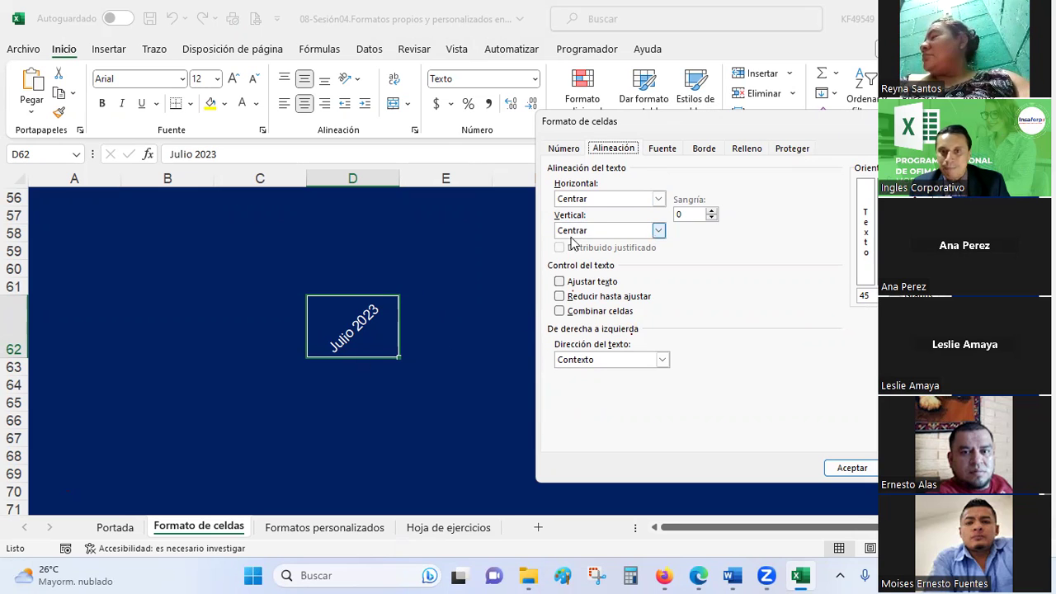
pyautogui.click(658, 200)
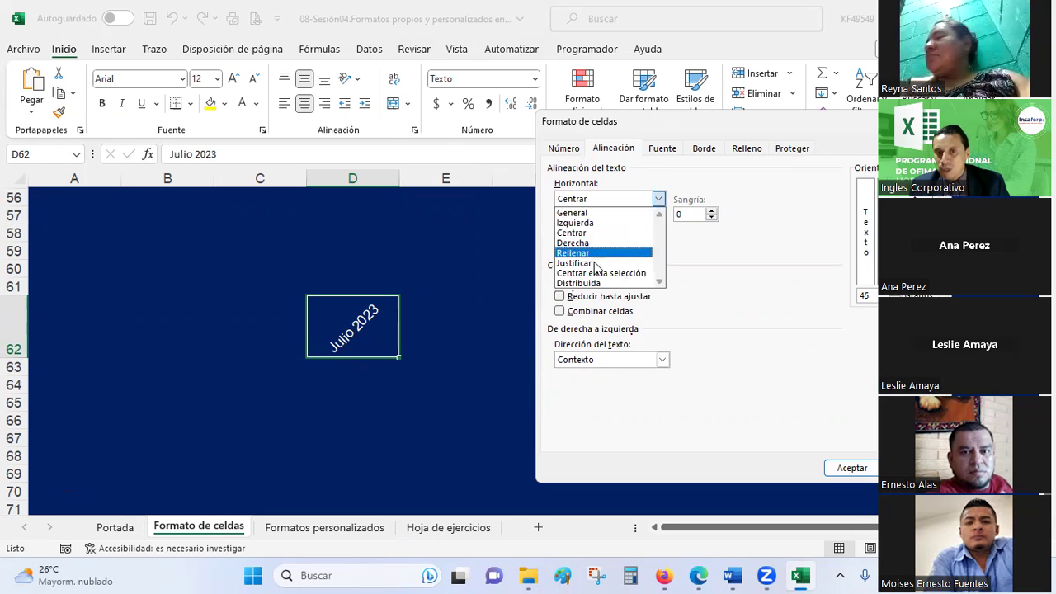
pyautogui.click(583, 205)
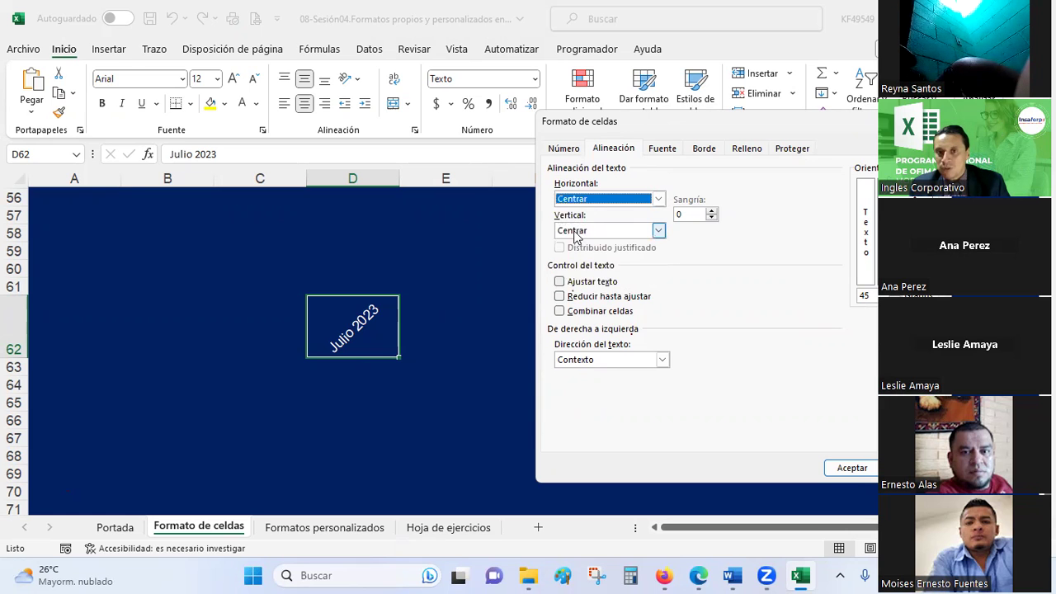
pyautogui.click(575, 233)
pyautogui.click(575, 230)
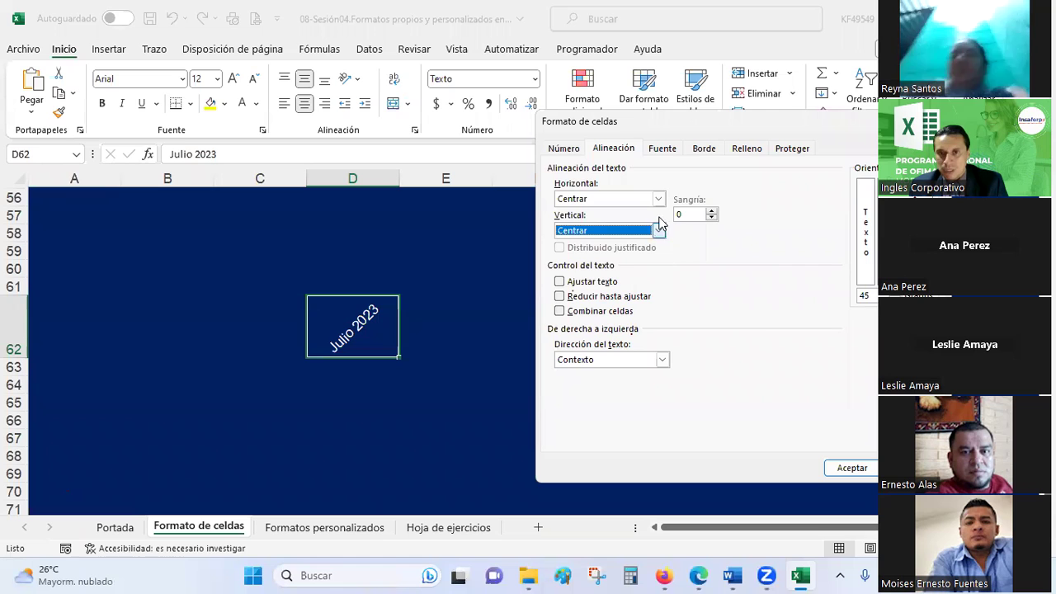
pyautogui.click(664, 149)
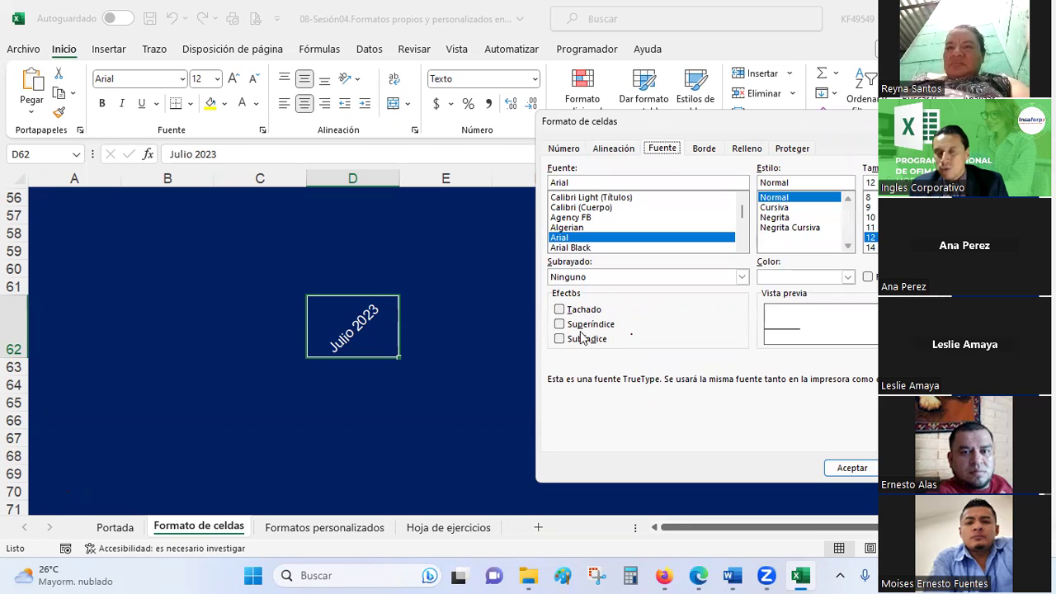
pyautogui.press('Escape')
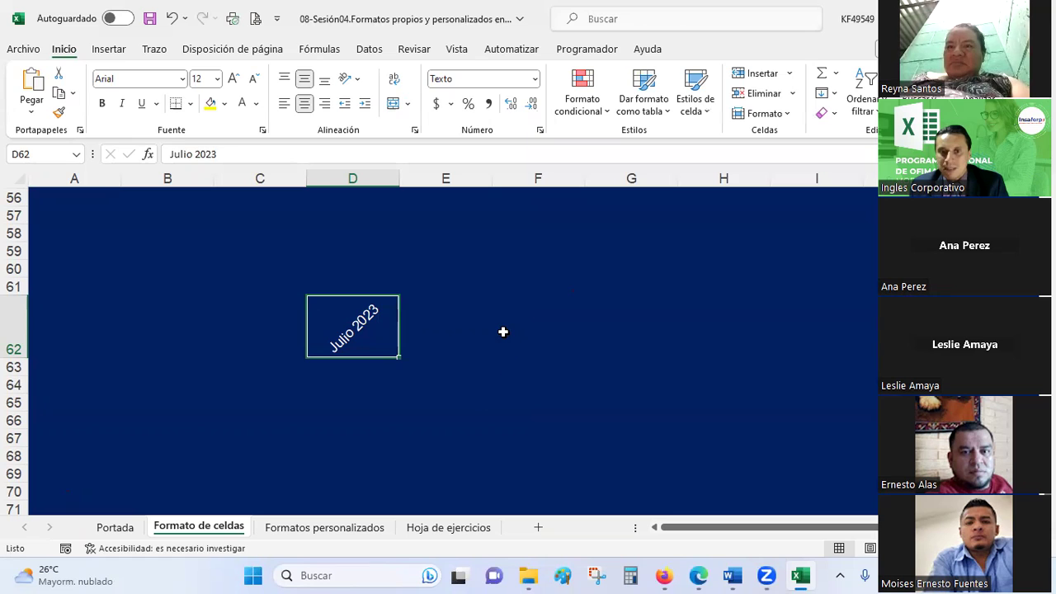
# - Enter 'X2' in F62 at font size 28
pyautogui.click(504, 332)
pyautogui.click(219, 79)
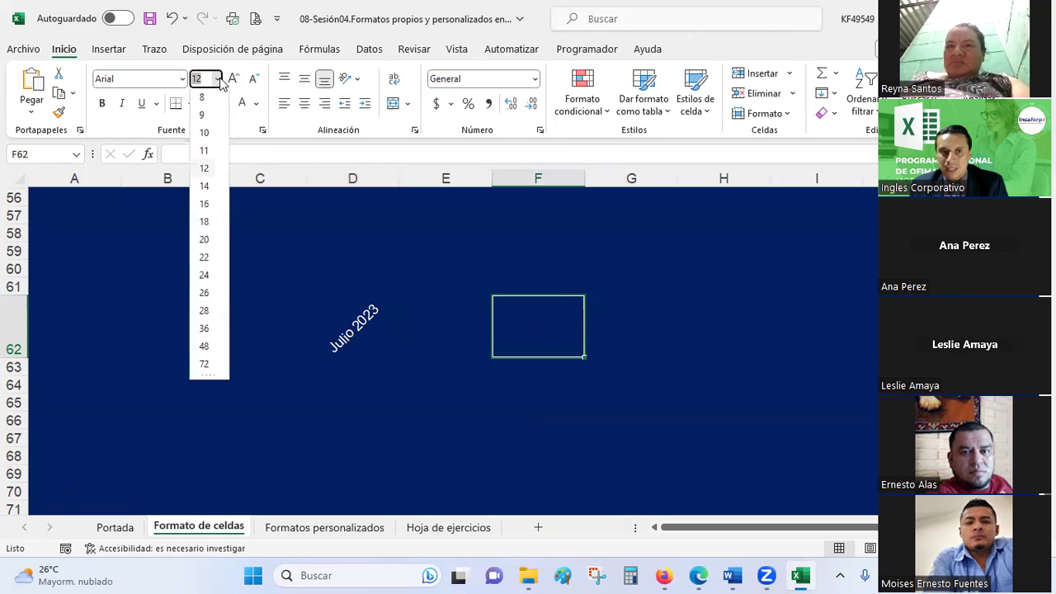
pyautogui.click(206, 311)
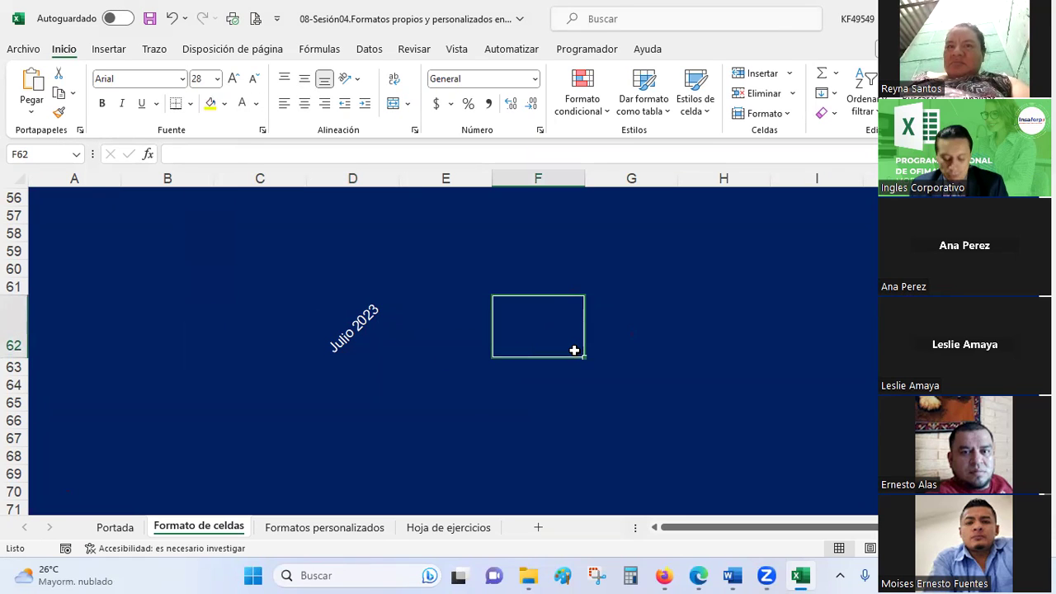
pyautogui.write('X2')
pyautogui.press('Return')
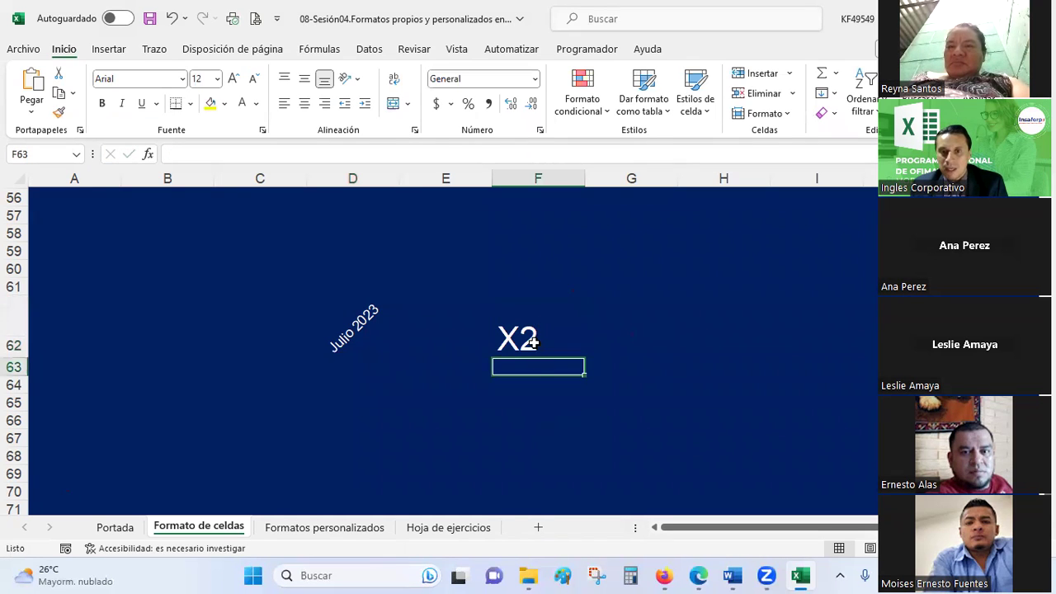
# - Centre X2 horizontally and vertically in F62
pyautogui.click(534, 341)
pyautogui.click(305, 103)
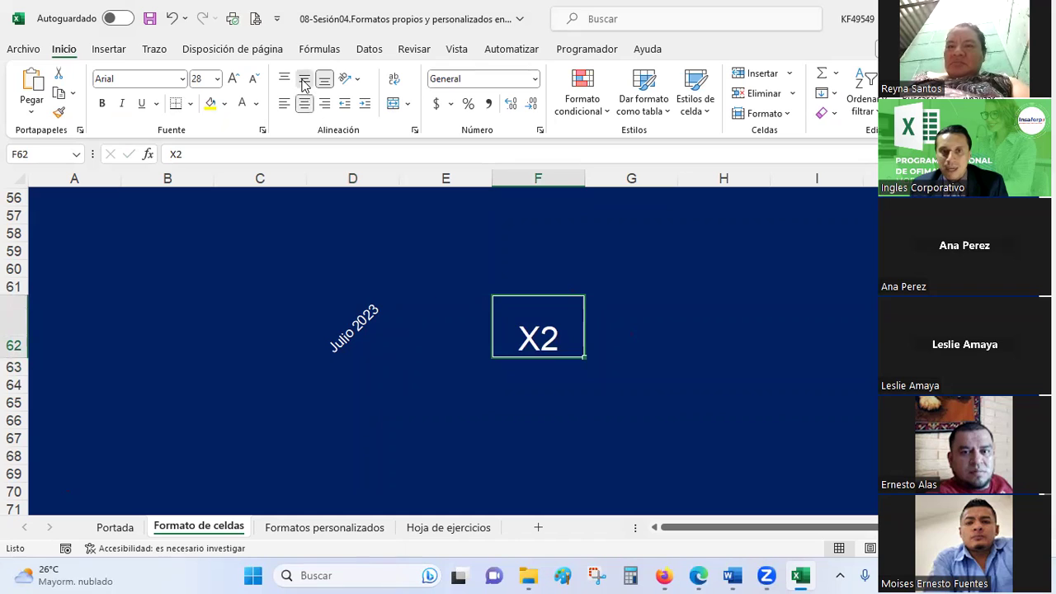
pyautogui.click(305, 79)
pyautogui.click(552, 409)
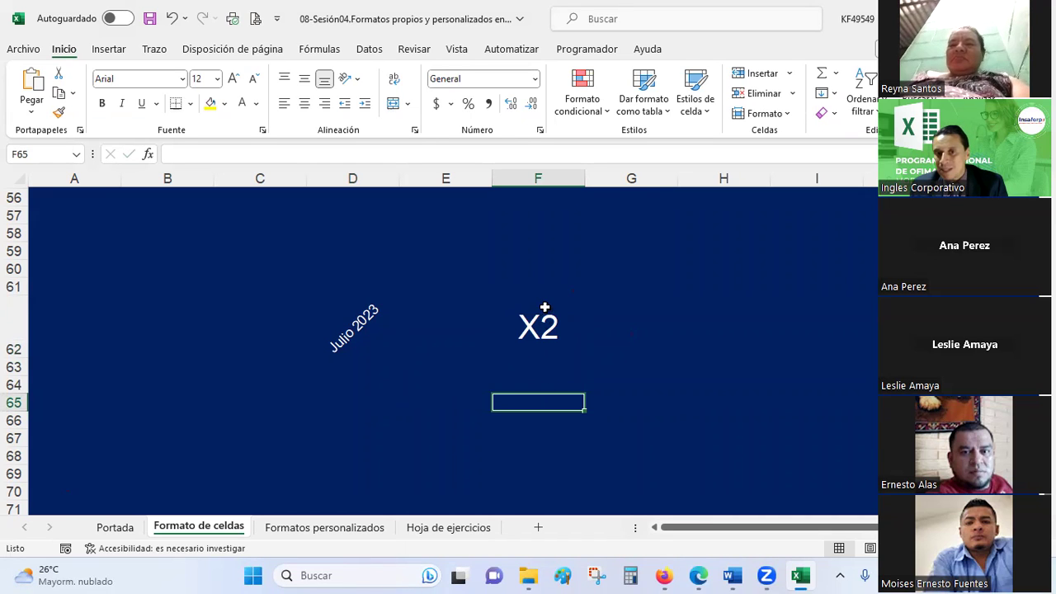
# - Give F62 a thick outside border
pyautogui.click(539, 314)
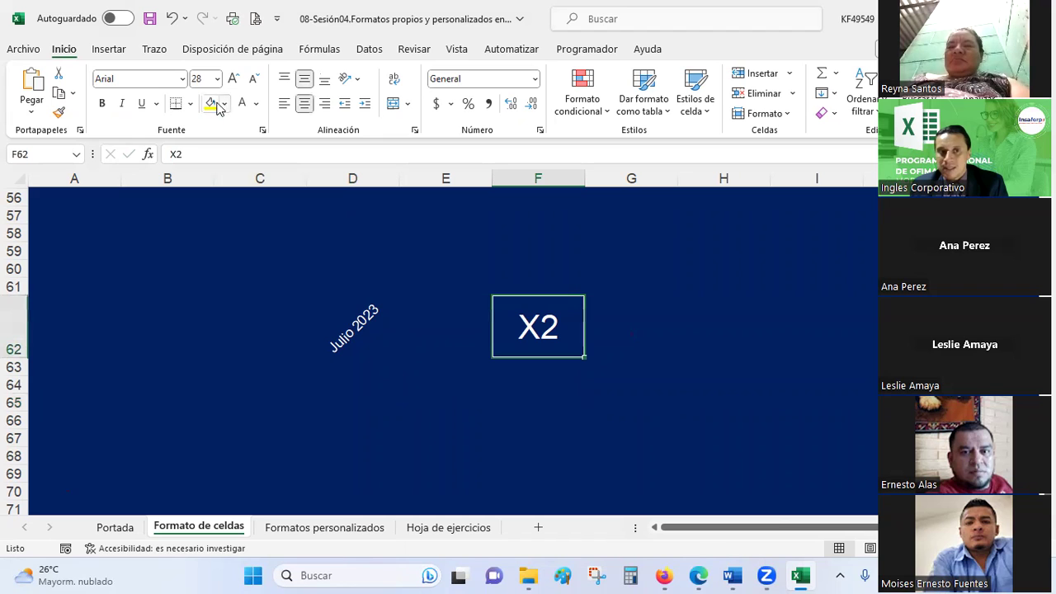
pyautogui.click(190, 103)
pyautogui.click(209, 303)
pyautogui.click(537, 455)
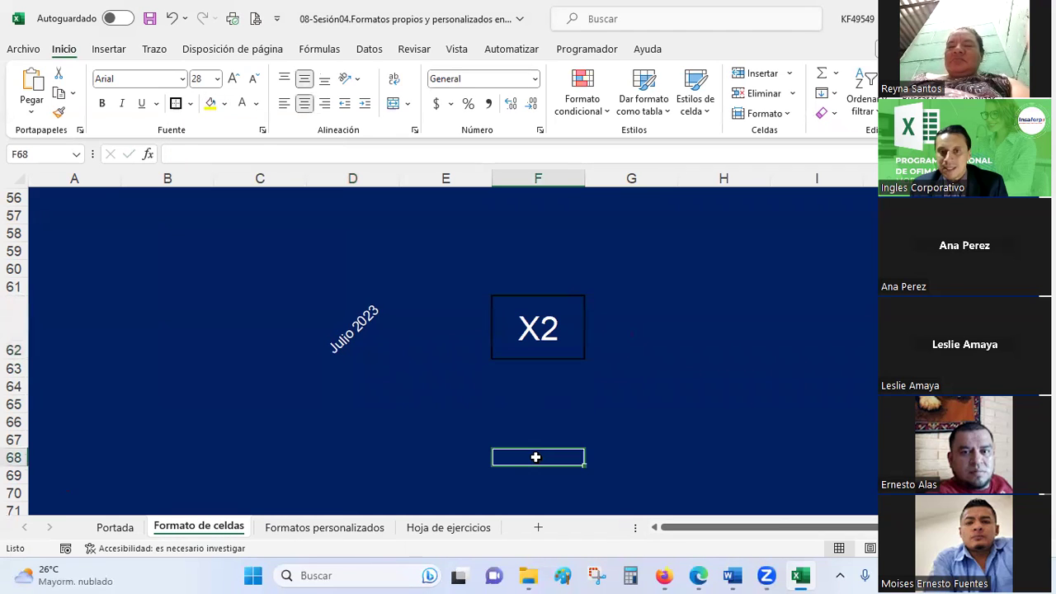
pyautogui.click(550, 322)
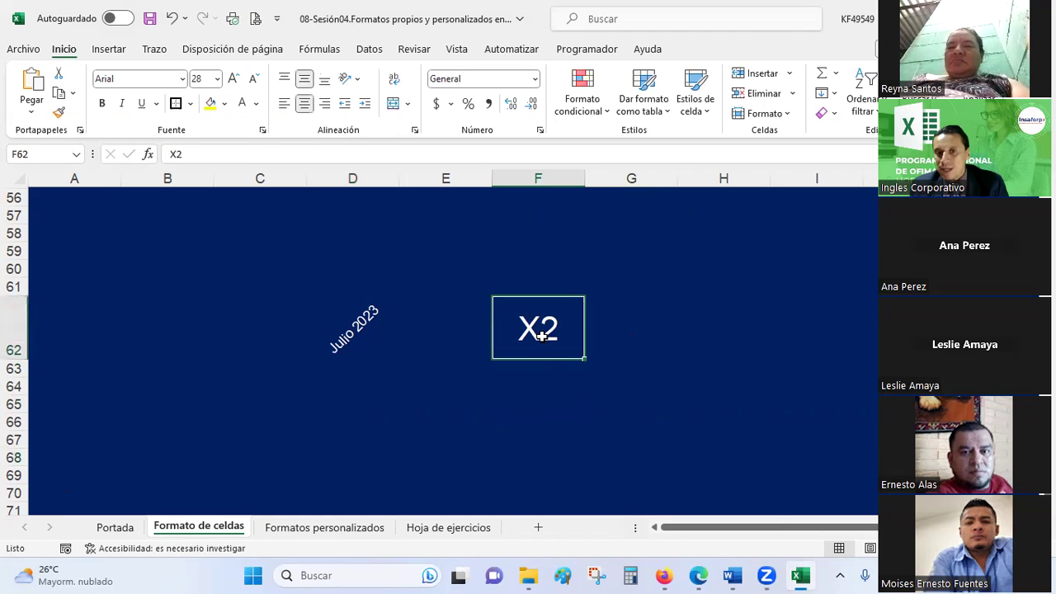
pyautogui.doubleClick(543, 332)
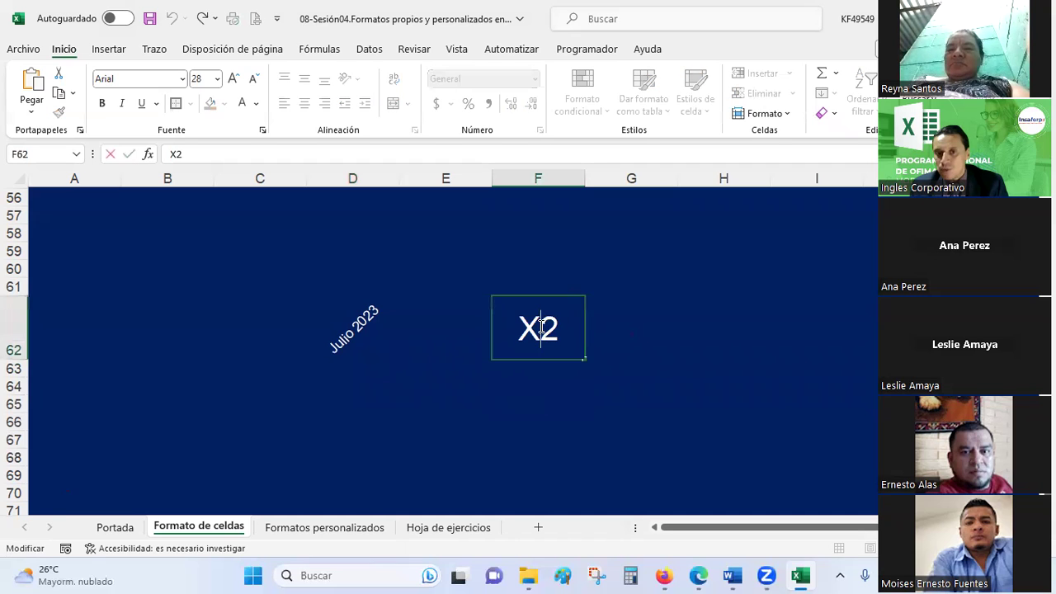
# - Select the 2 in F62's X2 and tick Superíndice so it reads X²
pyautogui.press('Escape')
pyautogui.doubleClick(541, 330)
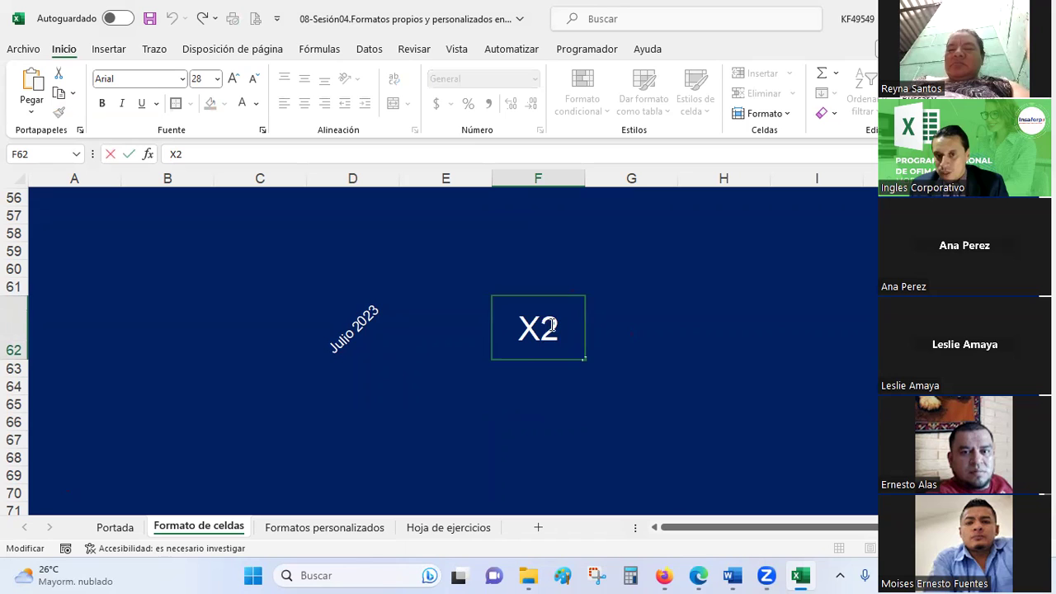
pyautogui.moveTo(553, 326); pyautogui.dragTo(541, 328)
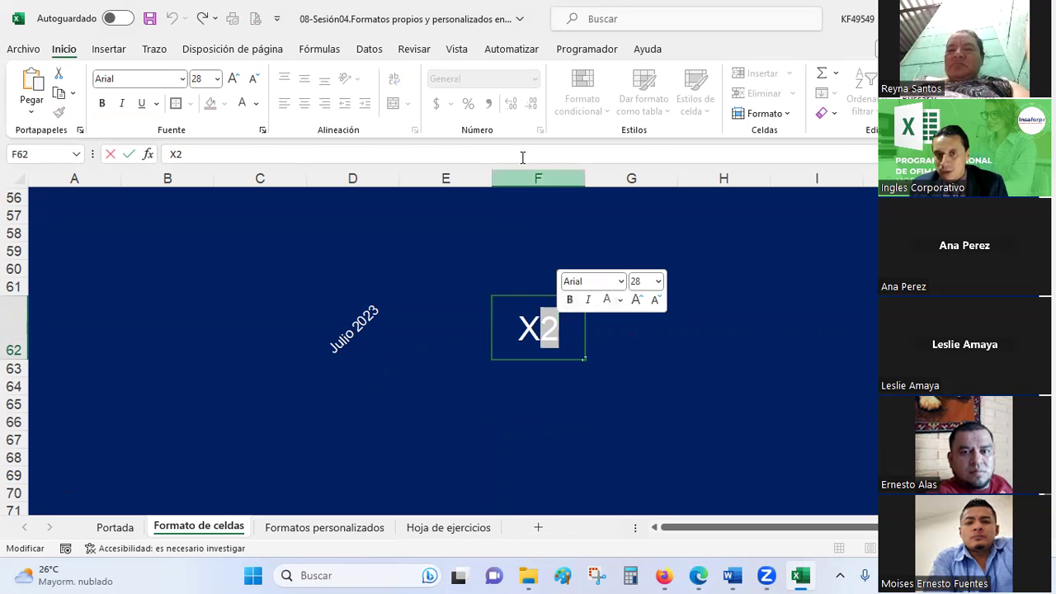
pyautogui.rightClick(550, 332)
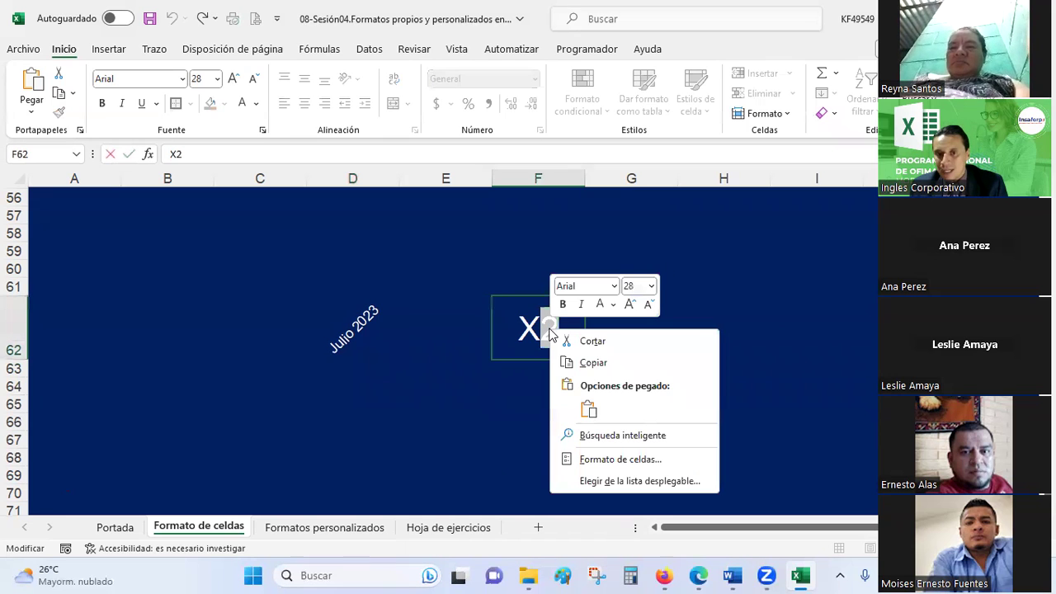
pyautogui.click(527, 447)
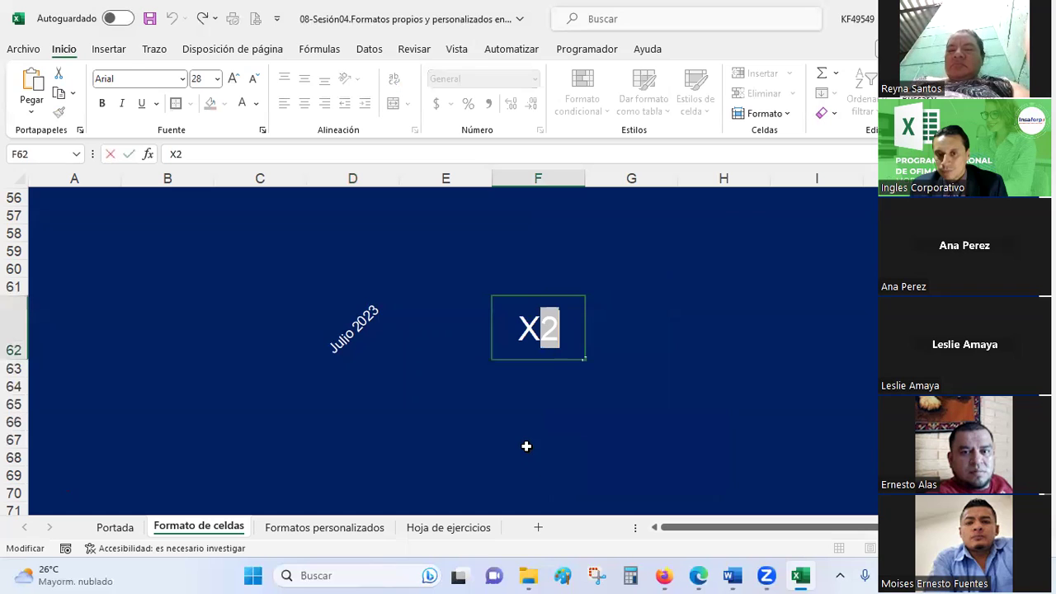
pyautogui.rightClick(559, 336)
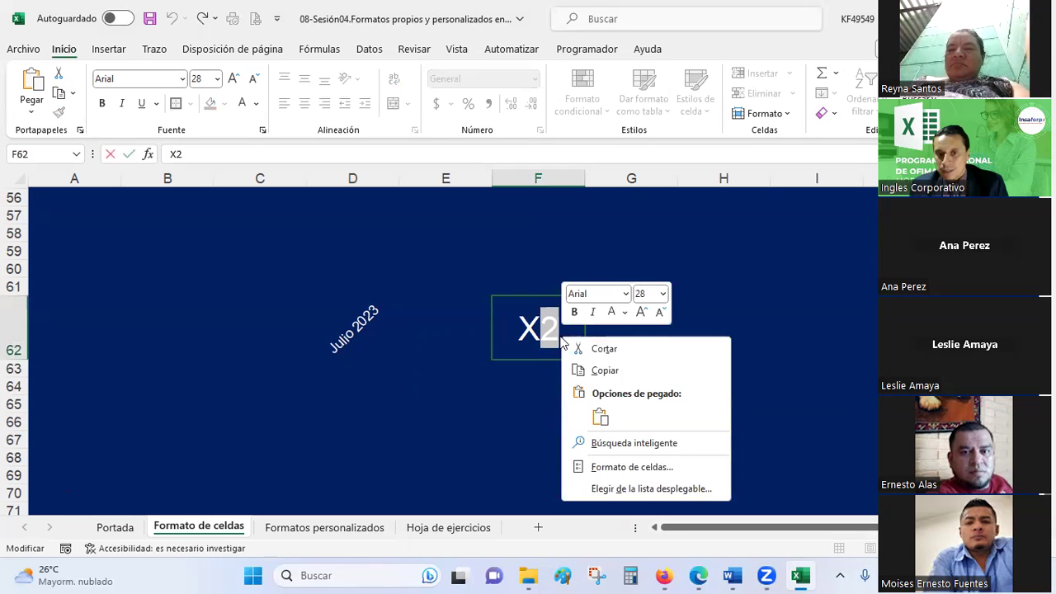
pyautogui.click(624, 467)
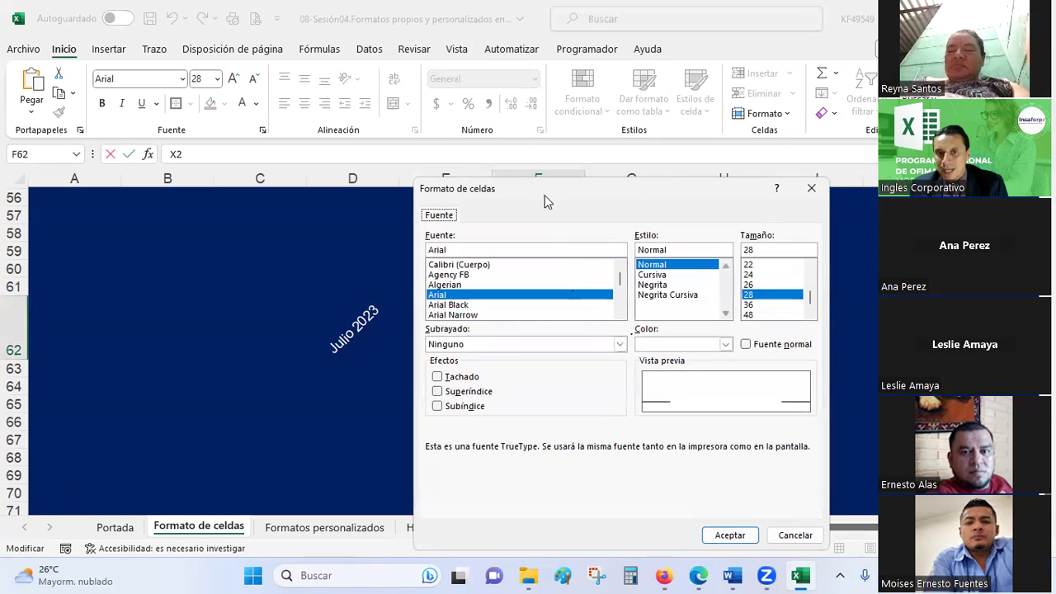
pyautogui.moveTo(575, 183); pyautogui.dragTo(807, 60)
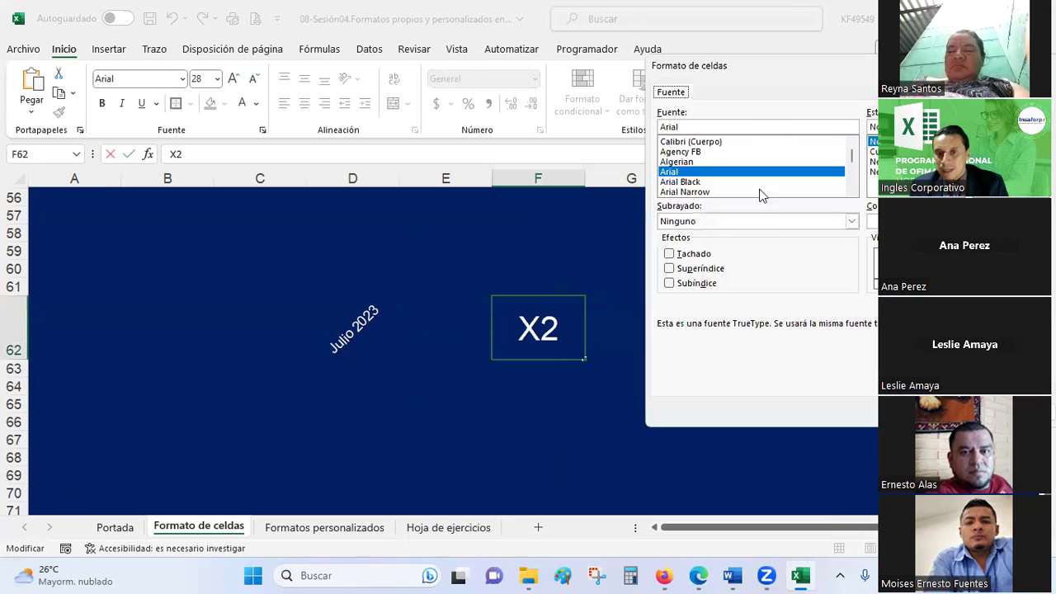
pyautogui.click(669, 268)
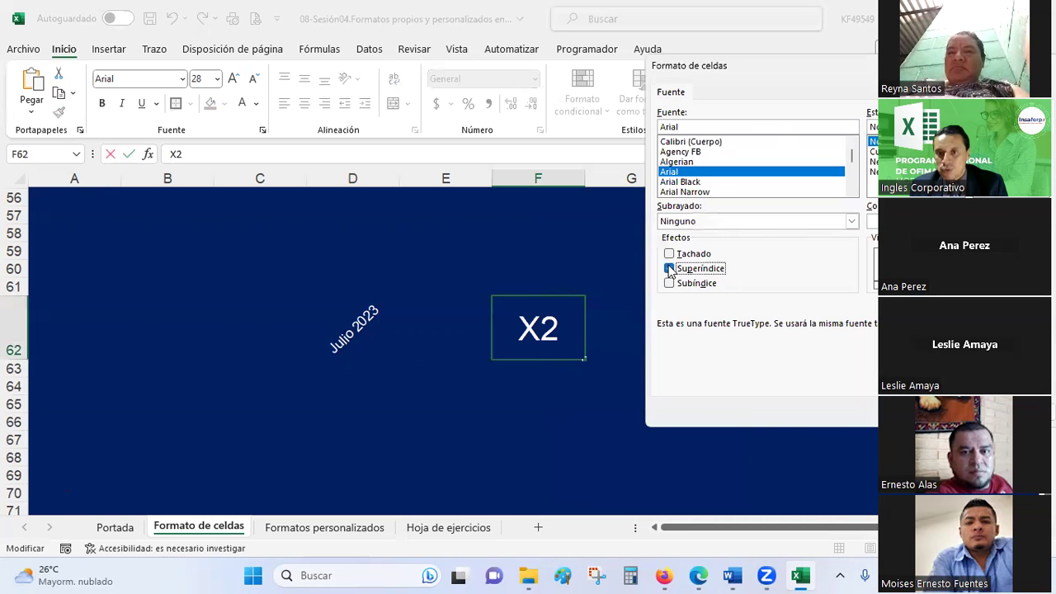
pyautogui.press('Return')
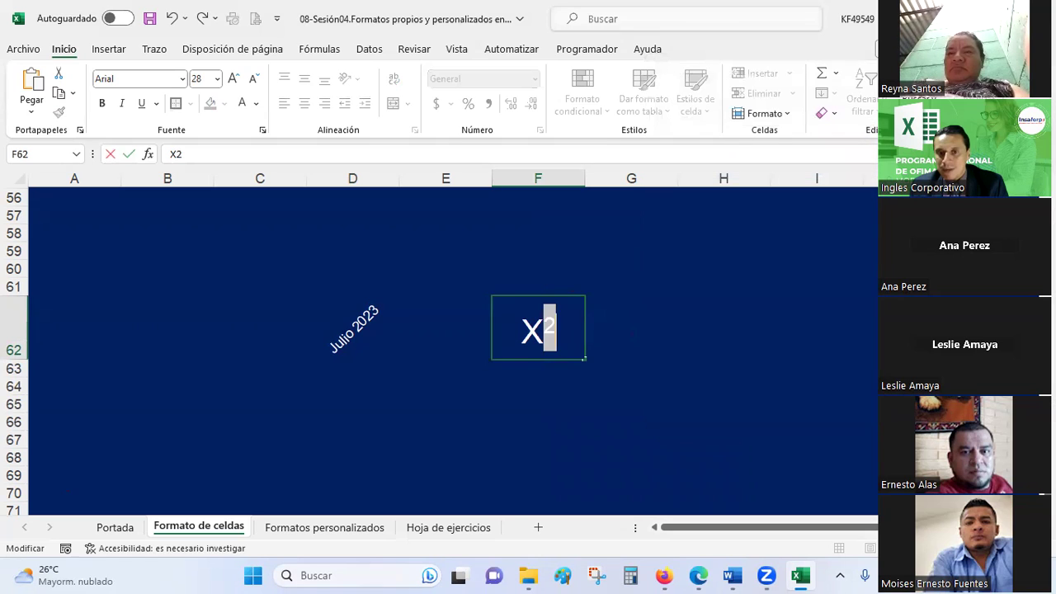
pyautogui.click(872, 421)
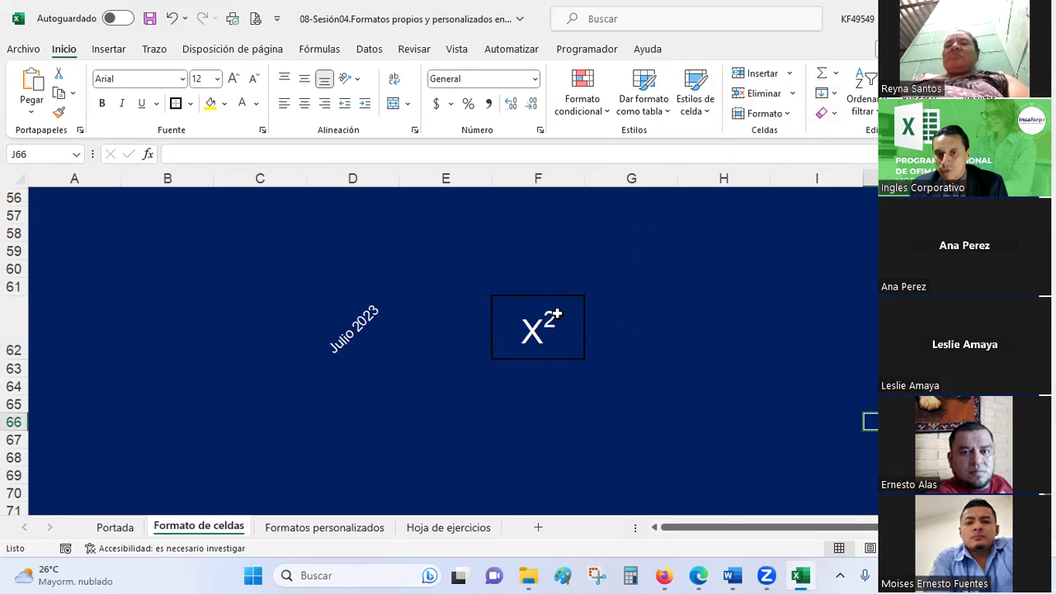
# - Copy the X² box from F62 to F65
pyautogui.click(557, 314)
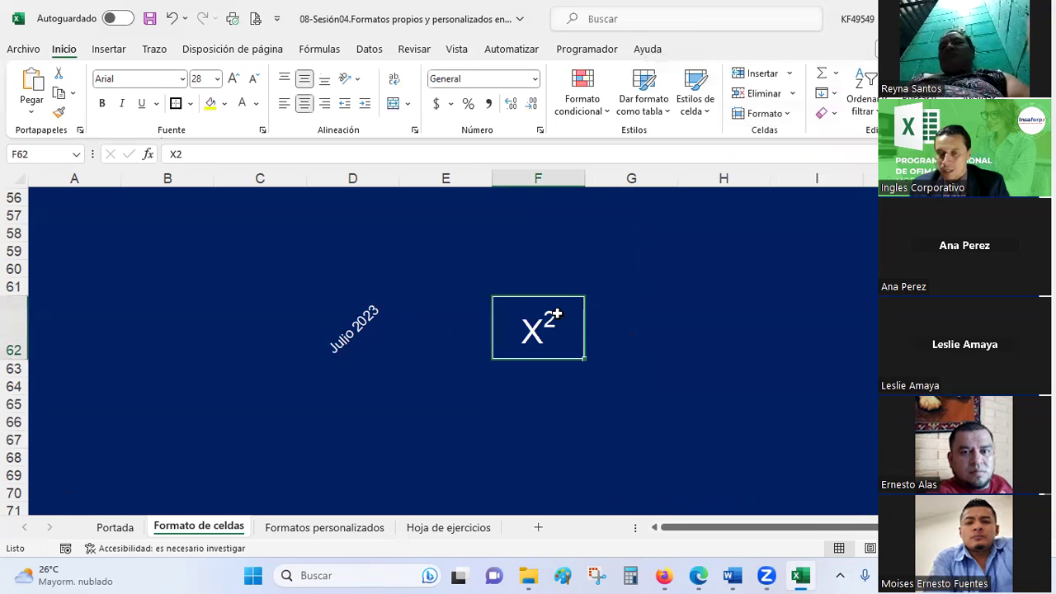
pyautogui.hotkey('ctrl', 'c')
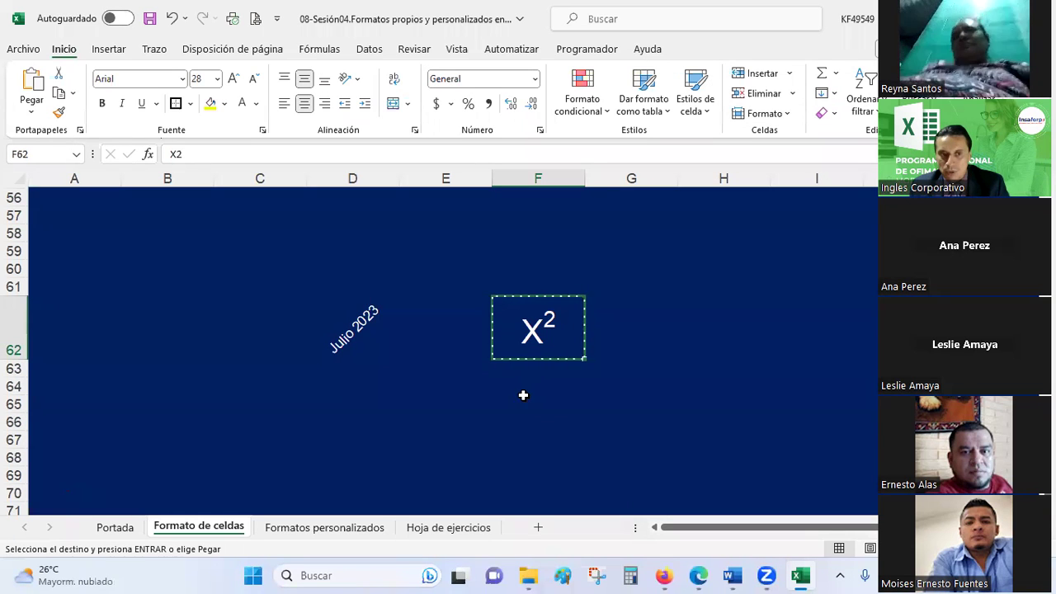
pyautogui.click(526, 402)
pyautogui.hotkey('ctrl', 'v')
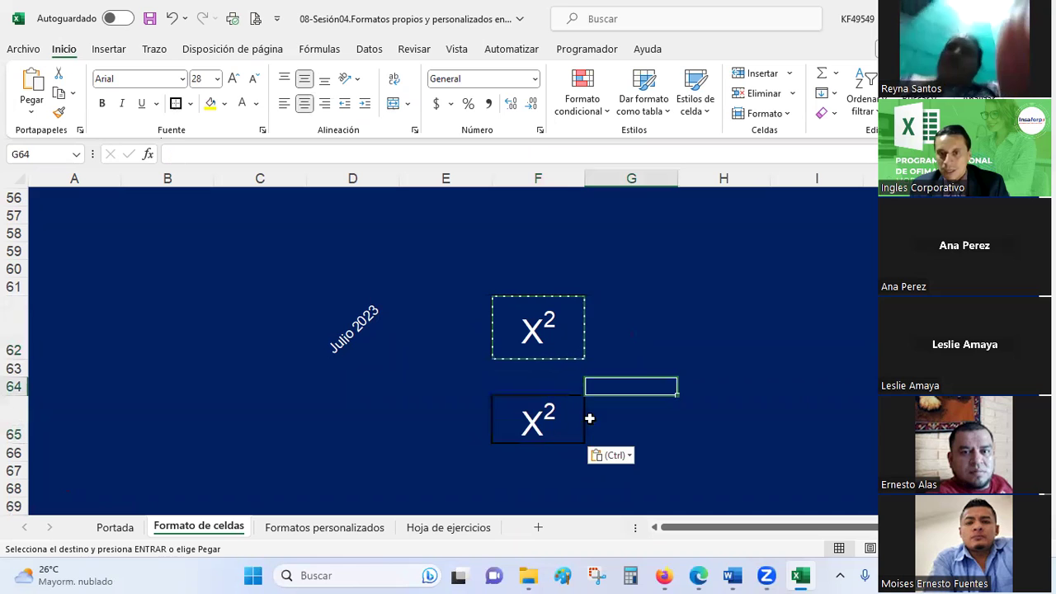
pyautogui.click(672, 384)
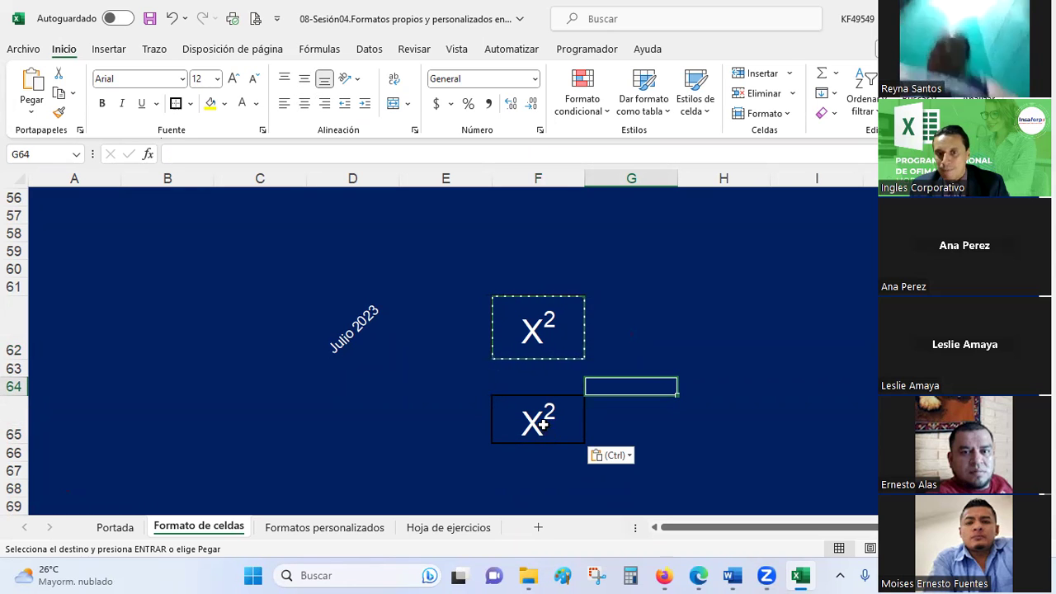
# - Switch the 2 in F65 from Superíndice to Subíndice so it reads X₂
pyautogui.doubleClick(543, 416)
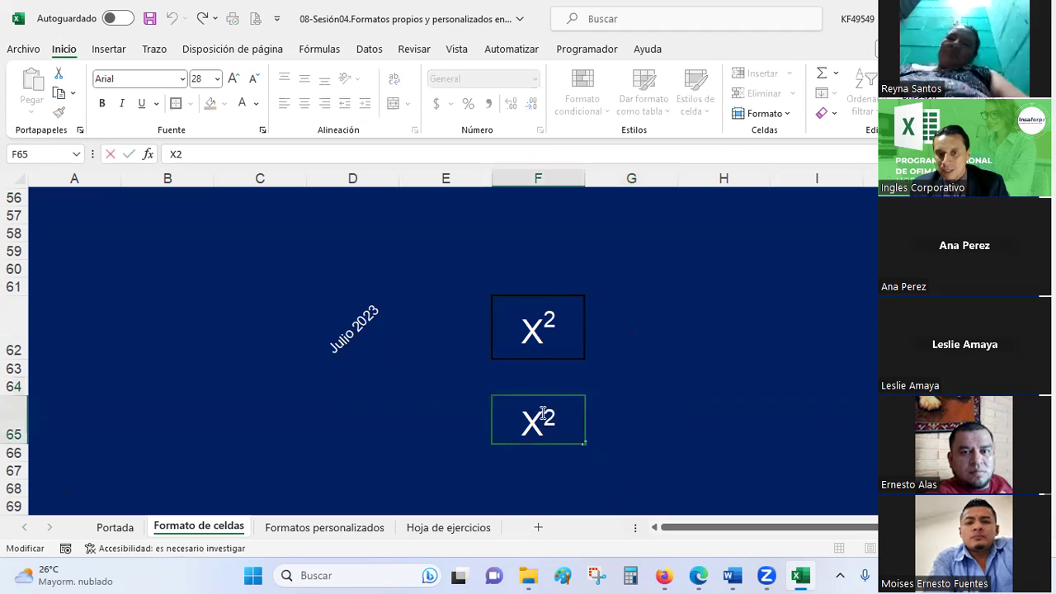
pyautogui.moveTo(543, 414); pyautogui.dragTo(557, 415)
pyautogui.rightClick(548, 417)
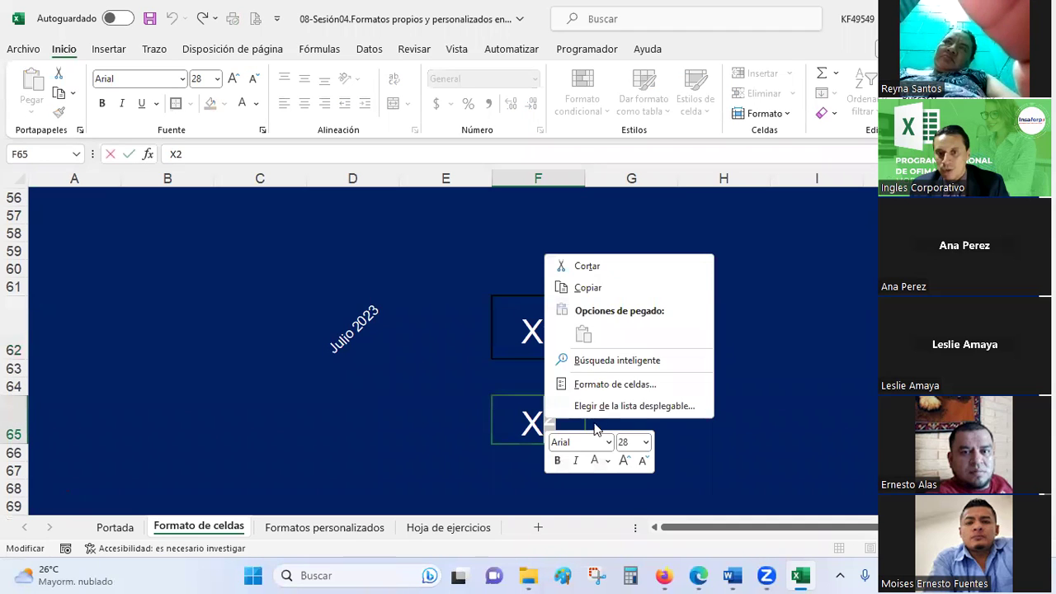
pyautogui.click(606, 384)
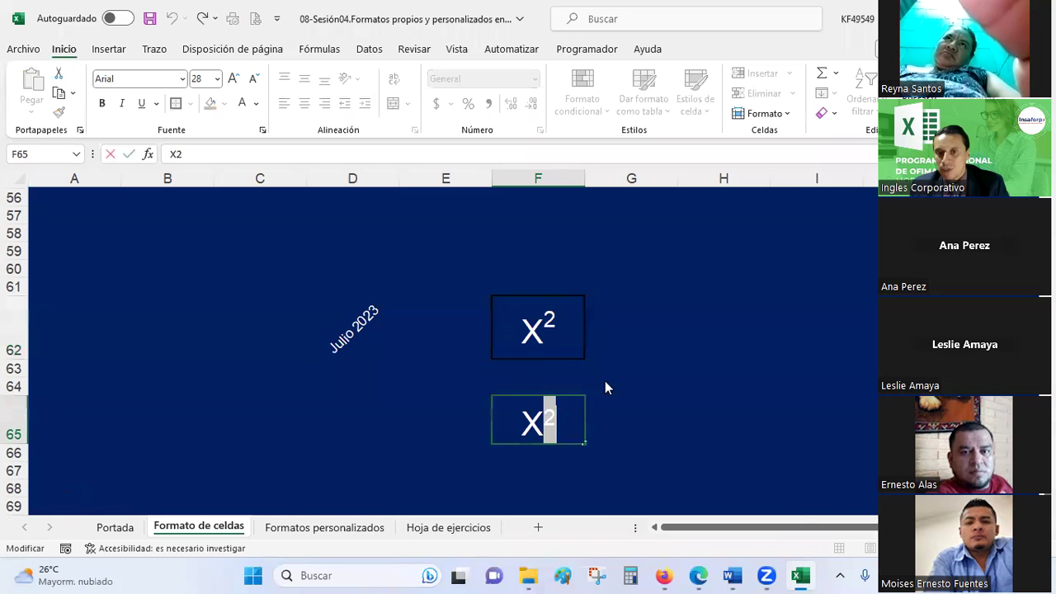
pyautogui.click(451, 391)
pyautogui.click(445, 407)
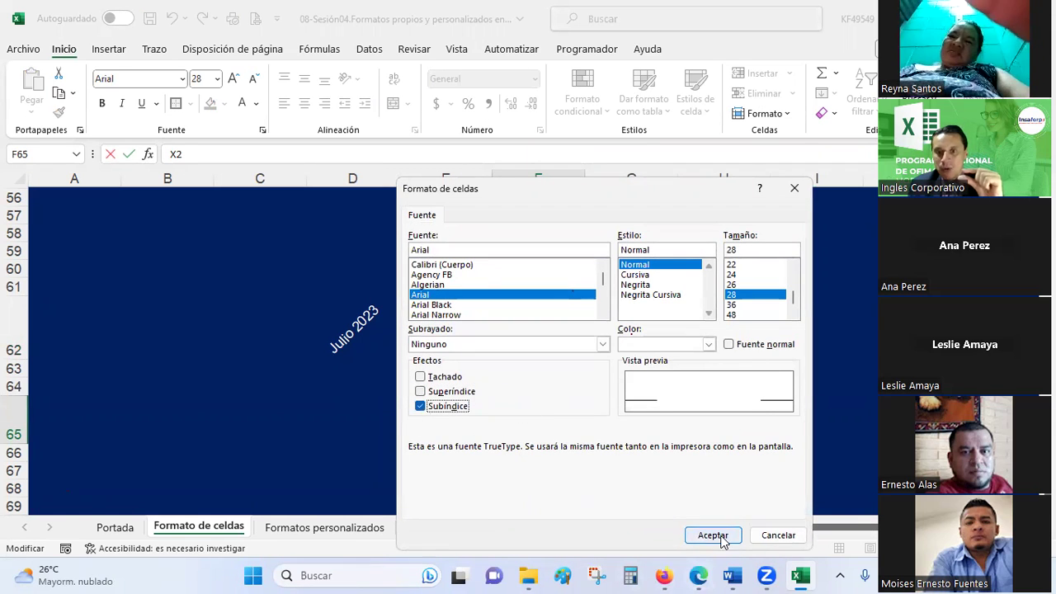
pyautogui.click(723, 534)
pyautogui.click(745, 451)
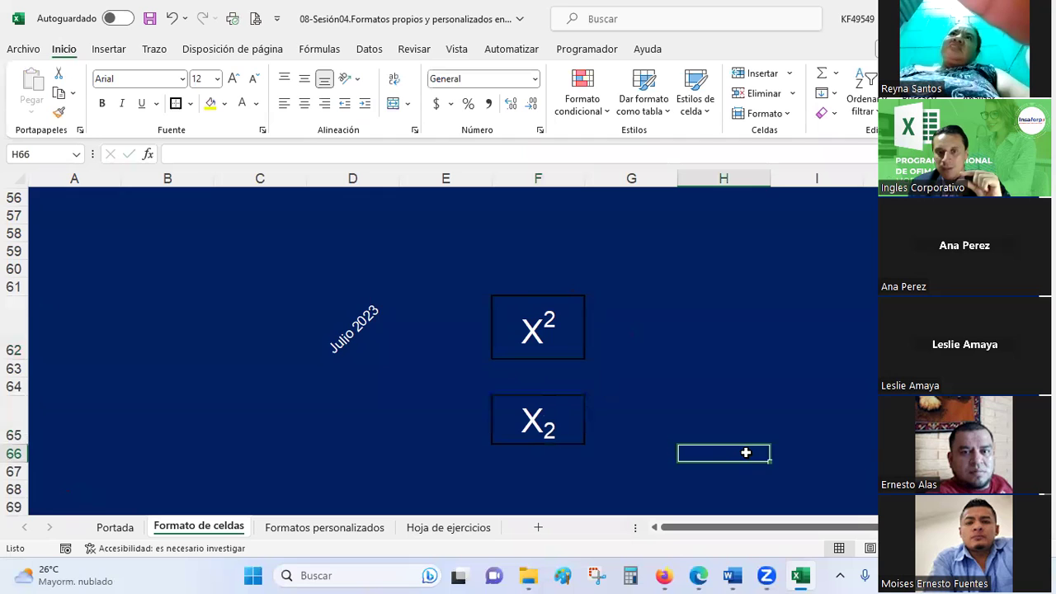
# - Compare F62 and F65 and inspect F62's cell format settings
pyautogui.click(557, 332)
pyautogui.click(542, 414)
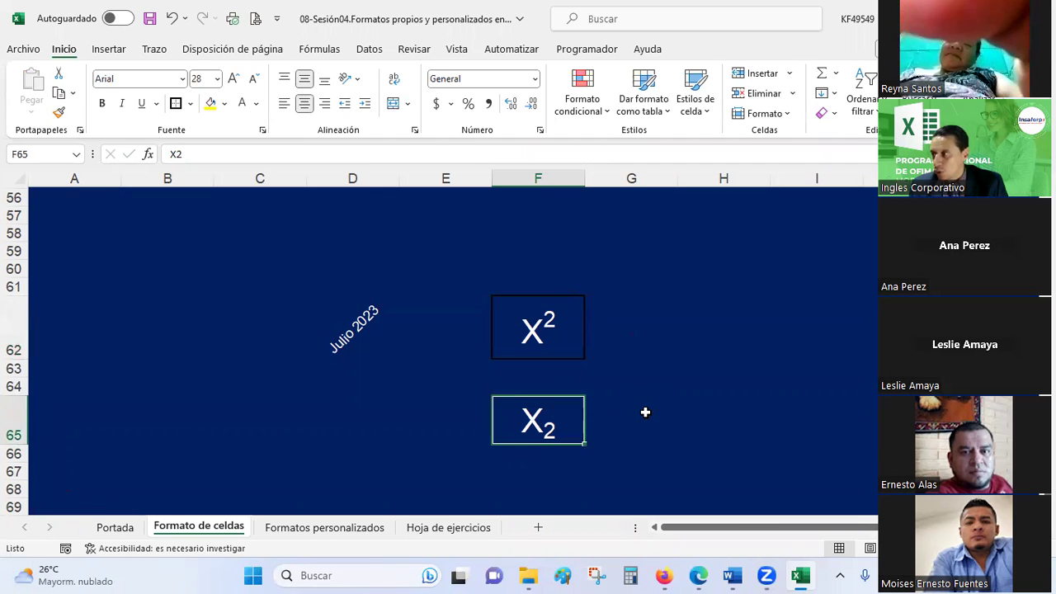
pyautogui.click(556, 328)
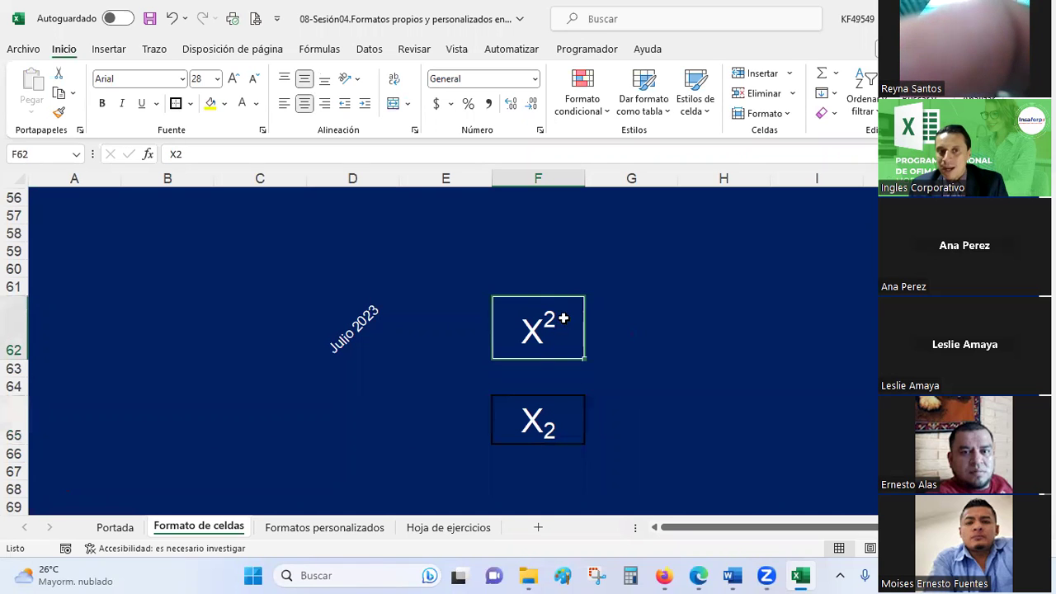
pyautogui.rightClick(556, 327)
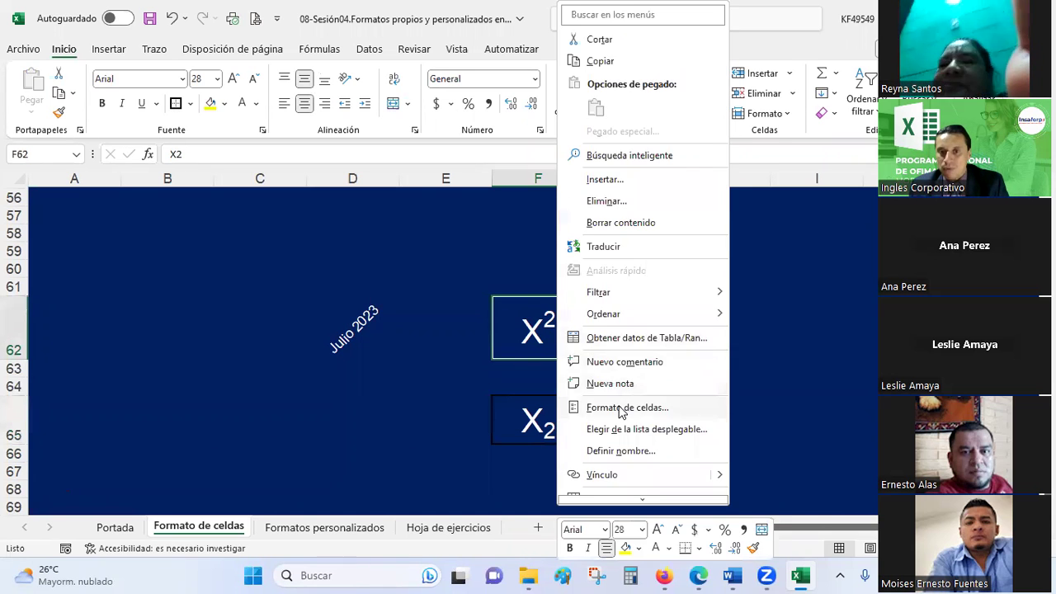
pyautogui.click(620, 408)
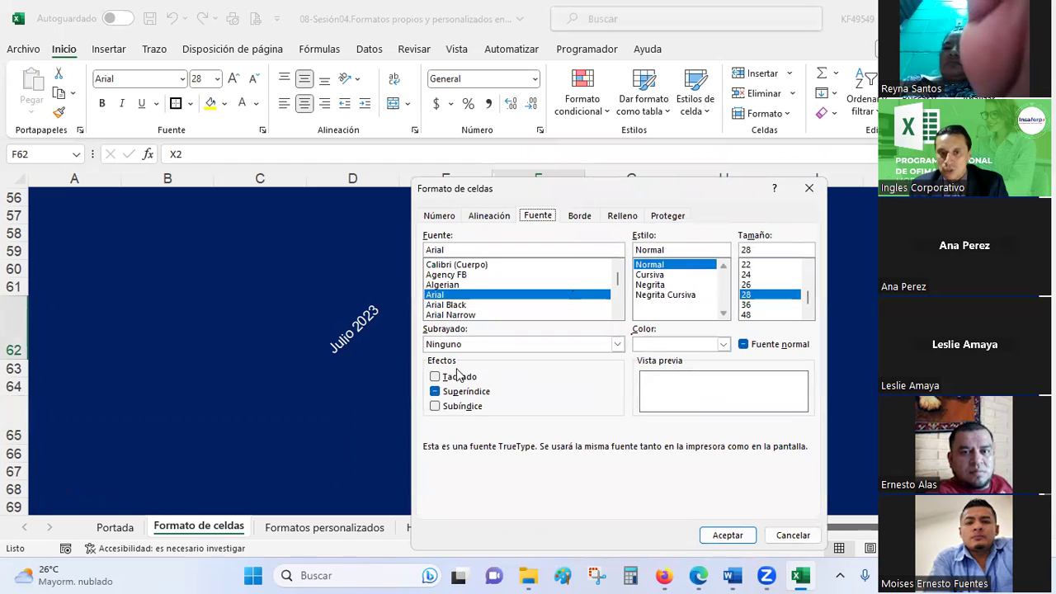
pyautogui.press('Return')
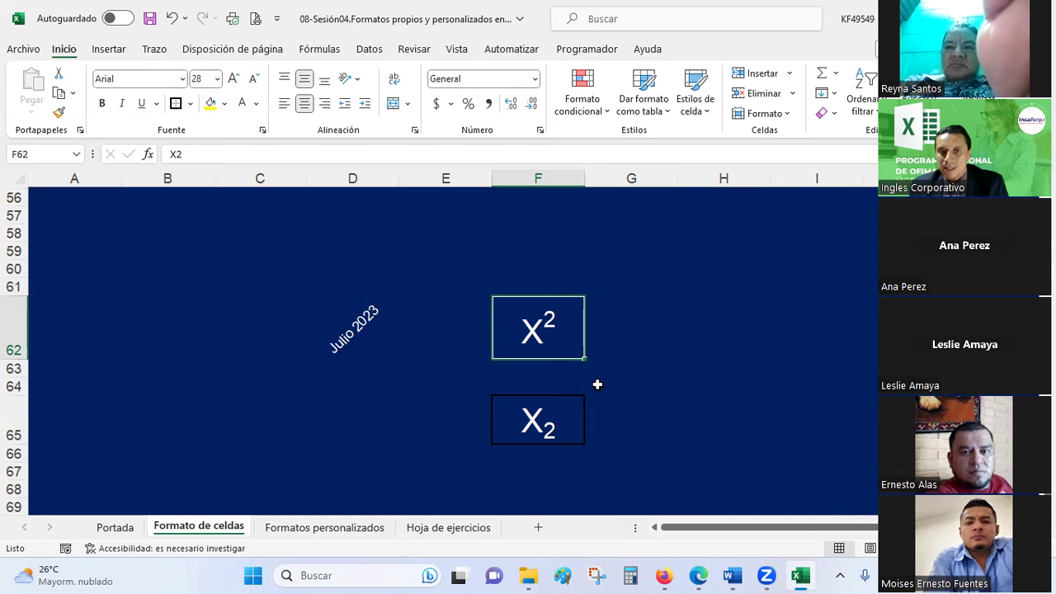
# - Enter 'Junio 022' in H62 and centre it horizontally and vertically
pyautogui.click(723, 330)
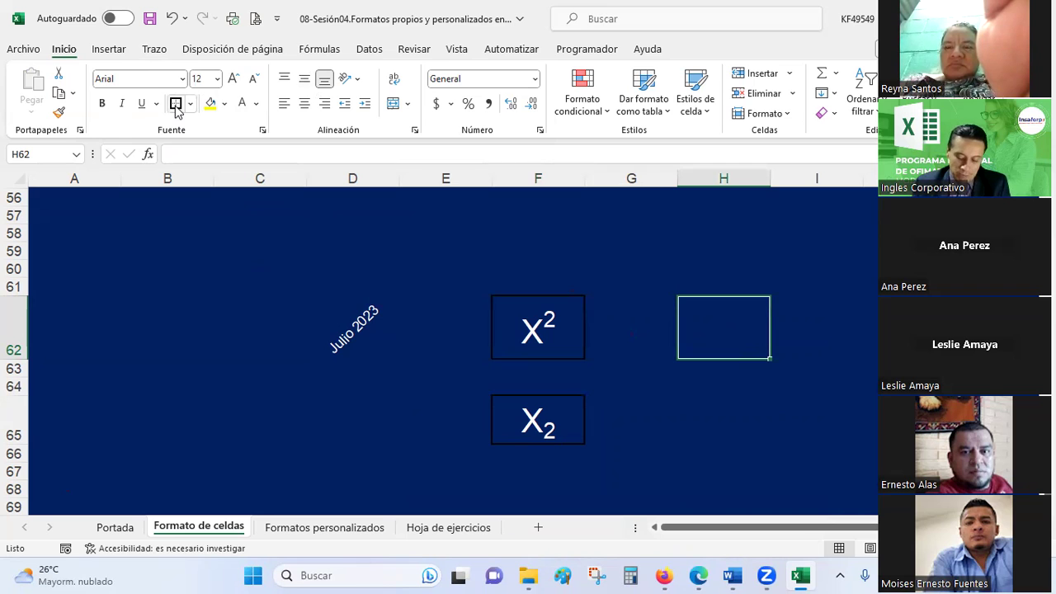
pyautogui.write('Junio ')
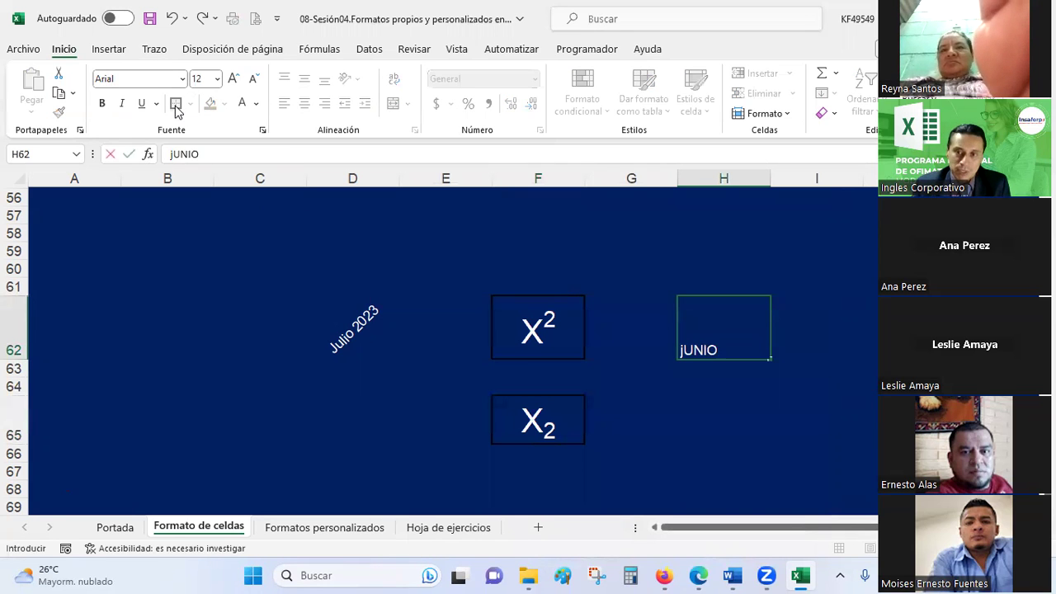
pyautogui.write('022')
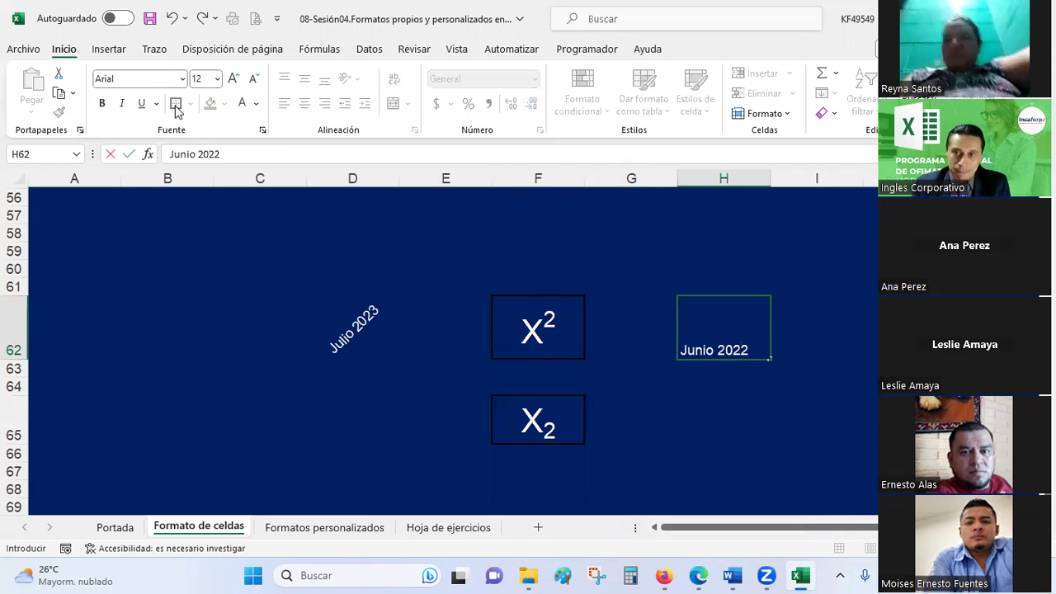
pyautogui.press('Return')
pyautogui.click(731, 328)
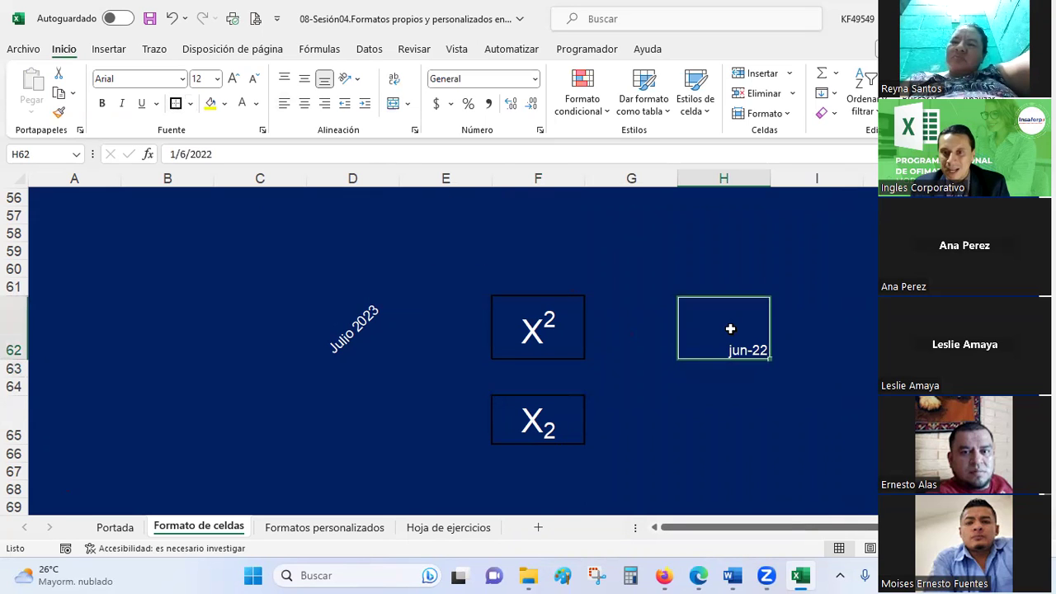
pyautogui.click(304, 103)
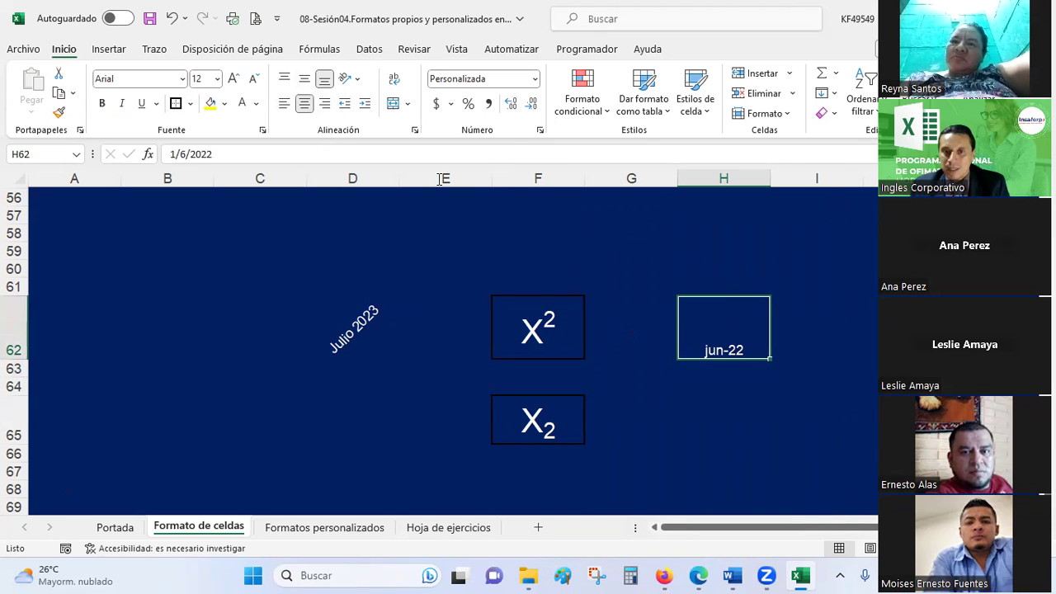
pyautogui.click(305, 78)
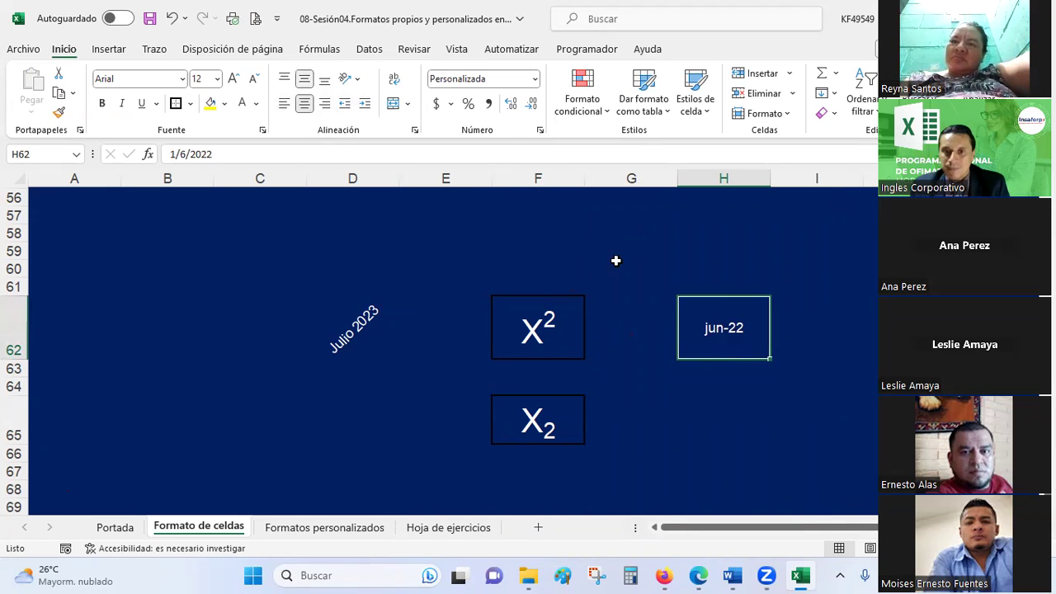
# - Set H62's number format to Texto
pyautogui.click(536, 78)
pyautogui.click(643, 236)
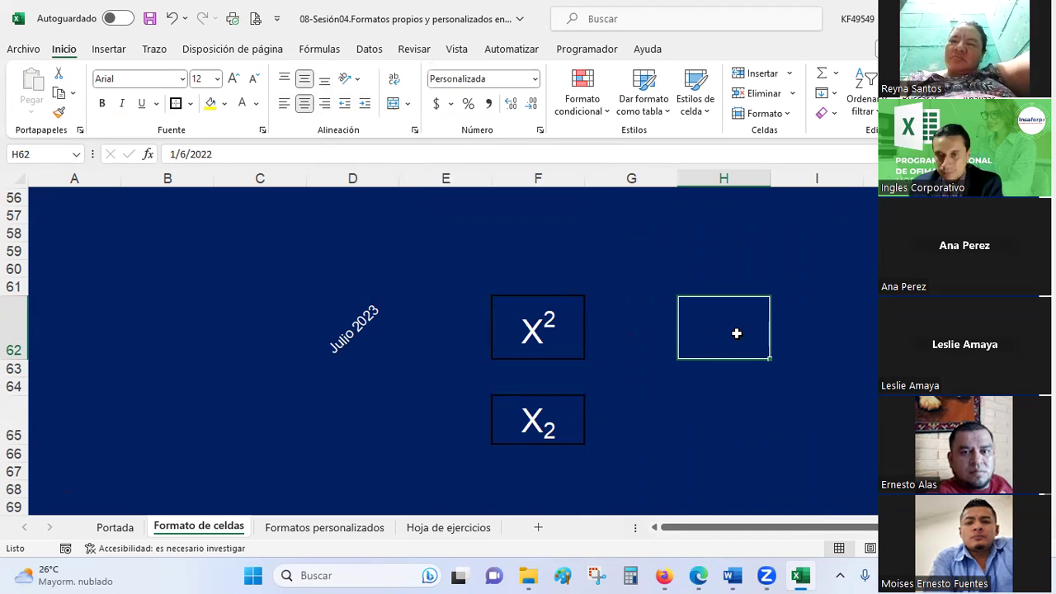
pyautogui.click(536, 80)
pyautogui.scroll(-3, 520, 330)
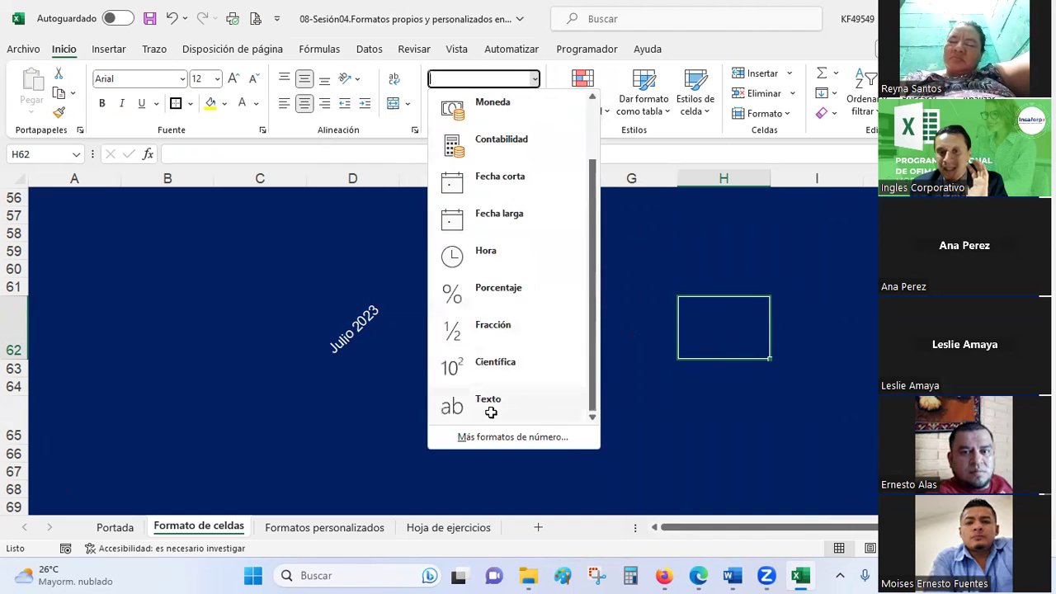
pyautogui.click(490, 413)
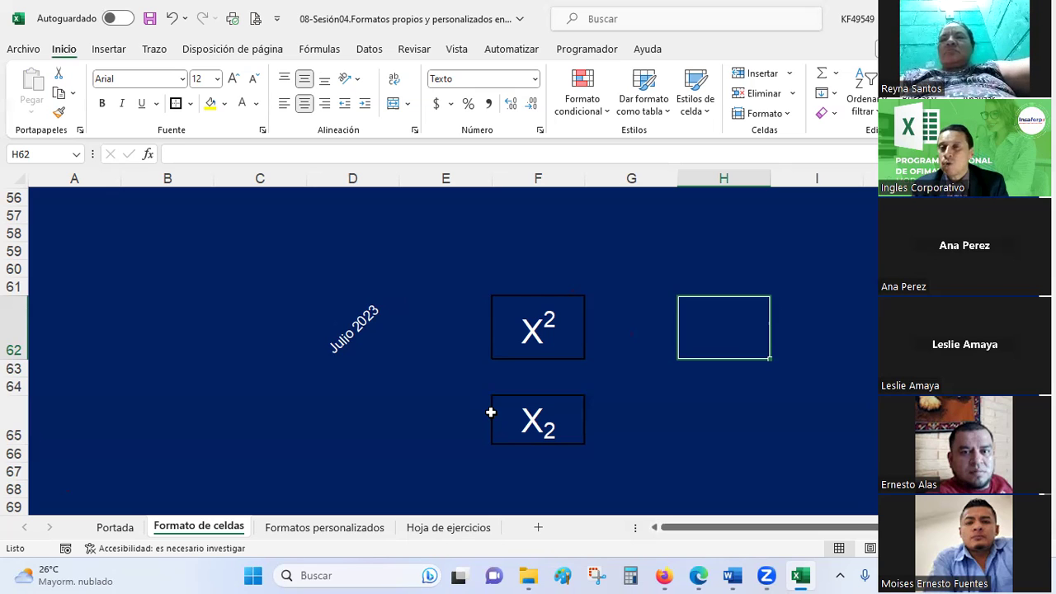
# - Retype the entry and correct the capital U so H62 reads 'Junio 2022'
pyautogui.write('JUnio 2022')
pyautogui.press('F2')
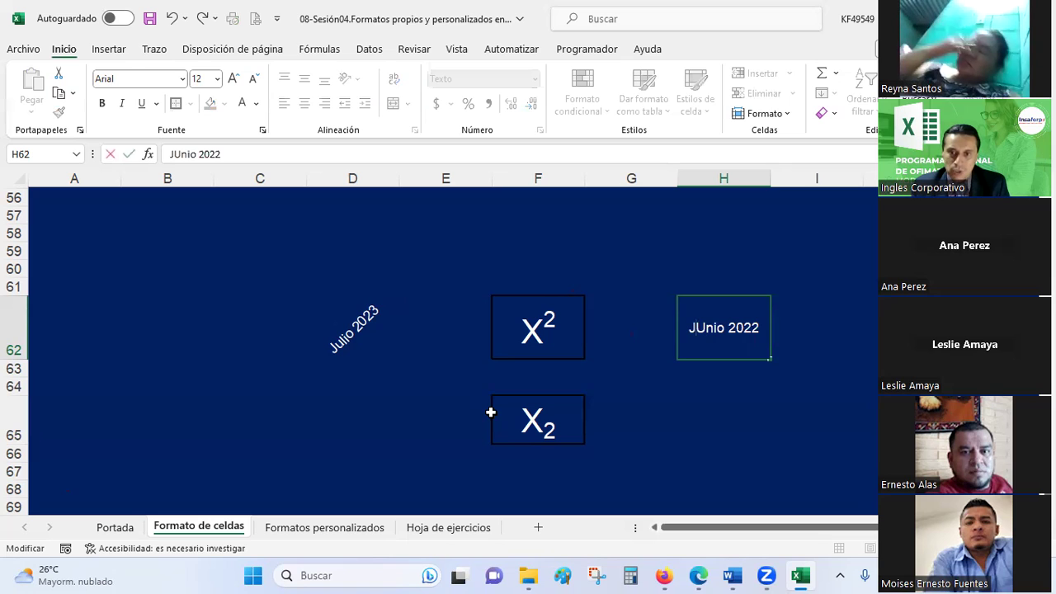
pyautogui.press('BackSpace')
pyautogui.write('u')
pyautogui.press('Return')
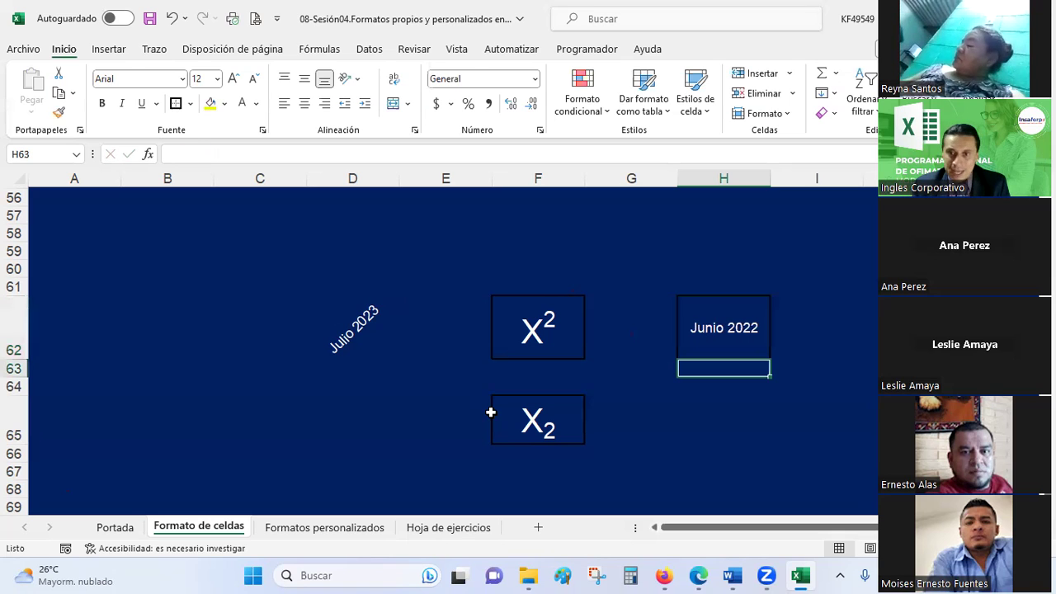
pyautogui.click(733, 345)
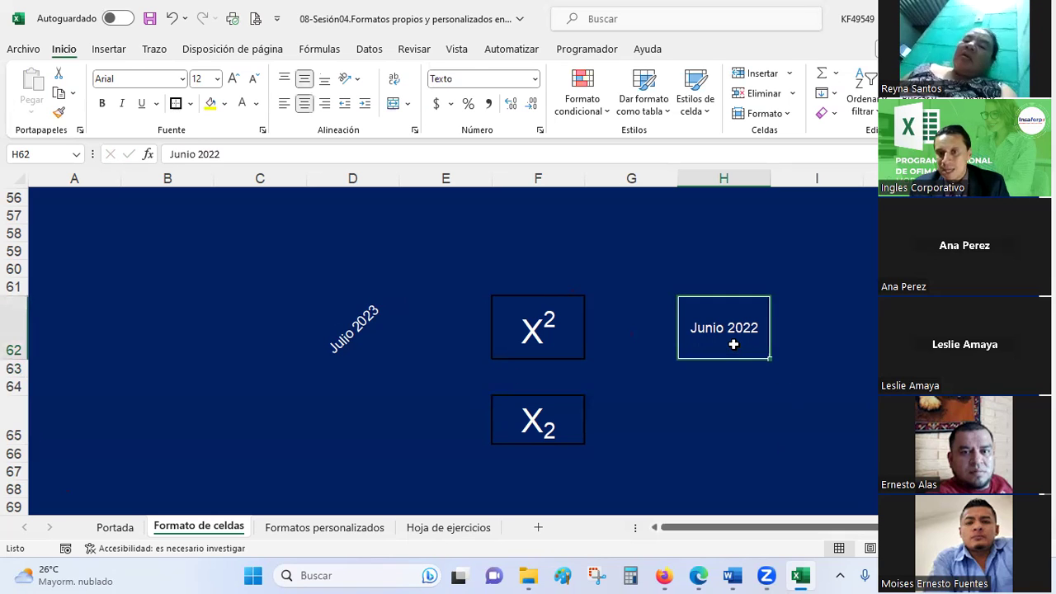
# - Apply Tachado strikethrough to 'Junio 2022' in H62 via Formato de celdas
pyautogui.rightClick(734, 345)
pyautogui.click(788, 406)
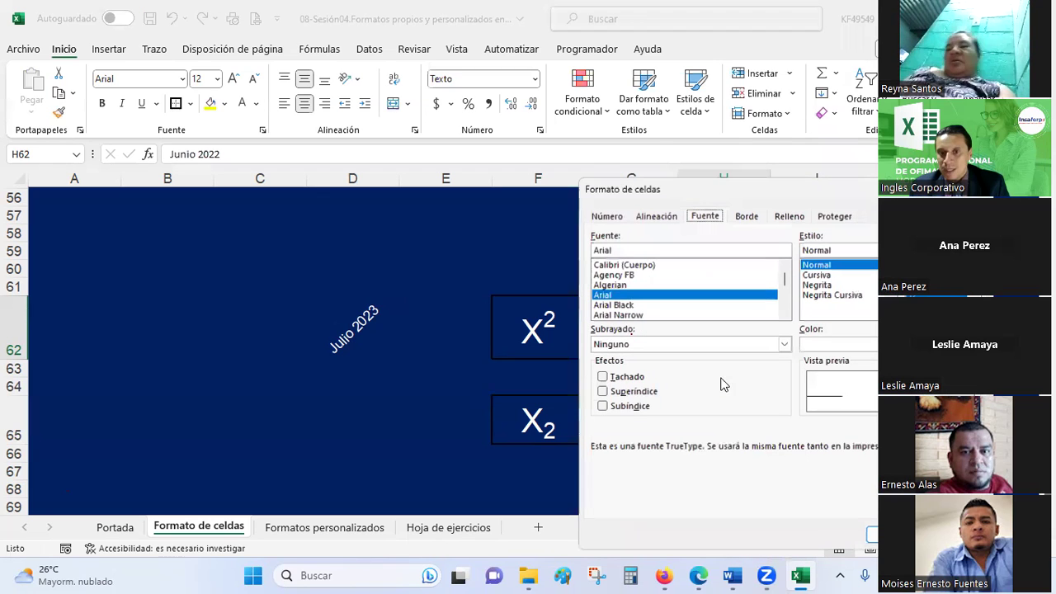
pyautogui.click(603, 376)
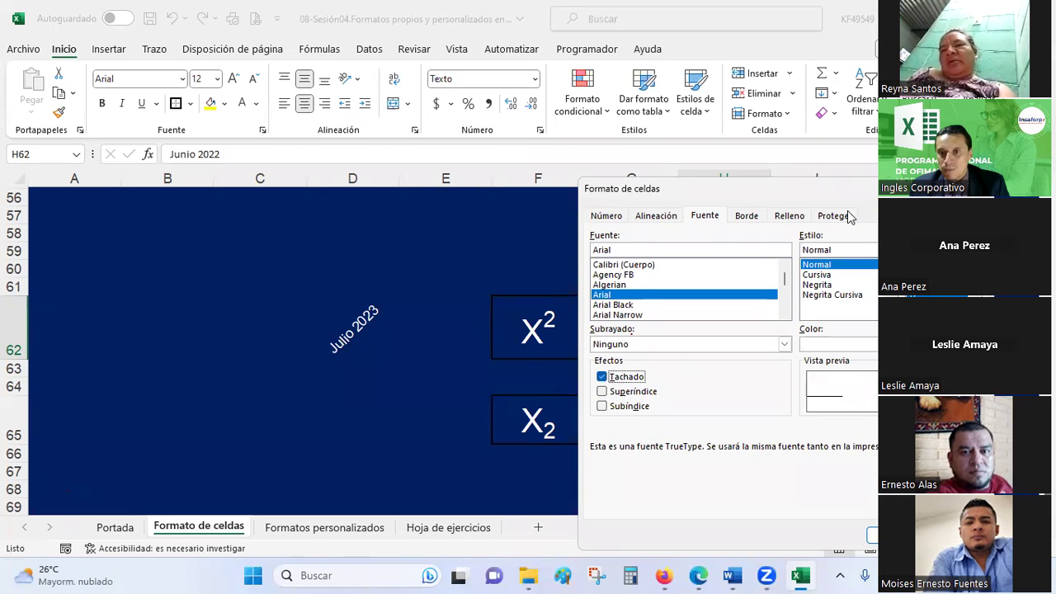
pyautogui.moveTo(744, 185); pyautogui.dragTo(355, 164)
pyautogui.click(479, 477)
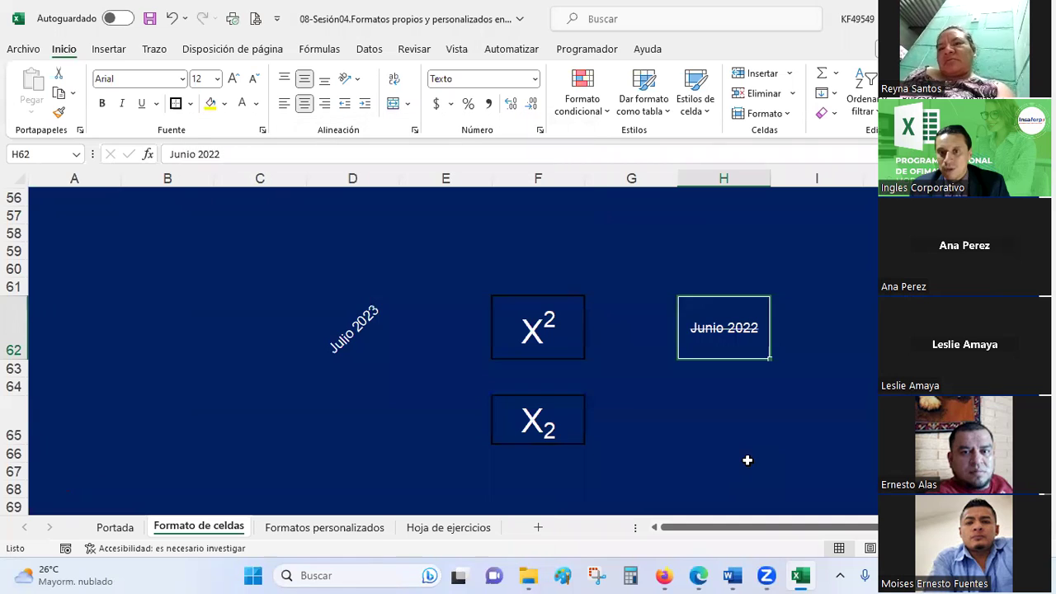
pyautogui.click(747, 459)
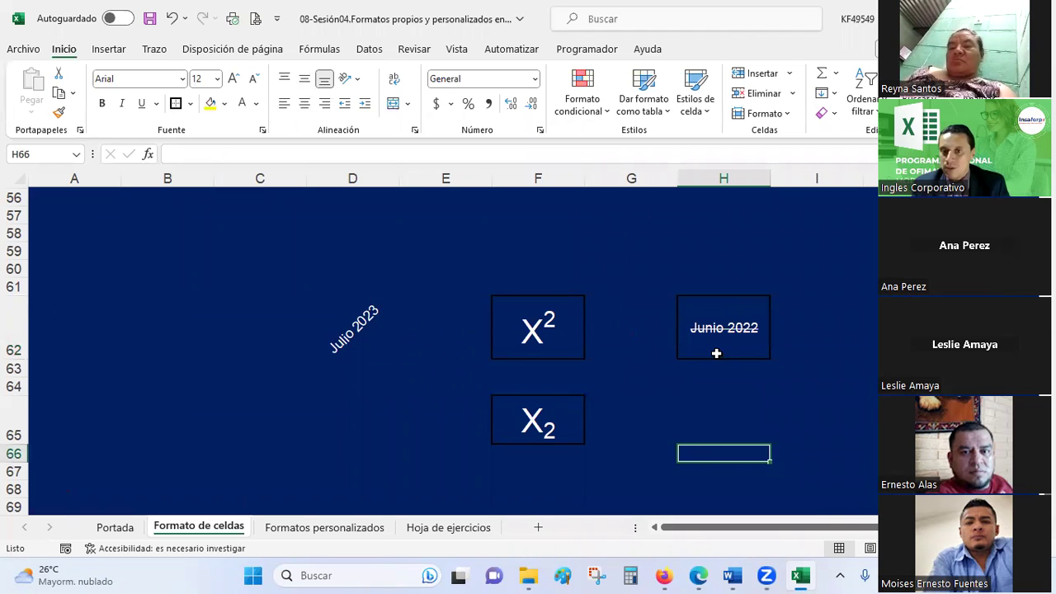
pyautogui.click(806, 330)
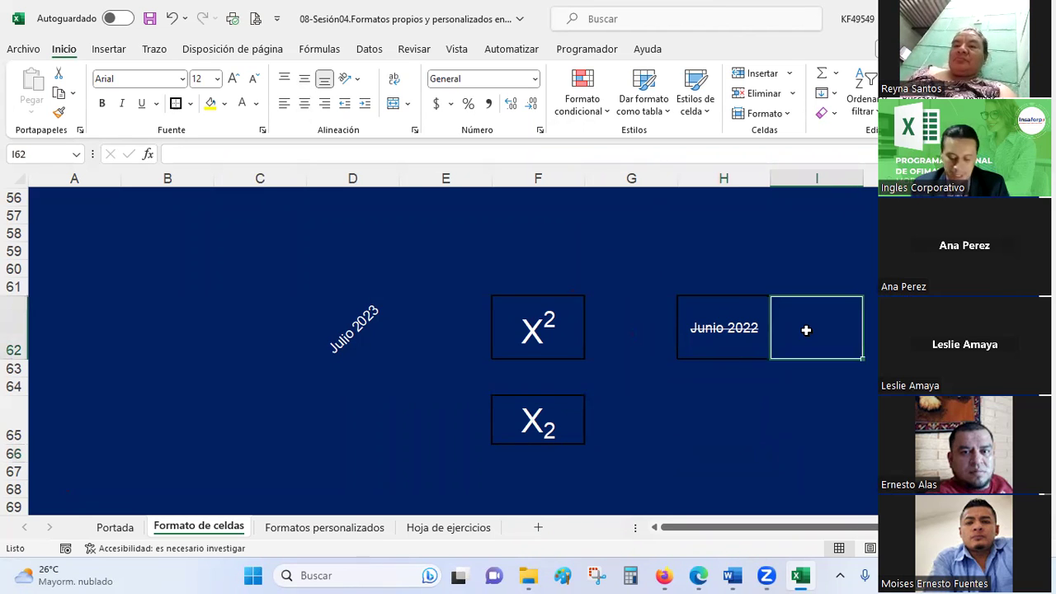
# - Enter 'Junio 2023' in I62
pyautogui.write('Junio 20')
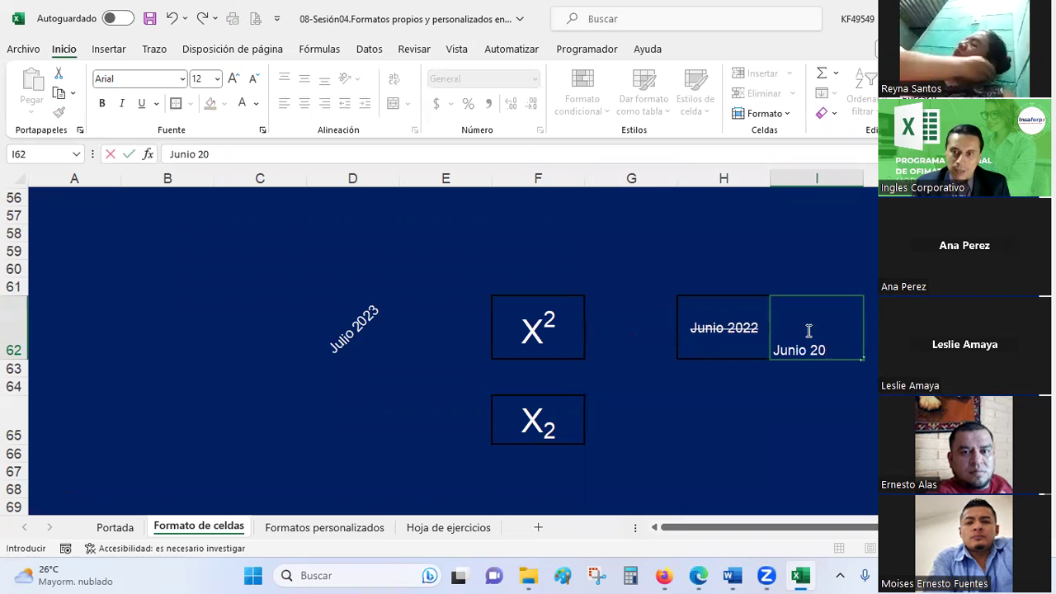
pyautogui.write('23')
pyautogui.press('Return')
pyautogui.click(811, 331)
# - Copy H62's format onto I62 with Format Painter, then remove the strikethrough
pyautogui.click(747, 327)
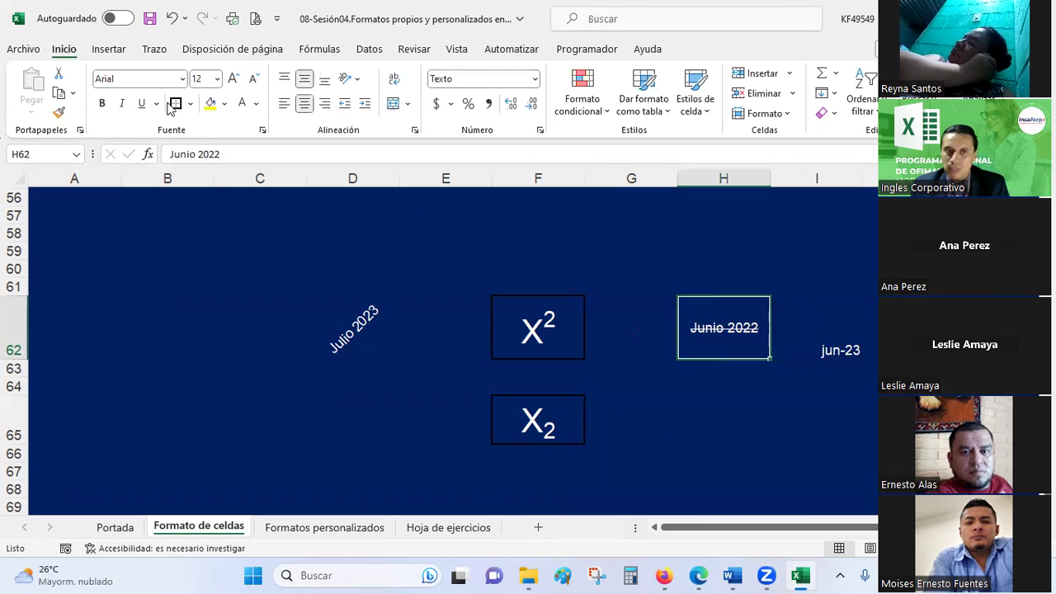
pyautogui.click(58, 115)
pyautogui.click(842, 342)
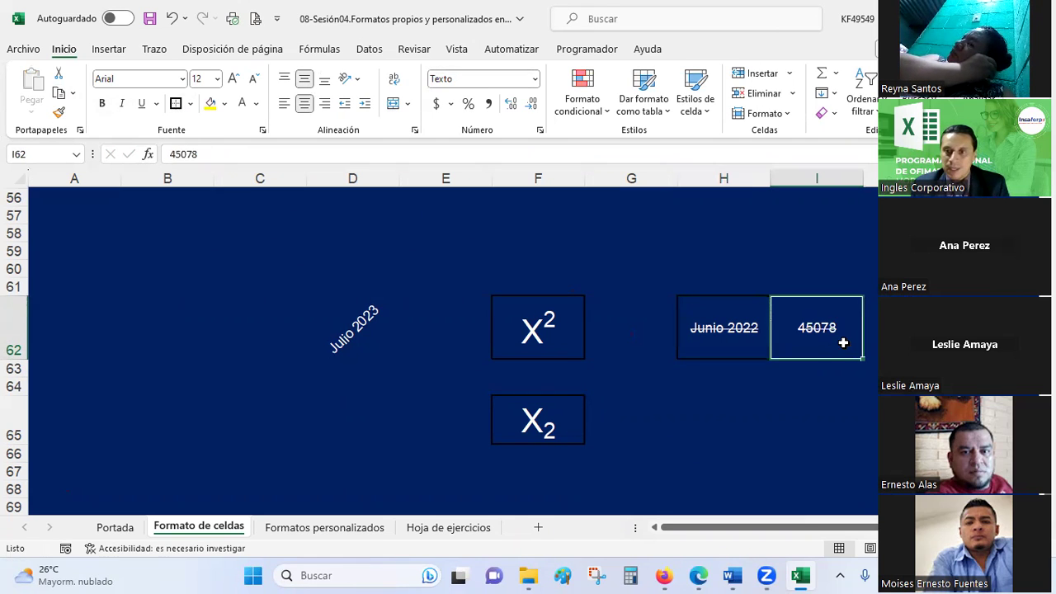
pyautogui.rightClick(827, 328)
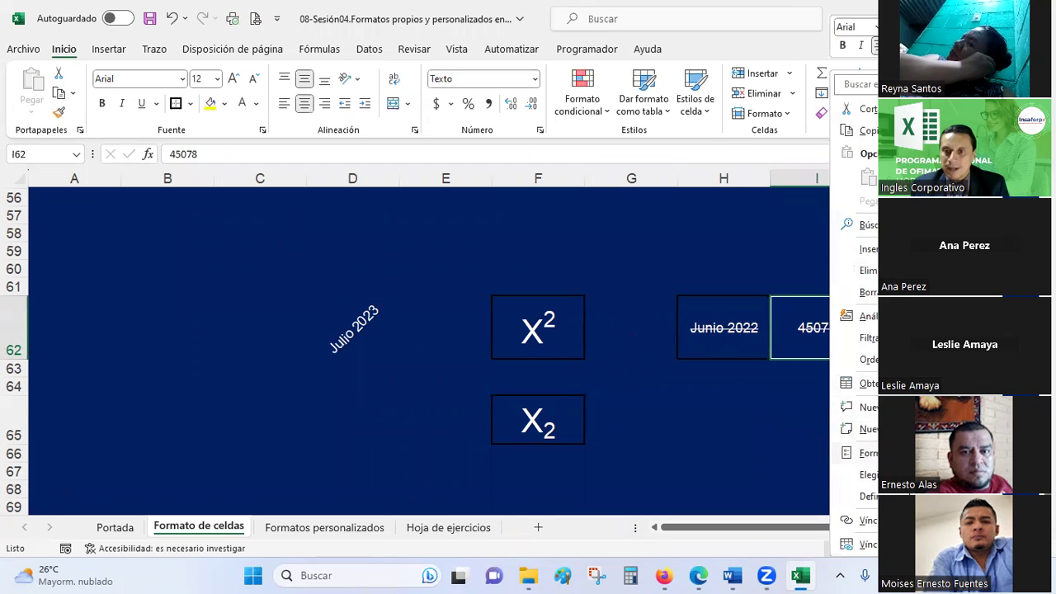
pyautogui.click(866, 453)
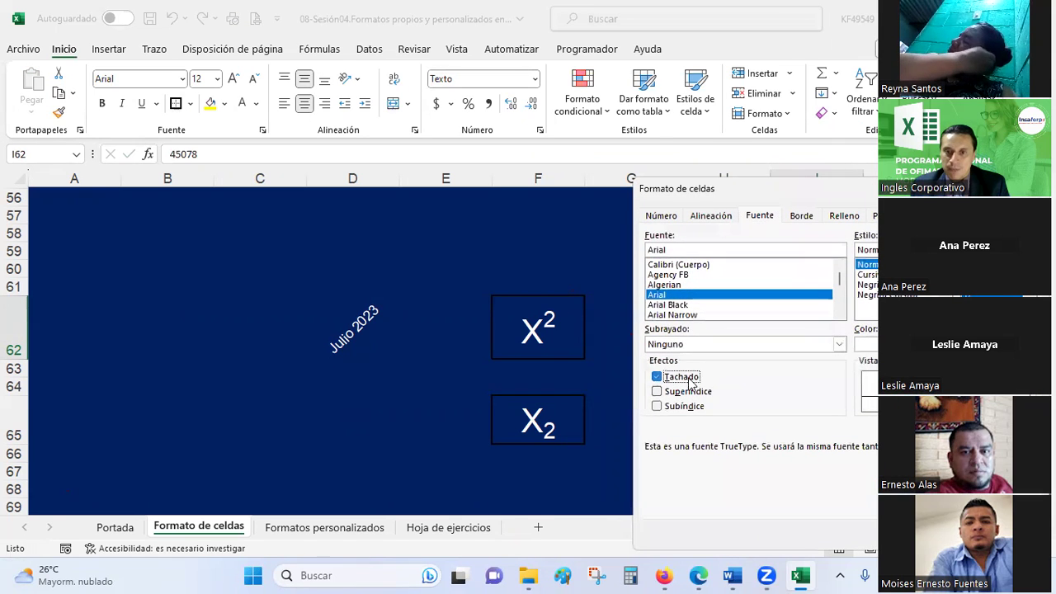
pyautogui.press('Return')
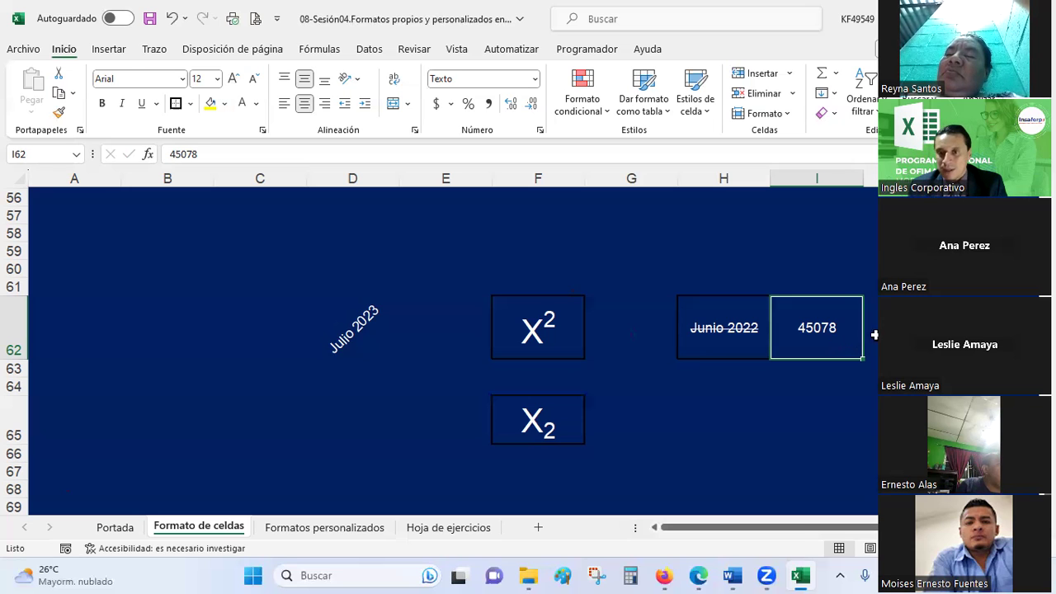
# - Enter 1-6-2023 in J62 as a Fecha corta date and copy its format to I62
pyautogui.click(875, 335)
pyautogui.write('1-6-2023')
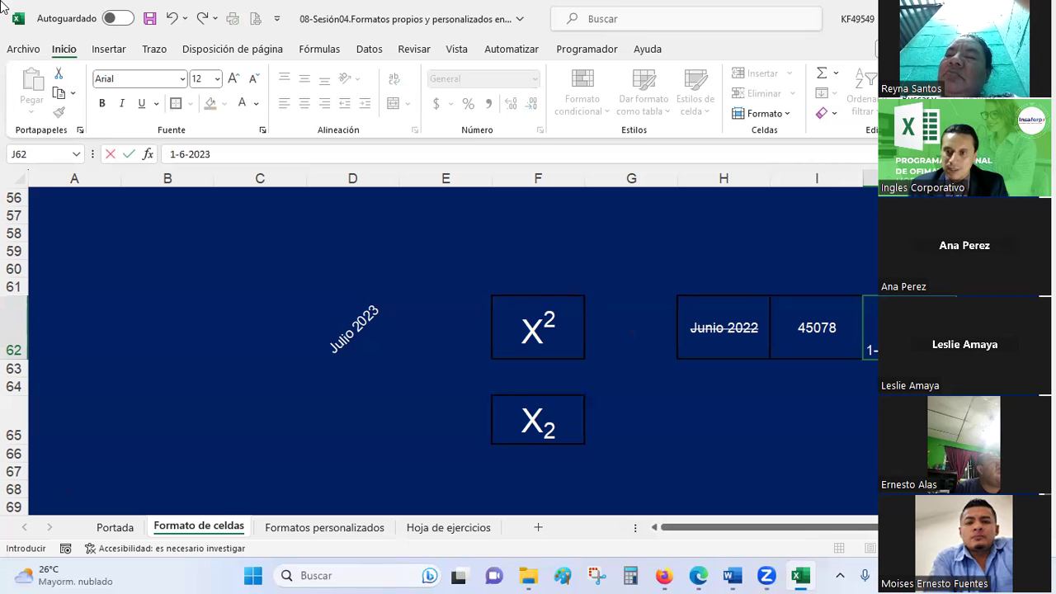
pyautogui.press('Return')
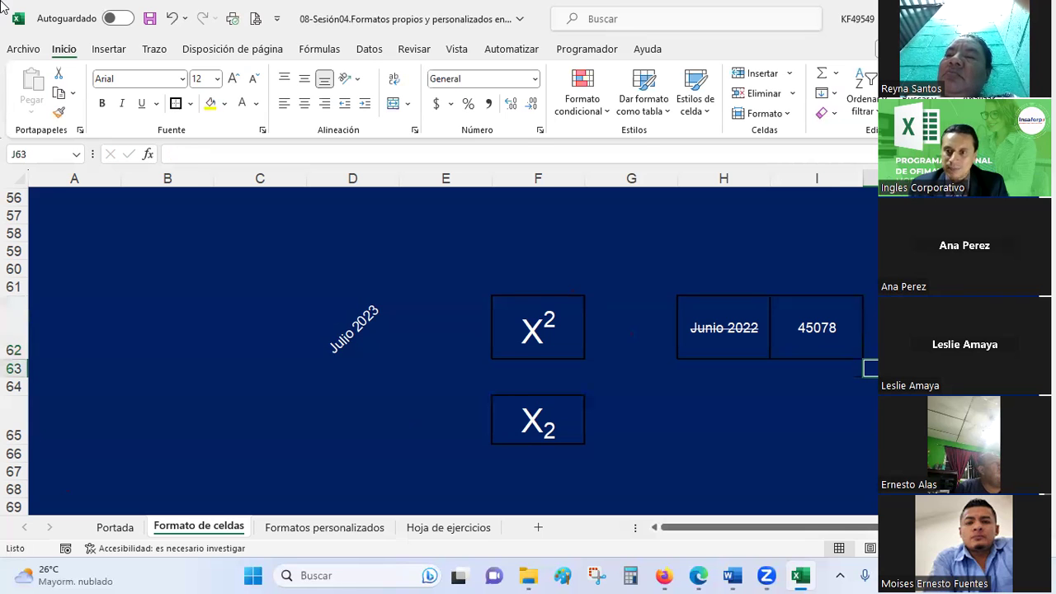
pyautogui.press('Up')
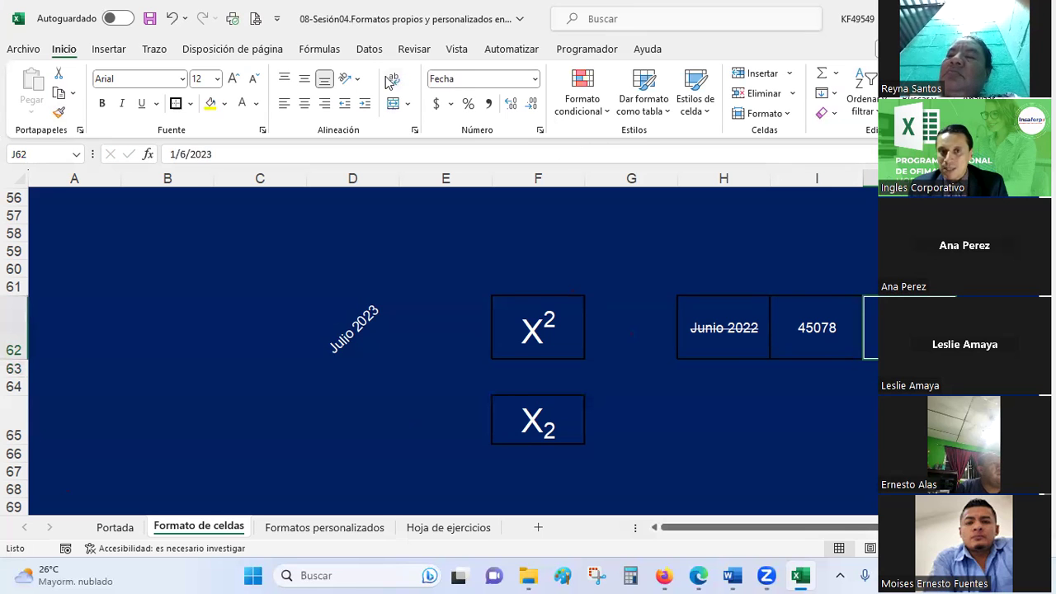
pyautogui.click(535, 79)
pyautogui.click(506, 142)
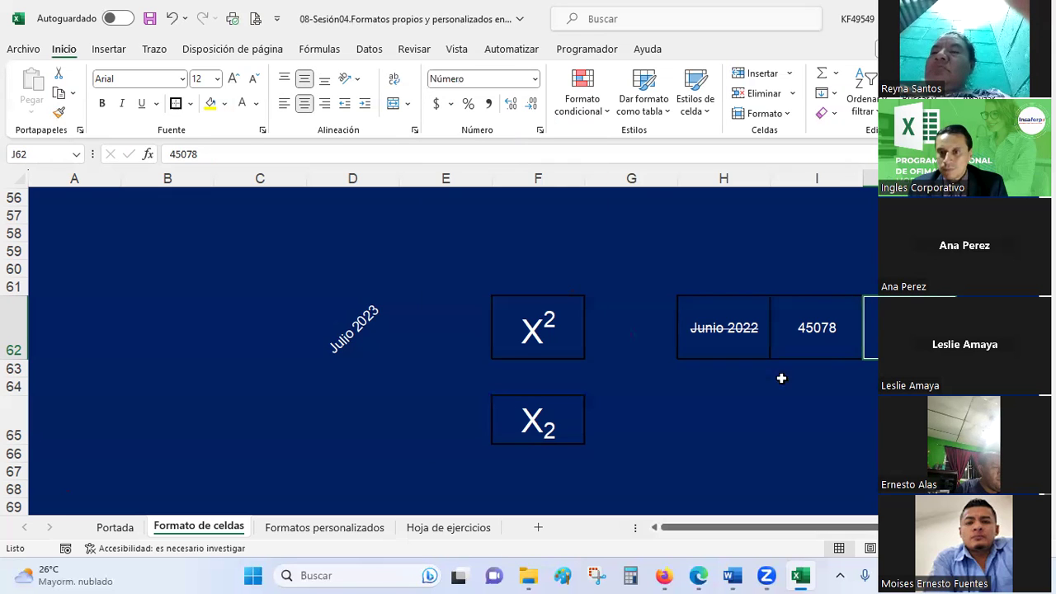
pyautogui.click(533, 101)
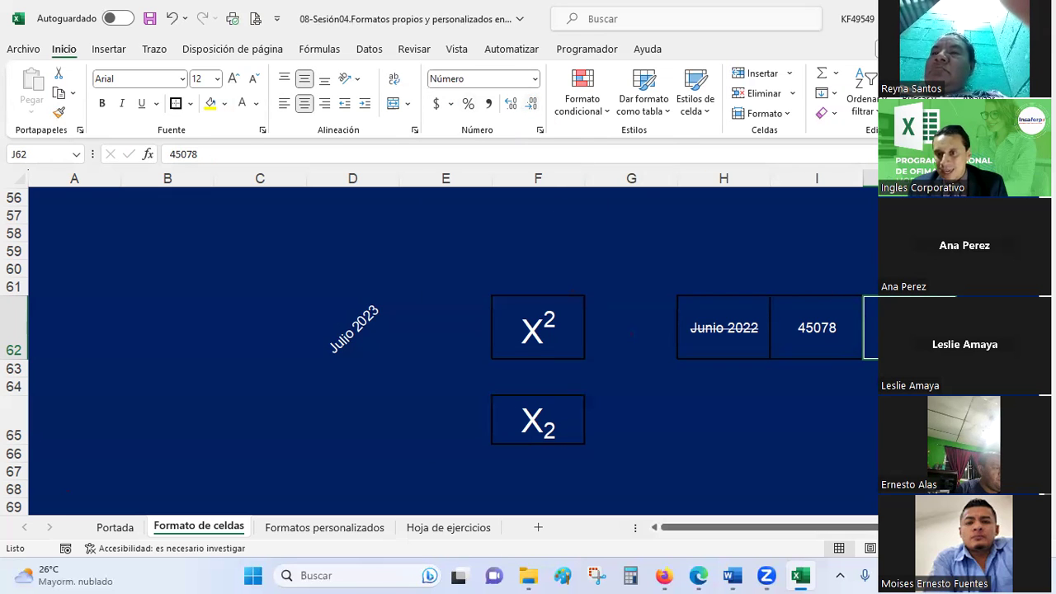
pyautogui.click(536, 77)
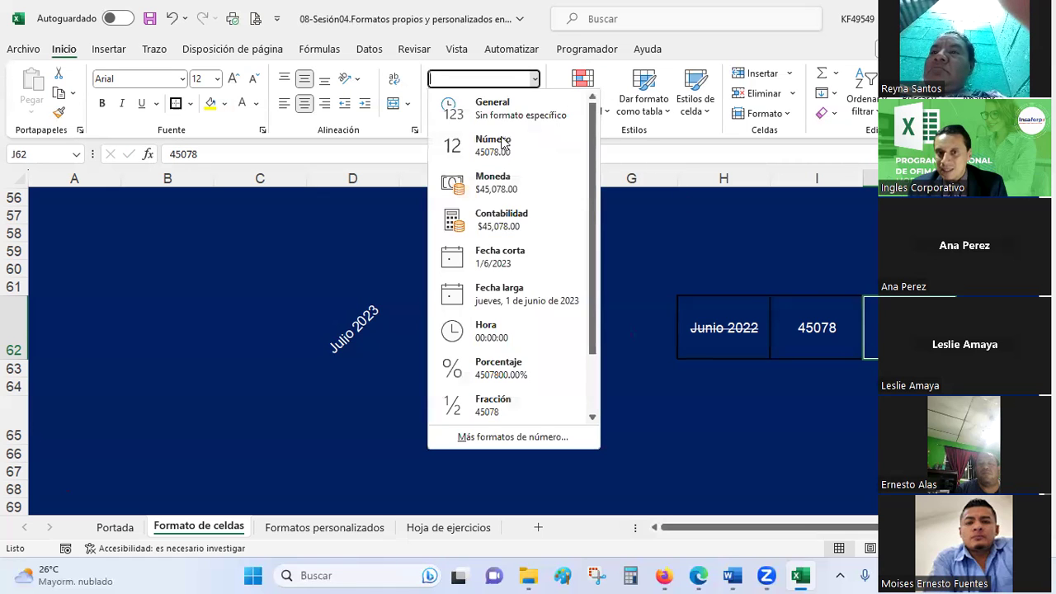
pyautogui.click(519, 262)
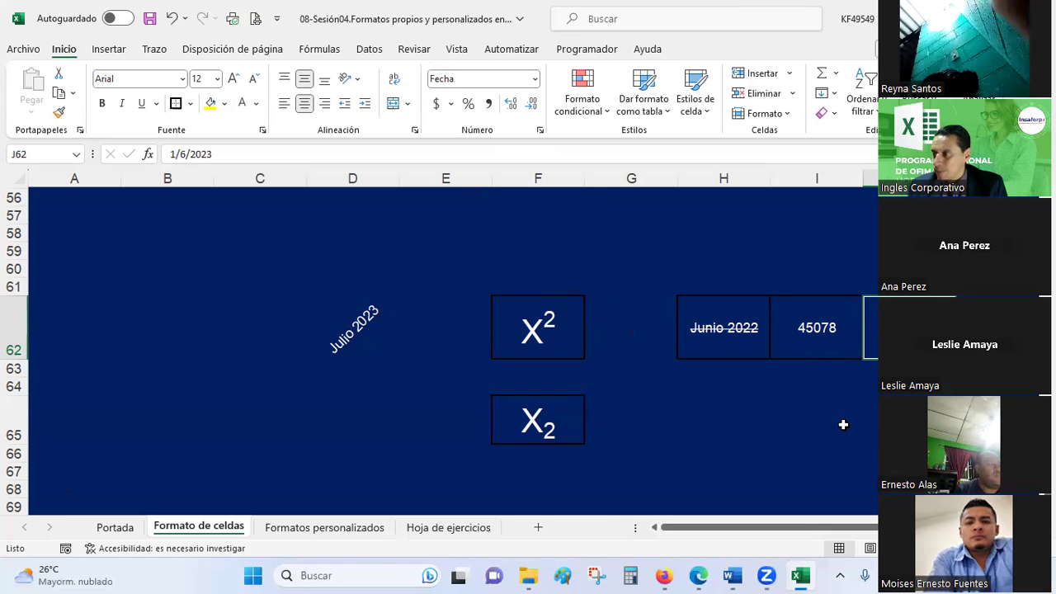
pyautogui.click(823, 345)
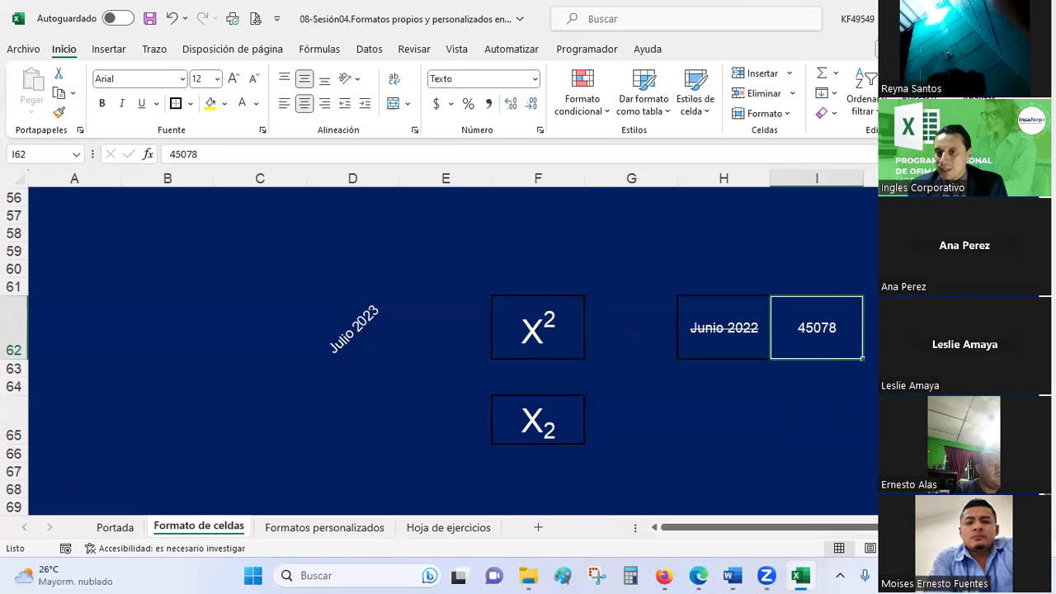
pyautogui.click(865, 327)
pyautogui.click(824, 328)
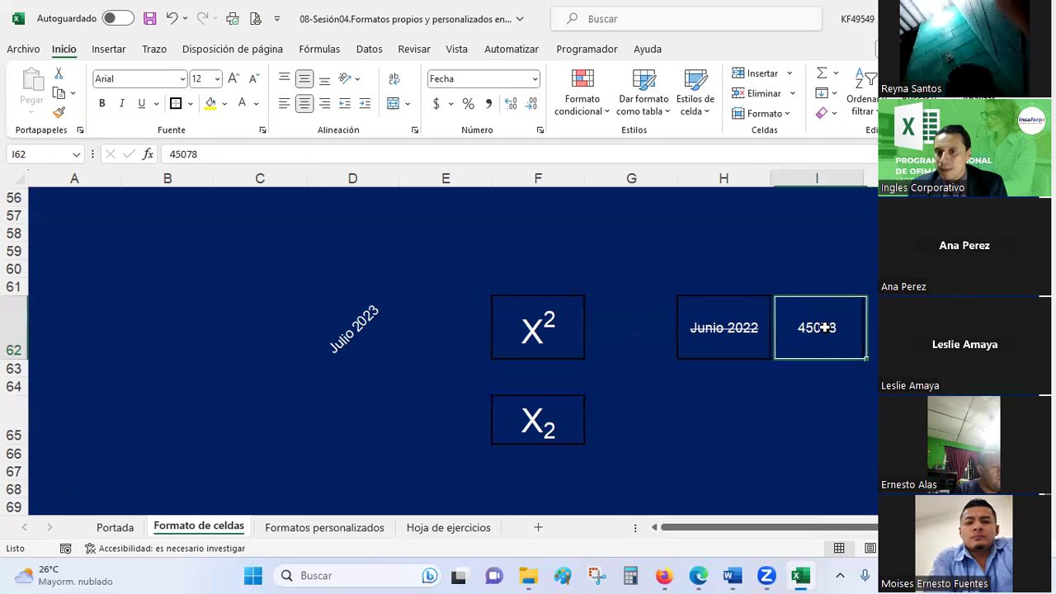
# - Review H62's Fuente underline options and close without changes
pyautogui.click(731, 335)
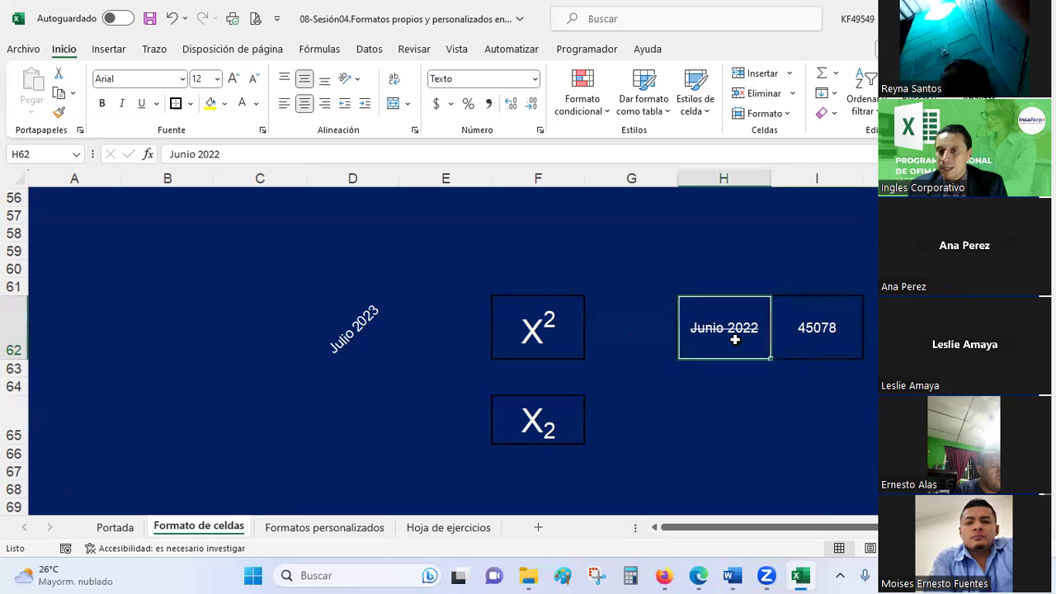
pyautogui.click(538, 131)
pyautogui.click(580, 151)
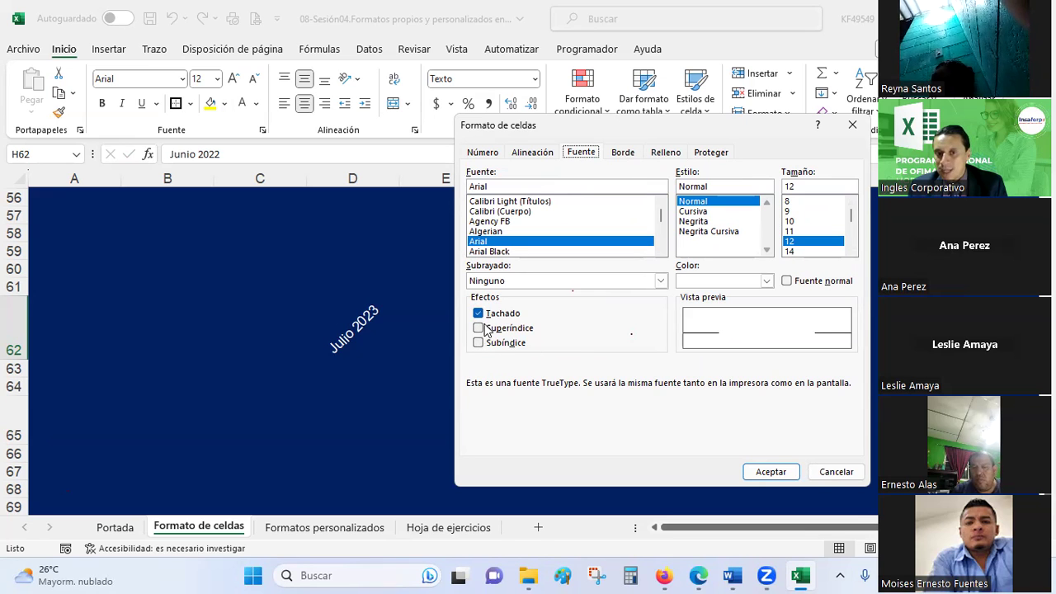
pyautogui.moveTo(592, 125); pyautogui.dragTo(171, 130)
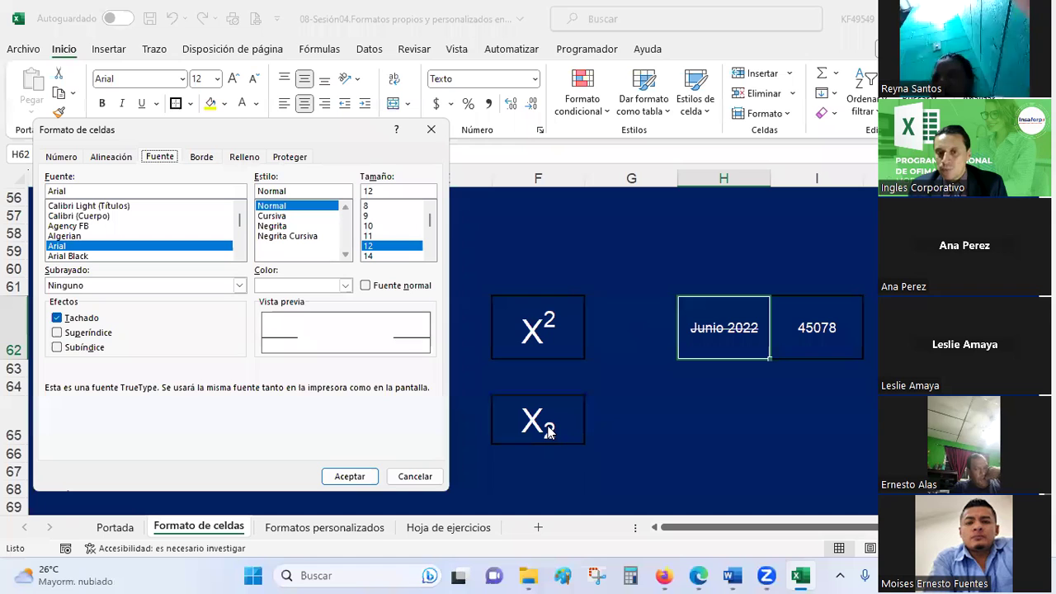
pyautogui.click(94, 286)
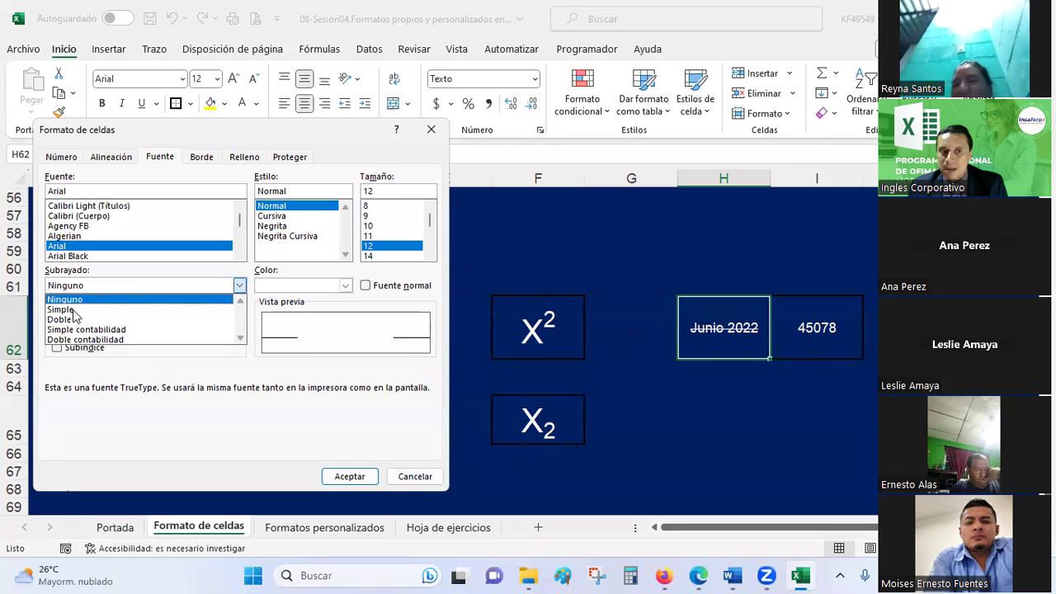
pyautogui.click(125, 311)
pyautogui.press('Return')
# - Enter 1500.65 in D65 in accounting format, centered vertically
pyautogui.click(368, 422)
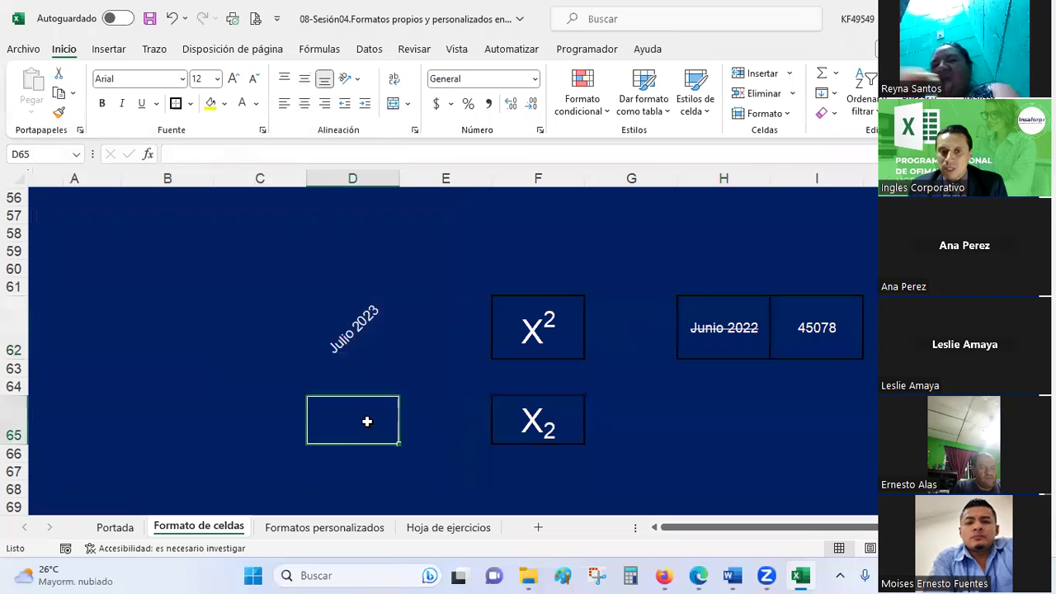
pyautogui.write('1500.65')
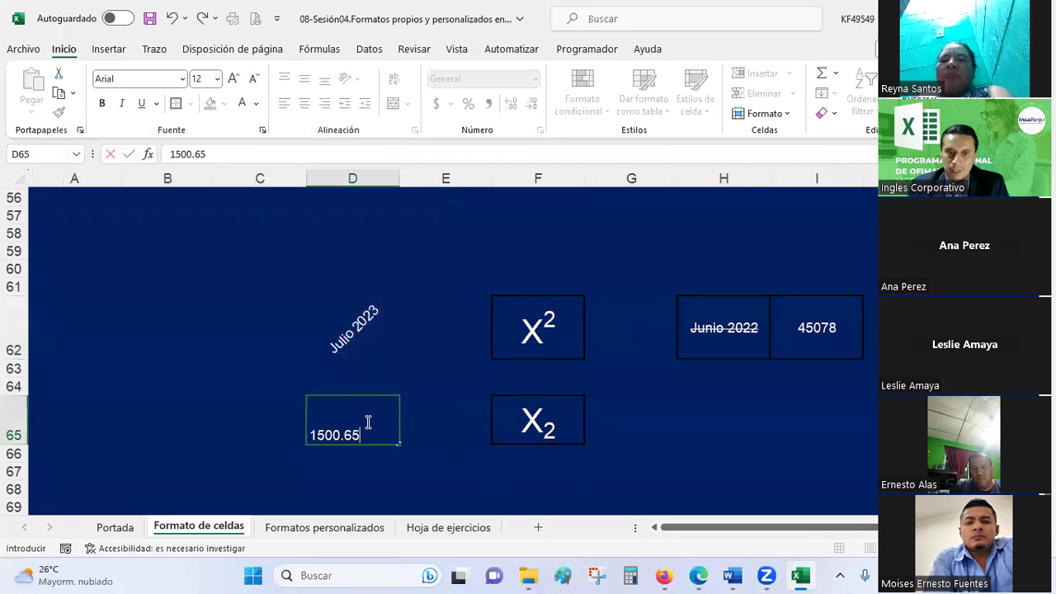
pyautogui.press('Return')
pyautogui.click(367, 422)
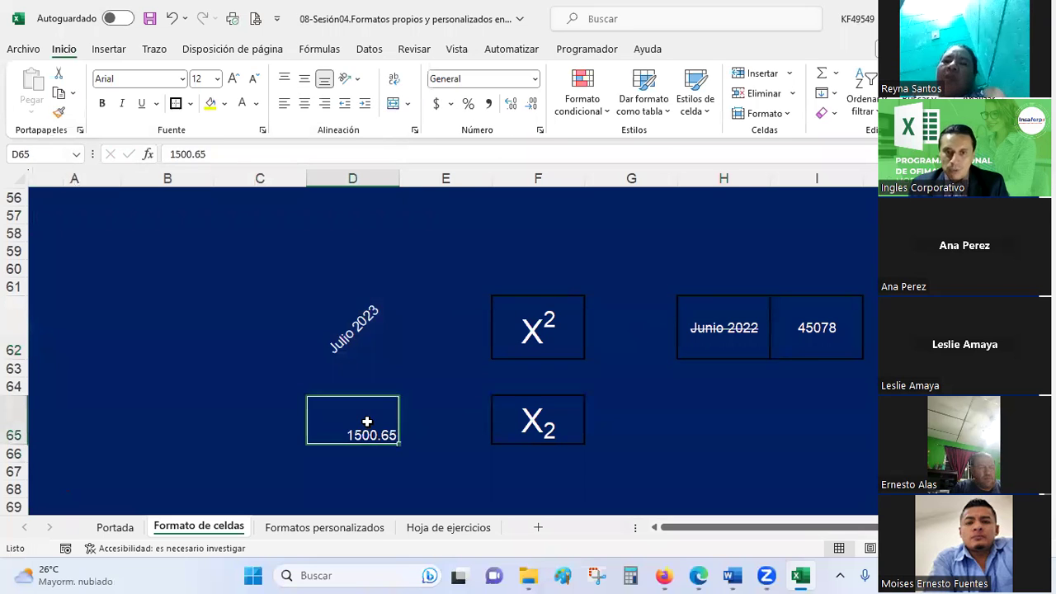
pyautogui.click(437, 103)
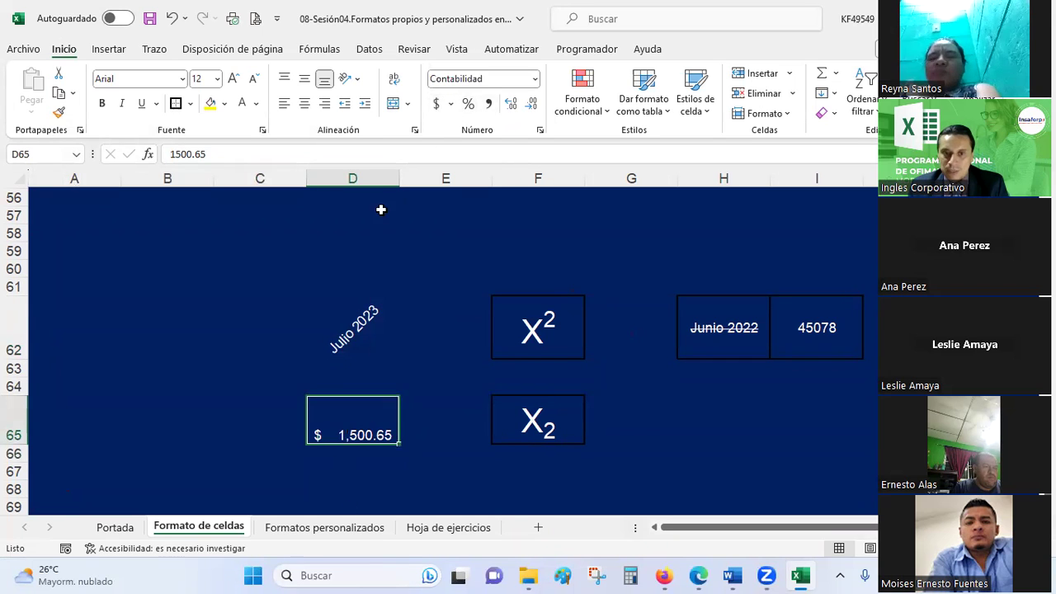
pyautogui.click(304, 79)
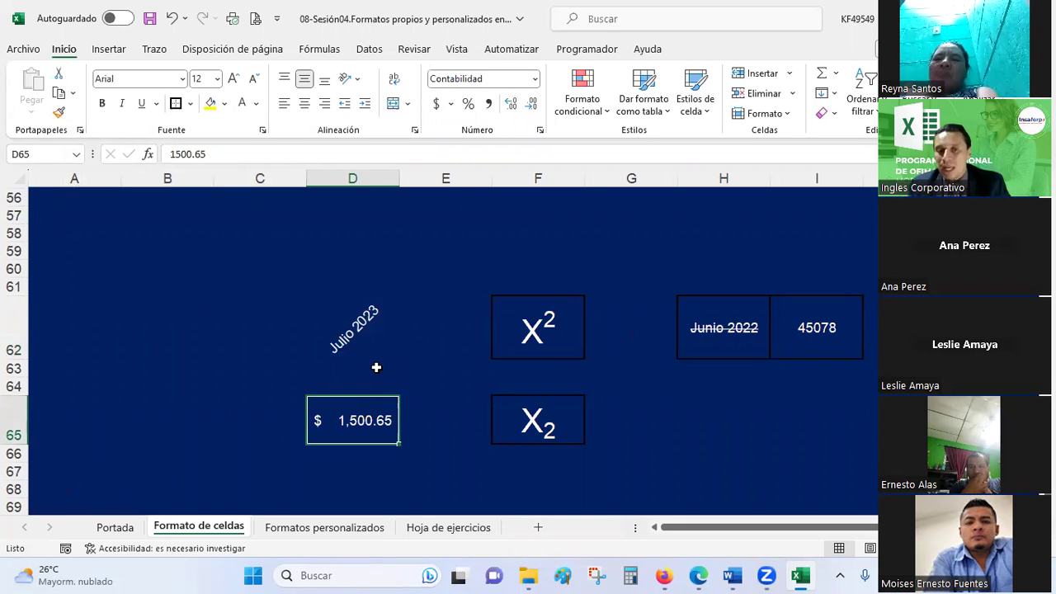
# - Give D65 a Doble contabilidad underline through Formato de celdas
pyautogui.rightClick(366, 415)
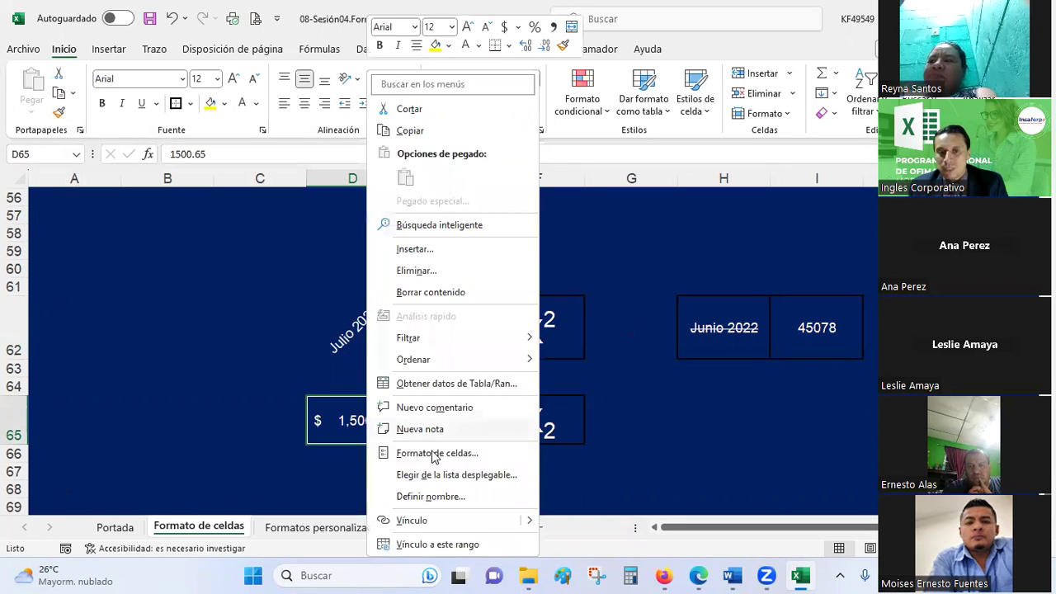
pyautogui.click(436, 456)
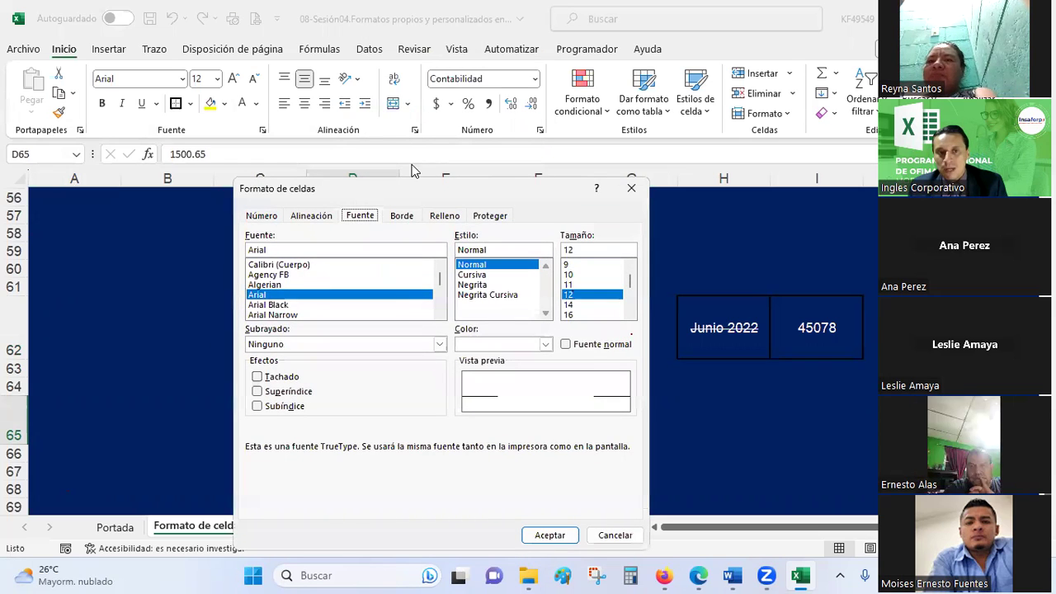
pyautogui.moveTo(413, 186); pyautogui.dragTo(676, 47)
pyautogui.click(521, 207)
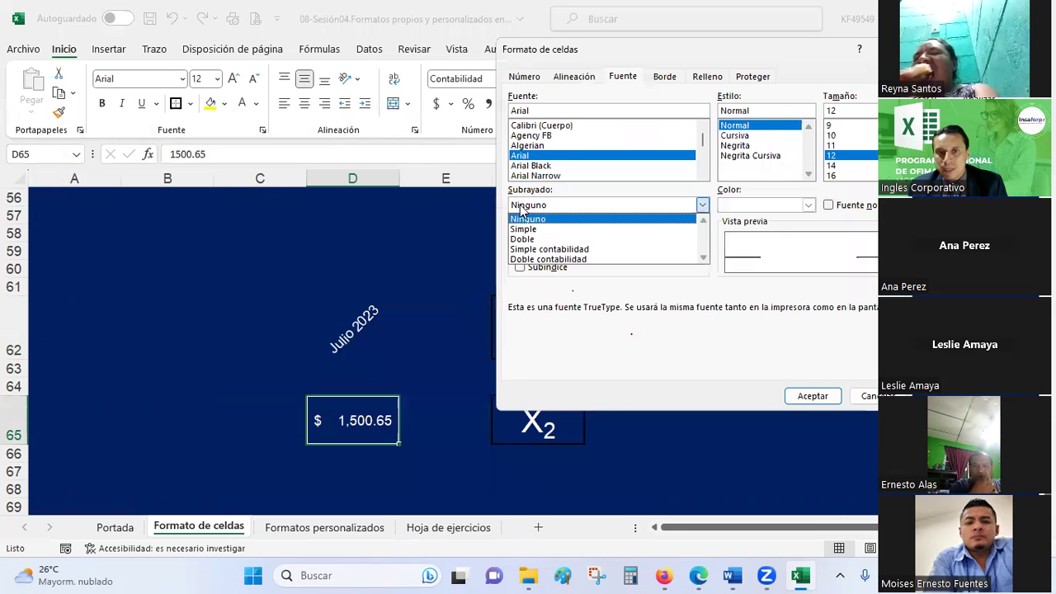
pyautogui.click(560, 259)
pyautogui.click(812, 396)
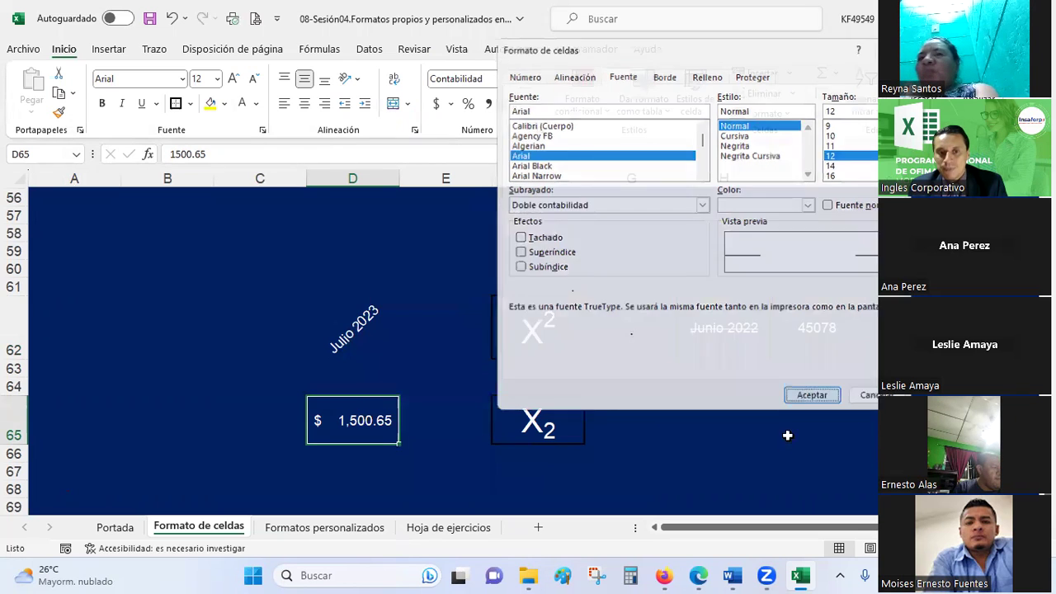
pyautogui.click(813, 470)
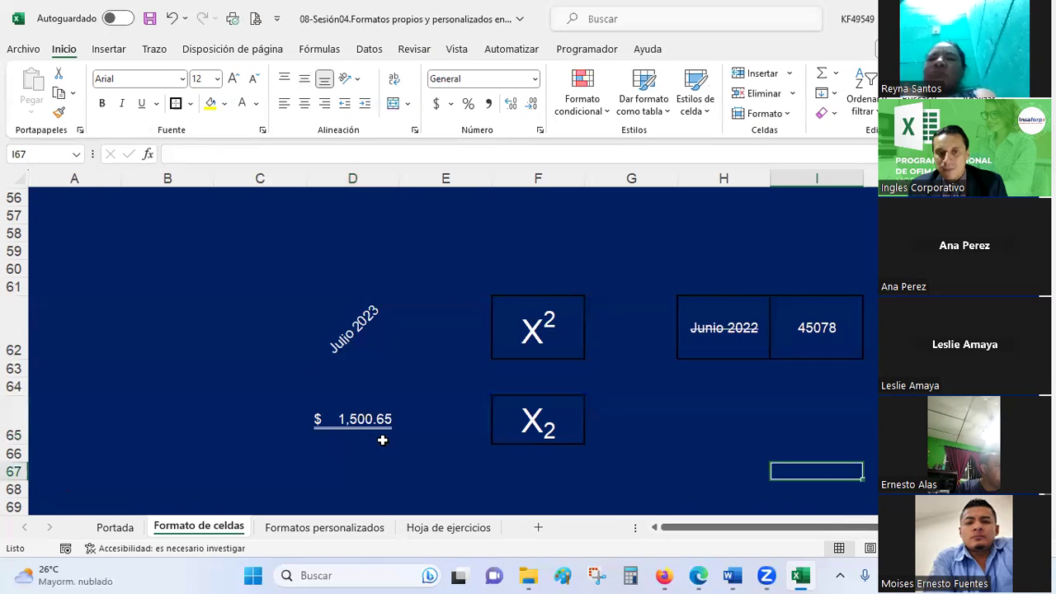
pyautogui.click(352, 436)
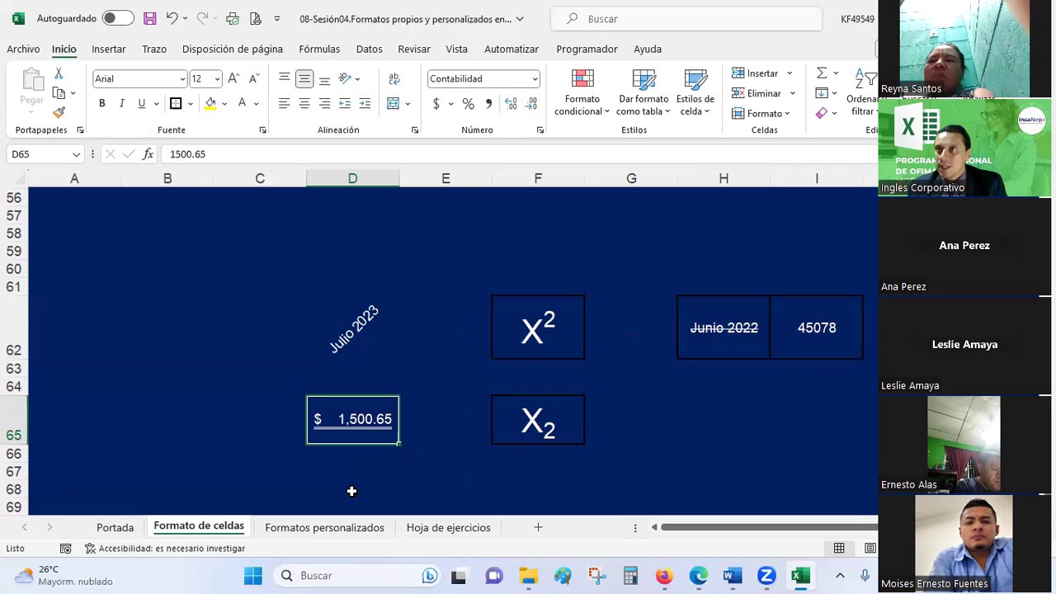
pyautogui.click(352, 491)
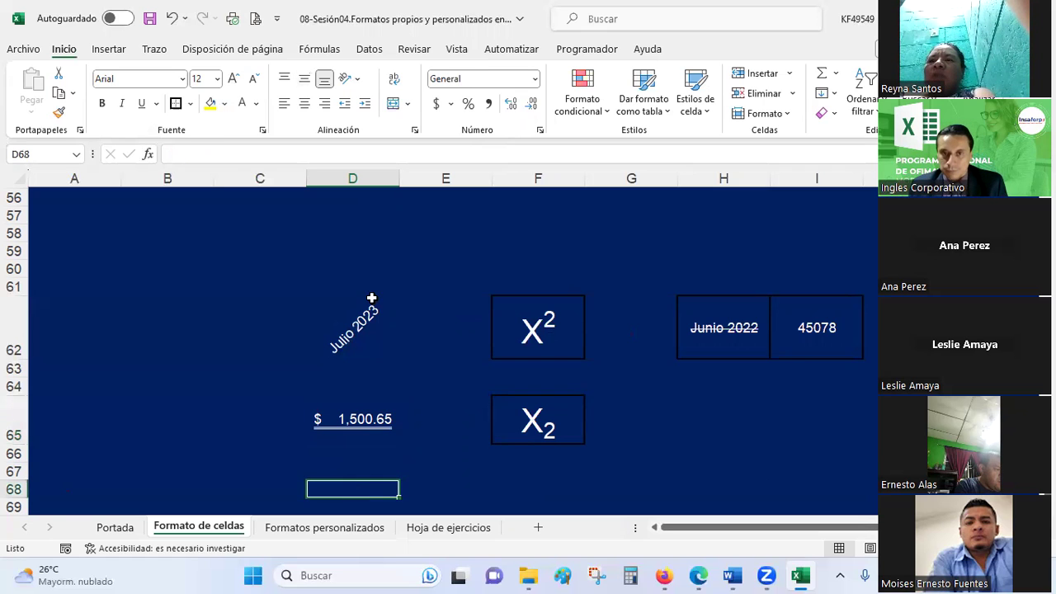
pyautogui.click(539, 130)
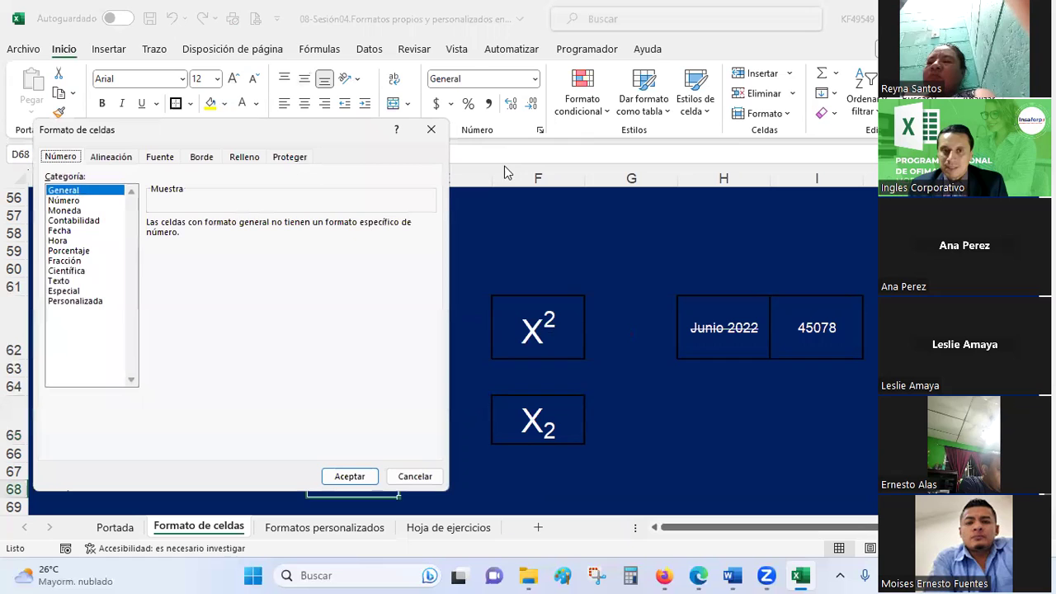
pyautogui.click(160, 156)
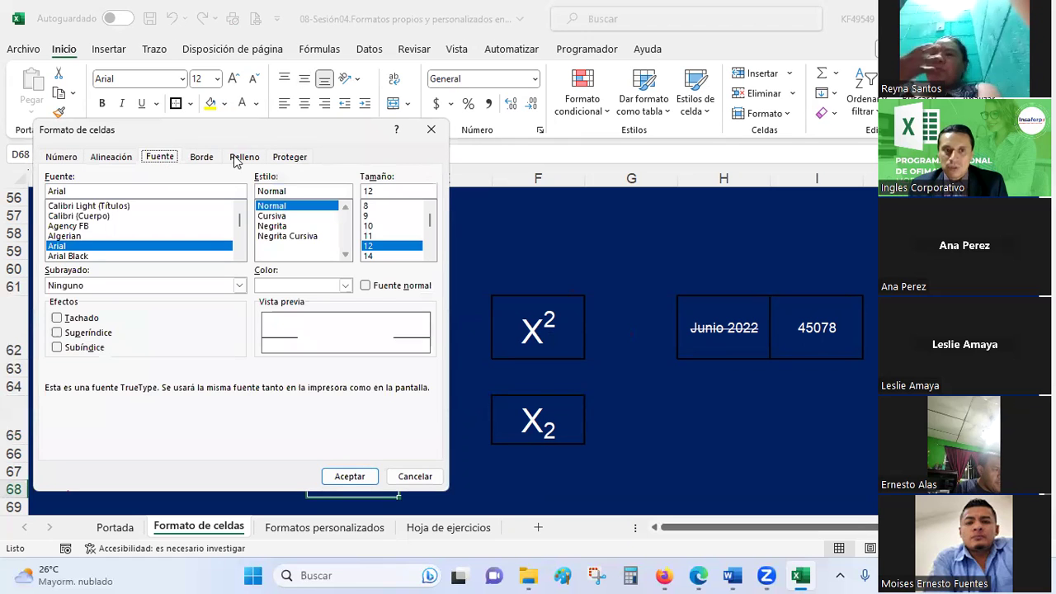
pyautogui.click(205, 159)
pyautogui.moveTo(347, 127); pyautogui.dragTo(889, 59)
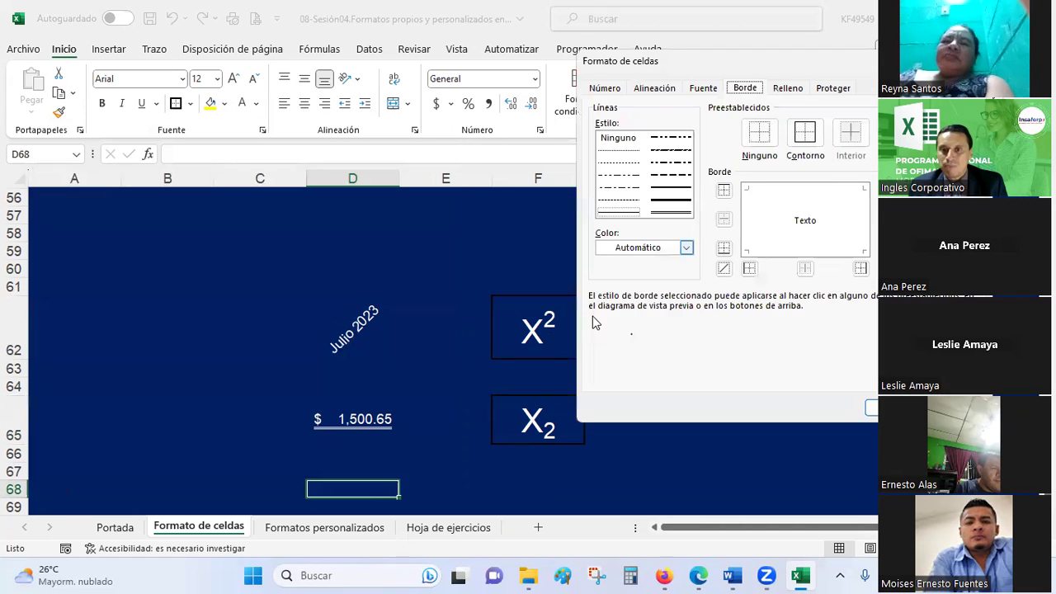
pyautogui.press('Escape')
# - Set the border colour for F62 to red in the Borde settings
pyautogui.click(538, 334)
pyautogui.rightClick(538, 330)
pyautogui.click(606, 403)
pyautogui.moveTo(651, 176); pyautogui.dragTo(830, 65)
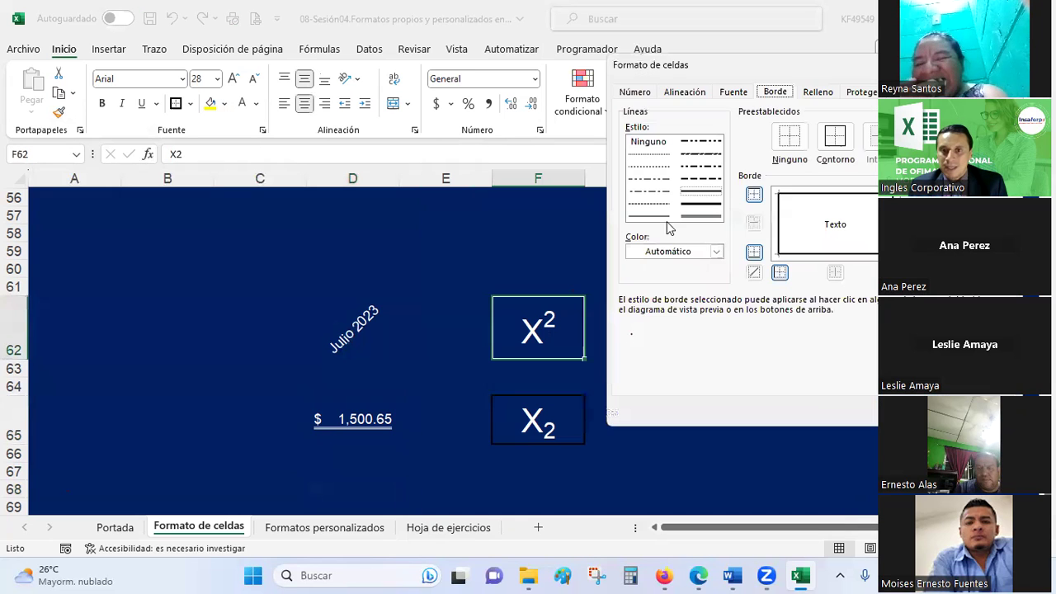
pyautogui.click(716, 251)
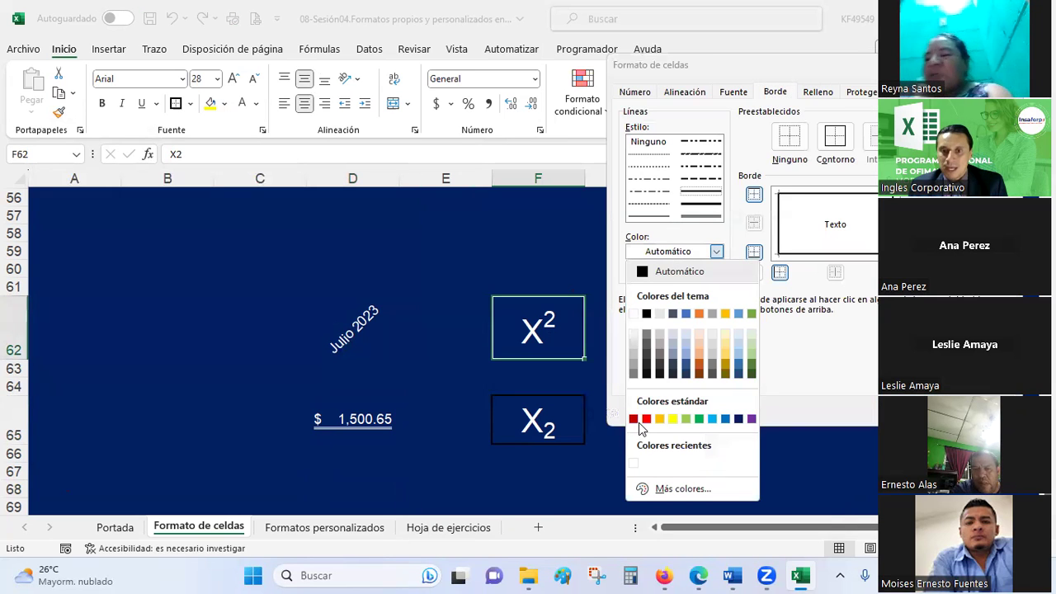
pyautogui.click(633, 313)
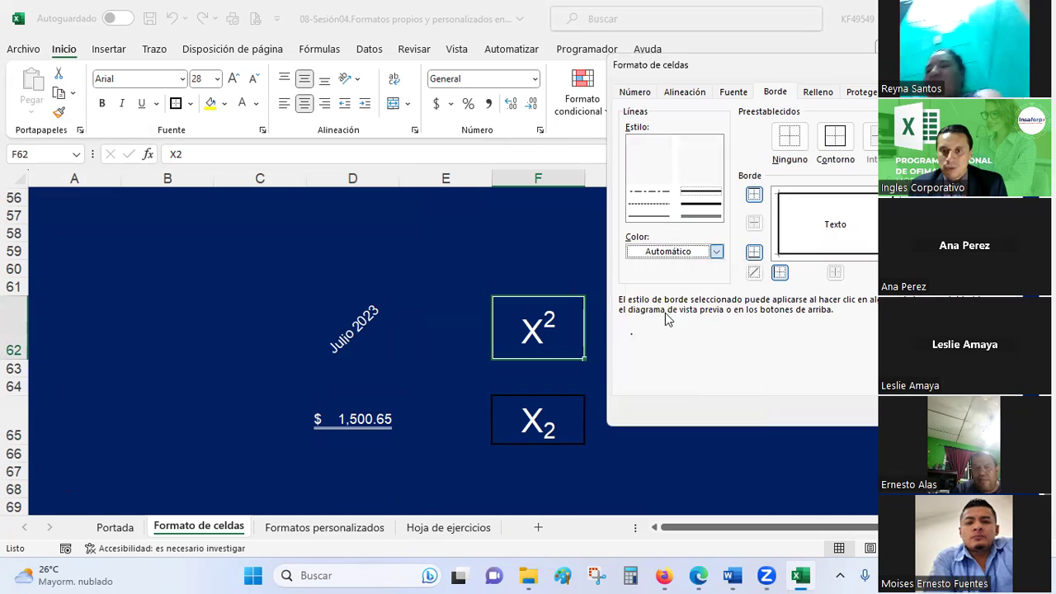
pyautogui.click(693, 254)
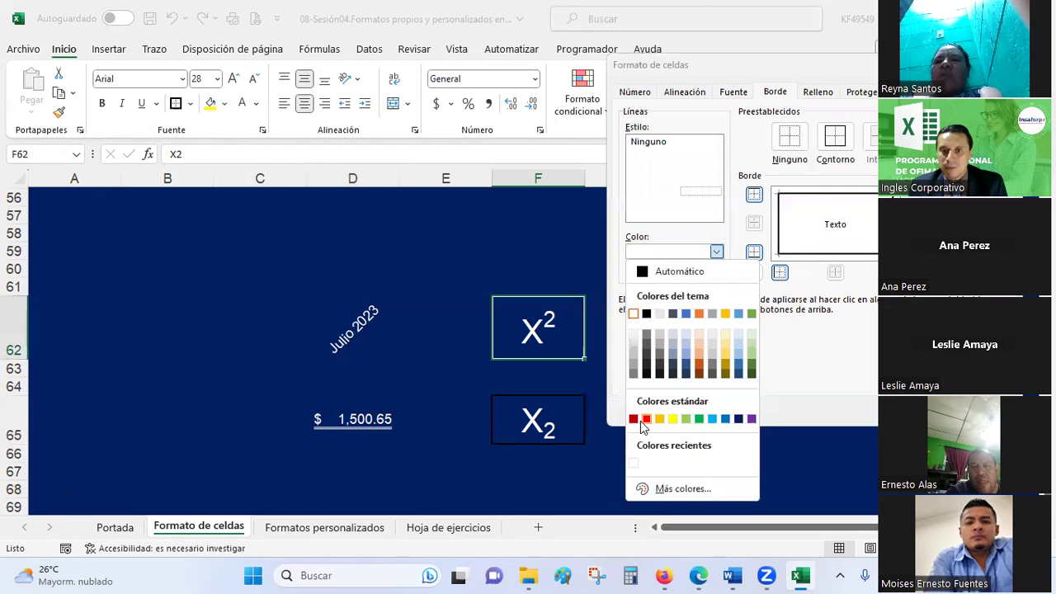
pyautogui.click(645, 419)
# - Add red double-line top, left and bottom edges plus a diagonal line to F62
pyautogui.click(700, 204)
pyautogui.click(697, 216)
pyautogui.click(800, 194)
pyautogui.click(779, 216)
pyautogui.click(804, 254)
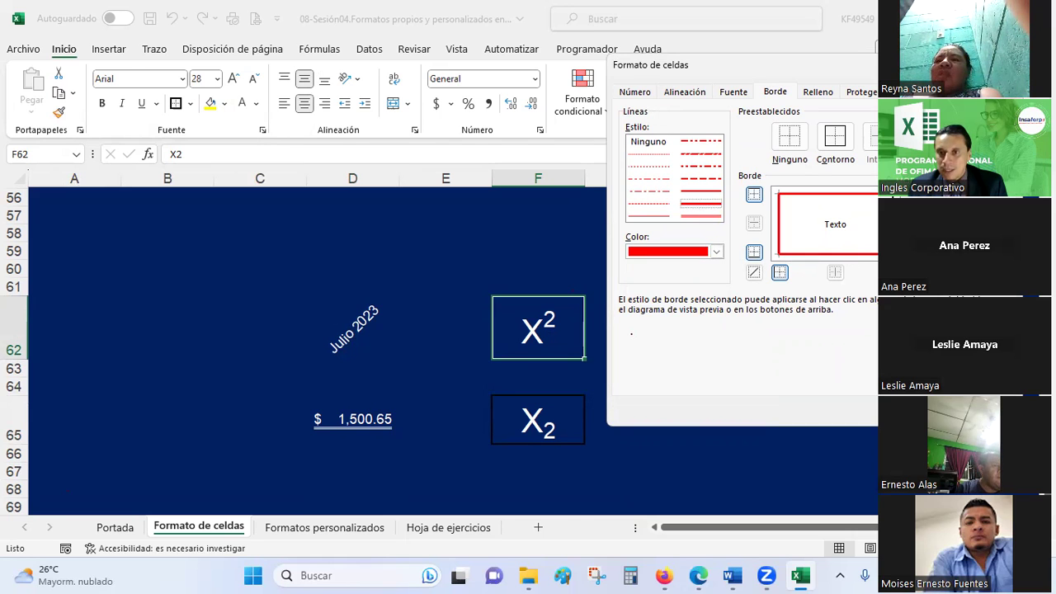
pyautogui.click(873, 223)
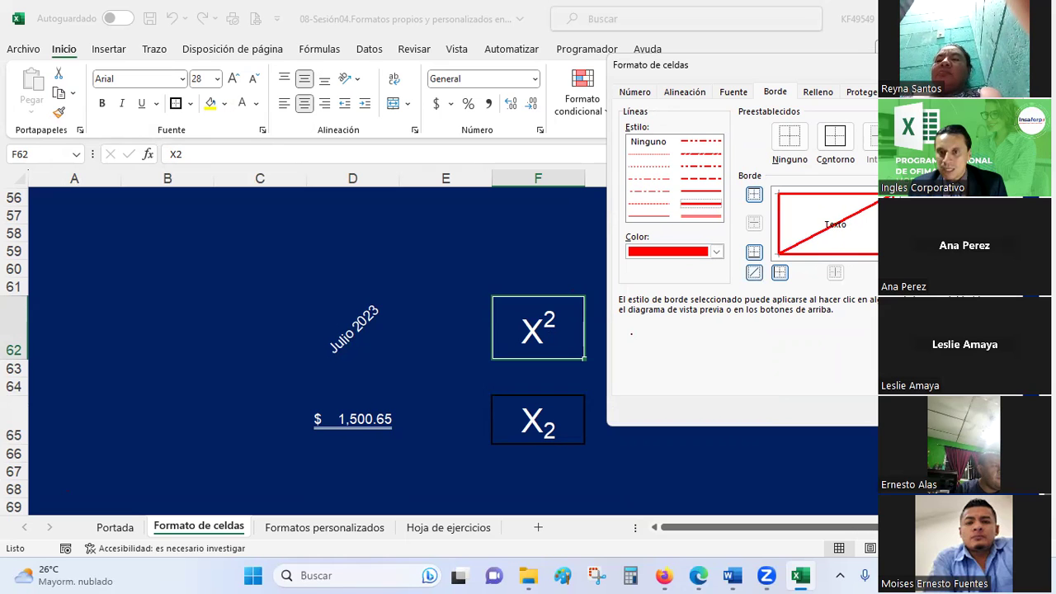
pyautogui.press('Return')
pyautogui.click(792, 456)
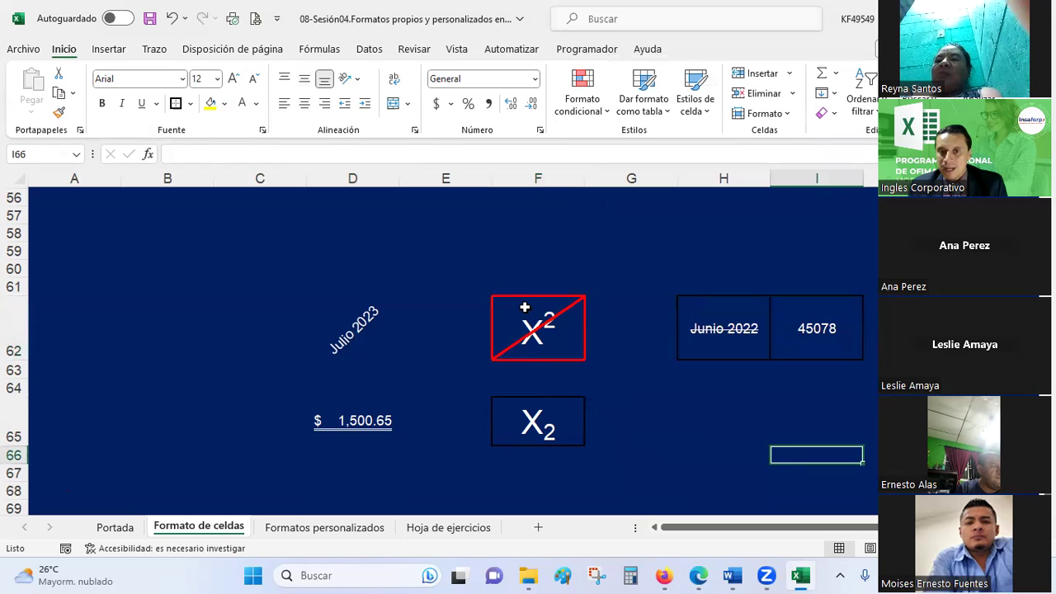
# - Browse the ribbon's border options without choosing one, then reopen F62's cell formatting
pyautogui.click(514, 336)
pyautogui.click(620, 333)
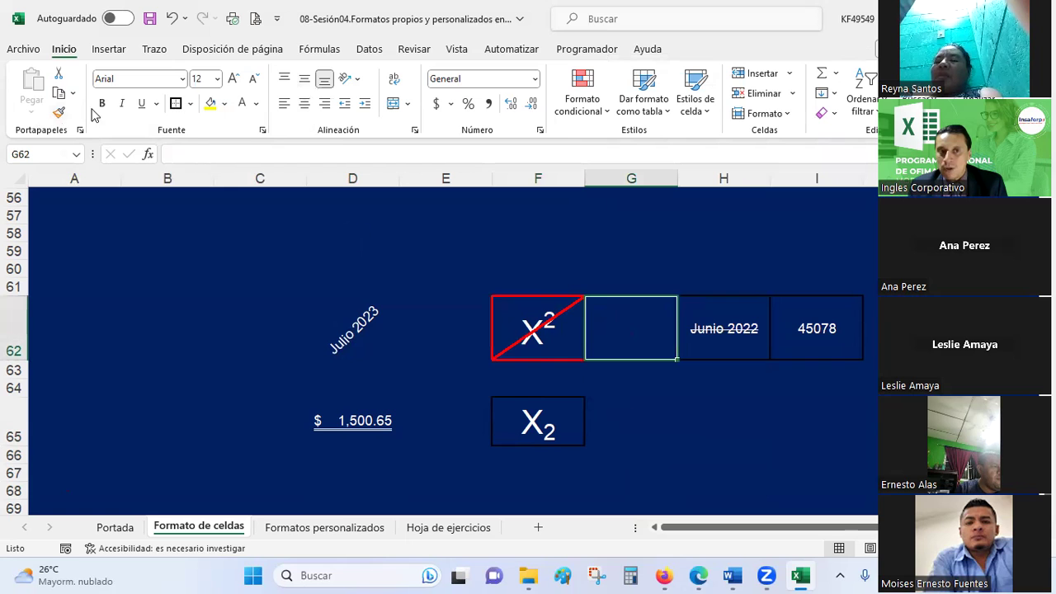
pyautogui.click(190, 104)
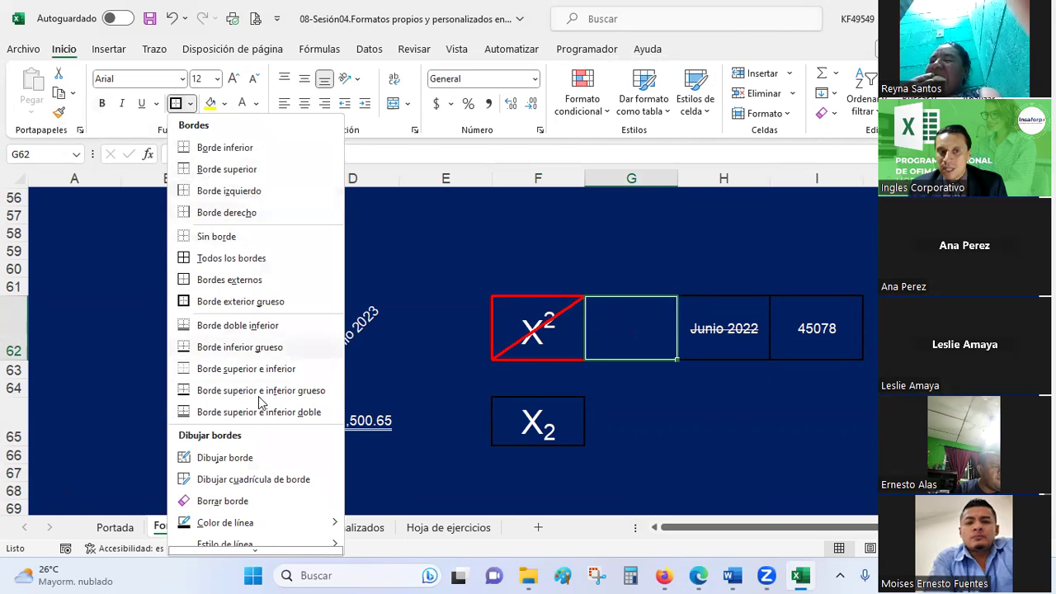
pyautogui.click(648, 284)
pyautogui.click(646, 275)
pyautogui.click(574, 310)
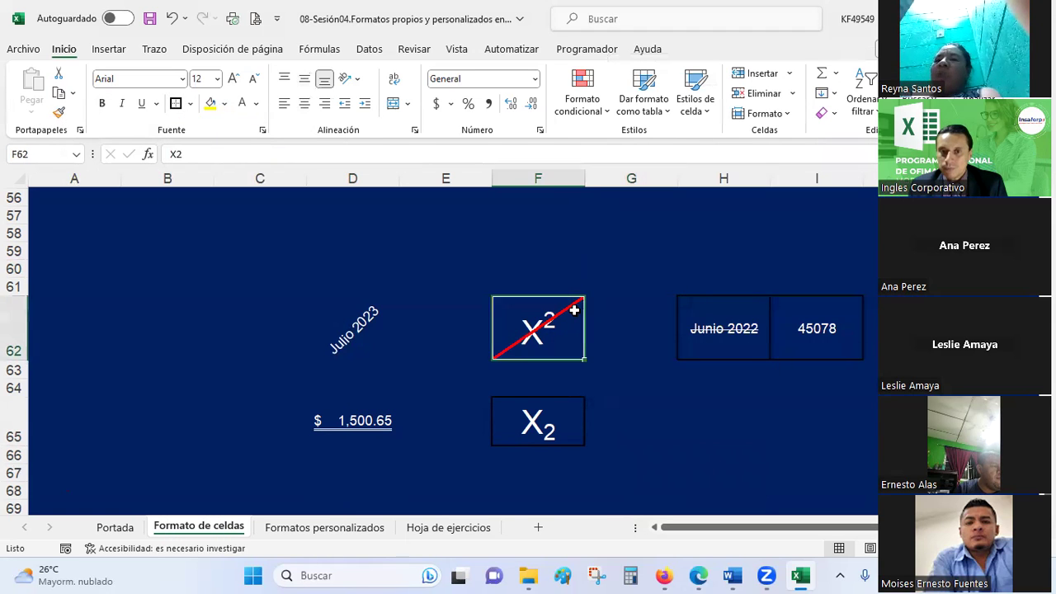
pyautogui.hotkey('ctrl', '1')
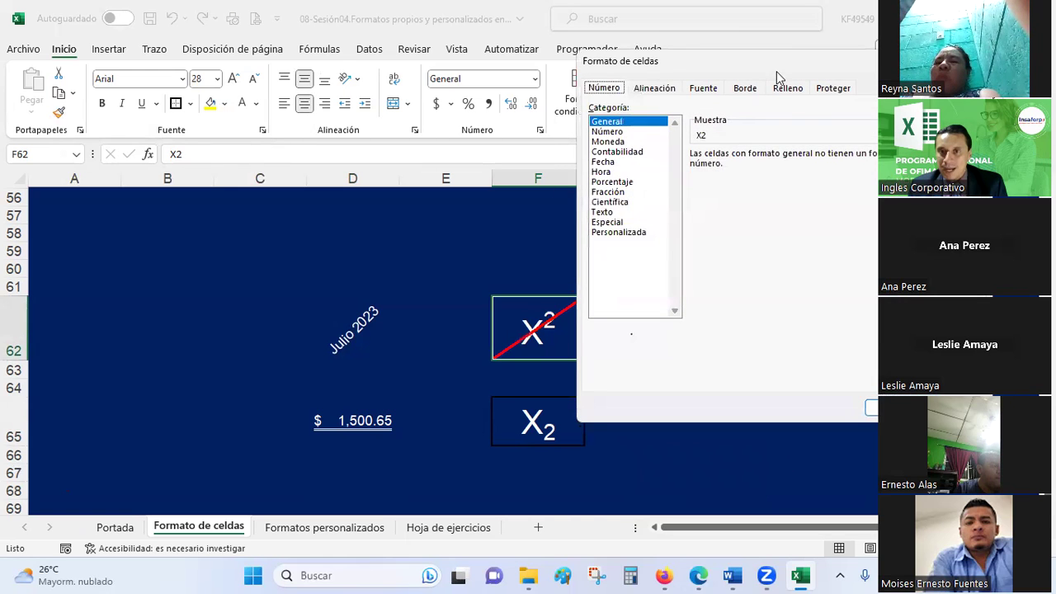
# - Fill F62 with a gold background colour
pyautogui.click(785, 88)
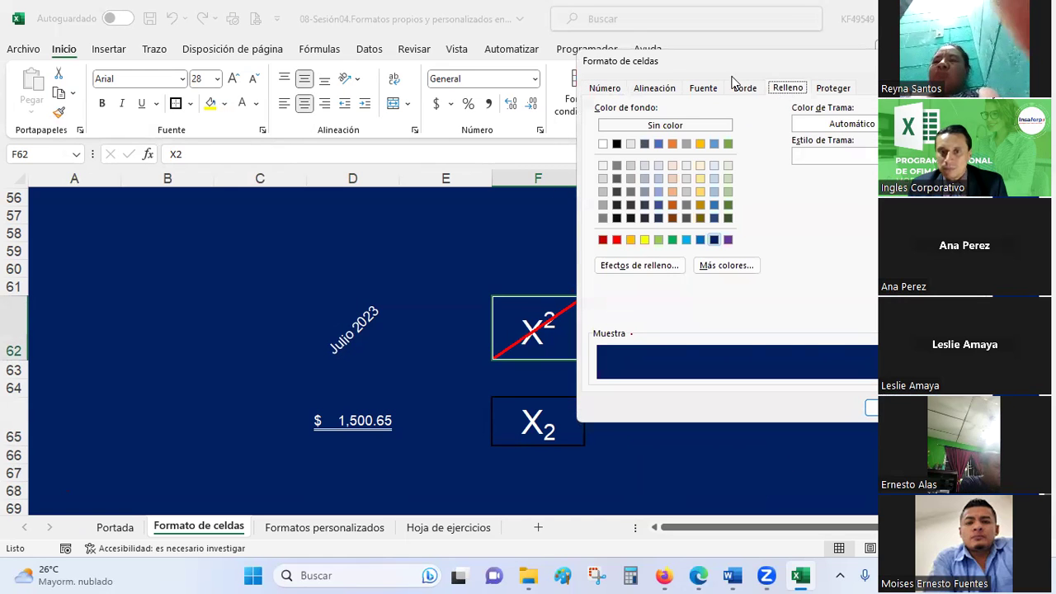
pyautogui.moveTo(731, 63); pyautogui.dragTo(195, 157)
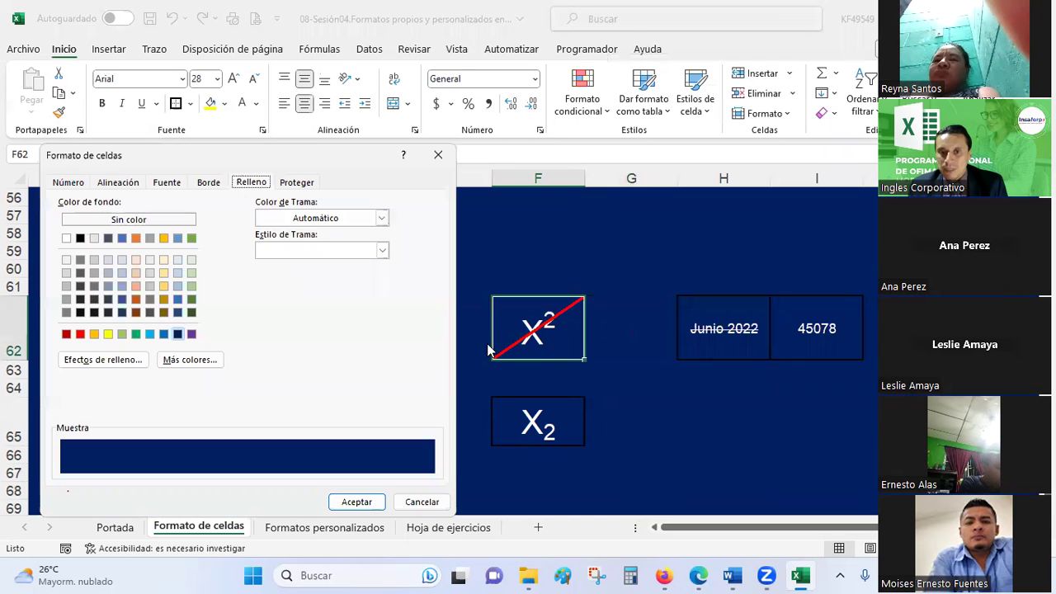
pyautogui.click(94, 333)
pyautogui.click(356, 503)
pyautogui.click(637, 422)
# - Add a thin grid Estilo de Trama over F62's gold fill
pyautogui.click(575, 327)
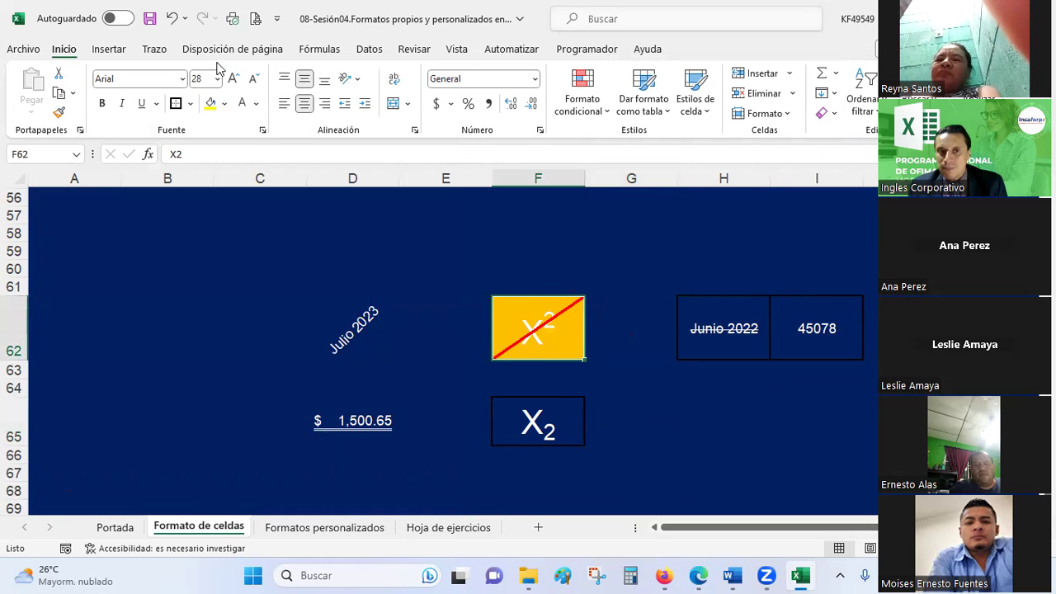
pyautogui.click(541, 131)
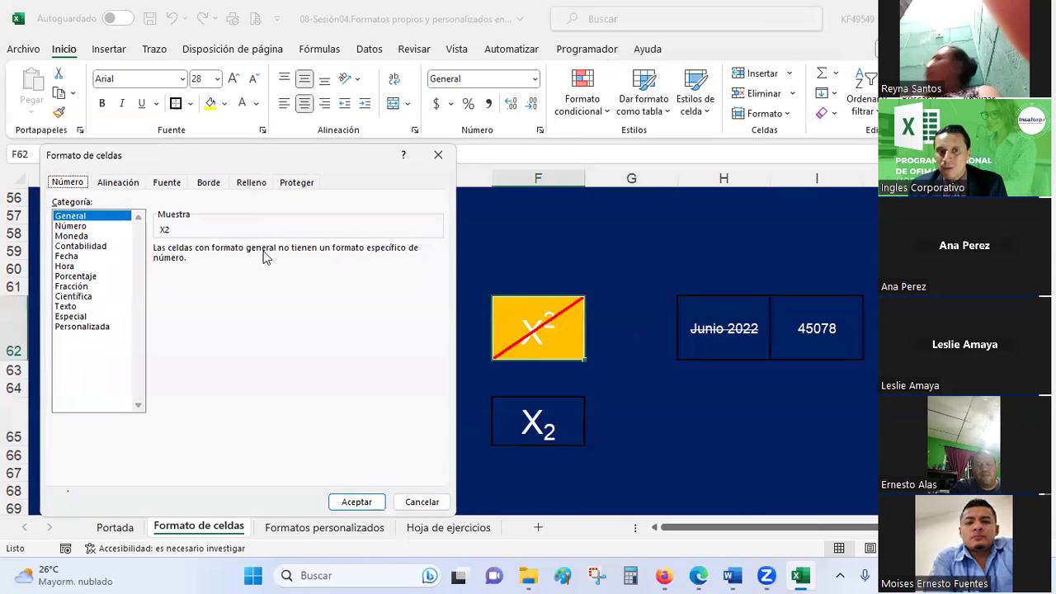
pyautogui.click(250, 181)
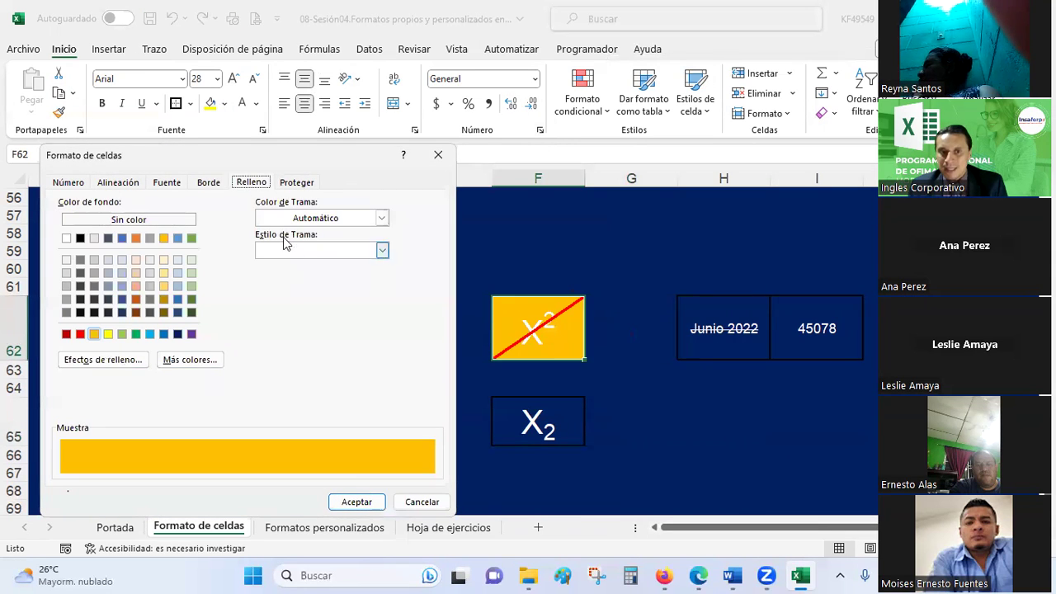
pyautogui.click(382, 250)
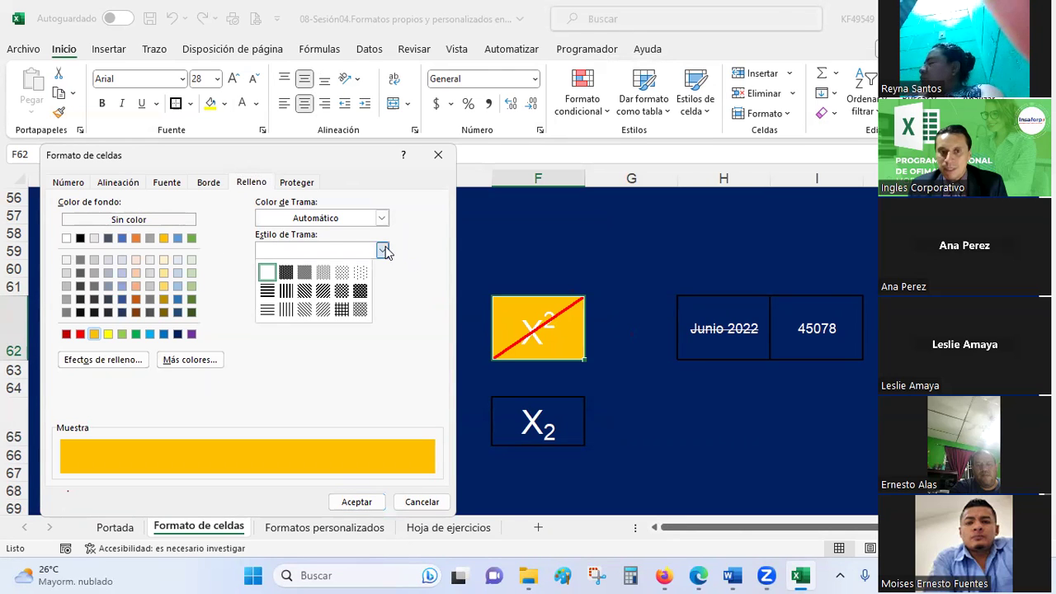
pyautogui.click(342, 308)
pyautogui.click(356, 503)
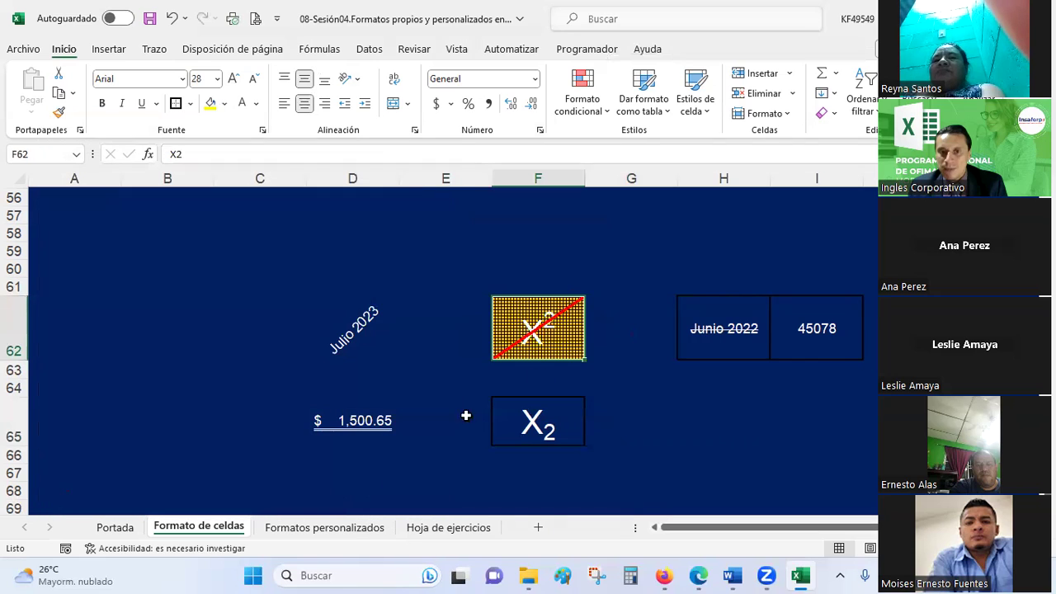
pyautogui.click(617, 367)
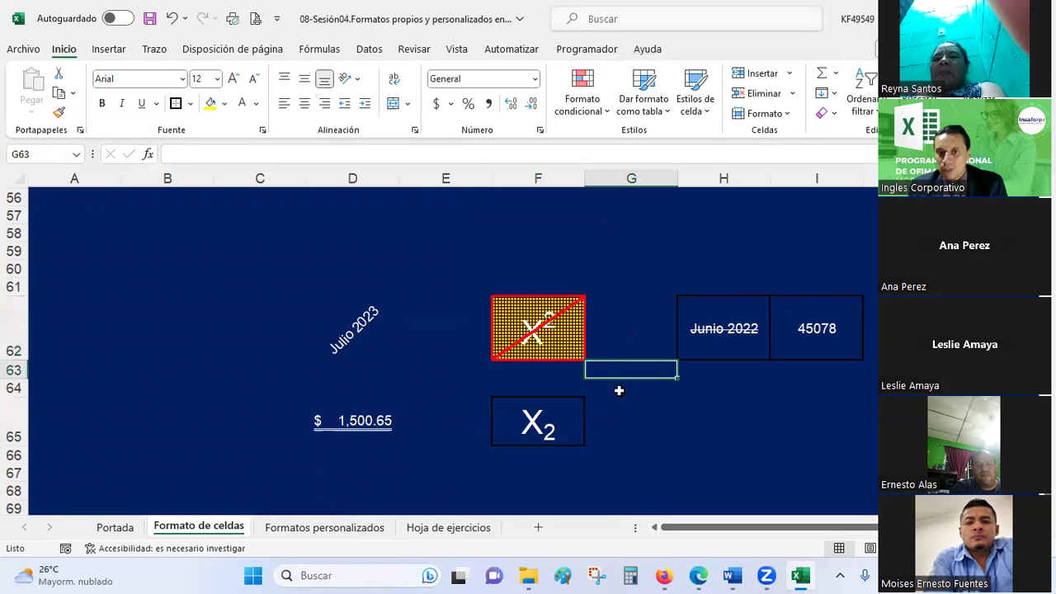
pyautogui.click(190, 103)
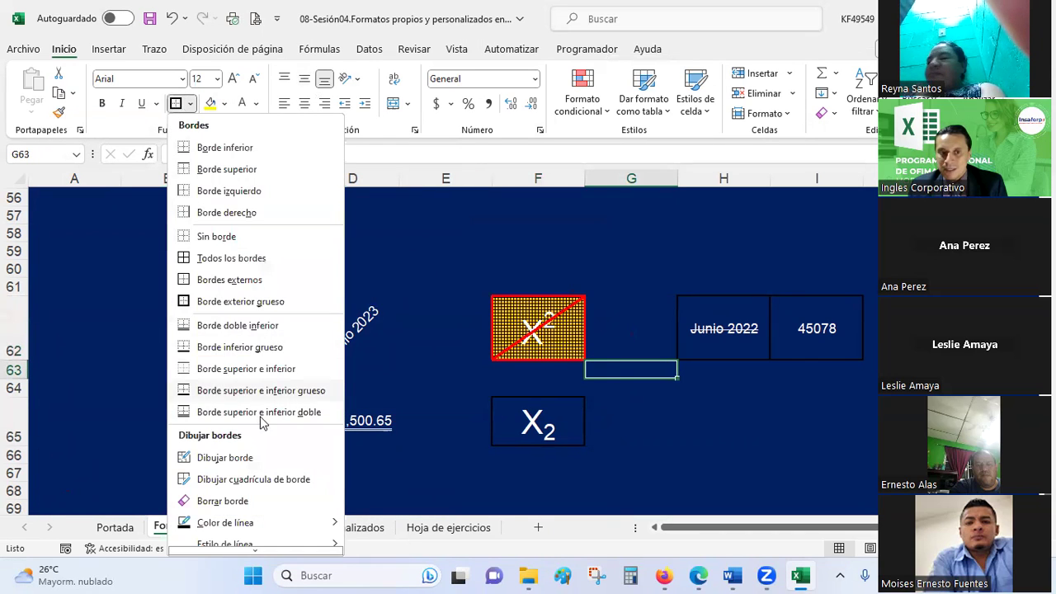
pyautogui.moveTo(269, 528)
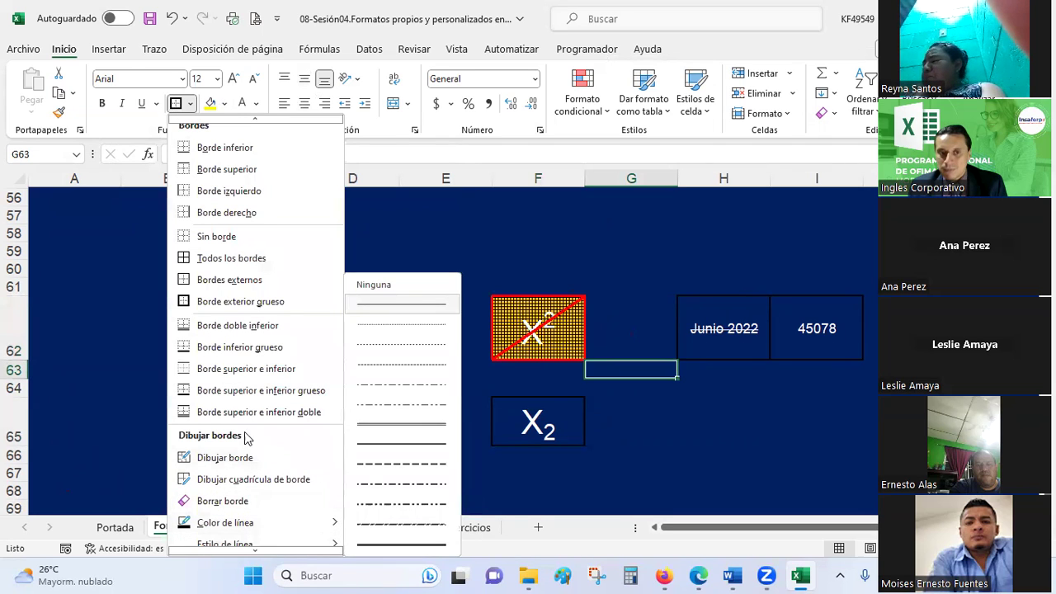
pyautogui.scroll(-1, 246, 462)
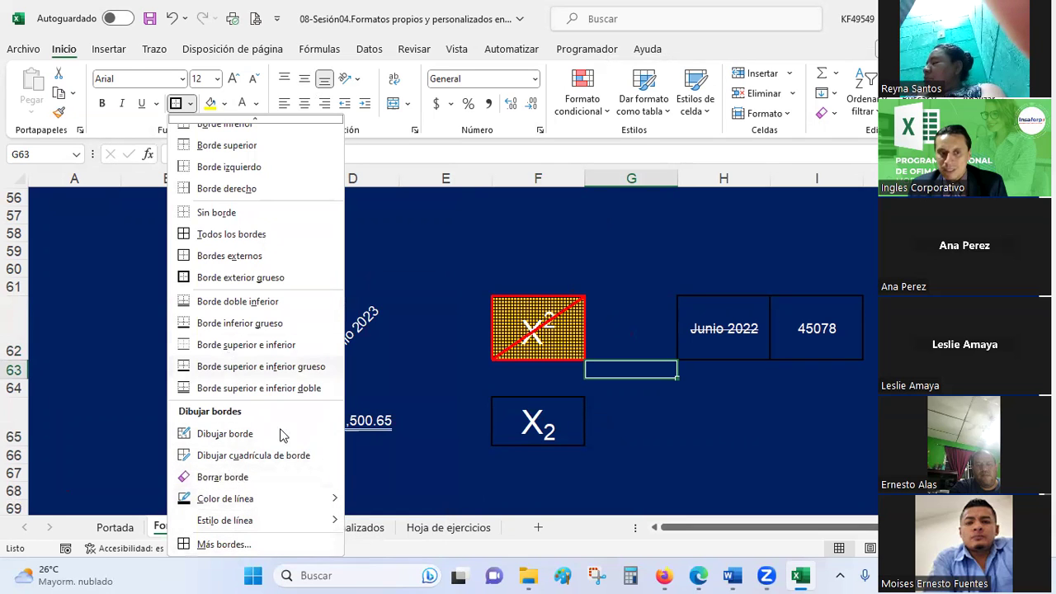
pyautogui.scroll(1, 280, 446)
pyautogui.click(554, 234)
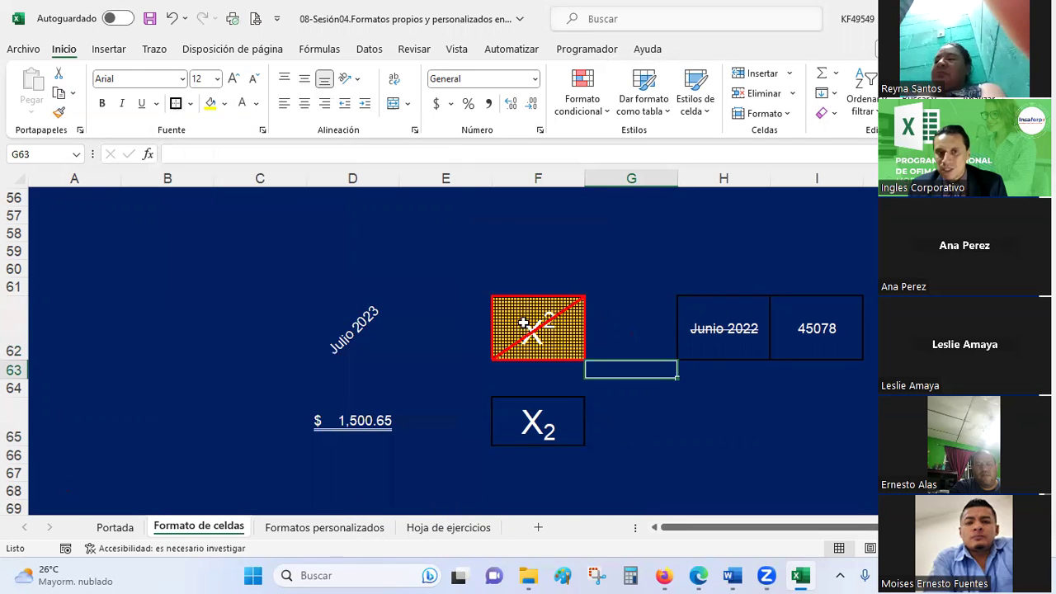
pyautogui.click(538, 130)
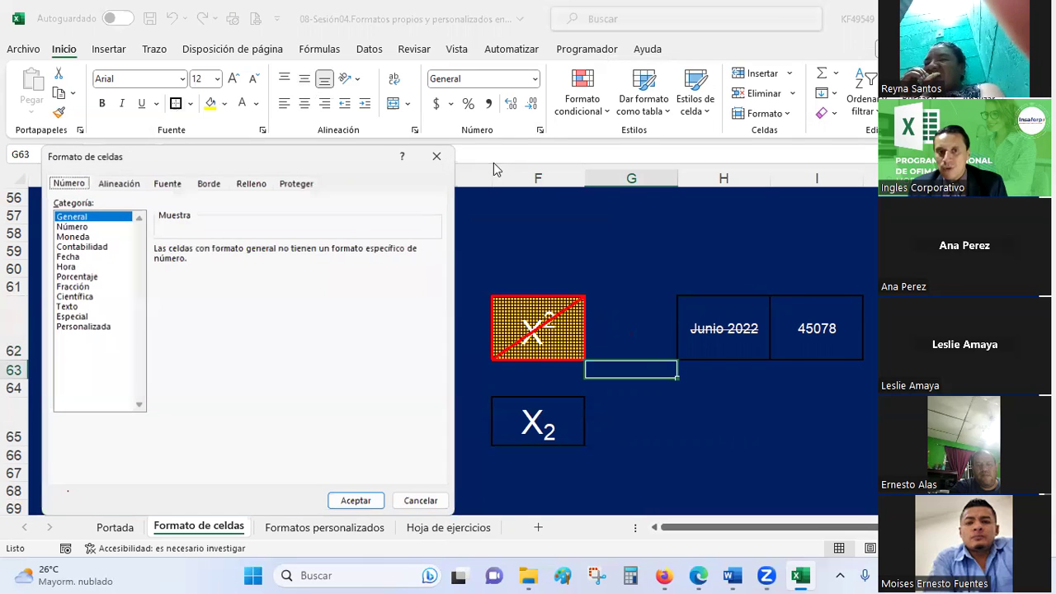
pyautogui.click(252, 182)
pyautogui.click(291, 184)
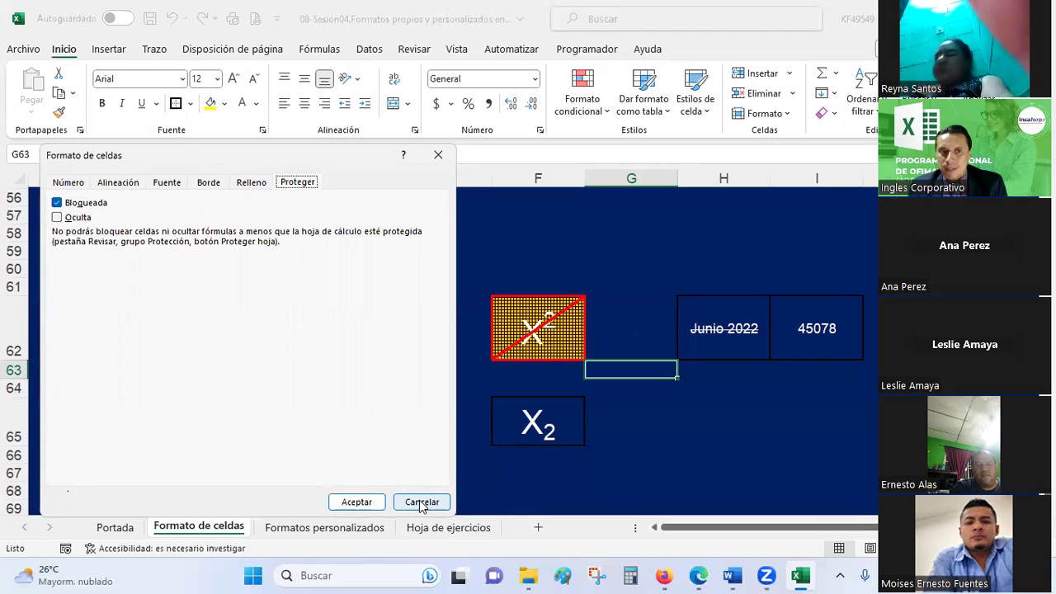
pyautogui.click(419, 503)
pyautogui.click(555, 259)
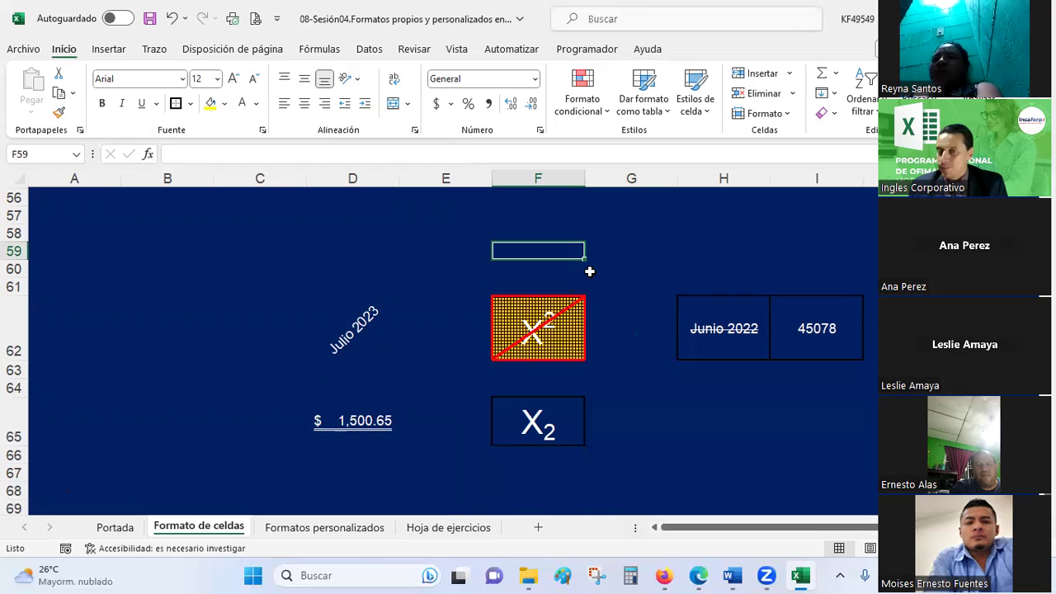
# - Enter 12525 in F59 and the date 28-6-23 in F60
pyautogui.click(540, 131)
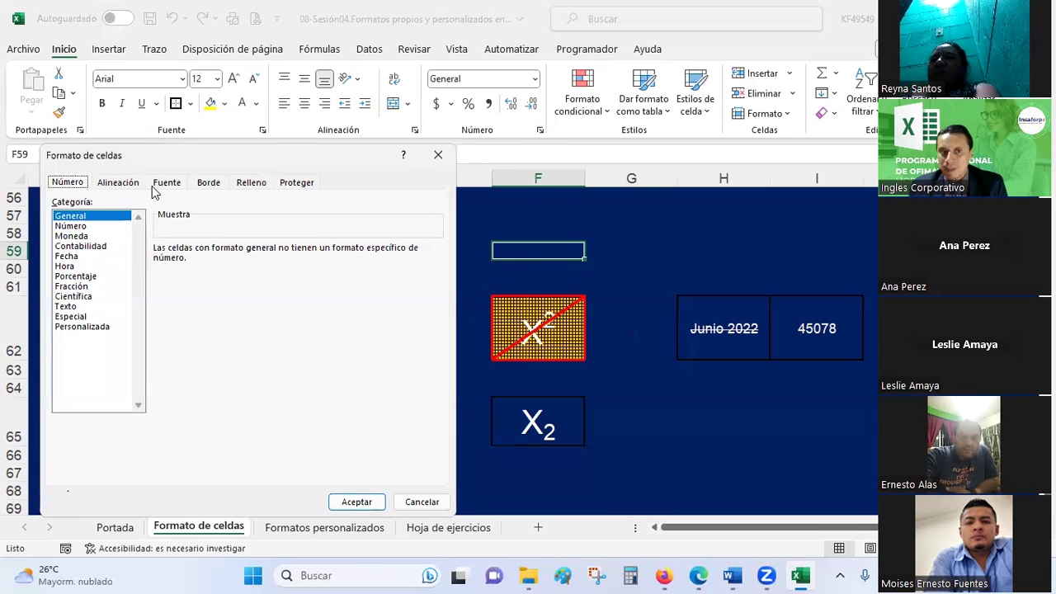
pyautogui.press('Escape')
pyautogui.click(664, 268)
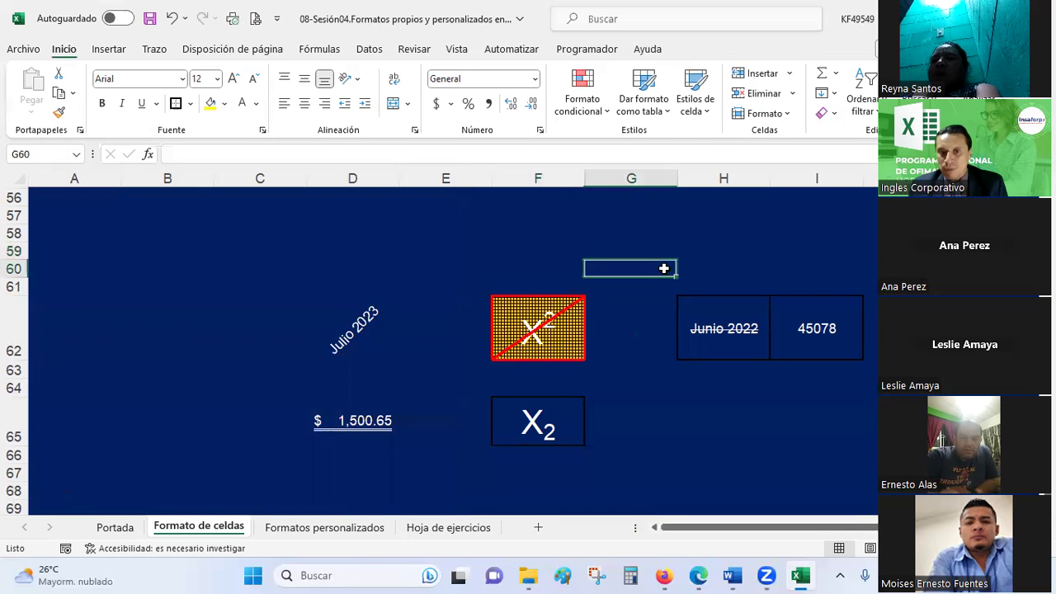
pyautogui.click(511, 250)
pyautogui.write('12525')
pyautogui.press('Return')
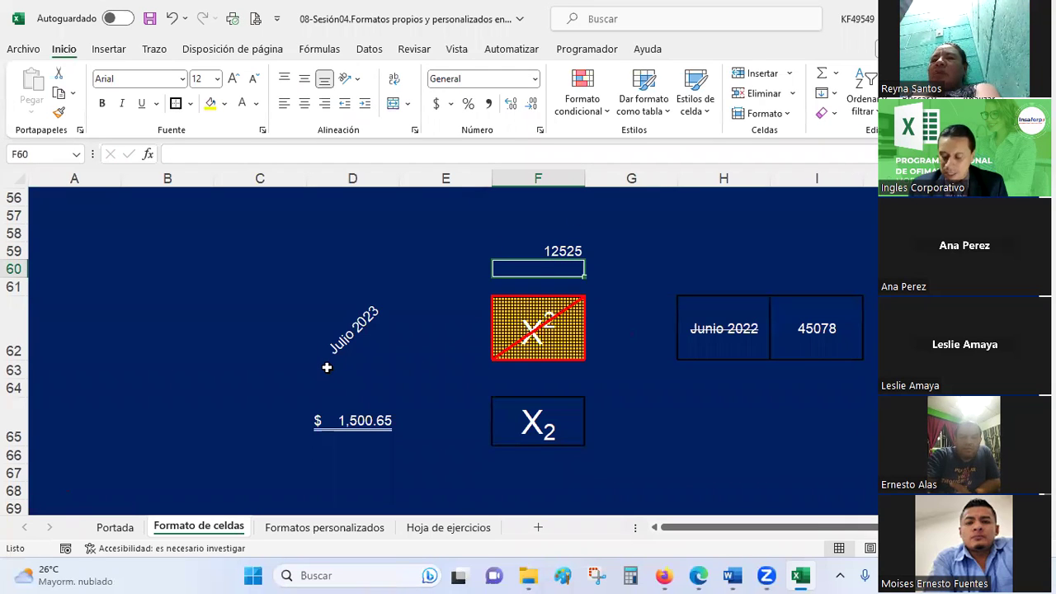
pyautogui.write('28-')
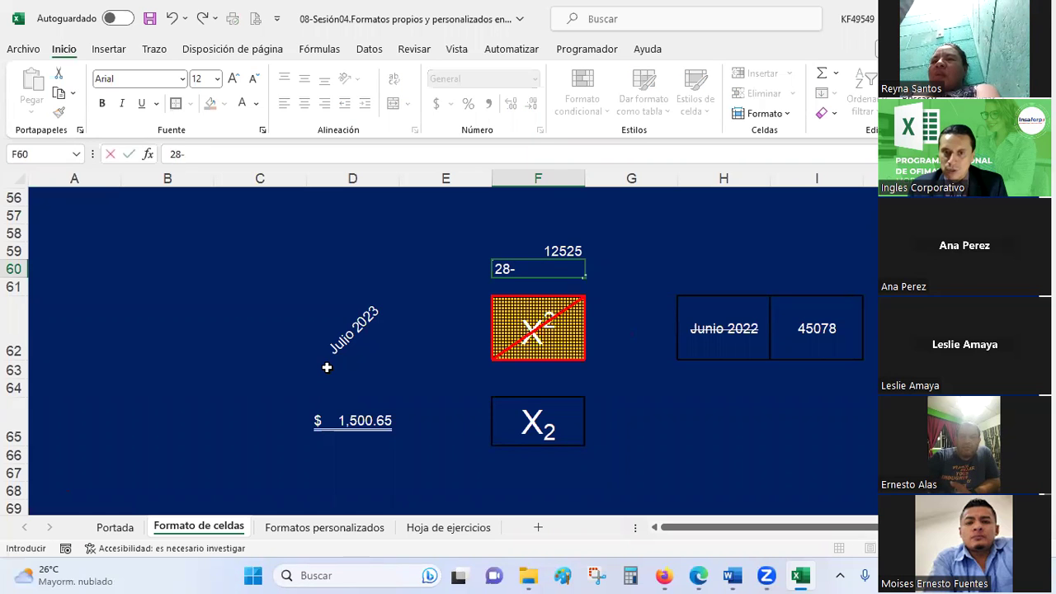
pyautogui.write('23')
pyautogui.press('Return')
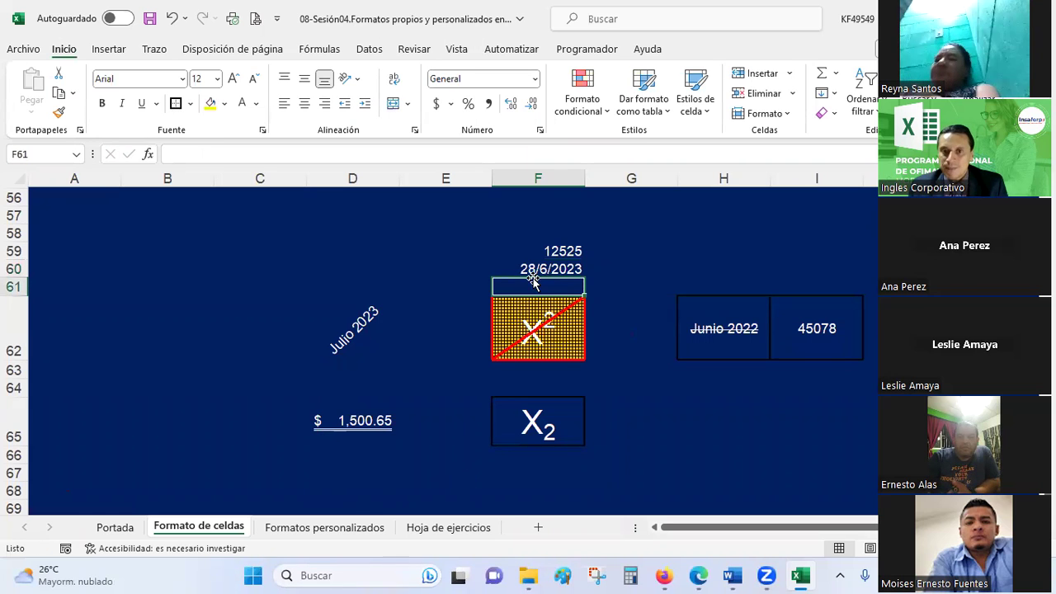
# - Preview F59 in Moneda format in Formato de celdas, then cancel without applying
pyautogui.click(537, 250)
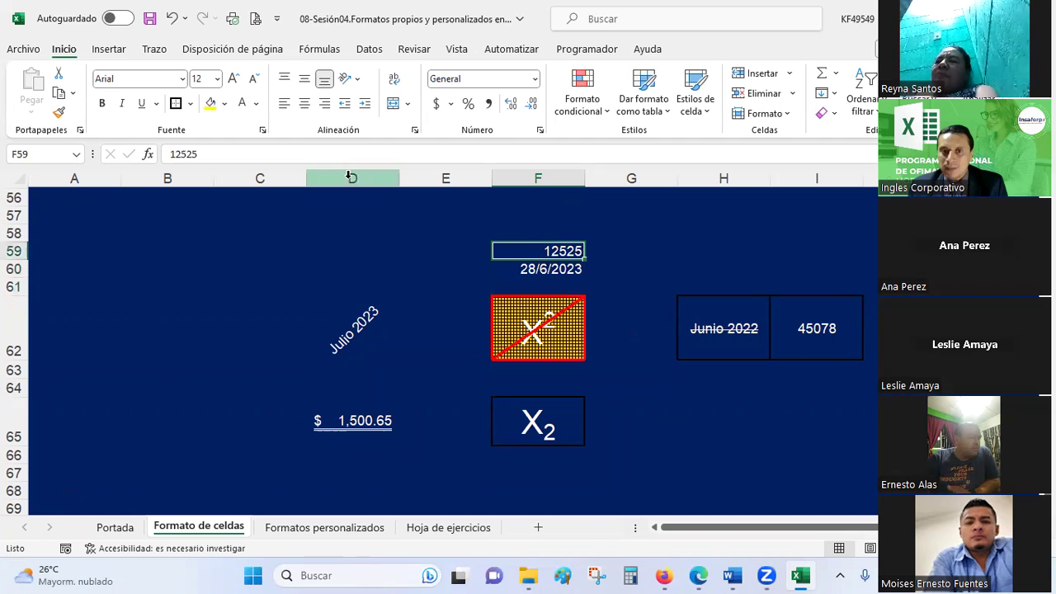
pyautogui.hotkey('ctrl', '1')
pyautogui.click(71, 225)
pyautogui.click(71, 235)
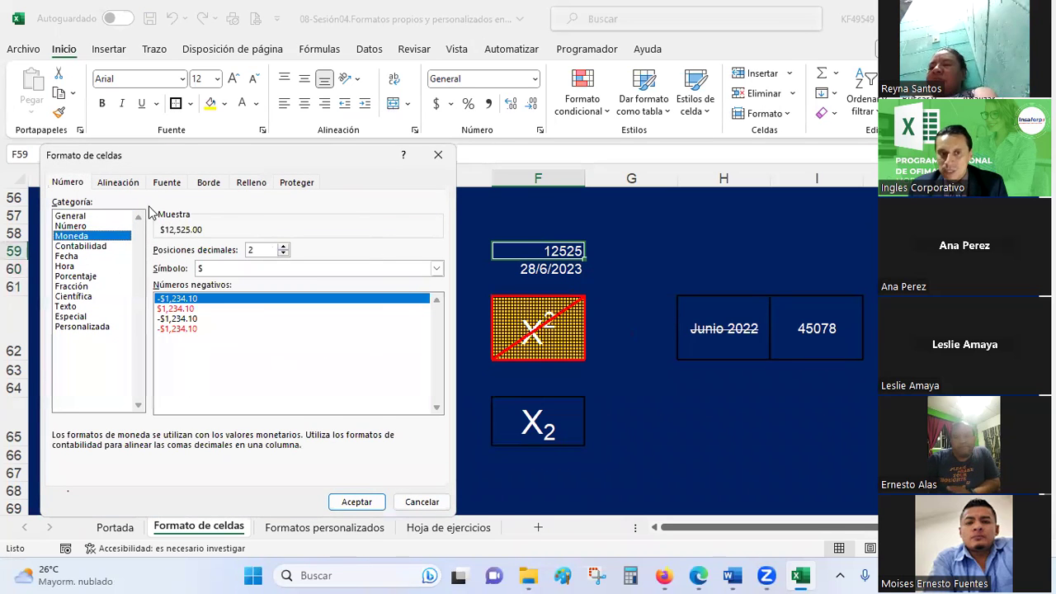
pyautogui.click(121, 183)
pyautogui.click(175, 184)
pyautogui.click(216, 183)
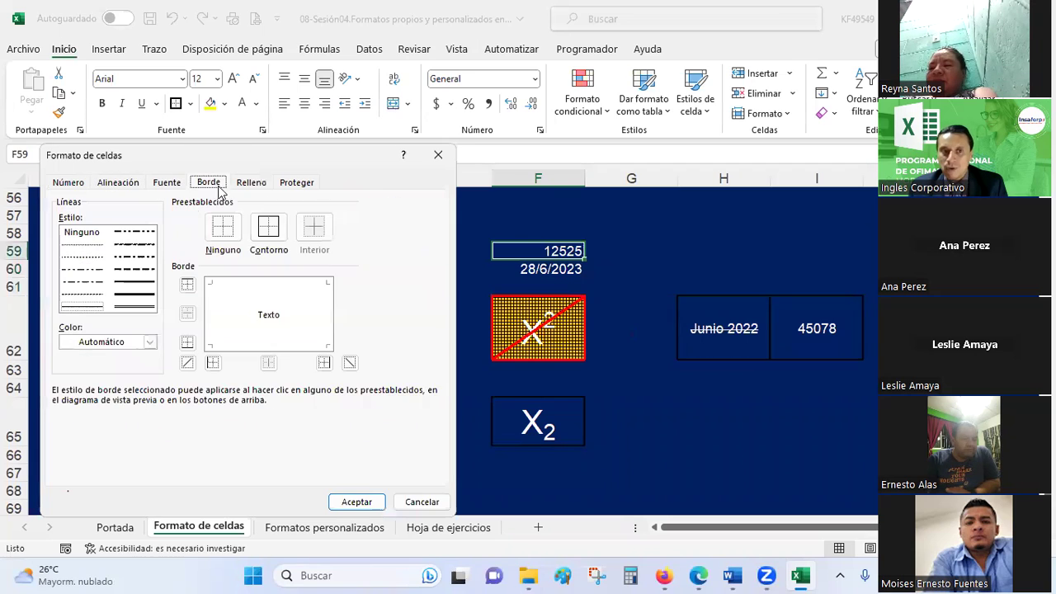
pyautogui.press('Escape')
pyautogui.click(644, 289)
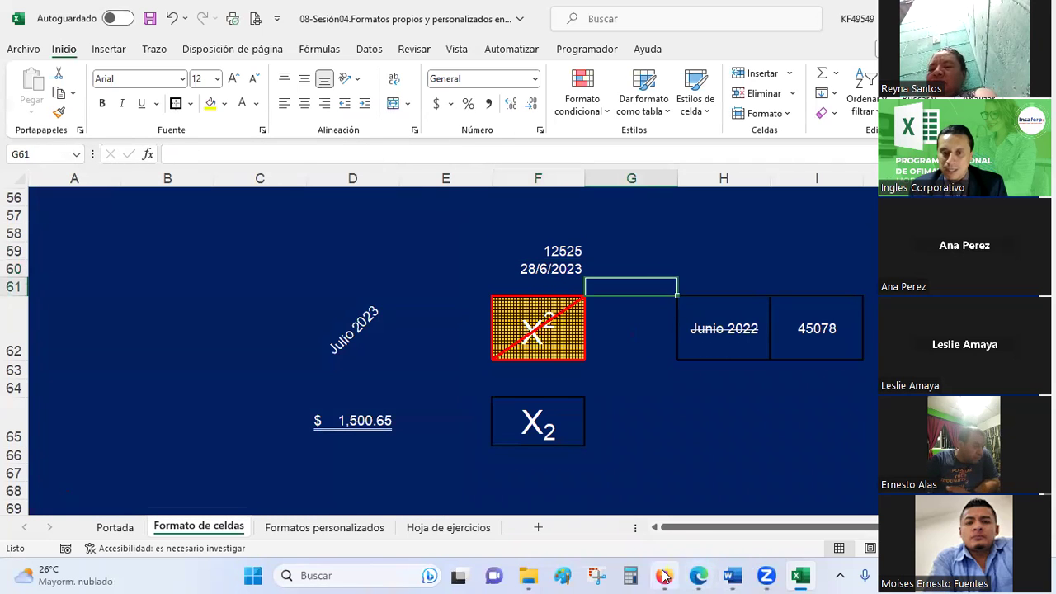
pyautogui.click(664, 575)
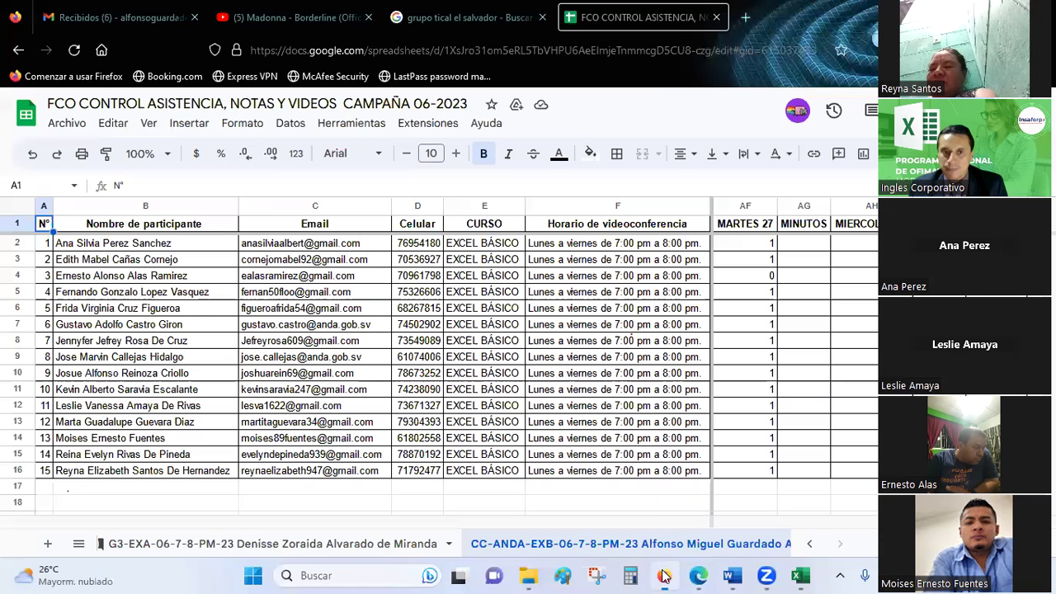
# - Record attendance 1 in AH2, AH4, AH5 and AH6
pyautogui.click(859, 245)
pyautogui.moveTo(298, 358)
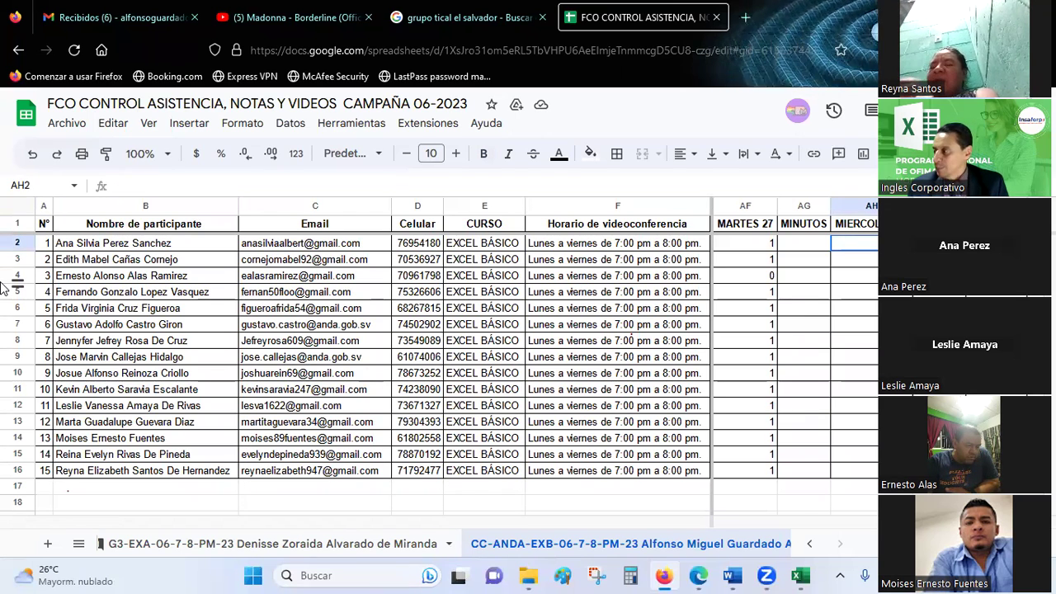
pyautogui.write('1')
pyautogui.press('Return')
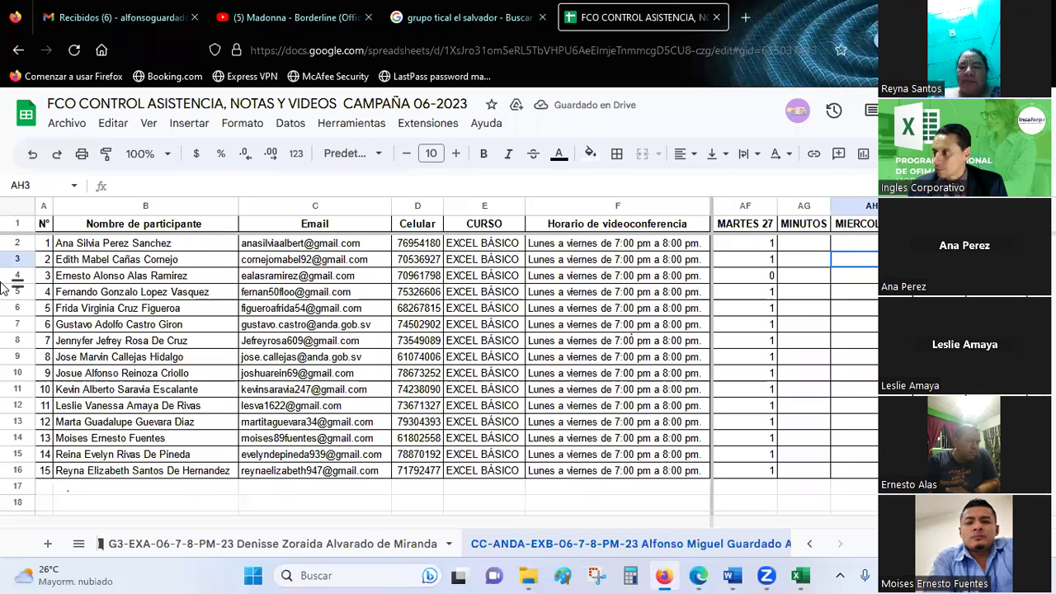
pyautogui.write('1')
pyautogui.press('Return')
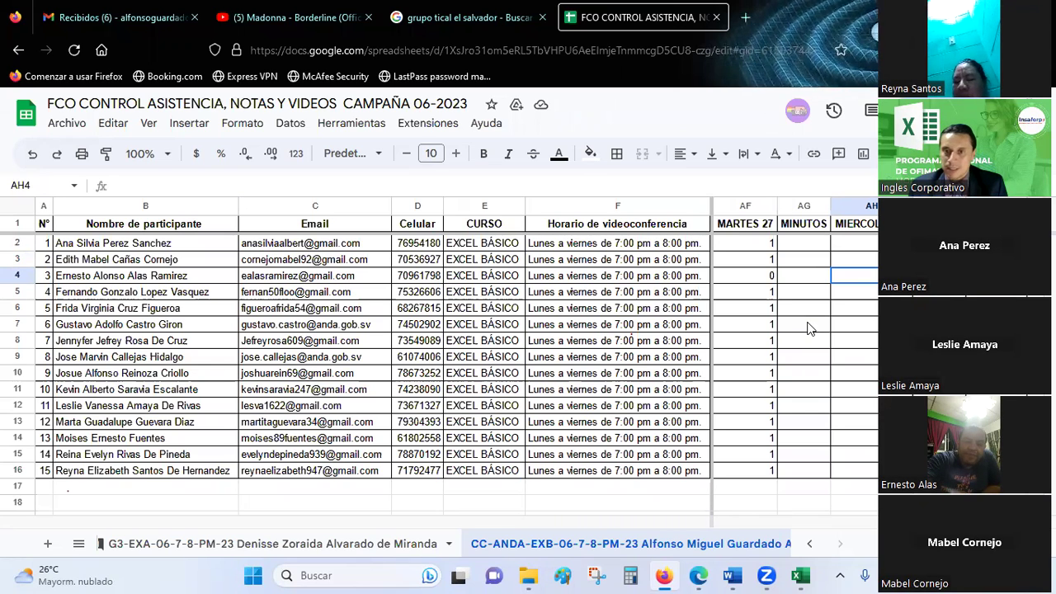
pyautogui.write('1')
pyautogui.press('Return')
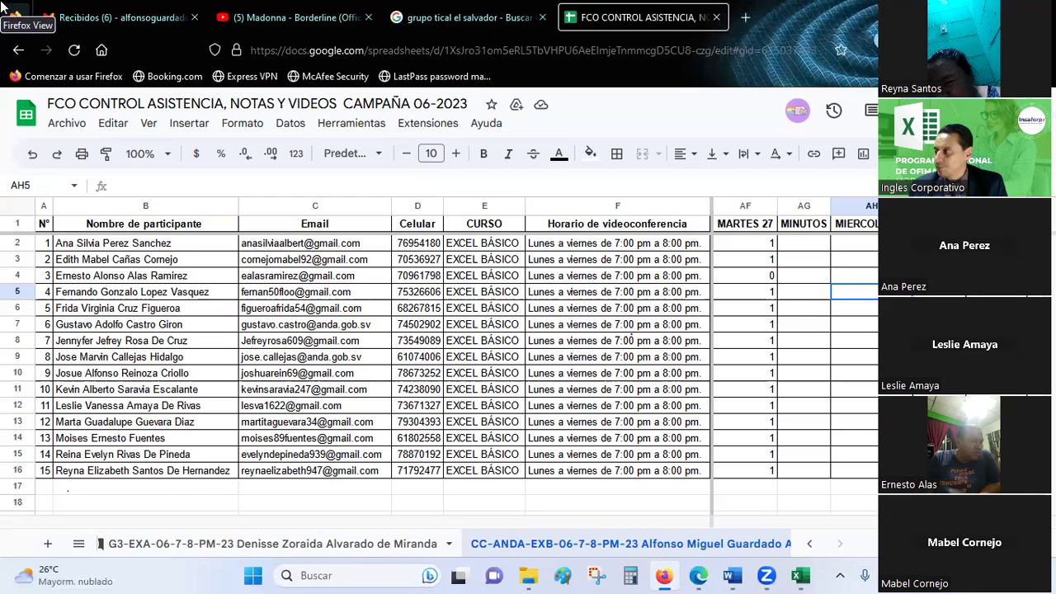
pyautogui.write('1')
pyautogui.press('Return')
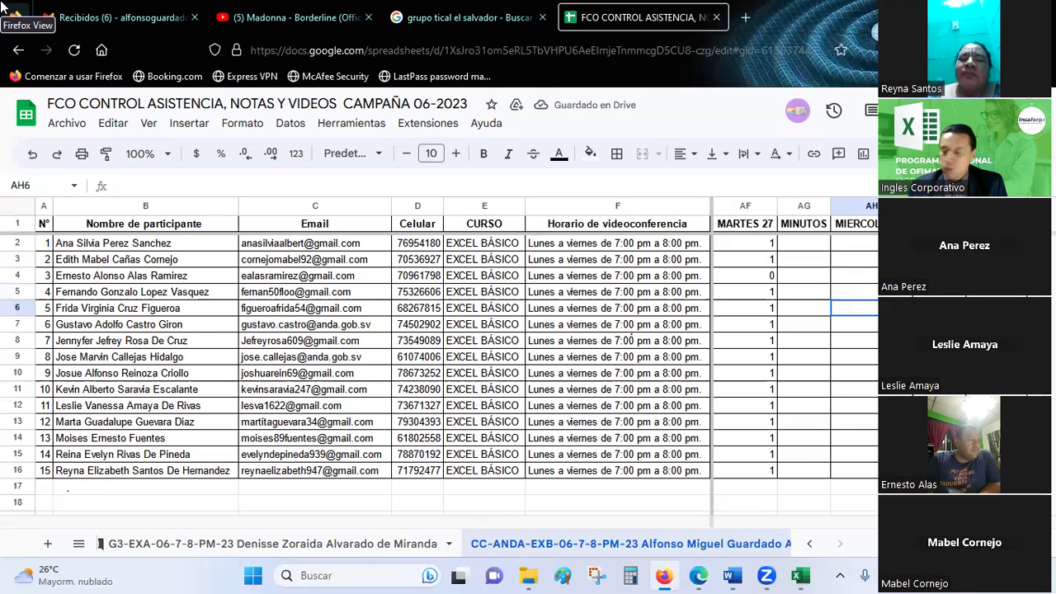
pyautogui.write('1')
pyautogui.press('Return')
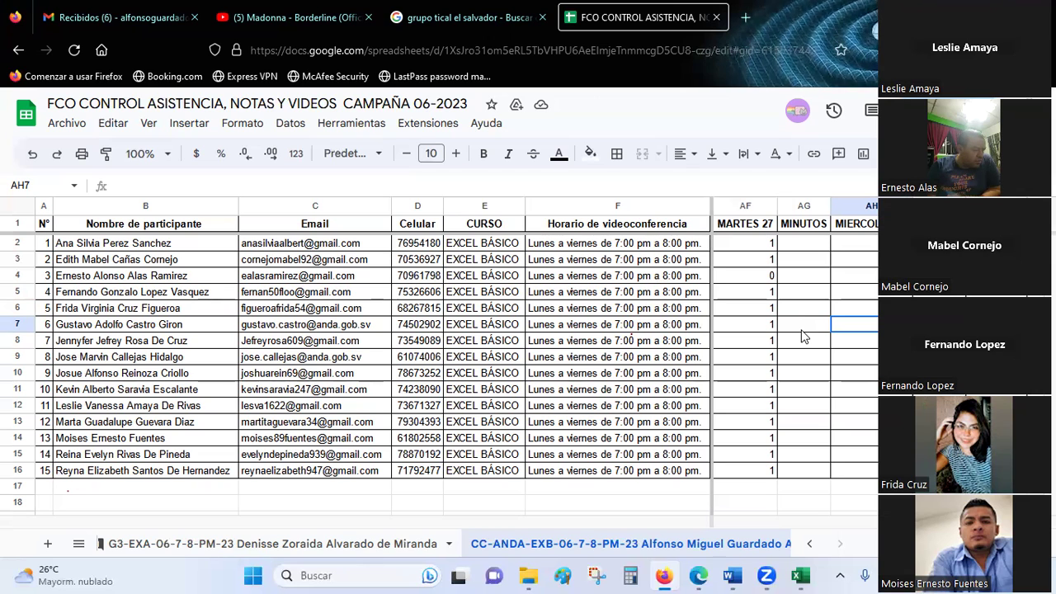
# - Record attendance 1 in AH7, AH9 and AH10
pyautogui.write('1')
pyautogui.press('Return')
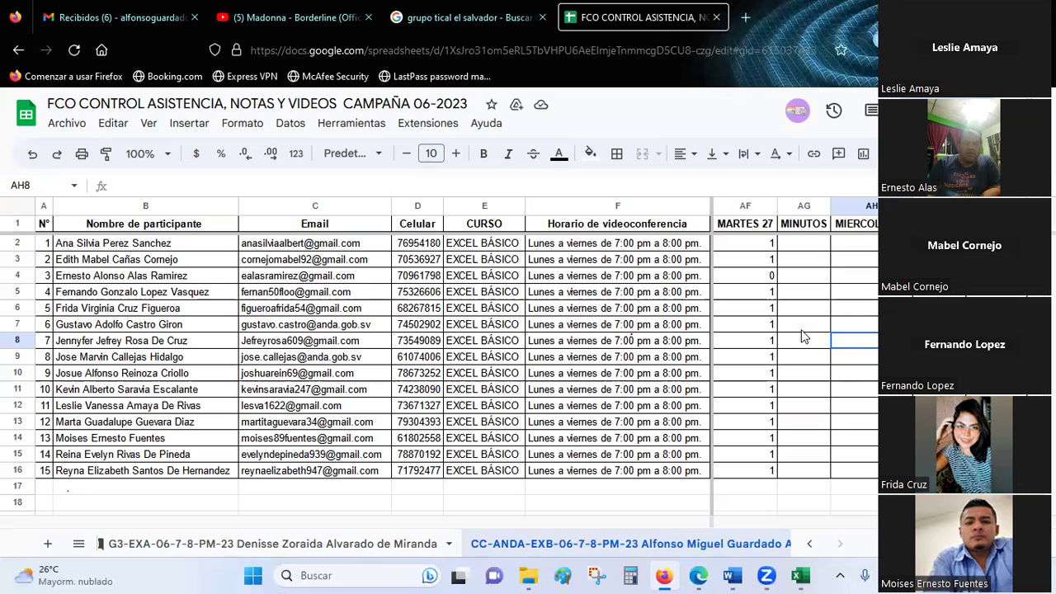
pyautogui.write('1')
pyautogui.press('Return')
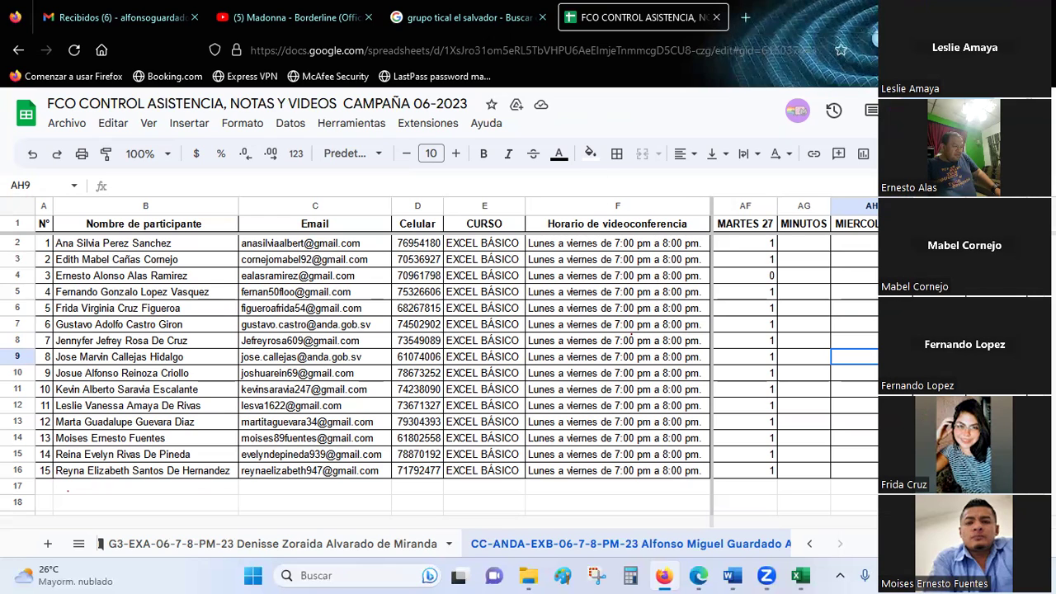
pyautogui.write('1')
pyautogui.press('Return')
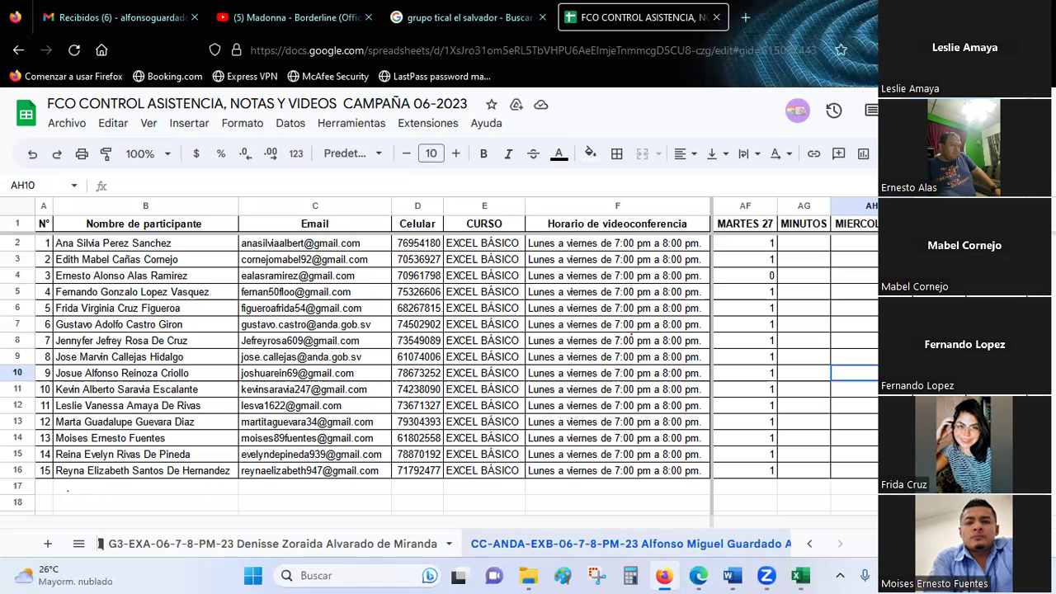
pyautogui.write('1')
pyautogui.press('Return')
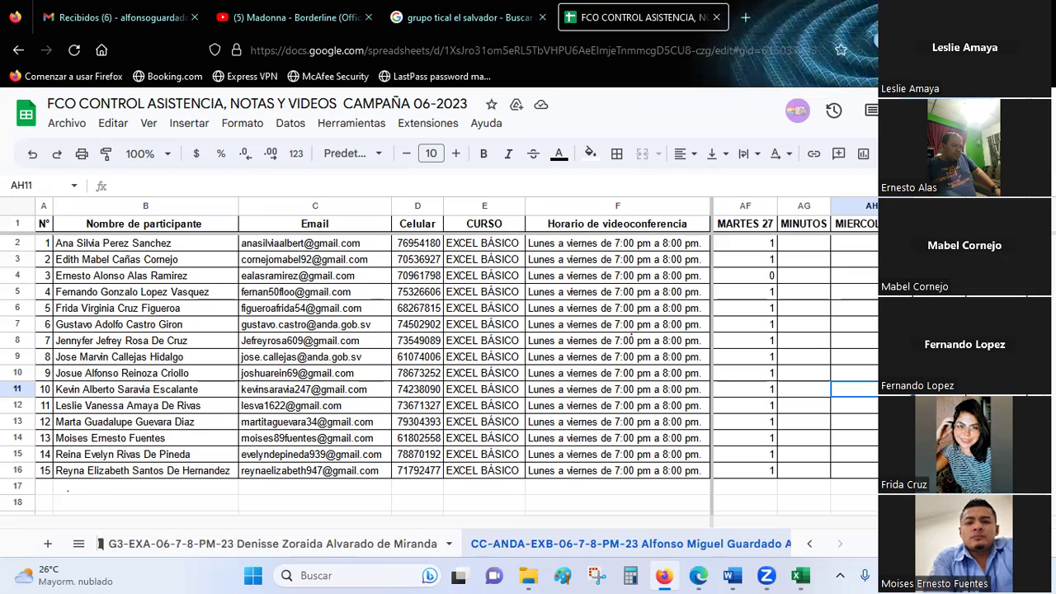
# - Record attendance 1 in AH11 through AH14
pyautogui.write('1')
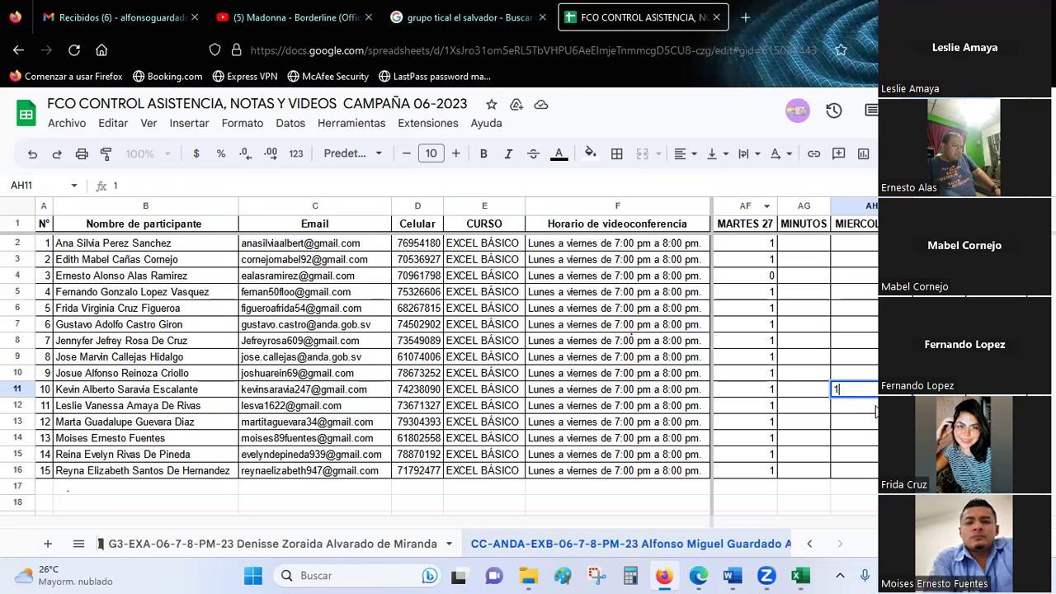
pyautogui.press('Return')
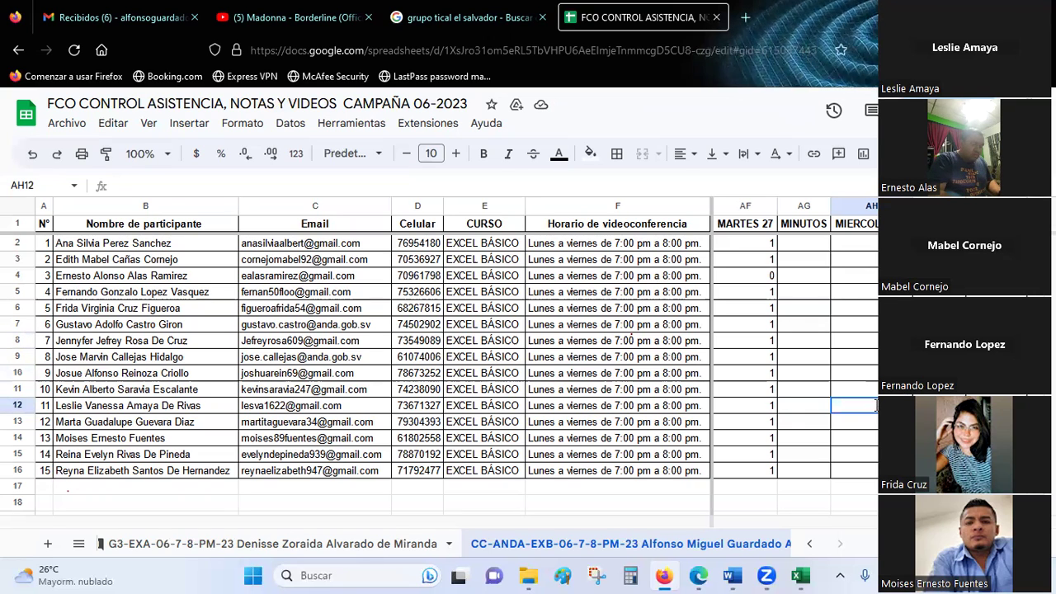
pyautogui.write('1')
pyautogui.press('Return')
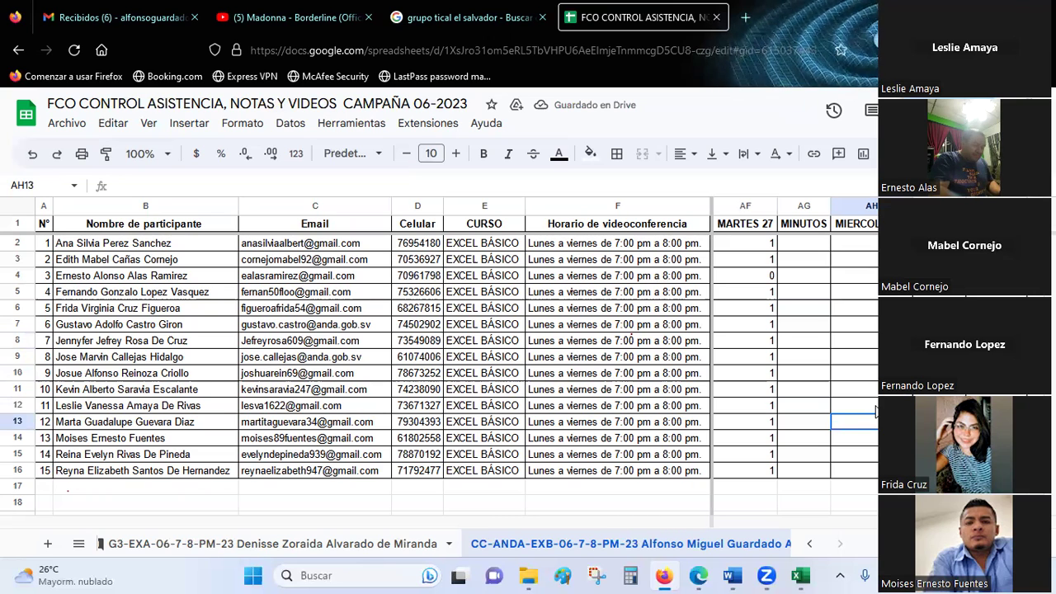
pyautogui.write('1')
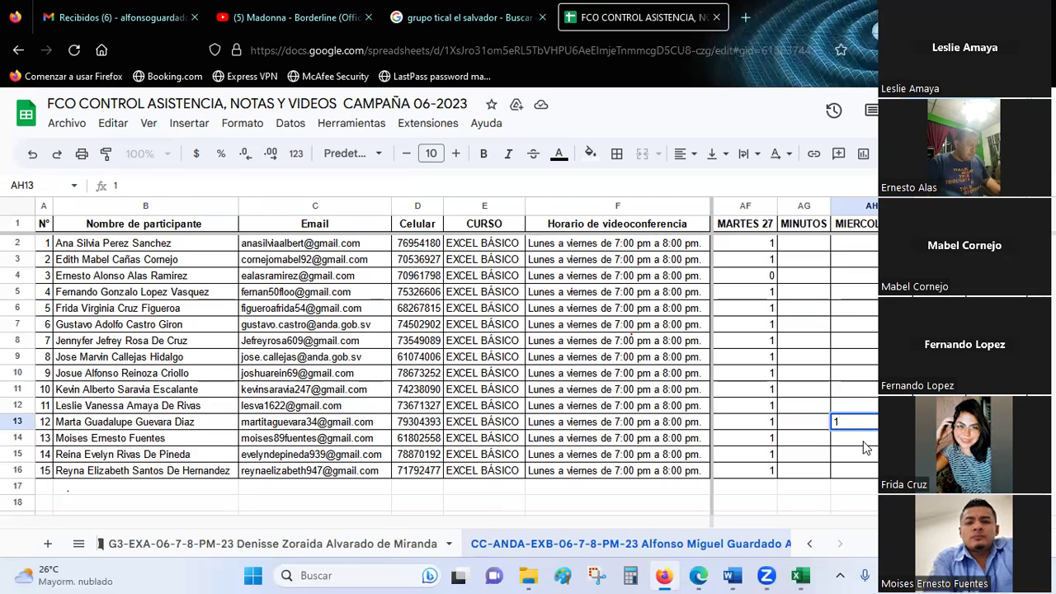
pyautogui.press('Return')
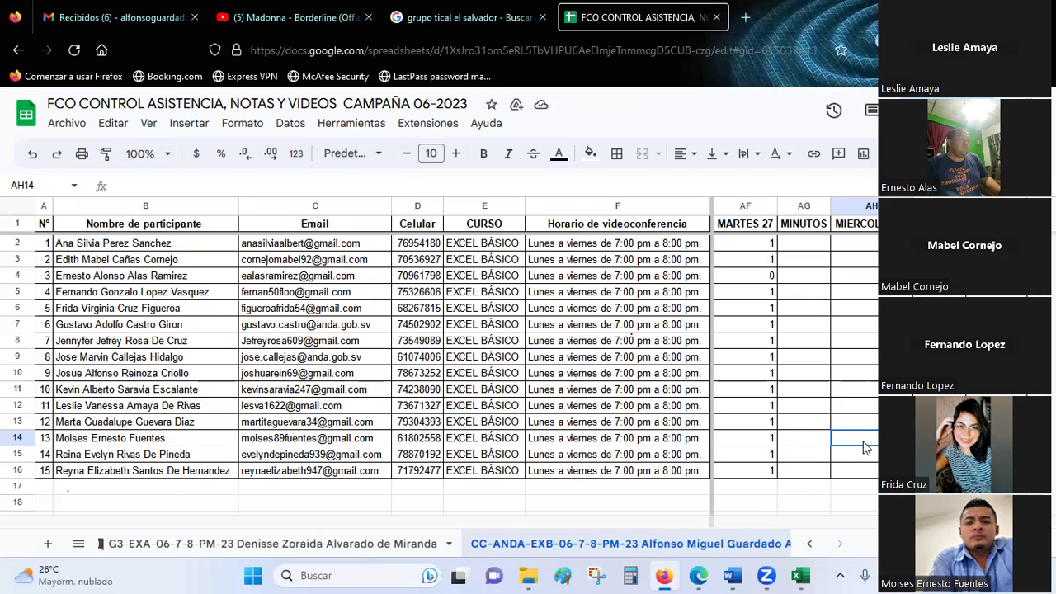
pyautogui.write('1')
pyautogui.press('Return')
# - Re-enter the 1 in AH15 and recheck the AH14 entry
pyautogui.write('1')
pyautogui.press('Escape')
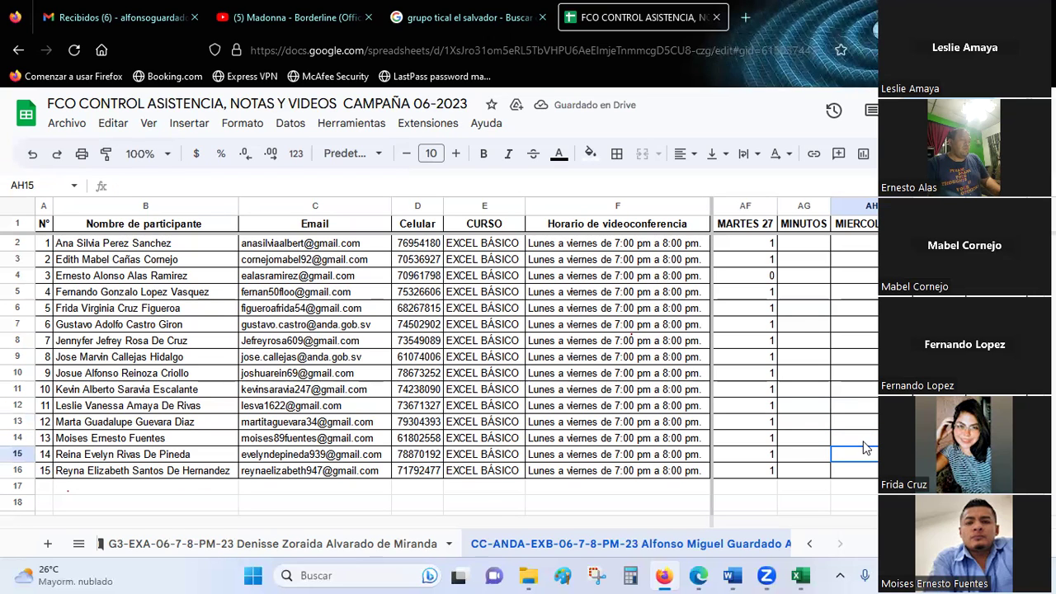
pyautogui.write('1')
pyautogui.press('Return')
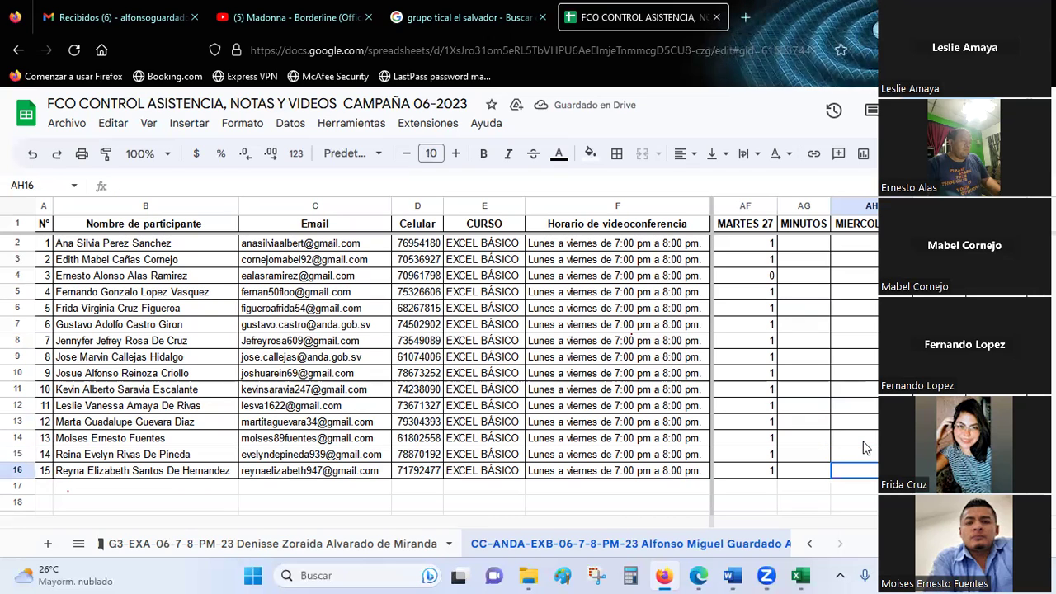
pyautogui.click(864, 441)
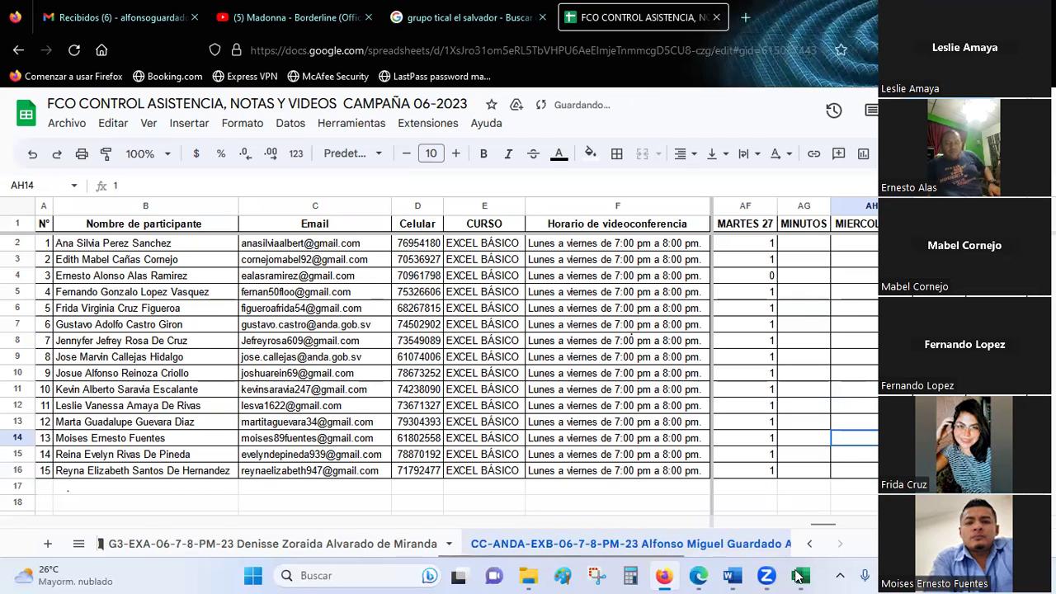
pyautogui.click(801, 575)
# - Review the sellers' sales table on the Hoja de ejercicios sheet
pyautogui.click(664, 420)
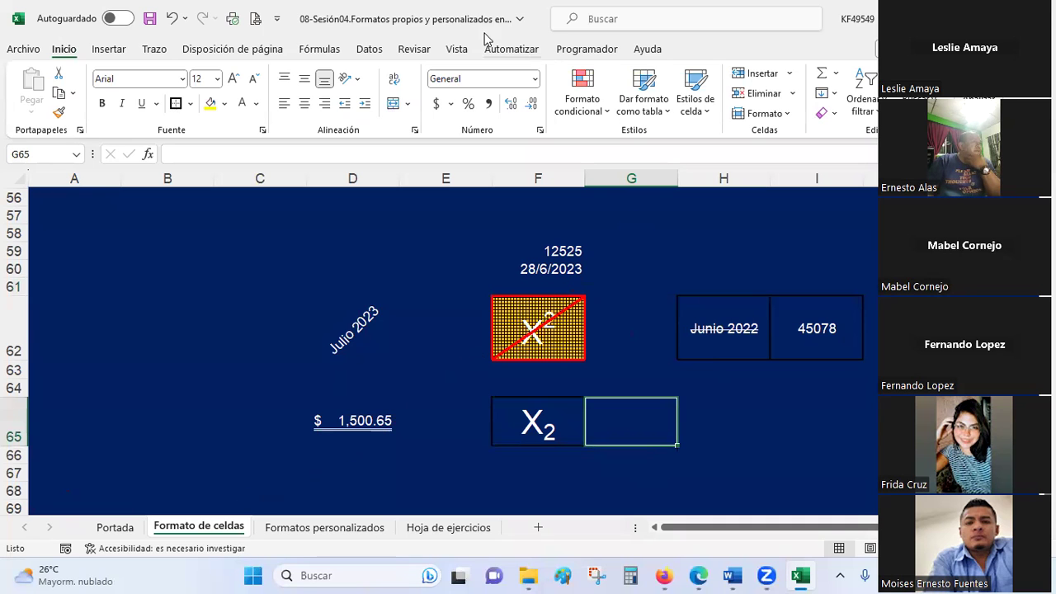
pyautogui.click(445, 531)
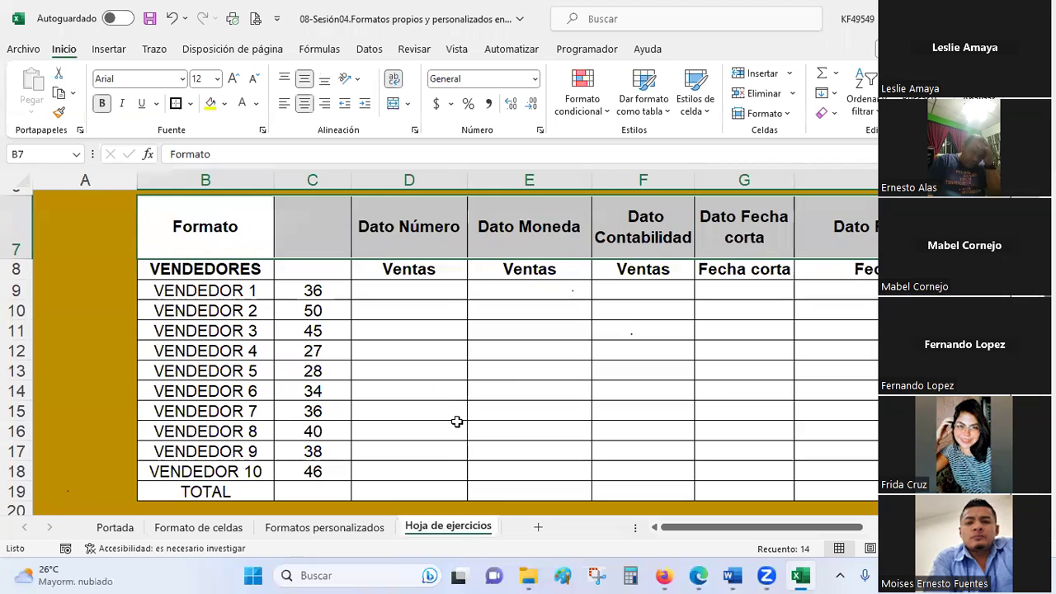
pyautogui.click(457, 423)
pyautogui.scroll(2, 457, 422)
pyautogui.scroll(-2, 457, 424)
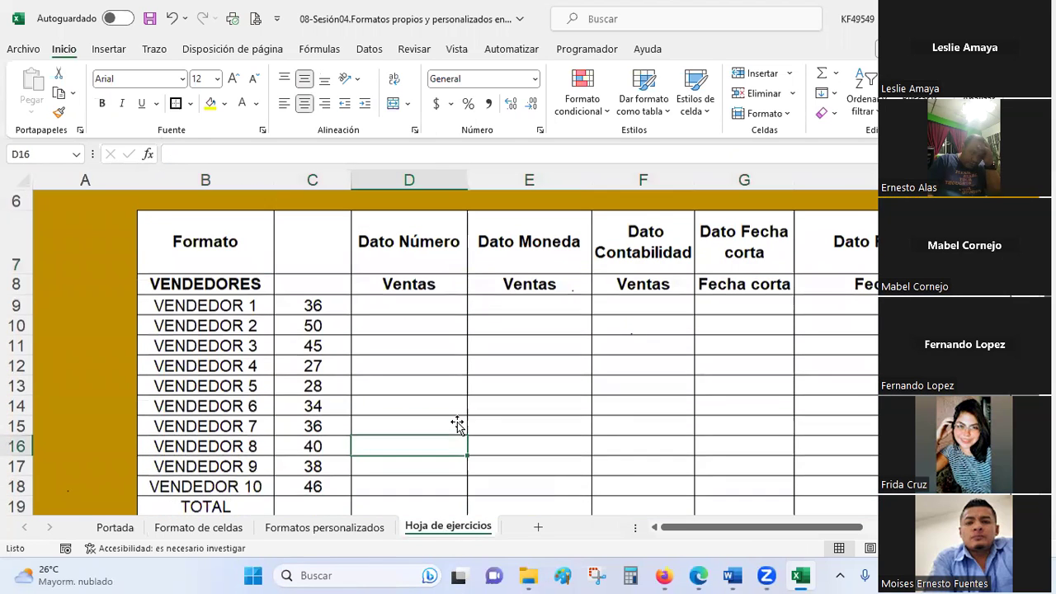
pyautogui.scroll(-1, 457, 424)
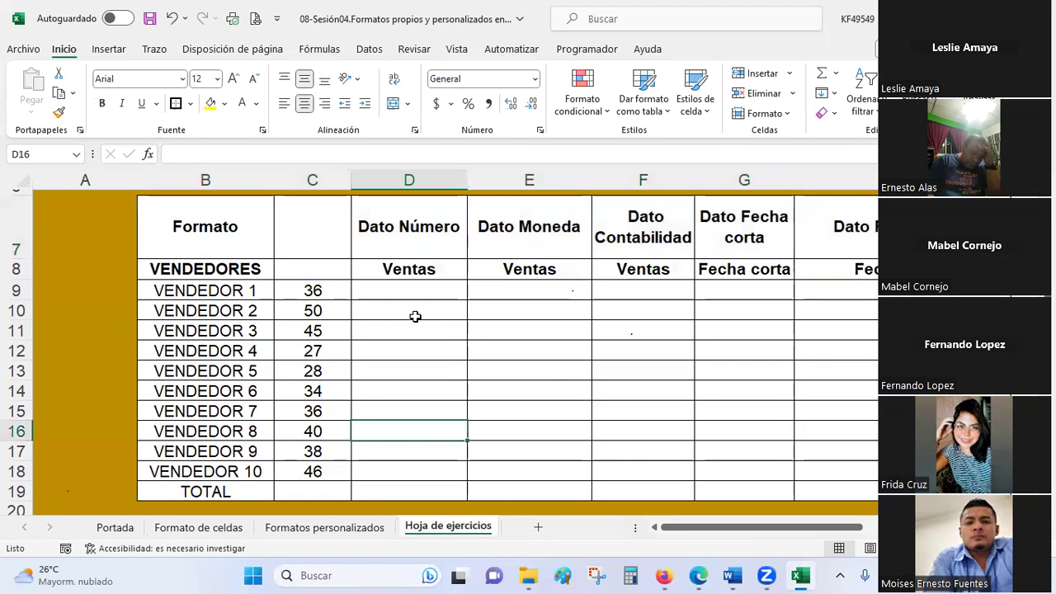
# - Compare the Formatos personalizados sales data with the Hoja de ejercicios layout
pyautogui.click(356, 526)
pyautogui.scroll(-1, 353, 421)
pyautogui.scroll(-2, 354, 420)
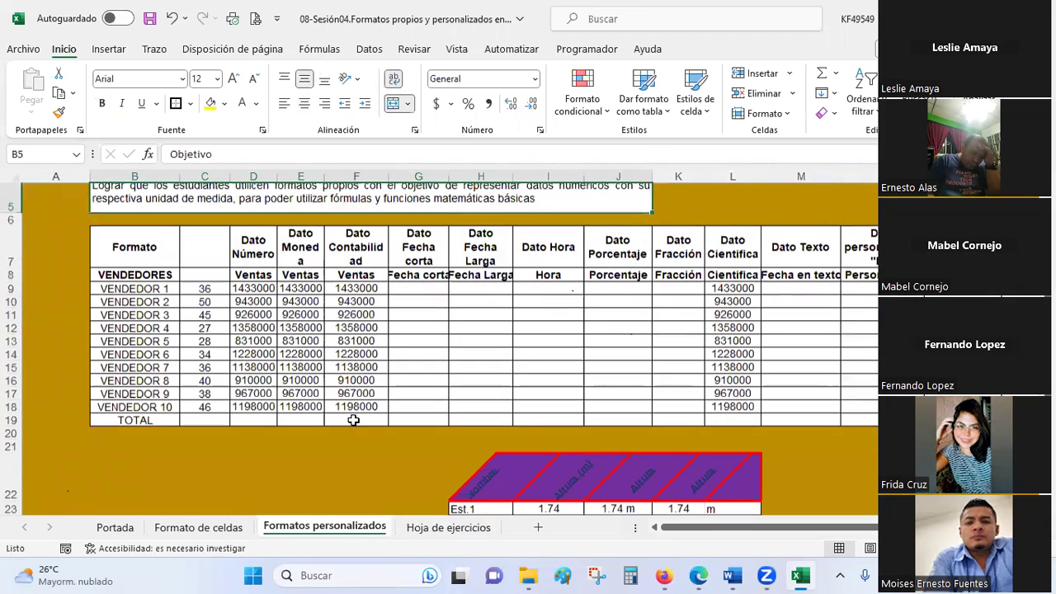
pyautogui.scroll(1, 448, 366)
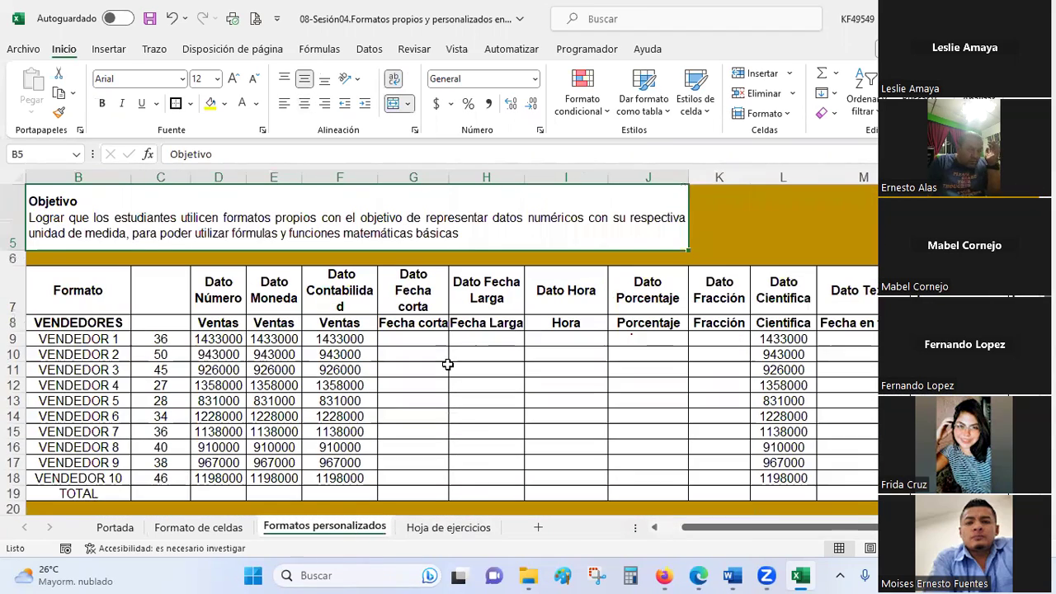
pyautogui.click(410, 528)
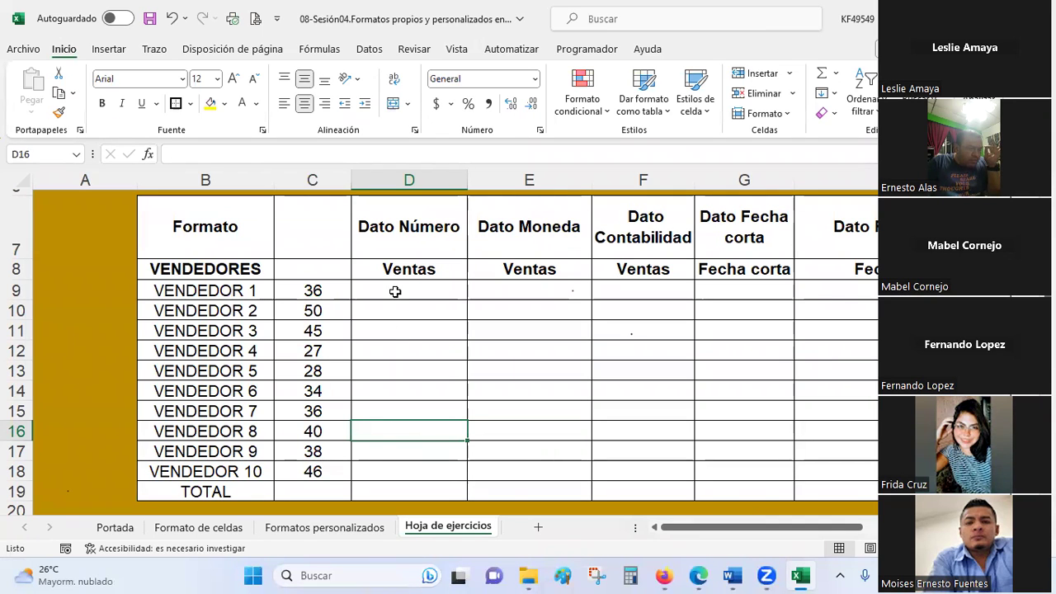
pyautogui.click(354, 528)
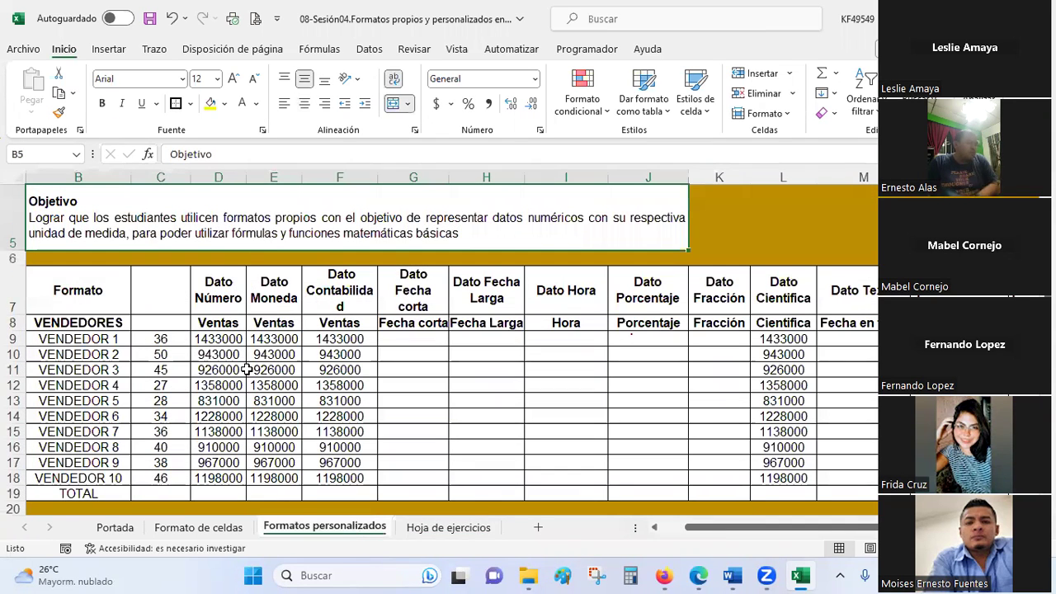
pyautogui.scroll(1, 245, 370)
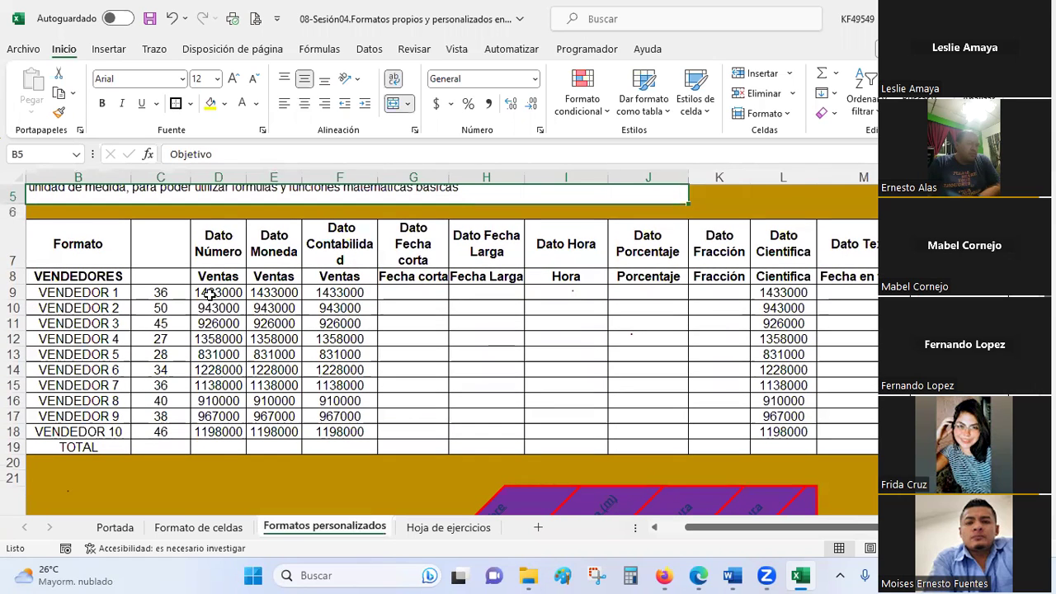
# - Copy the sales figures from Formatos personalizados and paste them at D9 on Hoja de ejercicios
pyautogui.moveTo(211, 292)
pyautogui.mouseDown()
pyautogui.moveTo(213, 437)
pyautogui.moveTo(339, 426)
pyautogui.moveTo(806, 436)
pyautogui.mouseUp()
pyautogui.hotkey('ctrl', 'c')
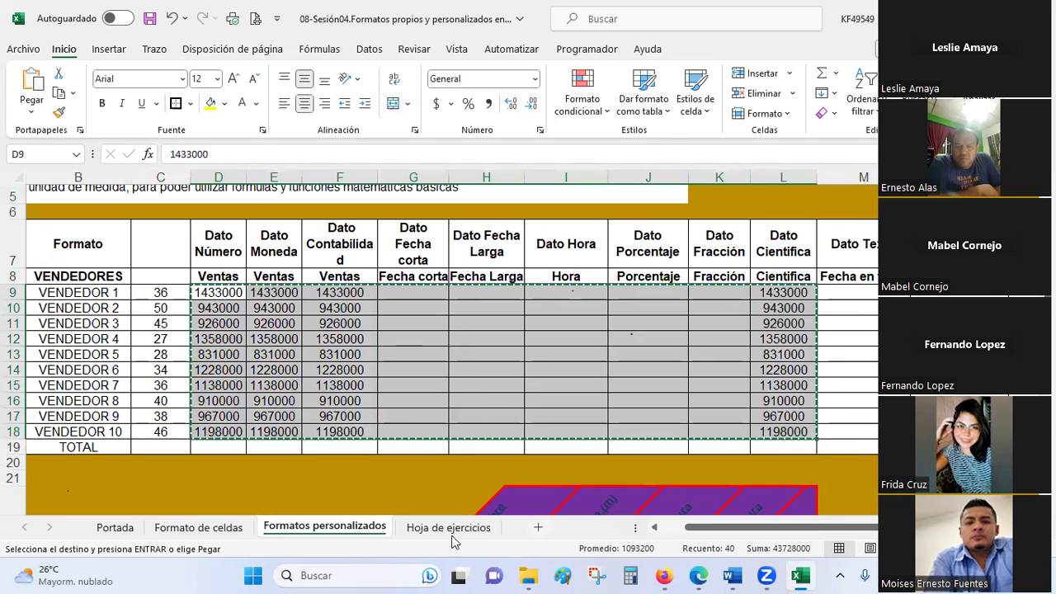
pyautogui.click(433, 528)
pyautogui.click(410, 289)
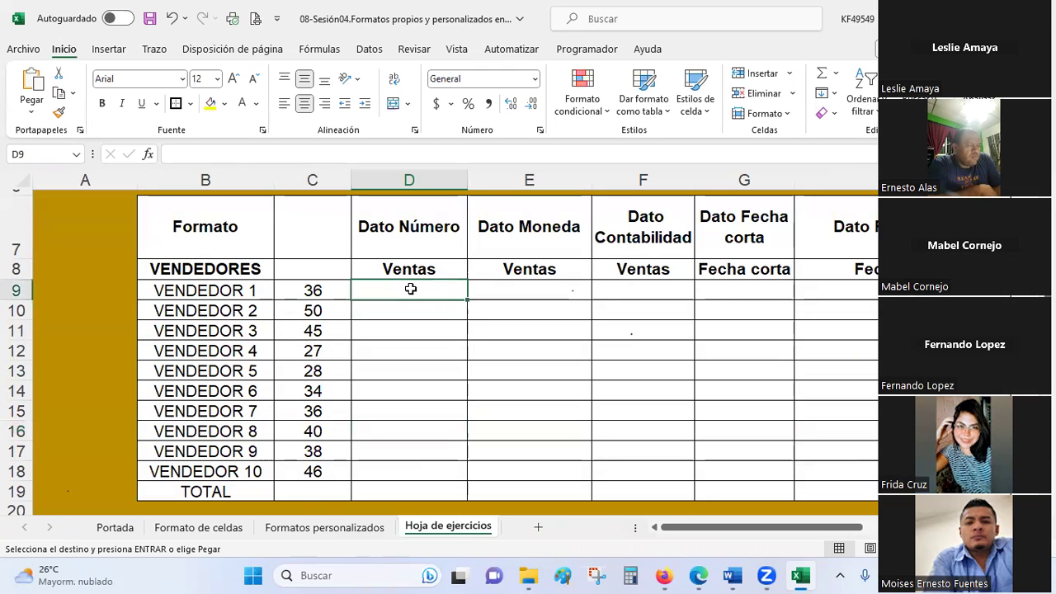
pyautogui.hotkey('ctrl', 'v')
pyautogui.click(410, 309)
pyautogui.click(416, 291)
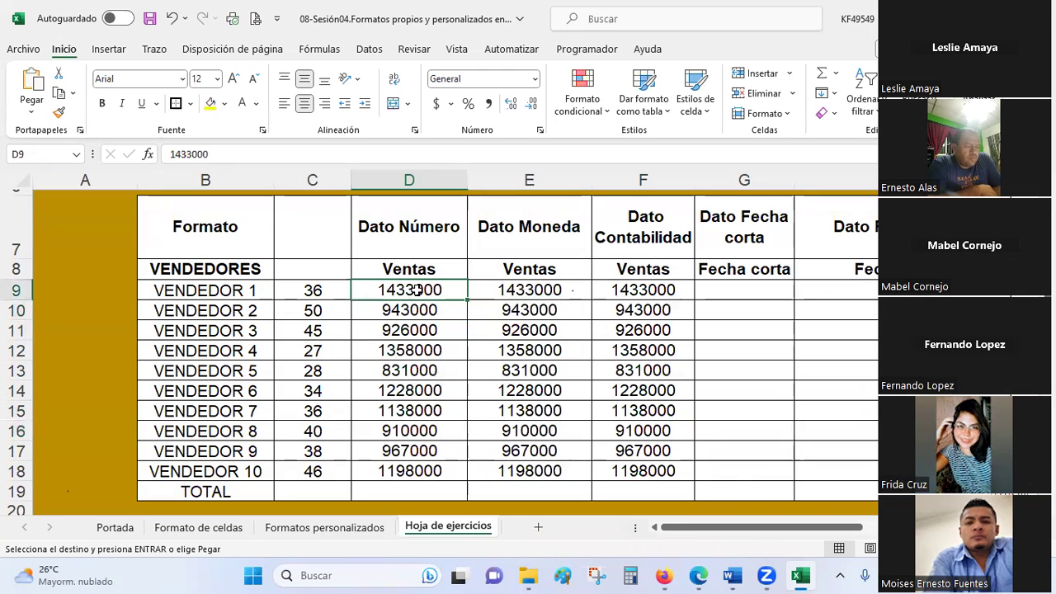
pyautogui.moveTo(759, 528)
pyautogui.mouseDown()
pyautogui.moveTo(872, 529)
pyautogui.moveTo(478, 495)
pyautogui.mouseUp()
# - Redo the copy of block D9:L18 and paste it again starting at D9 on Hoja de ejercicios
pyautogui.click(324, 526)
pyautogui.click(208, 286)
pyautogui.press('Escape')
pyautogui.moveTo(205, 291); pyautogui.dragTo(788, 440)
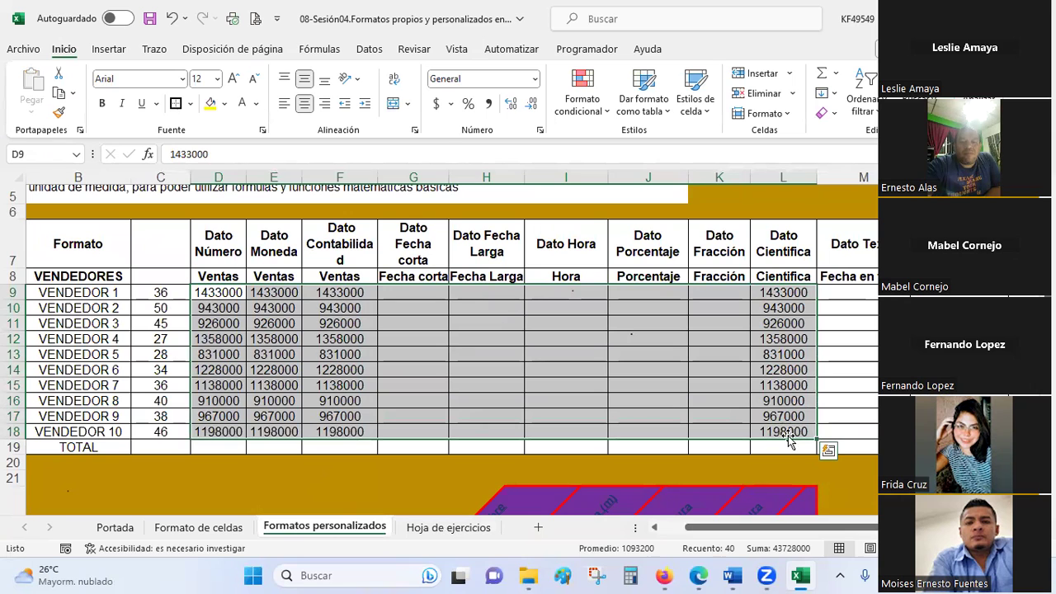
pyautogui.hotkey('ctrl', 'c')
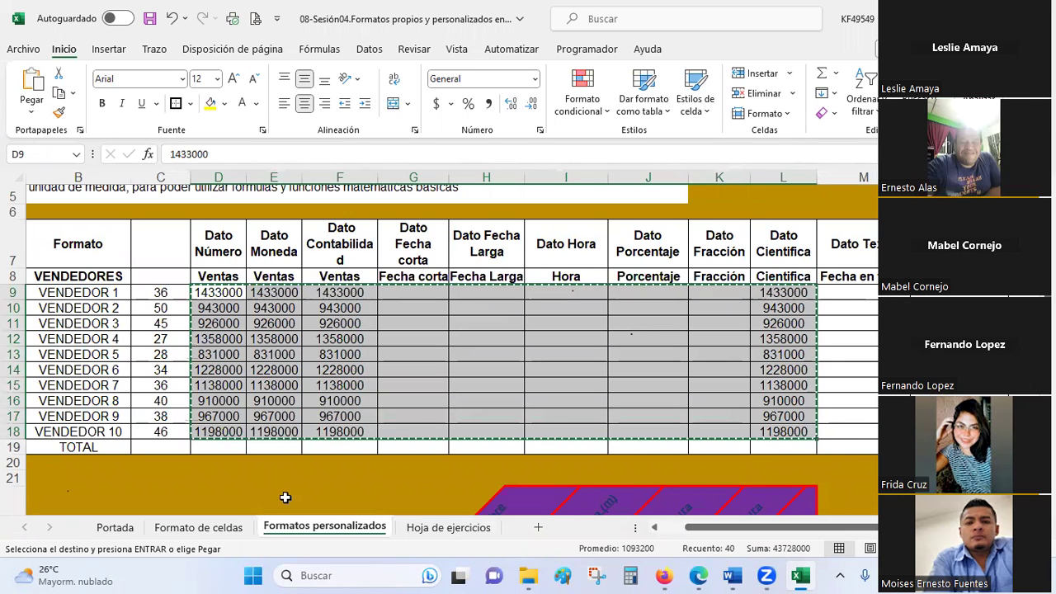
pyautogui.click(437, 530)
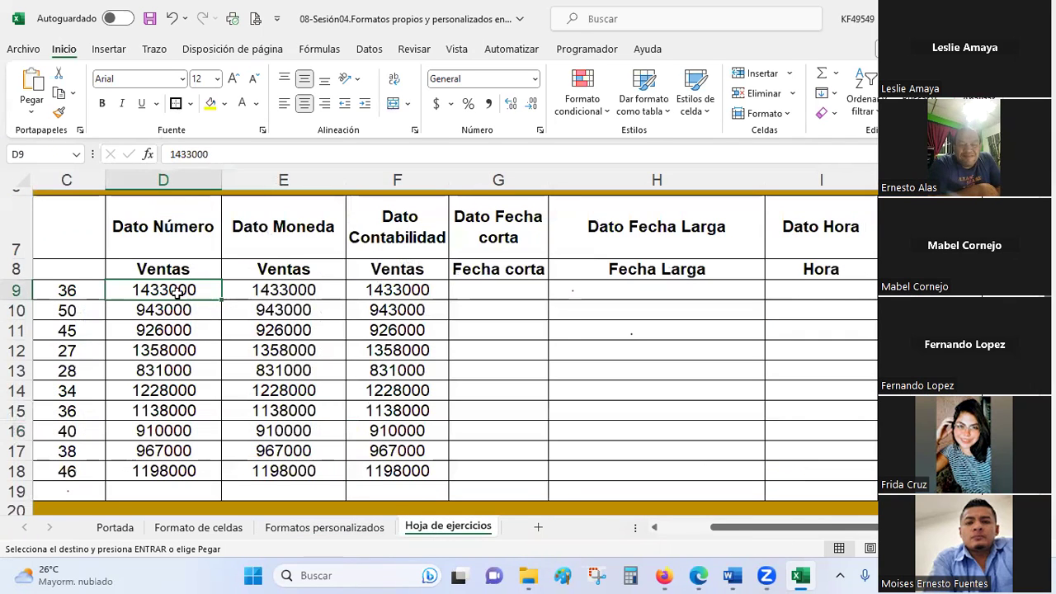
pyautogui.hotkey('ctrl', 'v')
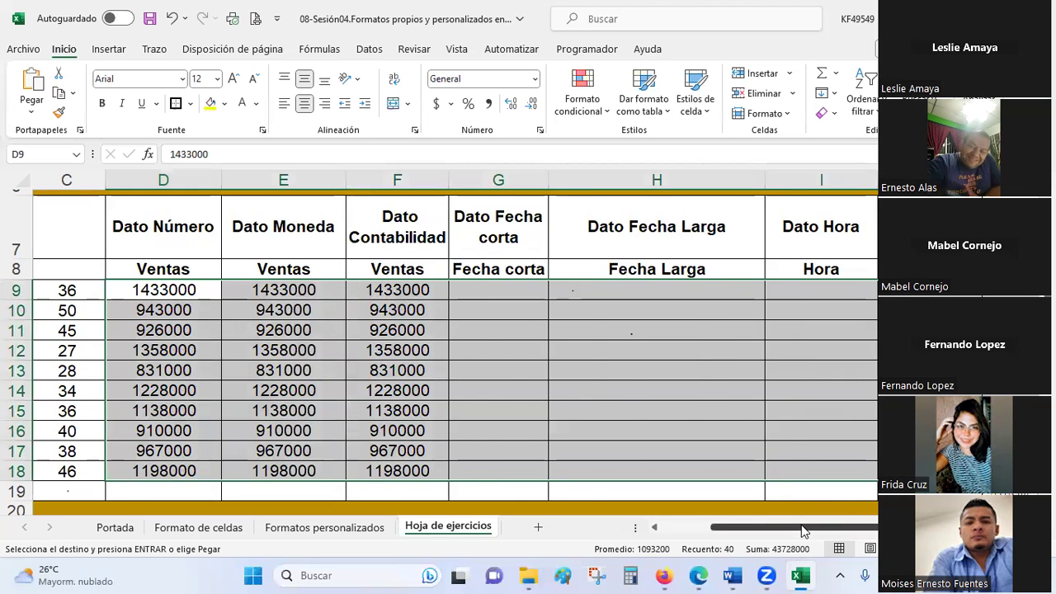
pyautogui.moveTo(769, 527); pyautogui.dragTo(718, 525)
pyautogui.click(620, 388)
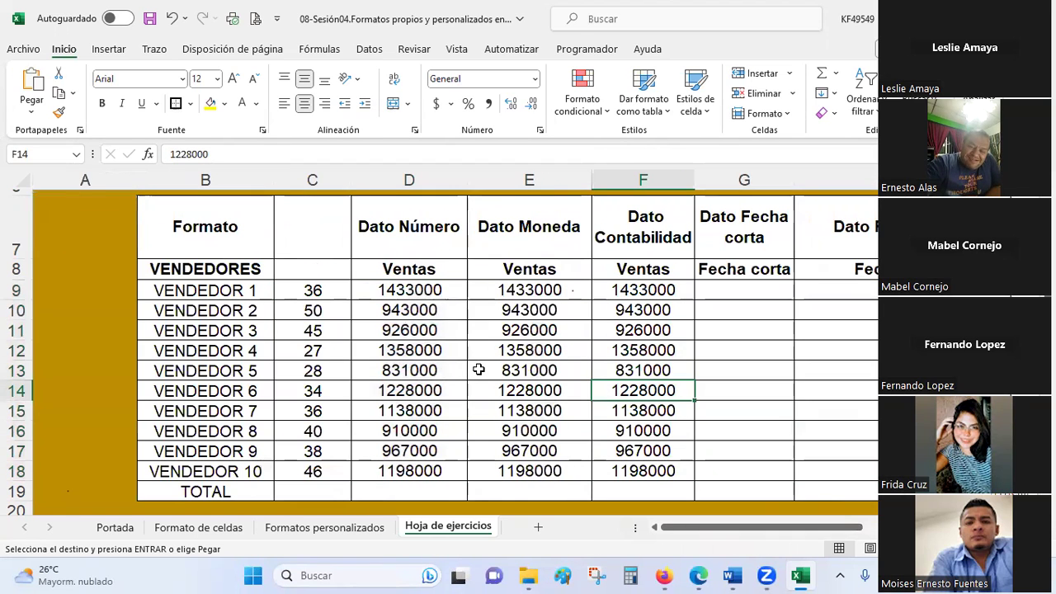
pyautogui.click(404, 289)
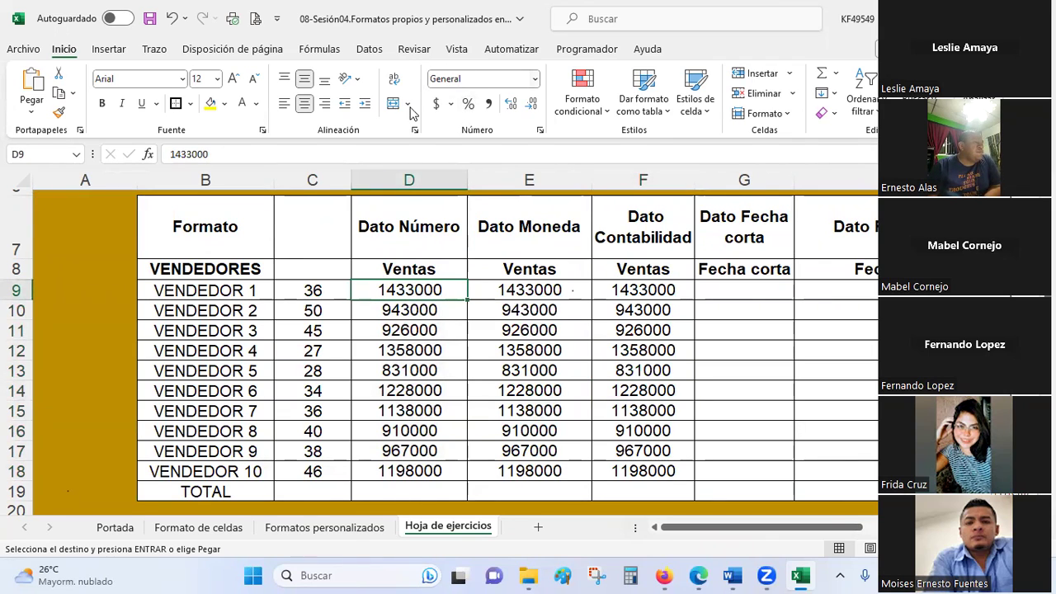
# - Apply the Número format to D9:D18 so values show two decimals, like 1433000.00
pyautogui.moveTo(407, 288); pyautogui.dragTo(407, 462)
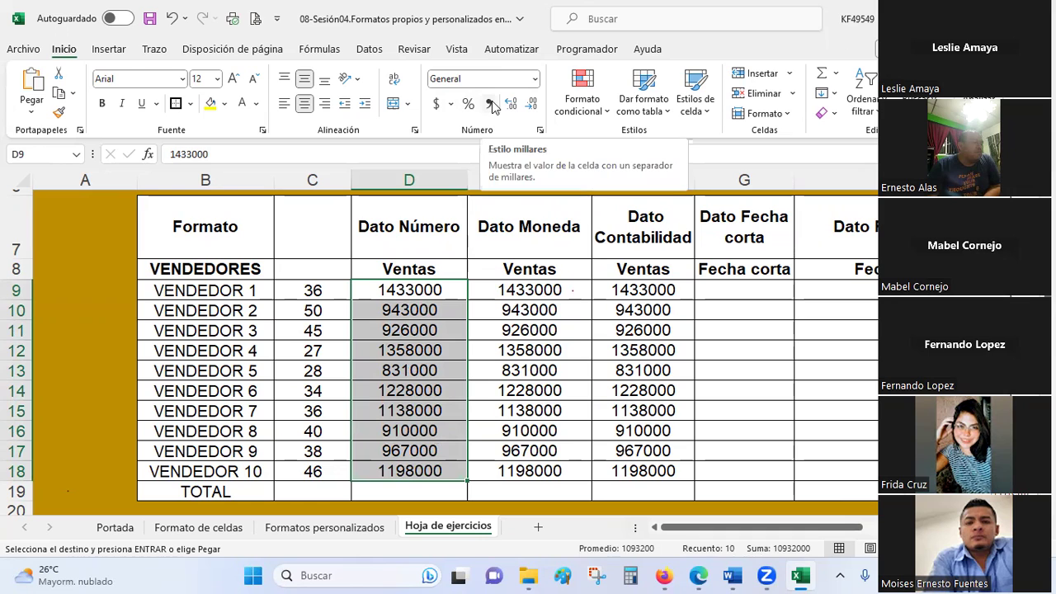
pyautogui.click(535, 79)
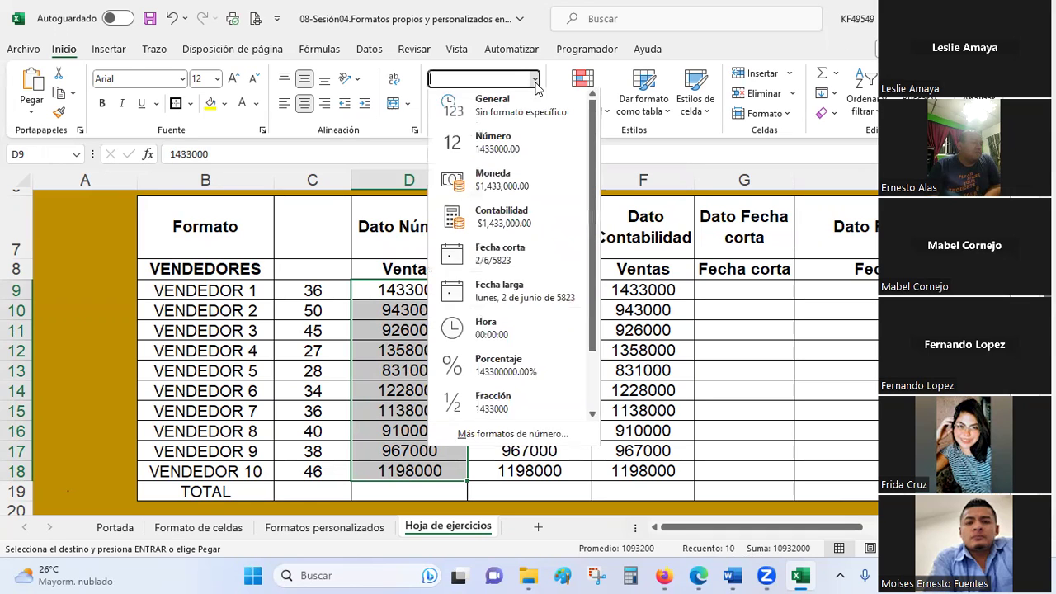
pyautogui.click(497, 153)
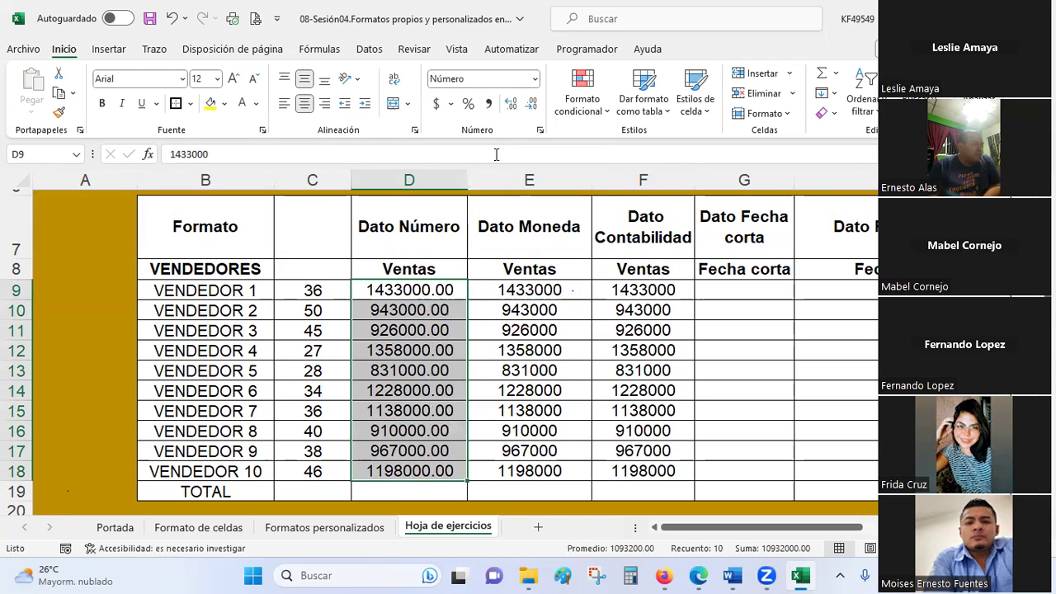
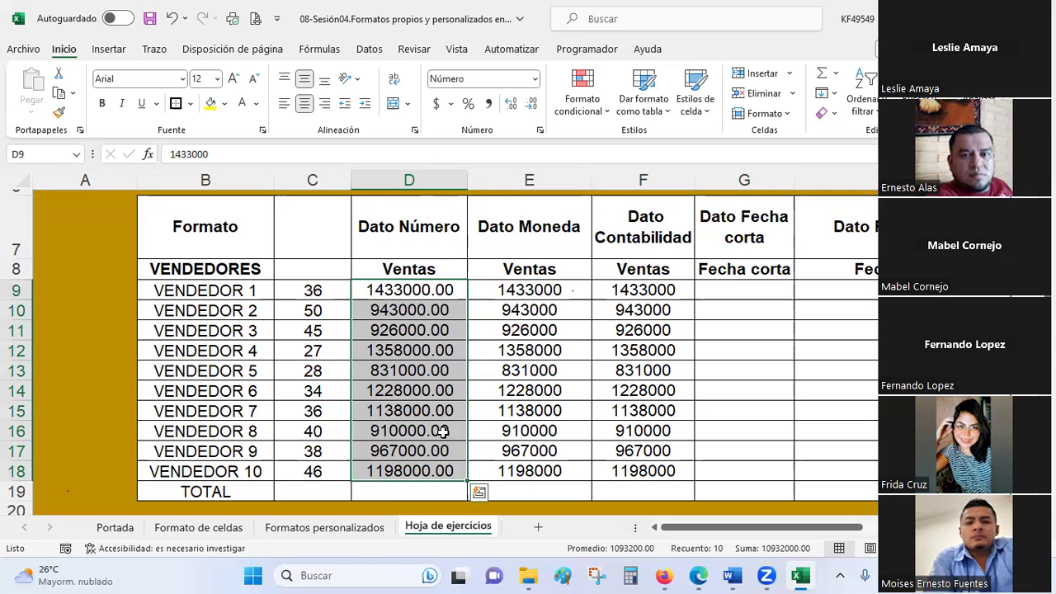
# - Apply Comma Style to Vendedor 5–10 sales D13:D18, e.g. 1,228,000.00
pyautogui.click(443, 431)
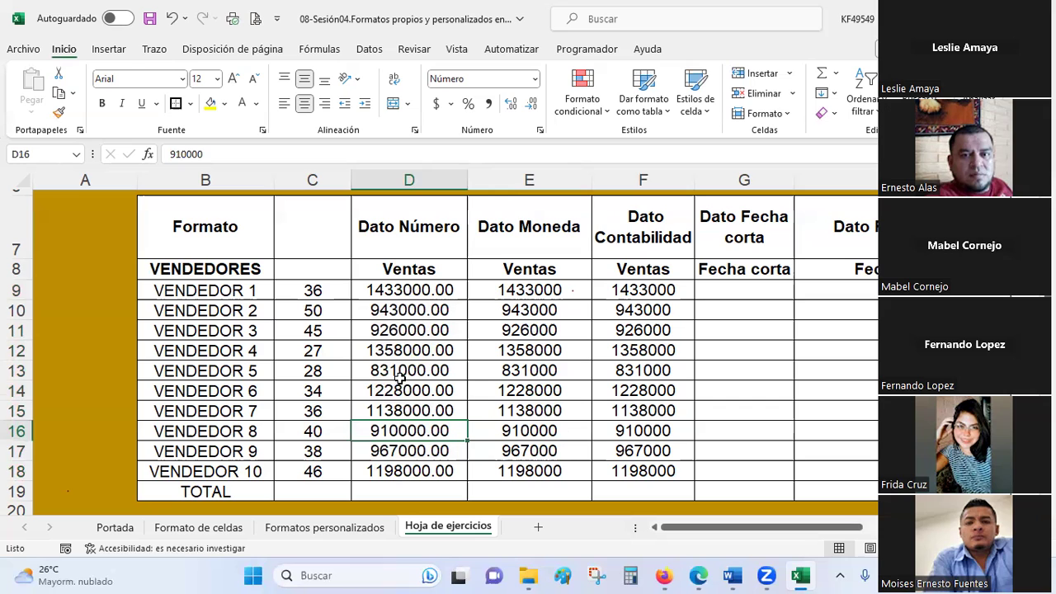
pyautogui.moveTo(399, 373); pyautogui.dragTo(410, 472)
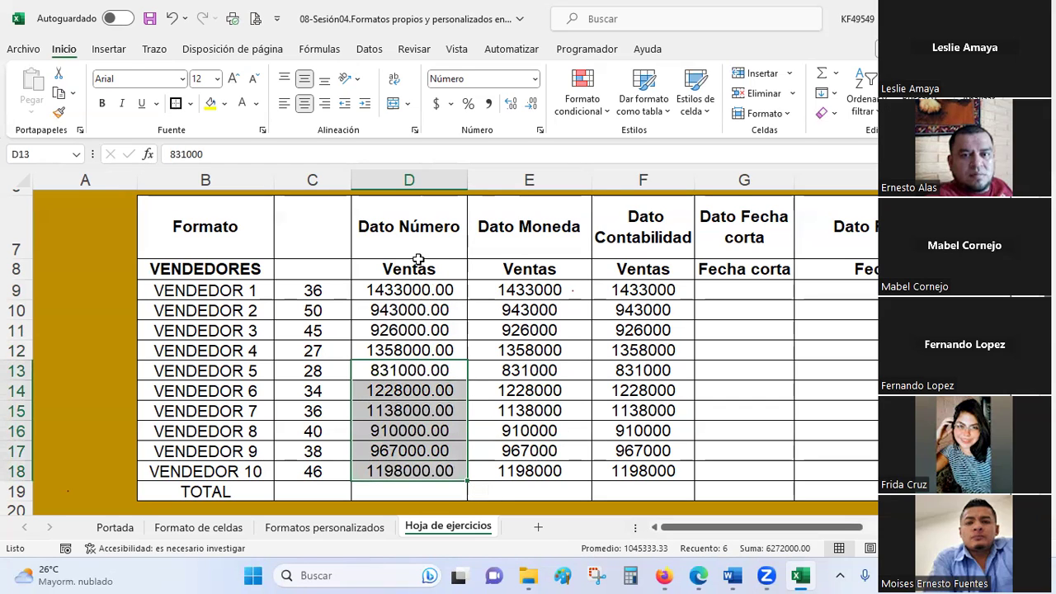
pyautogui.click(491, 106)
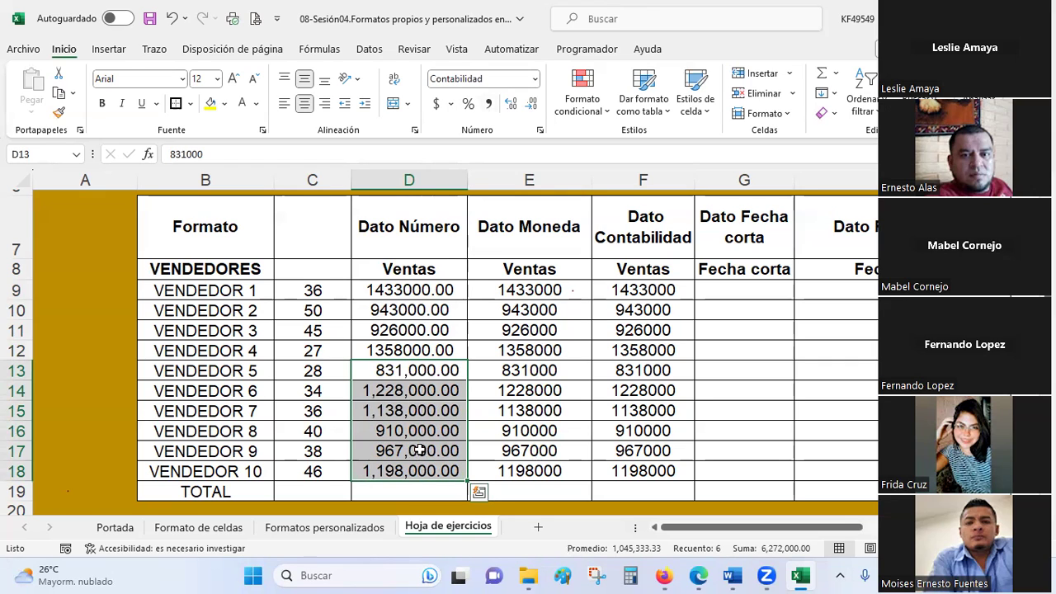
# - Check the D13:D18 result, then select the Dato Moneda sales E9:E18
pyautogui.click(428, 393)
pyautogui.moveTo(406, 366); pyautogui.dragTo(413, 473)
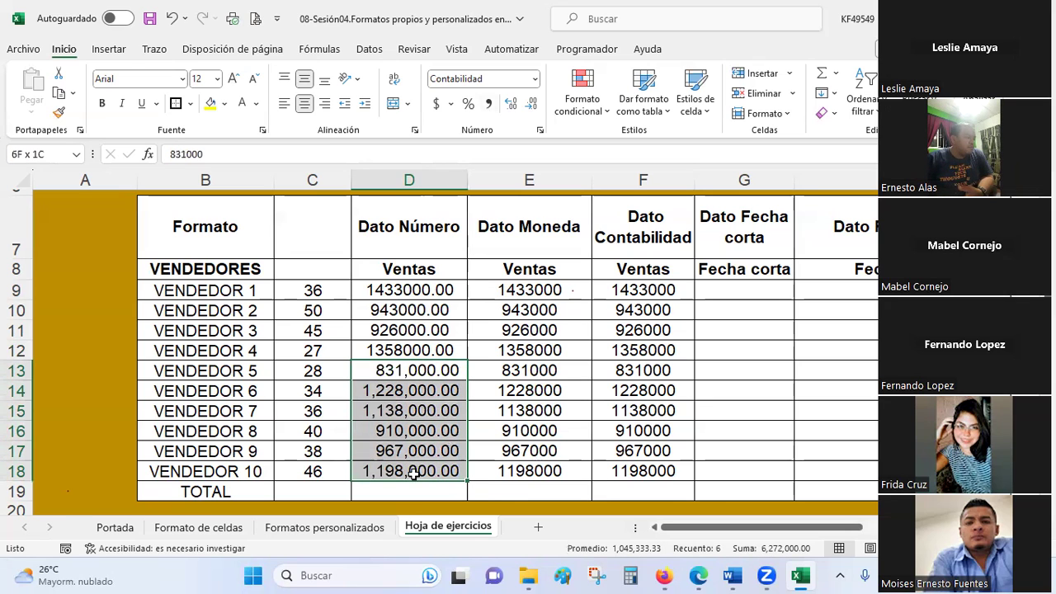
pyautogui.click(406, 390)
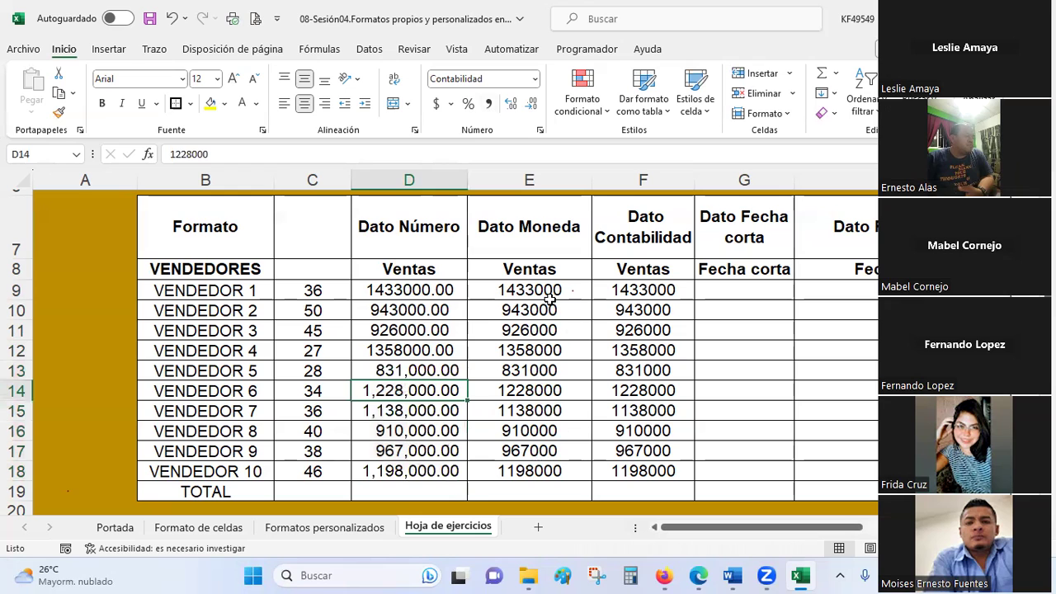
pyautogui.moveTo(546, 291); pyautogui.dragTo(531, 484)
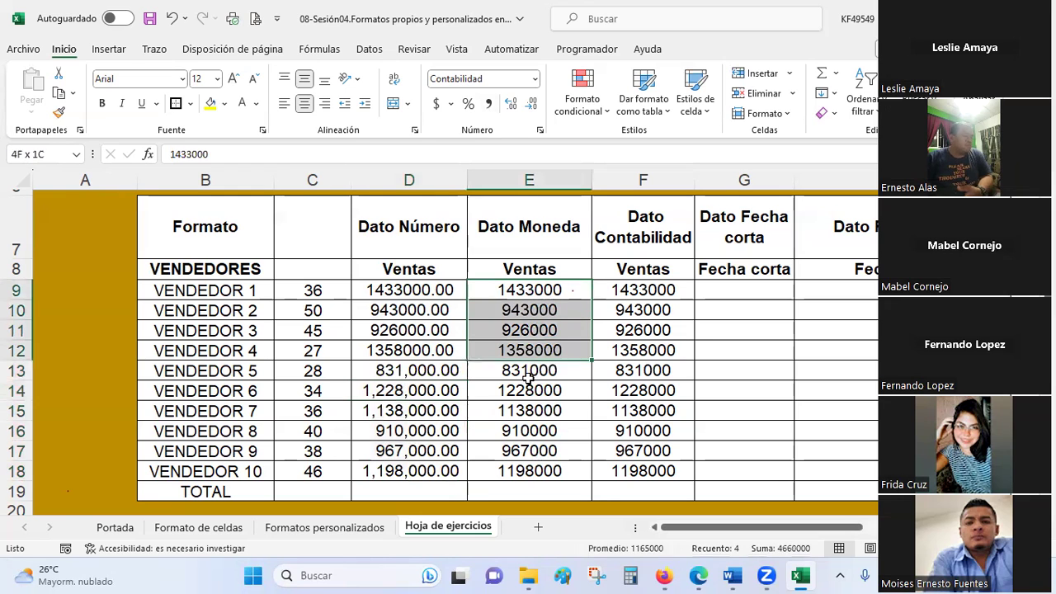
# - Format E9:E18 as Moneda with the Bitcoin (฿ 123) symbol, showing six decimals
pyautogui.click(540, 130)
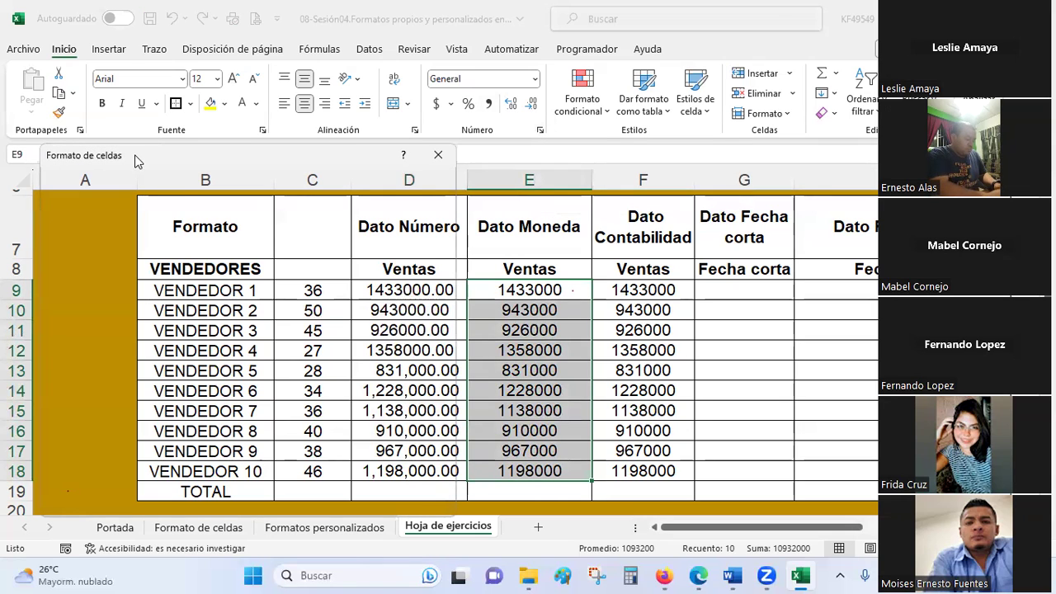
pyautogui.moveTo(106, 158)
pyautogui.mouseDown()
pyautogui.moveTo(522, 126)
pyautogui.moveTo(522, 276)
pyautogui.mouseUp()
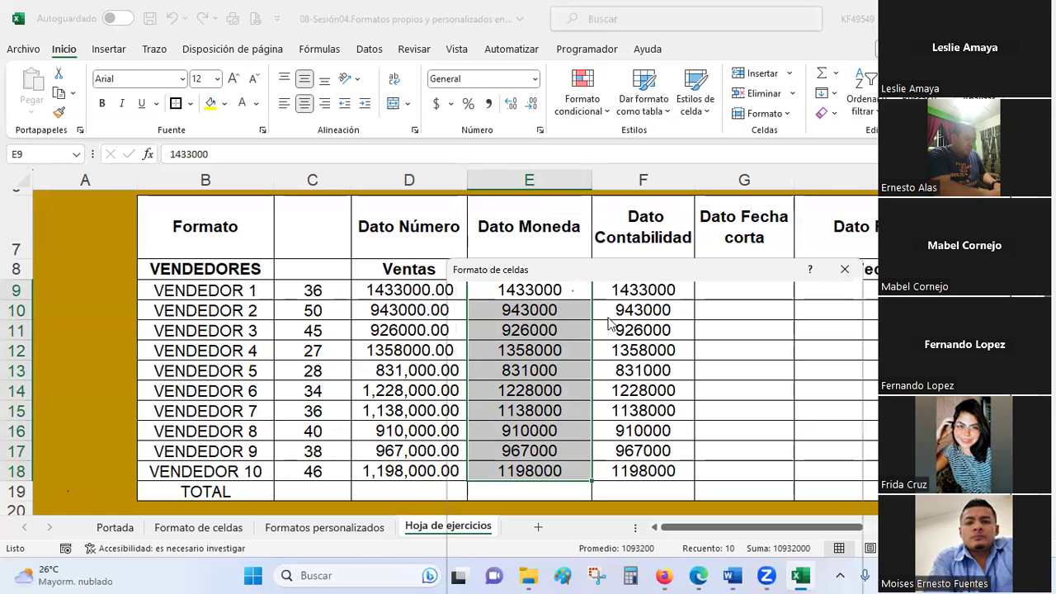
pyautogui.click(540, 130)
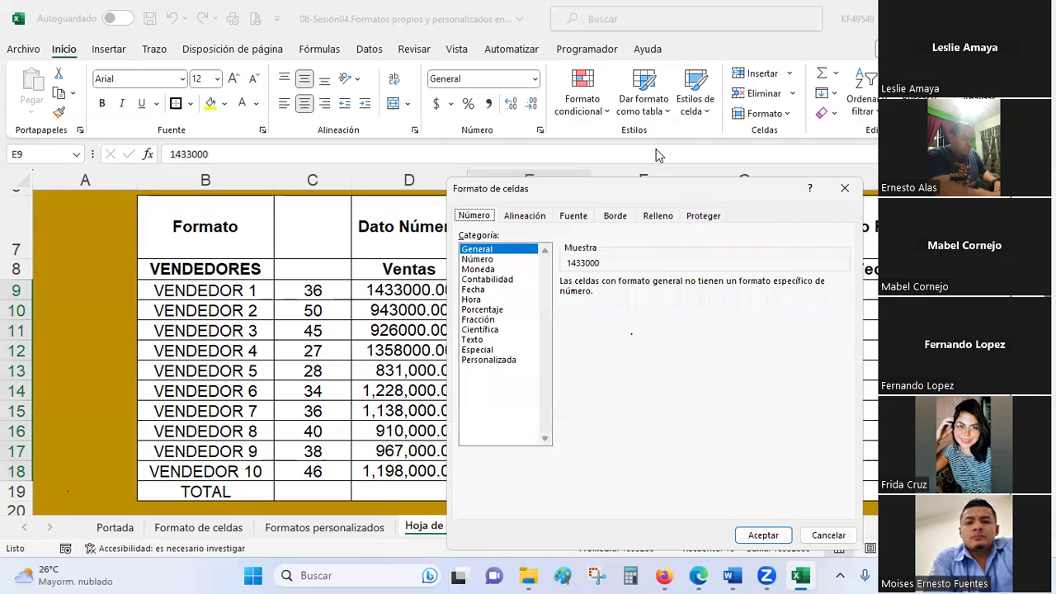
pyautogui.moveTo(572, 190); pyautogui.dragTo(782, 135)
pyautogui.click(685, 215)
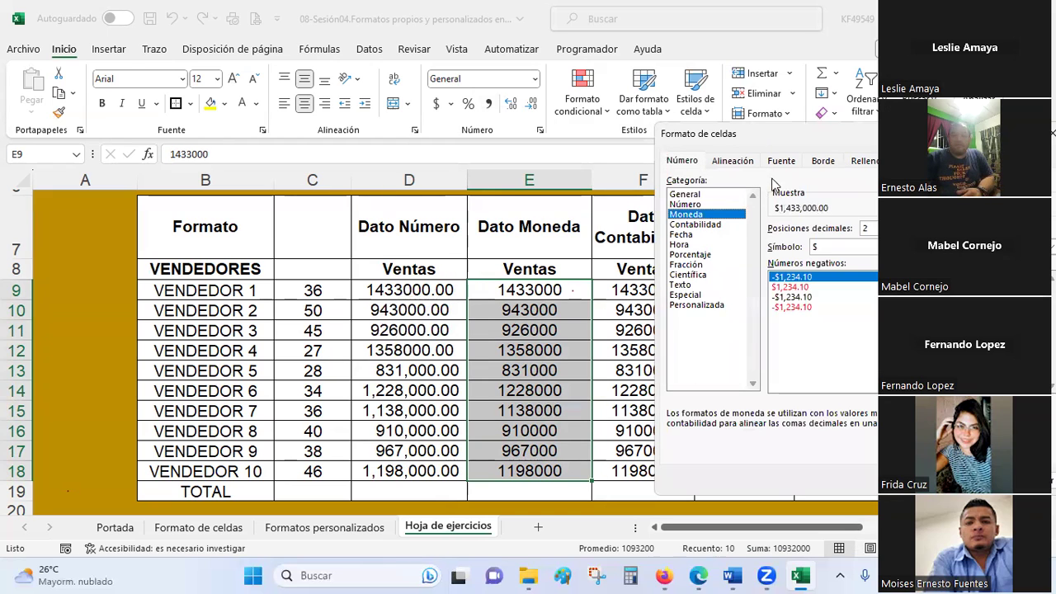
pyautogui.moveTo(698, 136); pyautogui.dragTo(133, 122)
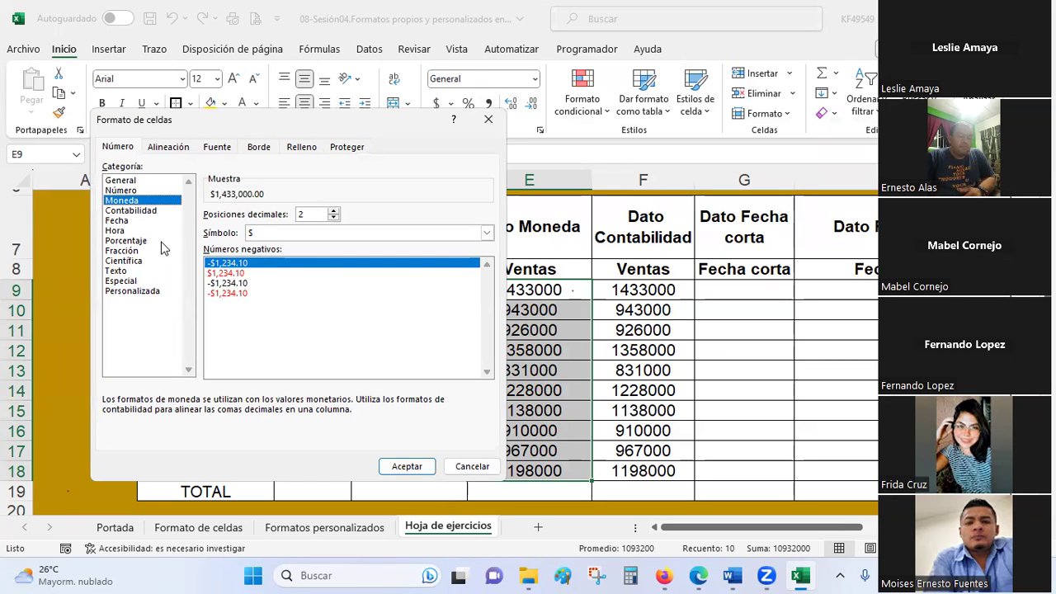
pyautogui.click(281, 235)
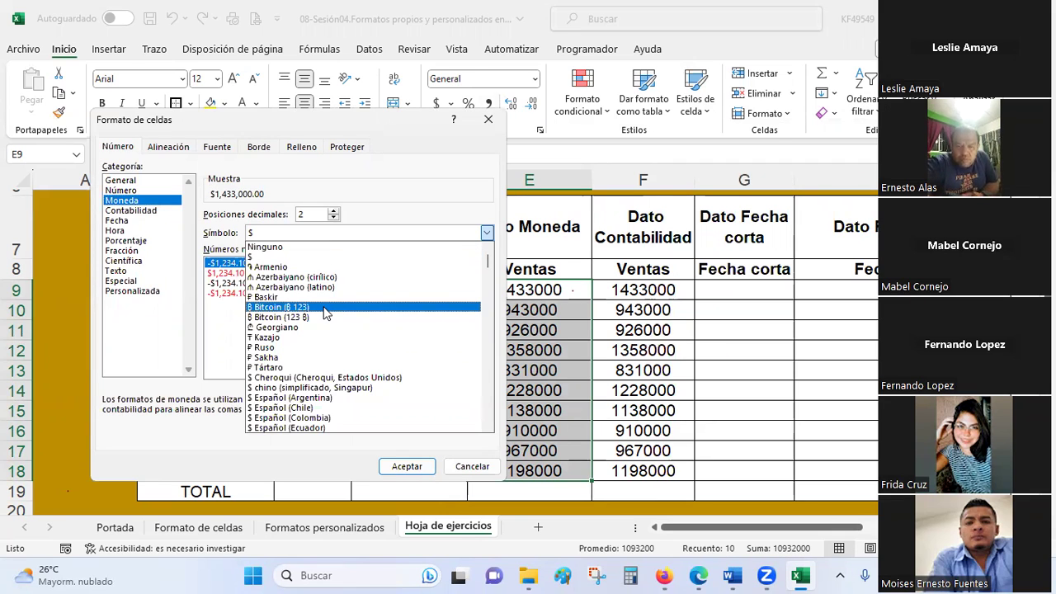
pyautogui.click(324, 310)
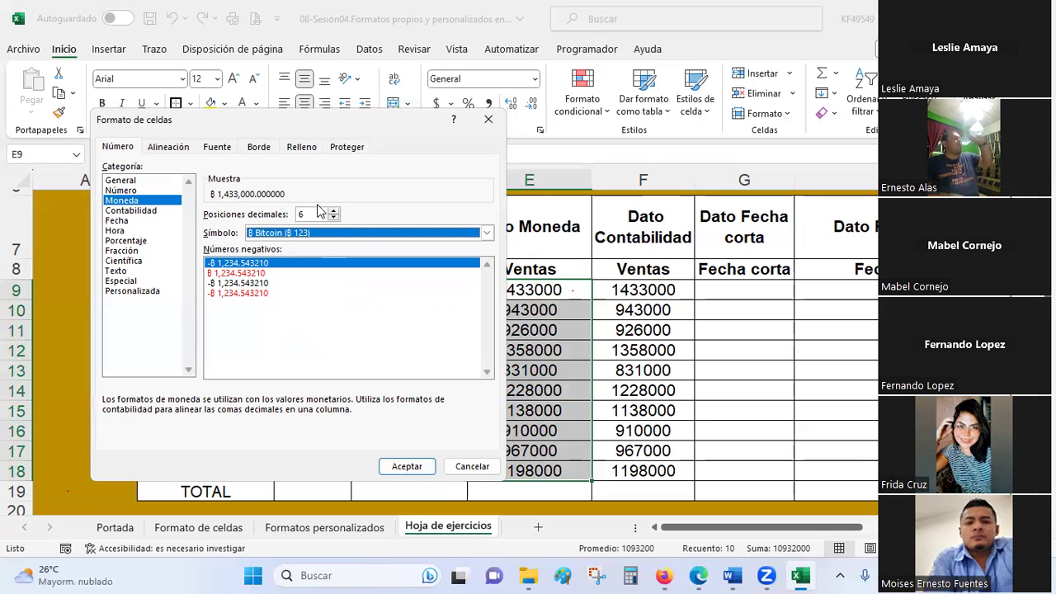
pyautogui.click(408, 466)
# - Apply dollar Accounting format to the Vendedor 5–10 sales E13:E18
pyautogui.click(512, 351)
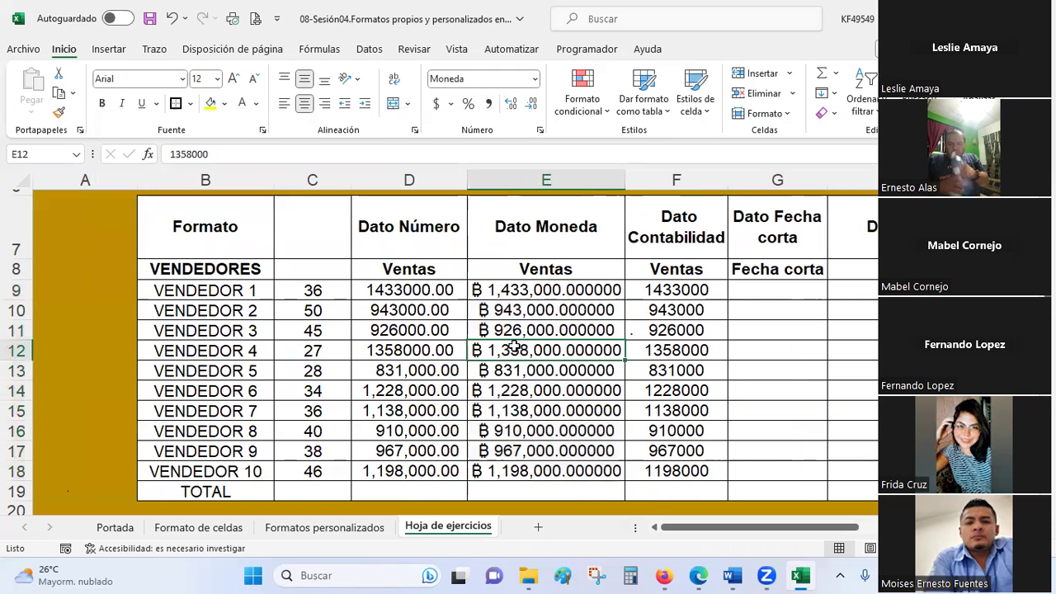
pyautogui.moveTo(478, 287); pyautogui.dragTo(492, 467)
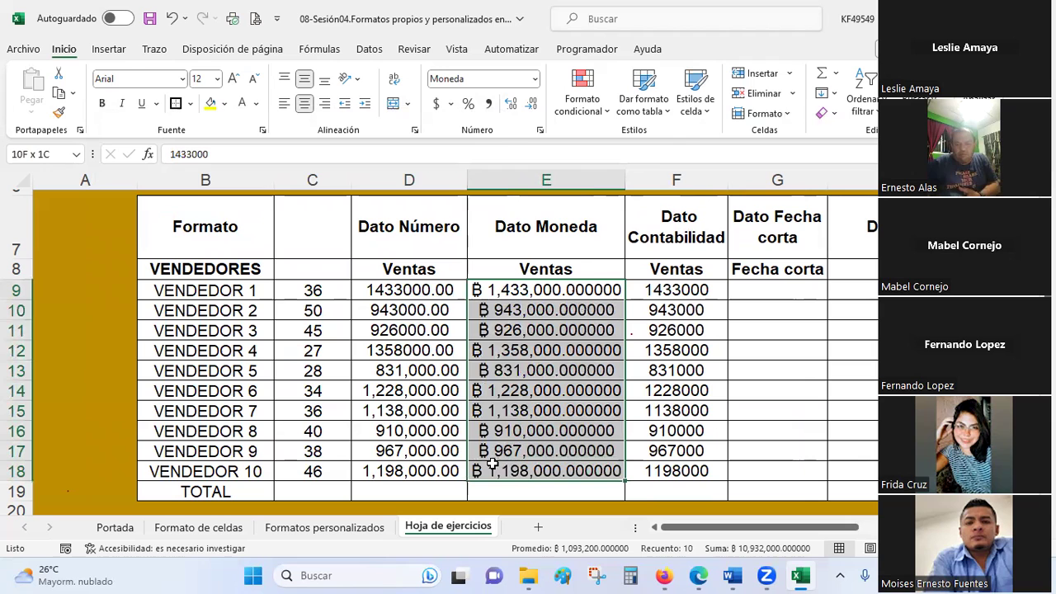
pyautogui.click(495, 393)
pyautogui.moveTo(493, 370); pyautogui.dragTo(505, 466)
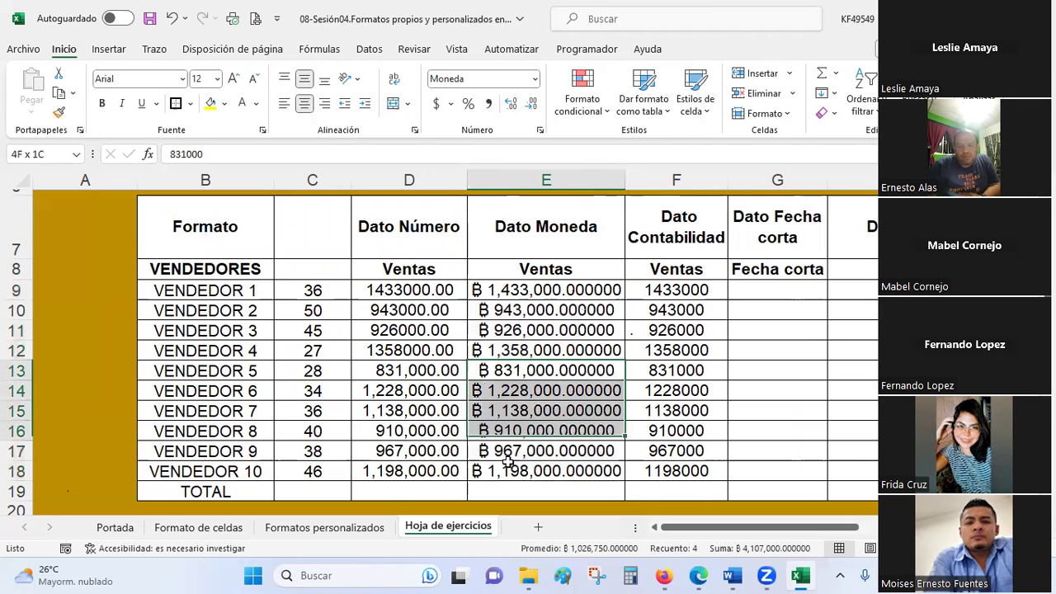
pyautogui.click(438, 107)
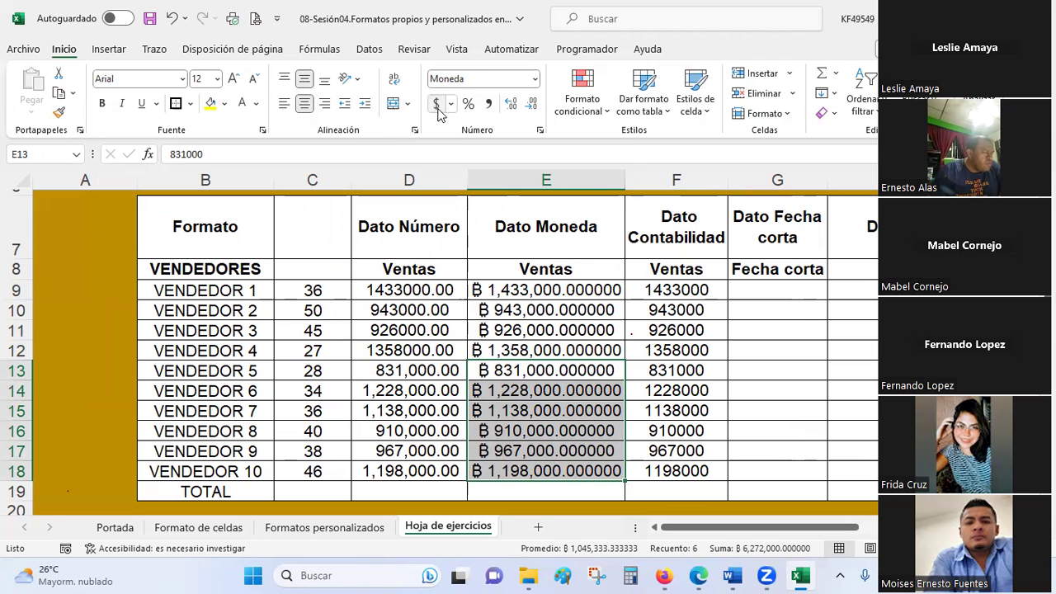
# - Switch E13:E18 to Moneda format, showing values like $831,000.00
pyautogui.click(545, 433)
pyautogui.moveTo(523, 371); pyautogui.dragTo(528, 467)
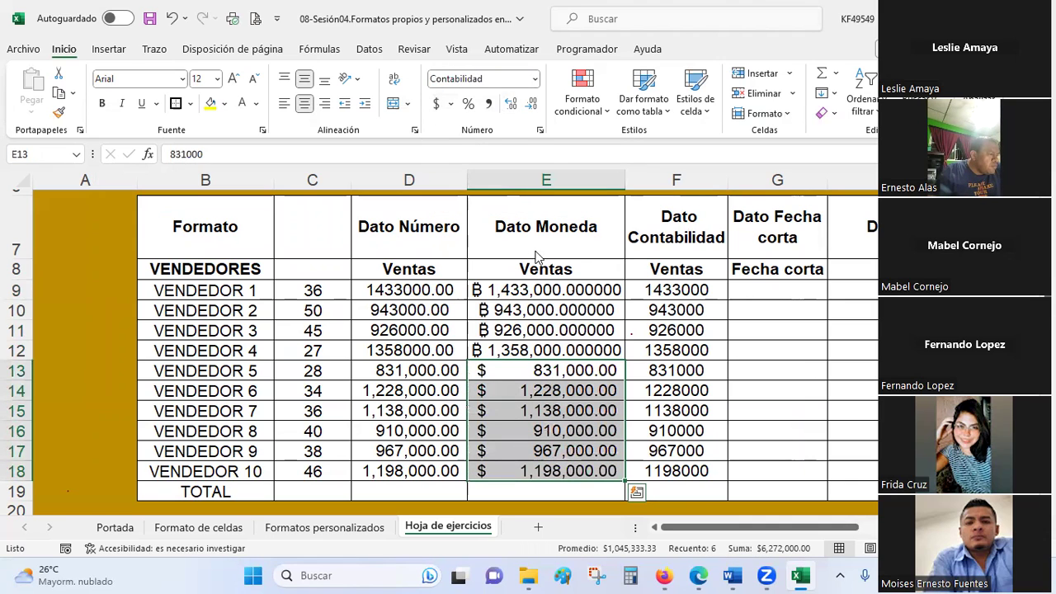
pyautogui.click(534, 78)
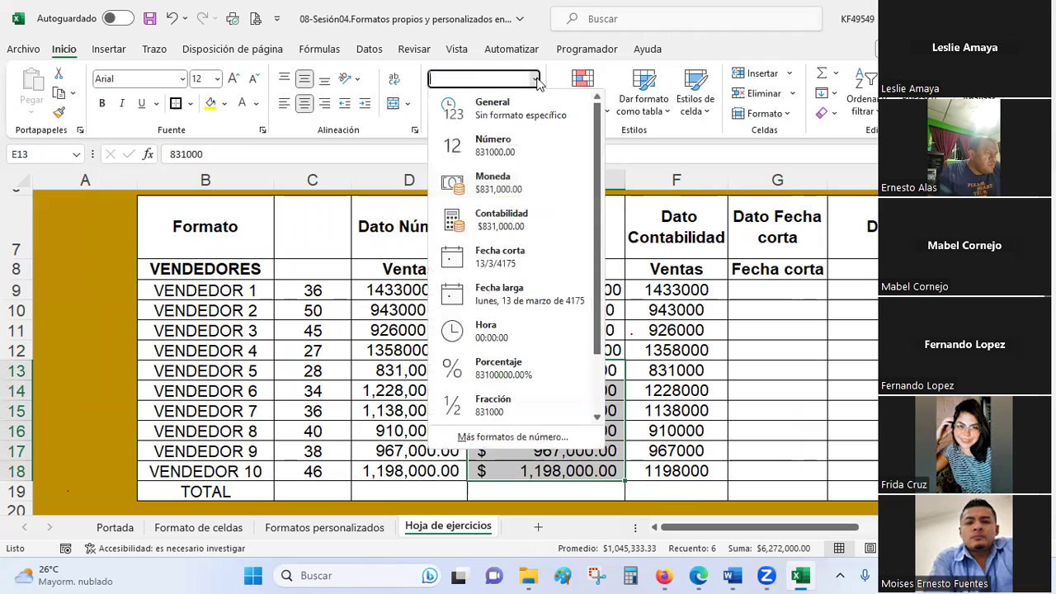
pyautogui.click(493, 181)
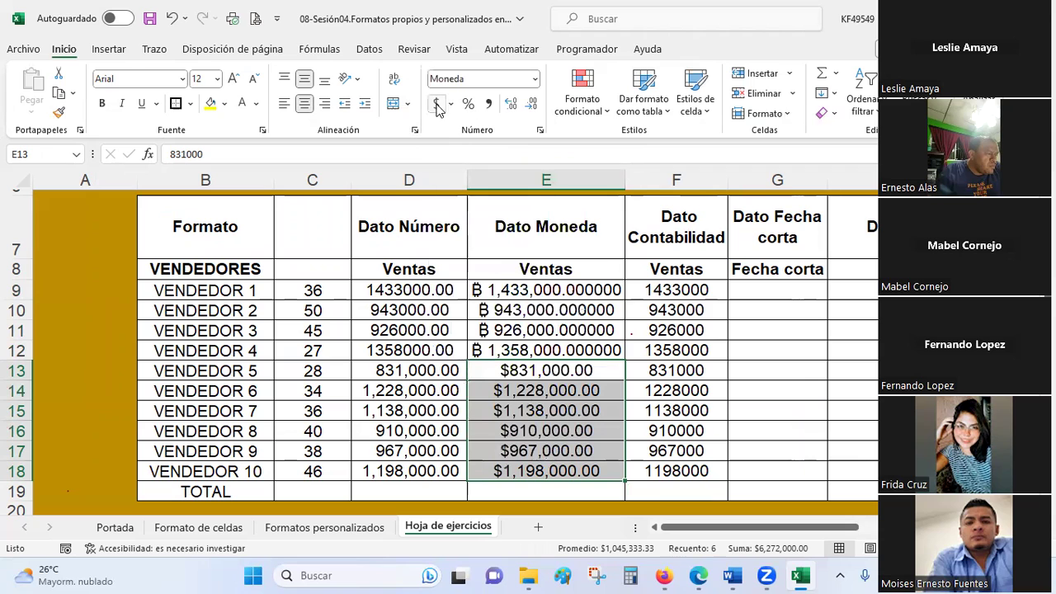
# - Select the Dato Contabilidad sales F9:F11
pyautogui.click(534, 86)
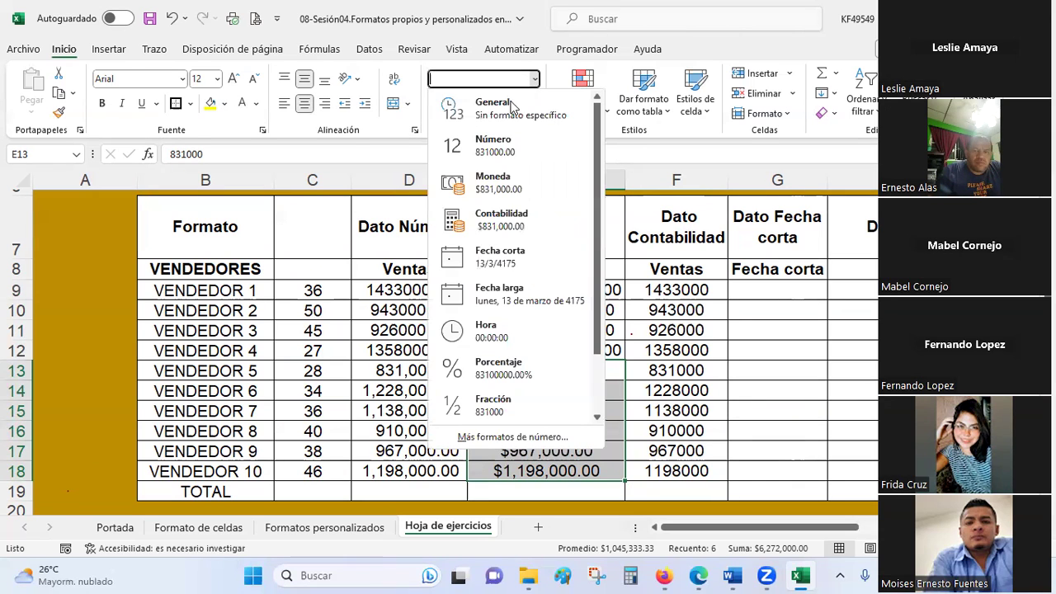
pyautogui.click(592, 410)
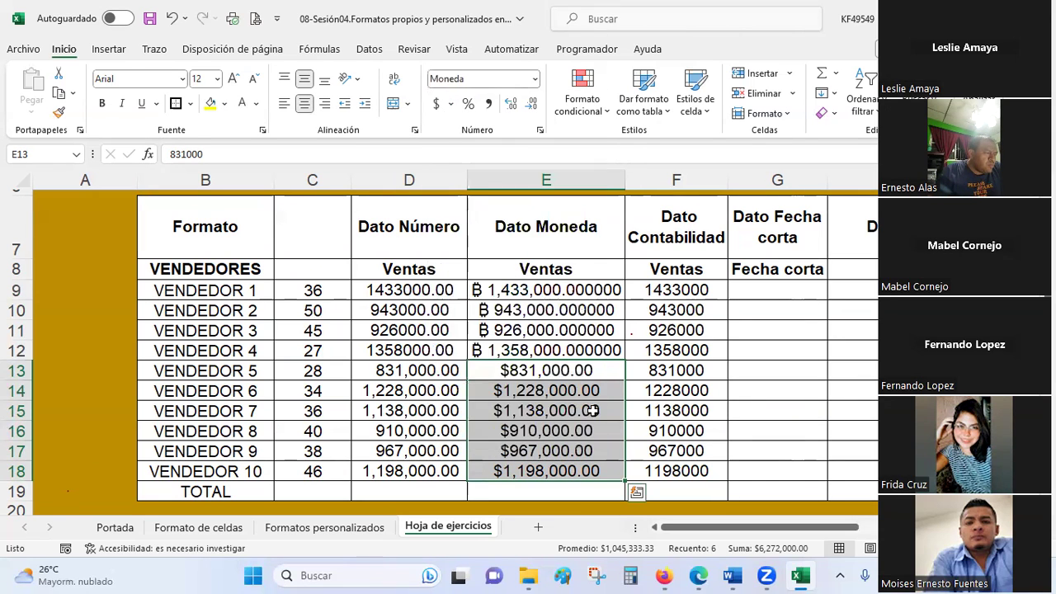
pyautogui.click(540, 373)
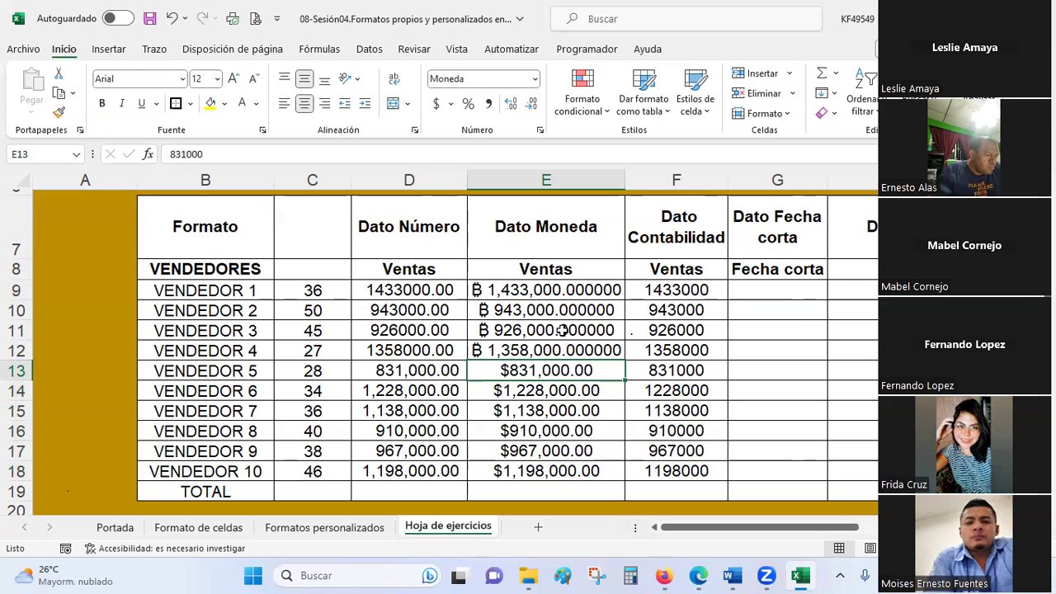
pyautogui.moveTo(664, 288); pyautogui.dragTo(665, 355)
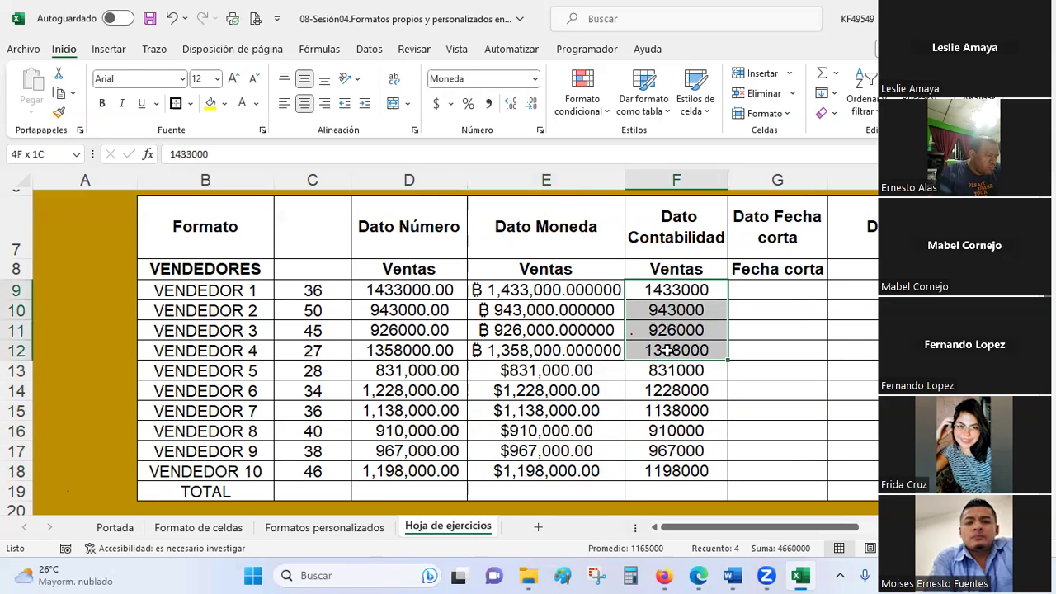
# - Format F9:F13 as Contabilidad with the Bitcoin (฿) symbol
pyautogui.click(535, 78)
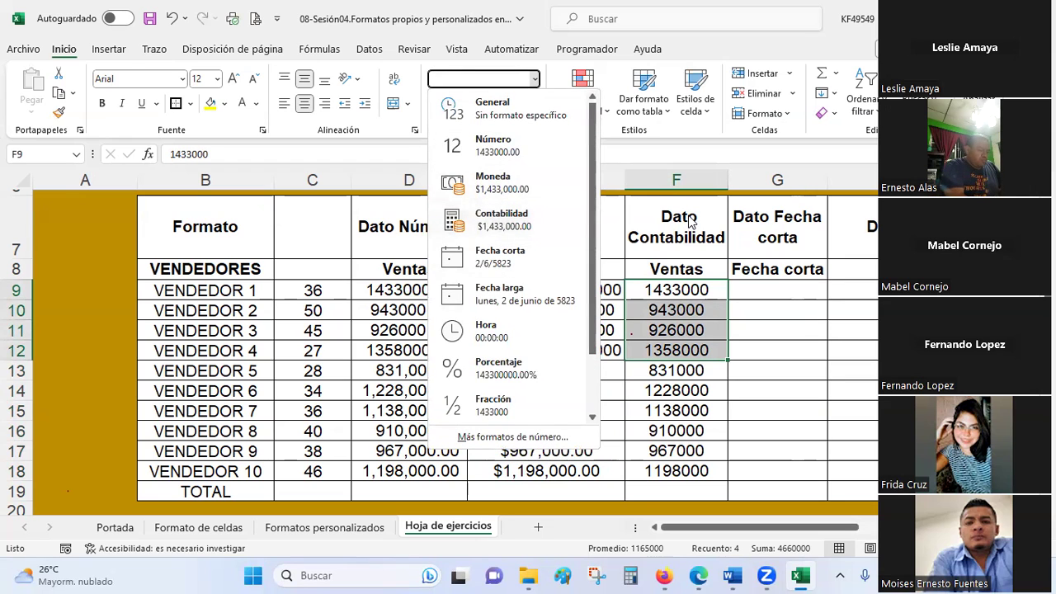
pyautogui.click(695, 280)
pyautogui.moveTo(677, 290); pyautogui.dragTo(676, 370)
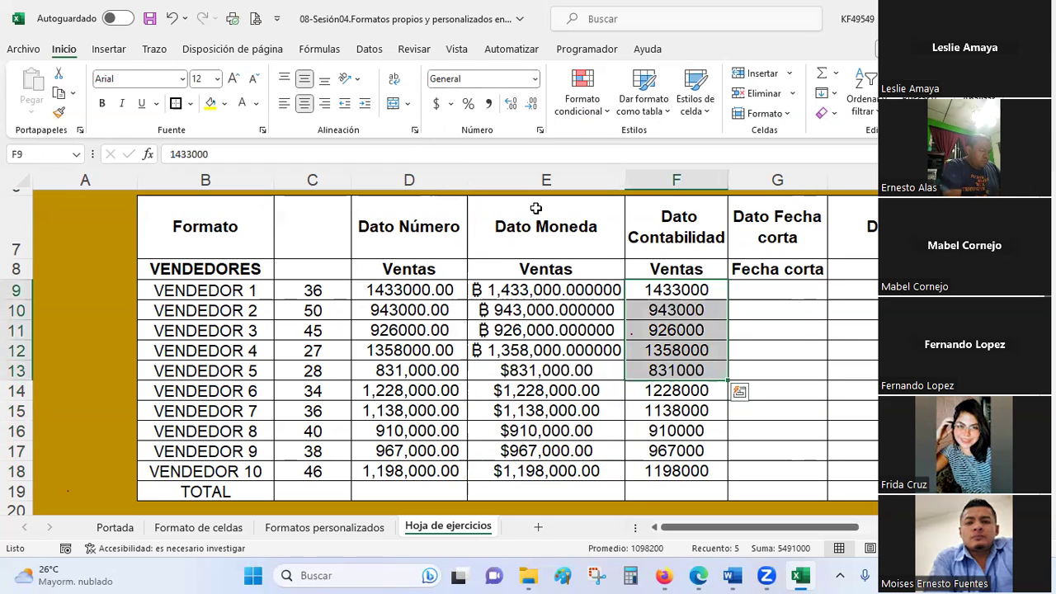
pyautogui.click(540, 131)
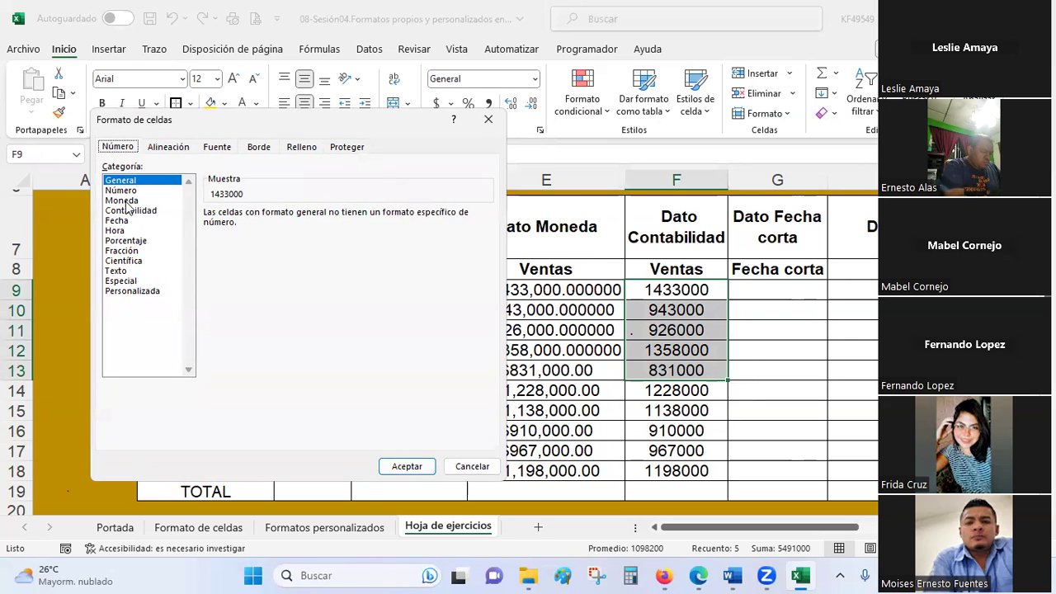
pyautogui.click(124, 201)
pyautogui.click(137, 213)
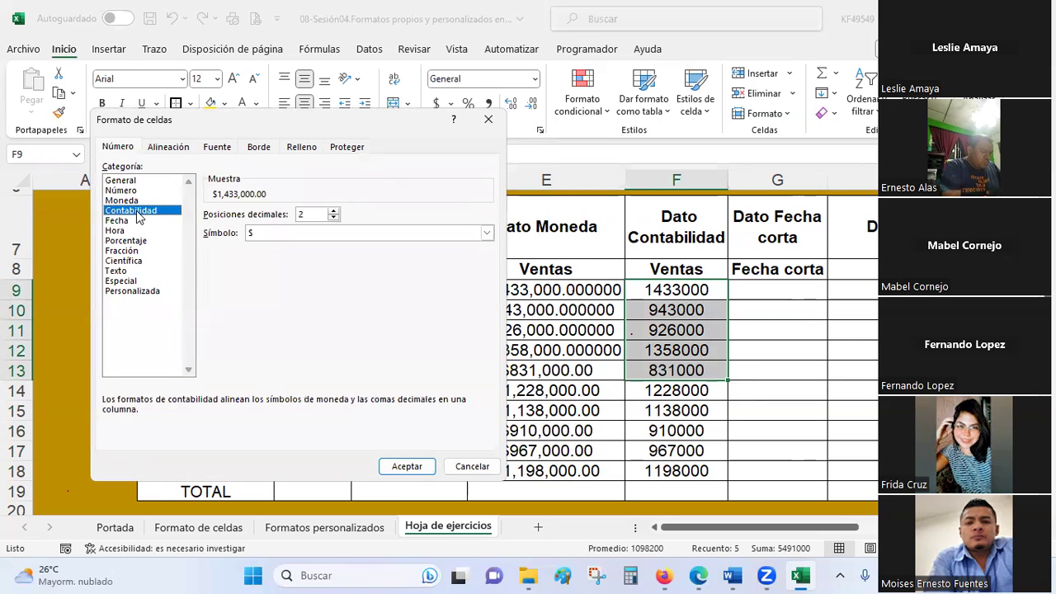
pyautogui.click(287, 232)
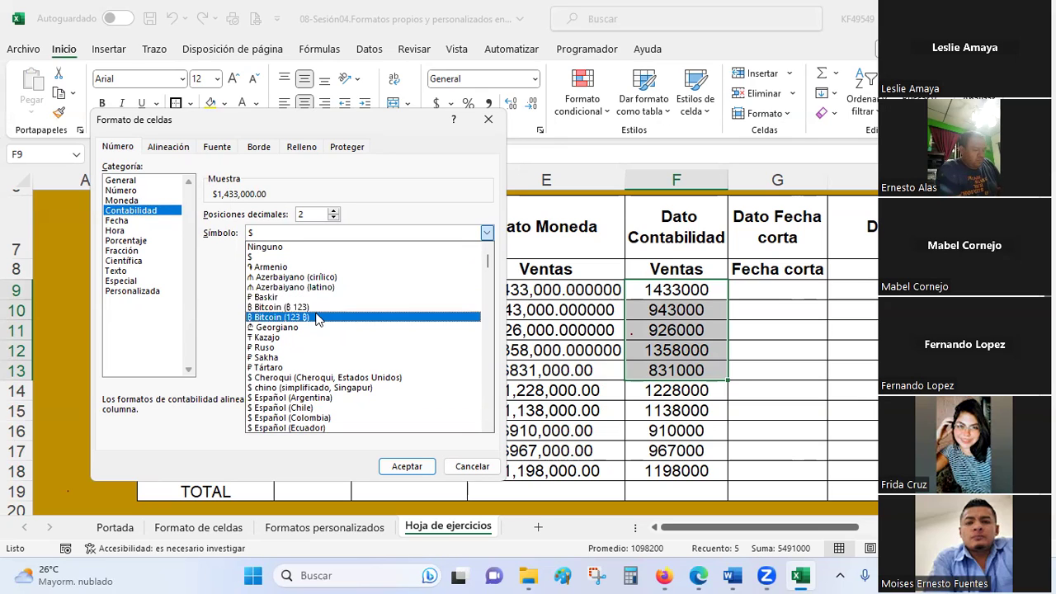
pyautogui.click(310, 307)
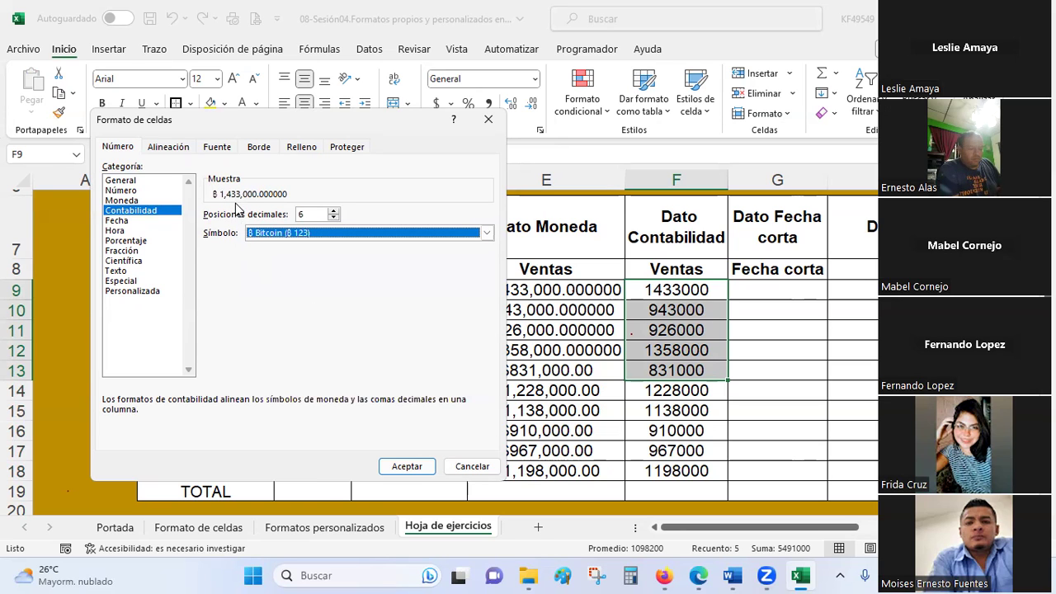
pyautogui.click(405, 467)
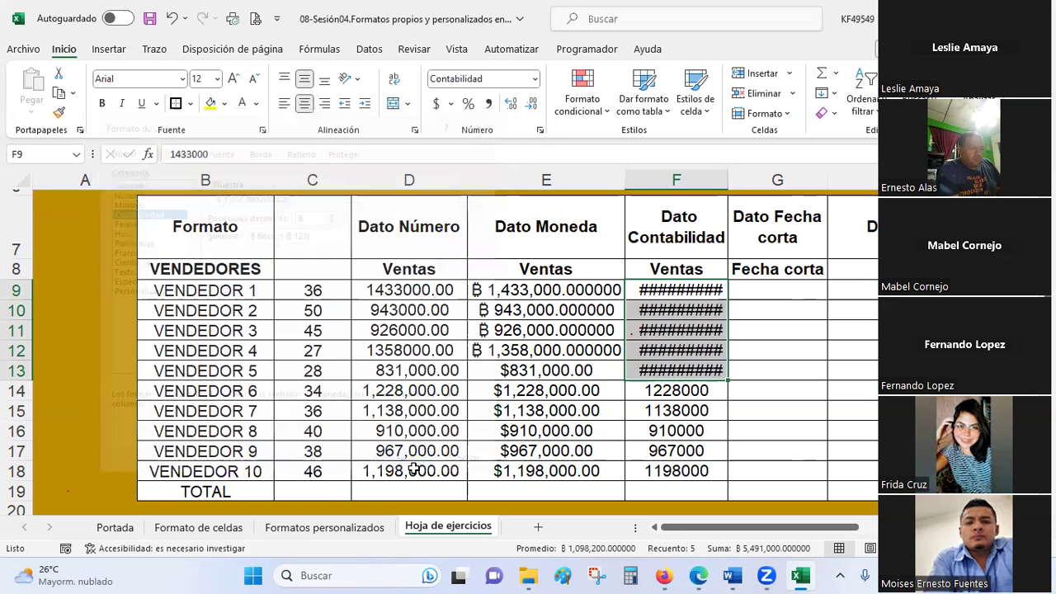
# - Autofit column F so the ฿ accounting values display fully
pyautogui.doubleClick(727, 179)
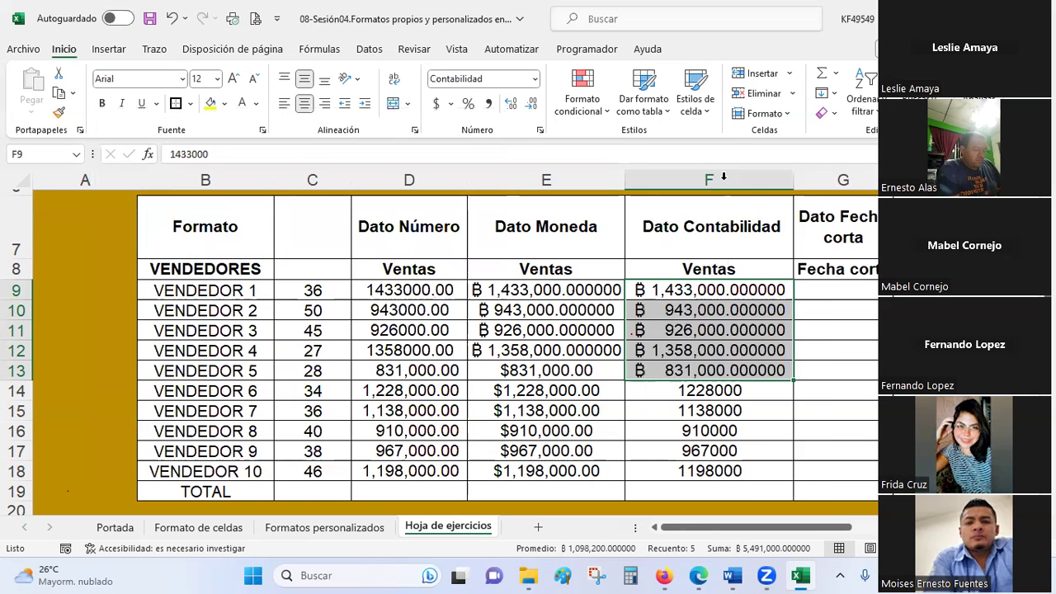
pyautogui.click(721, 344)
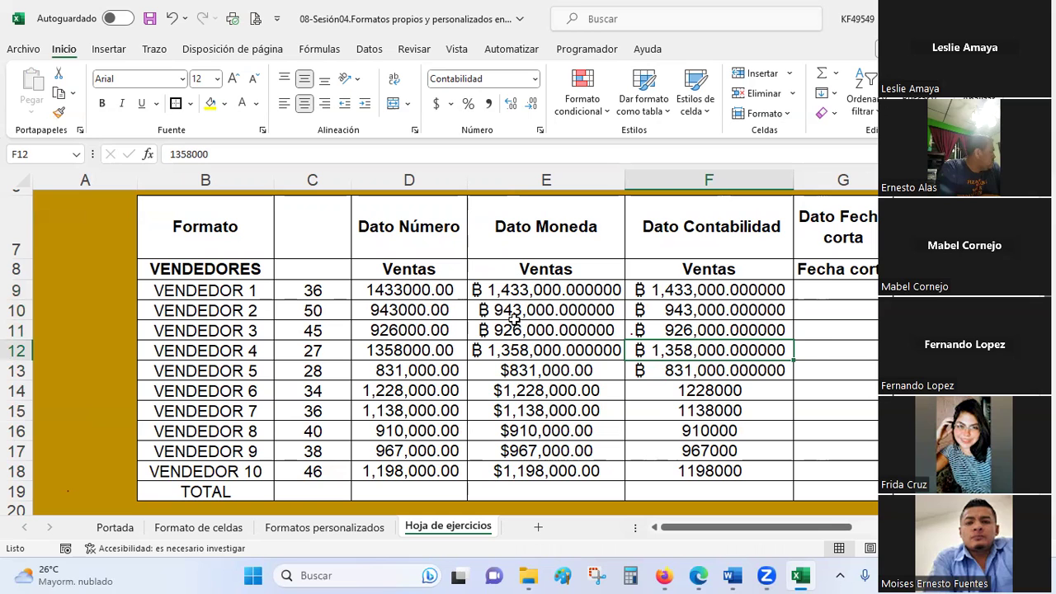
pyautogui.keyDown('ctrl'); pyautogui.scroll(1, 690, 318); pyautogui.keyUp('ctrl')
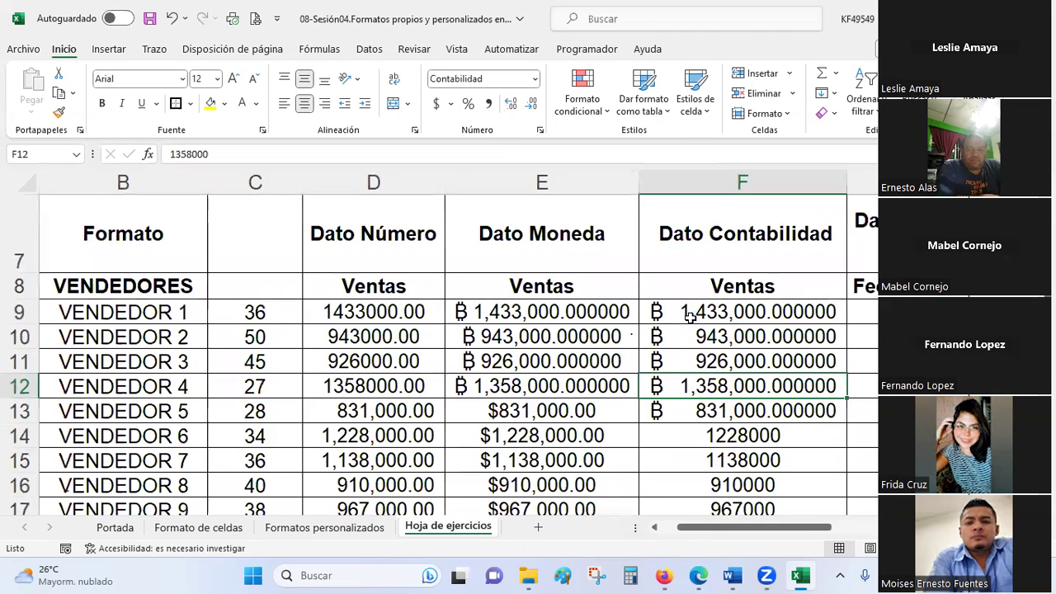
pyautogui.keyDown('ctrl'); pyautogui.scroll(1, 690, 318); pyautogui.keyUp('ctrl')
# - Format F14:F18 as Contabilidad with $ and 2 decimals, e.g. $ 1,228,000.00
pyautogui.click(752, 239)
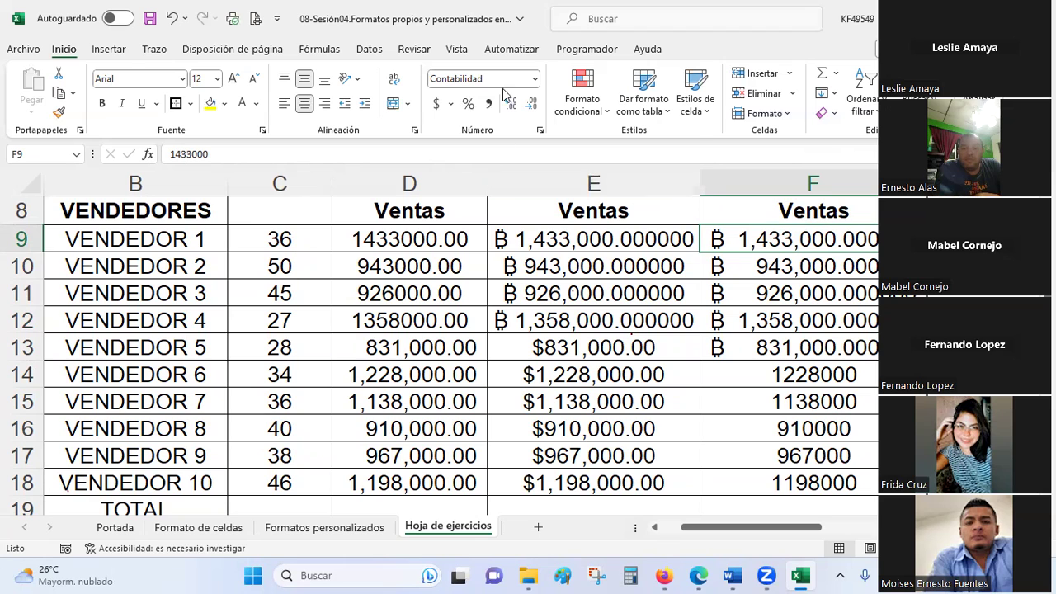
pyautogui.scroll(-1, 742, 278)
pyautogui.click(783, 293)
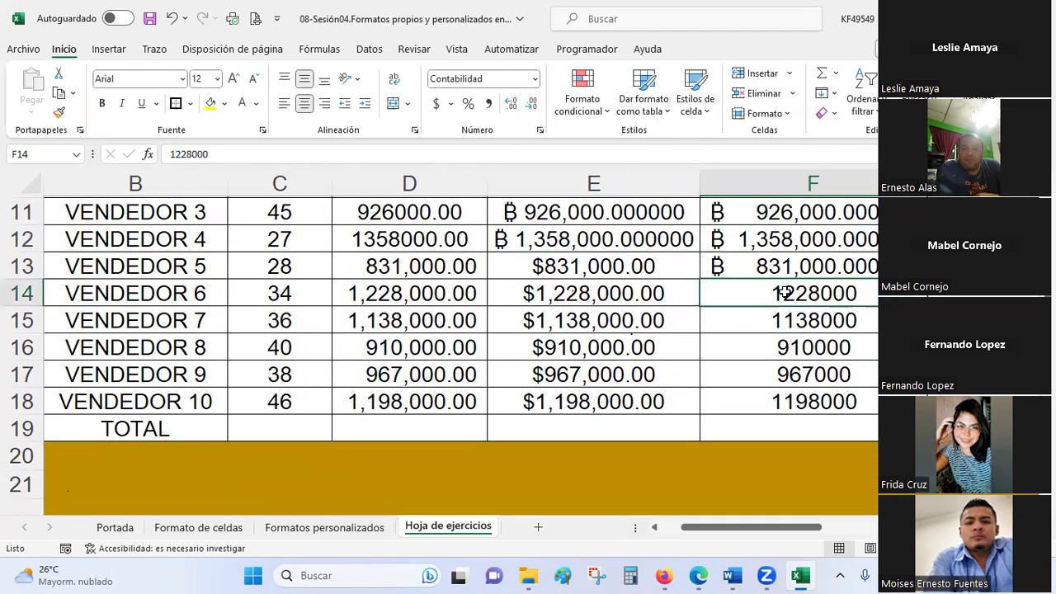
pyautogui.moveTo(784, 293); pyautogui.dragTo(805, 401)
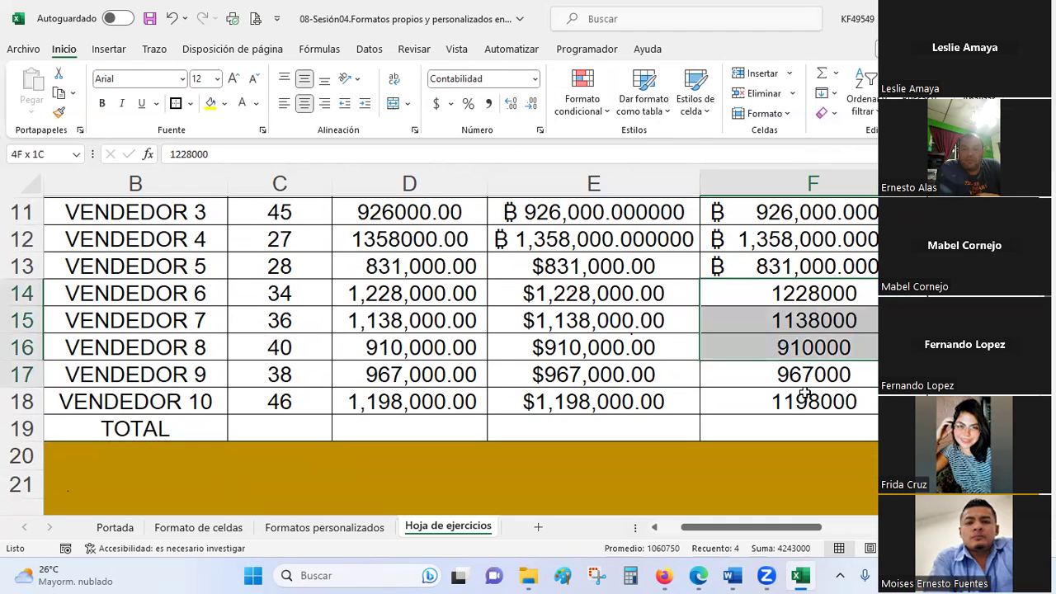
pyautogui.click(541, 131)
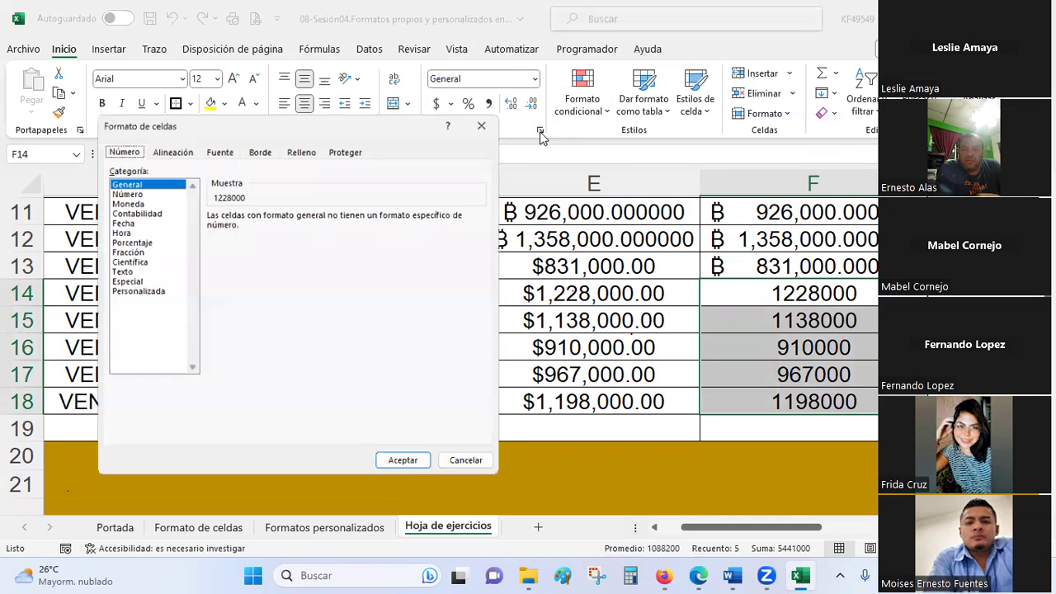
pyautogui.click(139, 211)
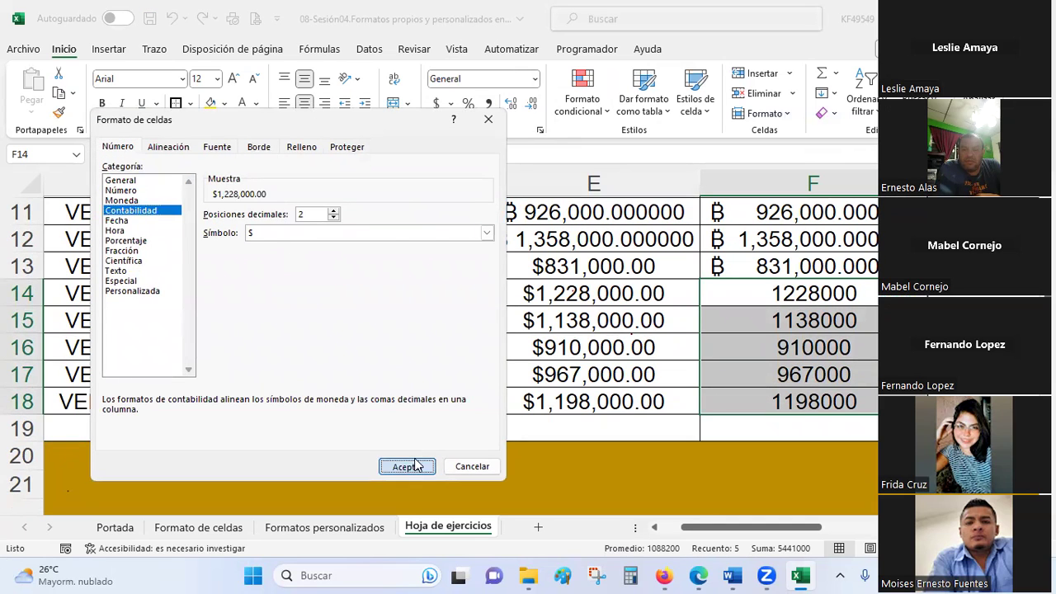
pyautogui.click(415, 466)
# - Scroll the sheet to review the accounting-formatted sales in column F
pyautogui.click(796, 302)
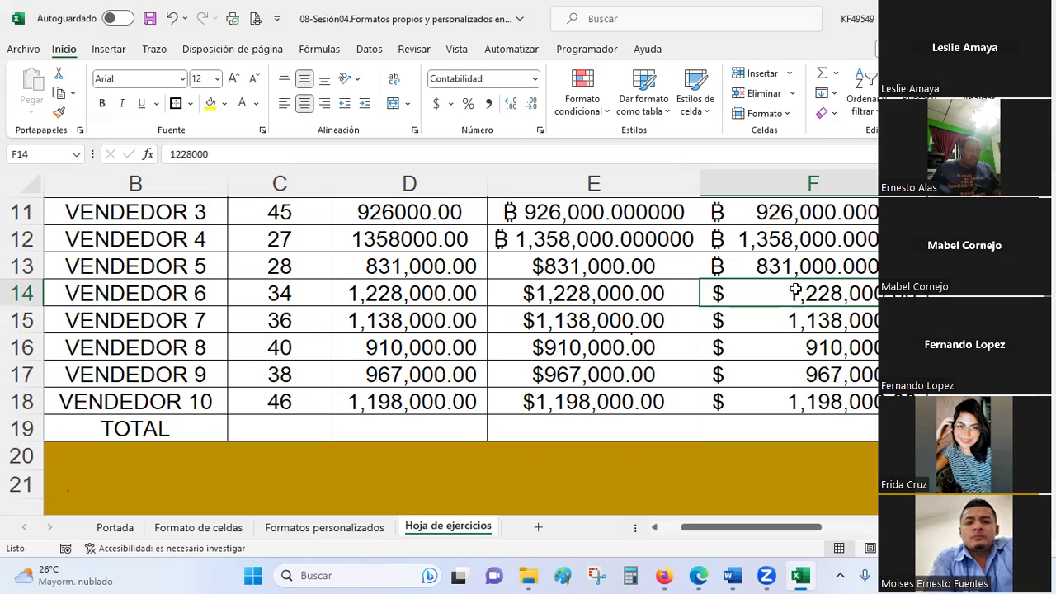
pyautogui.scroll(2, 842, 326)
pyautogui.scroll(-1, 845, 328)
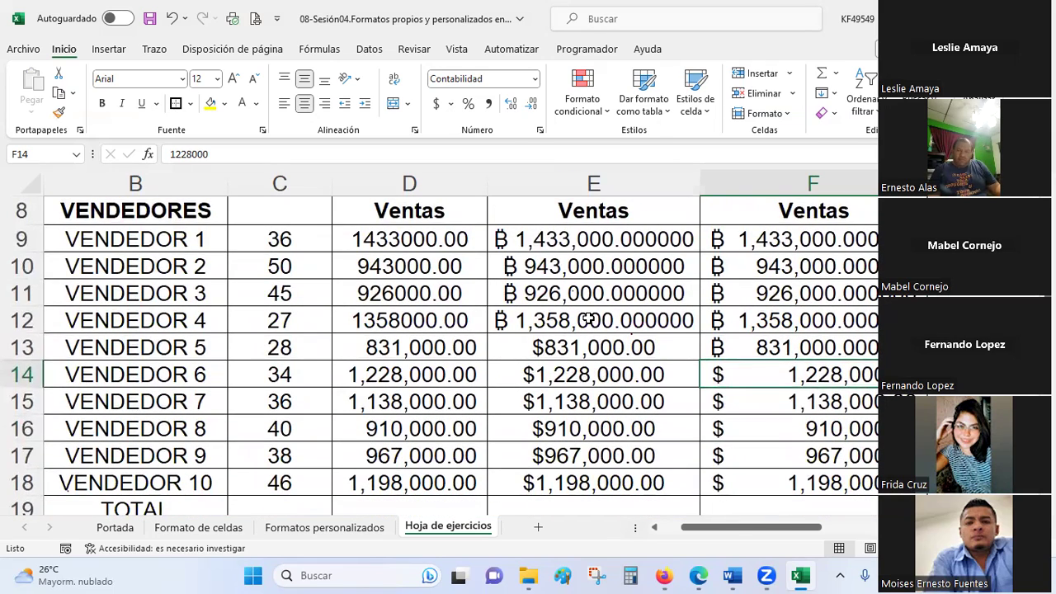
pyautogui.scroll(1, 591, 305)
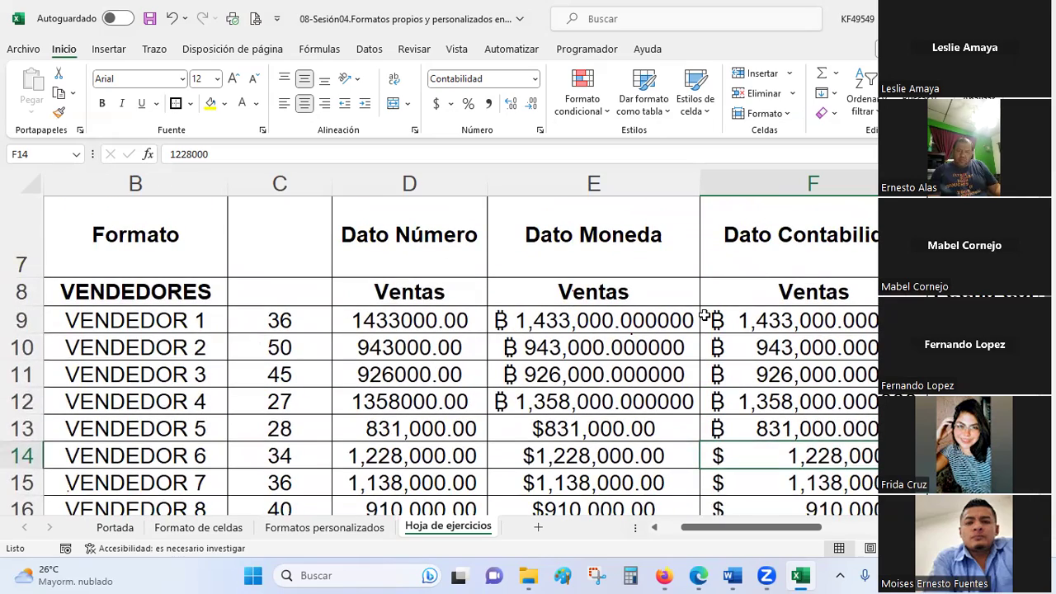
pyautogui.keyDown('ctrl'); pyautogui.scroll(-1, 704, 316); pyautogui.keyUp('ctrl')
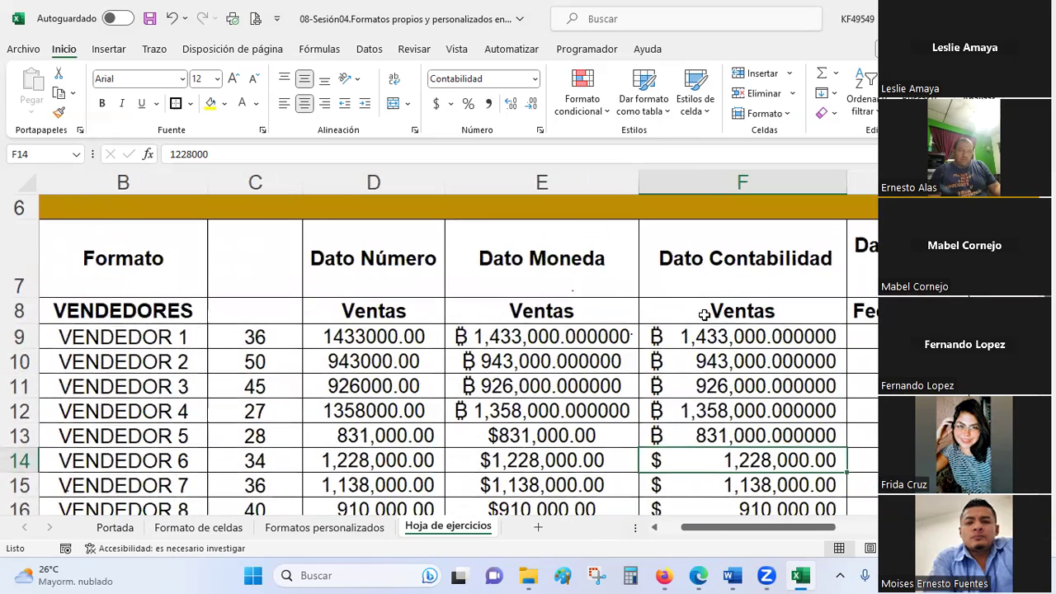
pyautogui.keyDown('ctrl'); pyautogui.scroll(-1, 704, 314); pyautogui.keyUp('ctrl')
# - Enter the date 28-6-23 in cell G9 under Fecha corta
pyautogui.moveTo(794, 529); pyautogui.dragTo(858, 536)
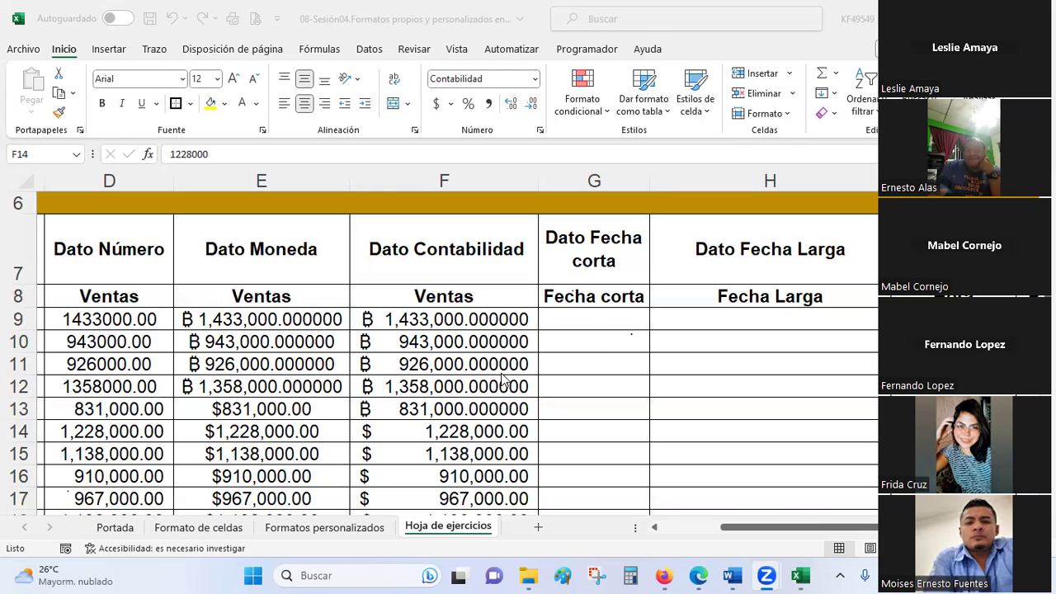
pyautogui.click(590, 319)
pyautogui.click(590, 319)
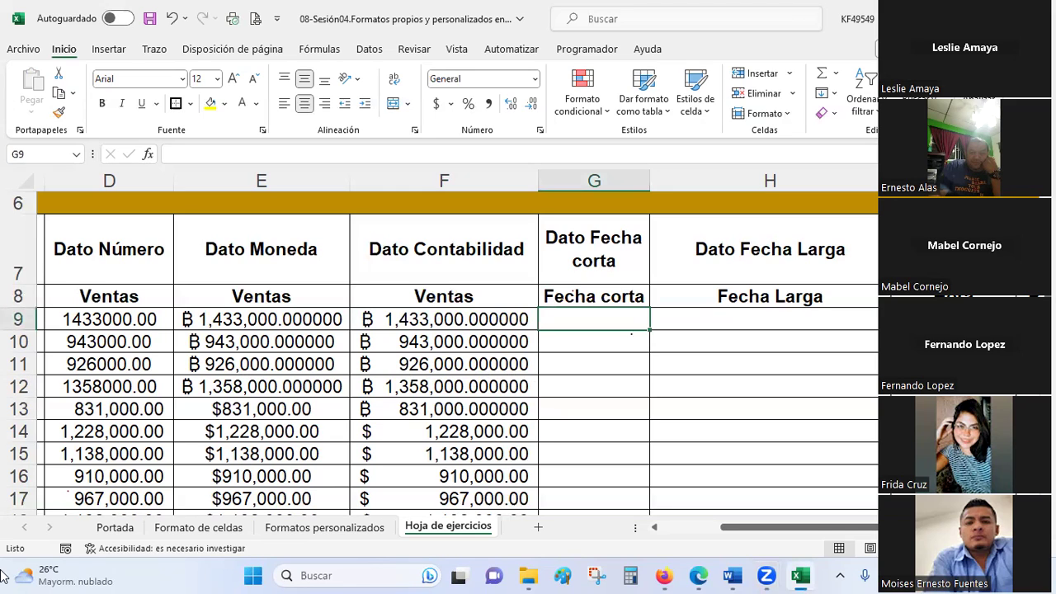
pyautogui.write('28-6-23')
# - Commit the G9 date and copy 28/6/2023 into G10:G18
pyautogui.press('Return')
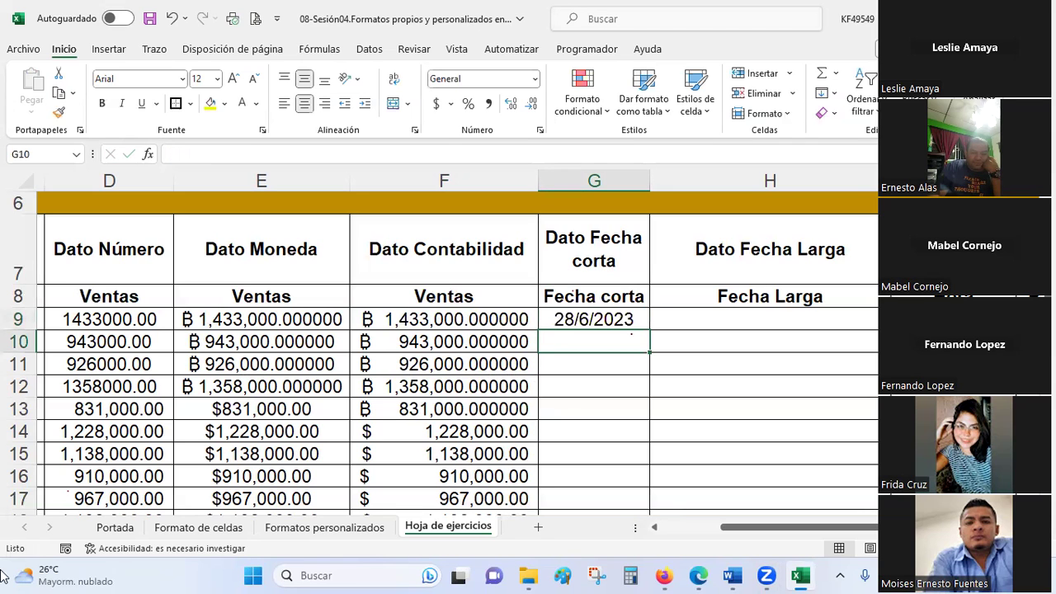
pyautogui.moveTo(74, 575)
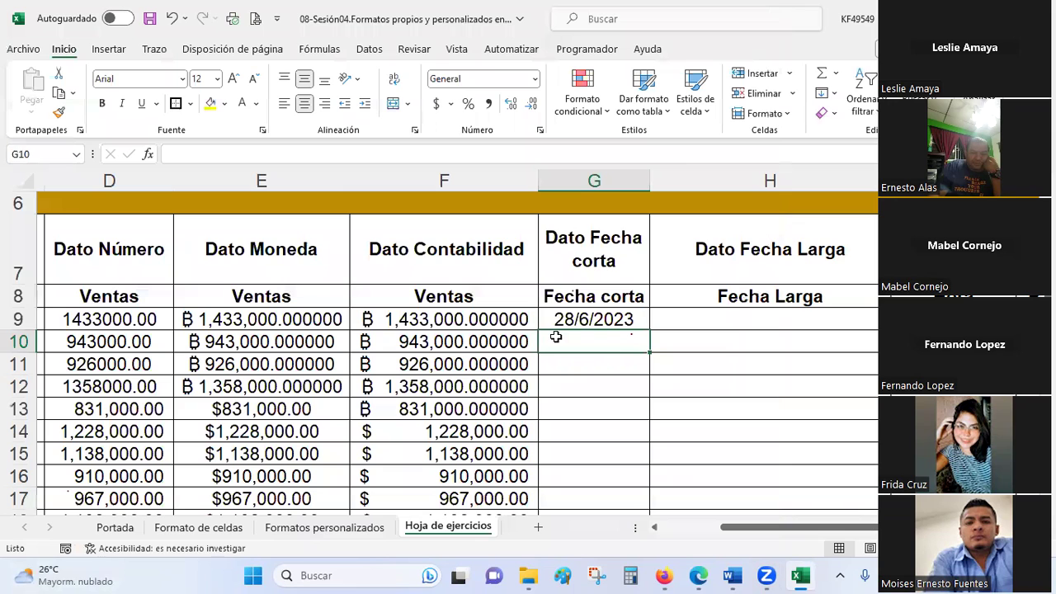
pyautogui.click(582, 313)
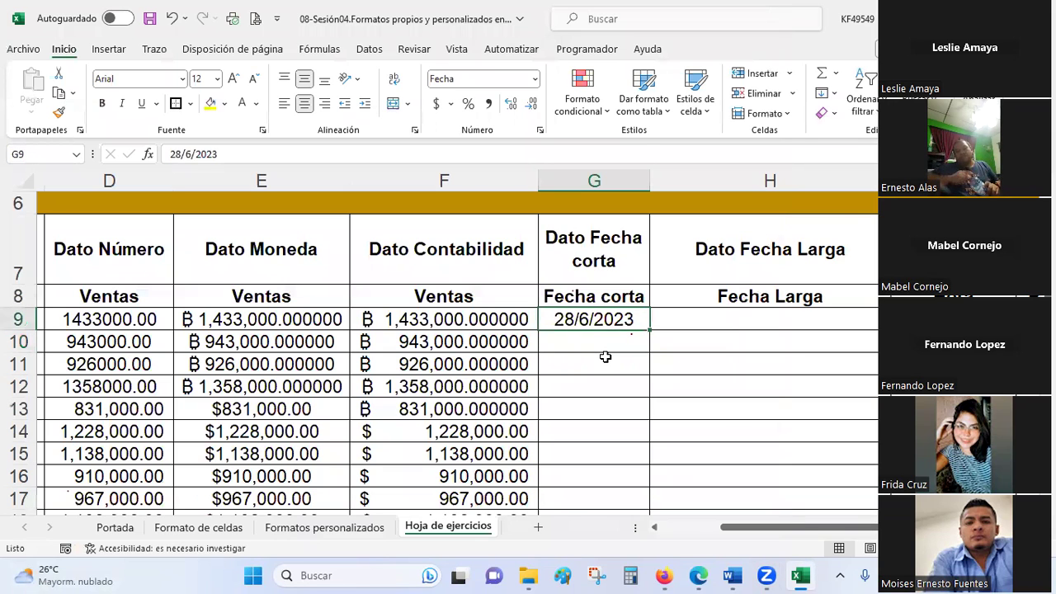
pyautogui.hotkey('ctrl', 'c')
pyautogui.moveTo(611, 342)
pyautogui.mouseDown()
pyautogui.moveTo(597, 521)
pyautogui.moveTo(588, 428)
pyautogui.mouseUp()
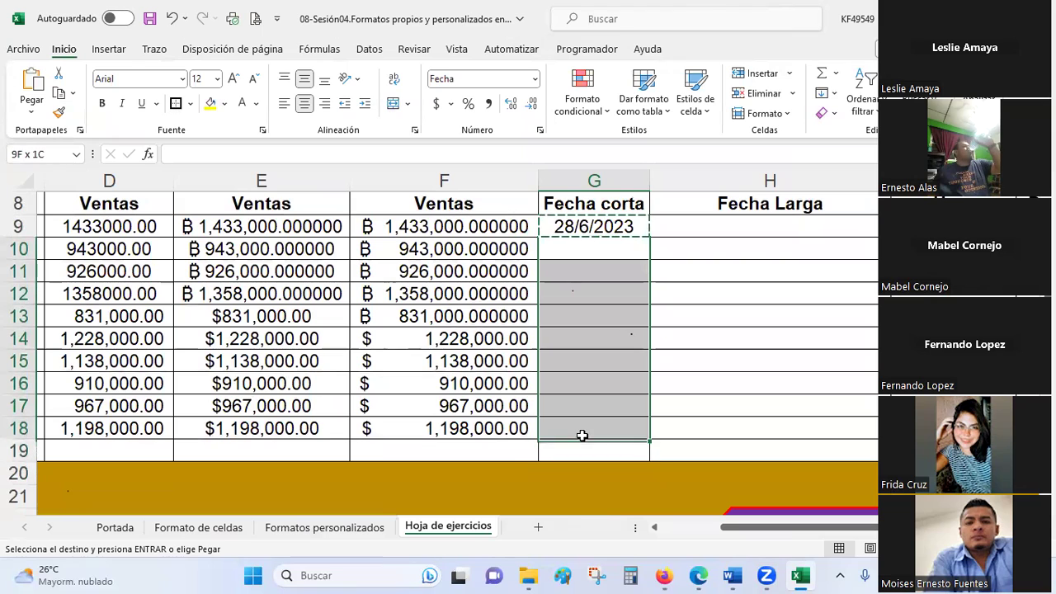
pyautogui.hotkey('ctrl', 'v')
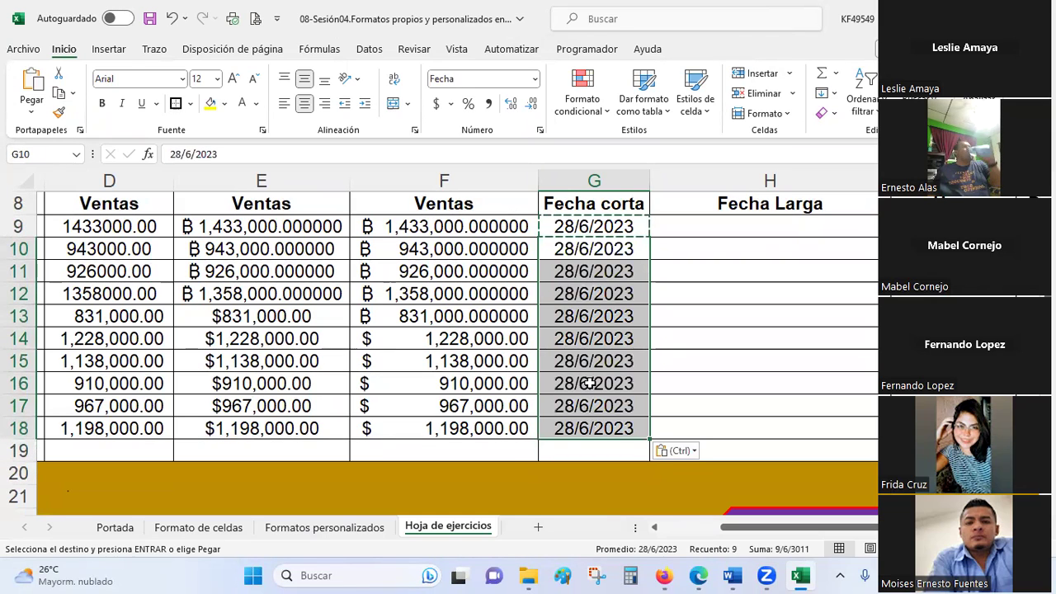
# - Give cells G9 and G10 a yellow fill
pyautogui.click(590, 384)
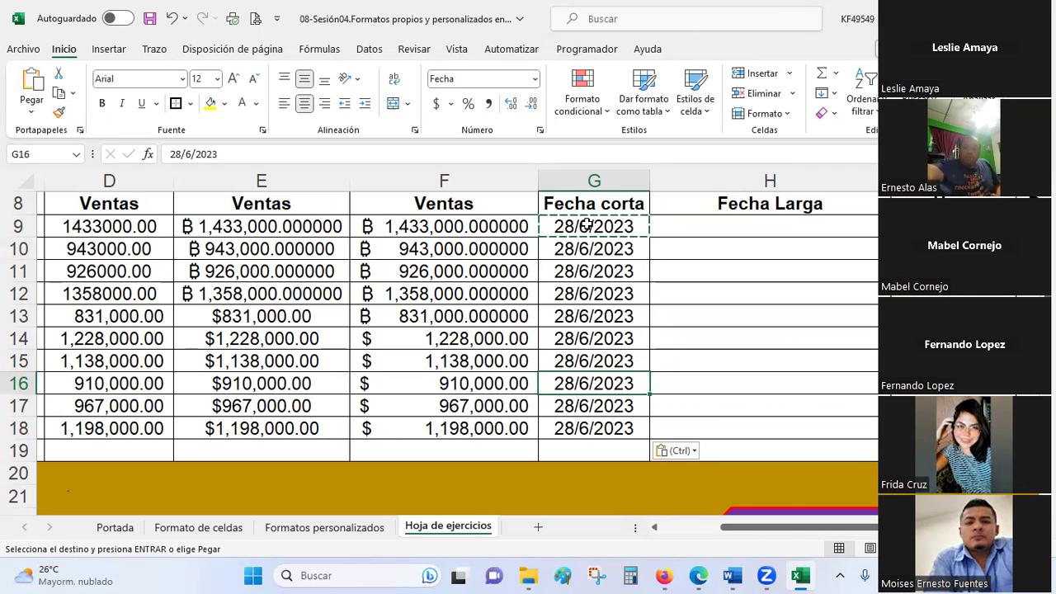
pyautogui.moveTo(585, 225); pyautogui.dragTo(576, 271)
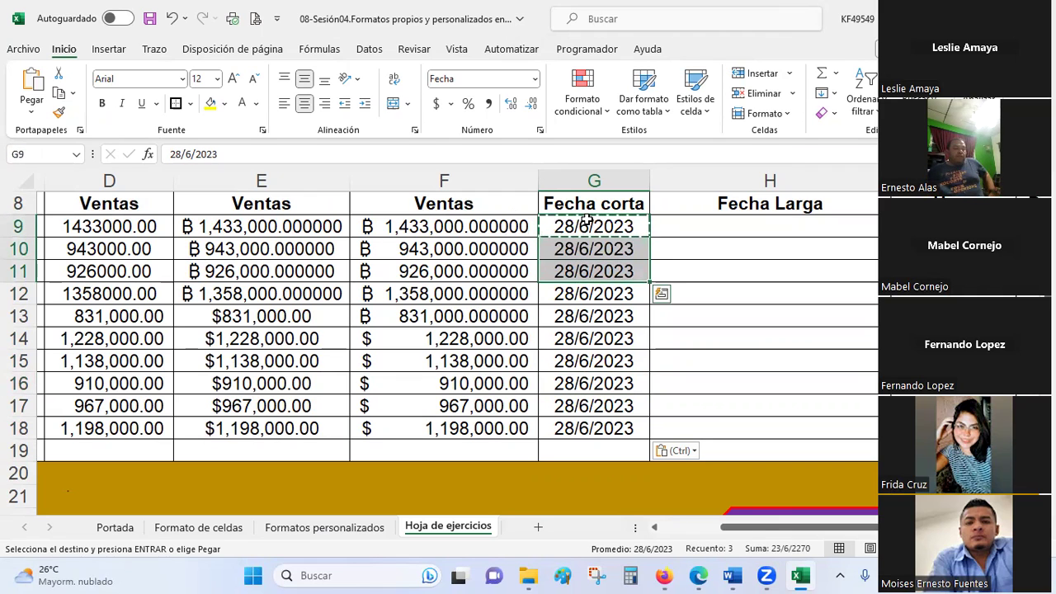
pyautogui.moveTo(585, 221); pyautogui.dragTo(584, 247)
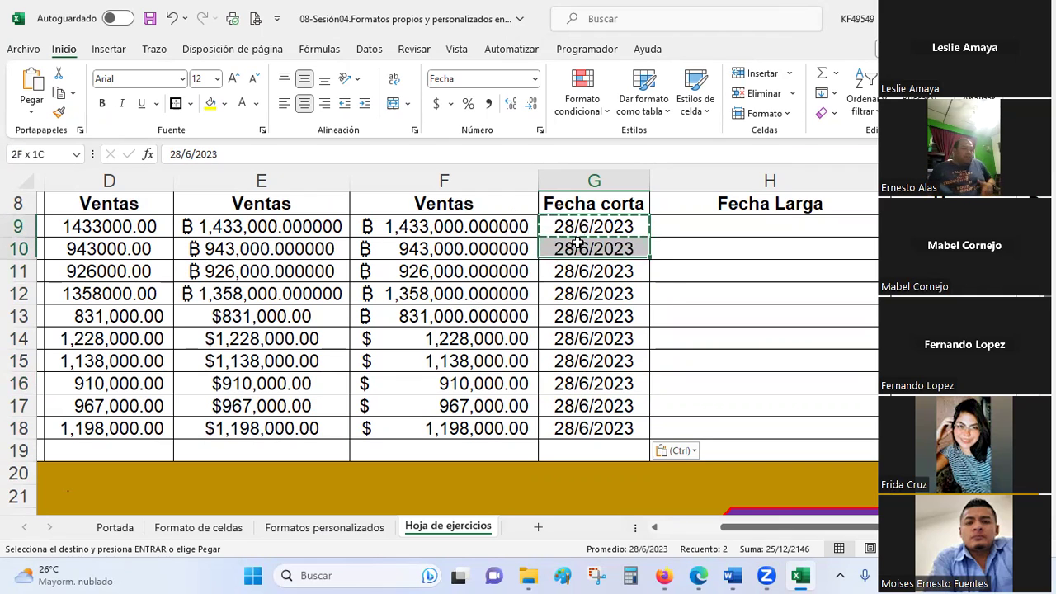
pyautogui.click(212, 104)
pyautogui.click(594, 272)
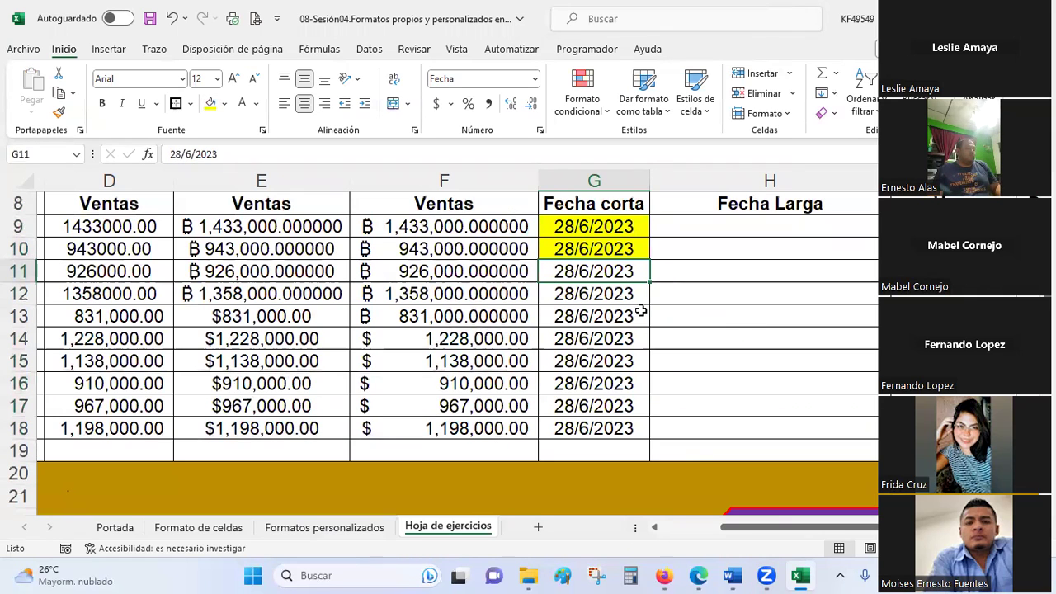
# - Format G11:G12 with the 14/03/2012 date type (28/06/2023) and an orange fill
pyautogui.moveTo(621, 276); pyautogui.dragTo(611, 286)
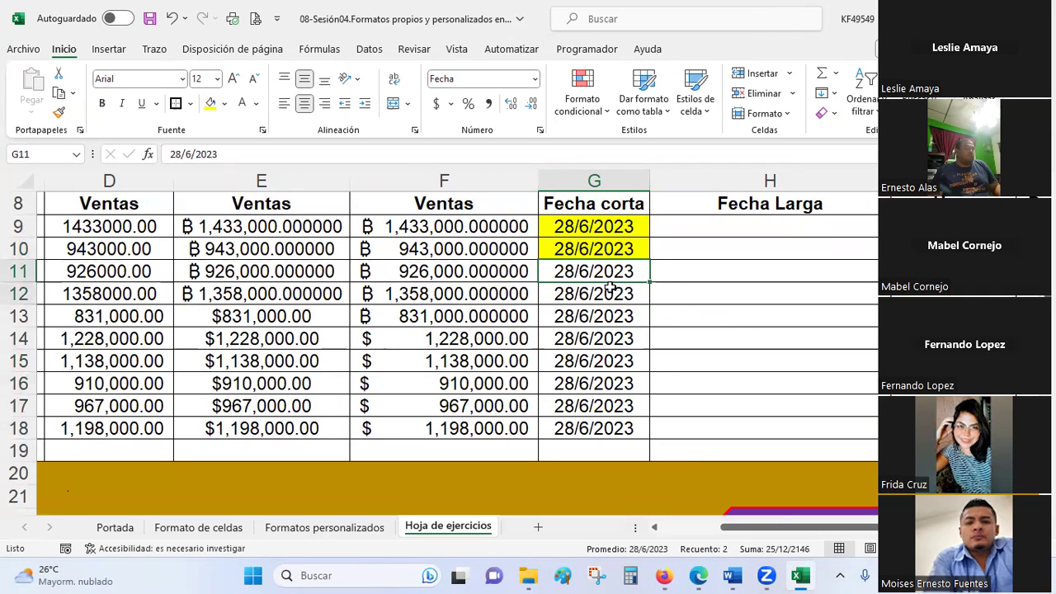
pyautogui.click(539, 130)
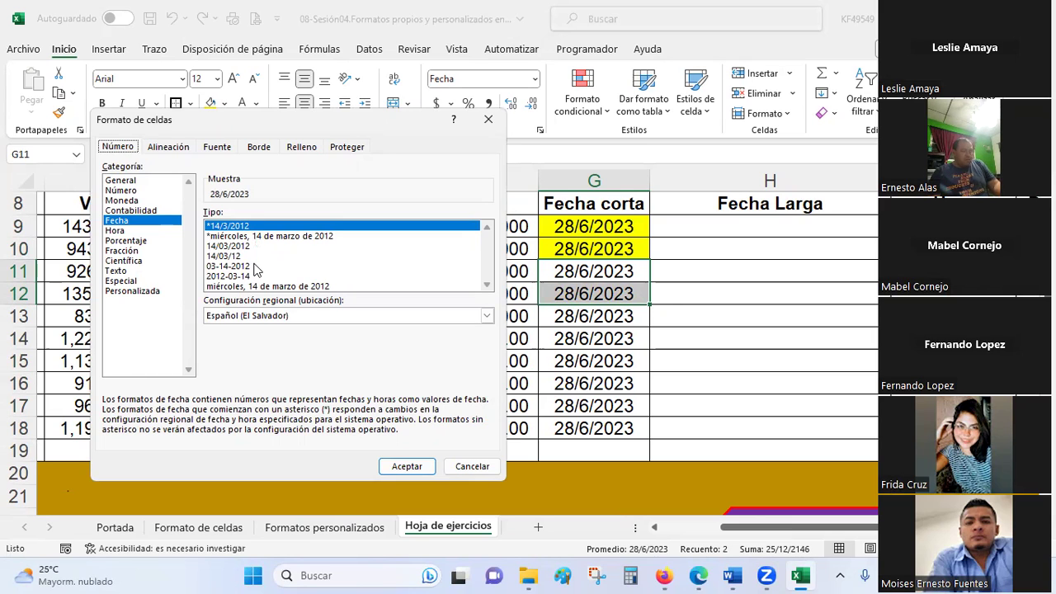
pyautogui.click(211, 249)
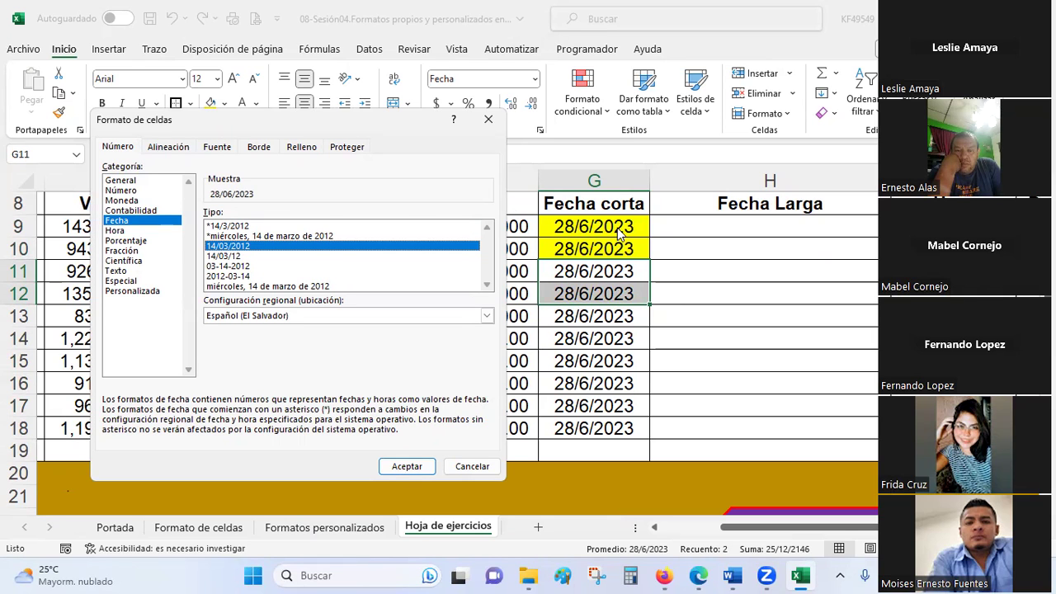
pyautogui.click(407, 466)
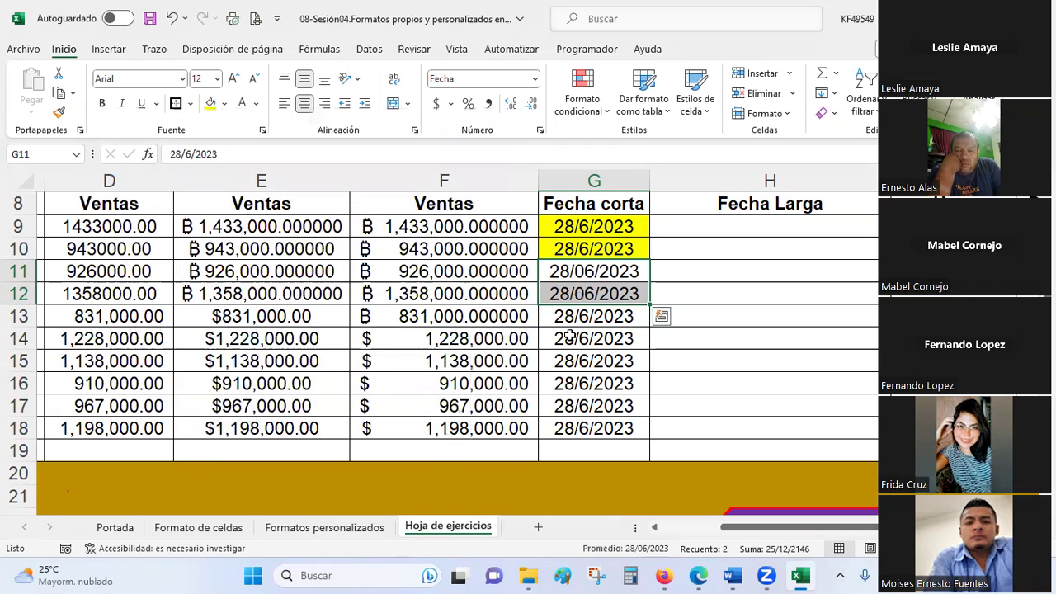
pyautogui.click(226, 103)
pyautogui.click(235, 248)
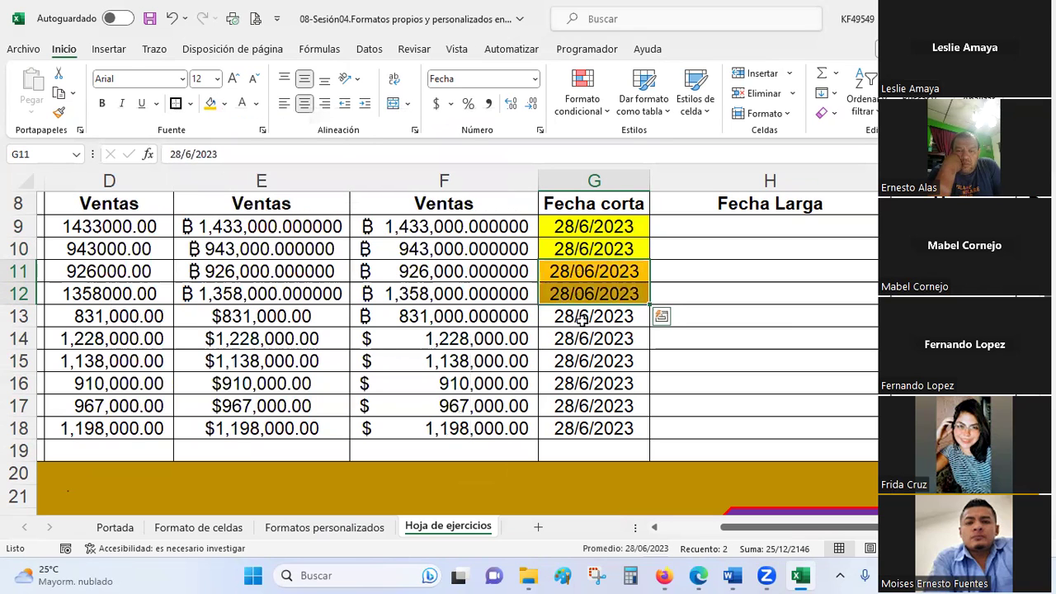
# - Format G13:G14 with the 03-14-2012 date type (06-28-2023) and a light green fill
pyautogui.moveTo(582, 316); pyautogui.dragTo(584, 339)
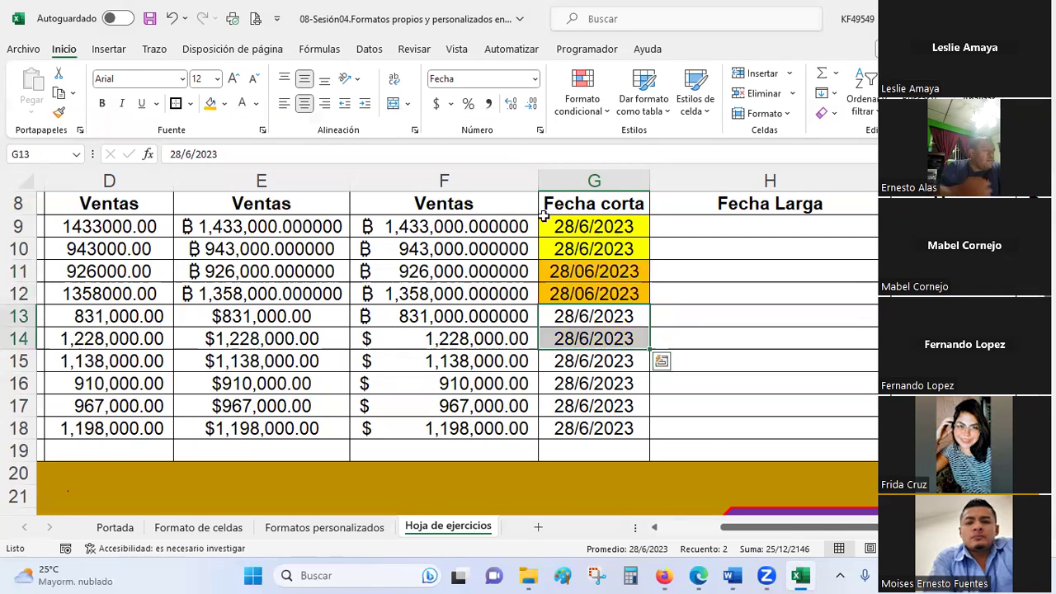
pyautogui.click(539, 130)
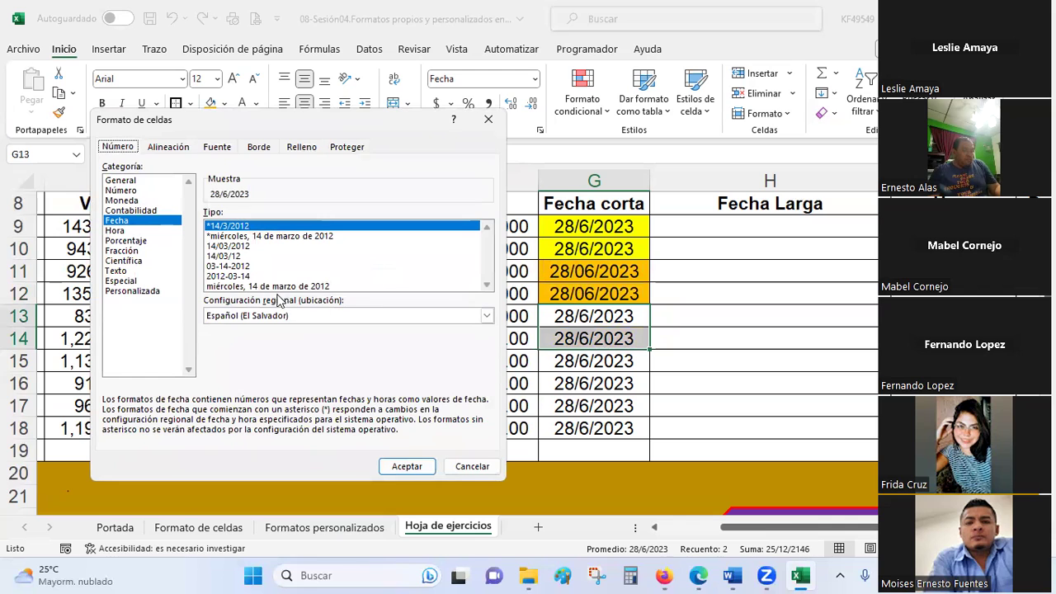
pyautogui.click(237, 266)
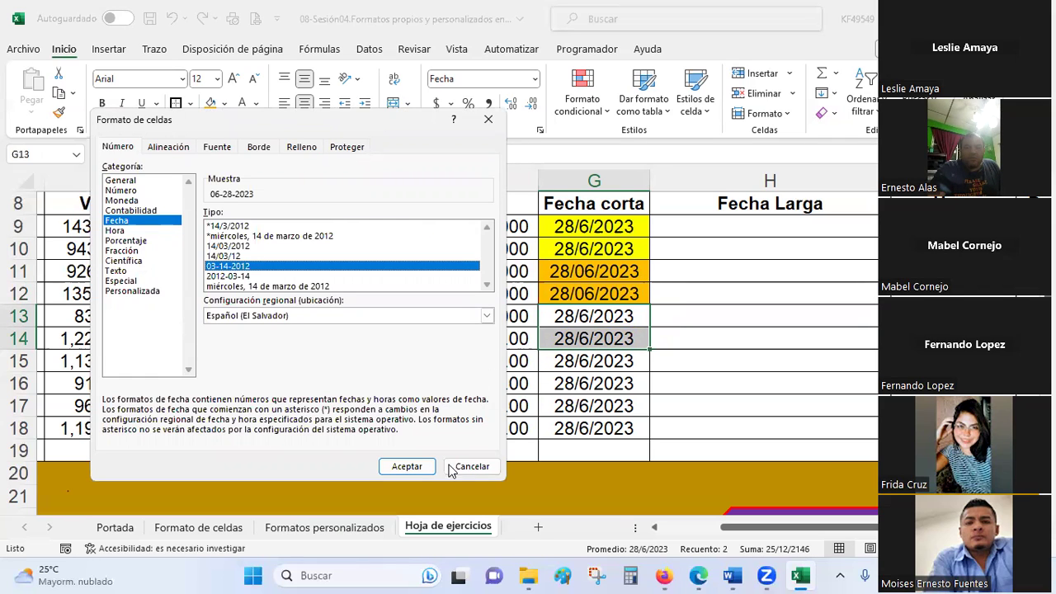
pyautogui.click(408, 467)
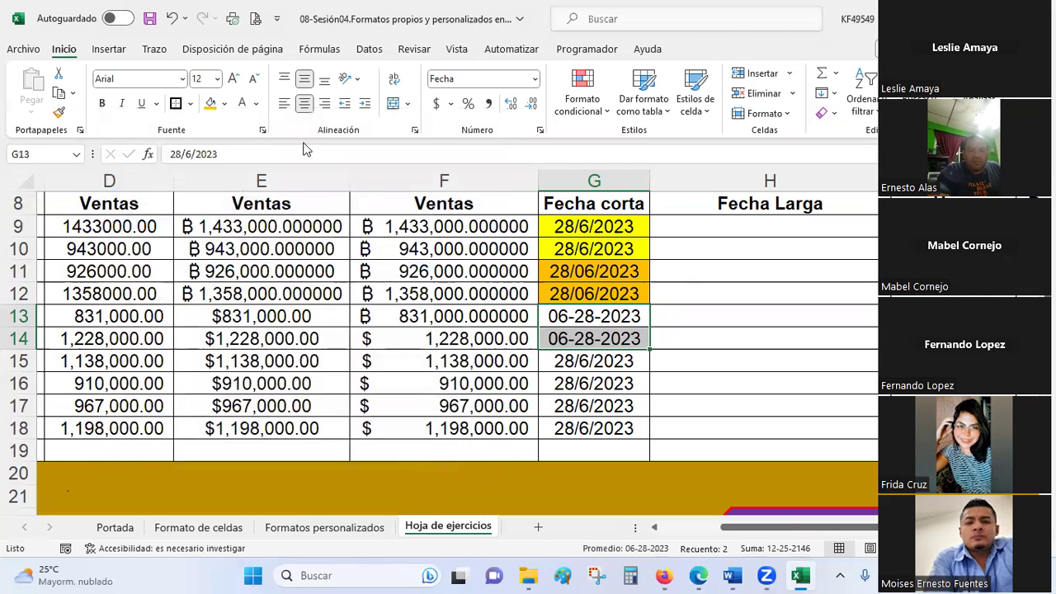
pyautogui.click(222, 104)
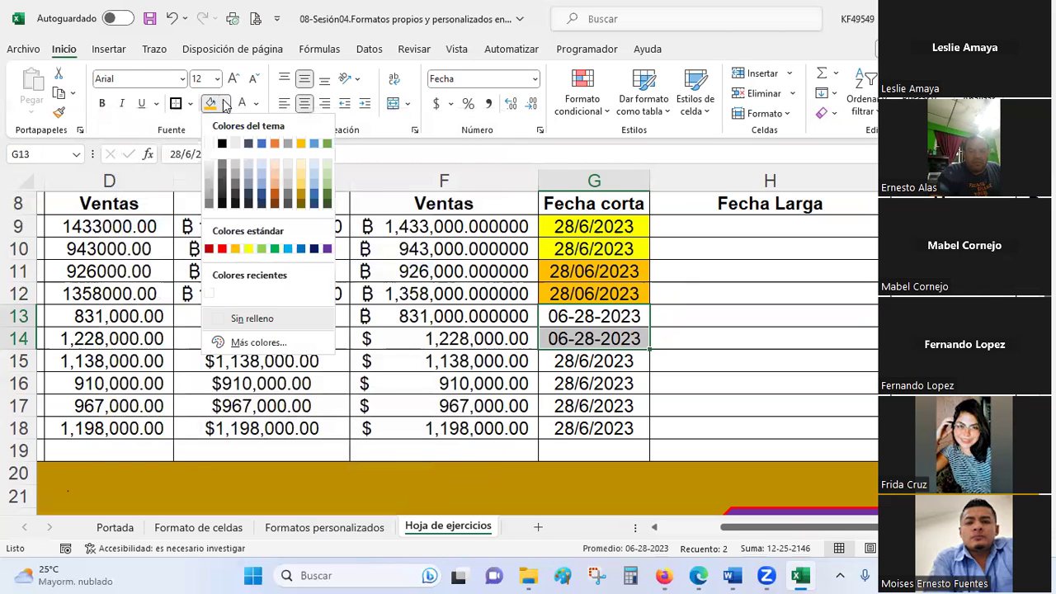
pyautogui.click(261, 247)
pyautogui.click(700, 310)
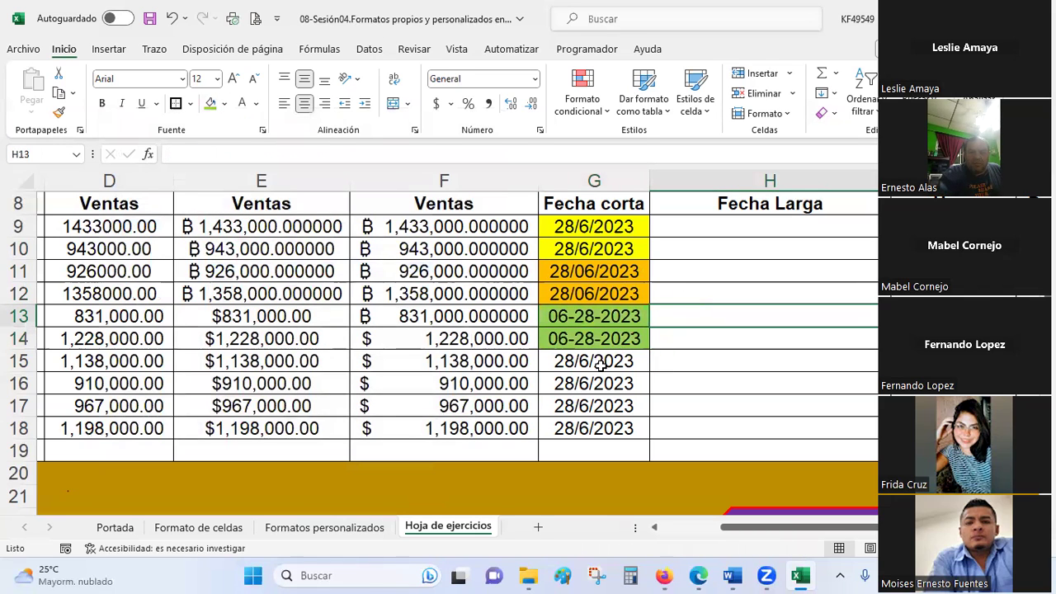
pyautogui.moveTo(599, 363); pyautogui.dragTo(594, 383)
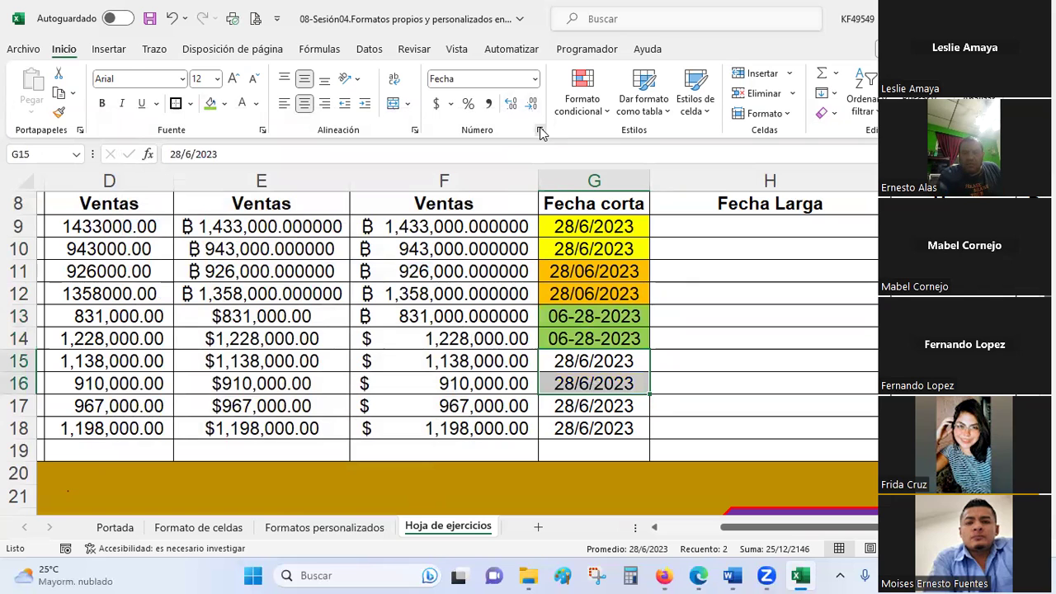
# - Format G15:G16 with the 2012-03-14 date type (2023-06-28) and a blue fill
pyautogui.click(540, 130)
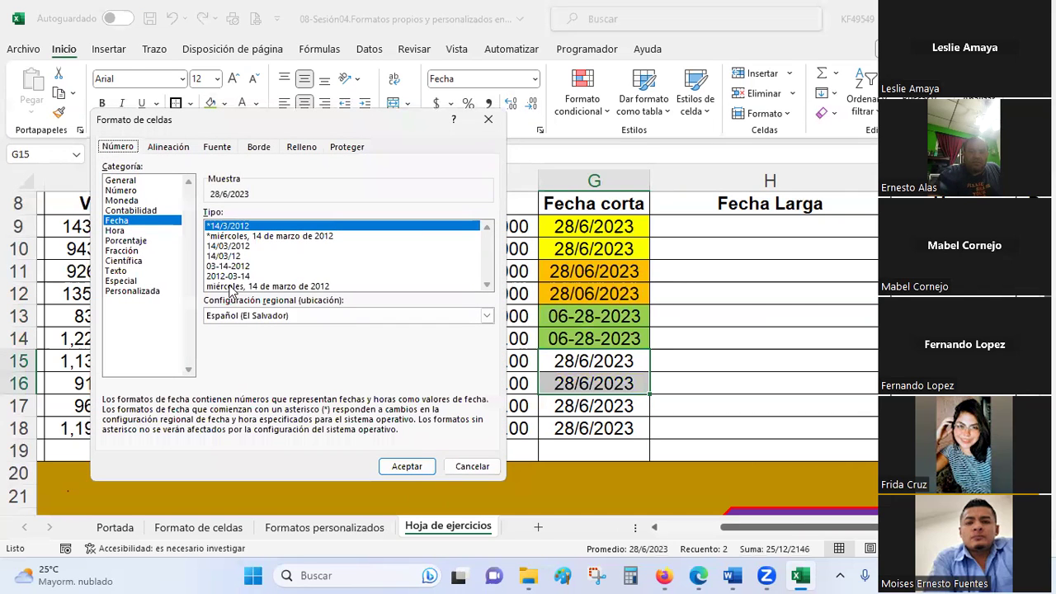
pyautogui.click(228, 277)
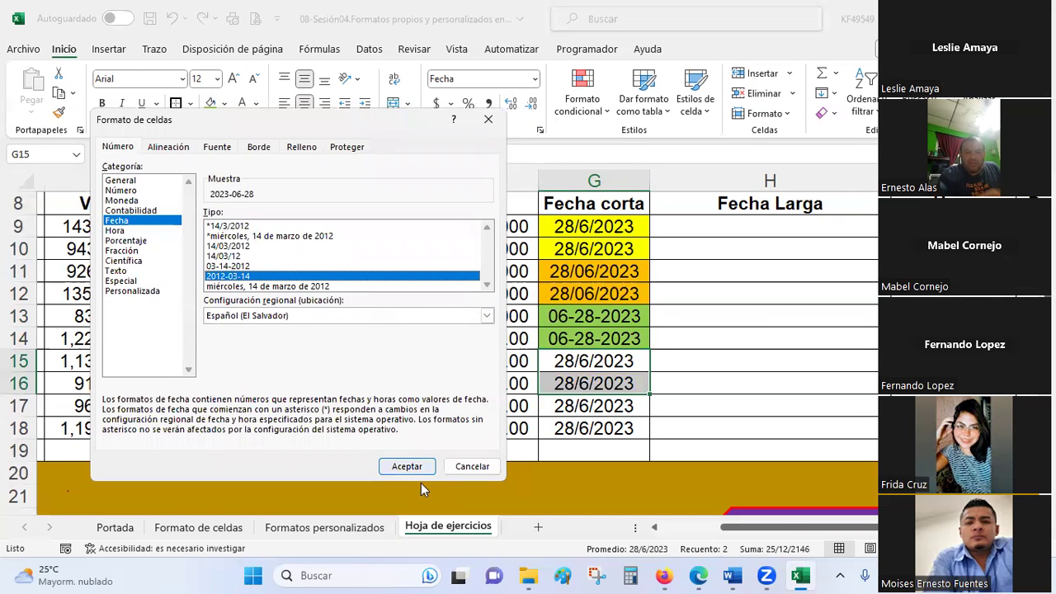
pyautogui.click(404, 466)
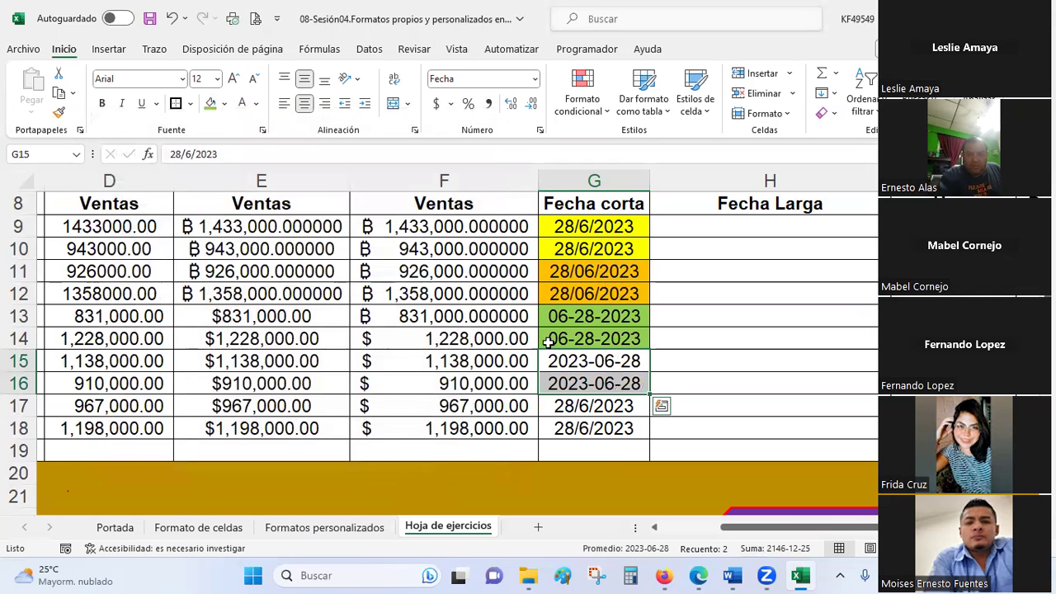
pyautogui.click(222, 104)
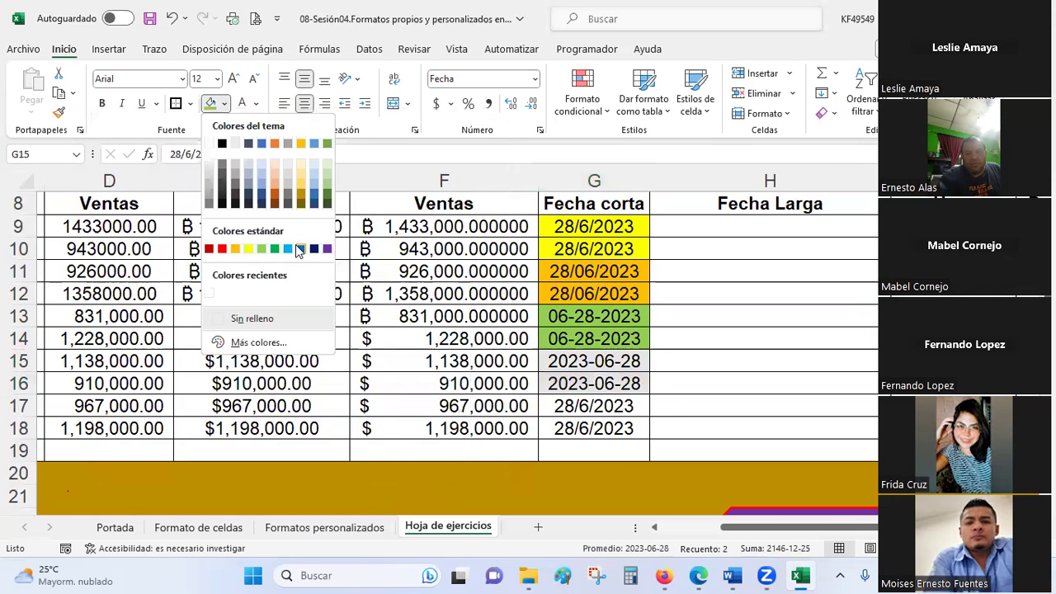
pyautogui.click(288, 248)
pyautogui.click(760, 382)
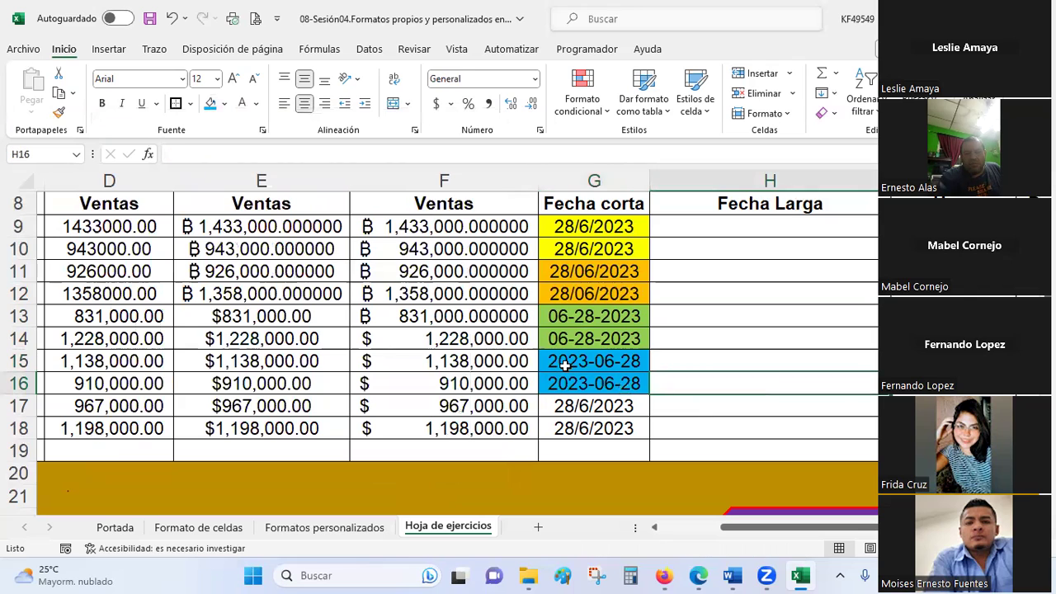
# - Select G9:G16 to compare the different date formats and fills
pyautogui.moveTo(567, 361); pyautogui.dragTo(578, 382)
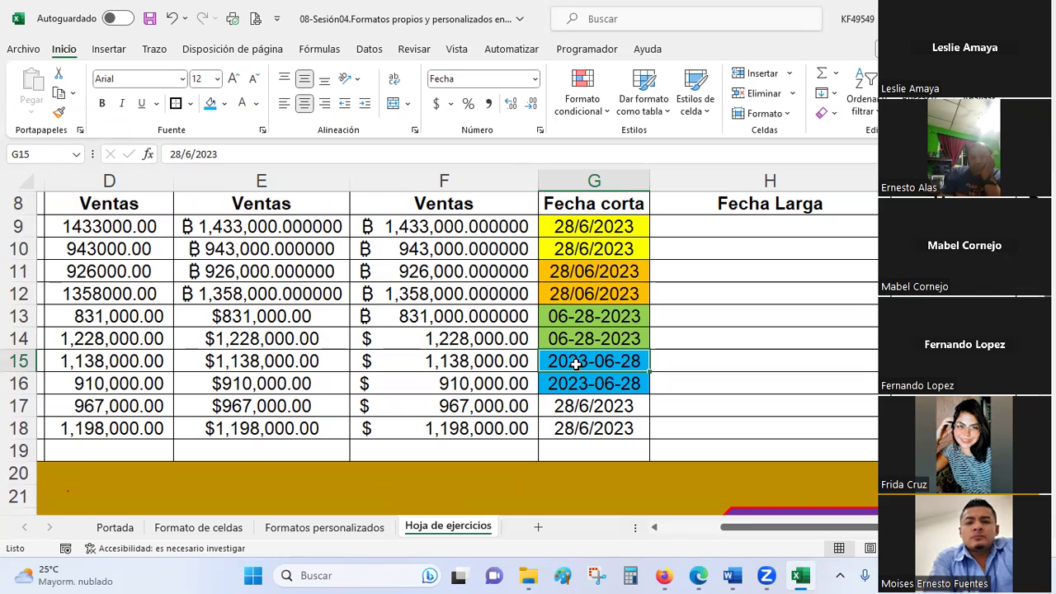
pyautogui.moveTo(563, 227); pyautogui.dragTo(578, 375)
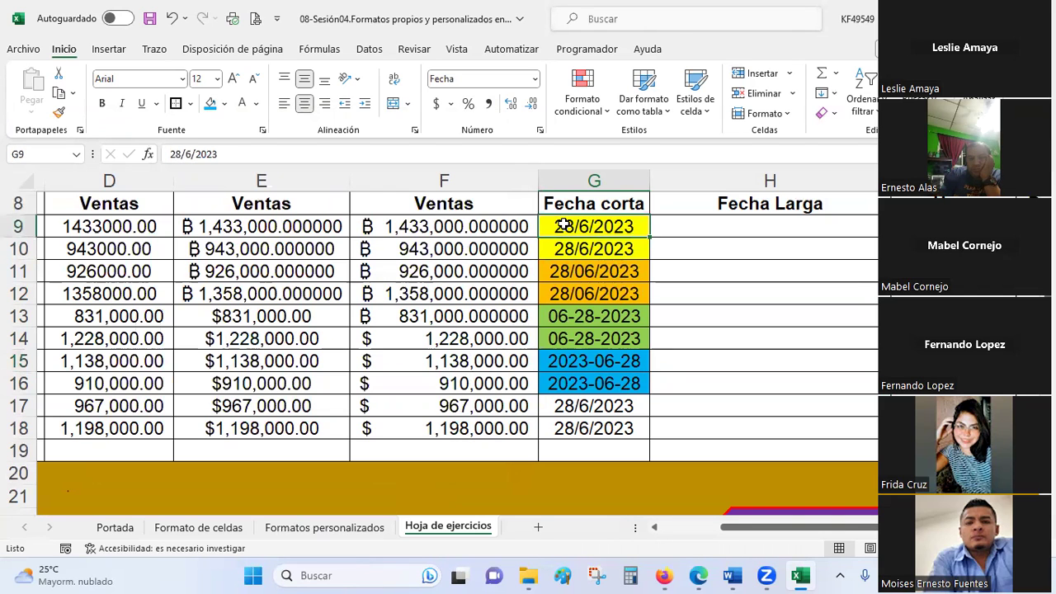
pyautogui.click(577, 375)
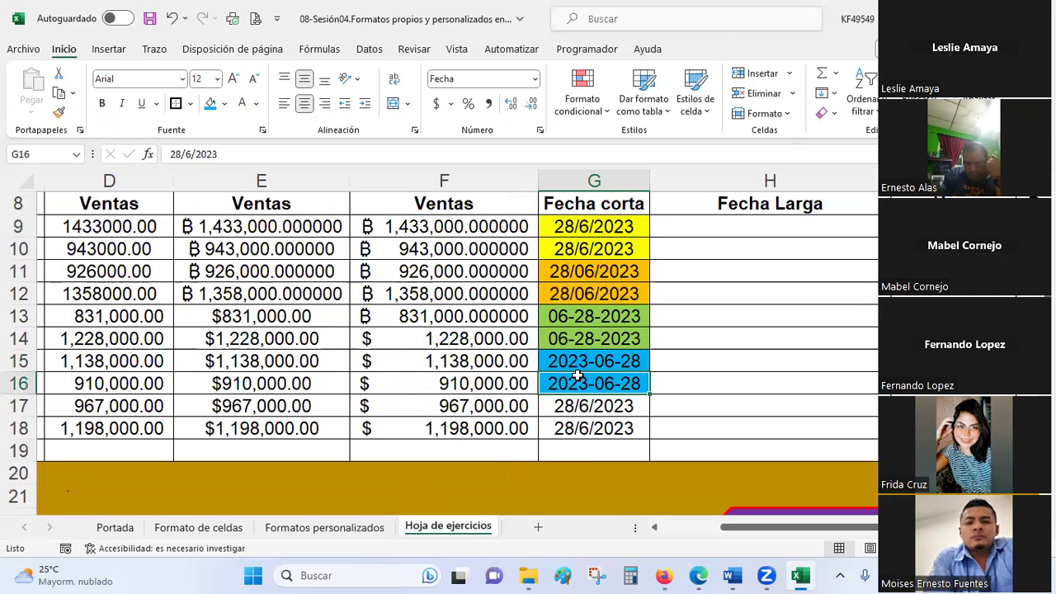
# - Enter the date 28-6-2023 in cell H9 under Fecha Larga
pyautogui.click(772, 225)
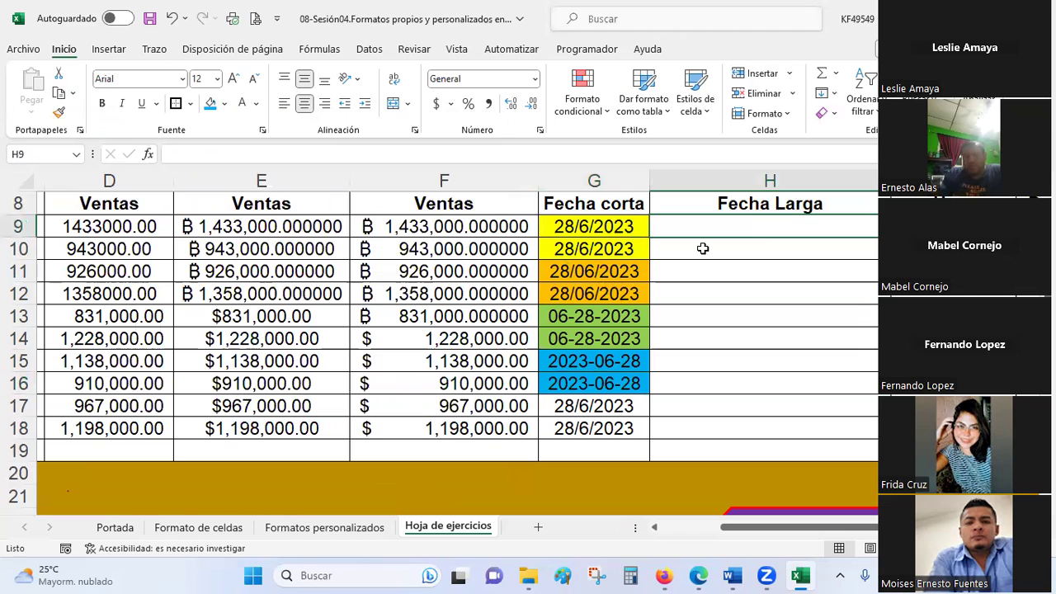
pyautogui.write('286')
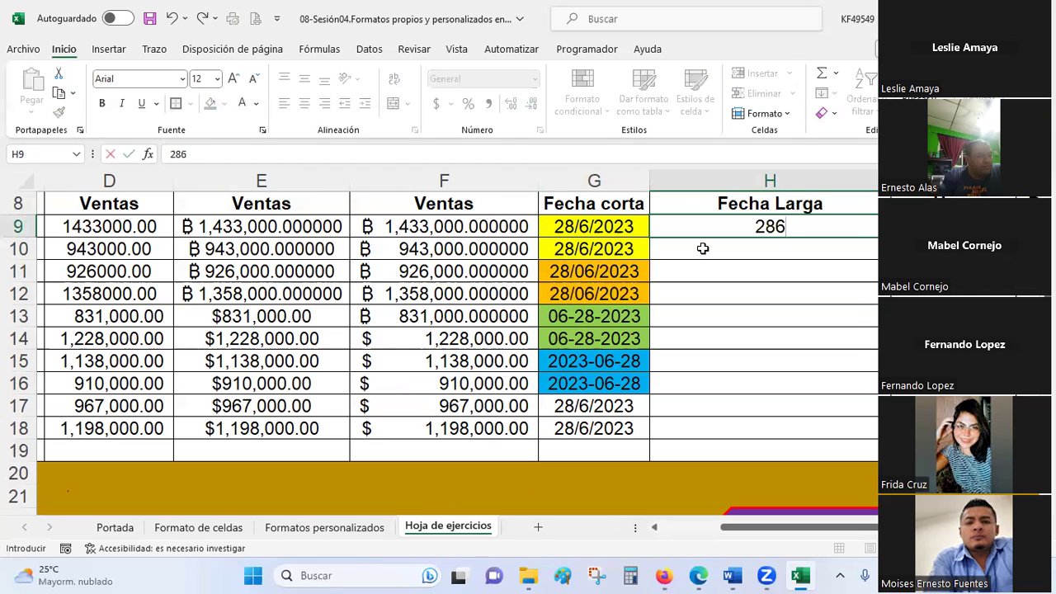
pyautogui.press('BackSpace')
pyautogui.write('-6-2023')
pyautogui.press('Return')
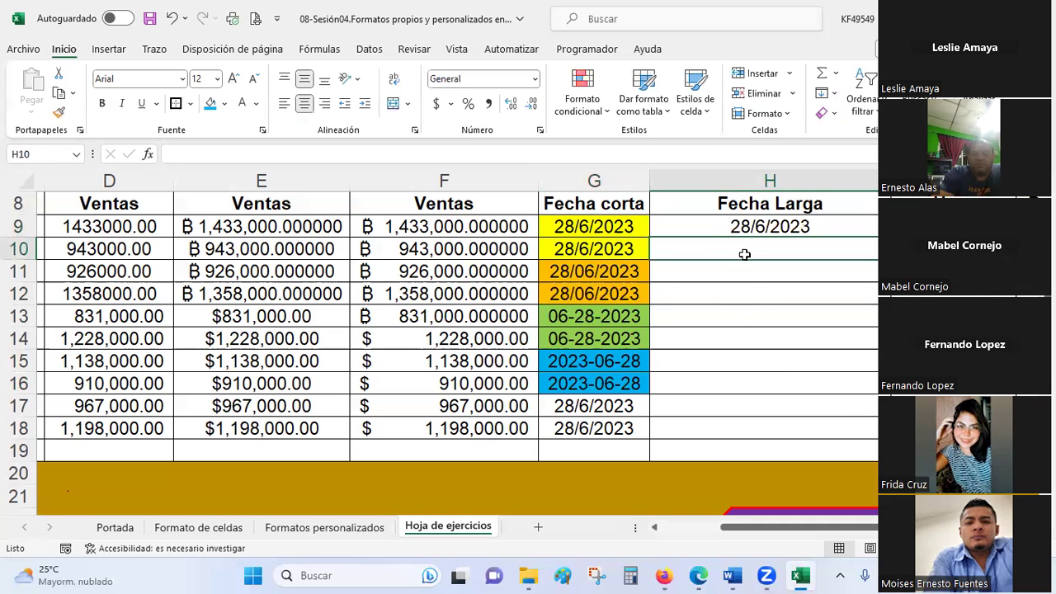
# - Format H9 with the long date type *miércoles, 14 de marzo de 2012
pyautogui.click(744, 229)
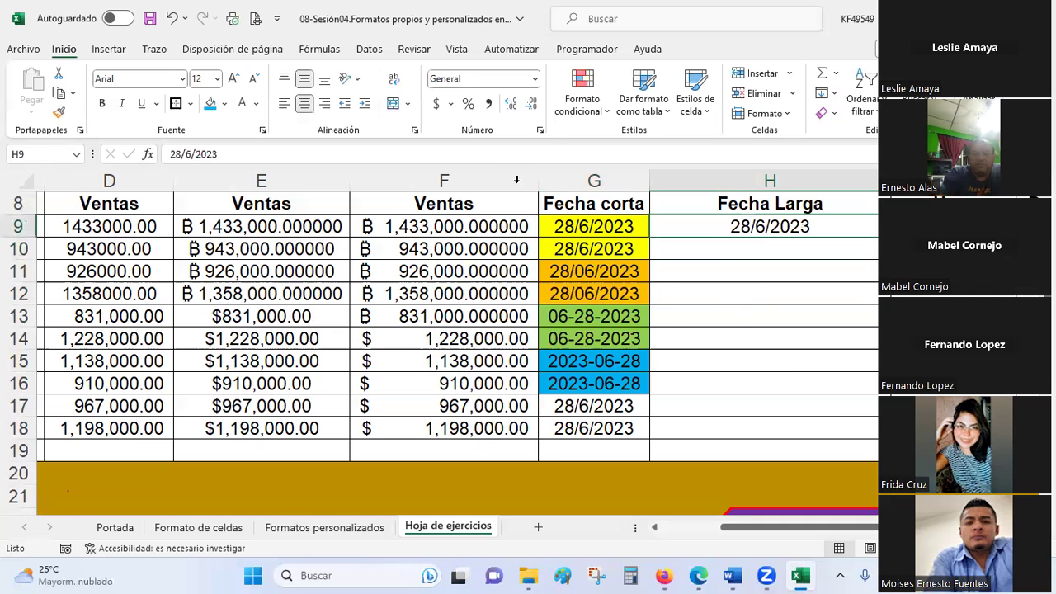
pyautogui.click(541, 132)
pyautogui.click(238, 237)
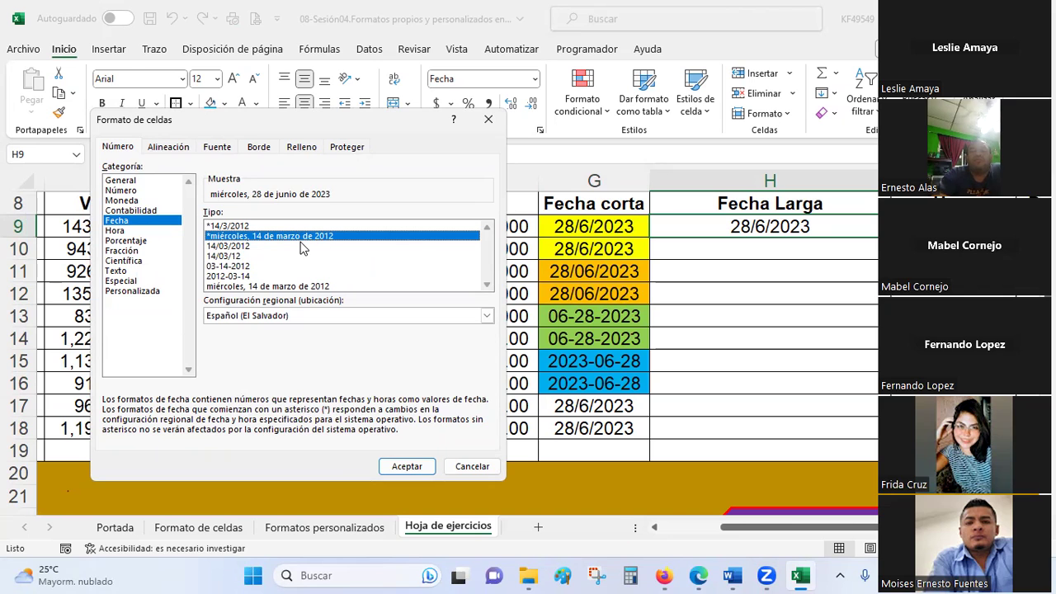
pyautogui.click(415, 467)
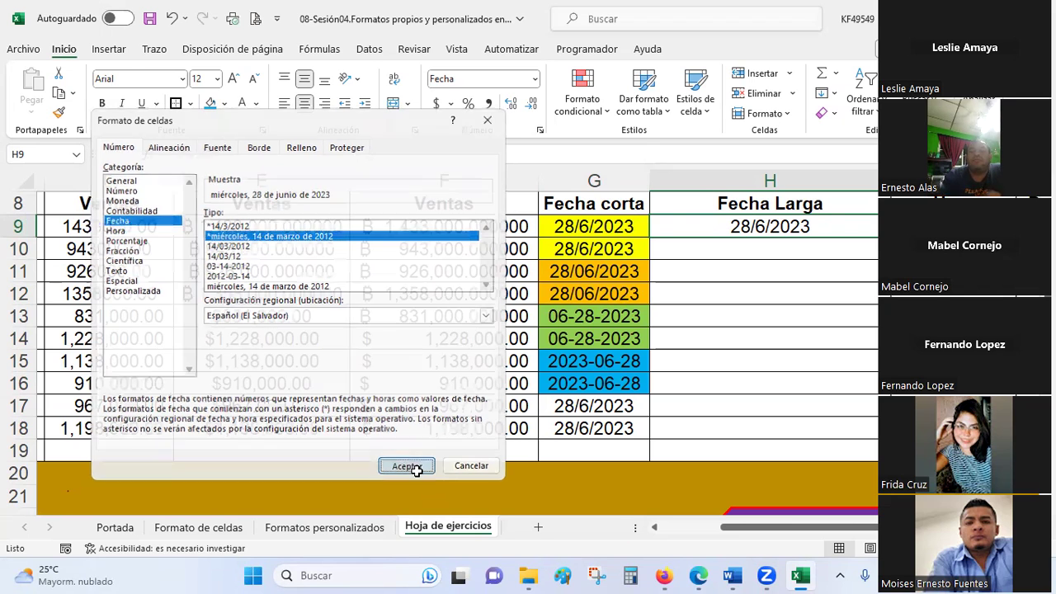
pyautogui.click(815, 248)
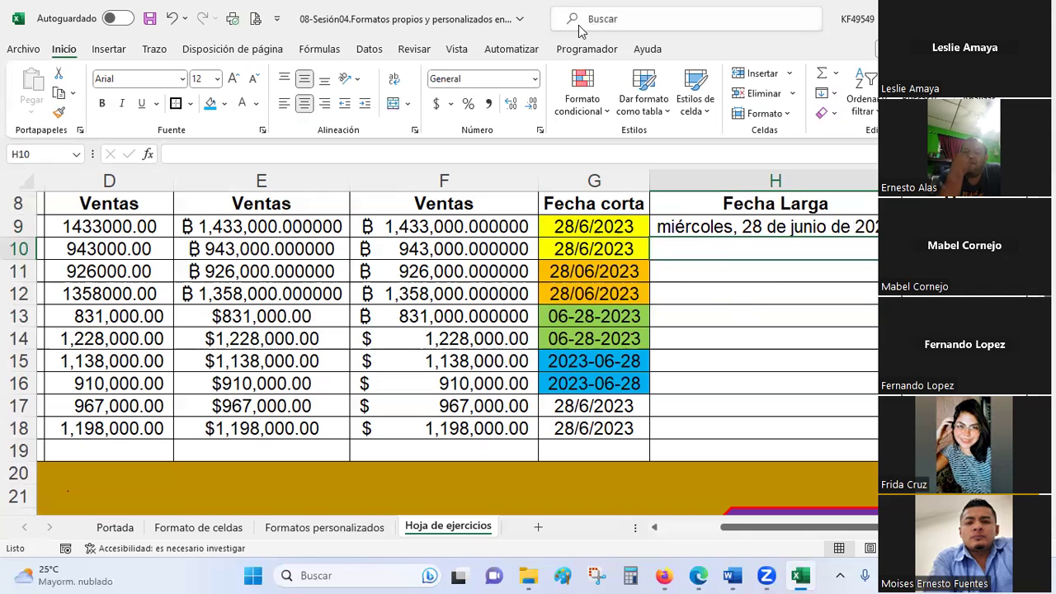
pyautogui.click(691, 225)
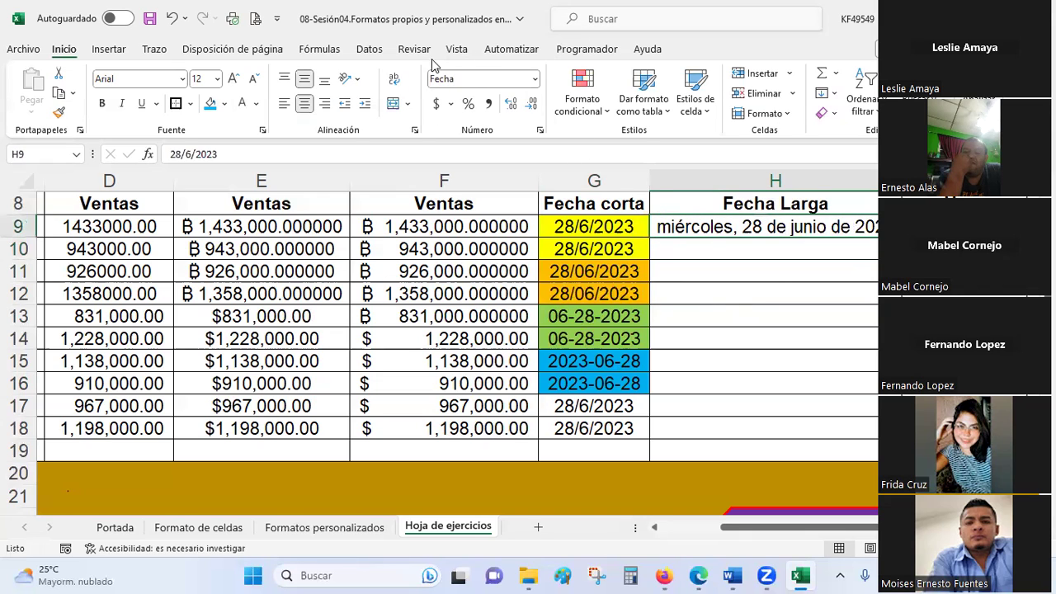
pyautogui.click(445, 80)
pyautogui.press('BackSpace')
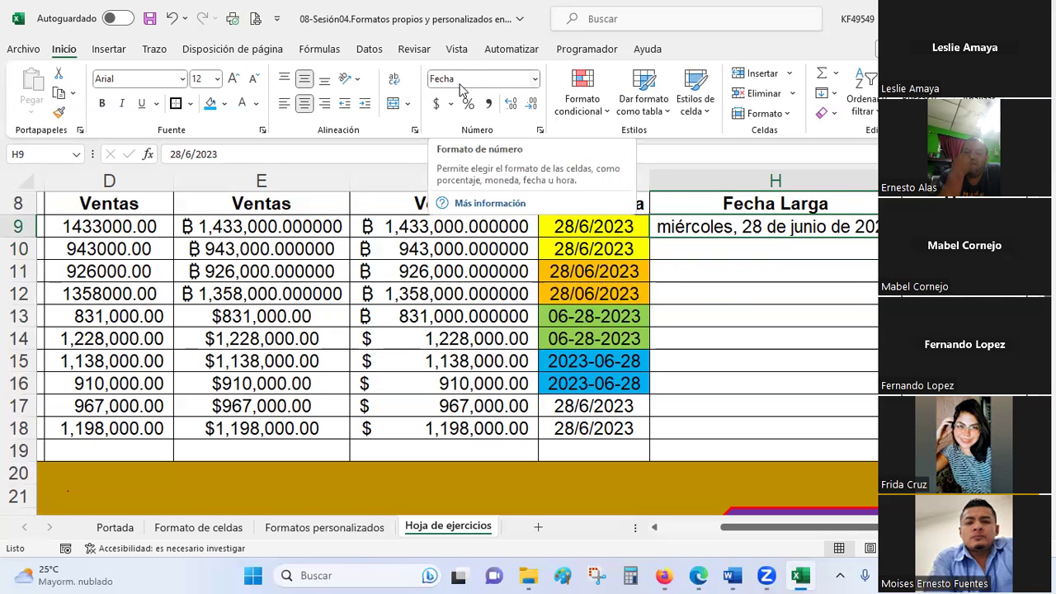
pyautogui.click(701, 310)
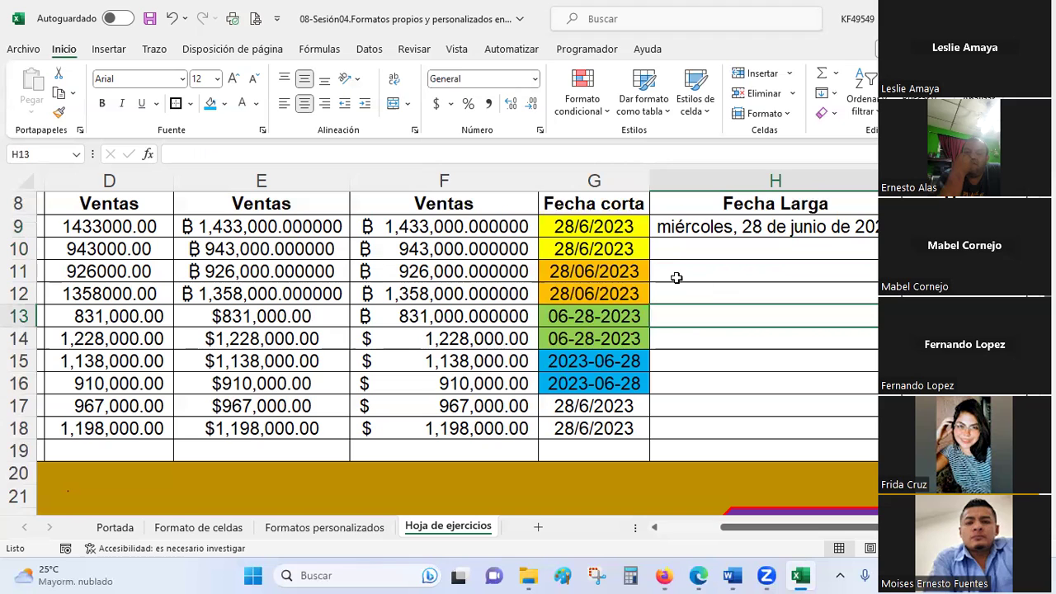
# - Apply the Fecha larga number format to cells H10:H18
pyautogui.click(668, 250)
pyautogui.moveTo(668, 249); pyautogui.dragTo(661, 429)
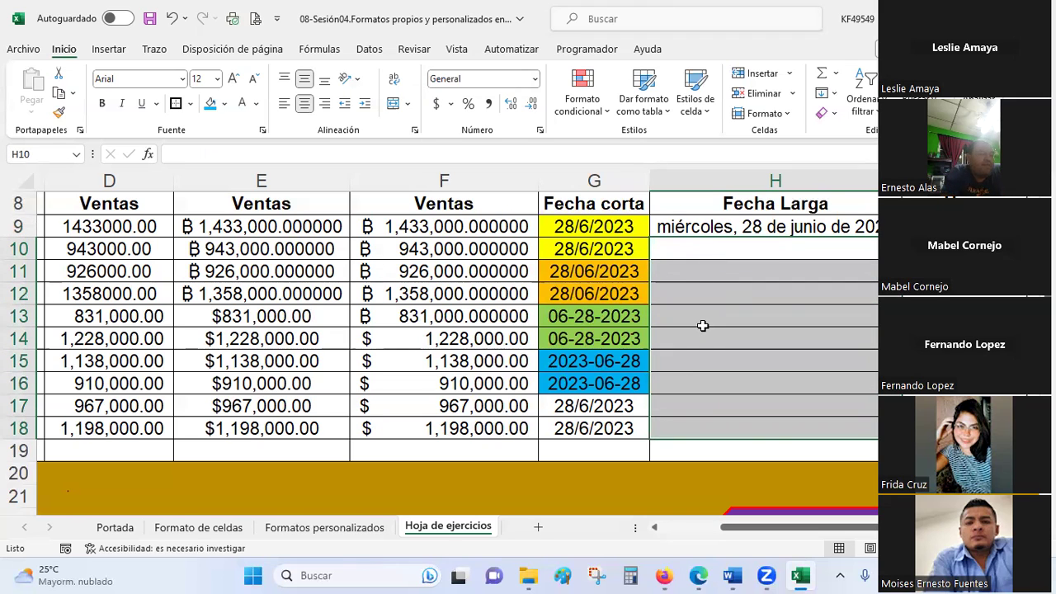
pyautogui.click(532, 80)
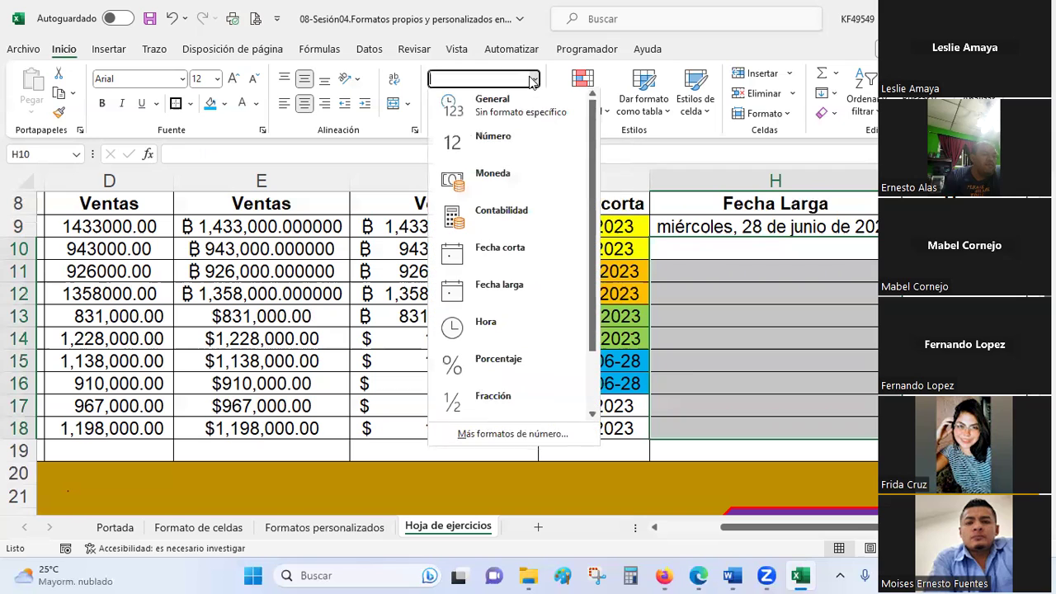
pyautogui.click(500, 288)
pyautogui.click(767, 267)
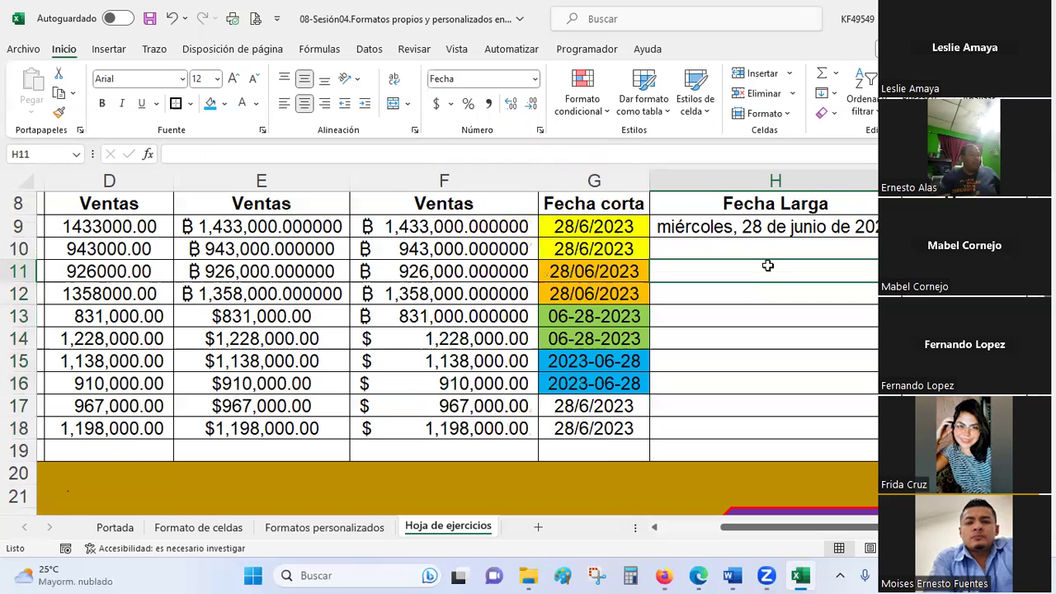
# - Enter 29-06-23 in H10 so it reads jueves, 29 de junio de 2023
pyautogui.click(761, 251)
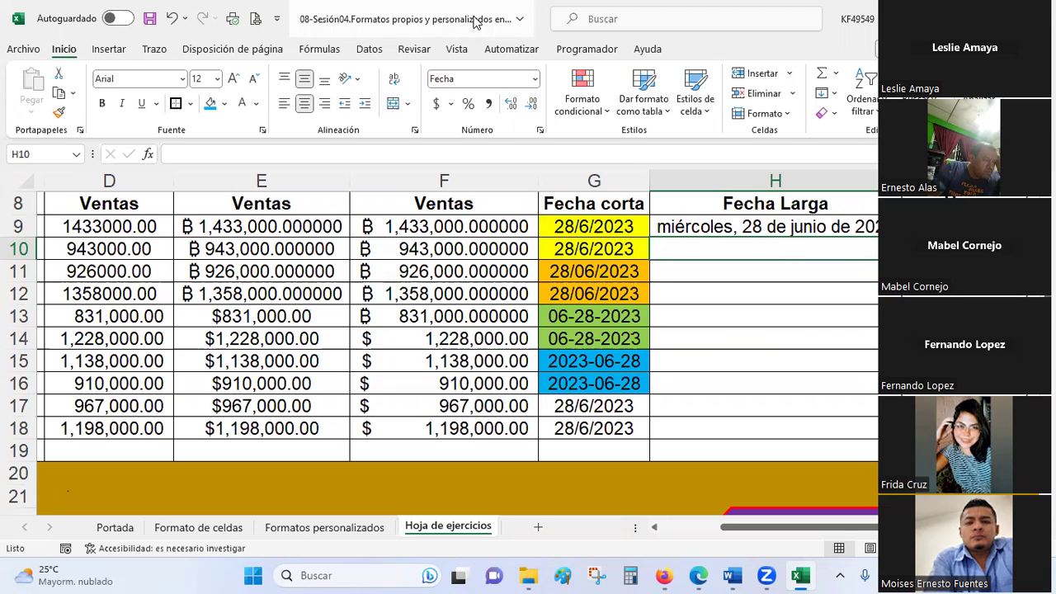
pyautogui.write('29-06-23')
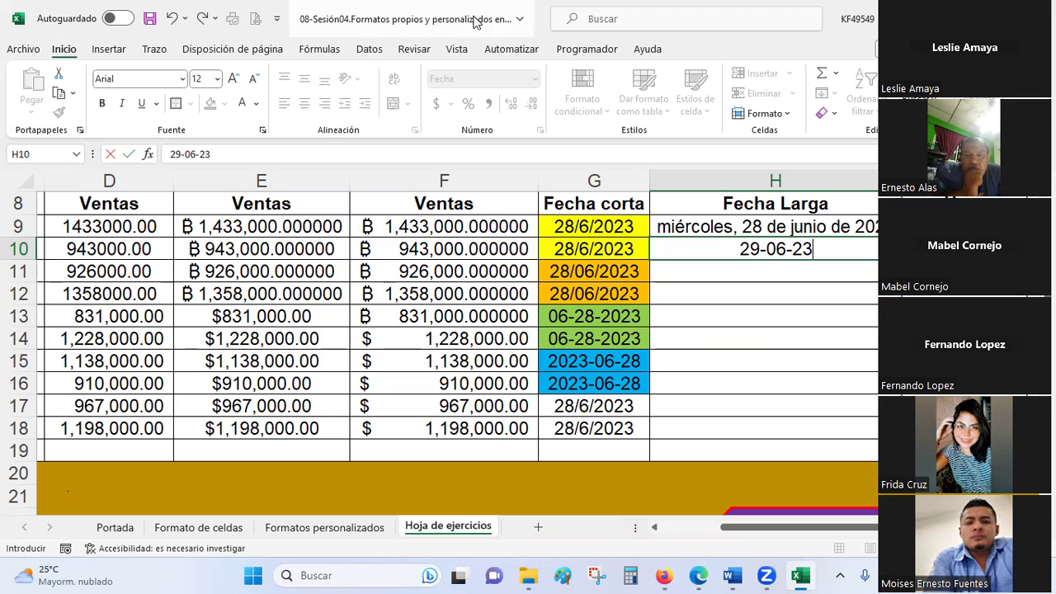
pyautogui.press('Return')
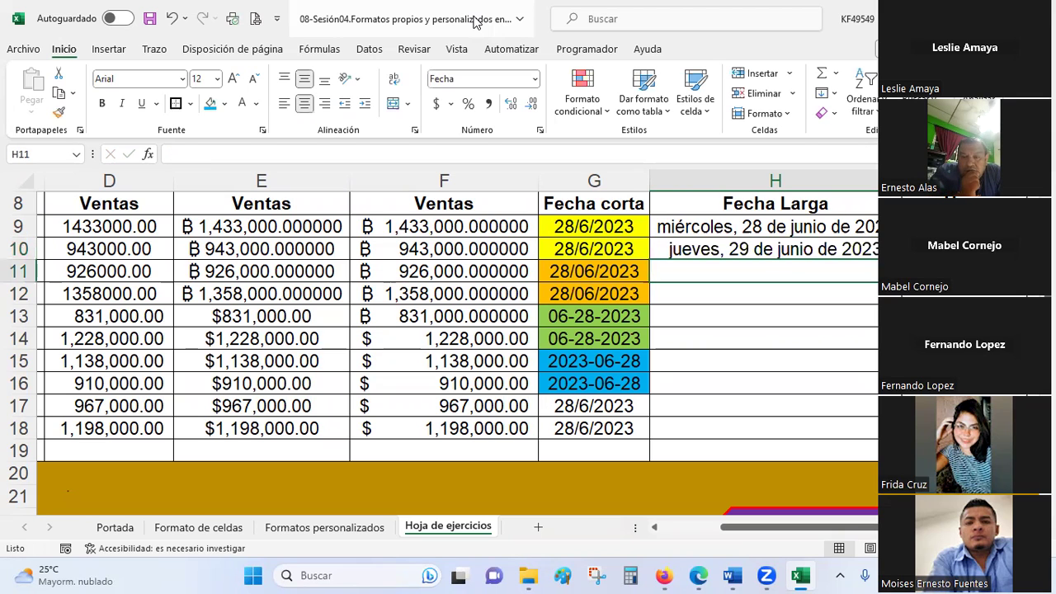
pyautogui.press('Up')
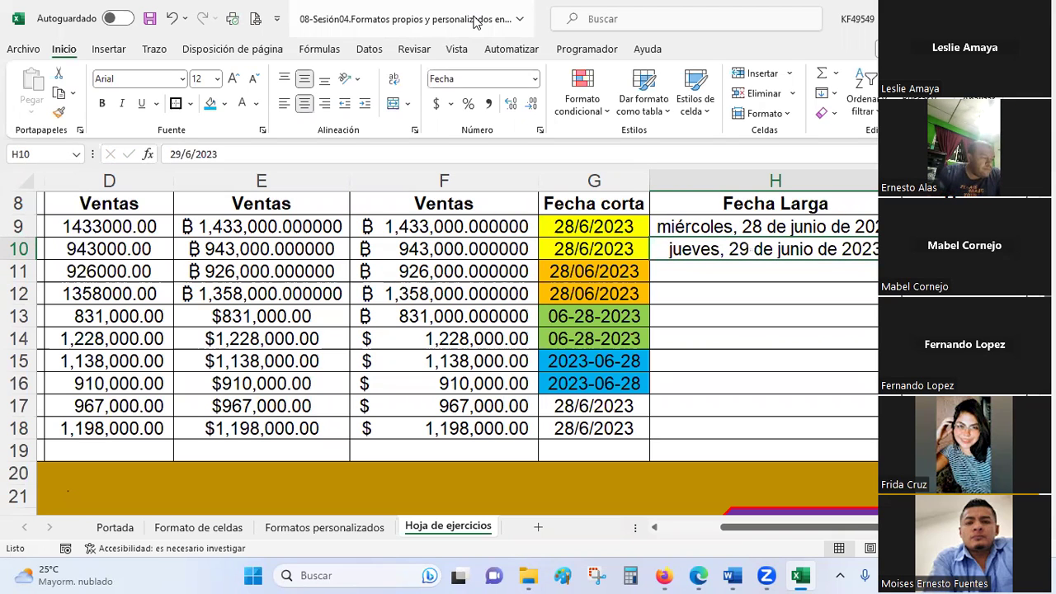
pyautogui.press('Down')
pyautogui.hotkey('shift', 'Down')
pyautogui.hotkey('shift', 'Down')
# - Enter 30-06-23 in H11, giving viernes, 30 de junio de 2023
pyautogui.hotkey('shift', 'Down')
pyautogui.hotkey('shift', 'Down')
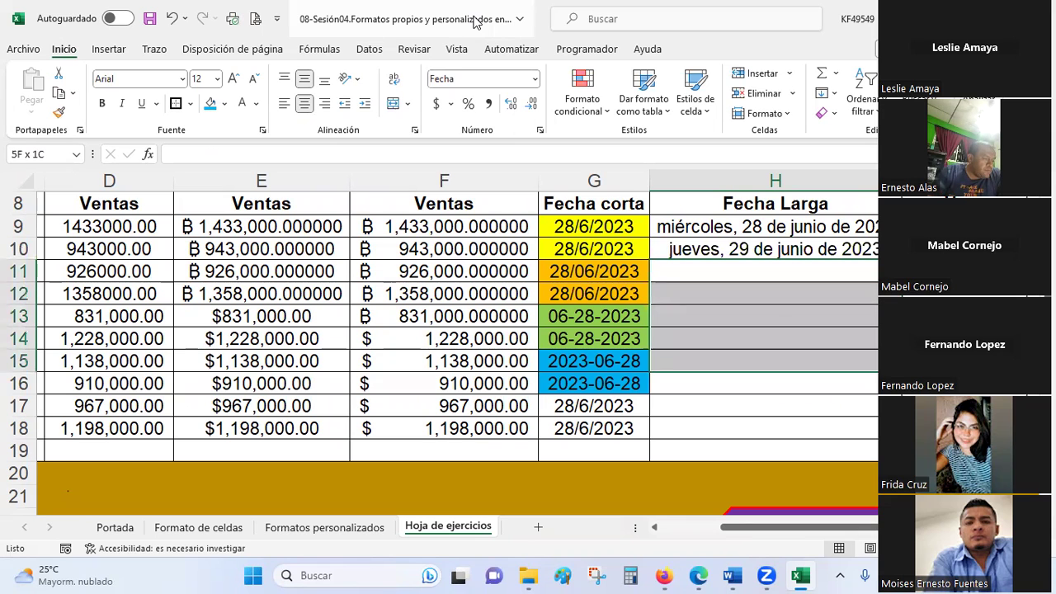
pyautogui.hotkey('shift', 'Down')
pyautogui.hotkey('shift', 'Down')
pyautogui.hotkey('shift', 'Up')
pyautogui.hotkey('shift', 'Down')
pyautogui.hotkey('shift', 'Down')
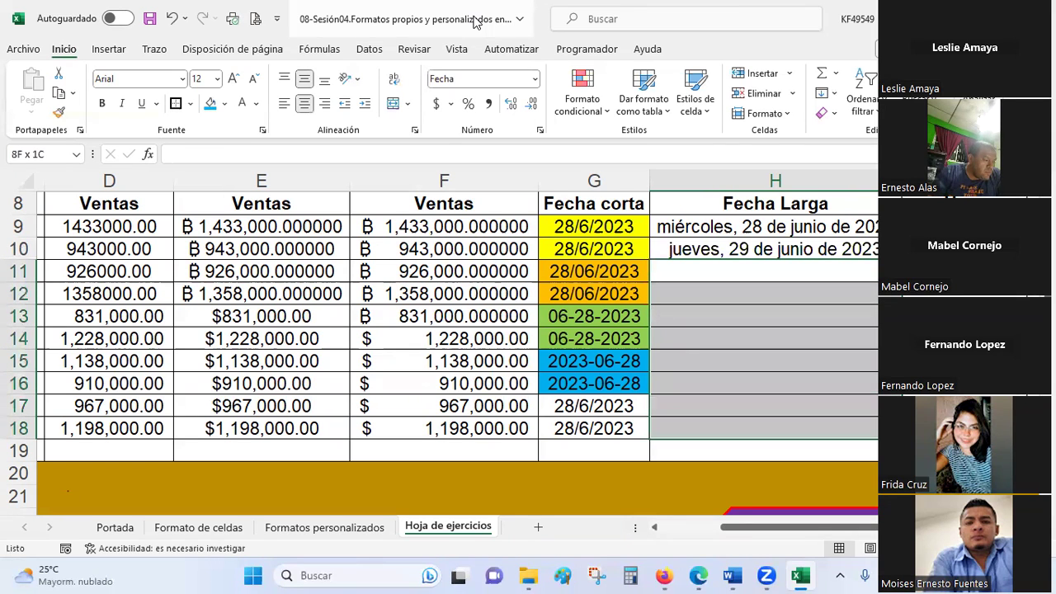
pyautogui.click(540, 129)
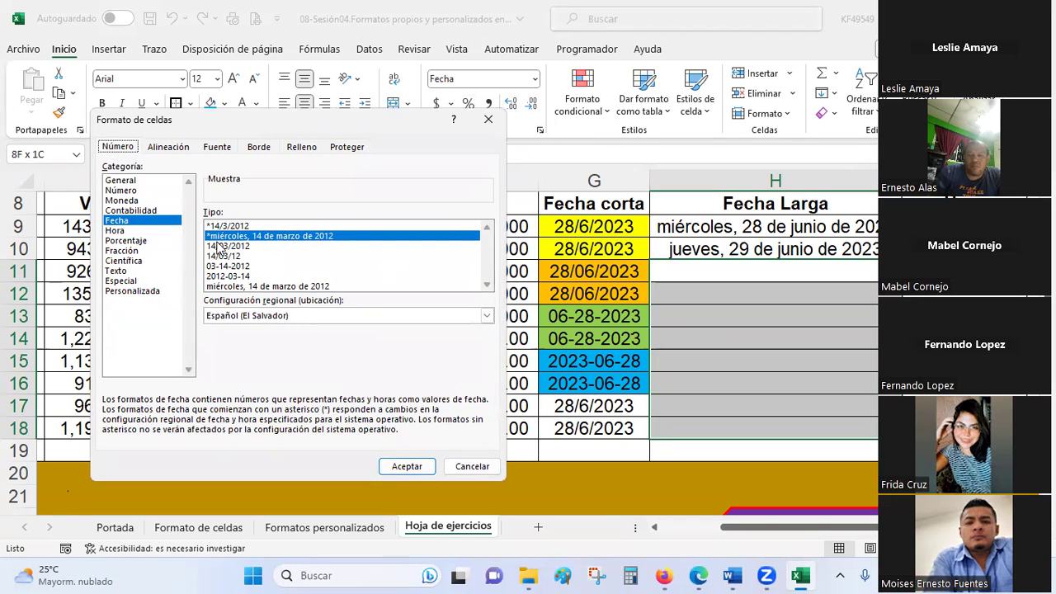
pyautogui.click(472, 466)
pyautogui.click(735, 275)
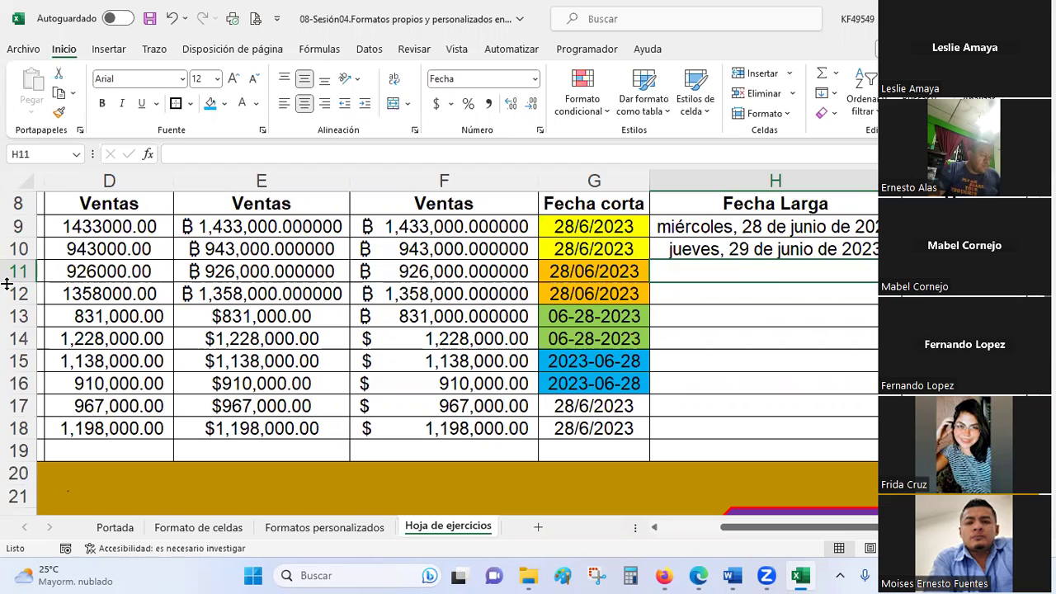
pyautogui.write('30-06-23')
pyautogui.press('Return')
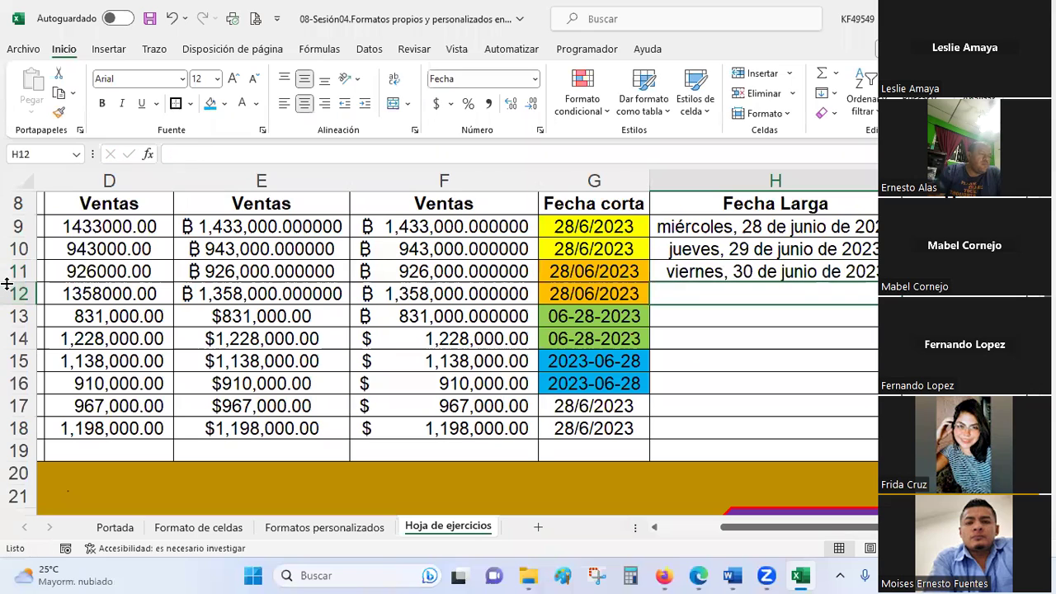
# - Enter 1-7-2023 in H12 and show it in the Fecha larga format
pyautogui.hotkey('shift', 'Down')
pyautogui.hotkey('shift', 'Down')
pyautogui.hotkey('shift', 'Down')
pyautogui.hotkey('shift', 'Down')
pyautogui.hotkey('shift', 'Down')
pyautogui.hotkey('shift', 'Down')
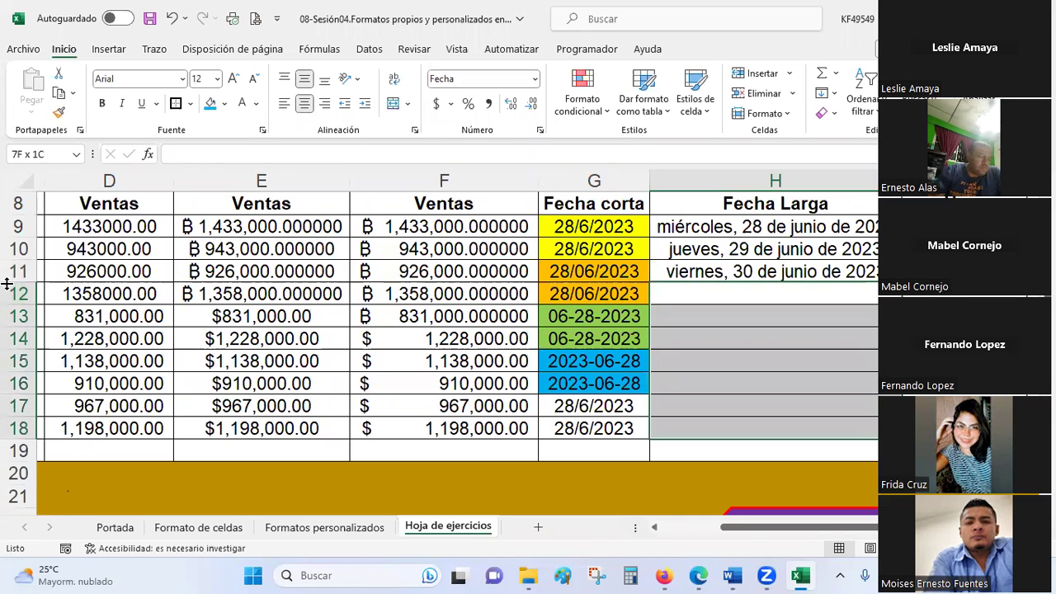
pyautogui.click(535, 83)
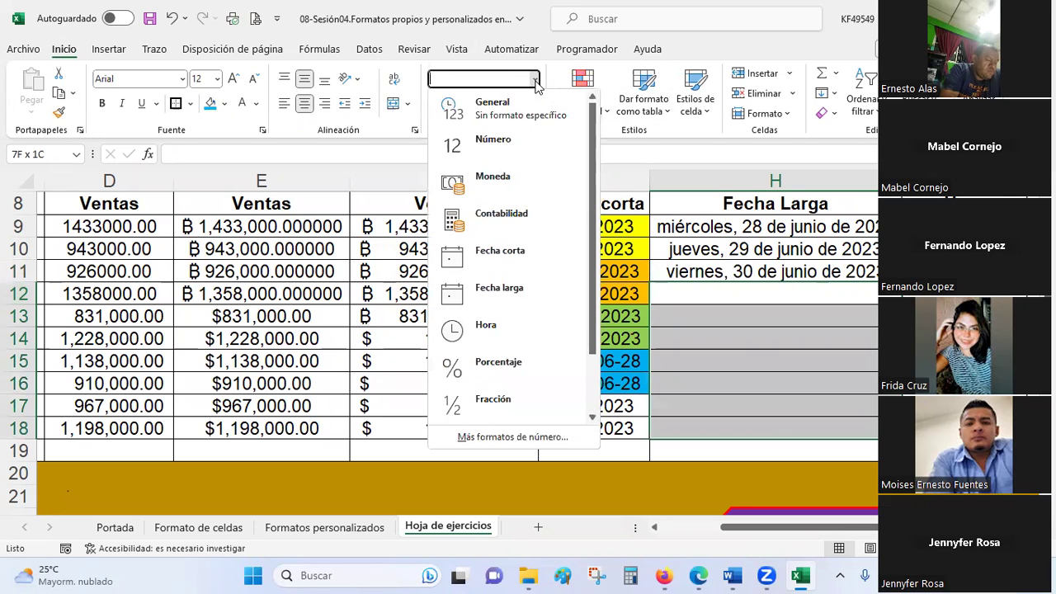
pyautogui.click(505, 105)
pyautogui.click(752, 296)
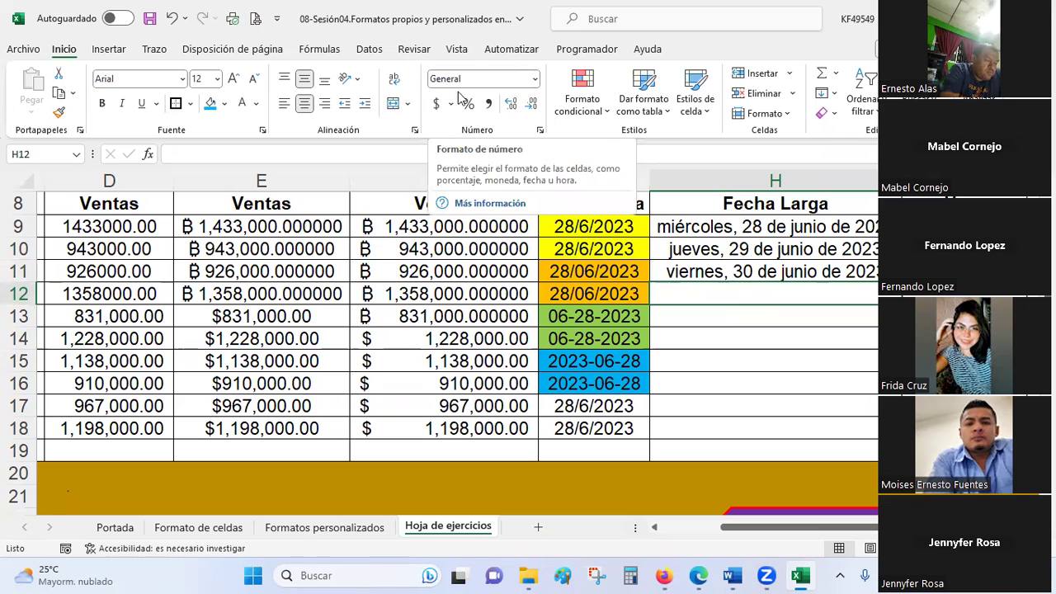
pyautogui.write('1-7-2023')
pyautogui.press('Return')
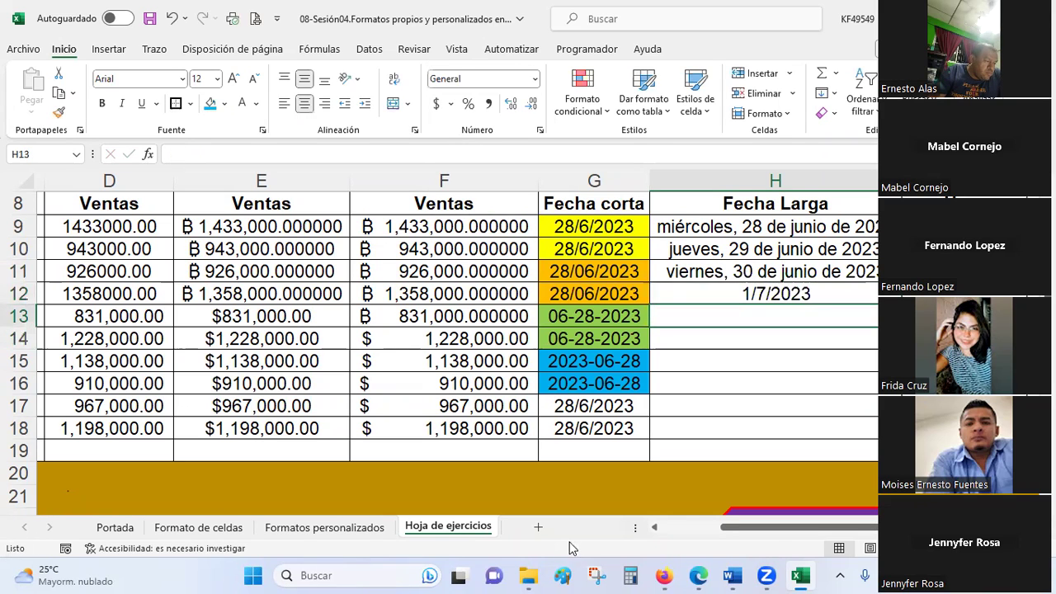
pyautogui.click(751, 294)
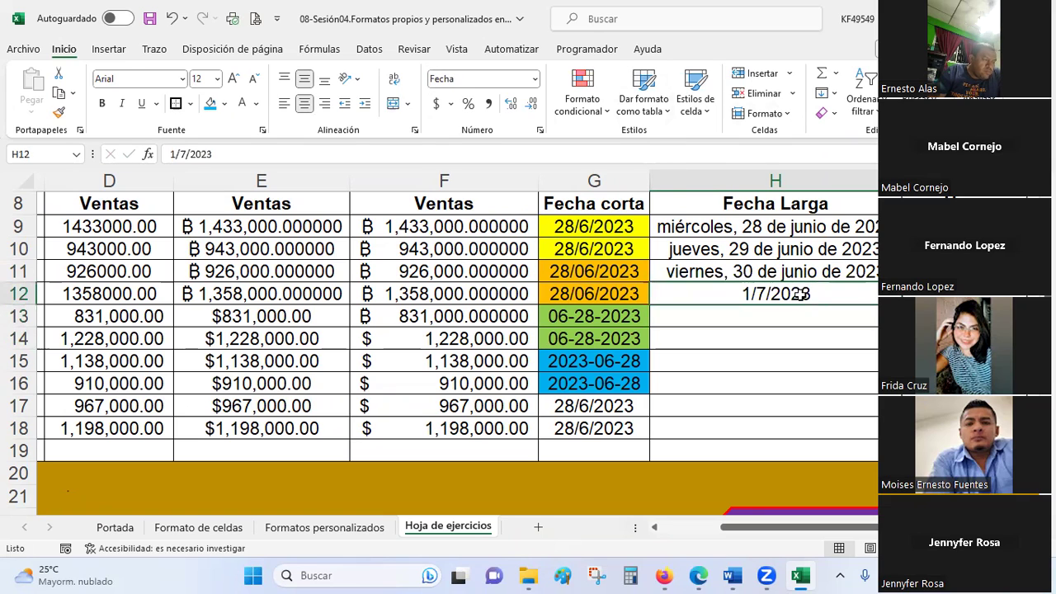
pyautogui.click(535, 79)
pyautogui.click(522, 297)
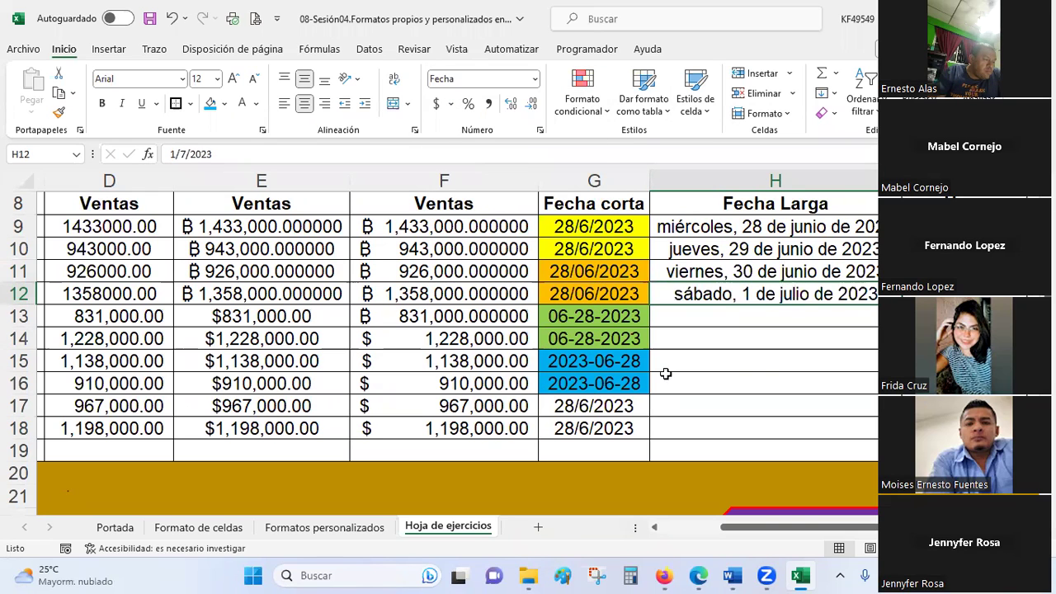
# - Give H13:H18 the long date format and enter 2-7-23 in H13
pyautogui.click(731, 315)
pyautogui.moveTo(730, 315); pyautogui.dragTo(723, 423)
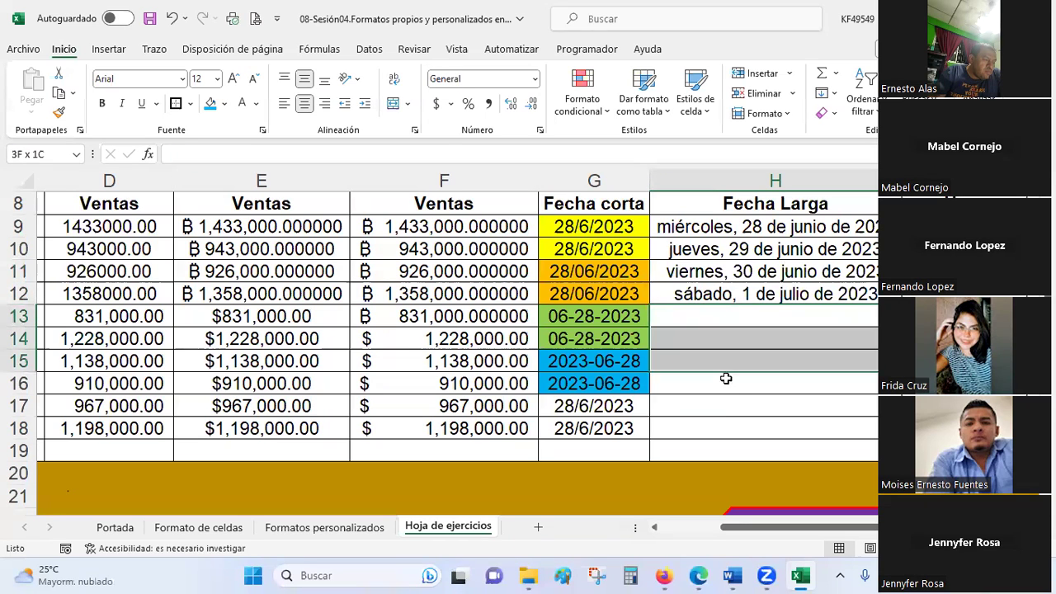
pyautogui.click(533, 80)
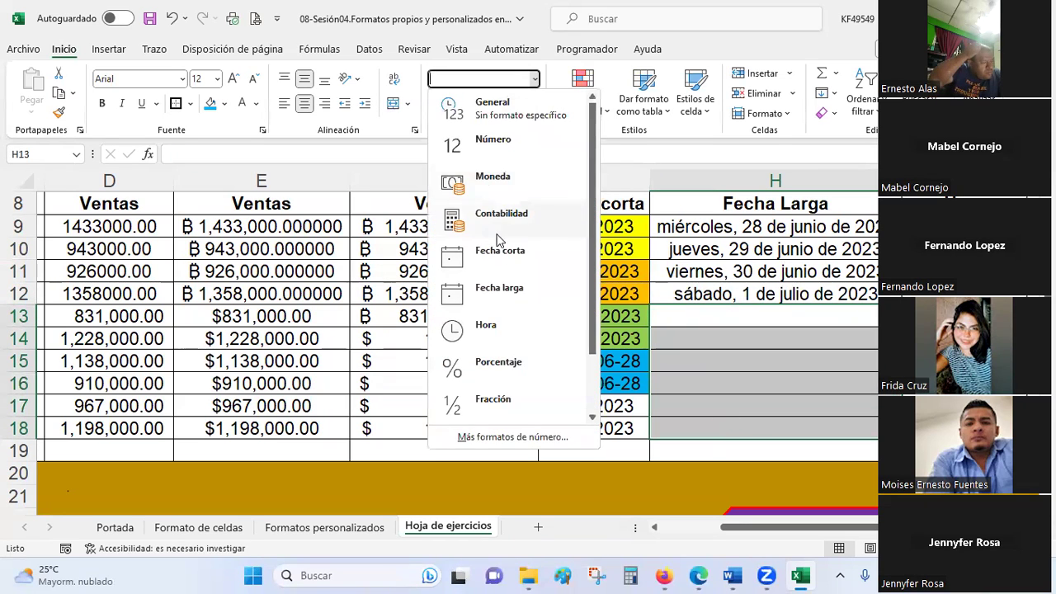
pyautogui.click(514, 292)
pyautogui.click(689, 322)
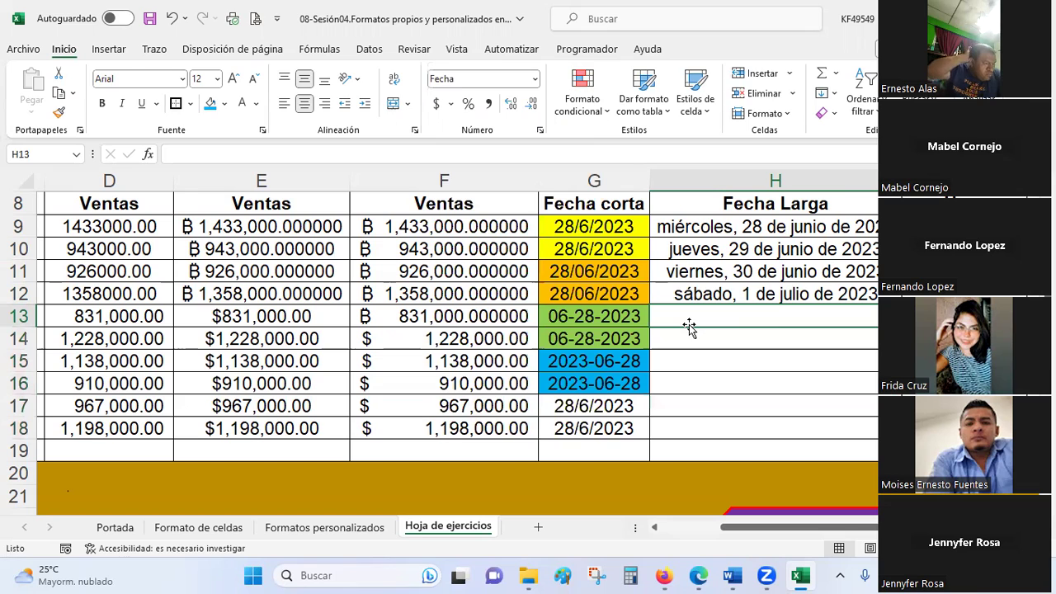
pyautogui.write('2-7-23')
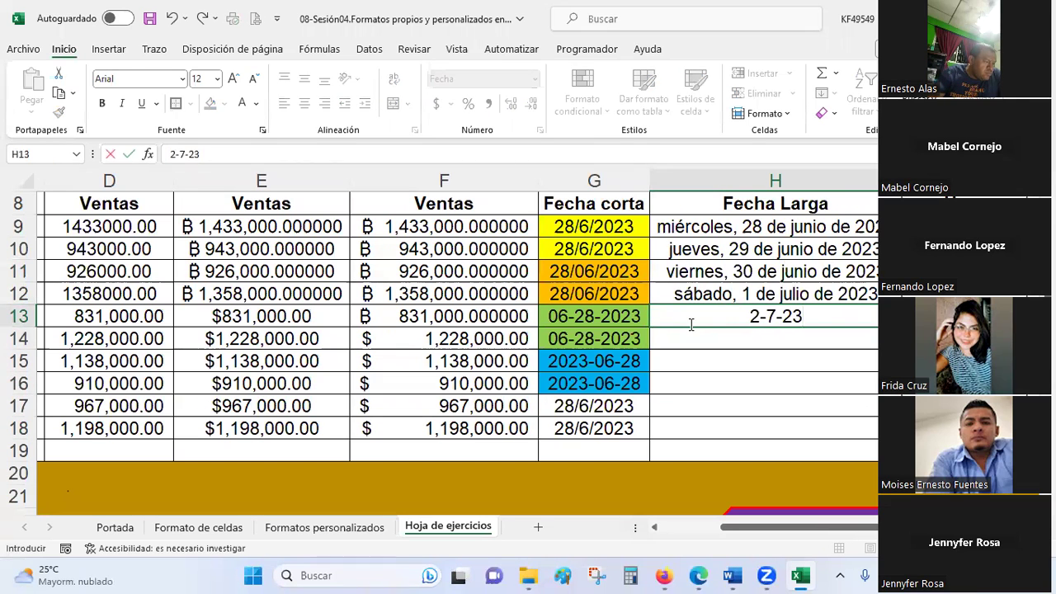
pyautogui.press('Return')
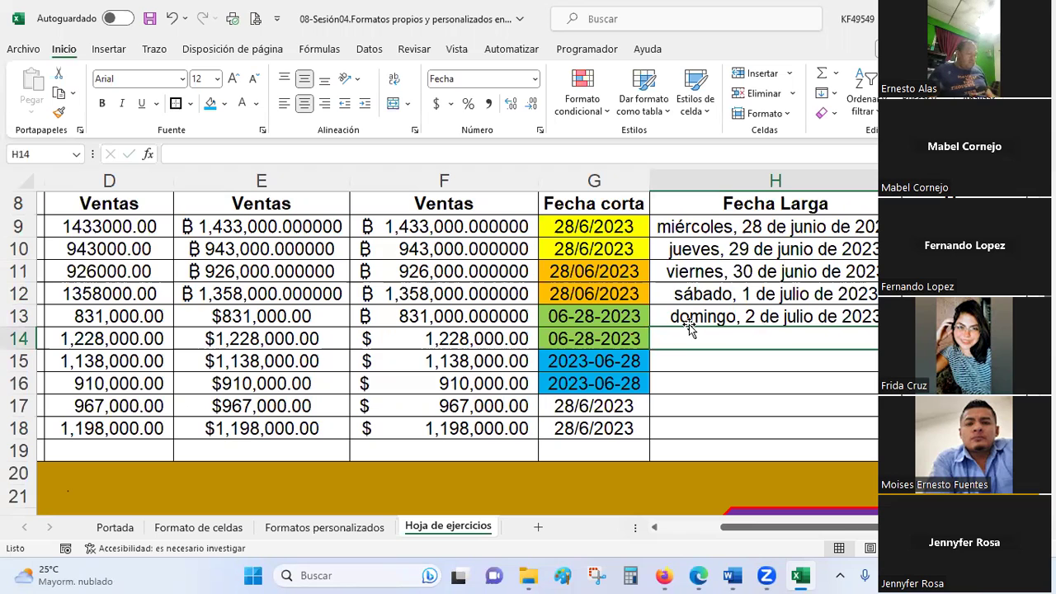
pyautogui.moveTo(778, 528); pyautogui.dragTo(839, 532)
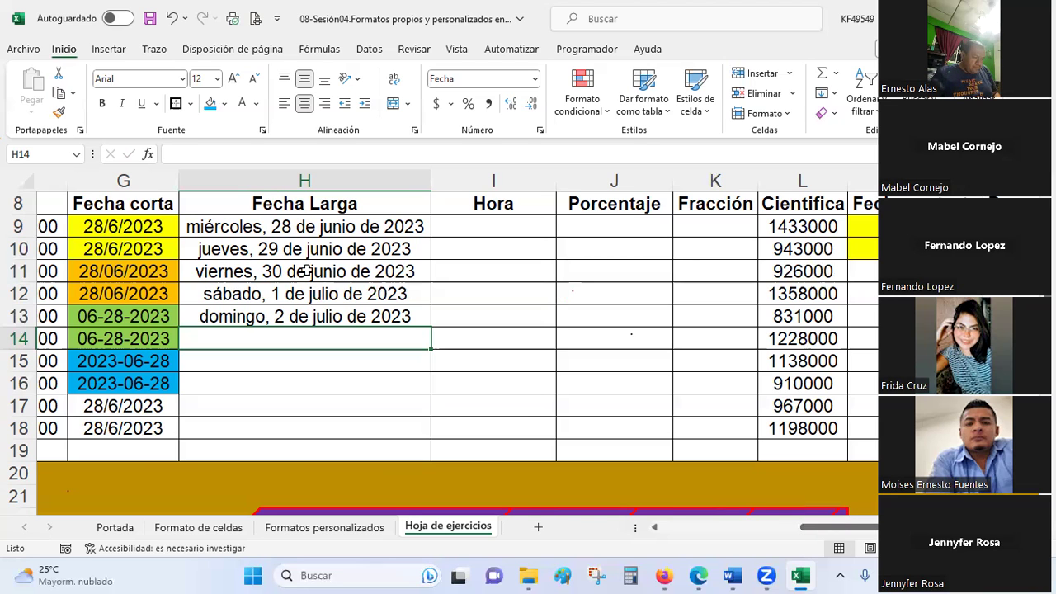
pyautogui.click(825, 530)
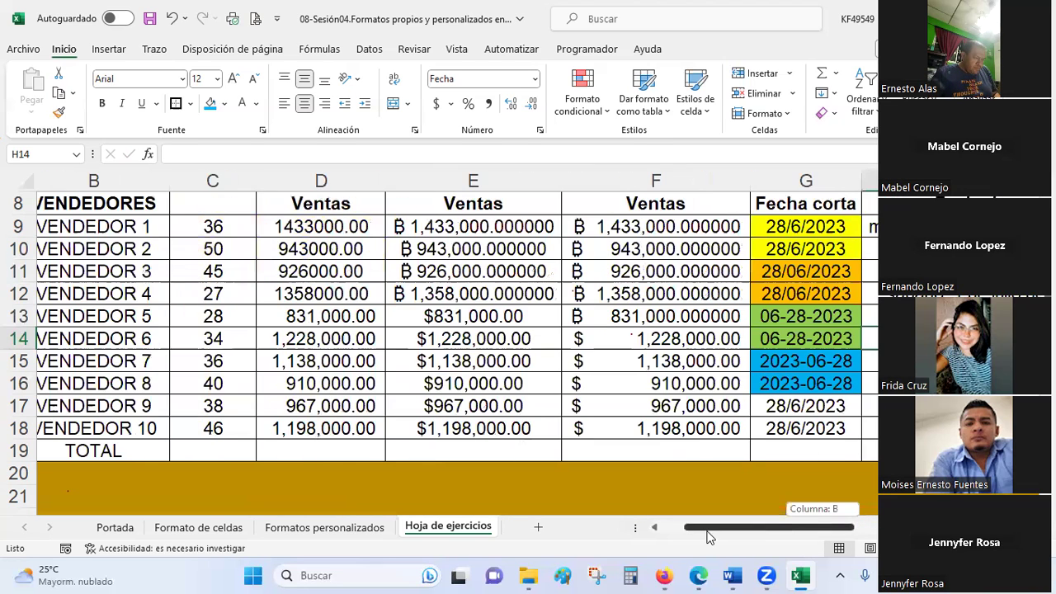
pyautogui.moveTo(825, 529); pyautogui.dragTo(707, 532)
pyautogui.scroll(1, 586, 367)
pyautogui.moveTo(585, 367); pyautogui.dragTo(583, 429)
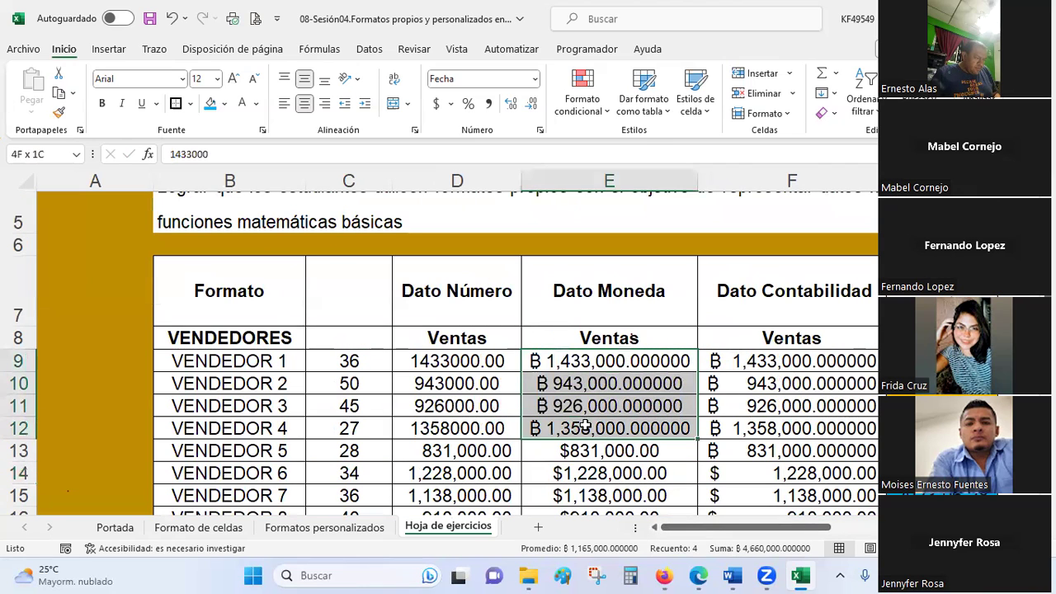
pyautogui.scroll(-1, 584, 427)
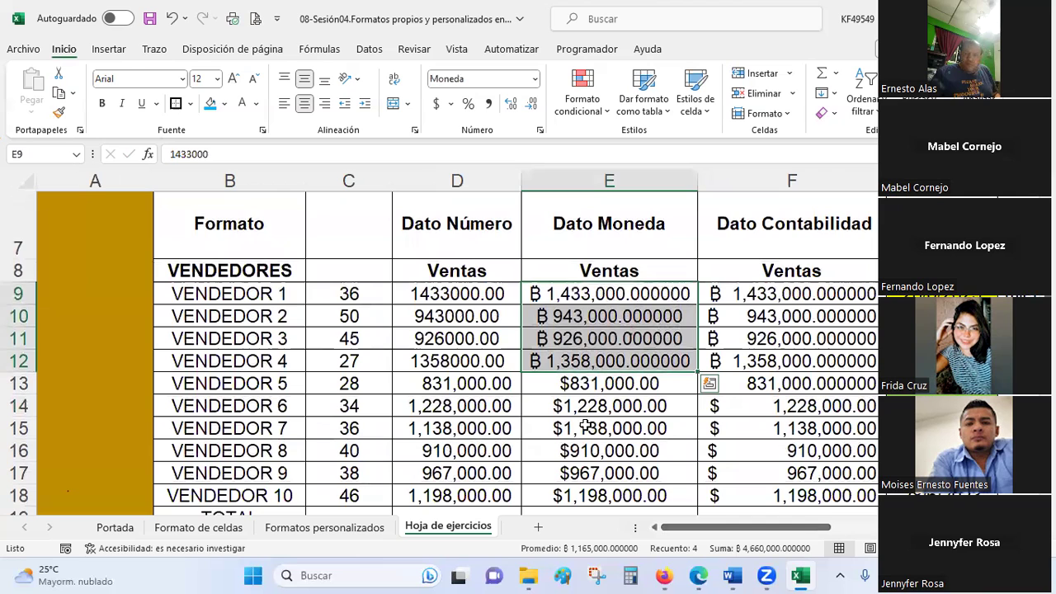
pyautogui.scroll(-1, 650, 363)
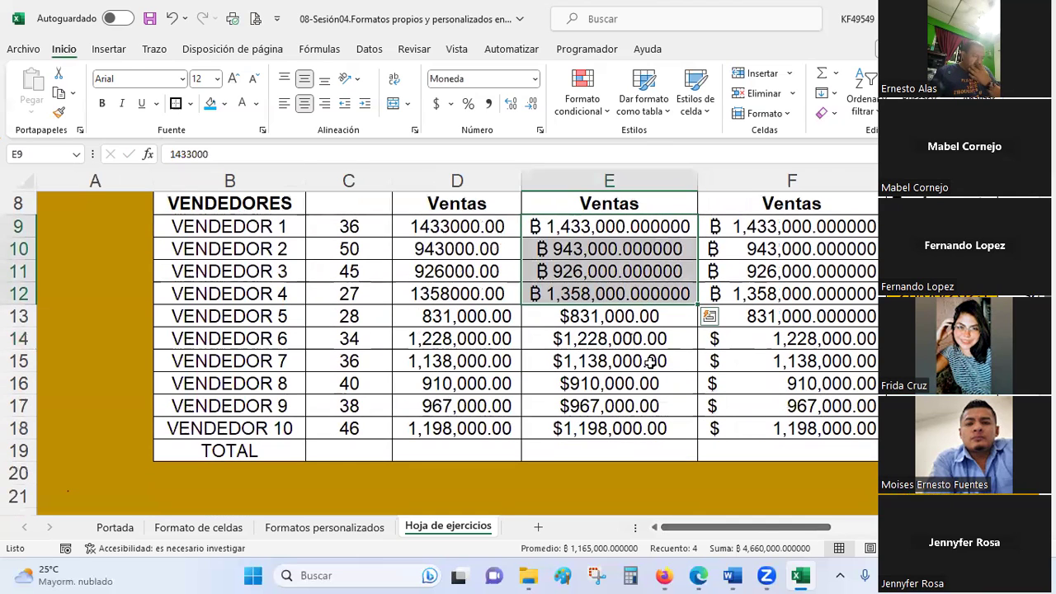
pyautogui.click(566, 324)
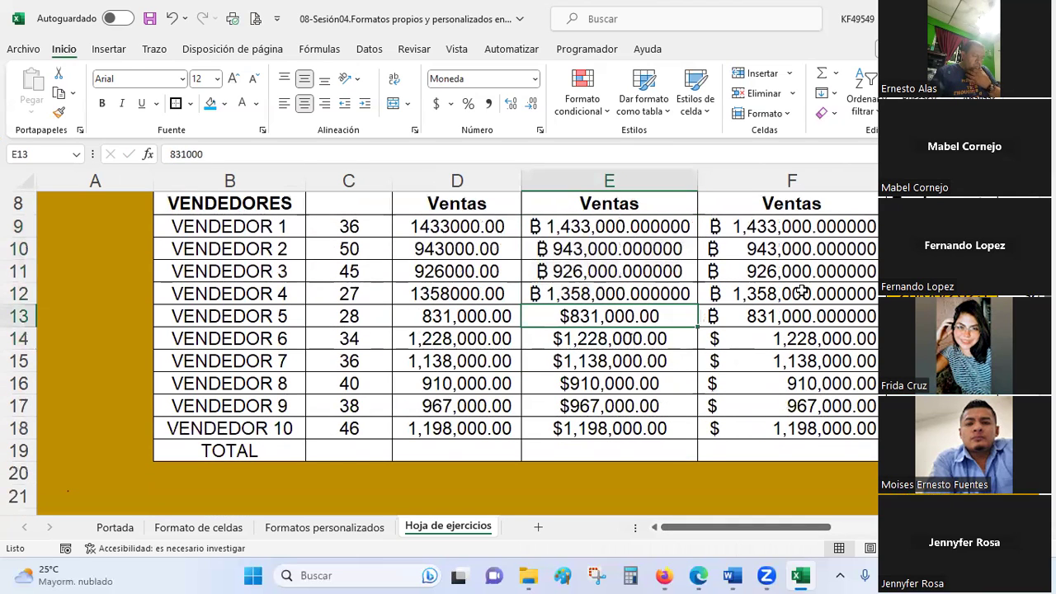
pyautogui.scroll(1, 804, 293)
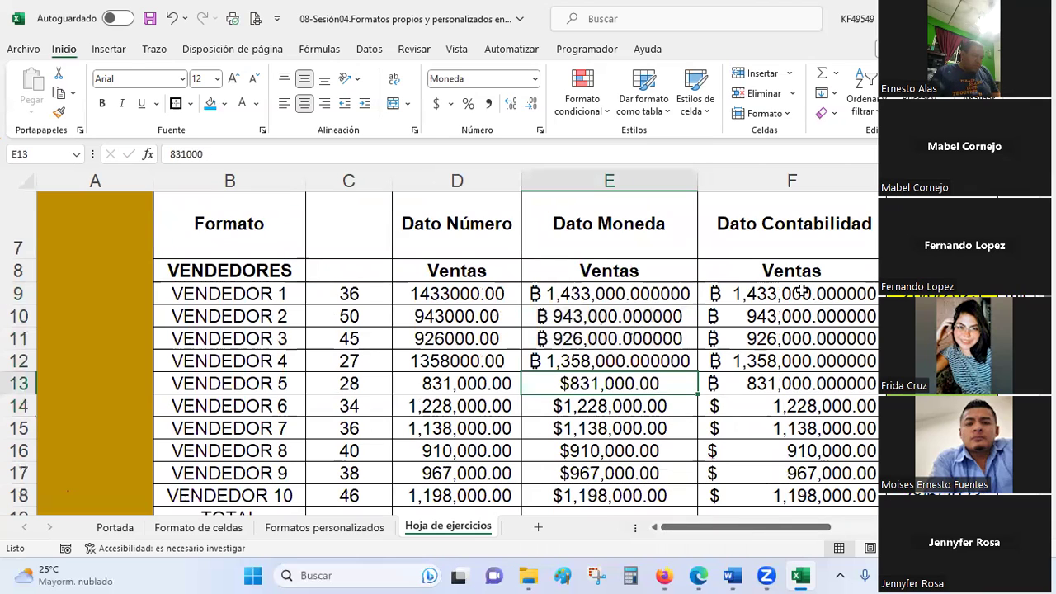
pyautogui.moveTo(804, 294); pyautogui.dragTo(775, 380)
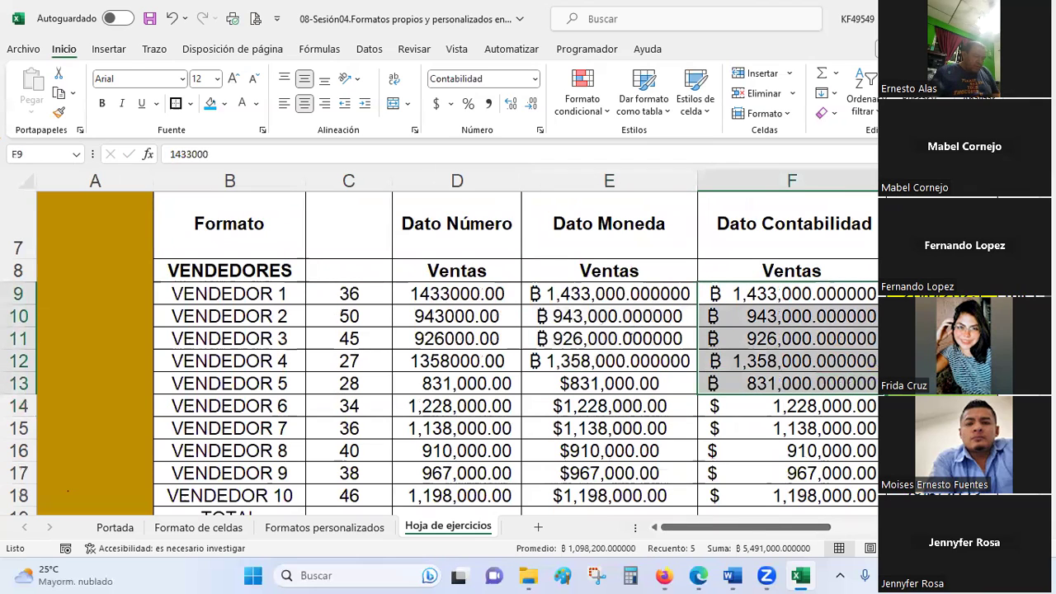
pyautogui.press('Right')
pyautogui.hotkey('shift', 'Down')
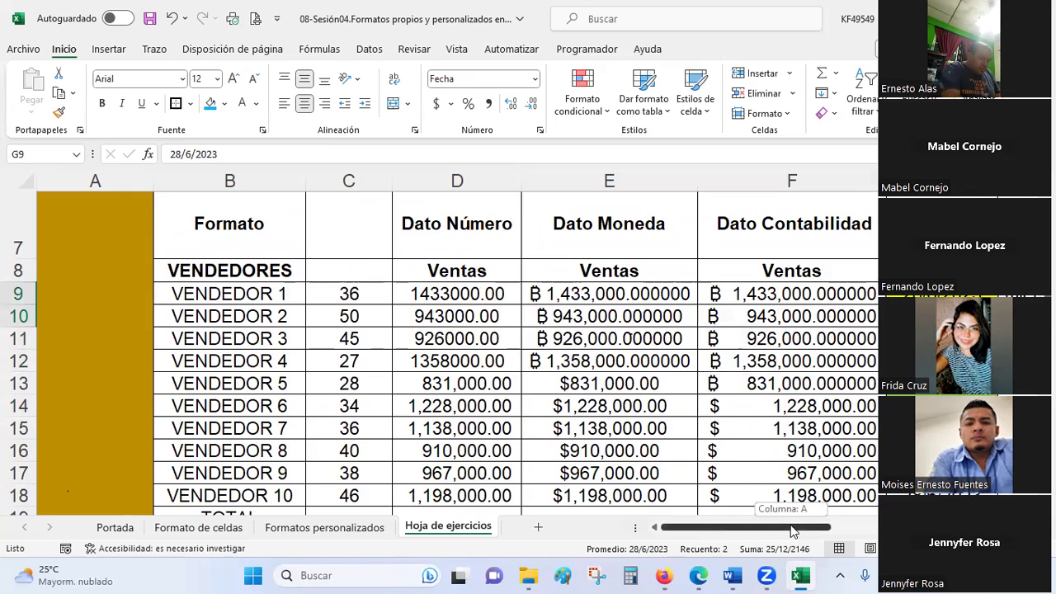
pyautogui.hscroll(5, 812, 505)
pyautogui.moveTo(687, 293); pyautogui.dragTo(702, 392)
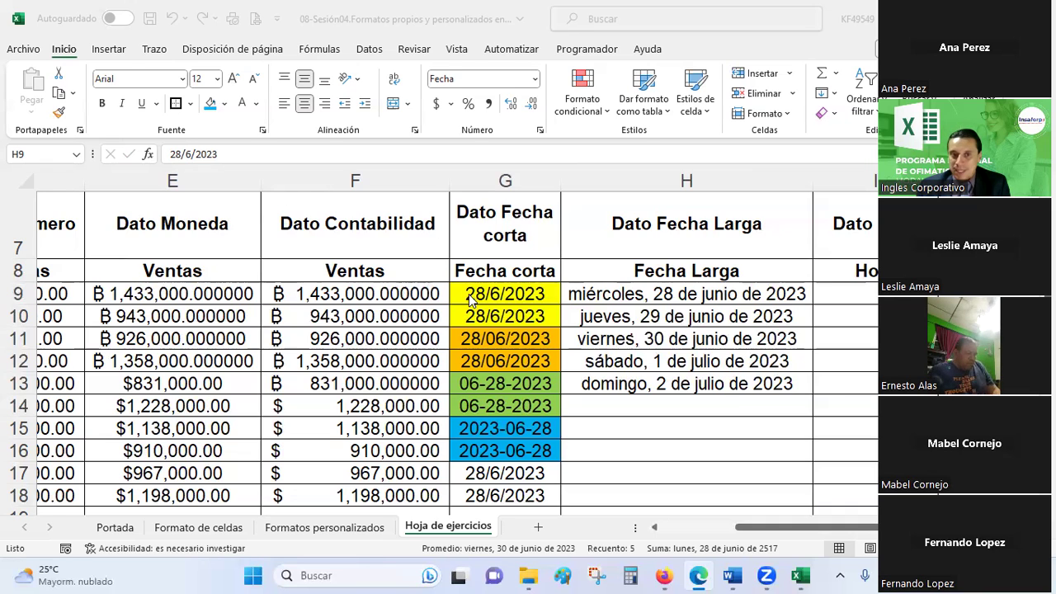
# - Select the sales table range B7:H19, Formato through TOTAL, and copy it
pyautogui.moveTo(761, 532); pyautogui.dragTo(687, 532)
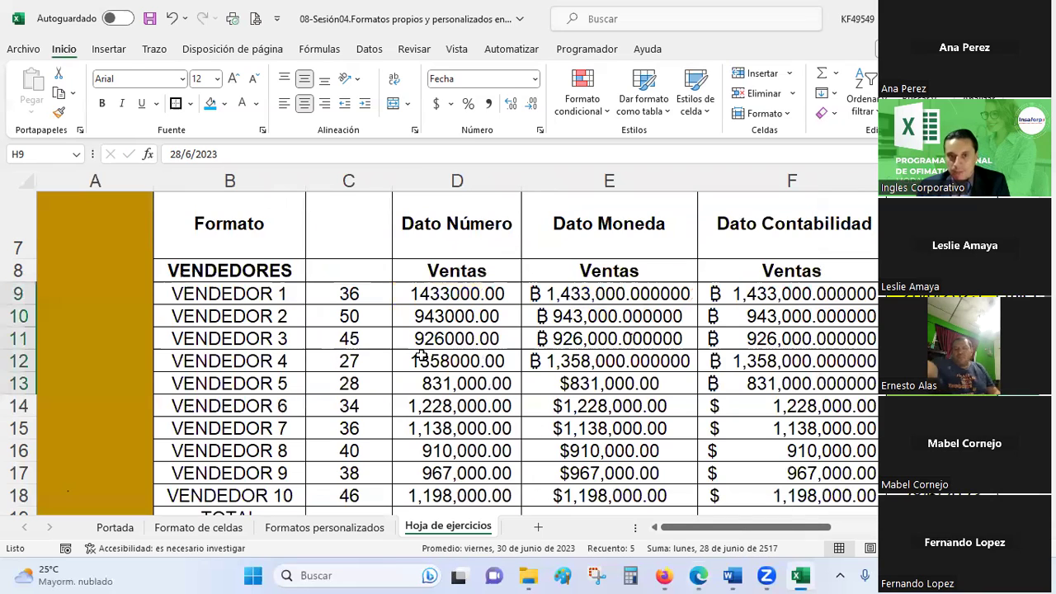
pyautogui.keyDown('ctrl'); pyautogui.scroll(-2, 421, 355); pyautogui.keyUp('ctrl')
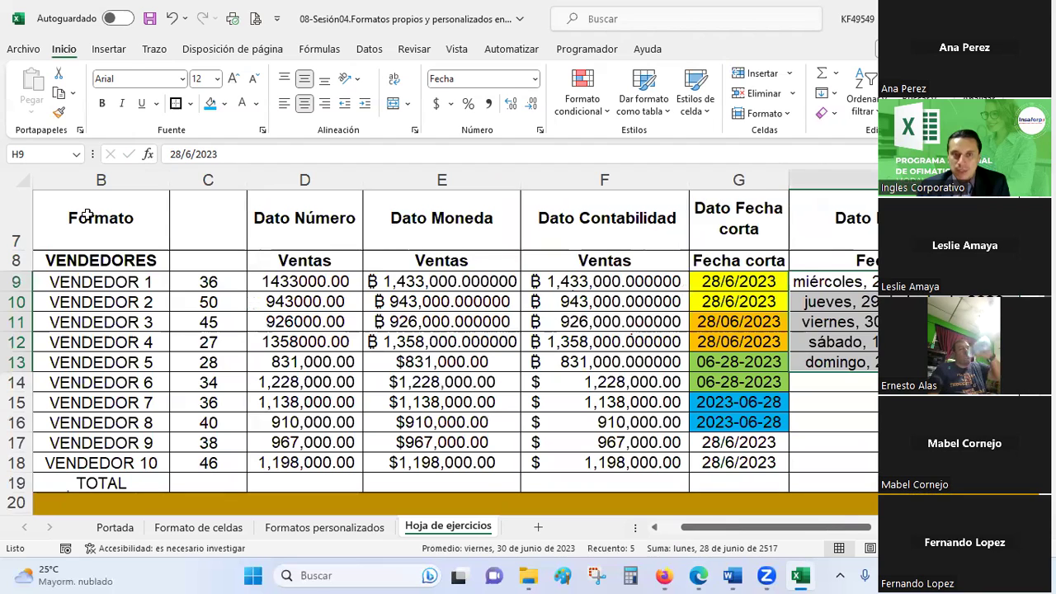
pyautogui.moveTo(87, 216); pyautogui.dragTo(850, 483)
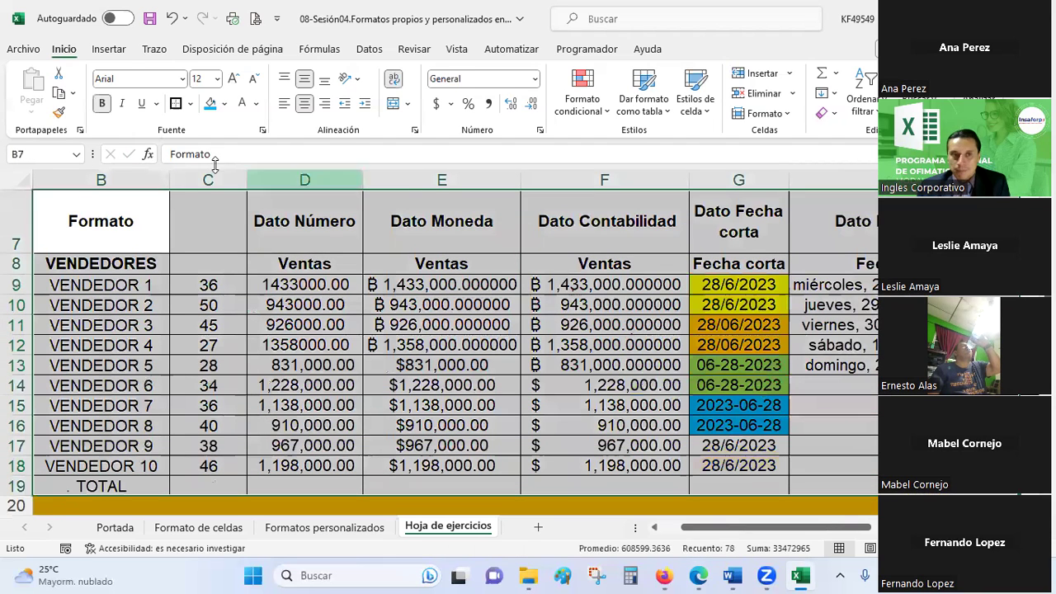
pyautogui.click(59, 93)
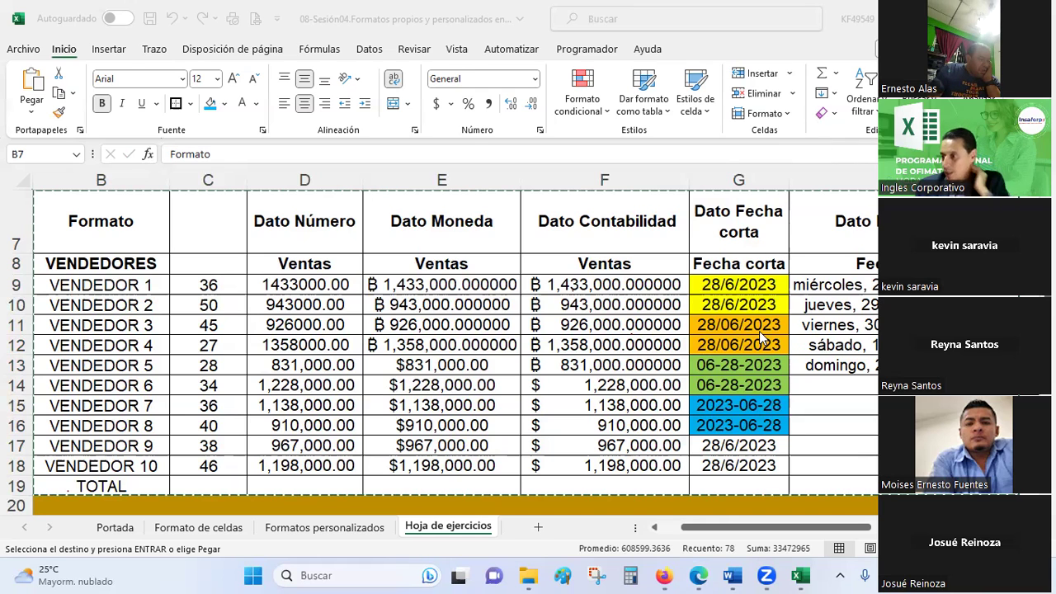
pyautogui.click(774, 528)
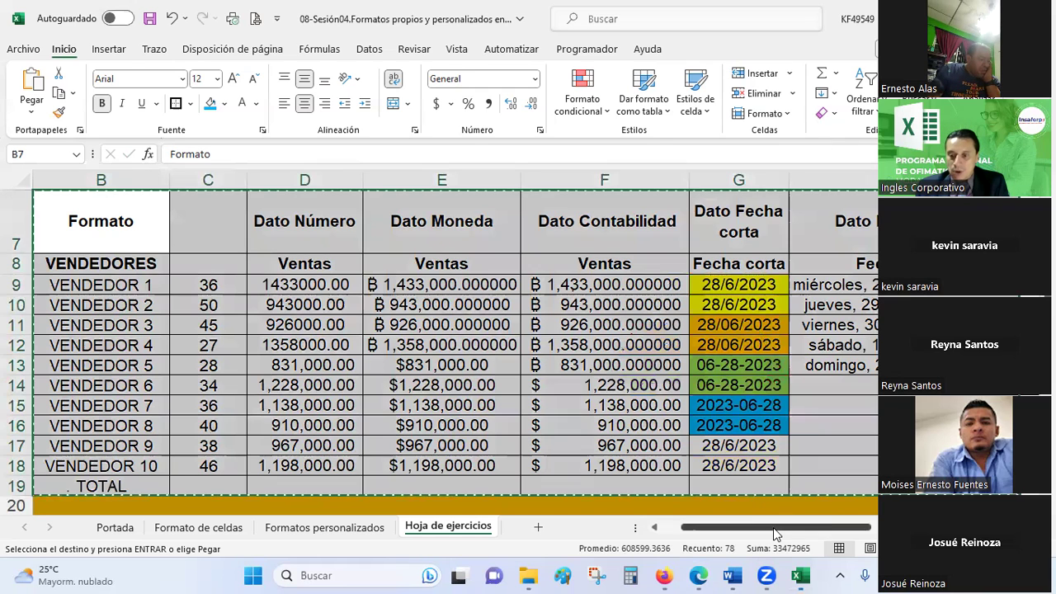
pyautogui.click(838, 452)
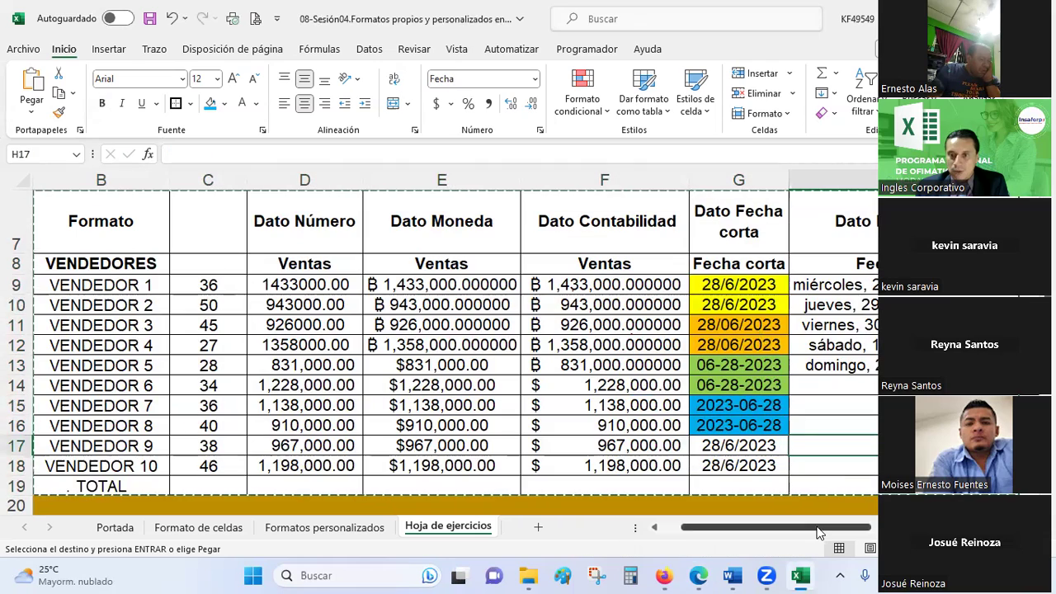
# - Enter 9:00 in I9 and format it as 12-hour time 01:30:55 p. m
pyautogui.click(750, 286)
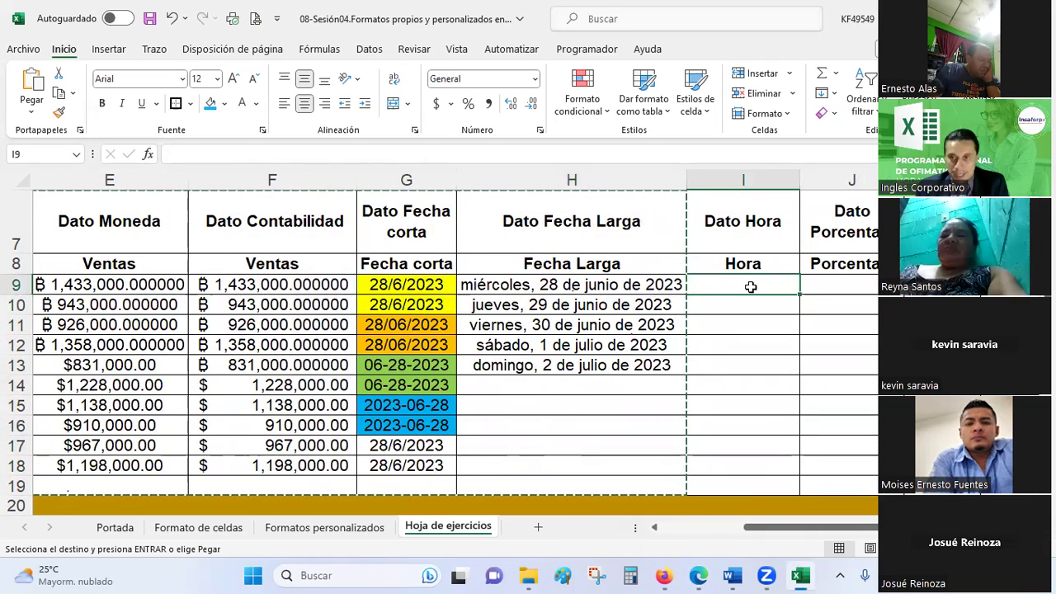
pyautogui.write('12:')
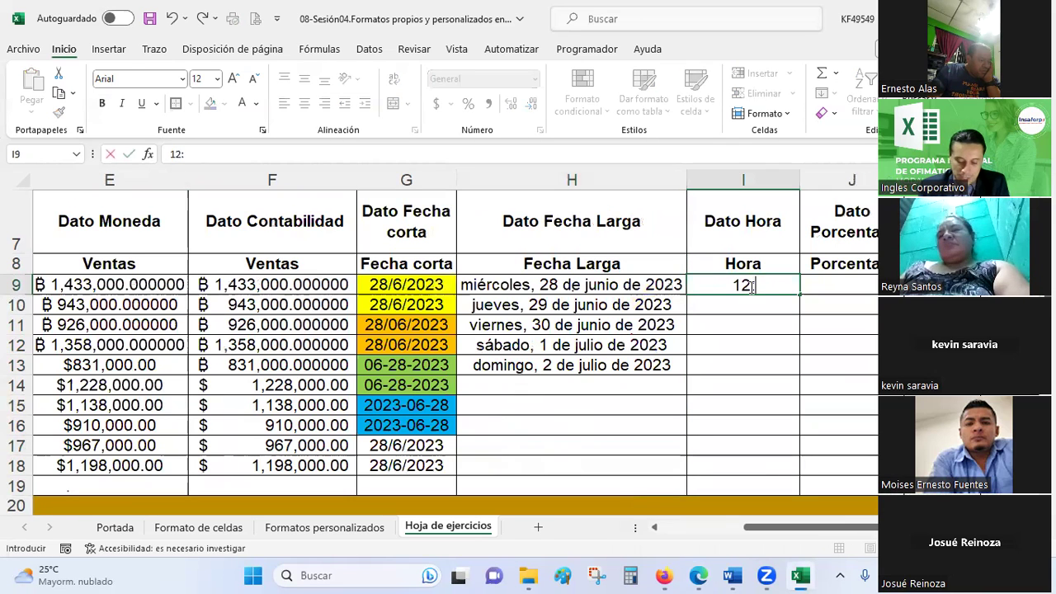
pyautogui.press('BackSpace')
pyautogui.press('BackSpace')
pyautogui.press('BackSpace')
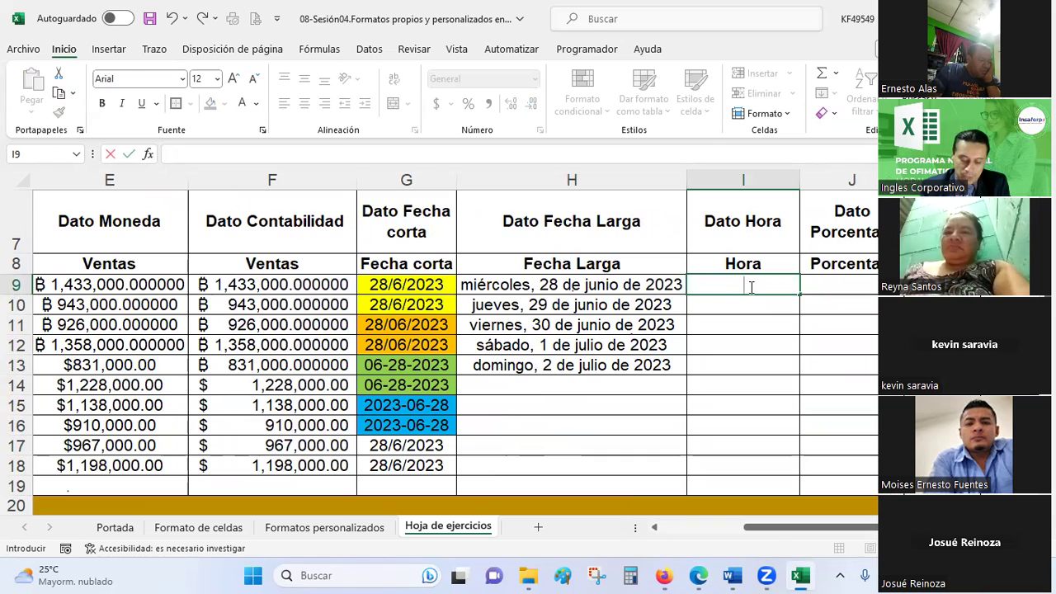
pyautogui.write('9:')
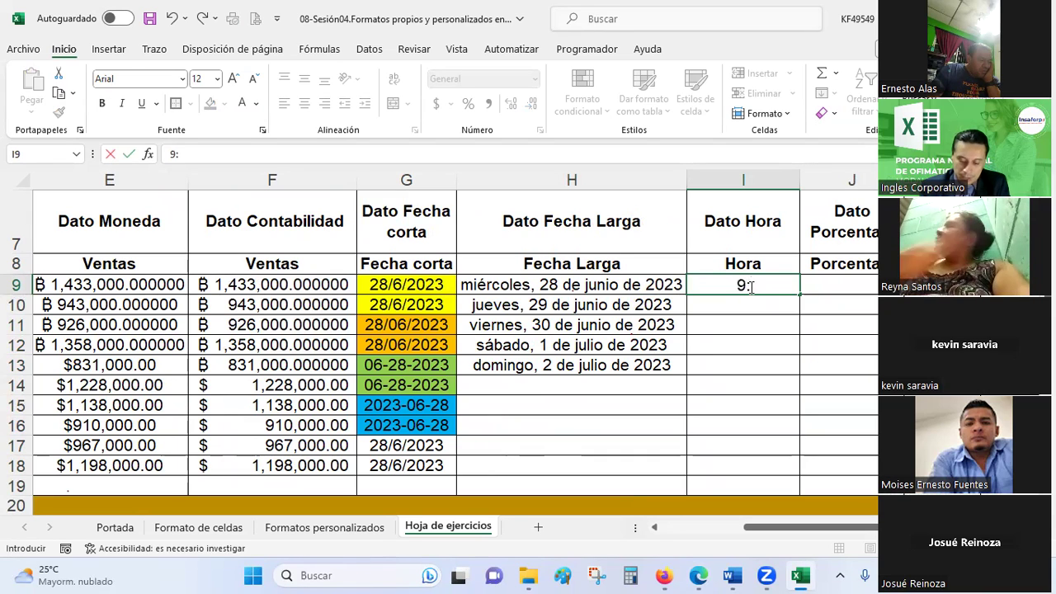
pyautogui.write('00')
pyautogui.press('Return')
pyautogui.click(750, 285)
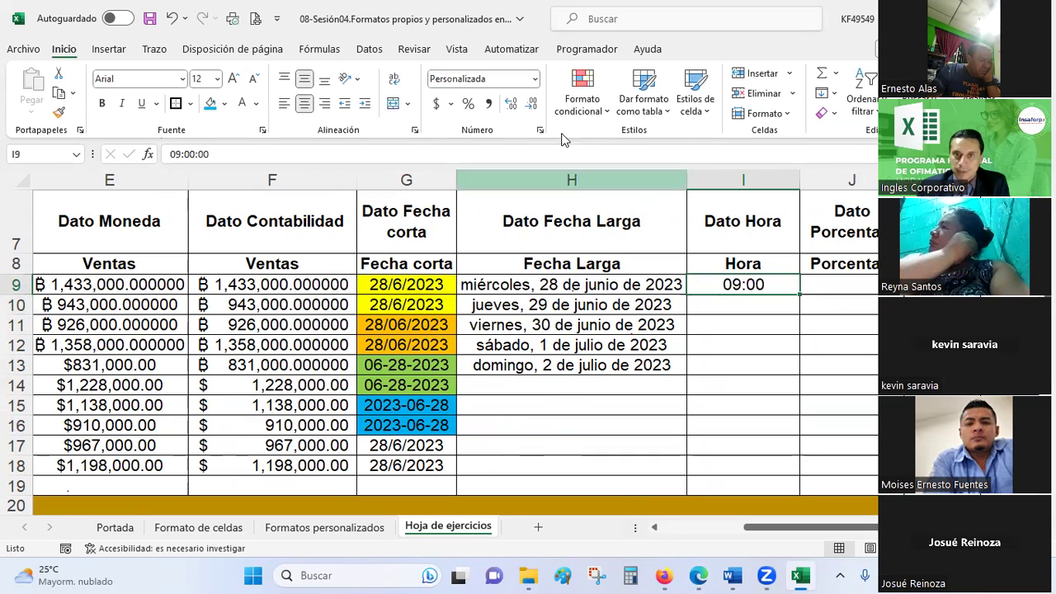
pyautogui.click(533, 79)
pyautogui.click(548, 118)
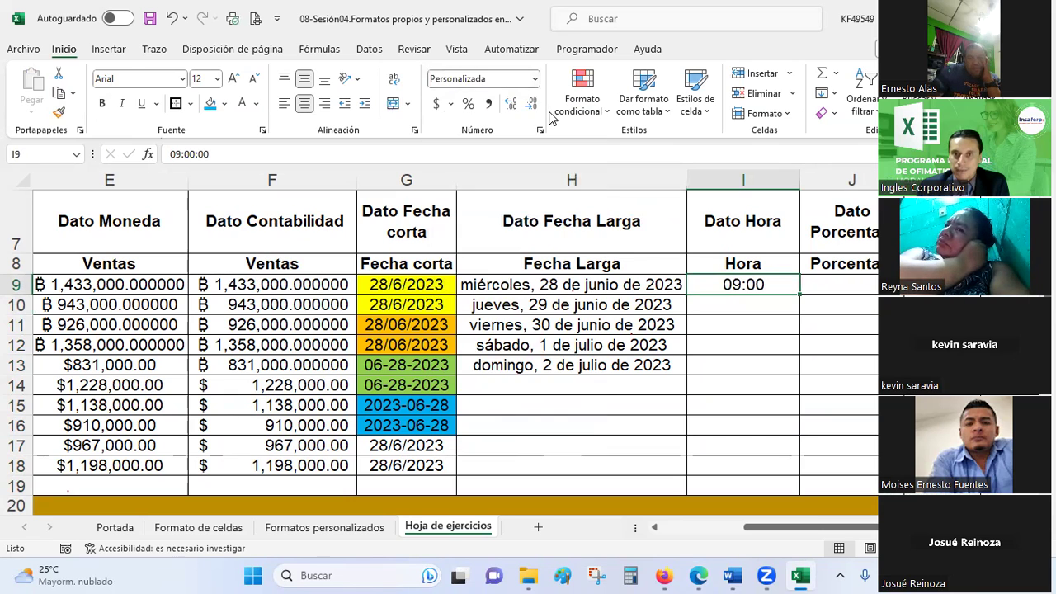
pyautogui.click(540, 130)
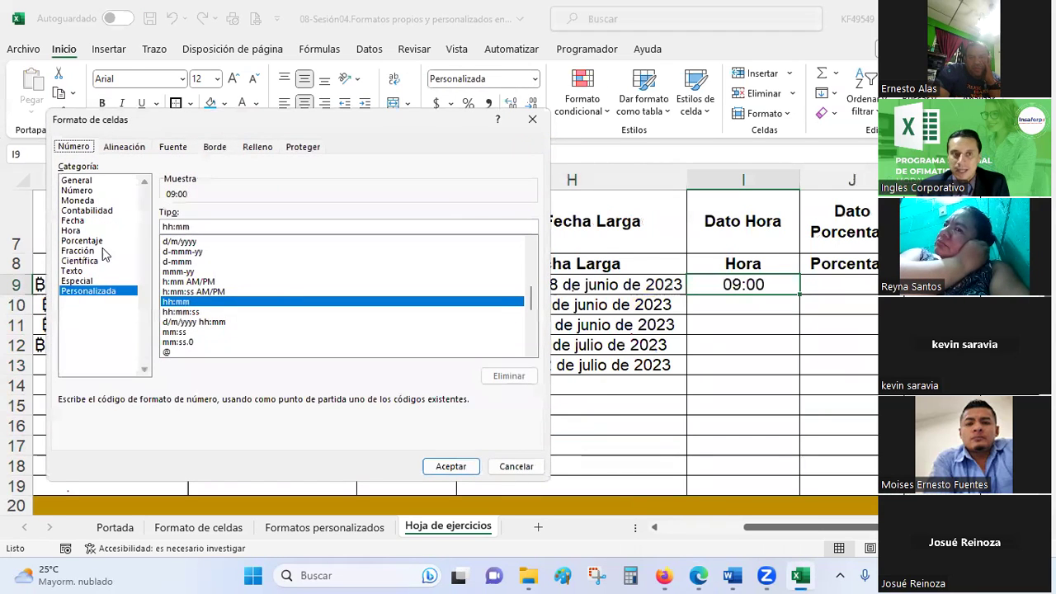
pyautogui.click(74, 231)
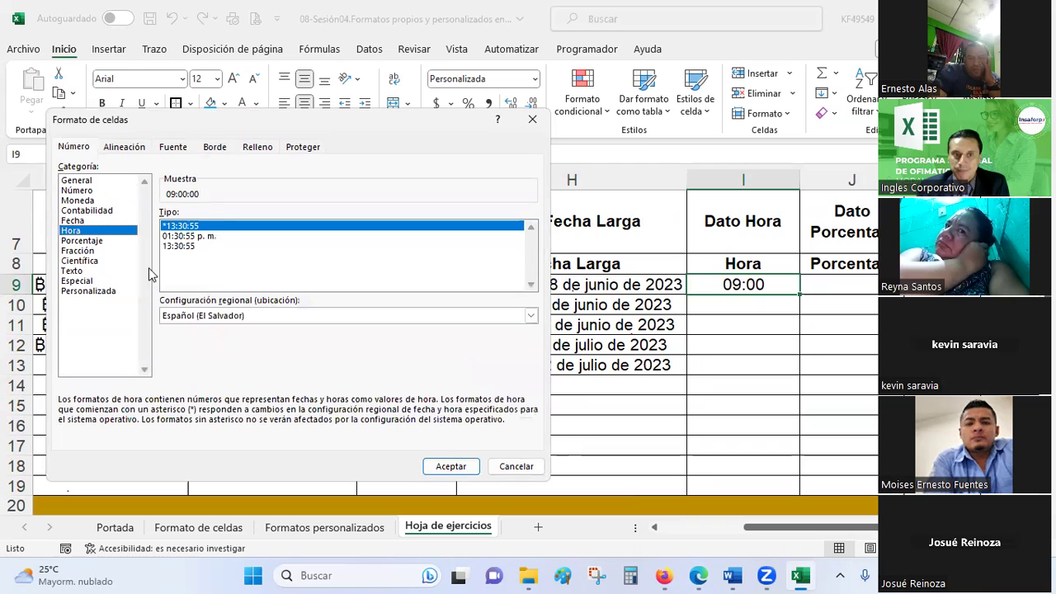
pyautogui.click(190, 237)
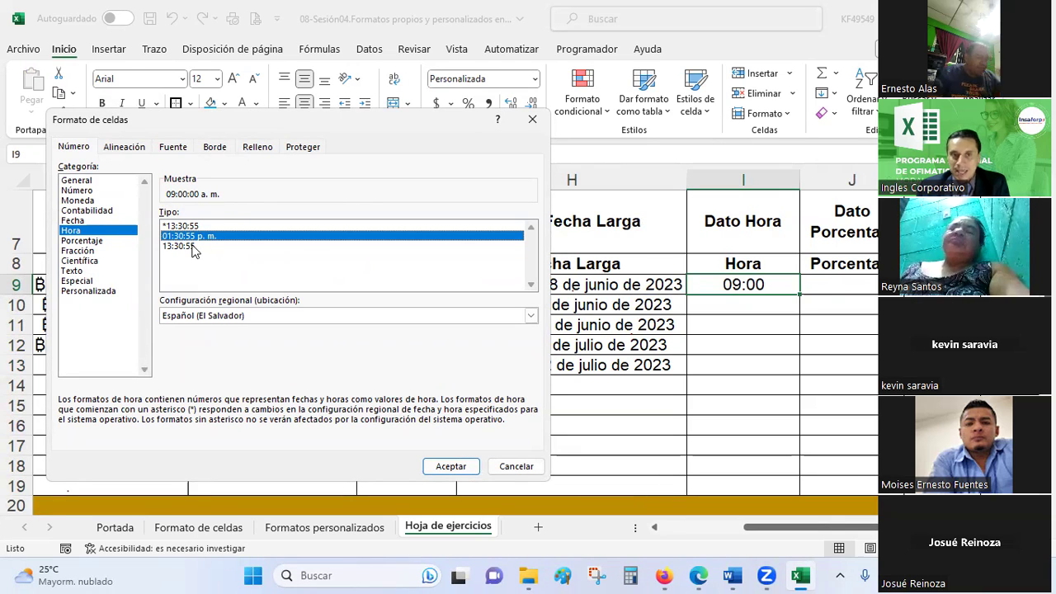
pyautogui.click(451, 467)
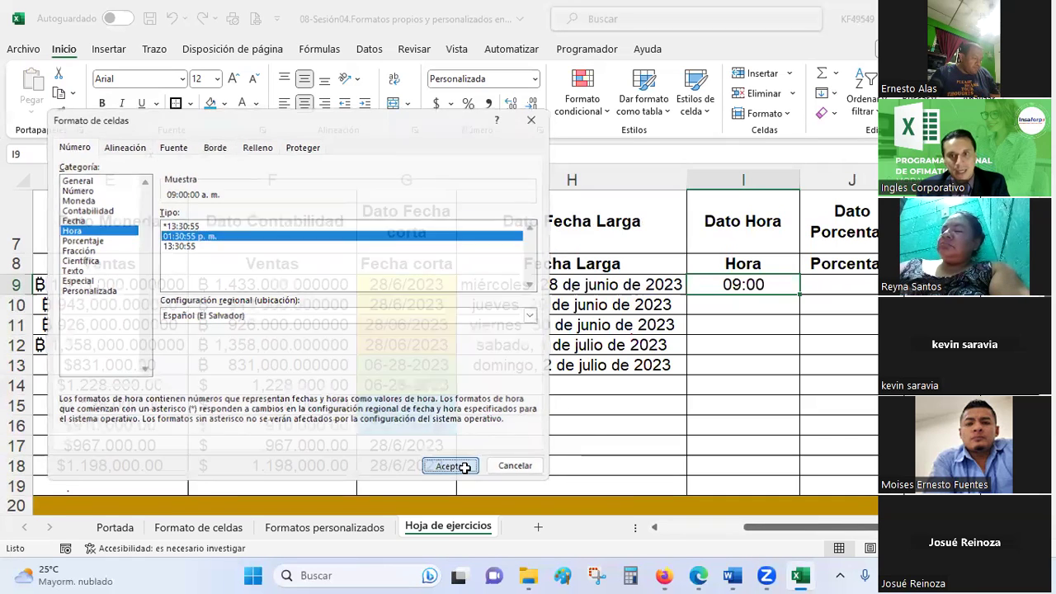
# - Give I10 the 12-hour time format with seconds and enter 9:00 p.m
pyautogui.click(763, 305)
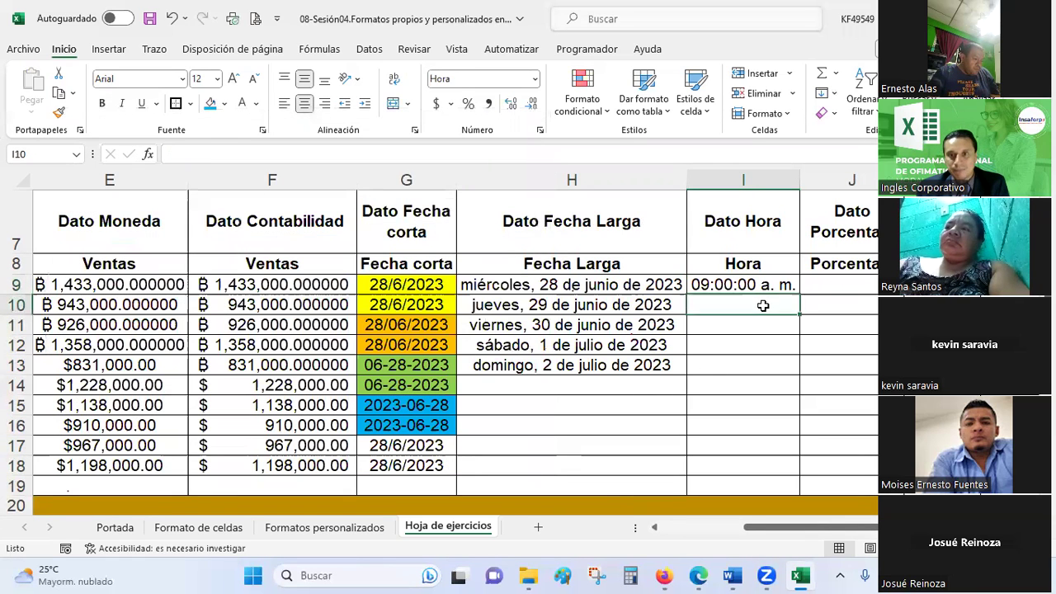
pyautogui.click(540, 129)
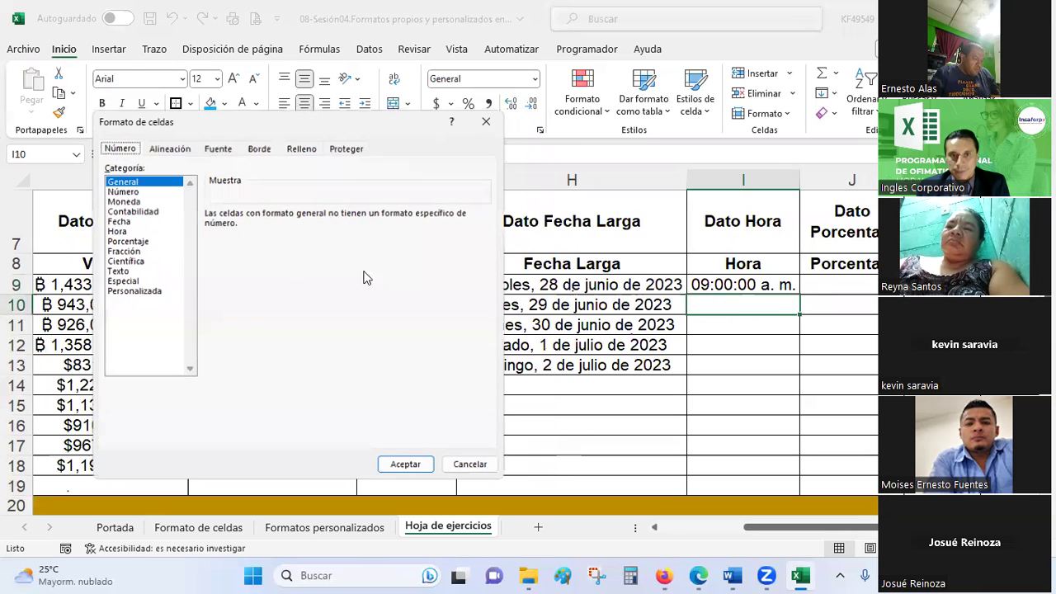
pyautogui.click(116, 231)
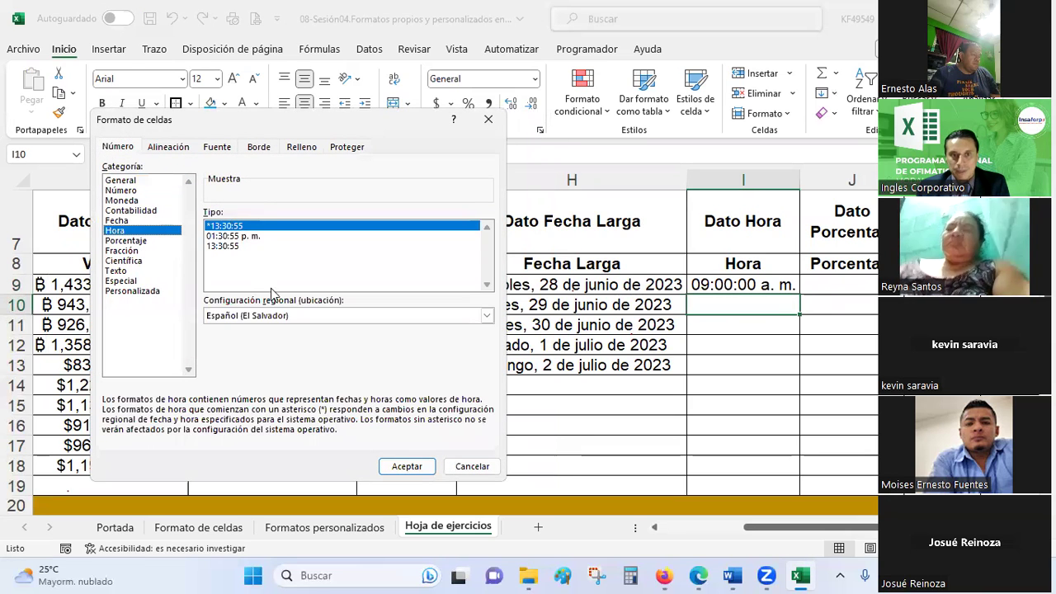
pyautogui.click(236, 237)
pyautogui.click(406, 465)
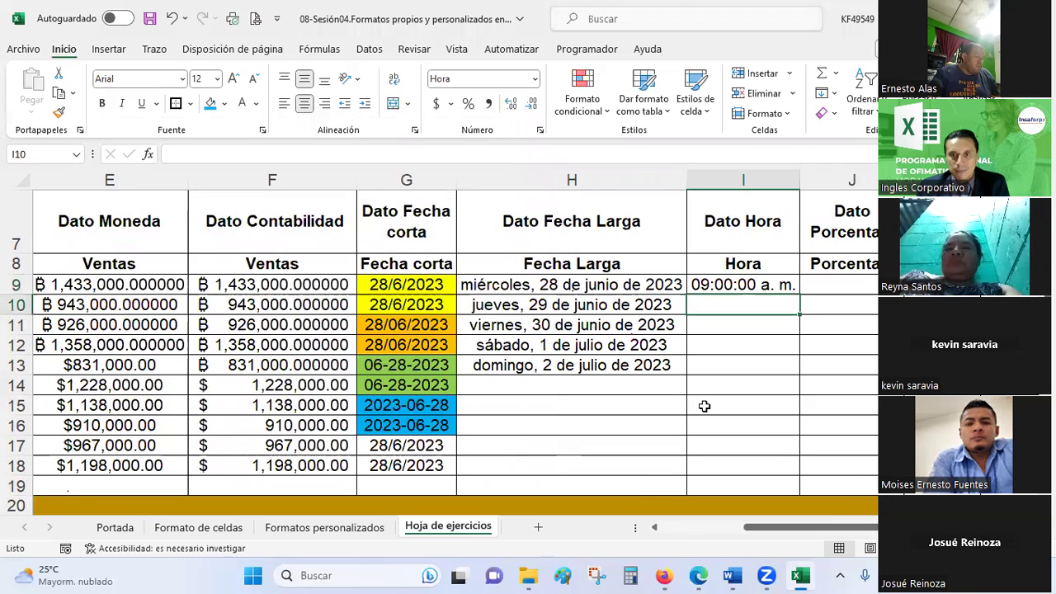
pyautogui.write('=')
pyautogui.press('BackSpace')
pyautogui.write(')')
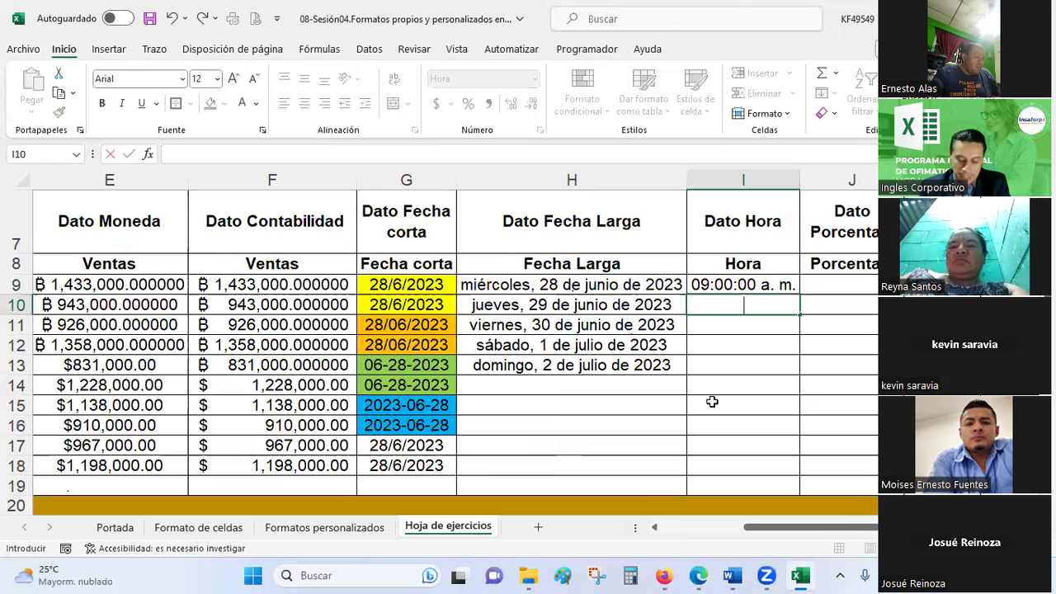
pyautogui.press('BackSpace')
pyautogui.write('9')
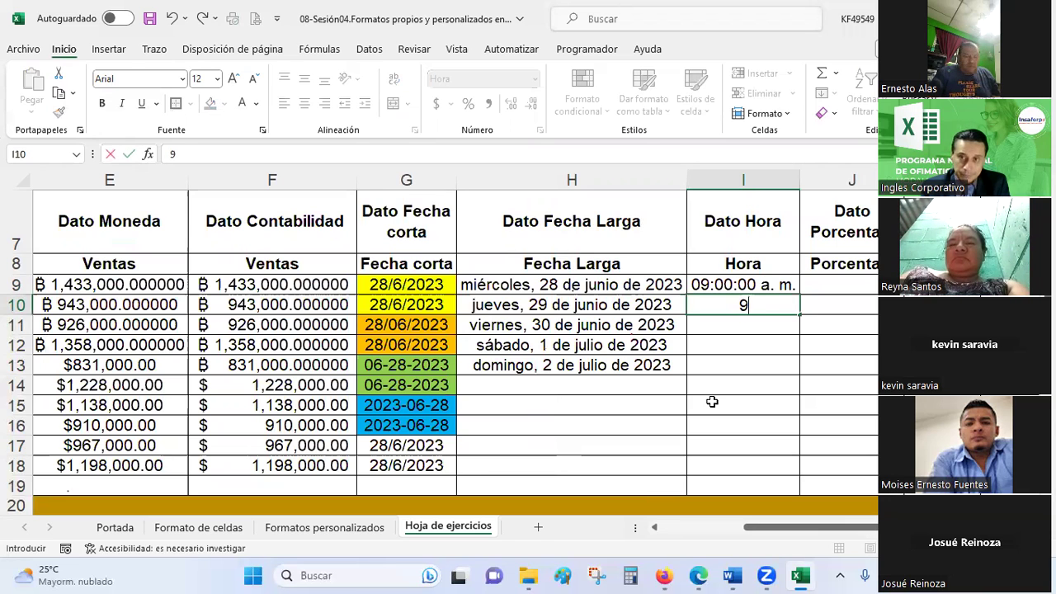
pyautogui.write(':00 p.m.')
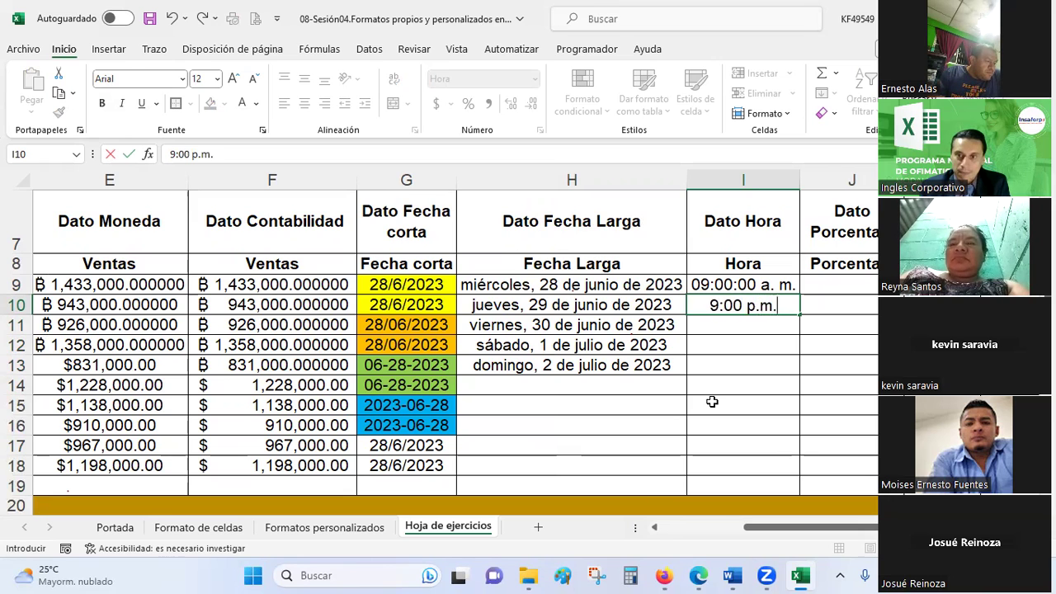
pyautogui.press('Return')
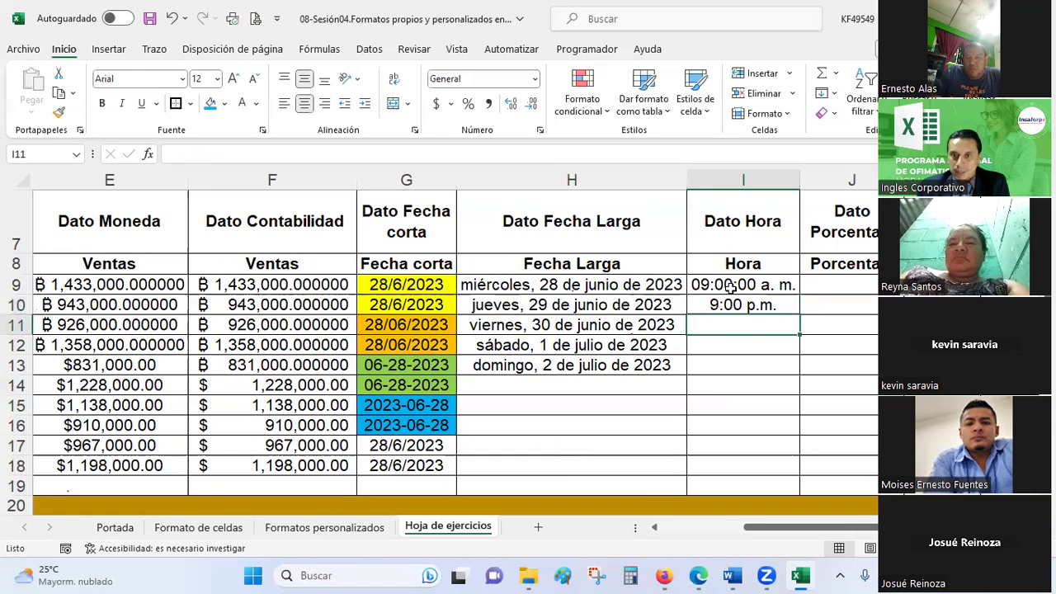
# - Copy I9's time formatting onto I10 and check I10's cell format
pyautogui.click(731, 286)
pyautogui.click(59, 113)
pyautogui.click(737, 302)
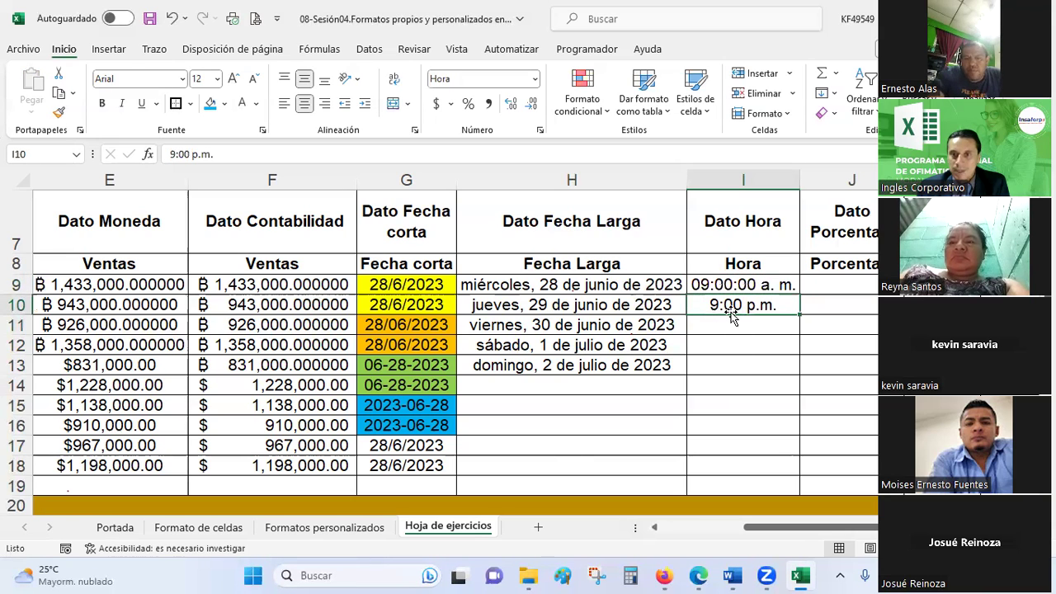
pyautogui.click(534, 80)
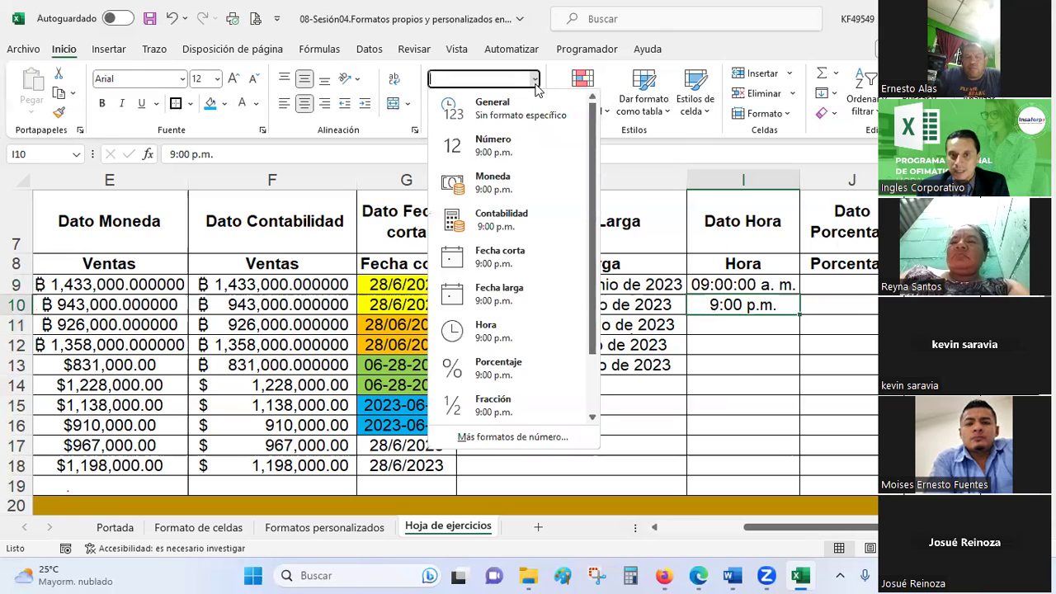
pyautogui.press('Escape')
pyautogui.rightClick(718, 305)
pyautogui.click(767, 407)
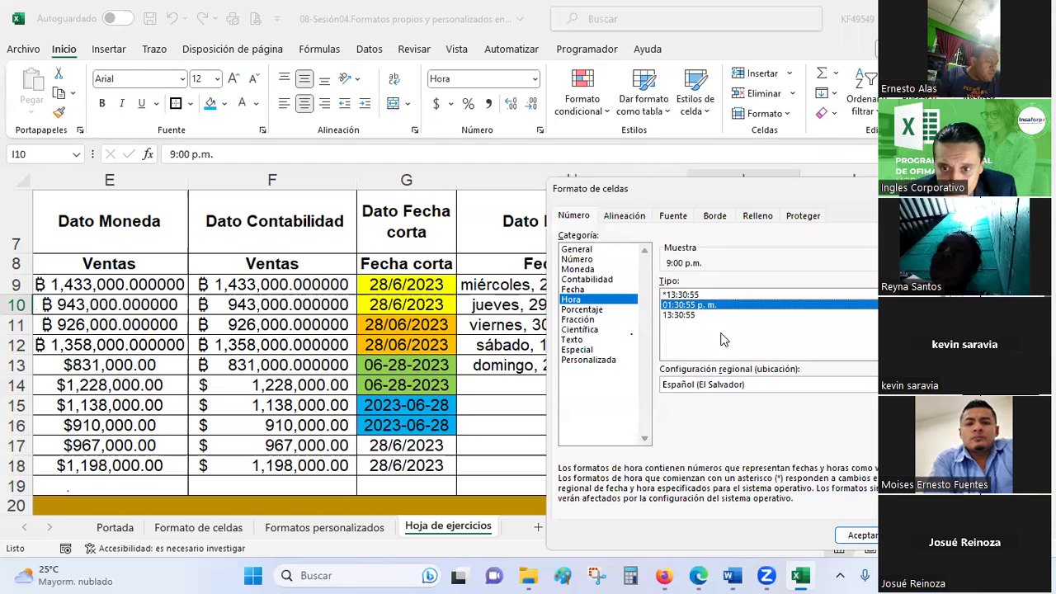
pyautogui.press('Return')
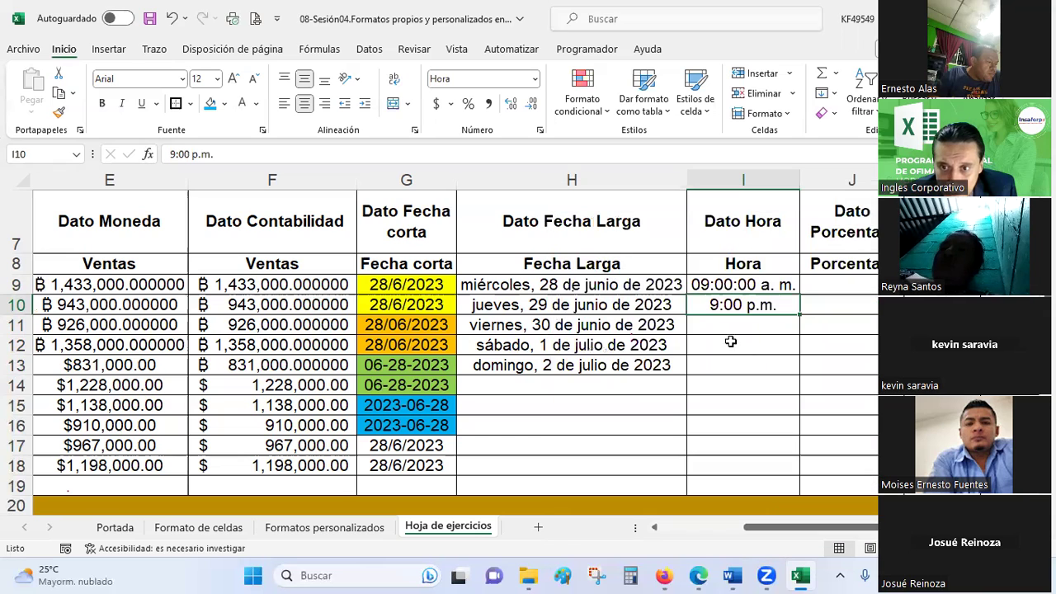
# - Edit I10 to 9:00:00 p.m. so it displays as a time
pyautogui.doubleClick(743, 304)
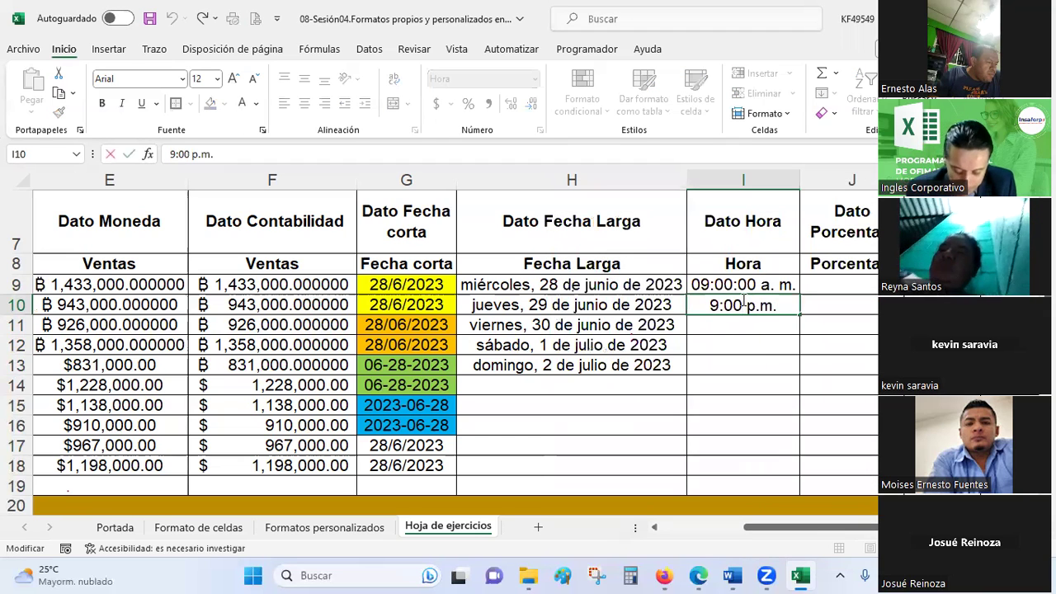
pyautogui.write(':00')
pyautogui.press('Return')
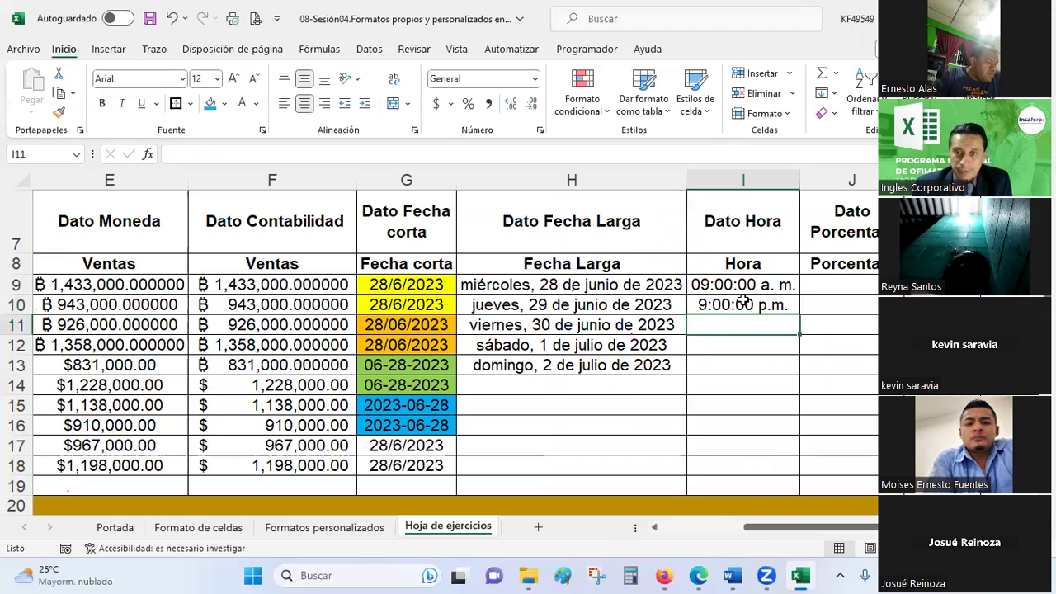
pyautogui.click(743, 302)
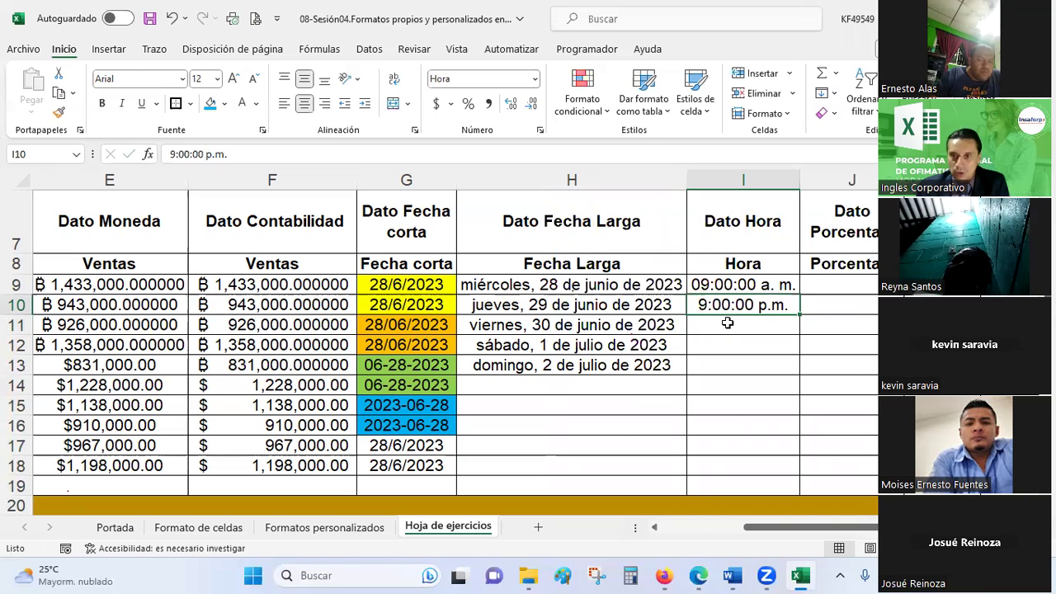
pyautogui.doubleClick(703, 305)
pyautogui.write("'")
pyautogui.press('BackSpace')
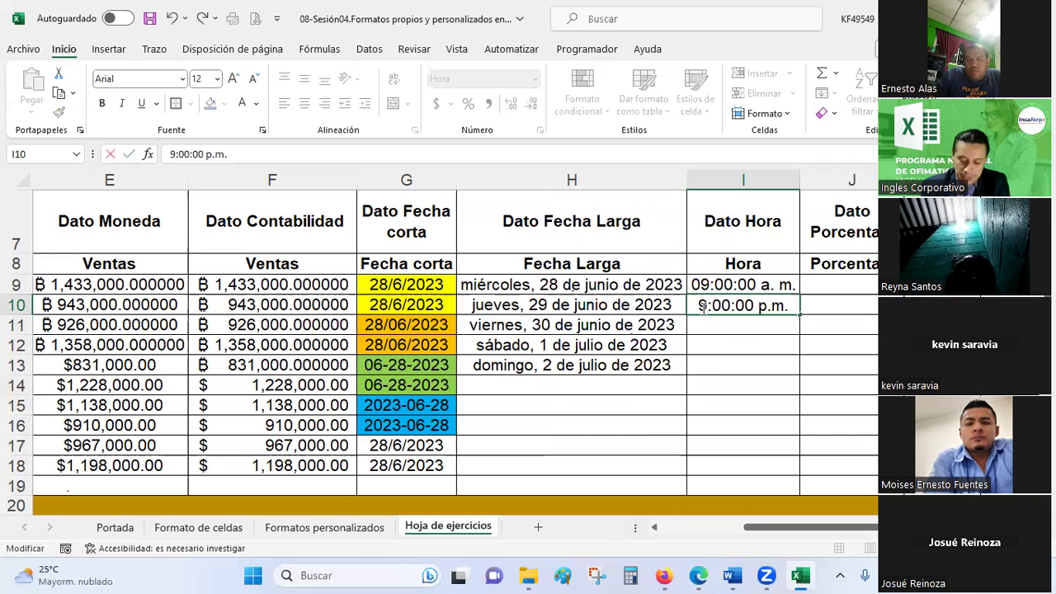
pyautogui.press('Return')
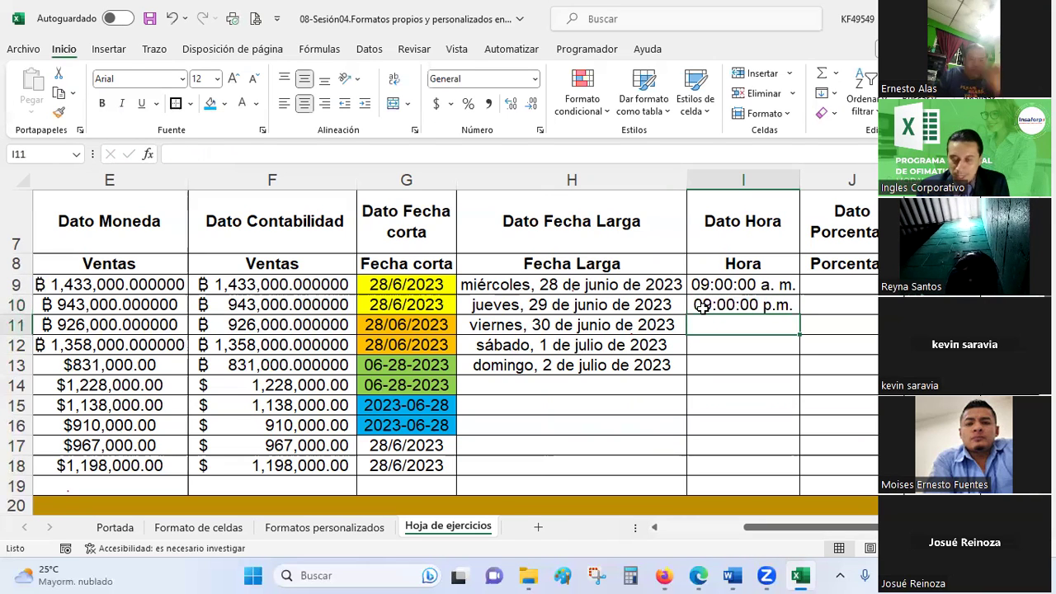
# - Format I11 with the 24-hour time type 13:30:55
pyautogui.click(535, 78)
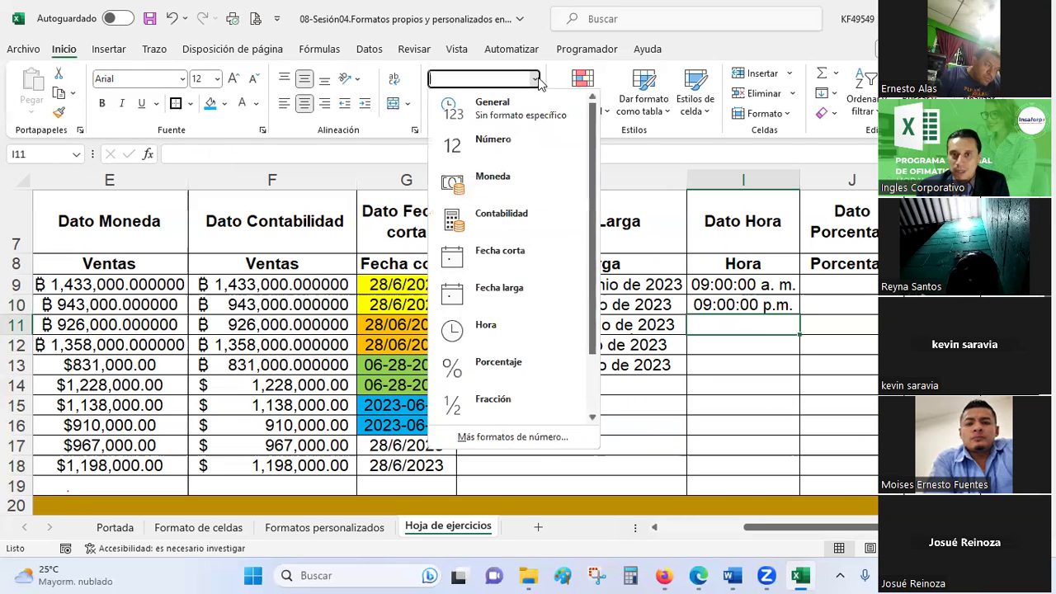
pyautogui.press('Escape')
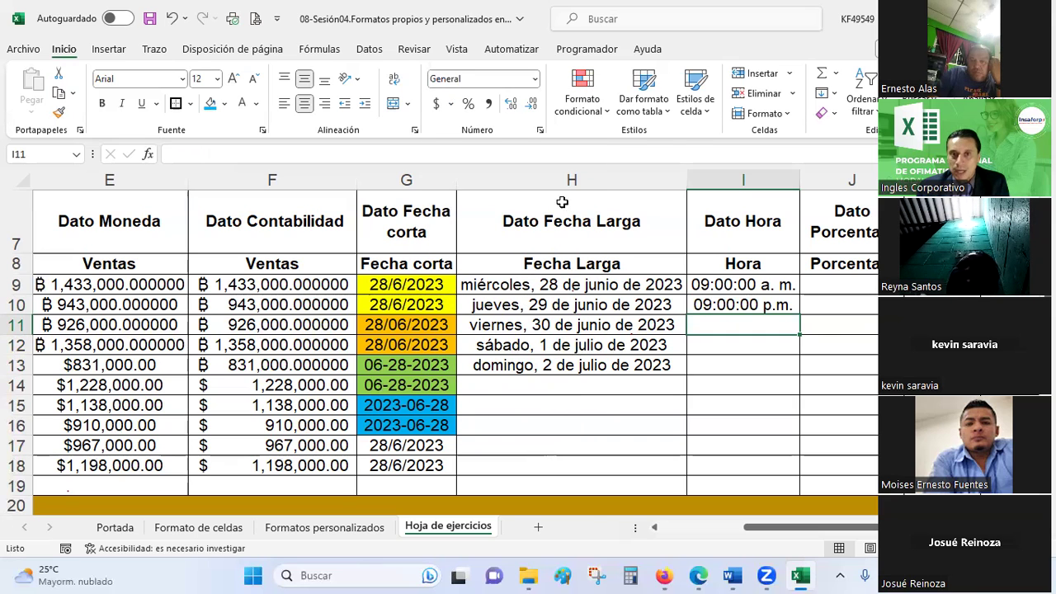
pyautogui.click(540, 129)
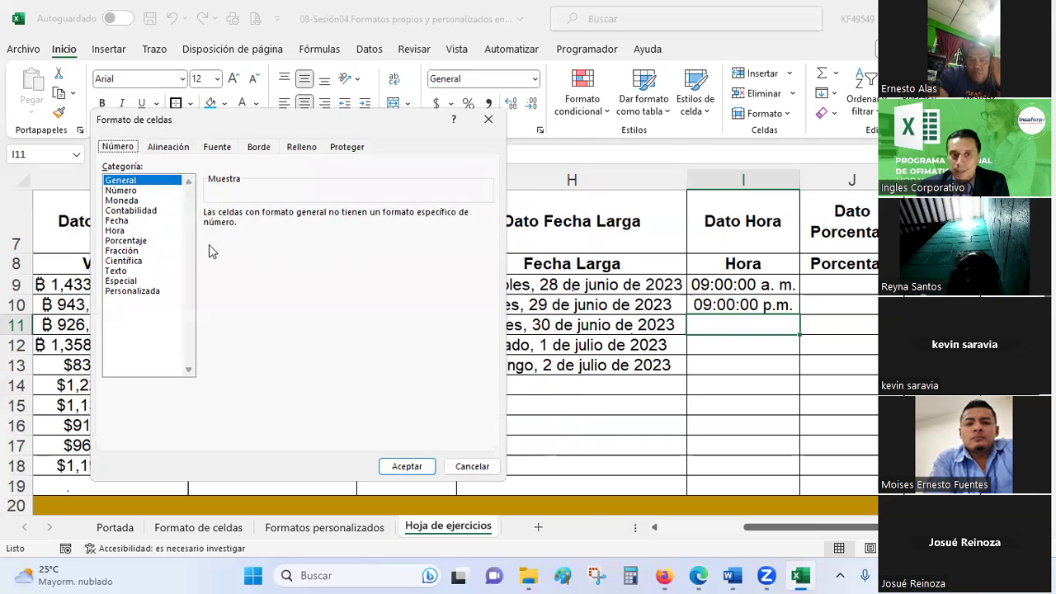
pyautogui.click(118, 231)
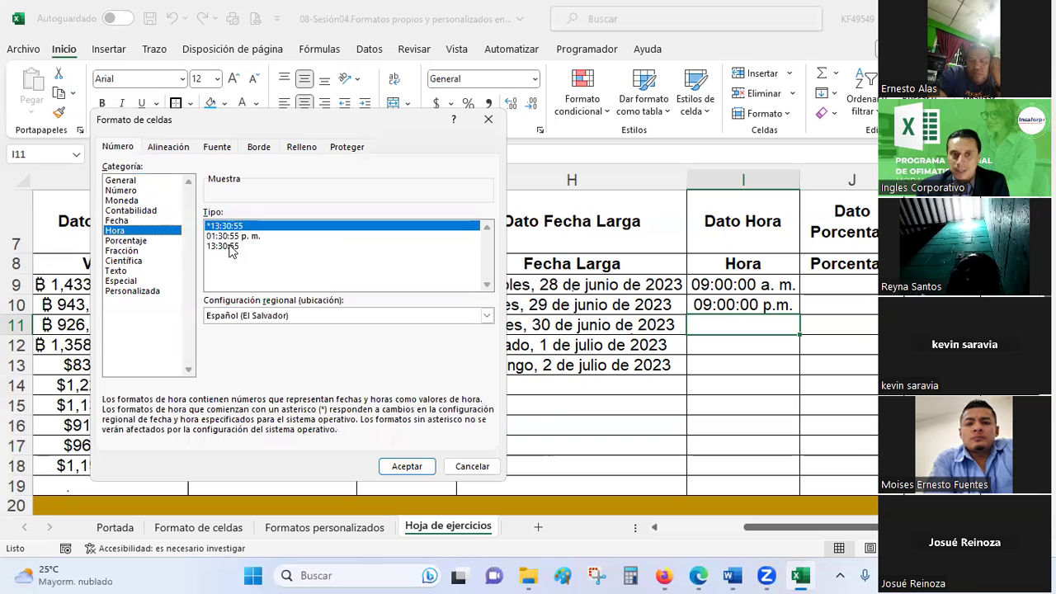
pyautogui.click(224, 248)
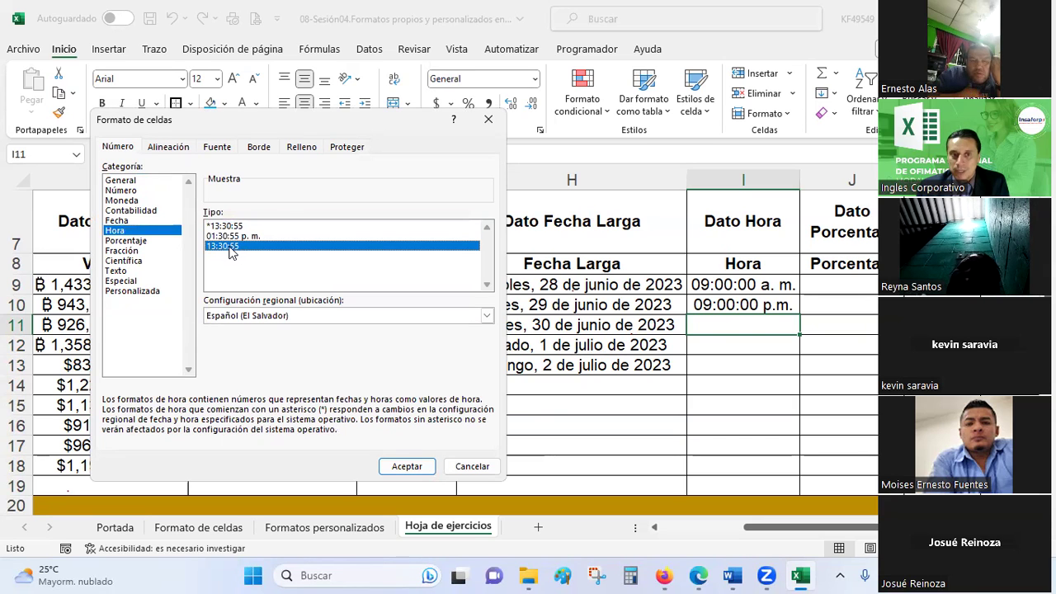
pyautogui.click(408, 467)
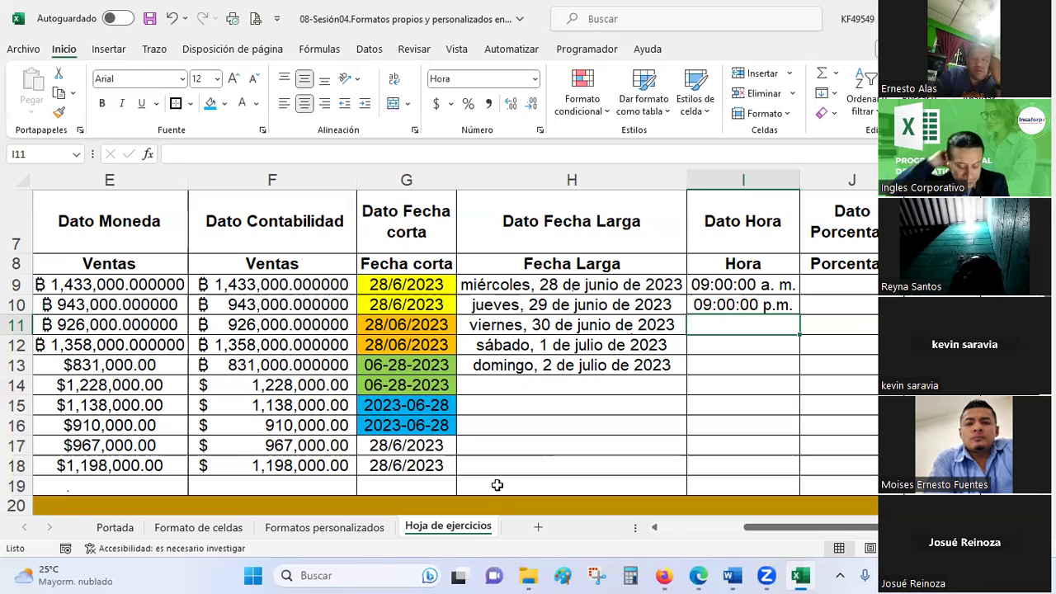
# - Enter 16:30 in I11 under the Hora heading
pyautogui.write('16:30')
pyautogui.press('Return')
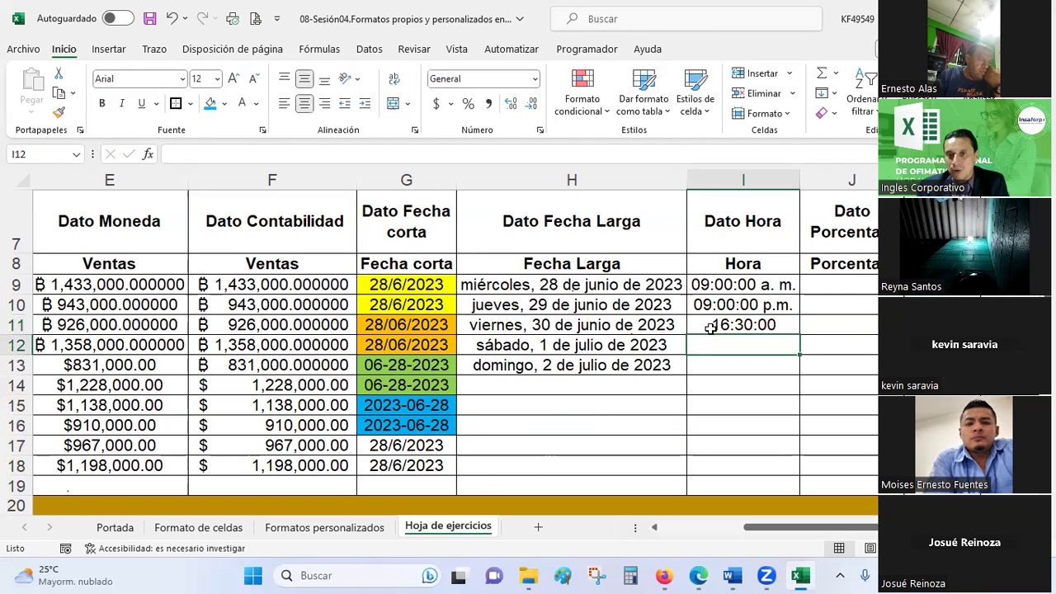
pyautogui.click(712, 328)
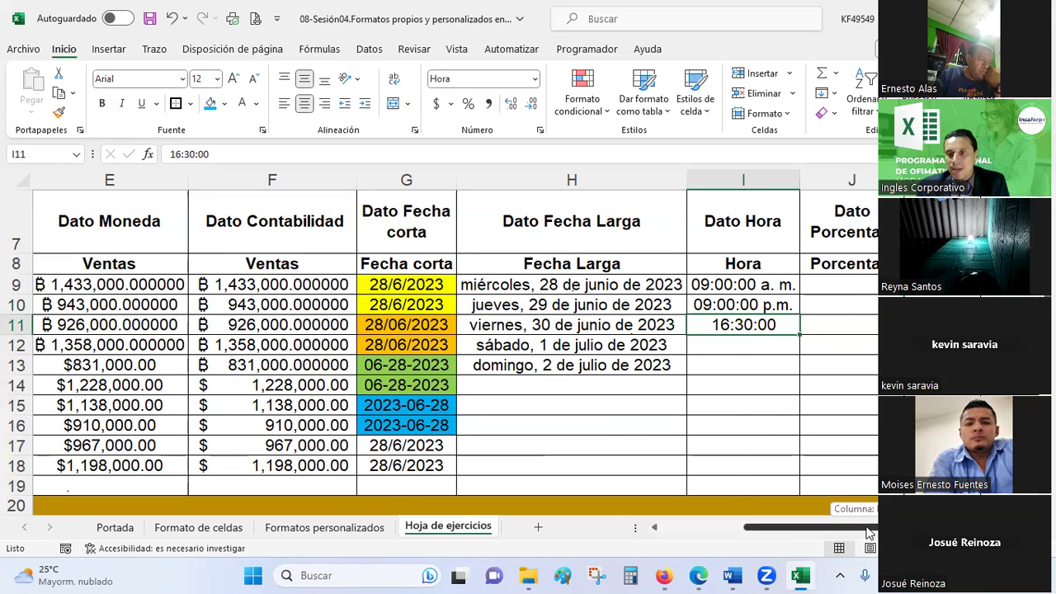
# - Apply the Porcentaje format to cells J9:J19
pyautogui.moveTo(860, 527); pyautogui.dragTo(932, 527)
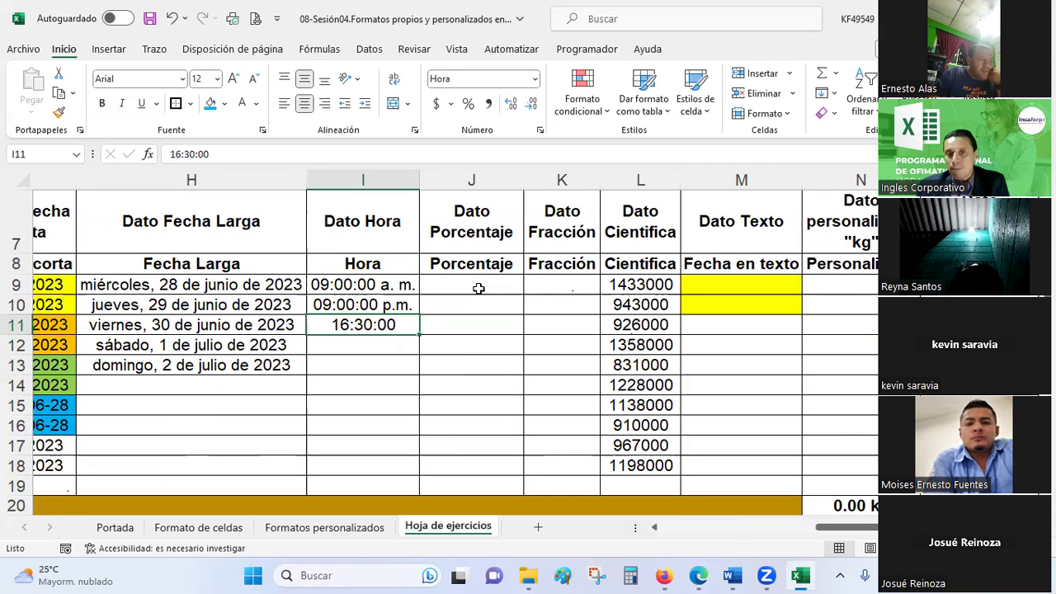
pyautogui.click(478, 287)
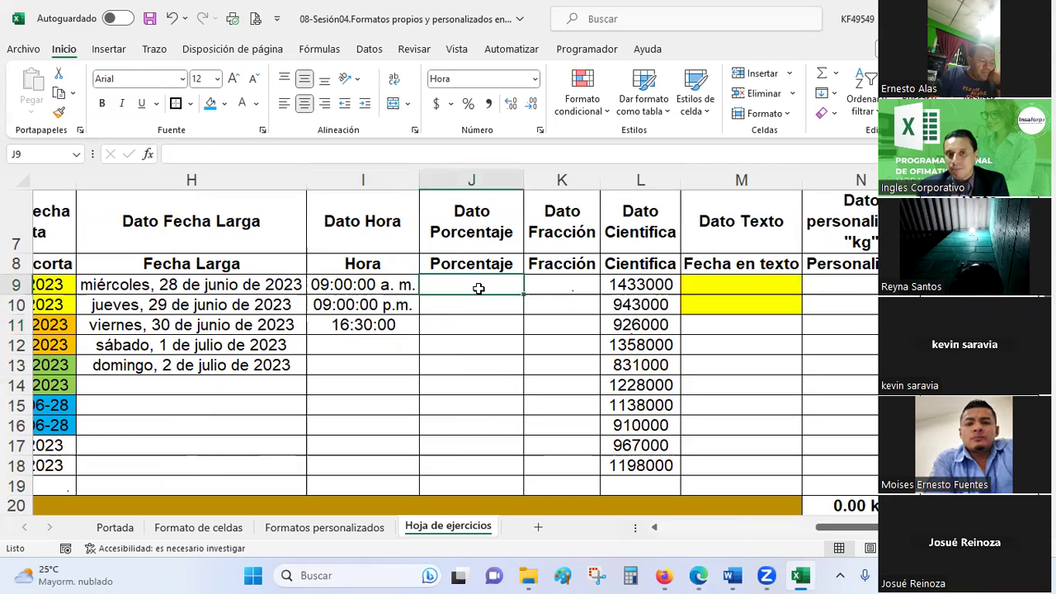
pyautogui.moveTo(479, 288); pyautogui.dragTo(459, 487)
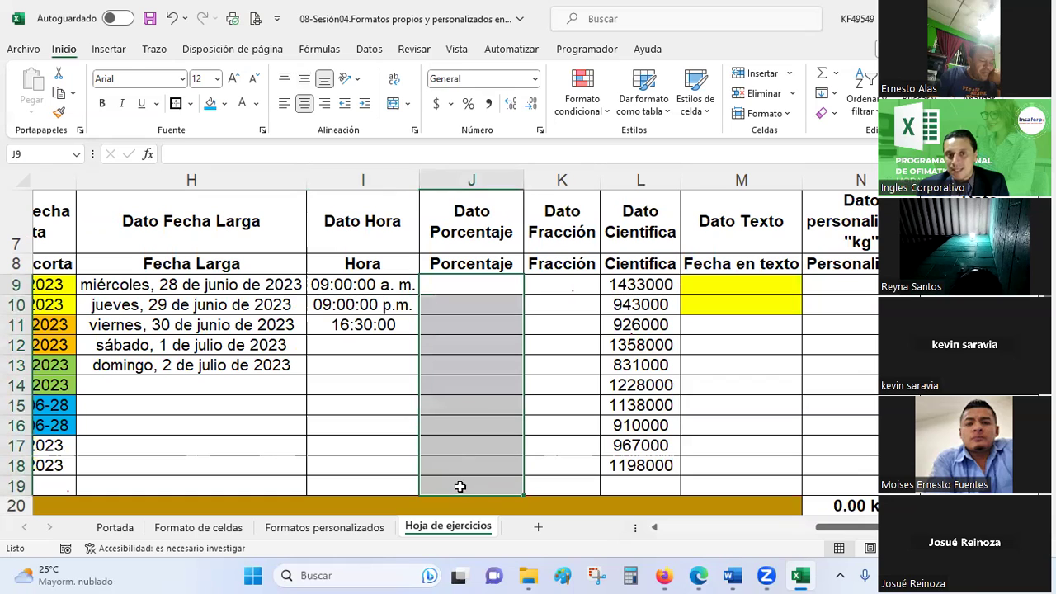
pyautogui.click(536, 79)
pyautogui.click(536, 79)
pyautogui.click(539, 130)
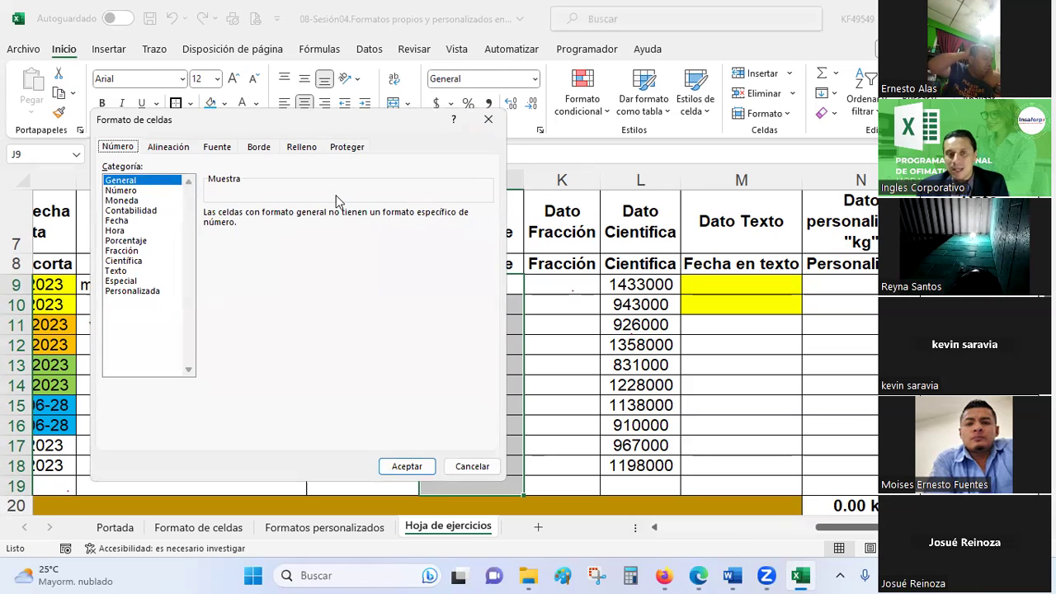
pyautogui.click(124, 240)
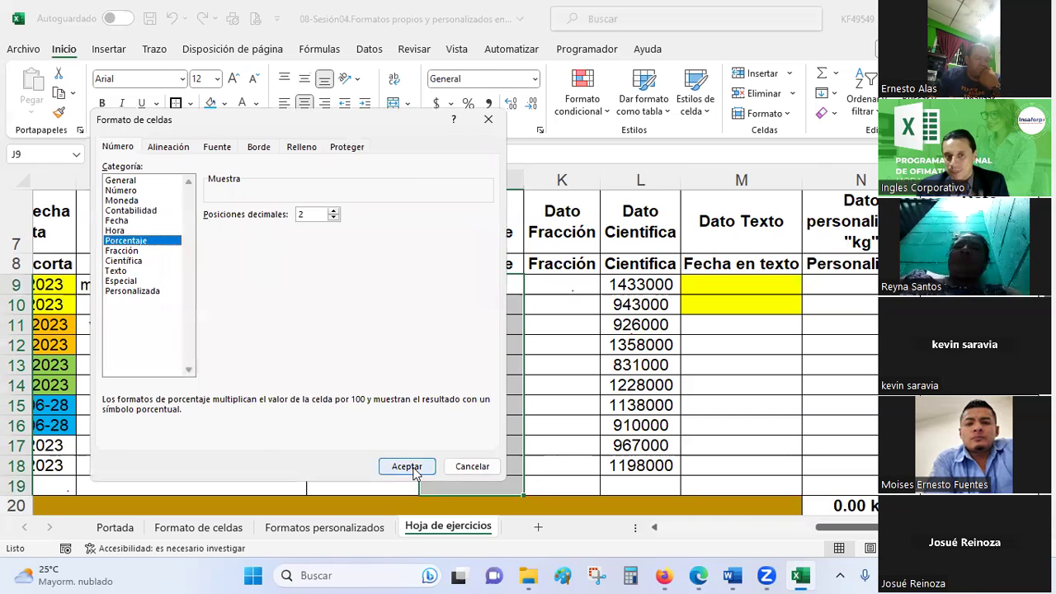
pyautogui.click(415, 467)
pyautogui.click(480, 288)
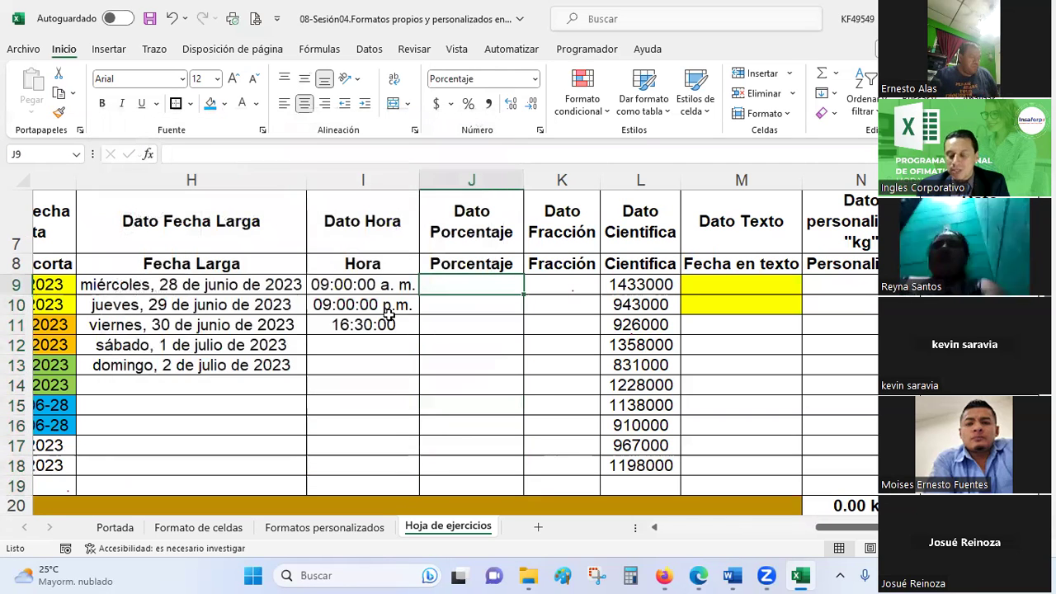
# - Enter 15, 15.65, 35.46 and 15.45 as percentages in J9:J12
pyautogui.write('15')
pyautogui.press('Return')
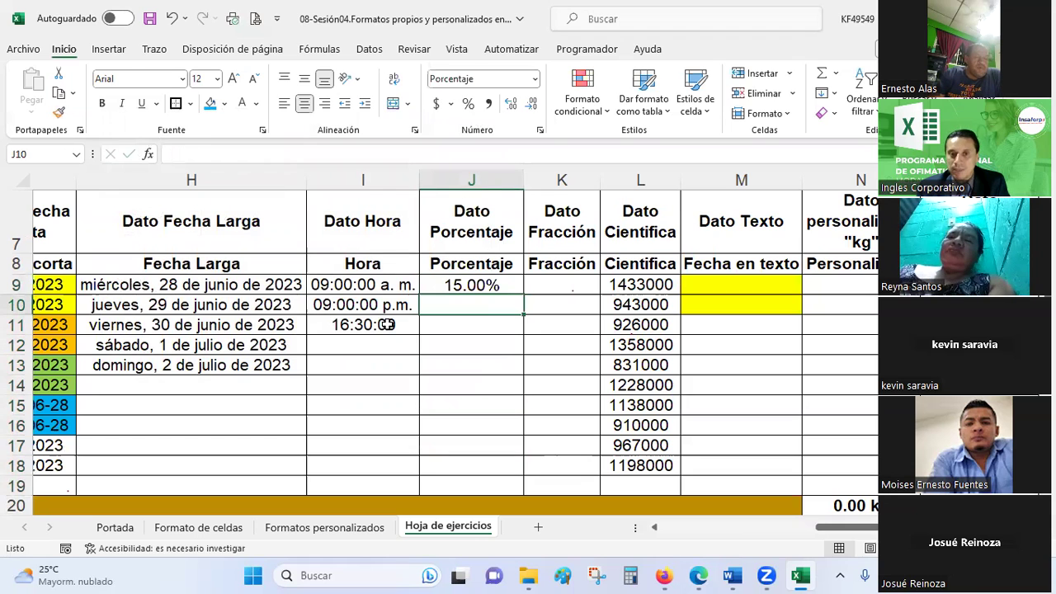
pyautogui.write('15.65')
pyautogui.press('Return')
pyautogui.write('35.46')
pyautogui.press('Return')
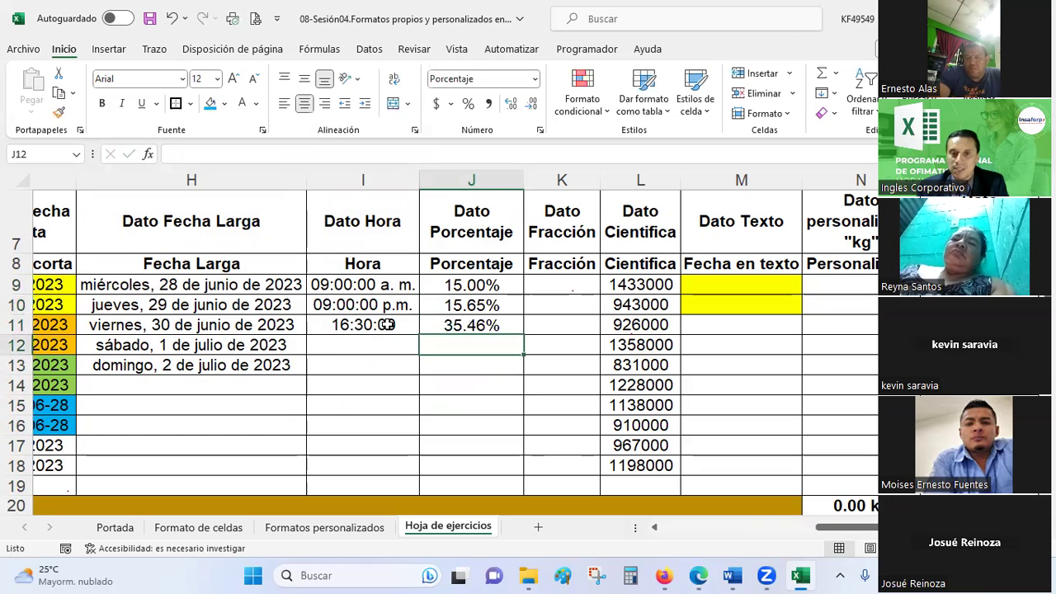
pyautogui.write('15.45')
pyautogui.press('Return')
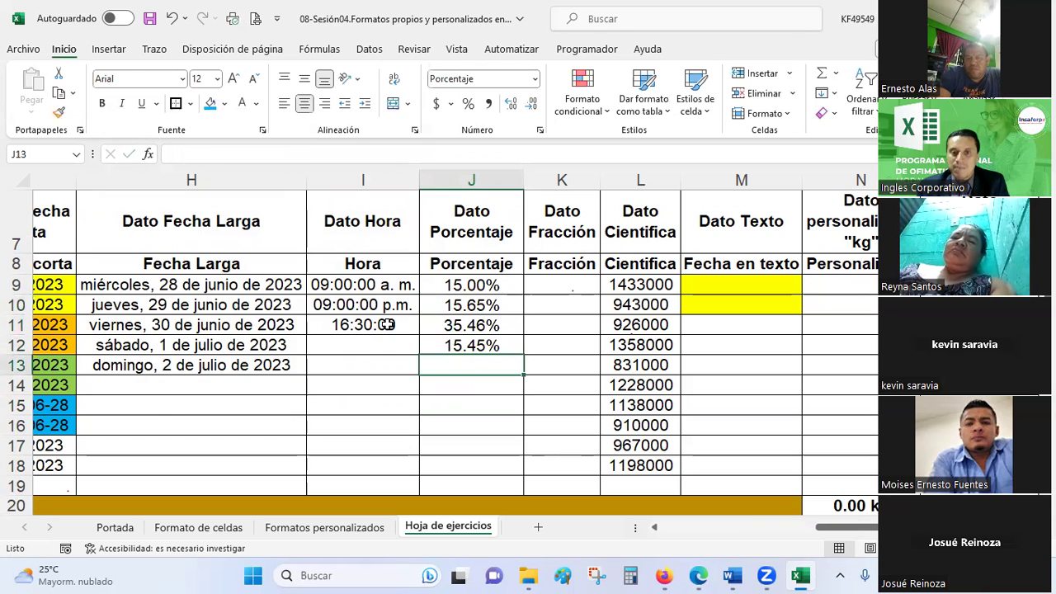
# - Make J13 show 15.45% with two decimal places
pyautogui.click(534, 78)
pyautogui.click(478, 103)
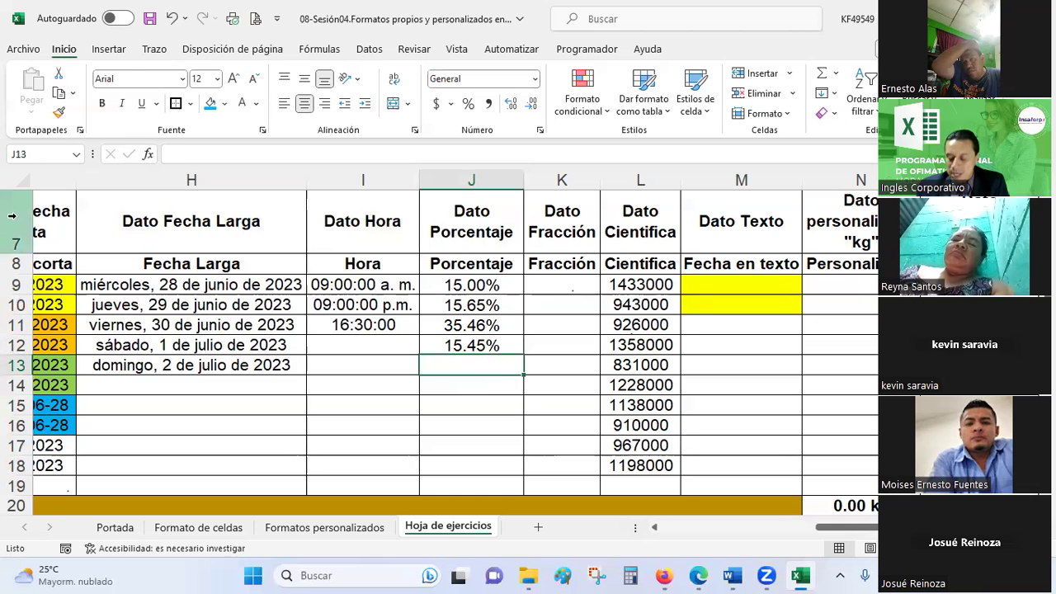
pyautogui.write('15.45')
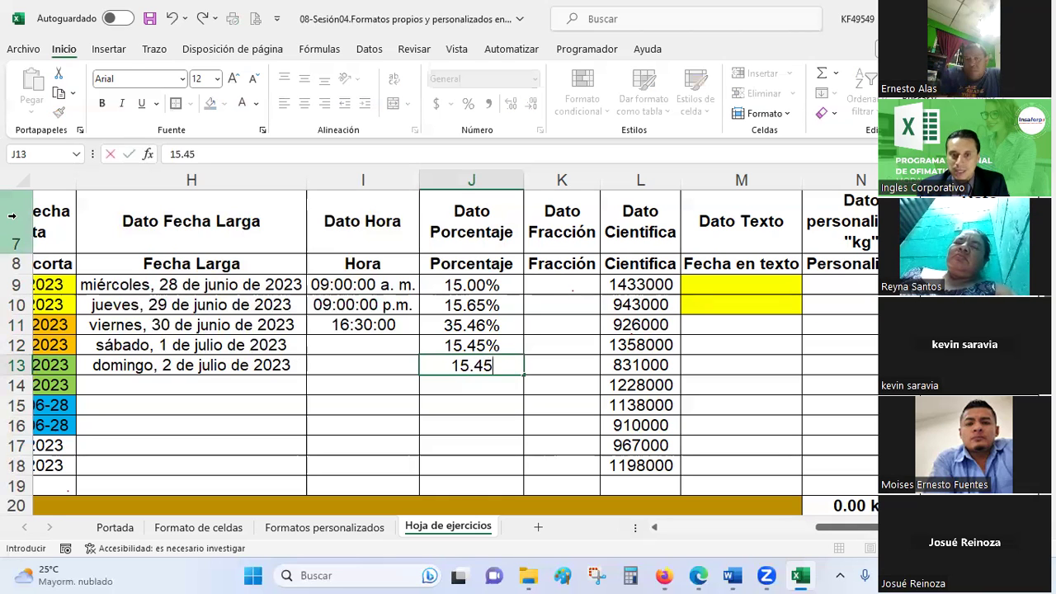
pyautogui.press('Return')
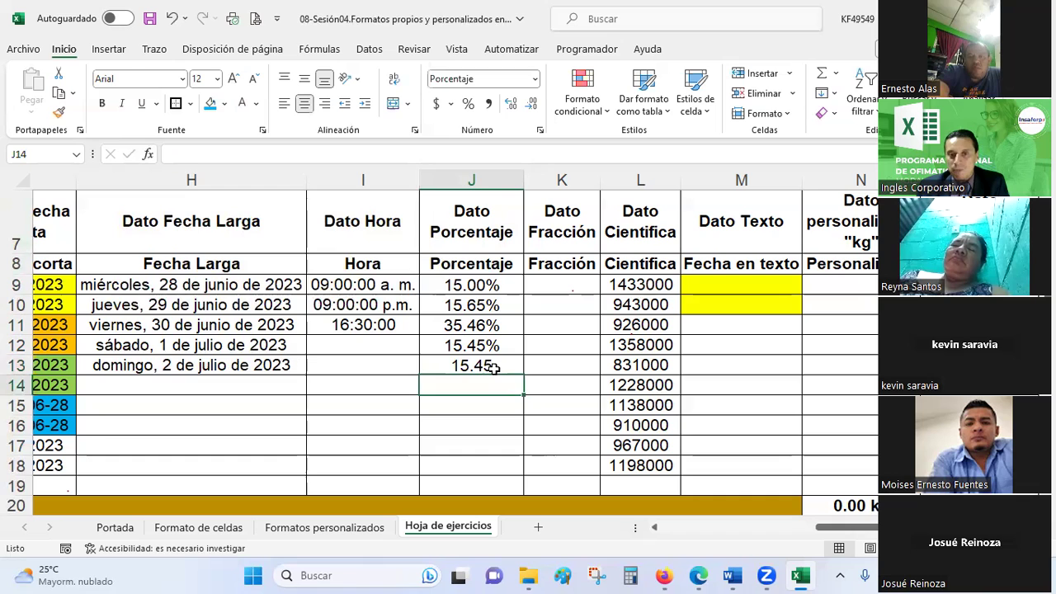
pyautogui.click(493, 368)
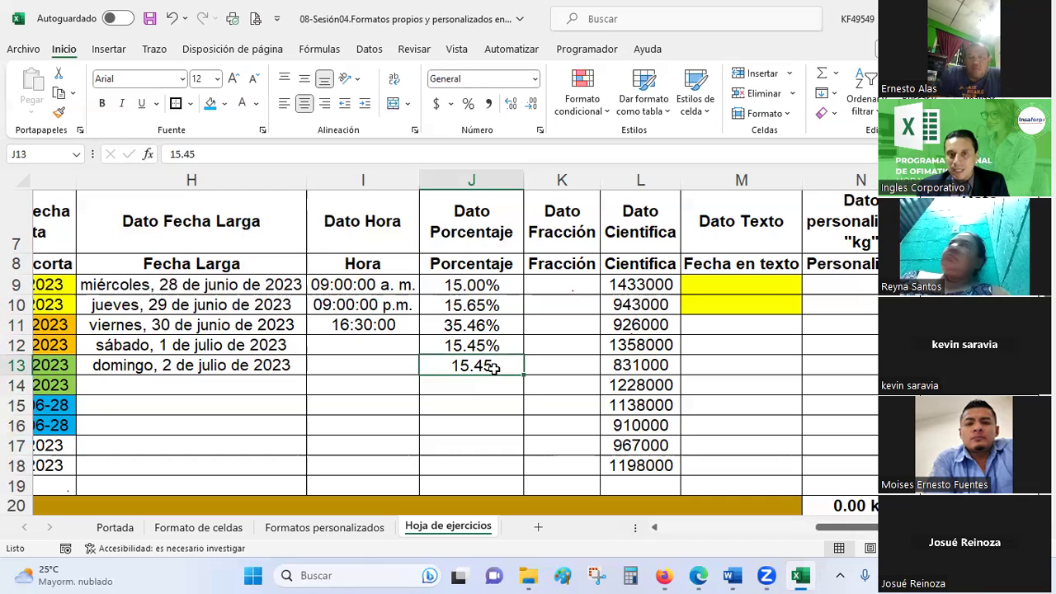
pyautogui.click(468, 103)
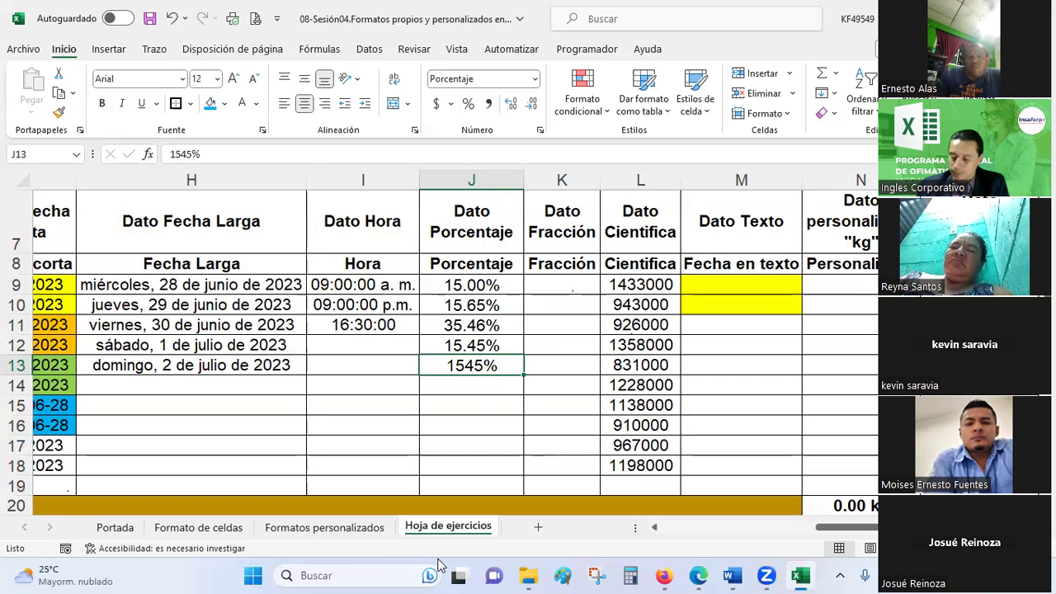
pyautogui.write('15.4')
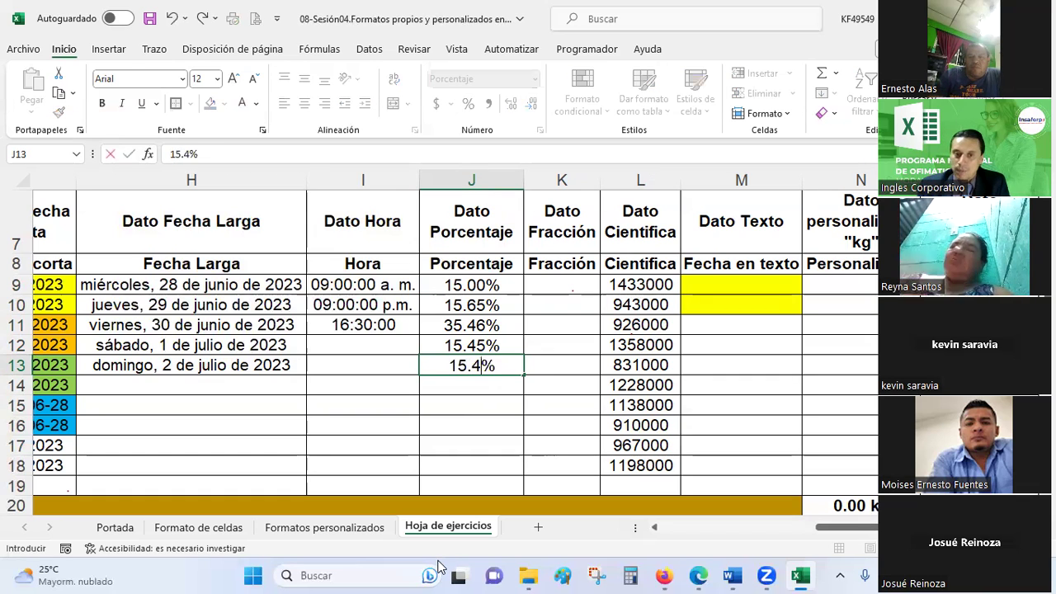
pyautogui.write('5')
pyautogui.press('Return')
pyautogui.press('Up')
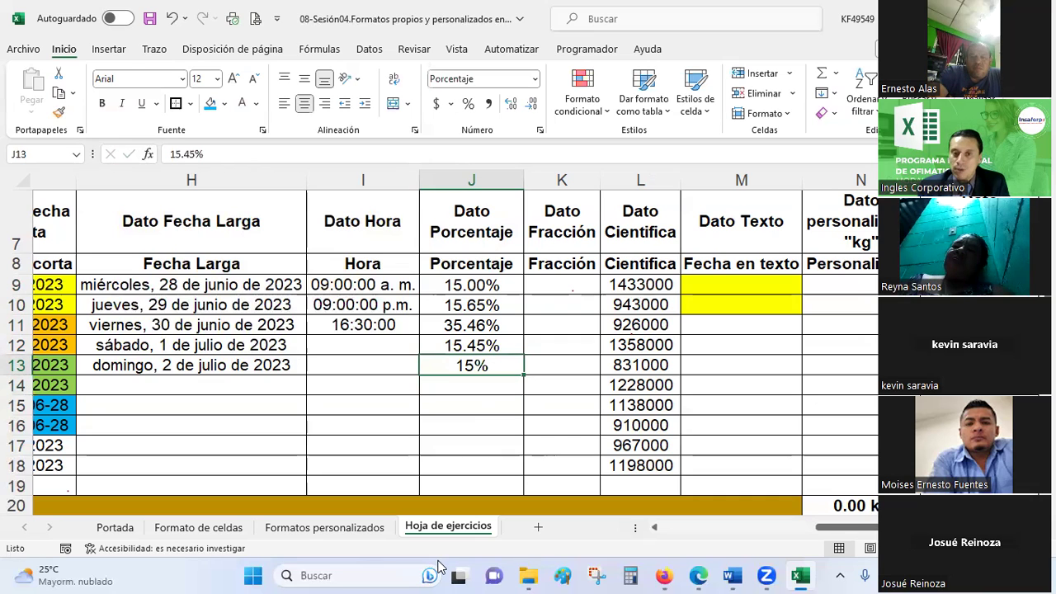
pyautogui.click(512, 104)
pyautogui.click(512, 104)
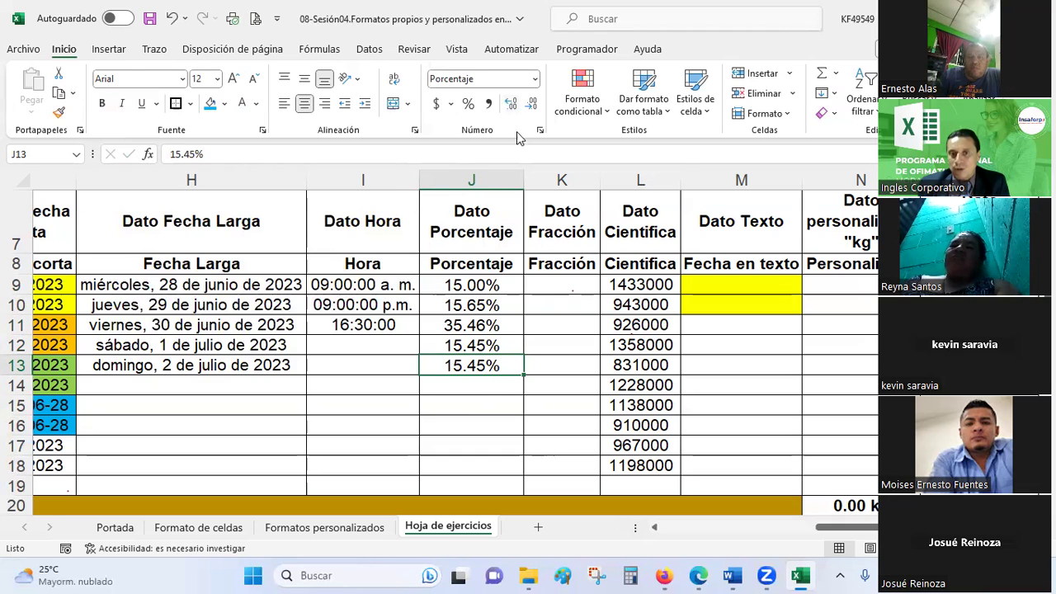
pyautogui.click(556, 286)
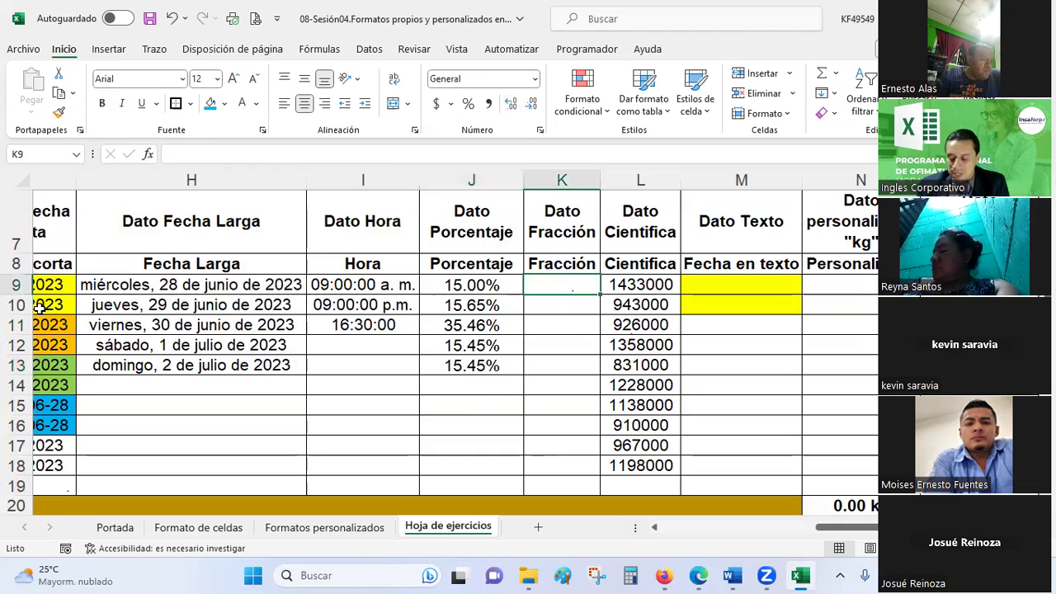
pyautogui.write('0.25')
pyautogui.press('Return')
pyautogui.write('0.25')
pyautogui.press('Return')
pyautogui.write('0.7')
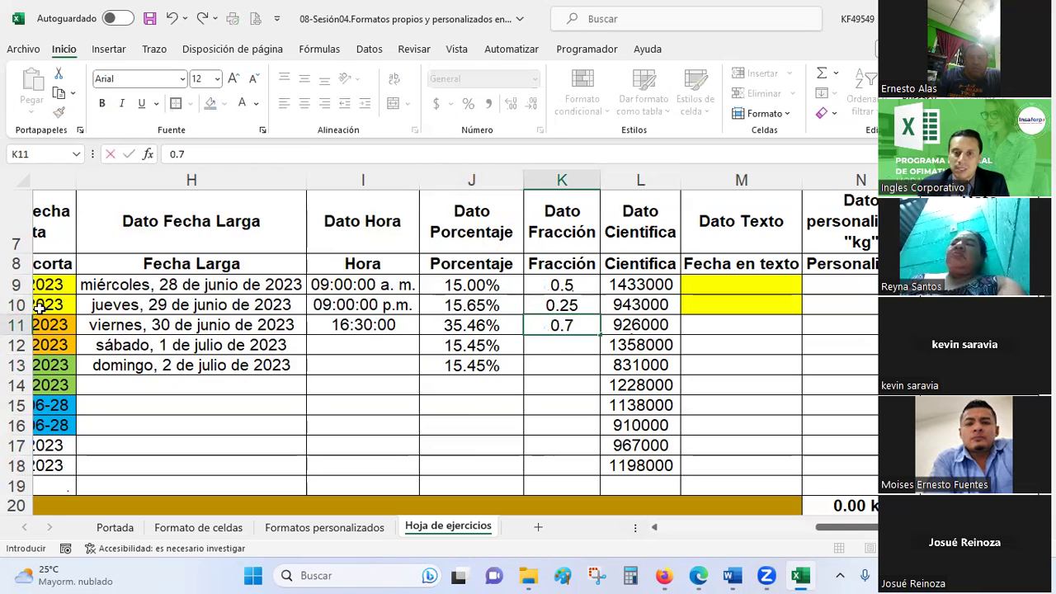
pyautogui.write('5')
pyautogui.press('Return')
pyautogui.write('1.25')
pyautogui.press('Return')
pyautogui.write('1.5')
pyautogui.press('Return')
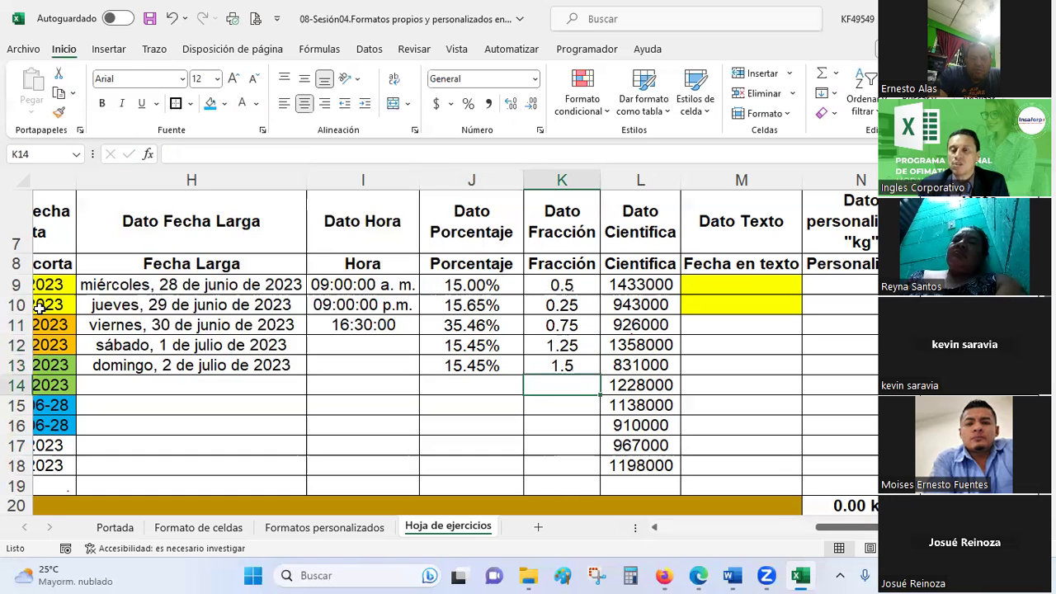
pyautogui.moveTo(565, 286); pyautogui.dragTo(569, 305)
pyautogui.moveTo(569, 354); pyautogui.dragTo(571, 485)
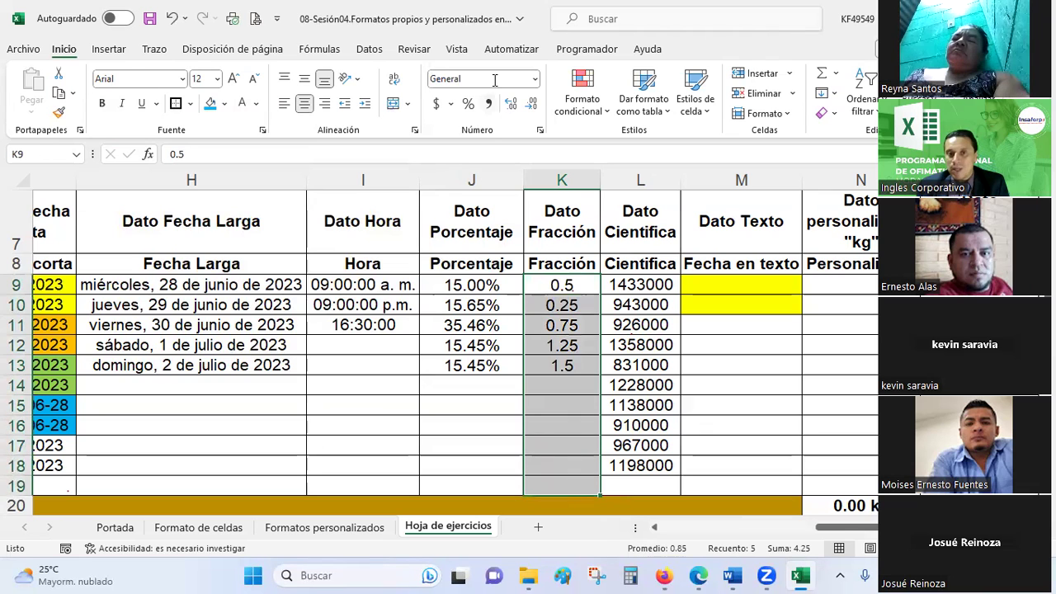
pyautogui.click(509, 104)
pyautogui.click(561, 284)
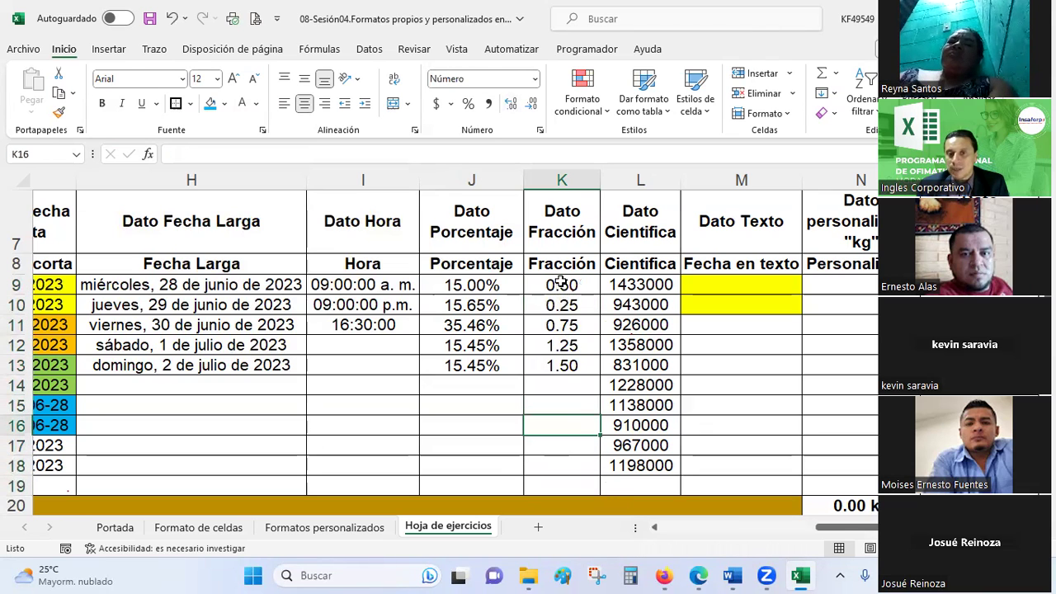
pyautogui.moveTo(561, 285); pyautogui.dragTo(565, 366)
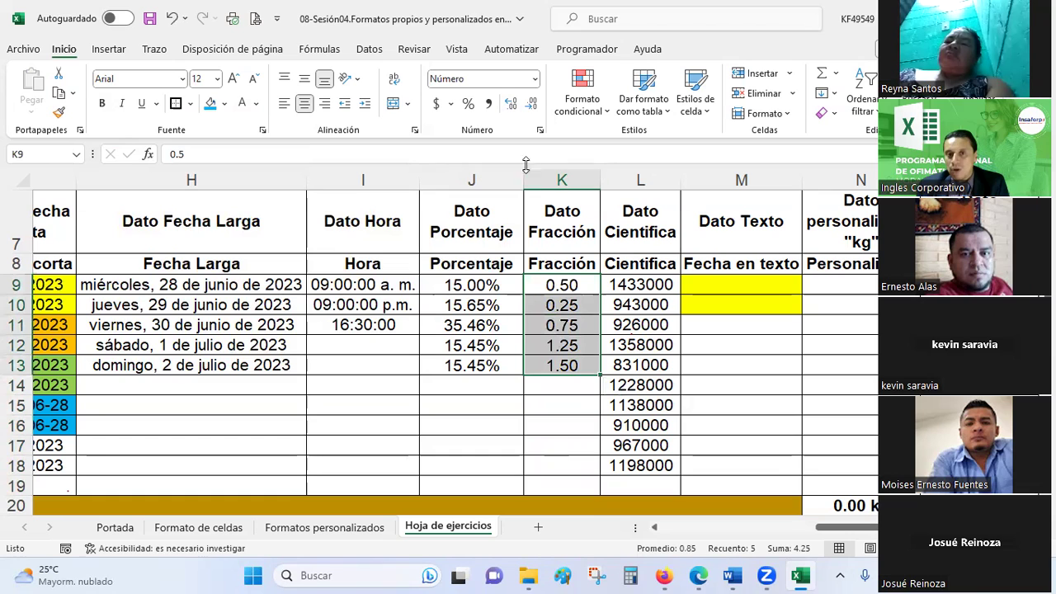
pyautogui.click(540, 132)
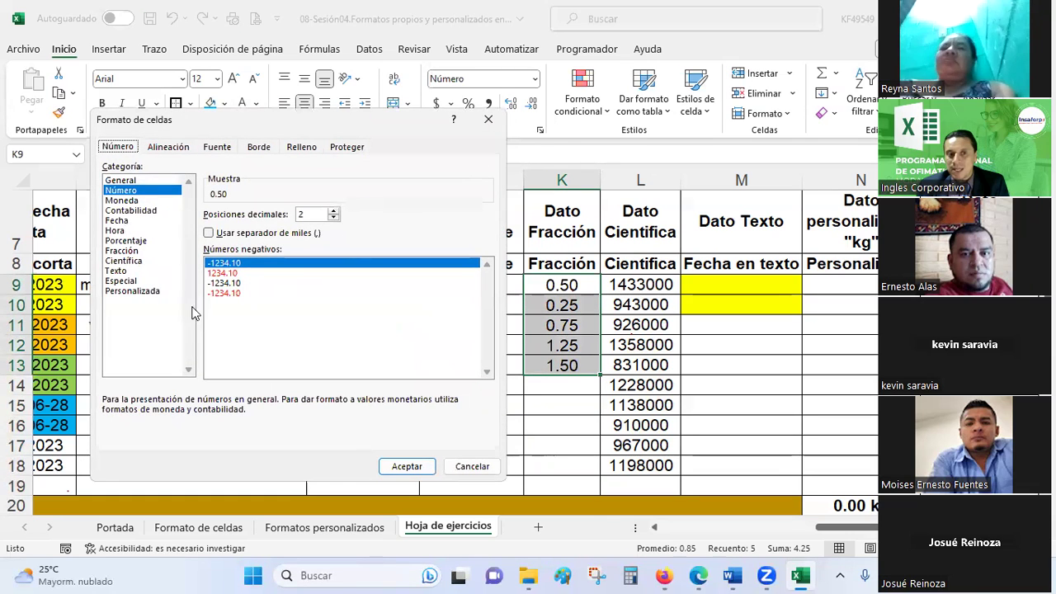
pyautogui.click(122, 251)
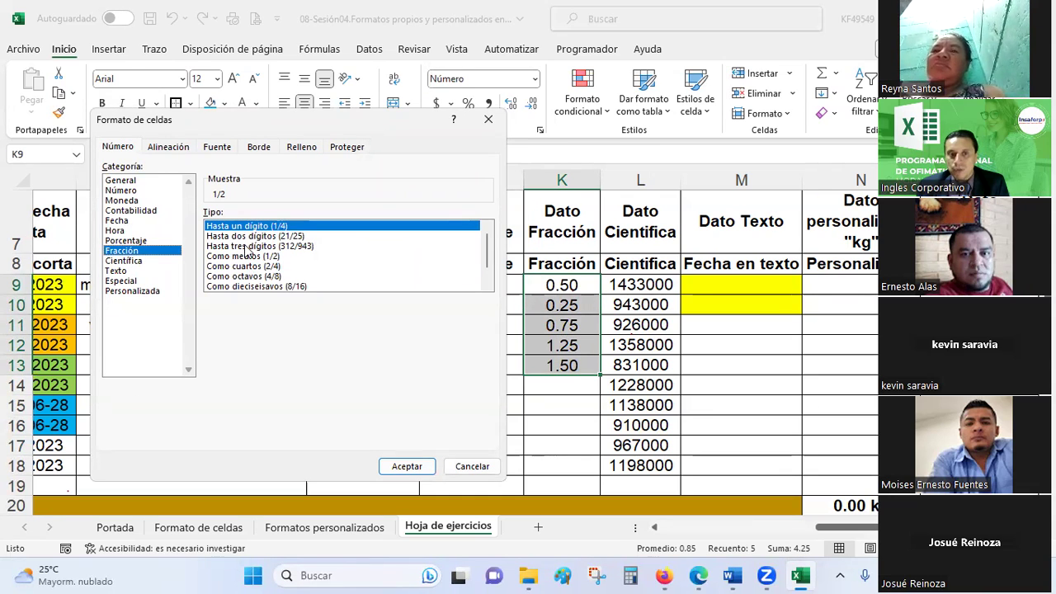
pyautogui.click(245, 237)
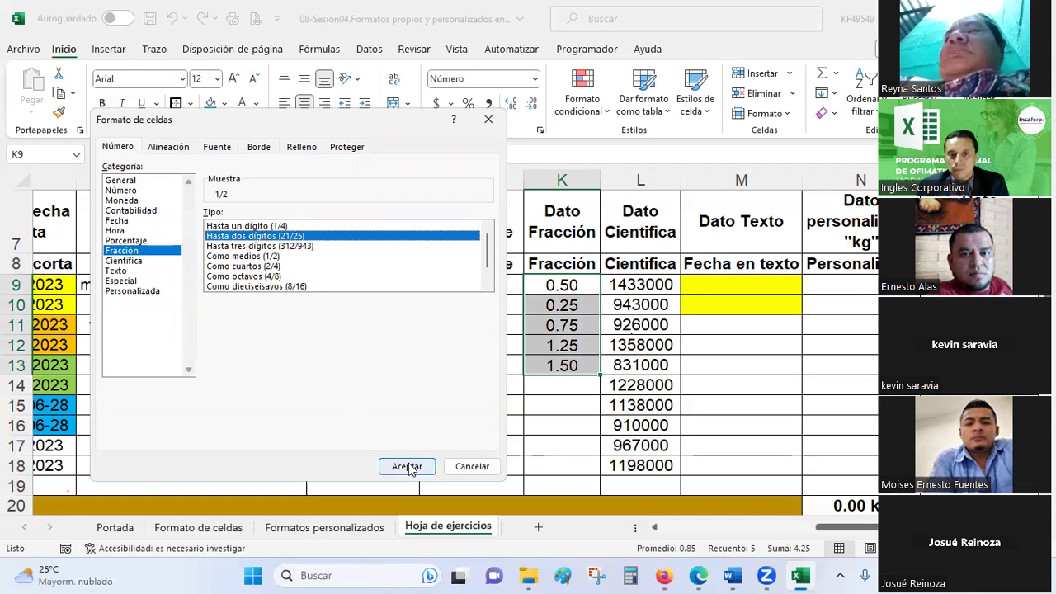
pyautogui.click(407, 466)
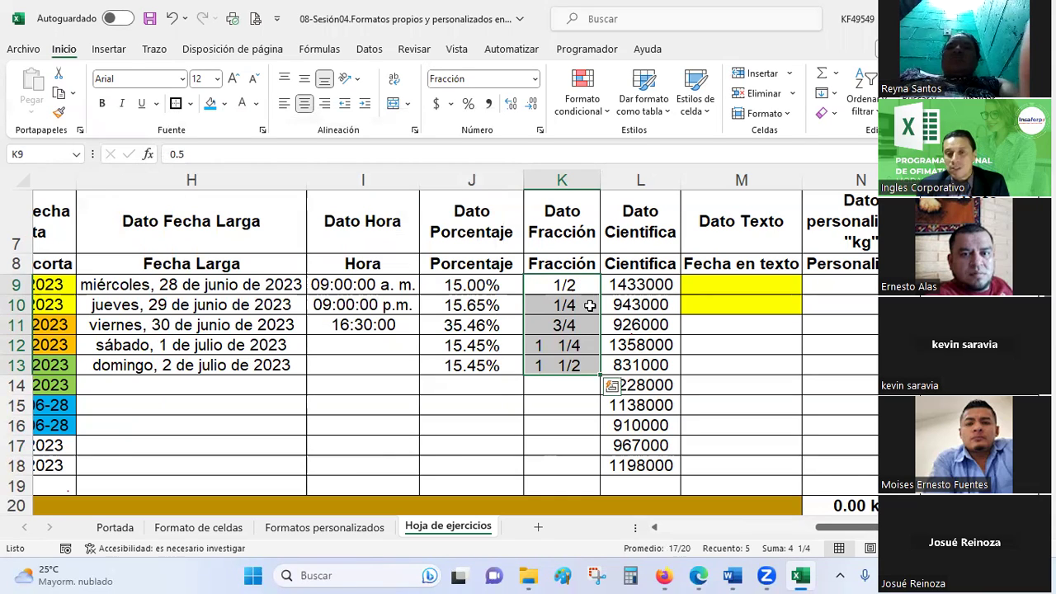
pyautogui.click(577, 281)
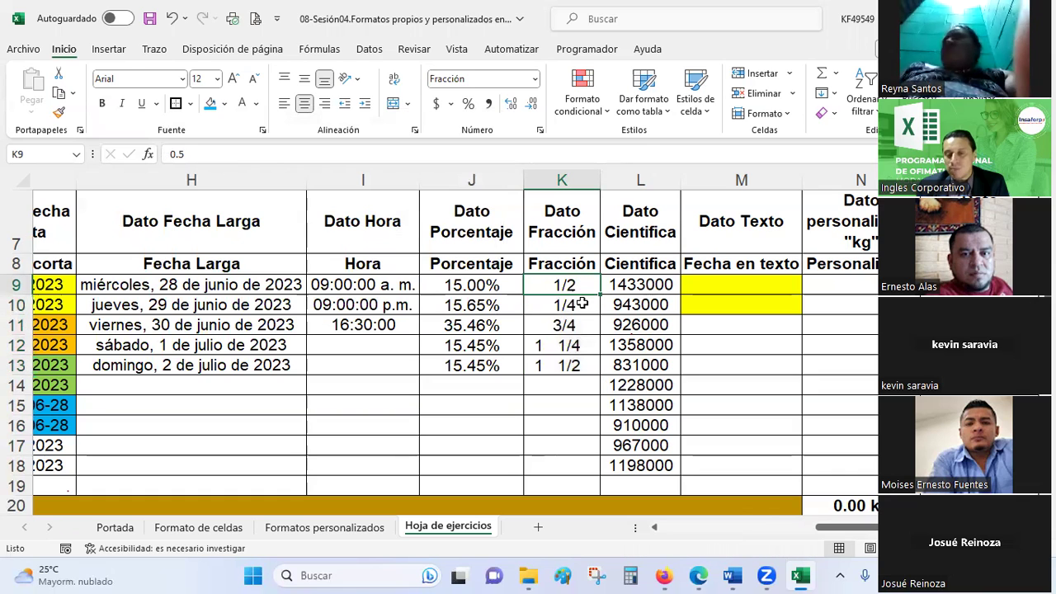
pyautogui.click(582, 304)
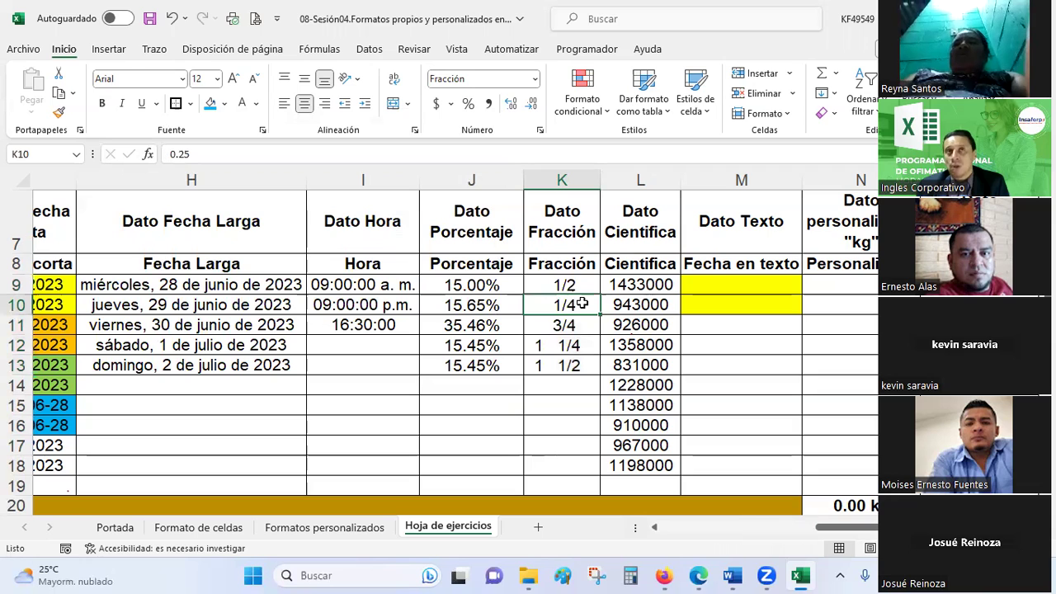
pyautogui.click(573, 327)
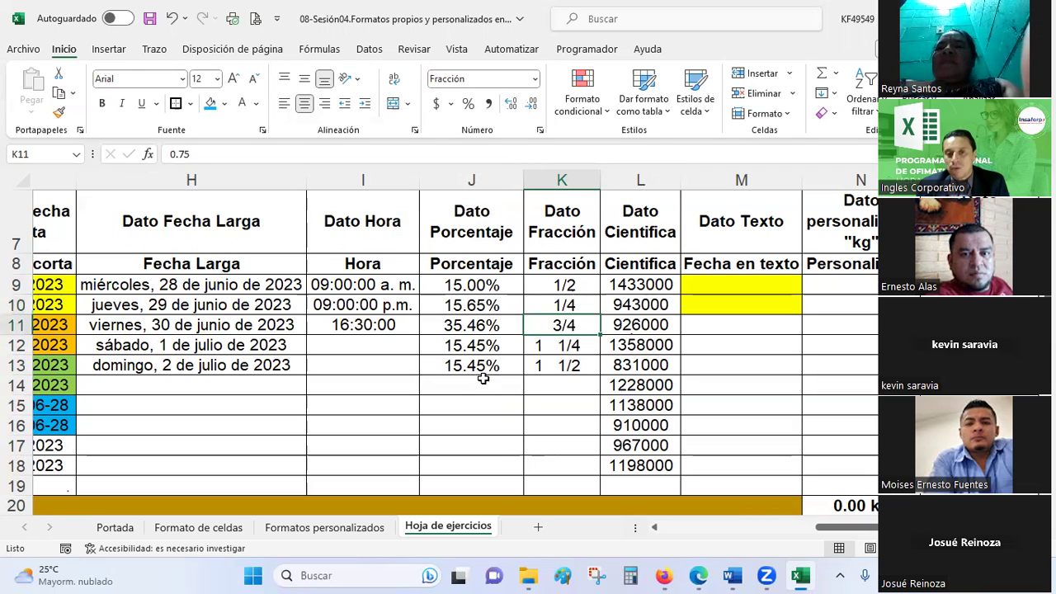
pyautogui.click(573, 344)
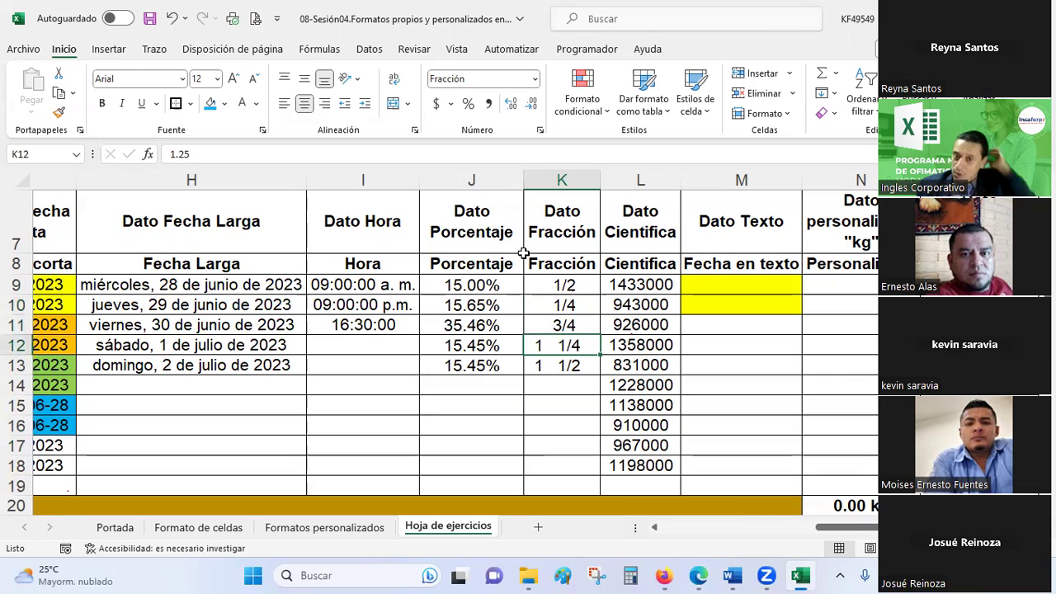
# - Apply the 'Como medios (1/2)' fraction format to K12:K13 so both display 1 1/2
pyautogui.keyDown('shift'); pyautogui.click(562, 361); pyautogui.keyUp('shift')
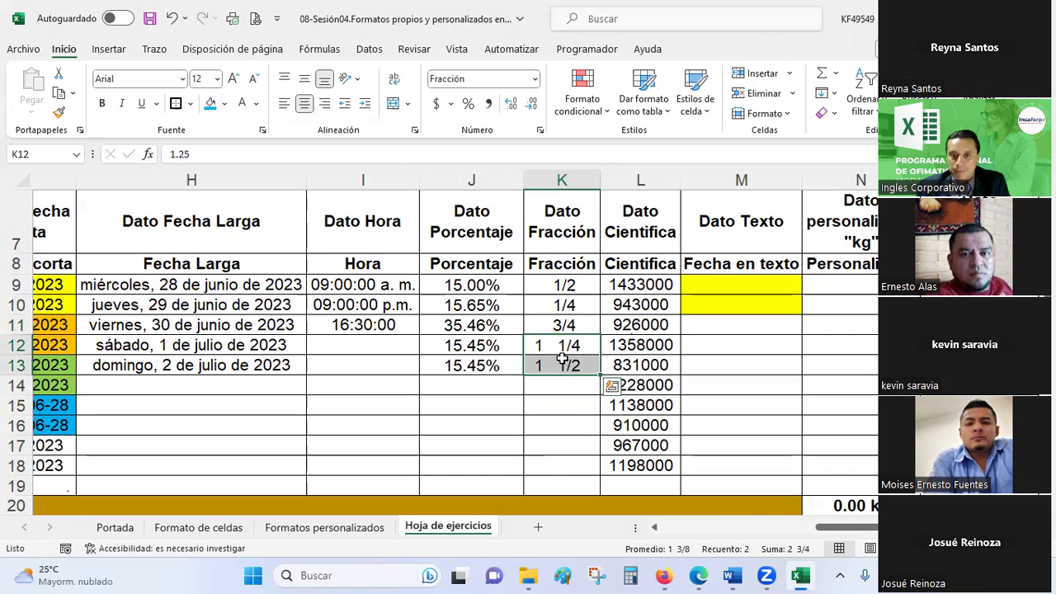
pyautogui.rightClick(563, 363)
pyautogui.click(569, 451)
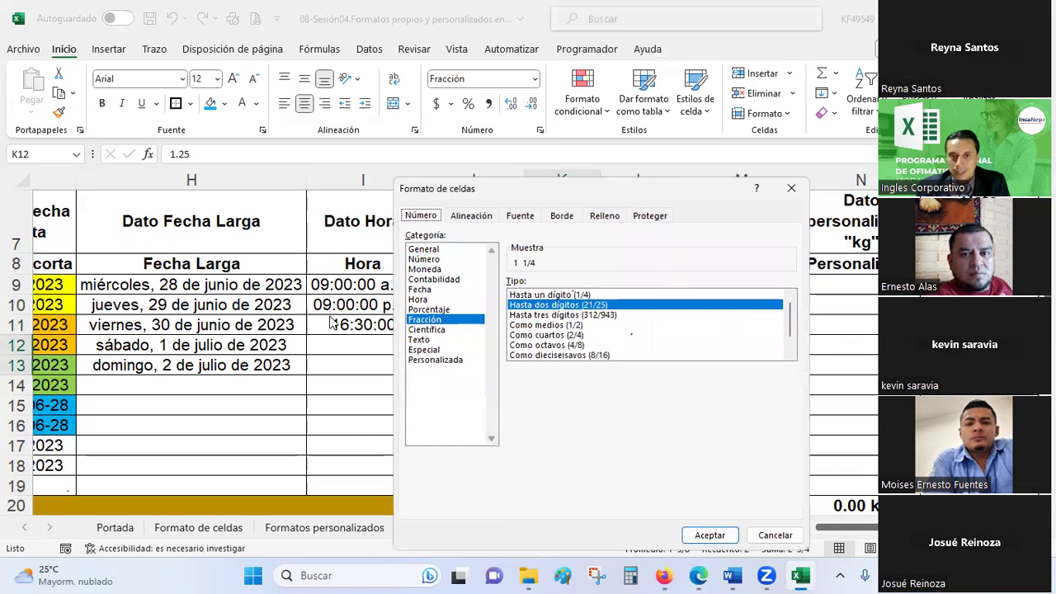
pyautogui.click(576, 296)
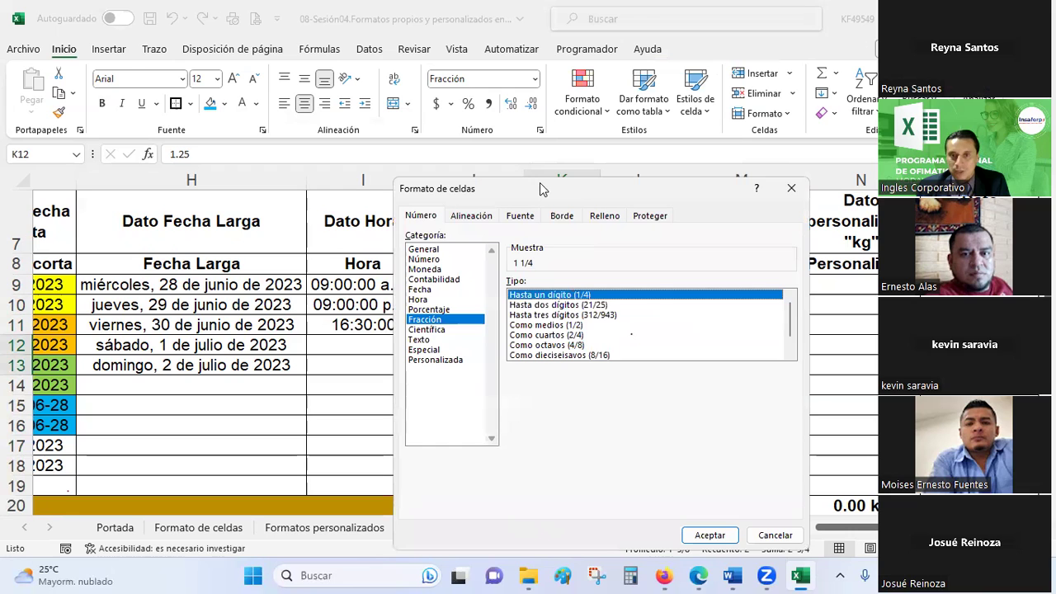
pyautogui.moveTo(465, 183); pyautogui.dragTo(223, 179)
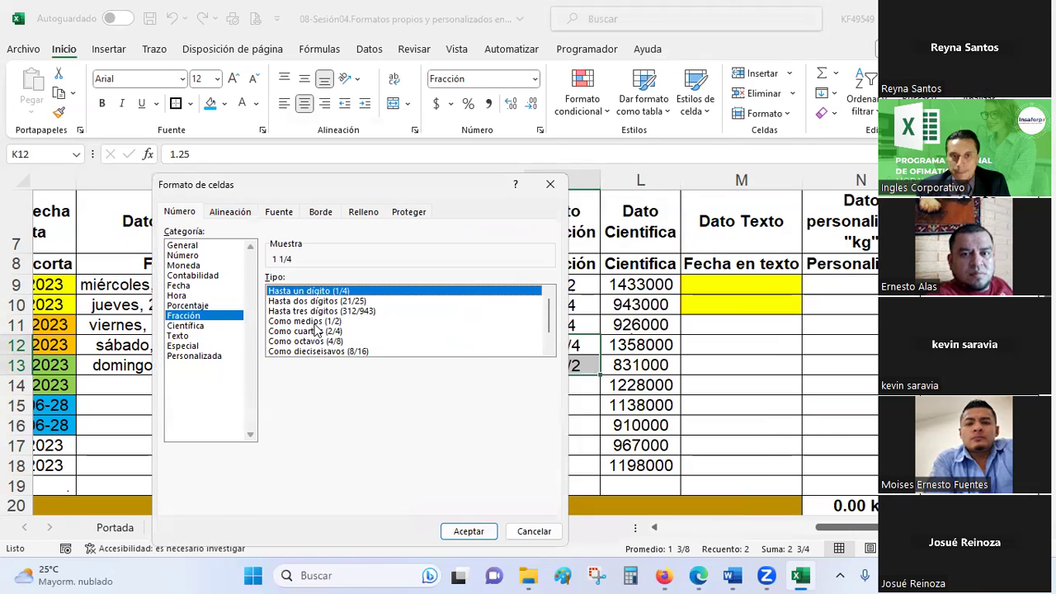
pyautogui.click(316, 321)
pyautogui.click(468, 531)
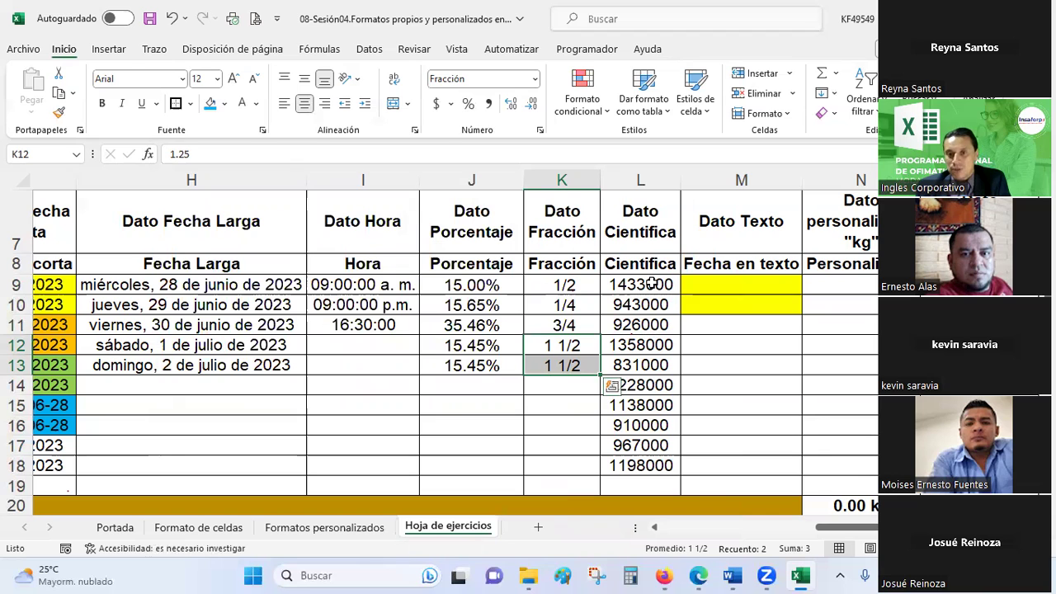
# - Format L9:L18 as Científica so values show like 1.43E+06
pyautogui.moveTo(652, 283); pyautogui.dragTo(640, 464)
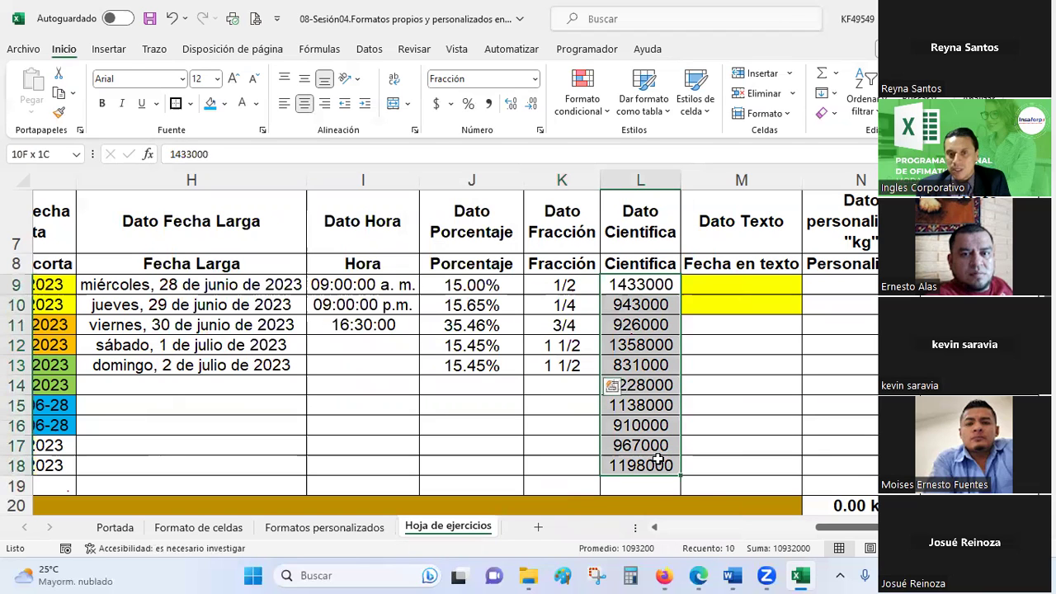
pyautogui.click(540, 130)
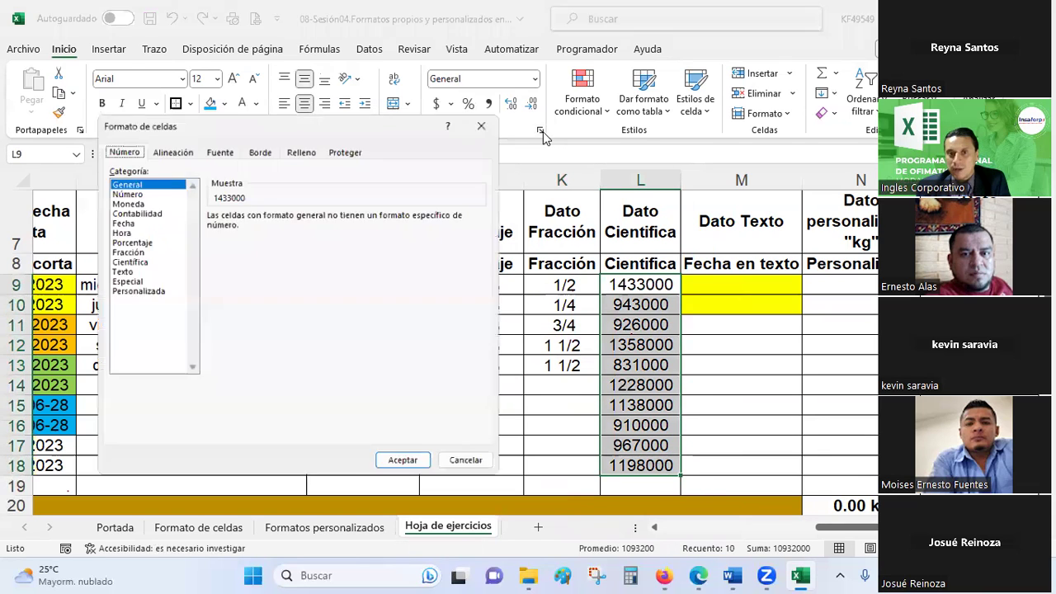
pyautogui.click(123, 260)
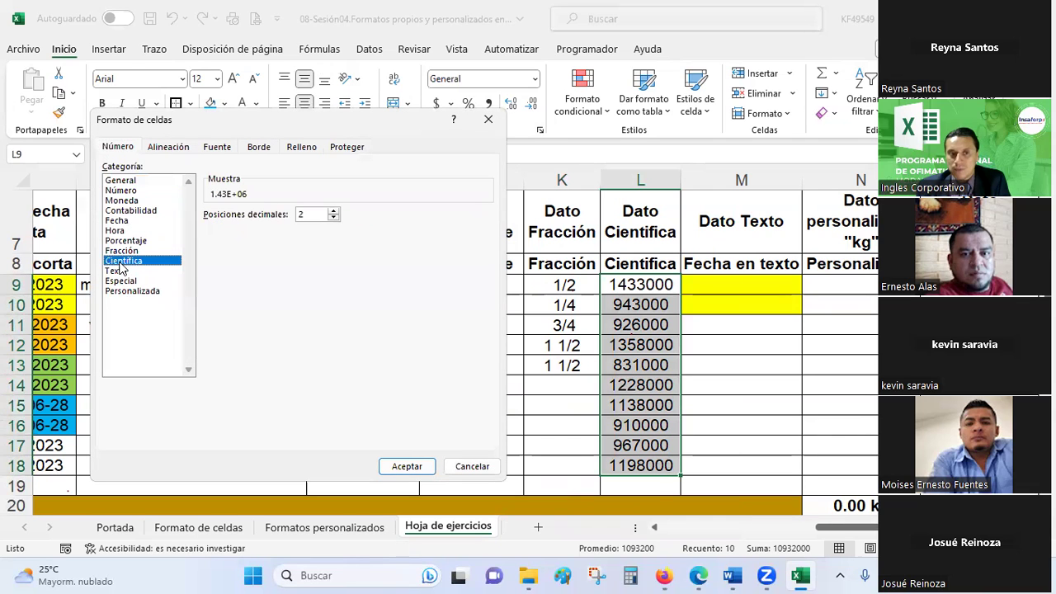
pyautogui.click(407, 467)
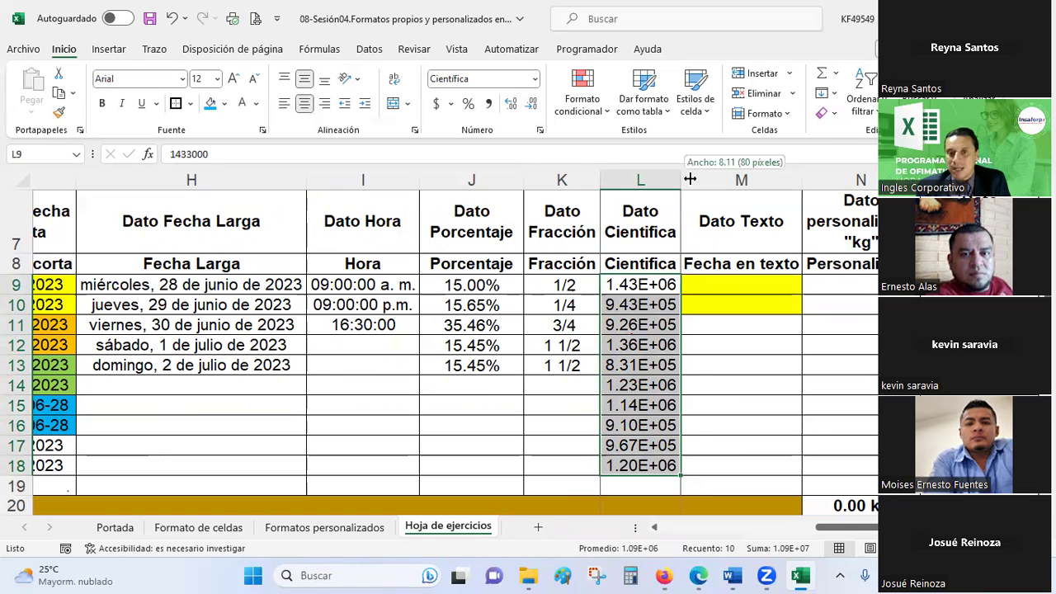
# - Widen column L slightly and save the workbook
pyautogui.moveTo(681, 179); pyautogui.dragTo(698, 179)
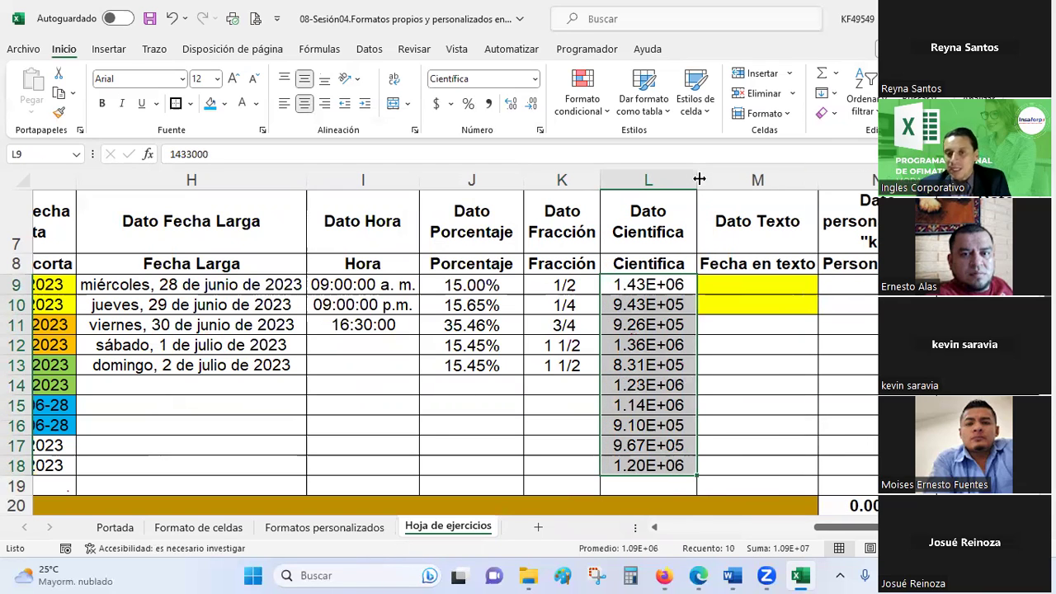
pyautogui.click(667, 330)
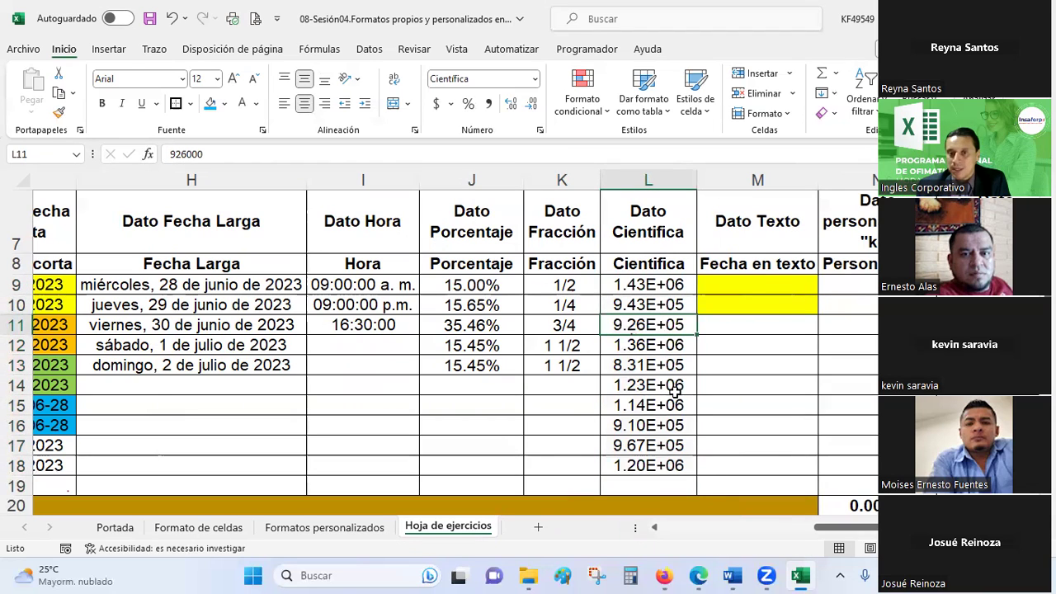
pyautogui.click(776, 281)
pyautogui.click(149, 18)
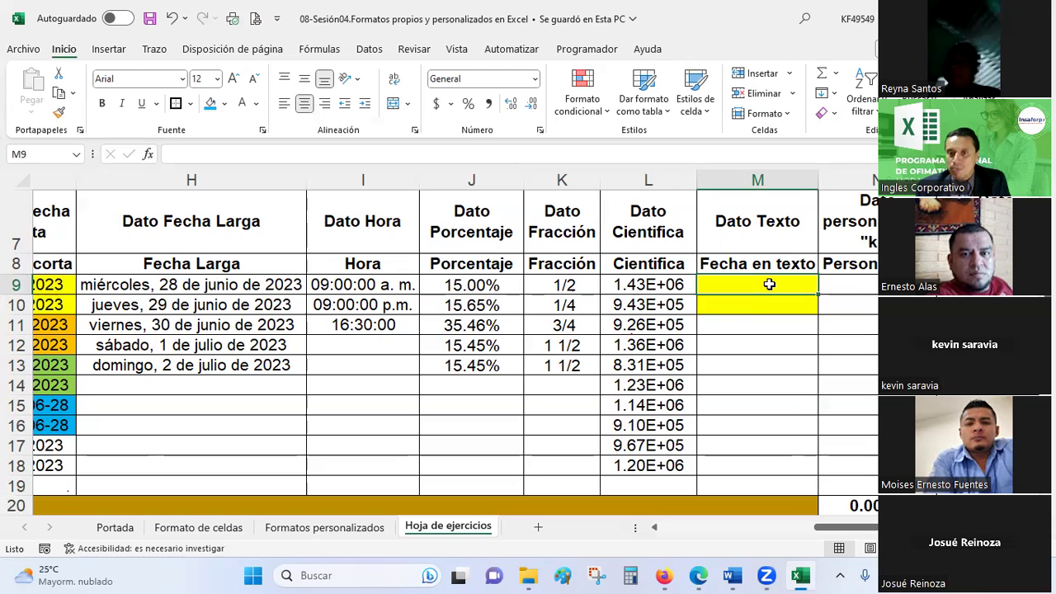
# - Set the number format of M9:M18 to Texto
pyautogui.moveTo(769, 284); pyautogui.dragTo(770, 464)
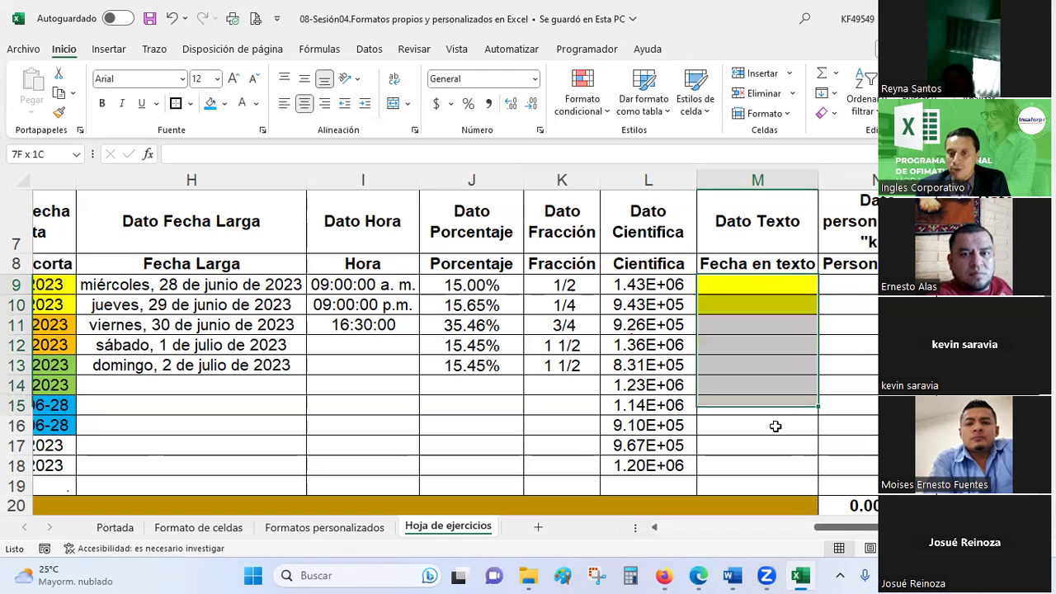
pyautogui.click(534, 79)
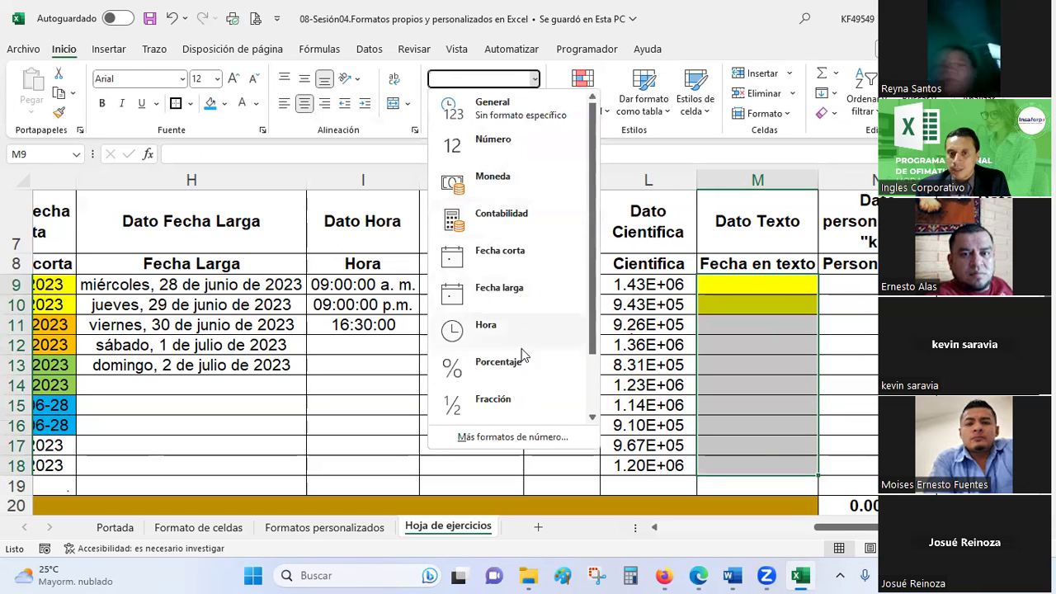
pyautogui.scroll(-1, 535, 359)
pyautogui.click(511, 401)
# - Enter Hola in M9 and Enero 2023 in M10
pyautogui.click(760, 283)
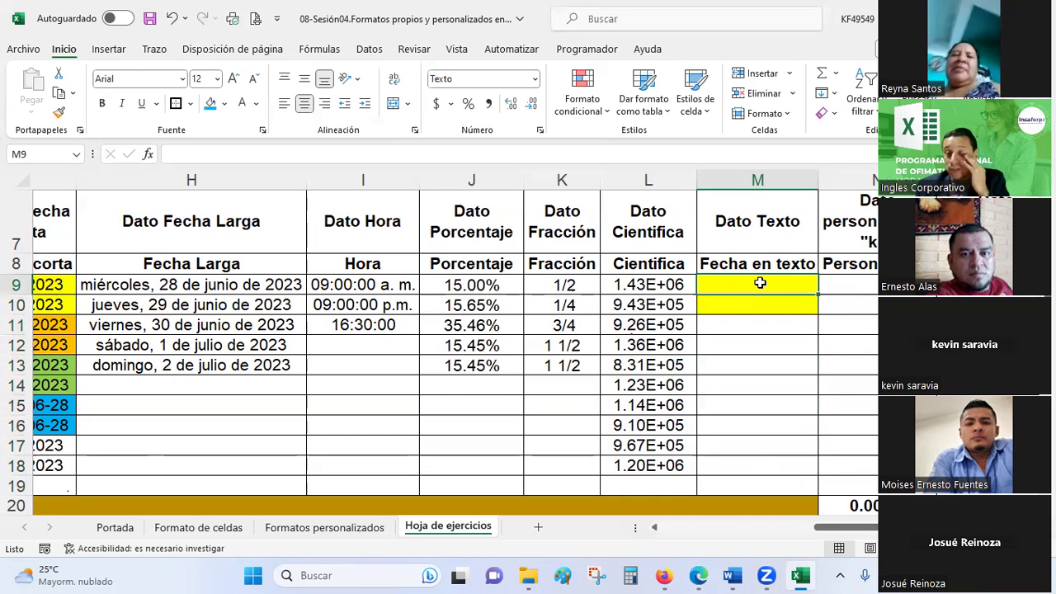
pyautogui.write('Hoja')
pyautogui.press('Return')
pyautogui.write('Enero 2023')
pyautogui.press('Return')
# - Review the text entries and the J9:M18 block, then scroll right toward columns N and O
pyautogui.click(759, 283)
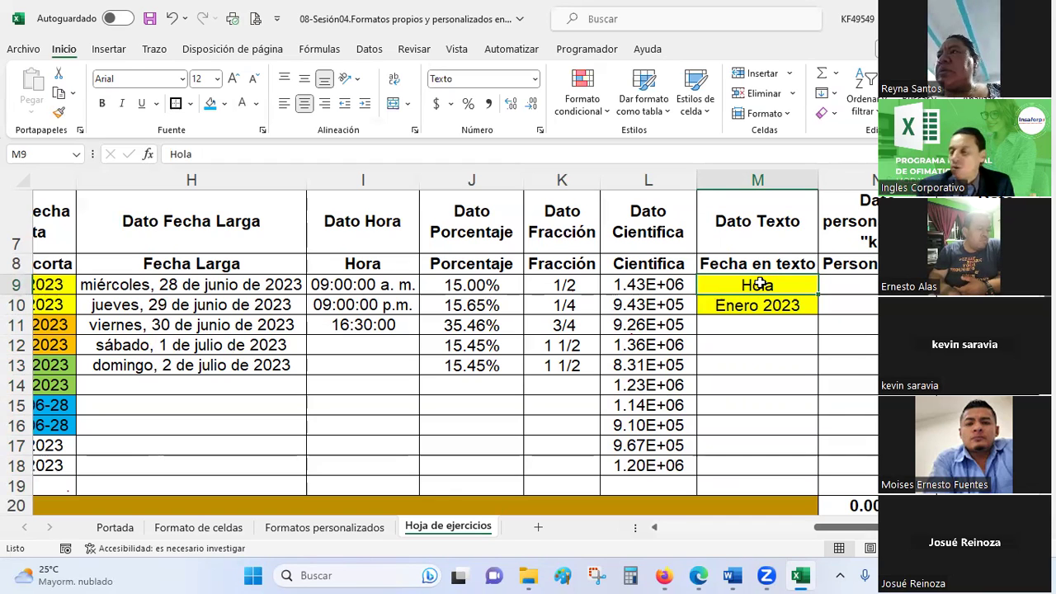
pyautogui.click(766, 326)
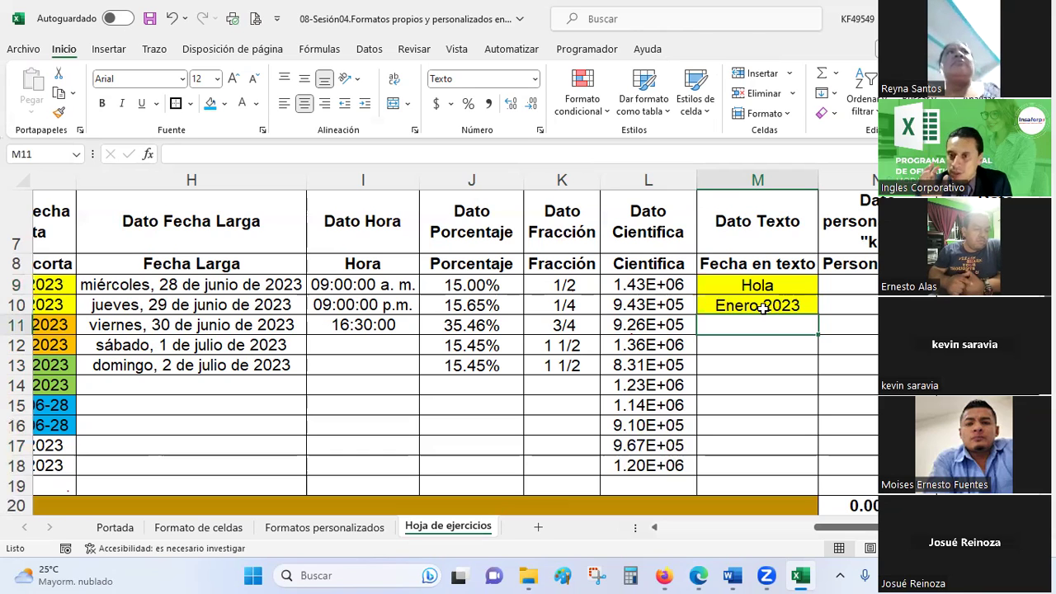
pyautogui.moveTo(479, 281); pyautogui.dragTo(735, 477)
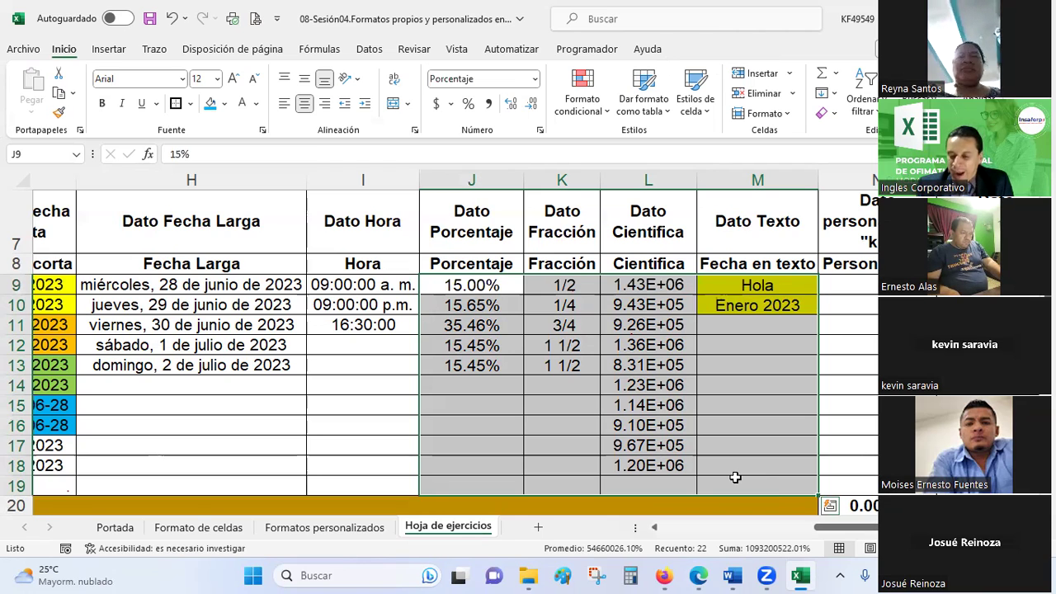
pyautogui.click(768, 297)
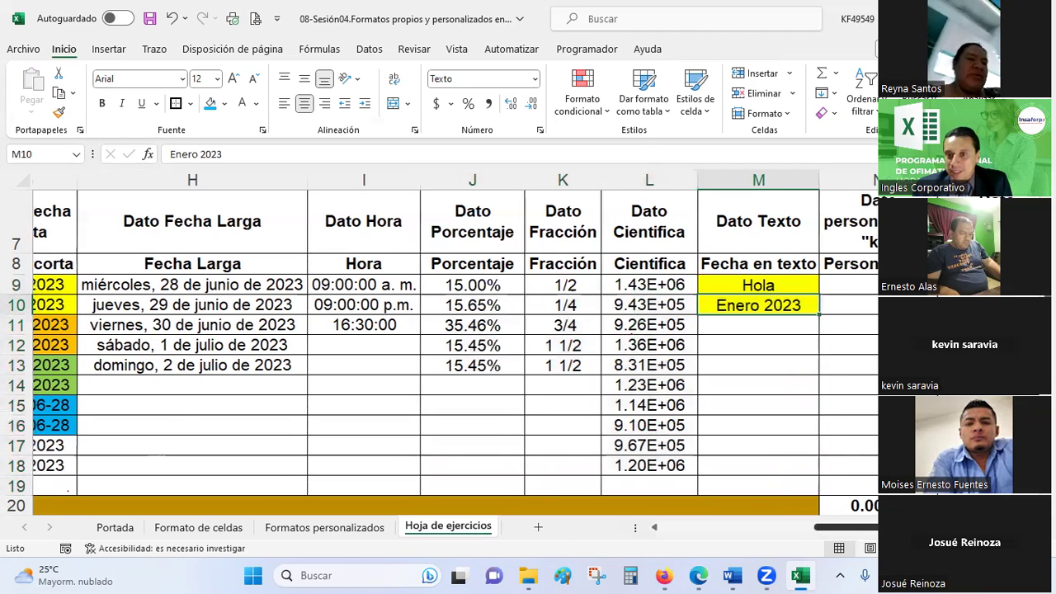
pyautogui.hscroll(2, 841, 527)
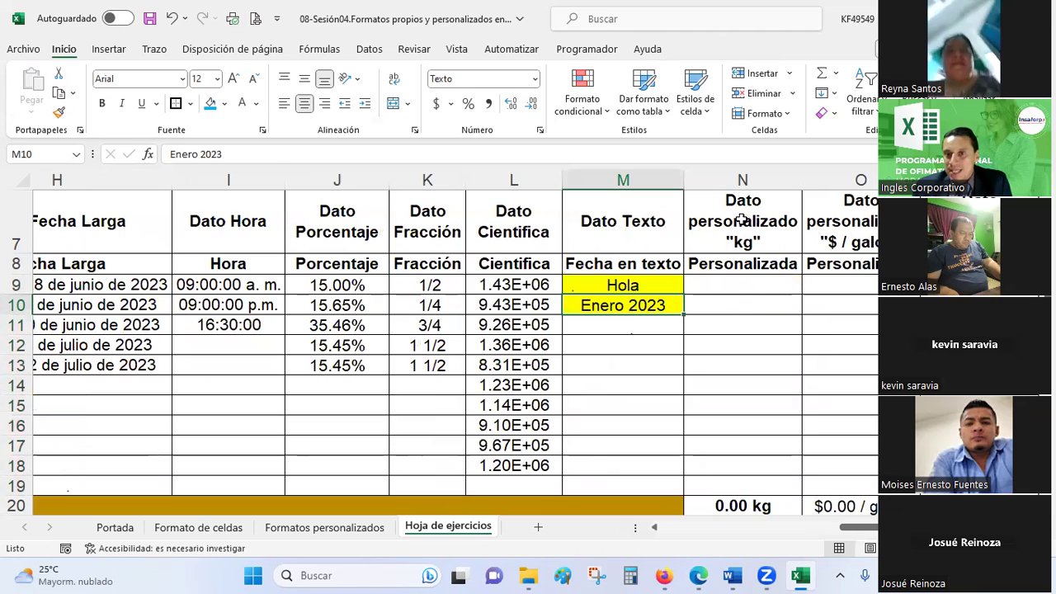
# - Enter the weights 65, 75, 85, 95 and 55 in N9:N13
pyautogui.moveTo(742, 219); pyautogui.dragTo(737, 493)
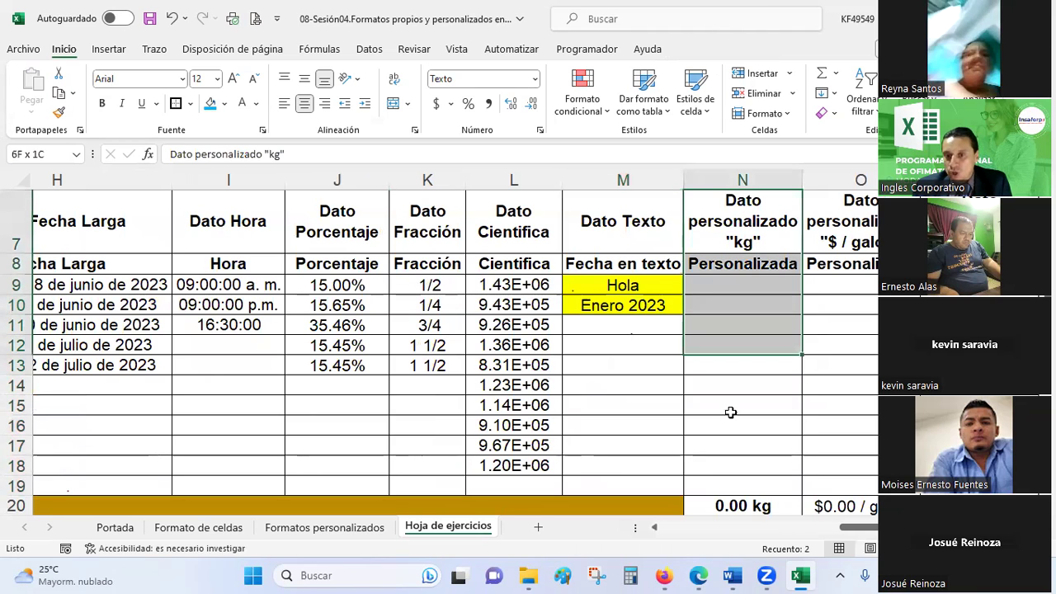
pyautogui.click(844, 271)
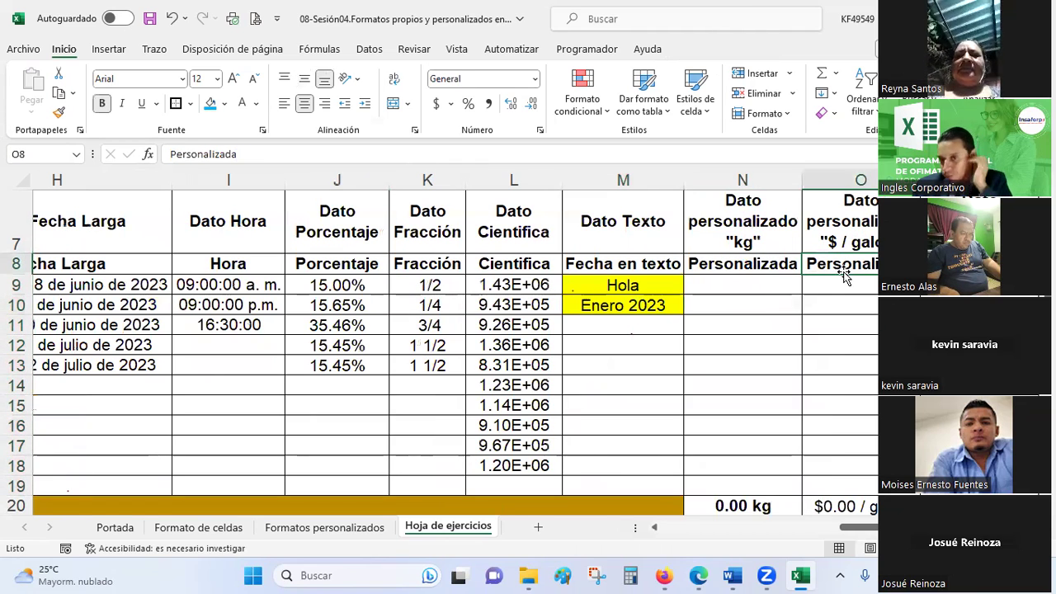
pyautogui.click(768, 285)
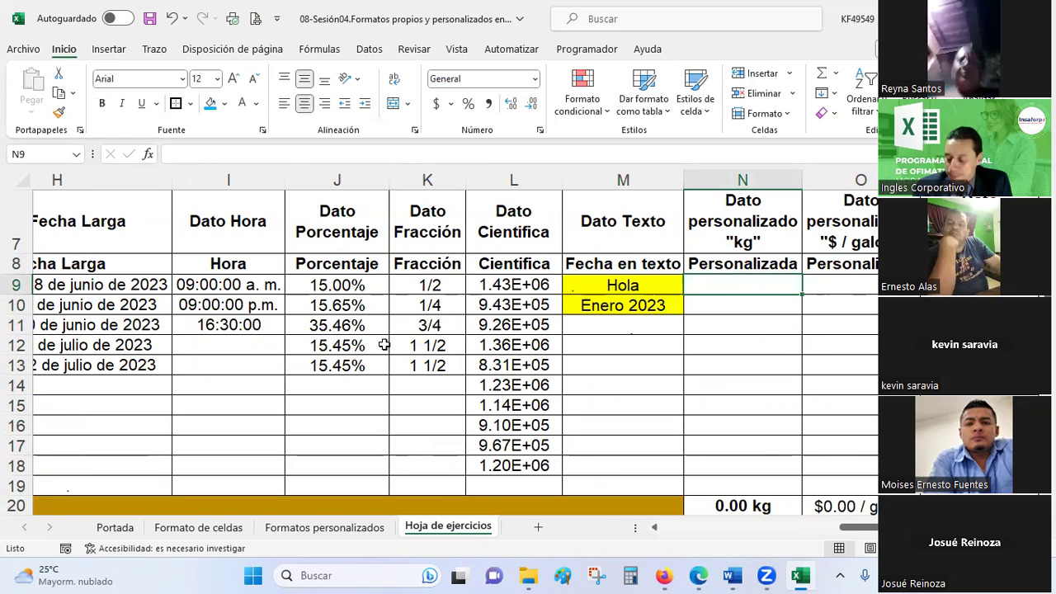
pyautogui.write('45')
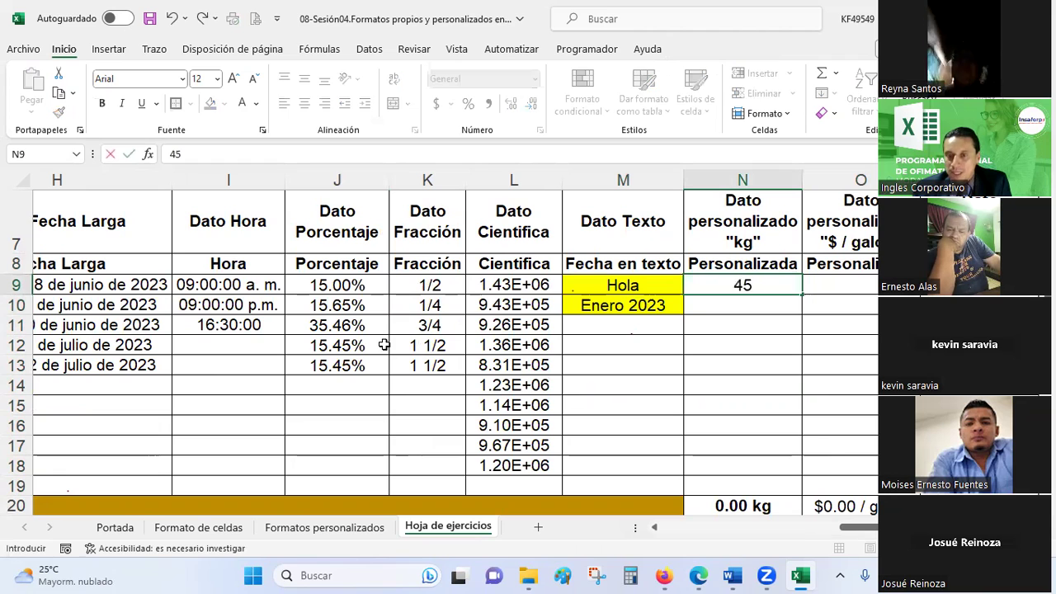
pyautogui.press('Escape')
pyautogui.write('65')
pyautogui.press('Return')
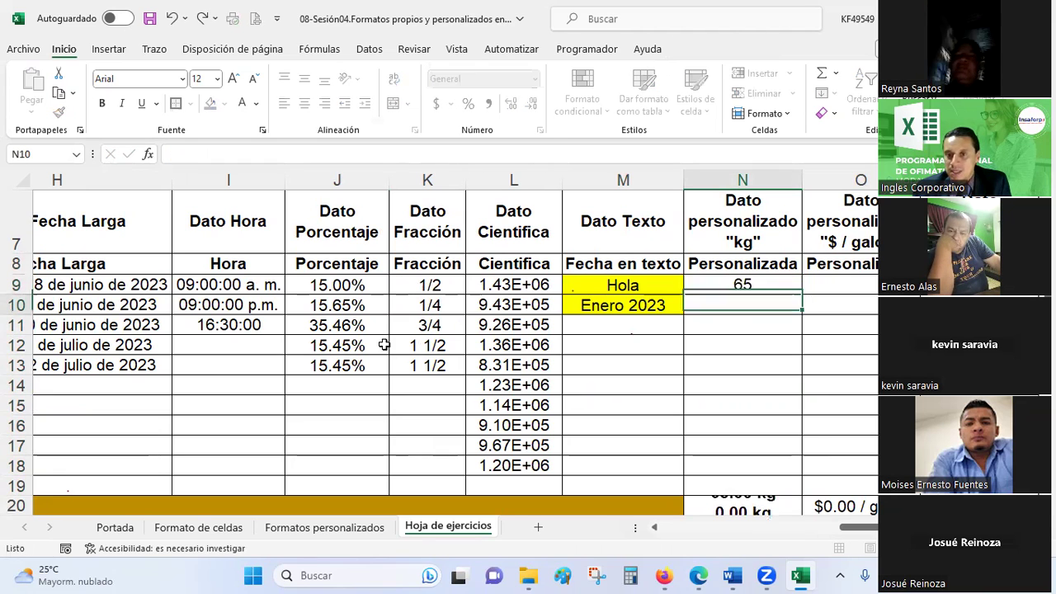
pyautogui.write('75')
pyautogui.press('Return')
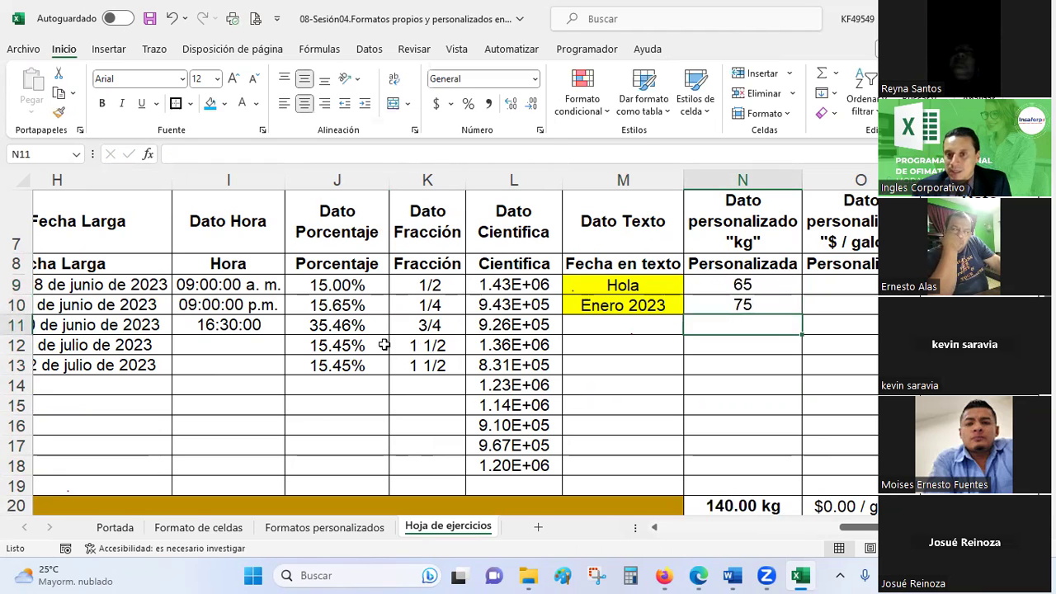
pyautogui.write('85')
pyautogui.press('Return')
pyautogui.write('95')
pyautogui.press('Return')
pyautogui.write('55')
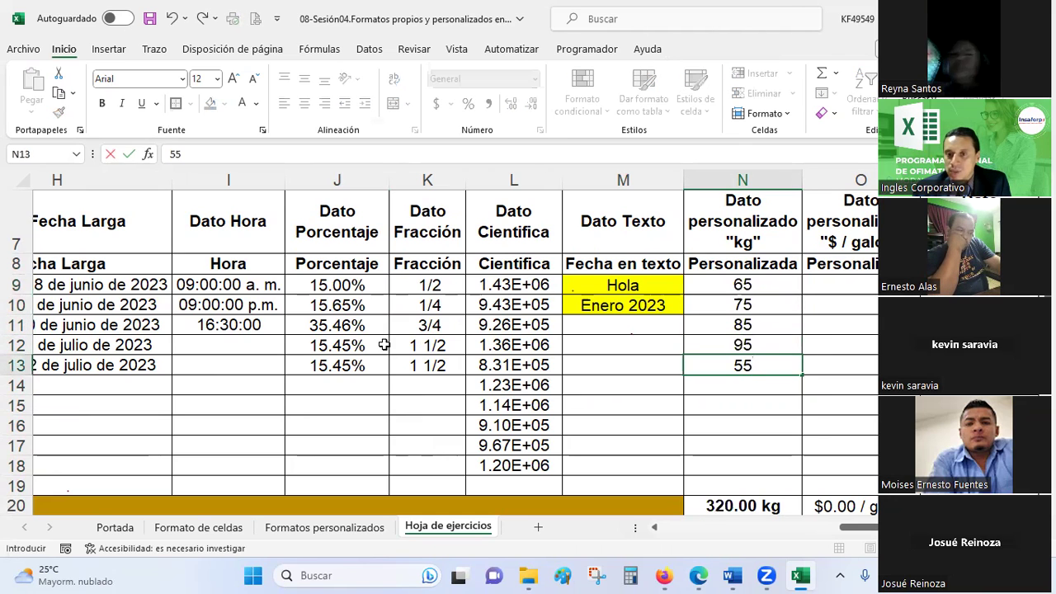
pyautogui.press('Return')
# - Check the column N total, then retype N13 as the text 55 kg
pyautogui.press('Up')
pyautogui.press('Up')
pyautogui.press('Up')
pyautogui.press('Up')
pyautogui.press('Up')
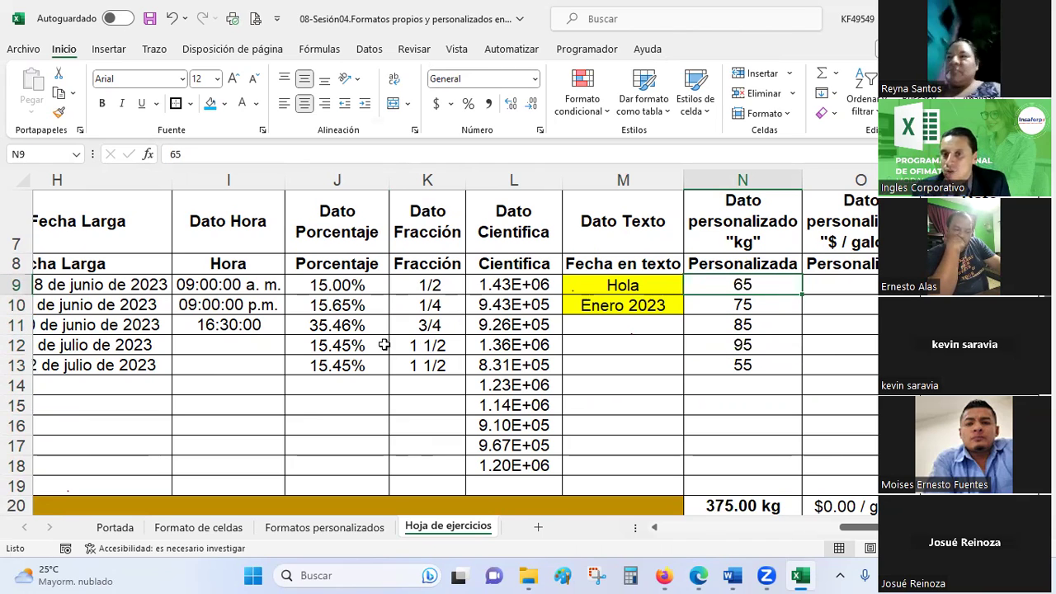
pyautogui.press('Down')
pyautogui.press('Down')
pyautogui.press('Down')
pyautogui.press('Down')
pyautogui.press('Down')
pyautogui.press('Down')
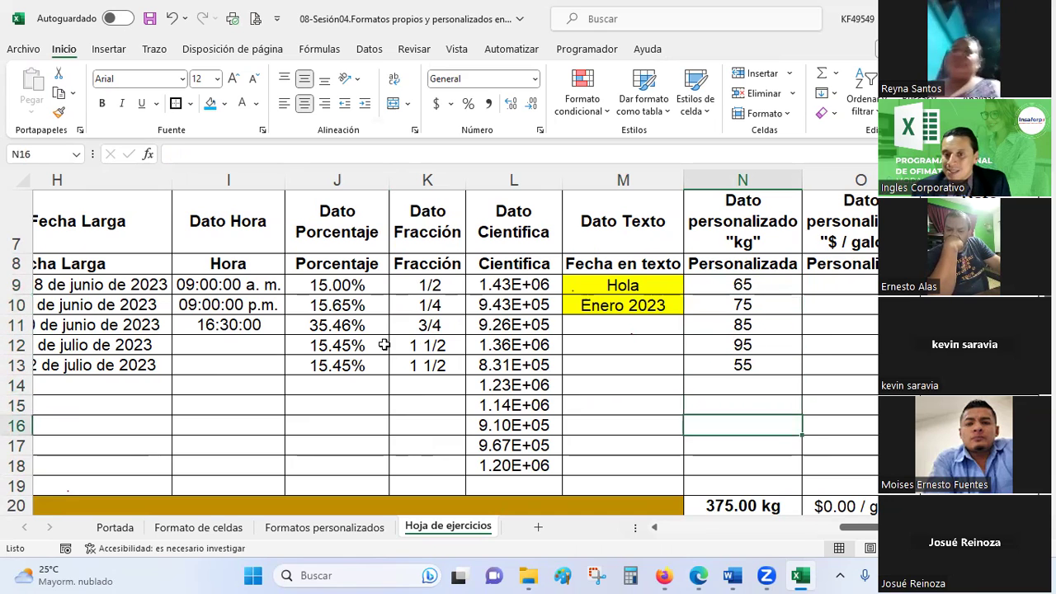
pyautogui.press('Down')
pyautogui.press('Down')
pyautogui.press('Down')
pyautogui.press('Up')
pyautogui.press('Up')
pyautogui.press('Up')
pyautogui.press('Up')
pyautogui.press('Up')
pyautogui.press('Up')
pyautogui.press('Up')
pyautogui.write('55 kg')
pyautogui.press('Return')
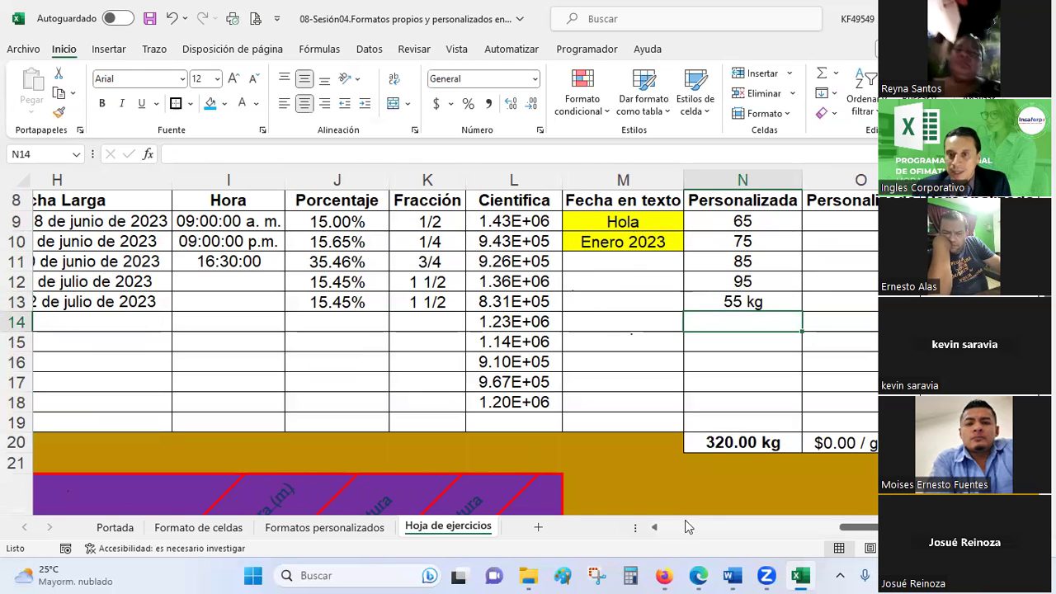
# - Clear N20 and re-enter the total with AutoSum as =SUMA(N9:N19)
pyautogui.click(748, 449)
pyautogui.press('Delete')
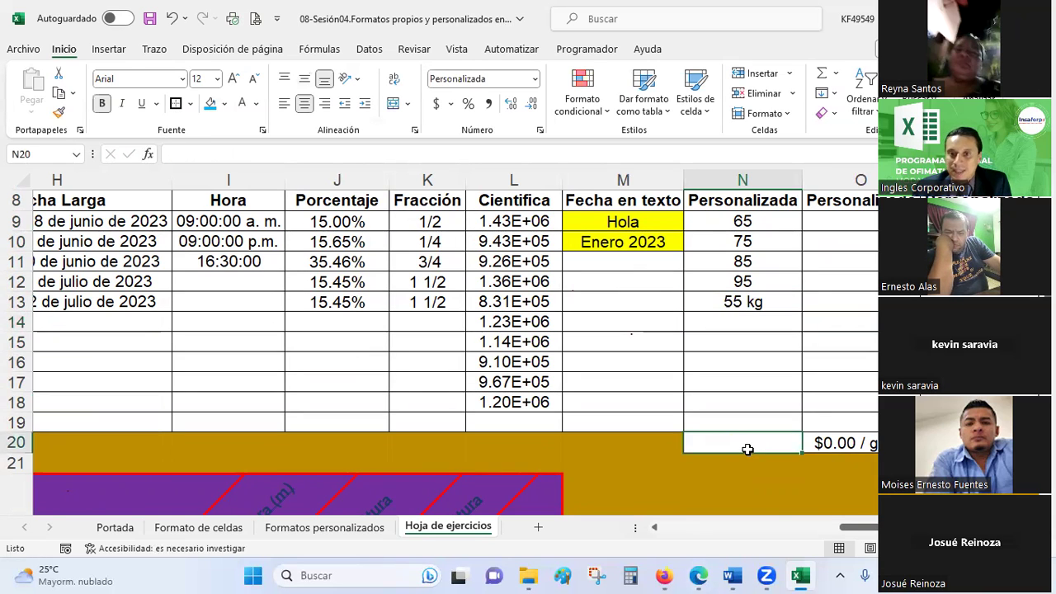
pyautogui.moveTo(765, 221); pyautogui.dragTo(761, 446)
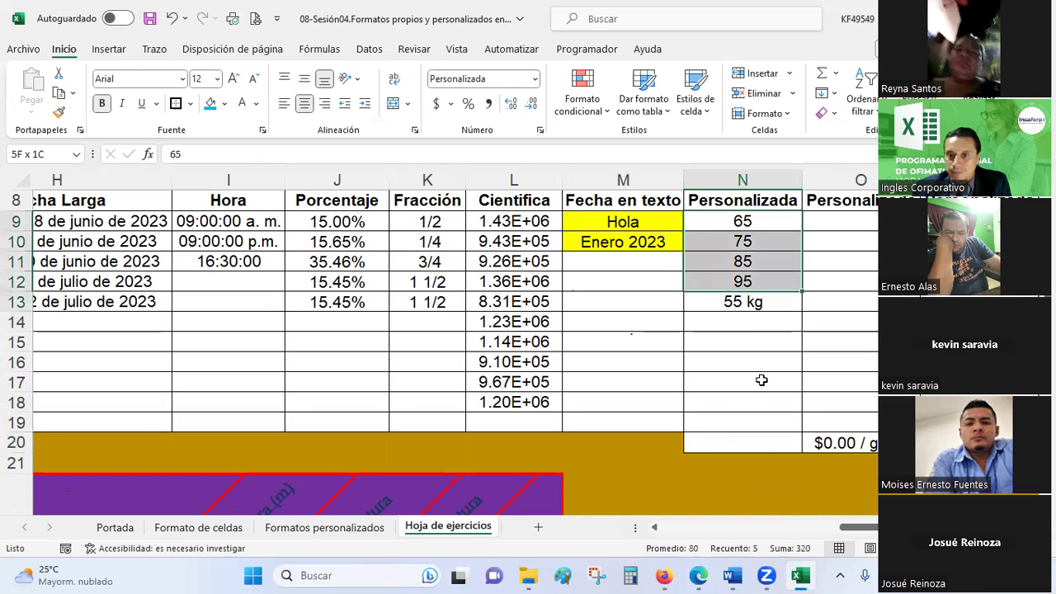
pyautogui.click(535, 79)
pyautogui.click(618, 281)
pyautogui.doubleClick(742, 442)
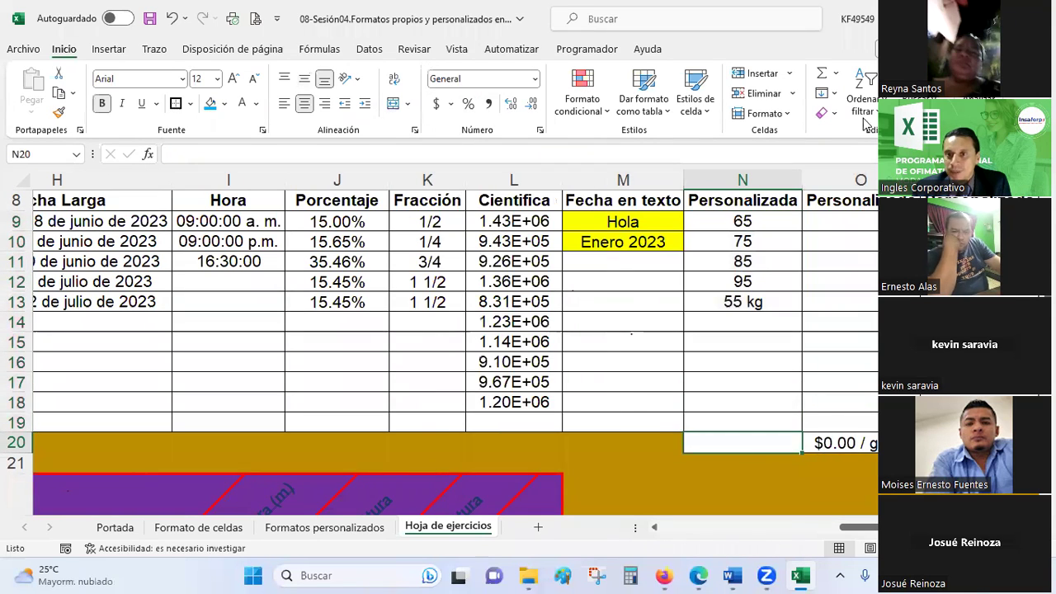
pyautogui.click(822, 80)
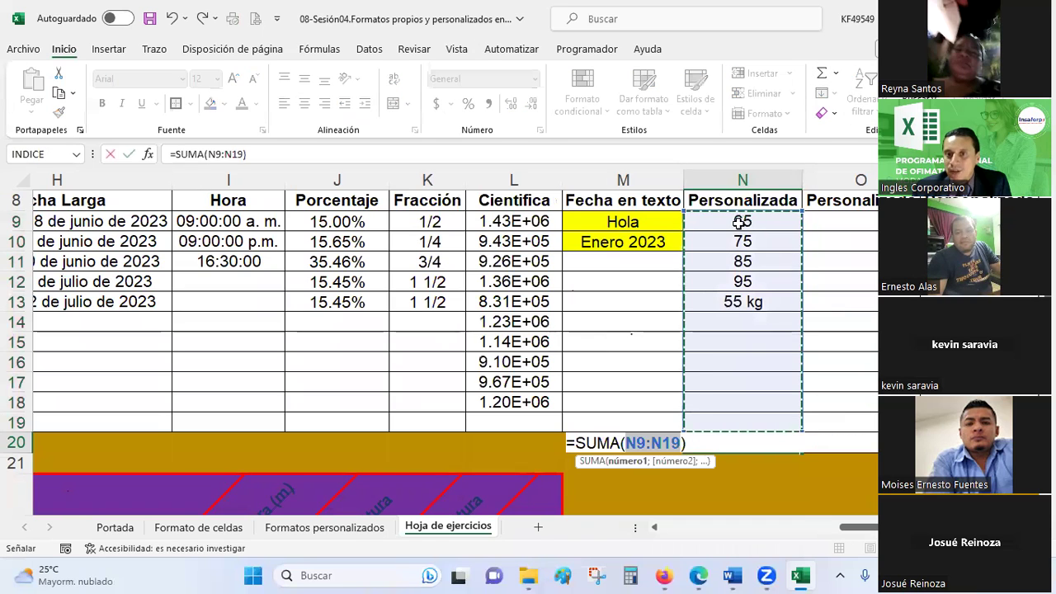
pyautogui.press('Return')
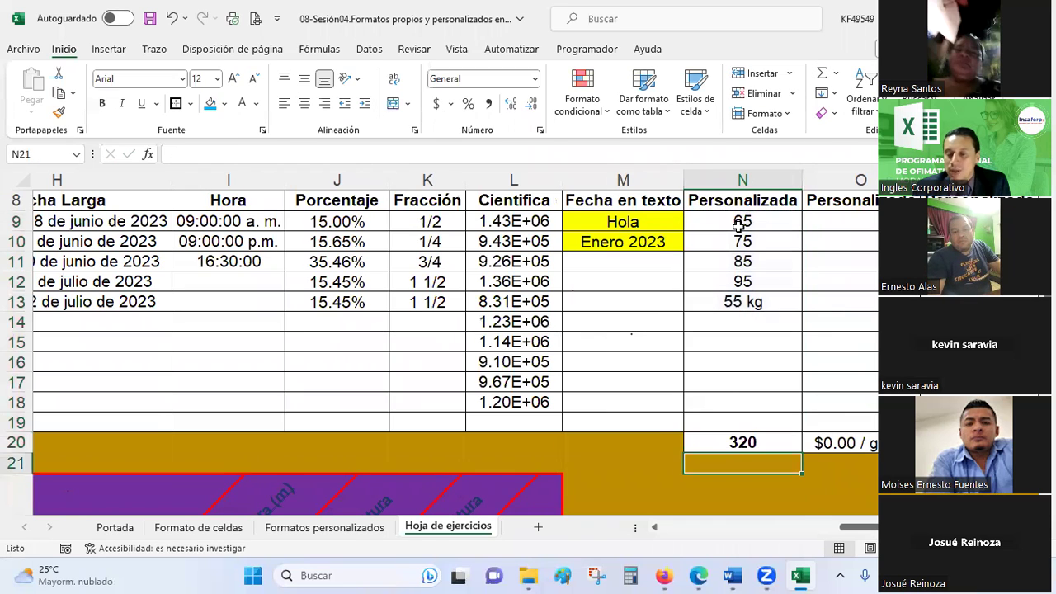
pyautogui.click(731, 443)
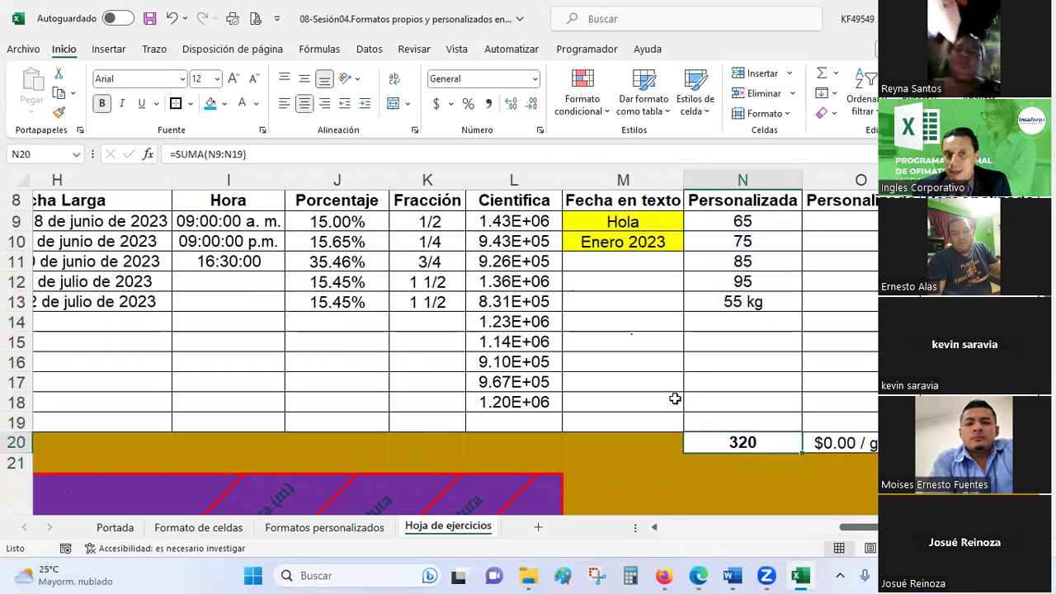
# - Replace N13's text 55 kg with the plain number 55, making the total 375, and select N9:N20
pyautogui.moveTo(733, 221); pyautogui.dragTo(742, 281)
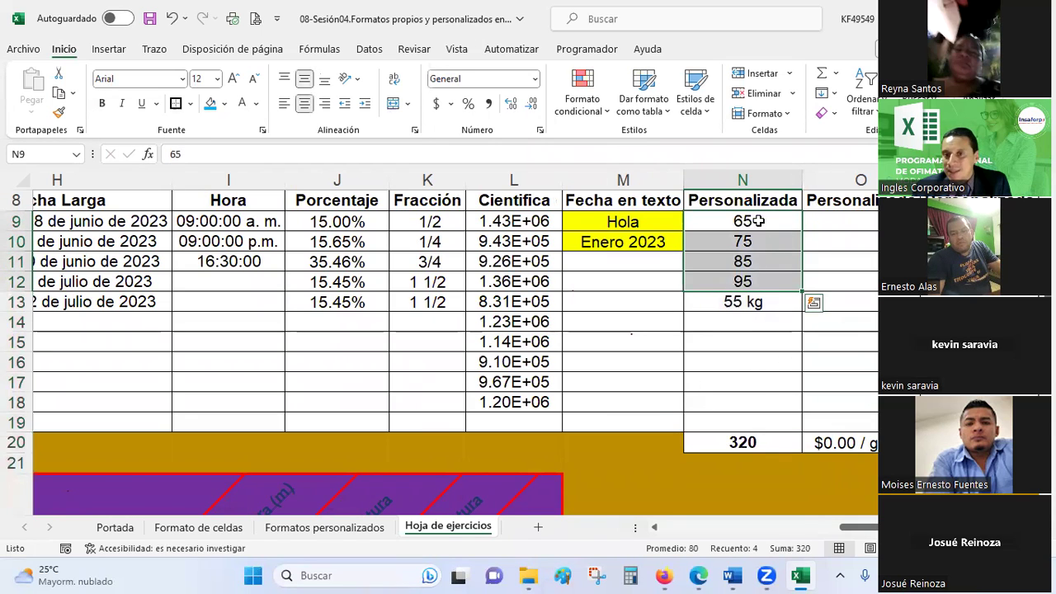
pyautogui.click(745, 303)
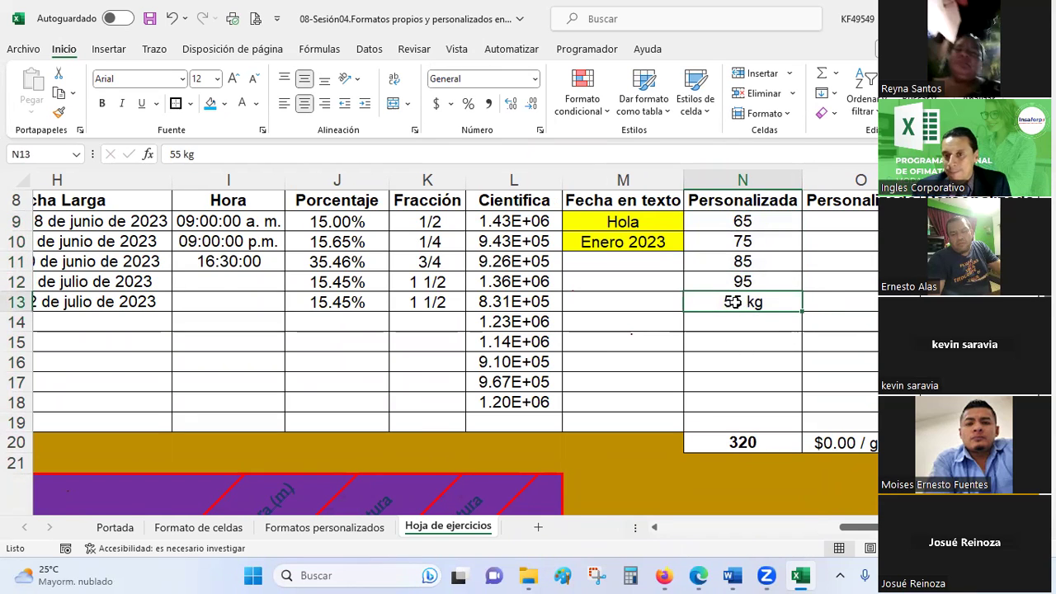
pyautogui.click(757, 341)
pyautogui.click(747, 443)
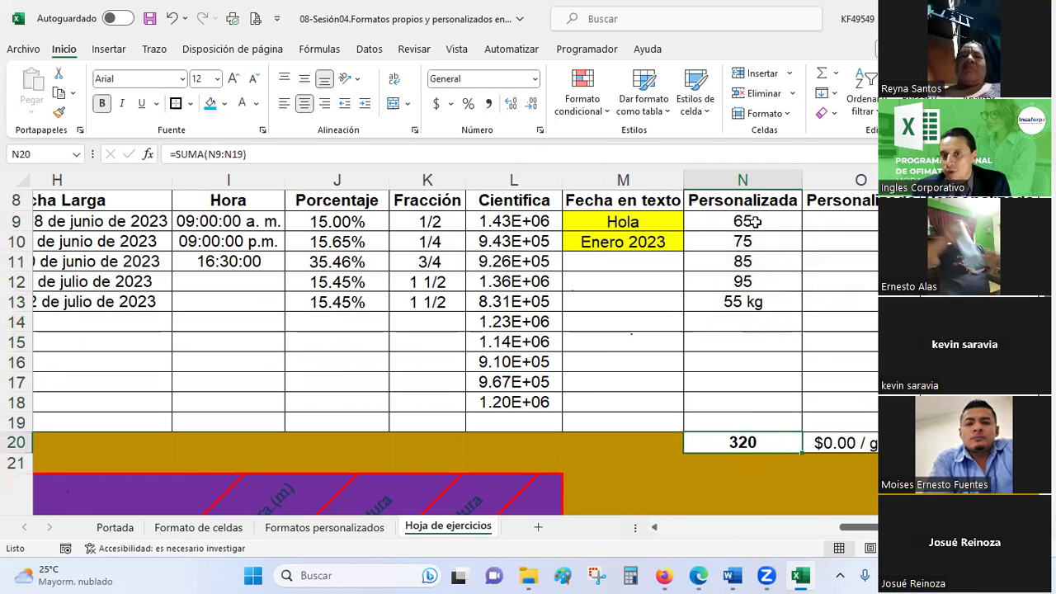
pyautogui.moveTo(751, 223); pyautogui.dragTo(754, 280)
pyautogui.hotkey('ctrl', 'v')
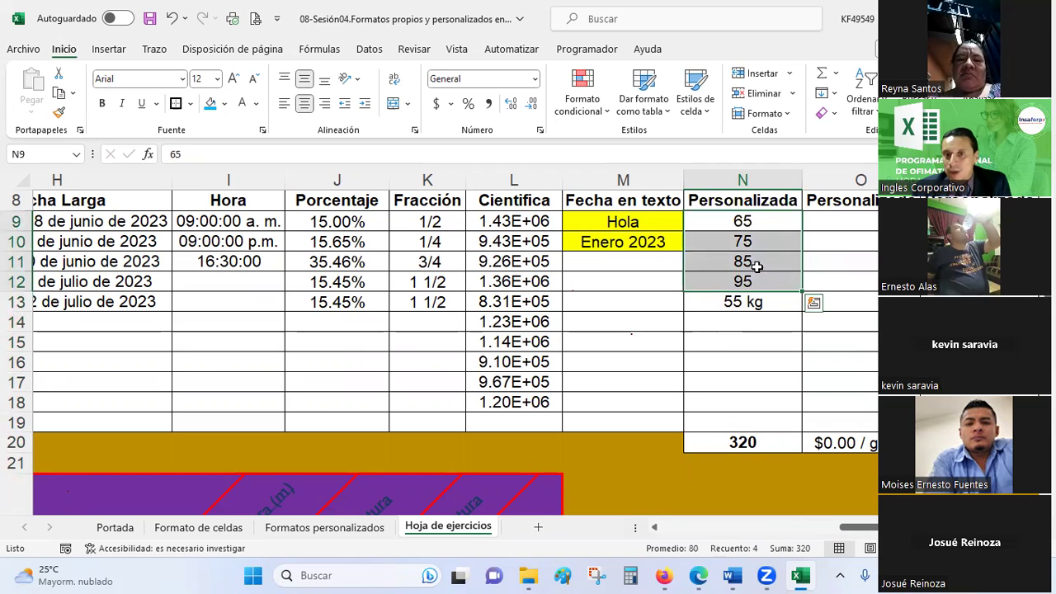
pyautogui.click(748, 442)
pyautogui.moveTo(747, 221); pyautogui.dragTo(763, 281)
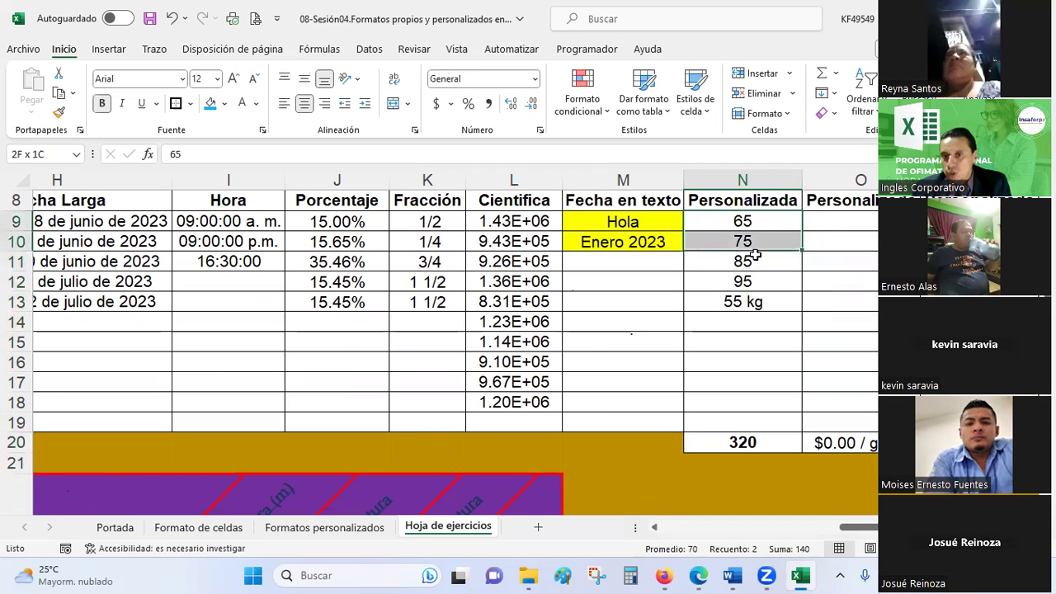
pyautogui.click(745, 302)
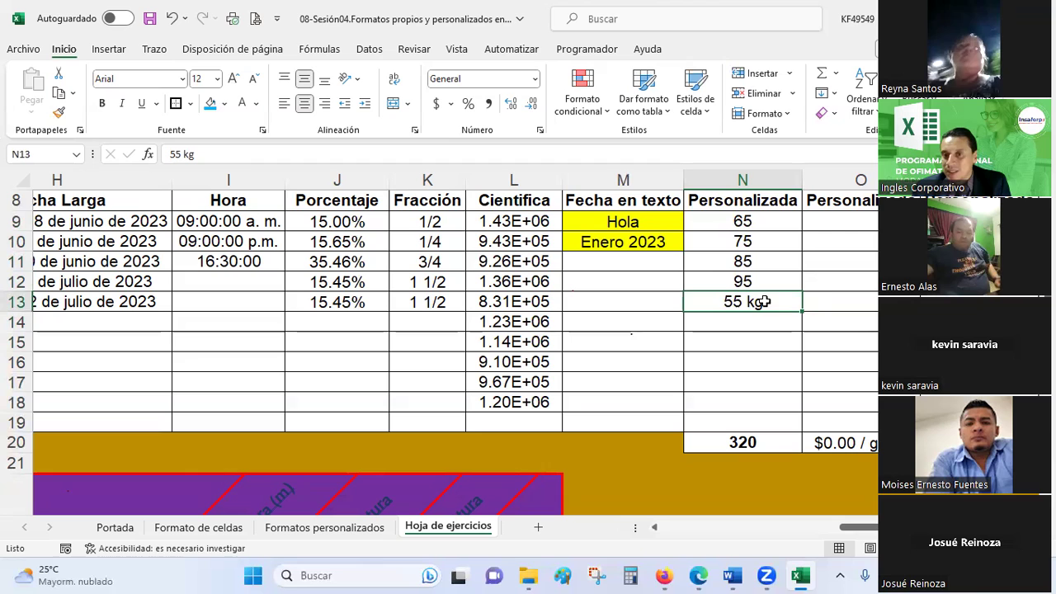
pyautogui.write('55')
pyautogui.press('Return')
pyautogui.moveTo(746, 221); pyautogui.dragTo(749, 441)
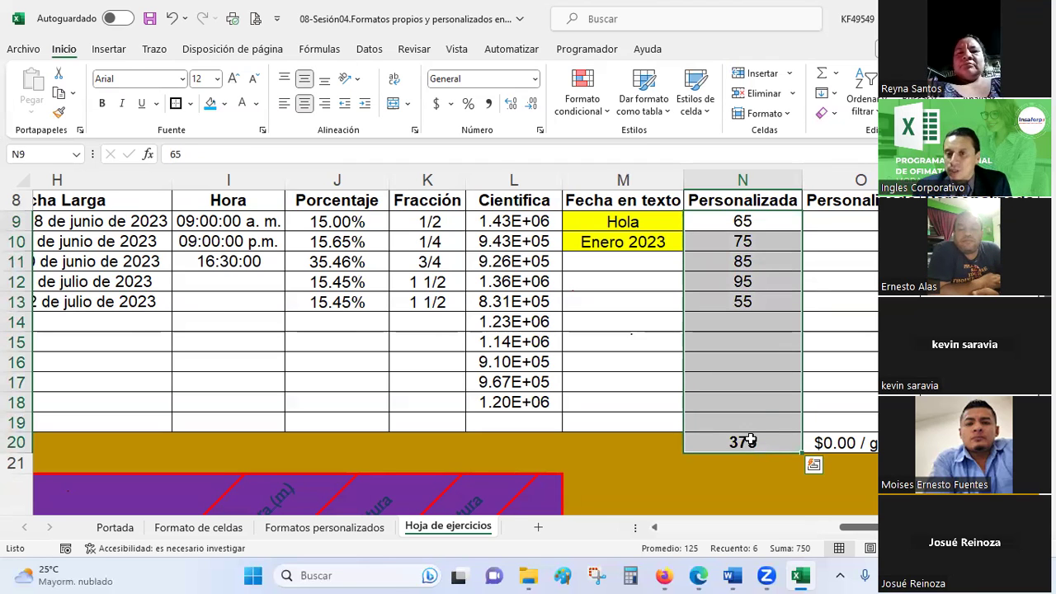
pyautogui.scroll(1, 750, 442)
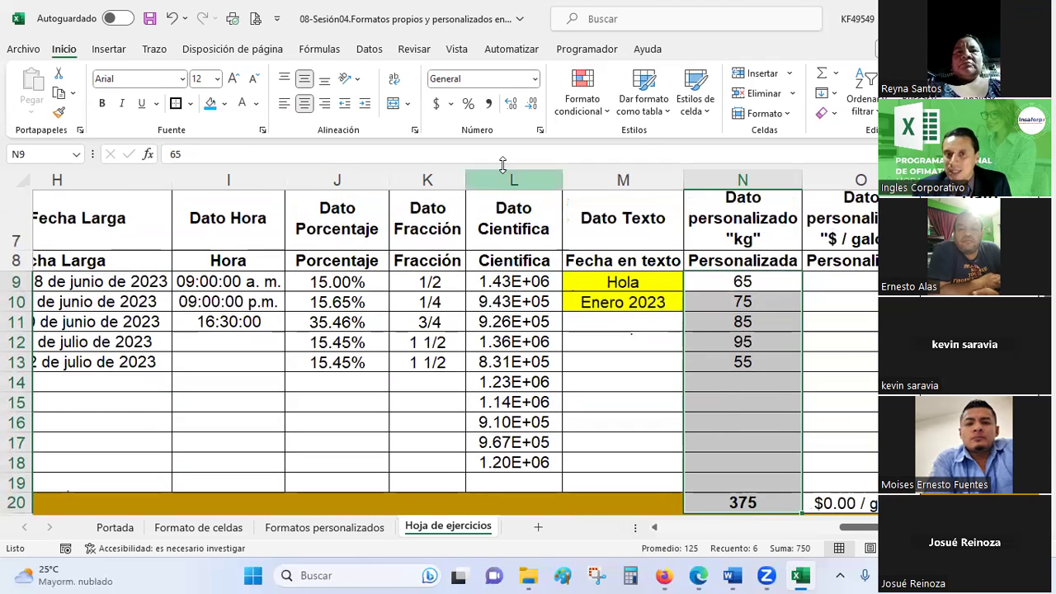
# - Build the custom format #,##0 "kg" in Personalizada for the weight cells
pyautogui.click(542, 134)
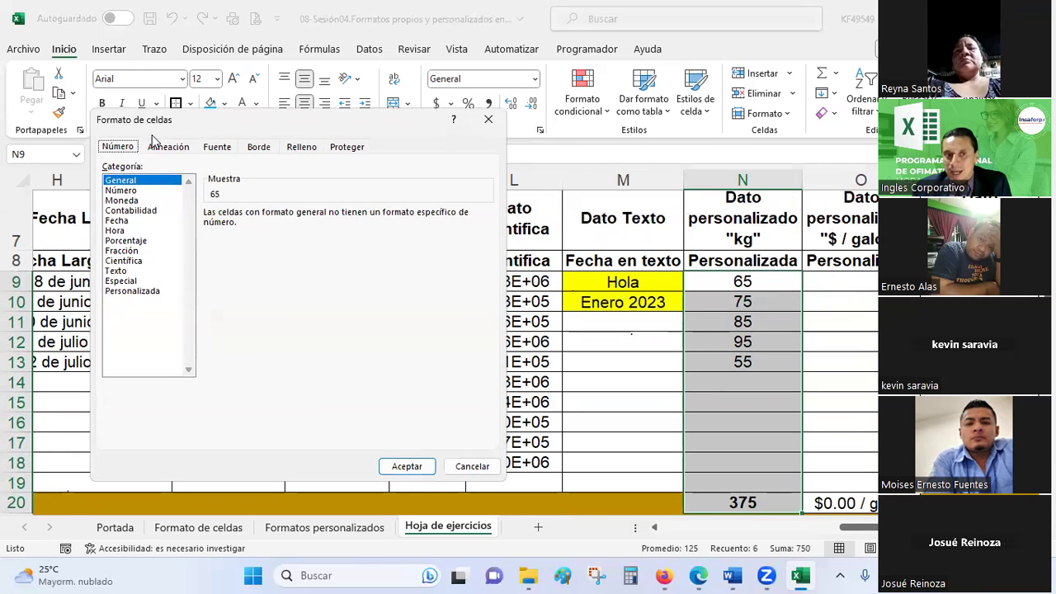
pyautogui.click(144, 292)
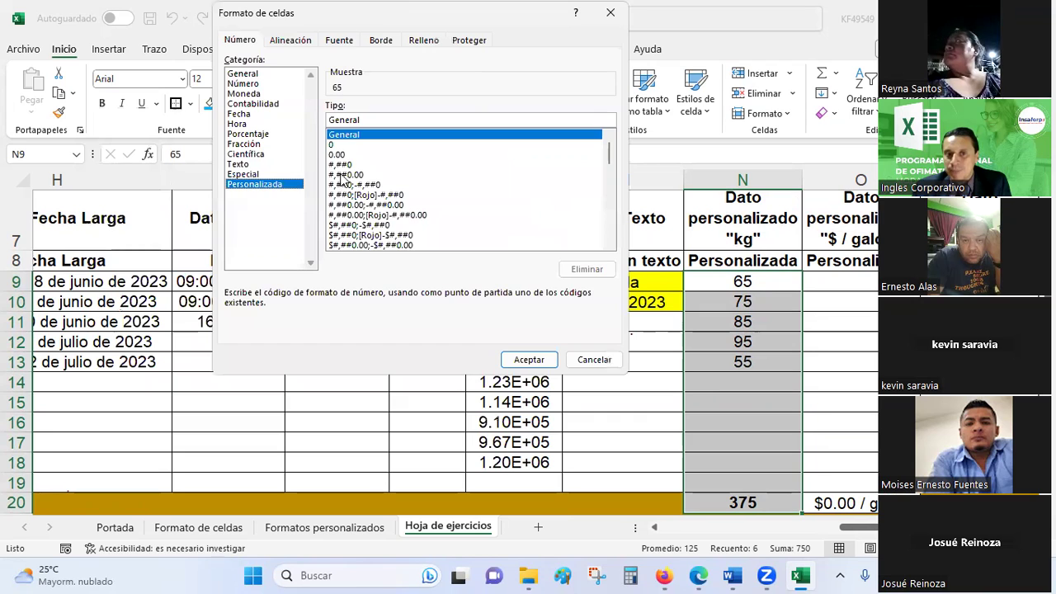
pyautogui.click(340, 175)
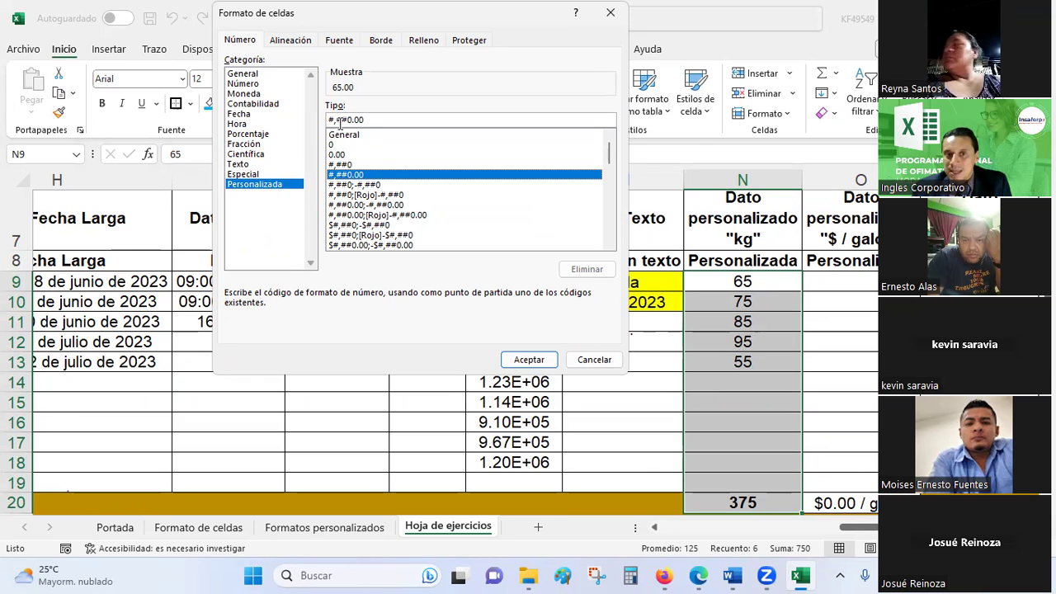
pyautogui.click(341, 165)
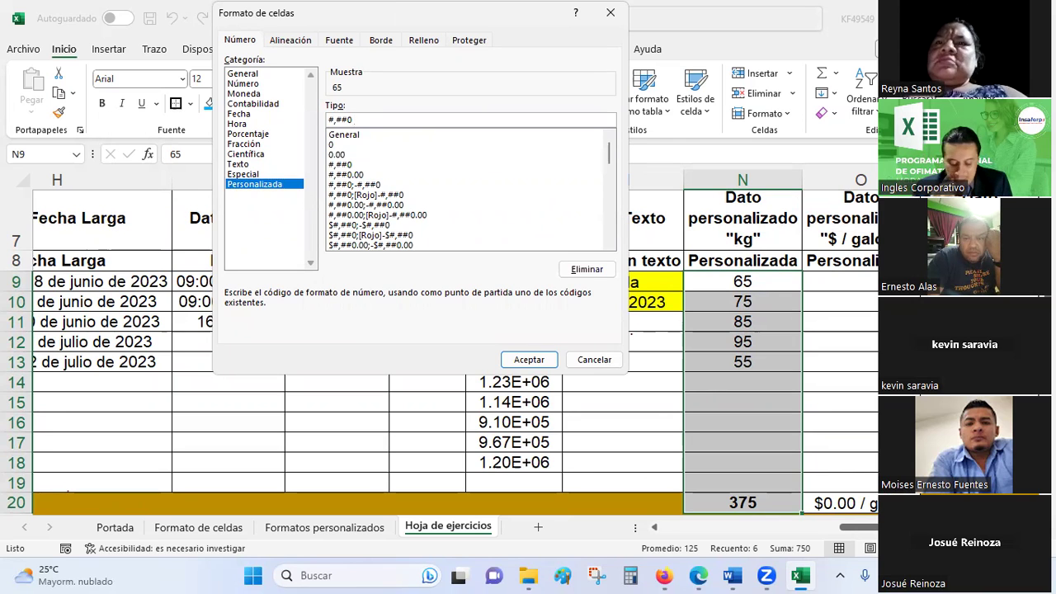
pyautogui.write(' "kg')
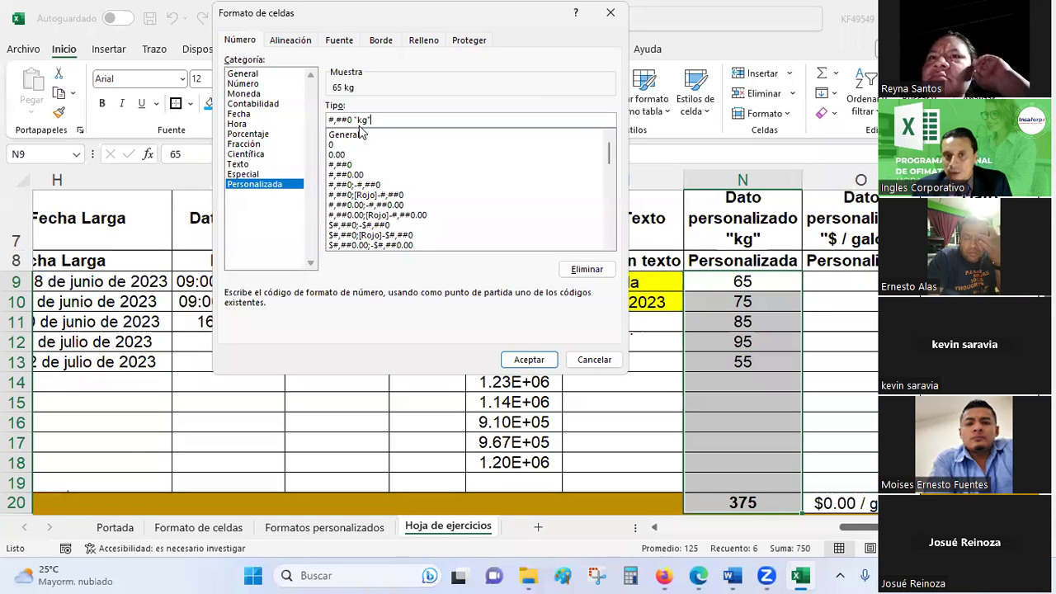
pyautogui.write('"')
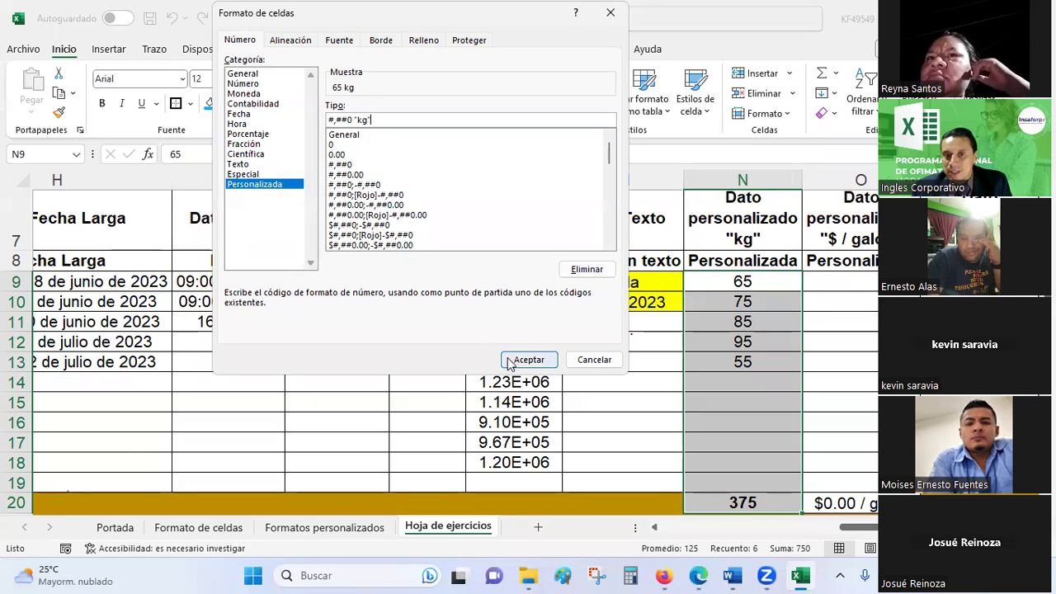
# - Apply the kg format to N9:N20 and check that N9 still stores 65
pyautogui.click(521, 366)
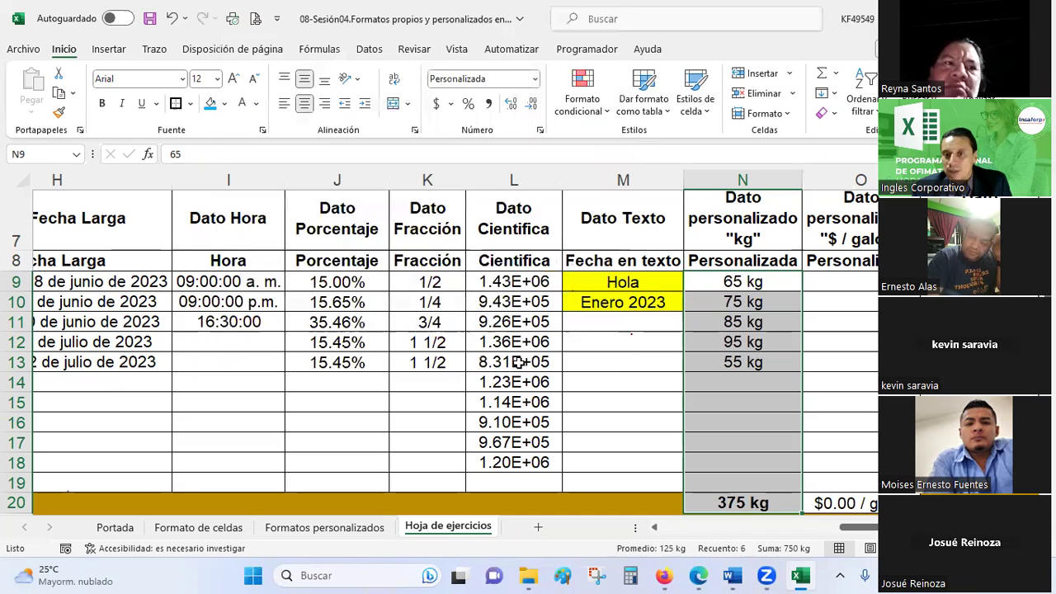
pyautogui.click(908, 382)
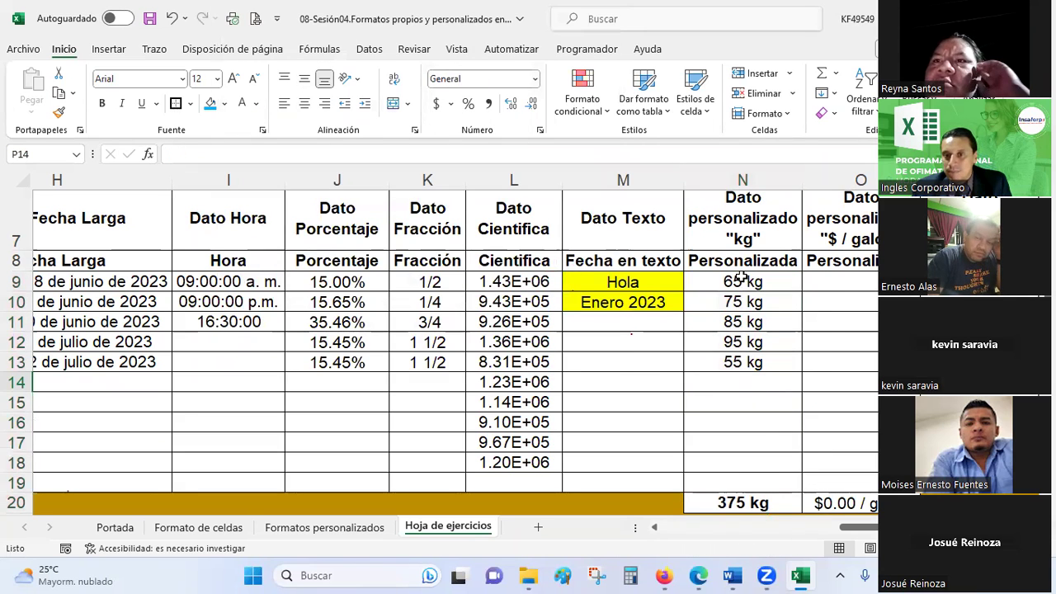
pyautogui.moveTo(743, 281); pyautogui.dragTo(742, 361)
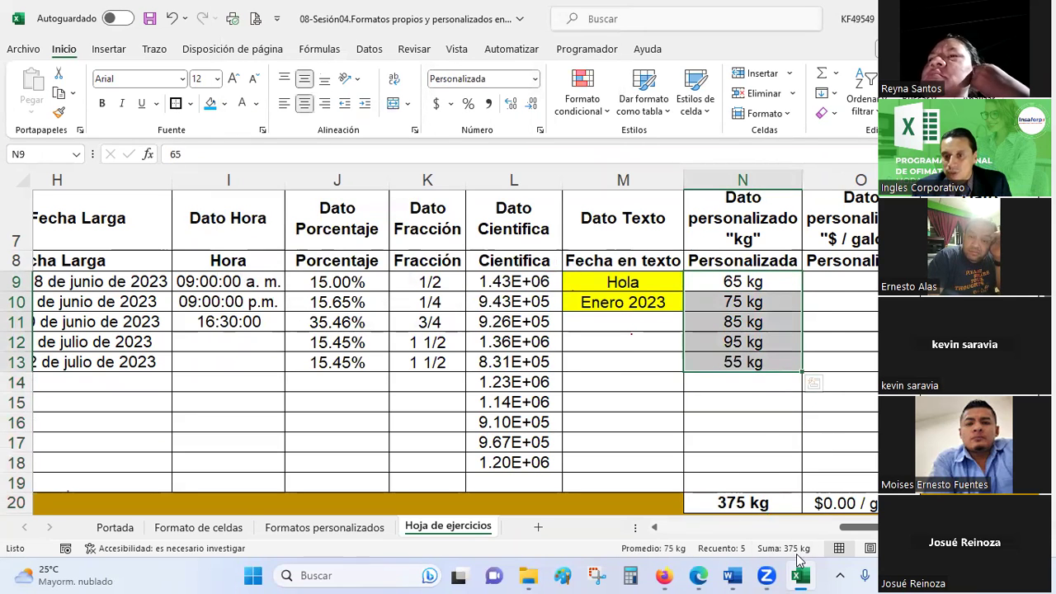
pyautogui.click(744, 461)
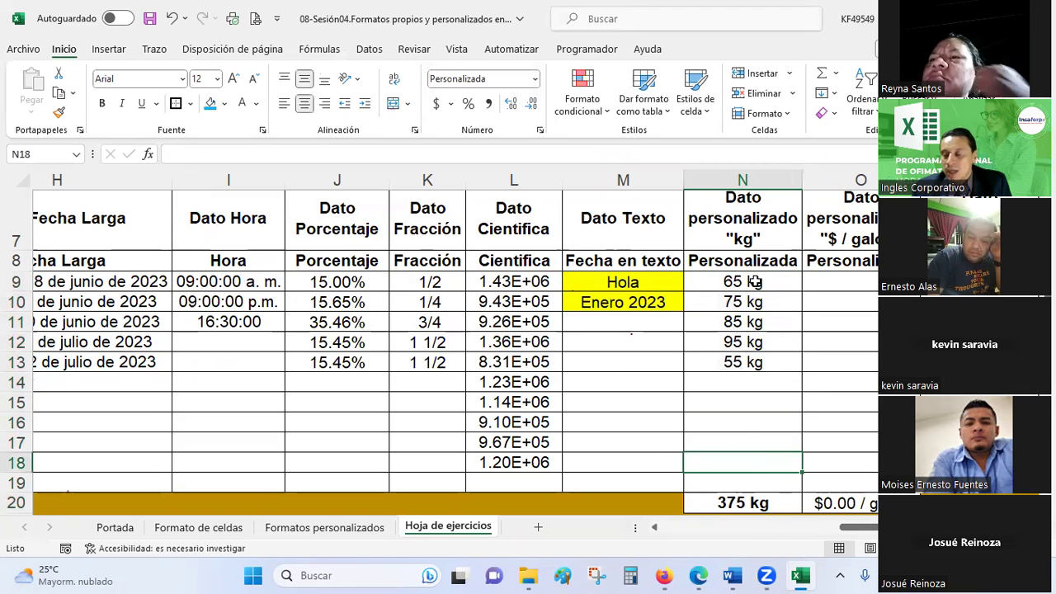
pyautogui.click(754, 282)
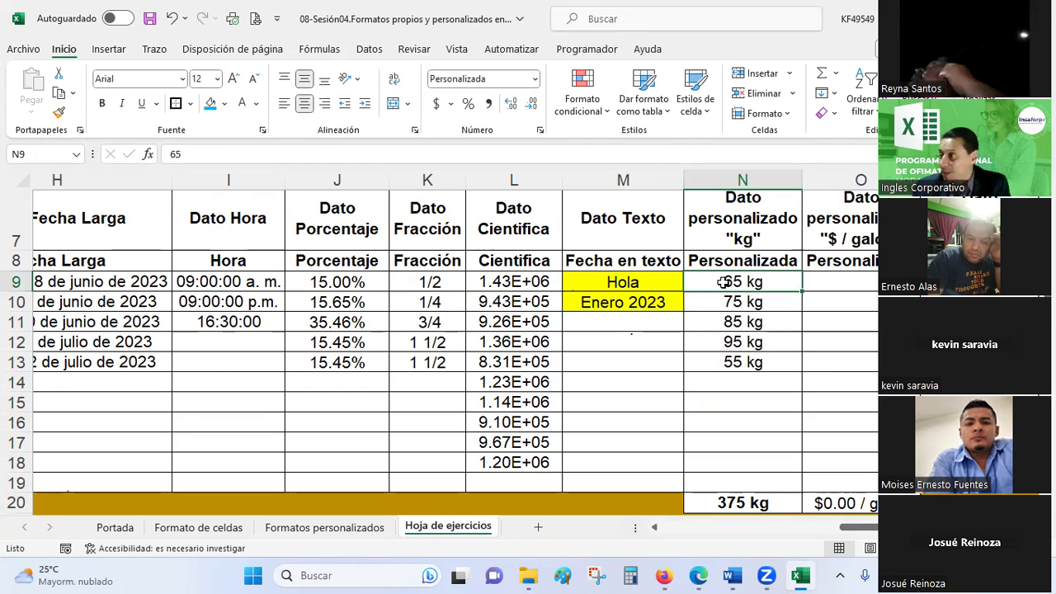
# - Enter 85 in N14 and 33 in N15, raising the total to 493 kg
pyautogui.click(740, 382)
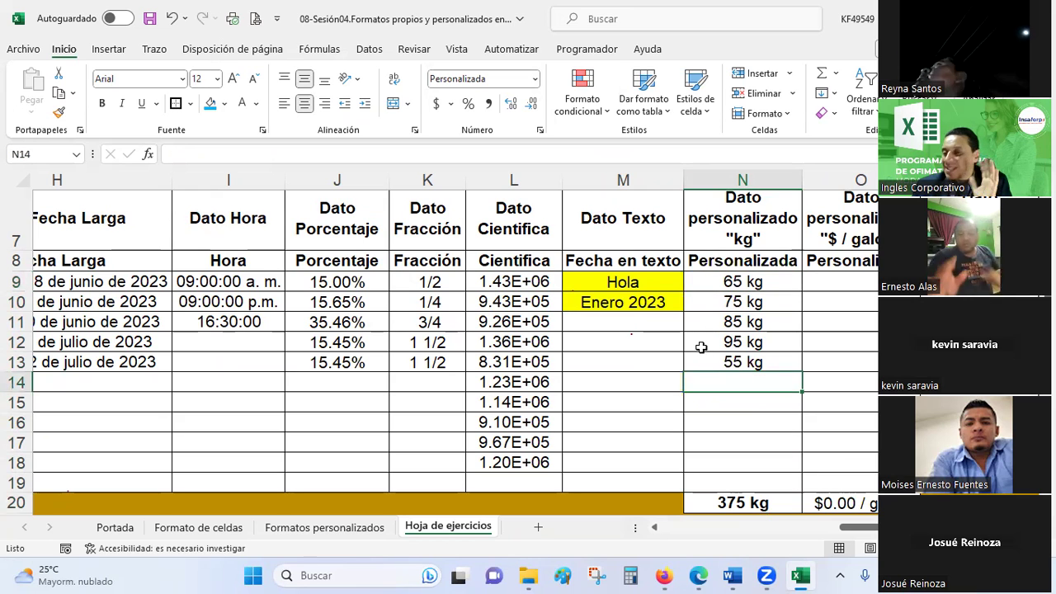
pyautogui.write('65')
pyautogui.press('Escape')
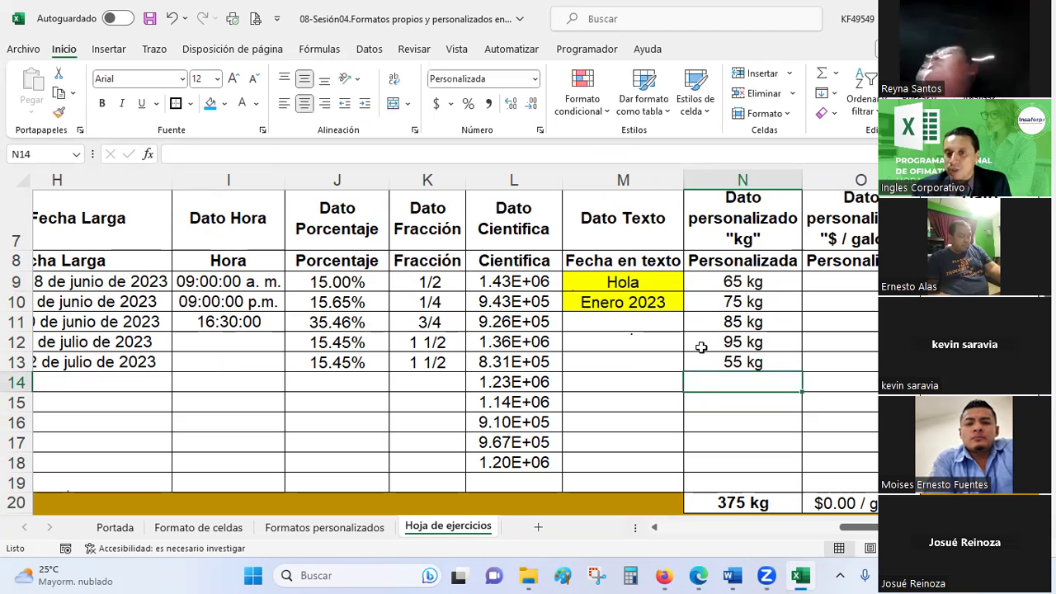
pyautogui.write('85')
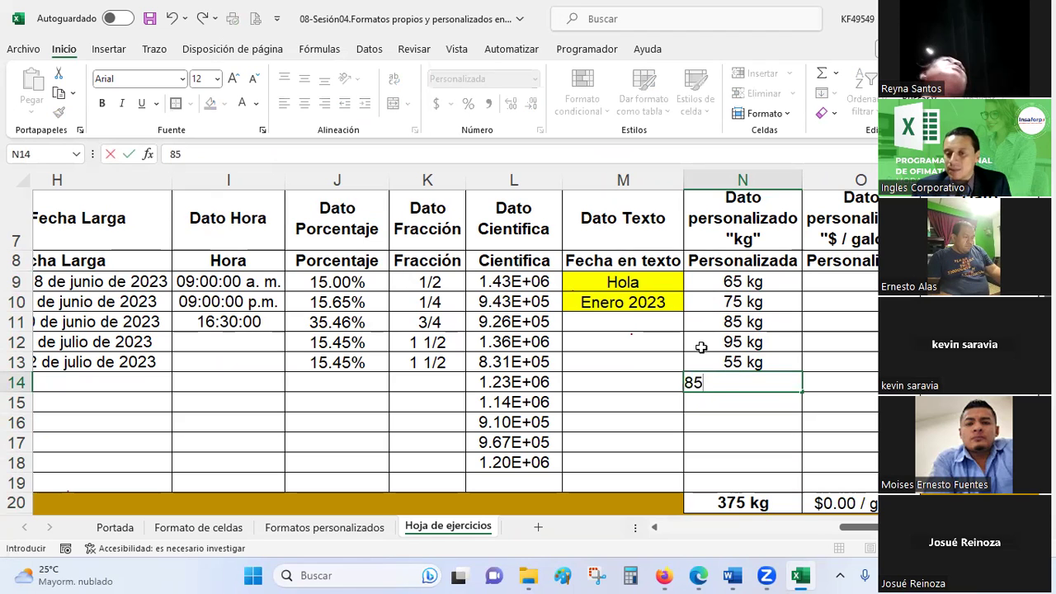
pyautogui.press('Return')
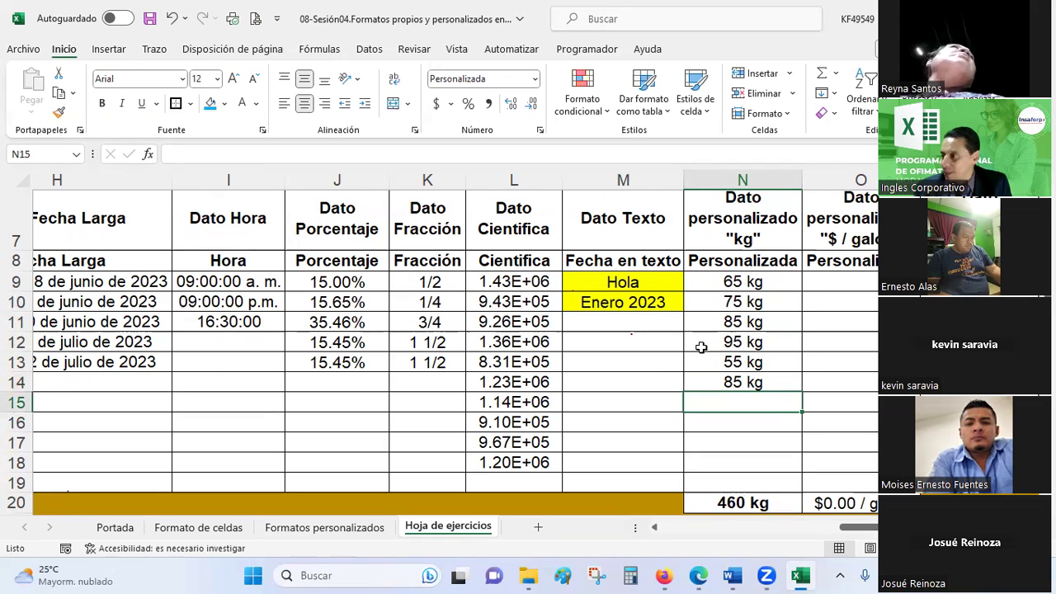
pyautogui.write('33')
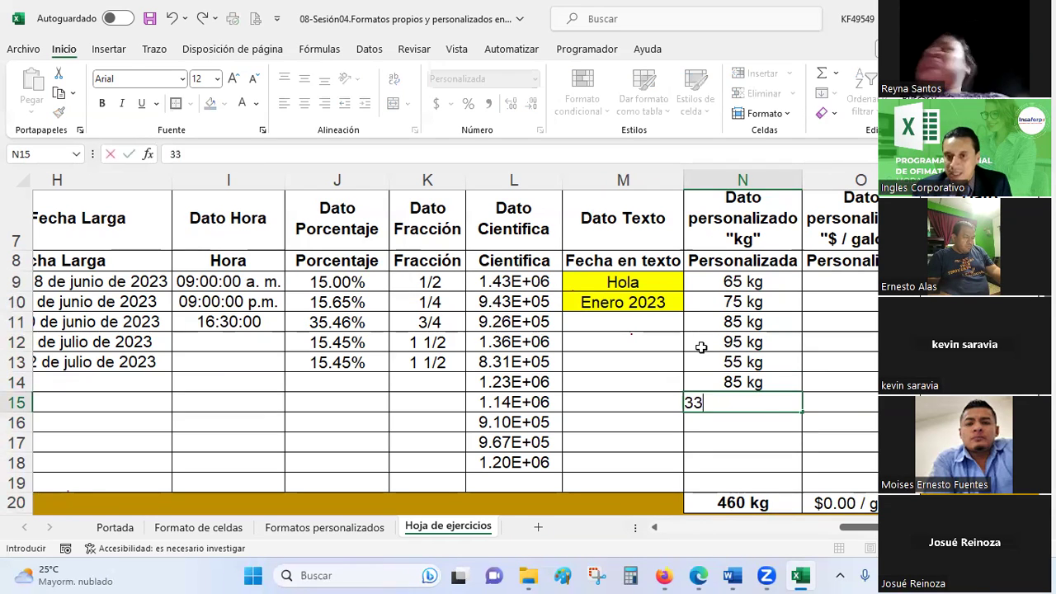
pyautogui.press('Return')
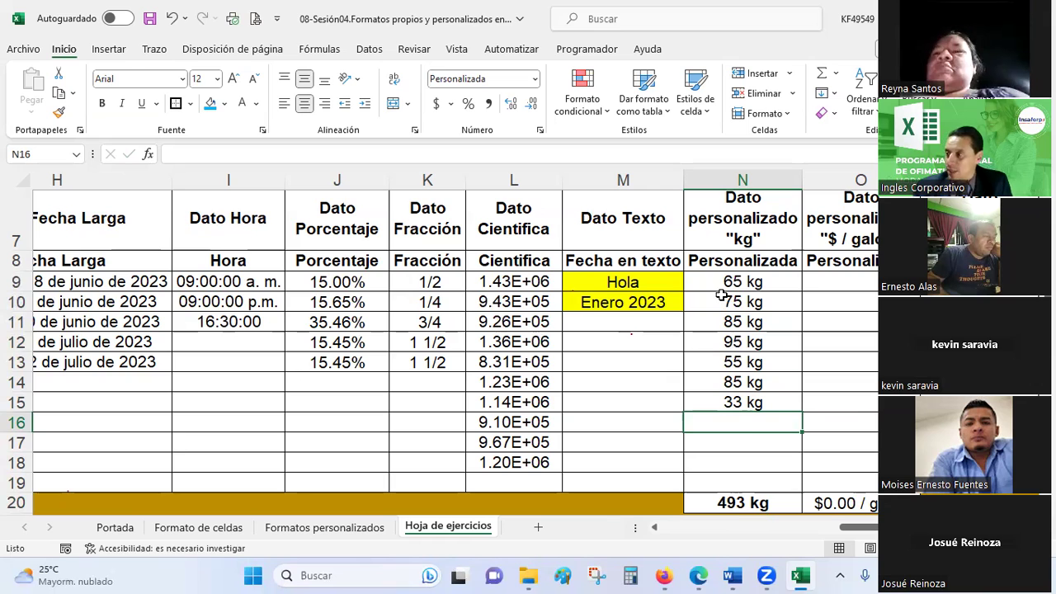
pyautogui.moveTo(747, 282); pyautogui.dragTo(761, 474)
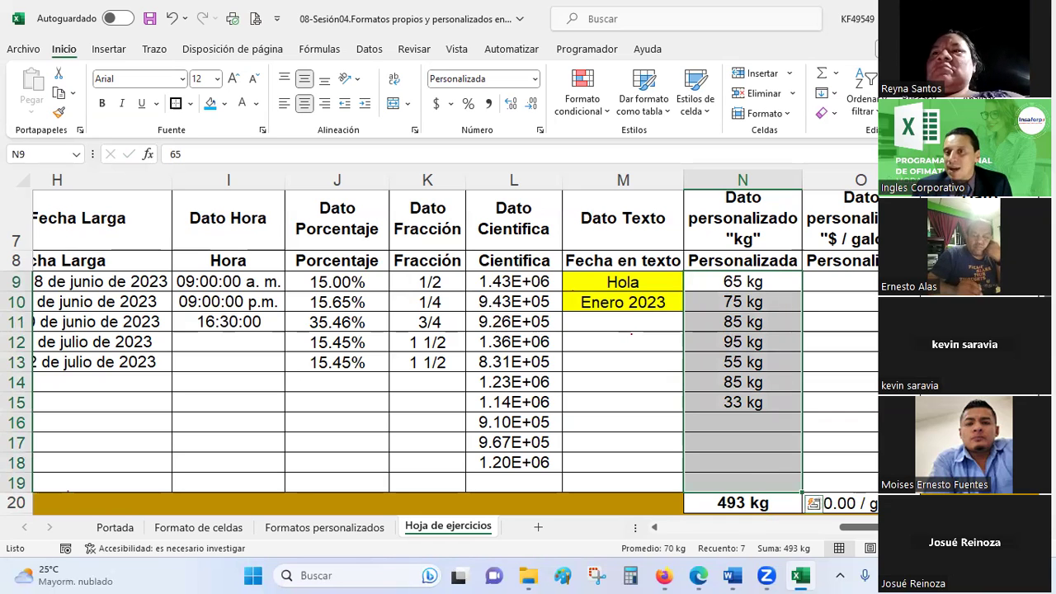
pyautogui.click(857, 287)
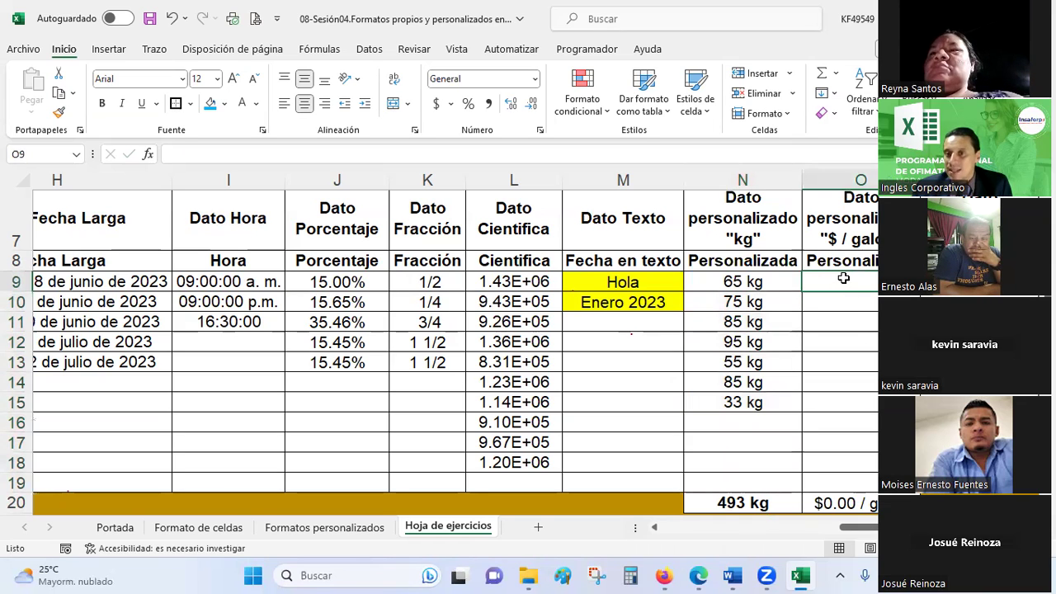
# - For O9:O19, start a Personalizada format from the $#,##0;-$#,##0 code
pyautogui.moveTo(843, 279); pyautogui.dragTo(849, 482)
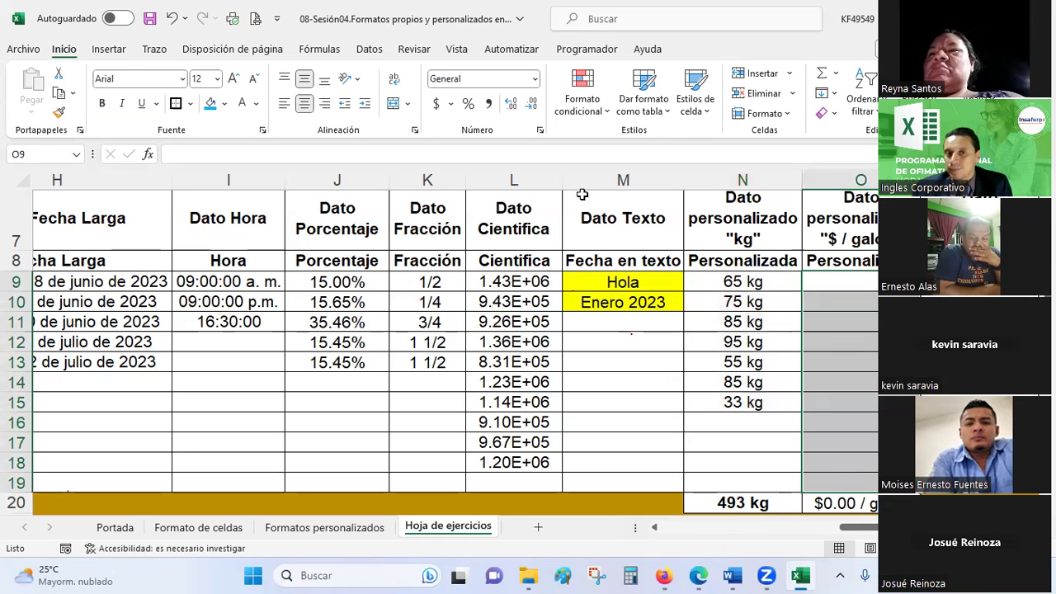
pyautogui.click(539, 132)
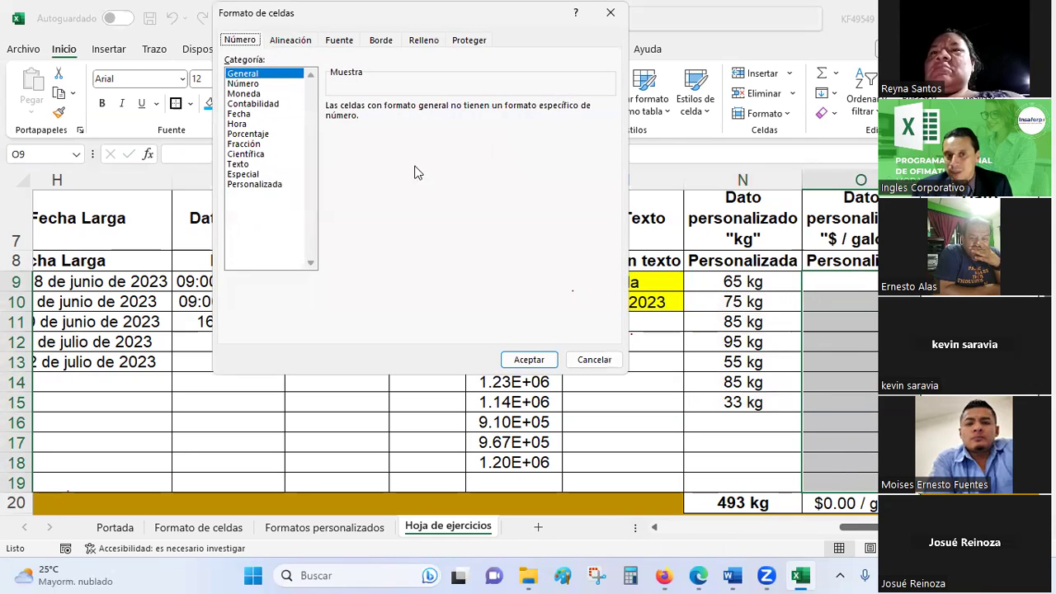
pyautogui.click(254, 184)
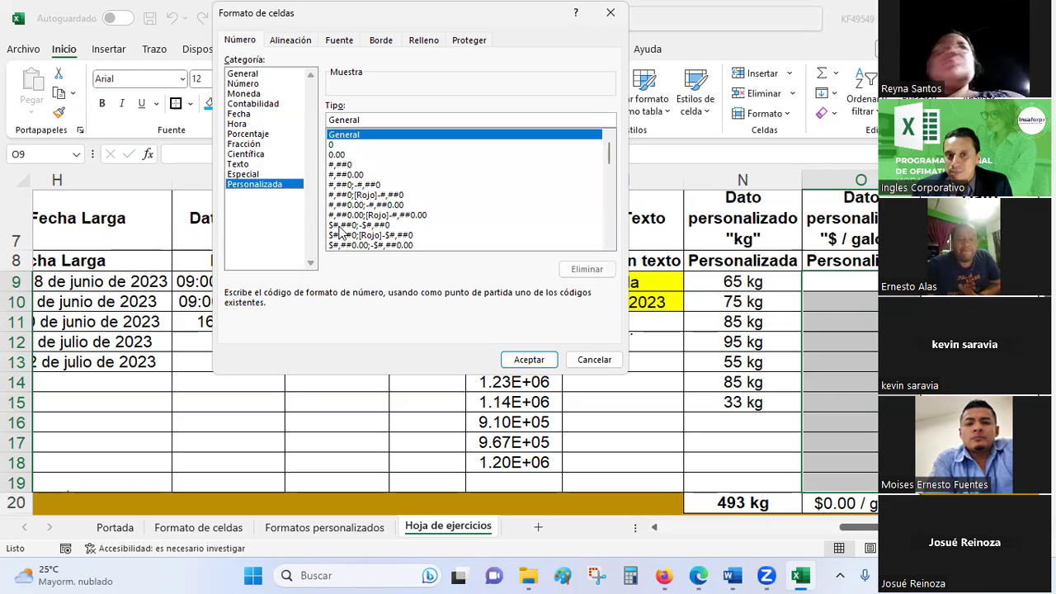
pyautogui.click(346, 225)
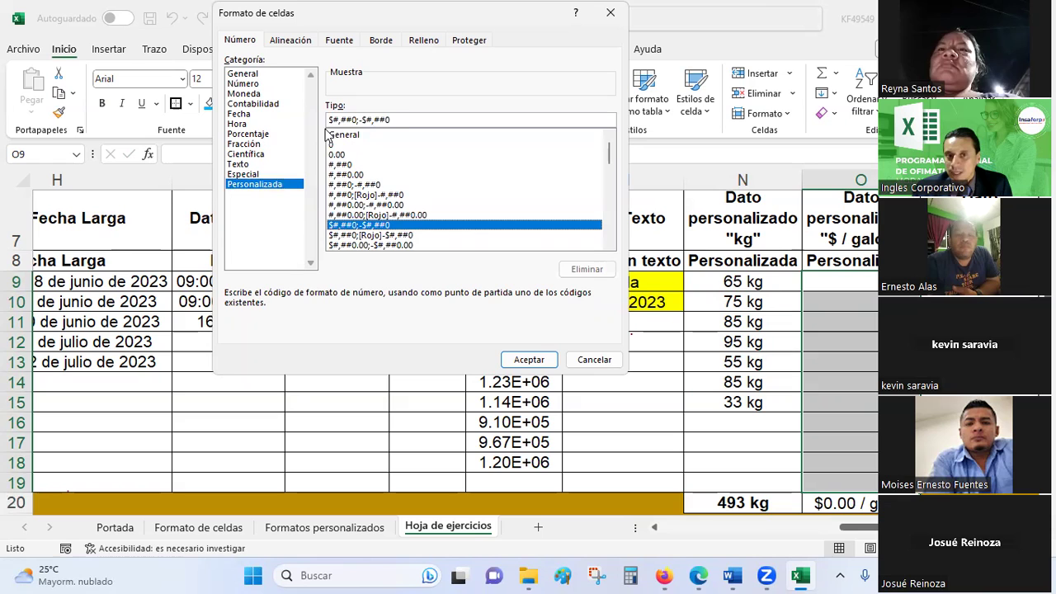
# - Add "/ galón" to both positive and negative sections and apply the format
pyautogui.click(408, 117)
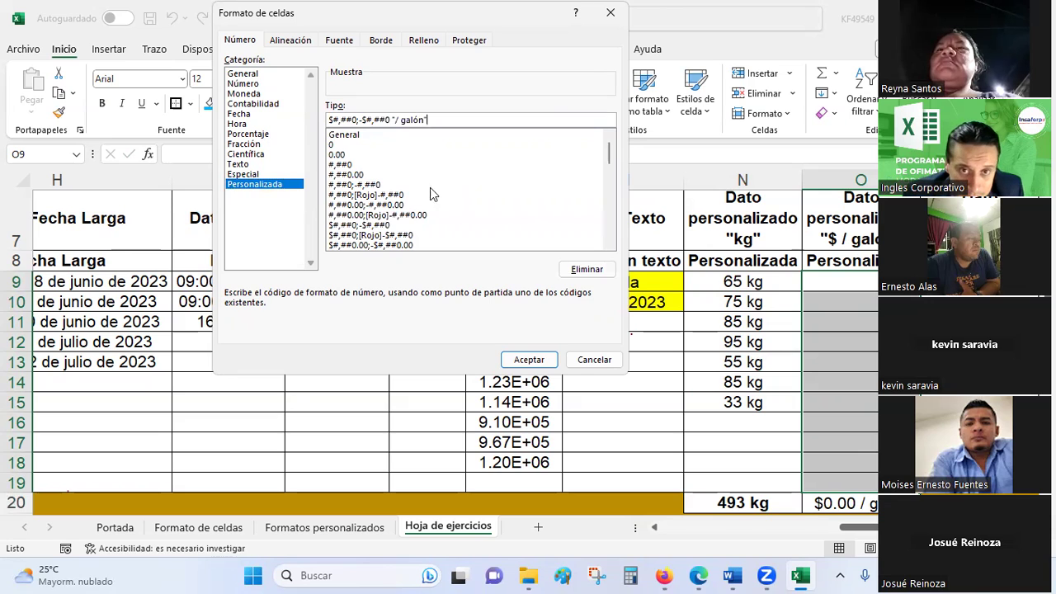
pyautogui.click(391, 120)
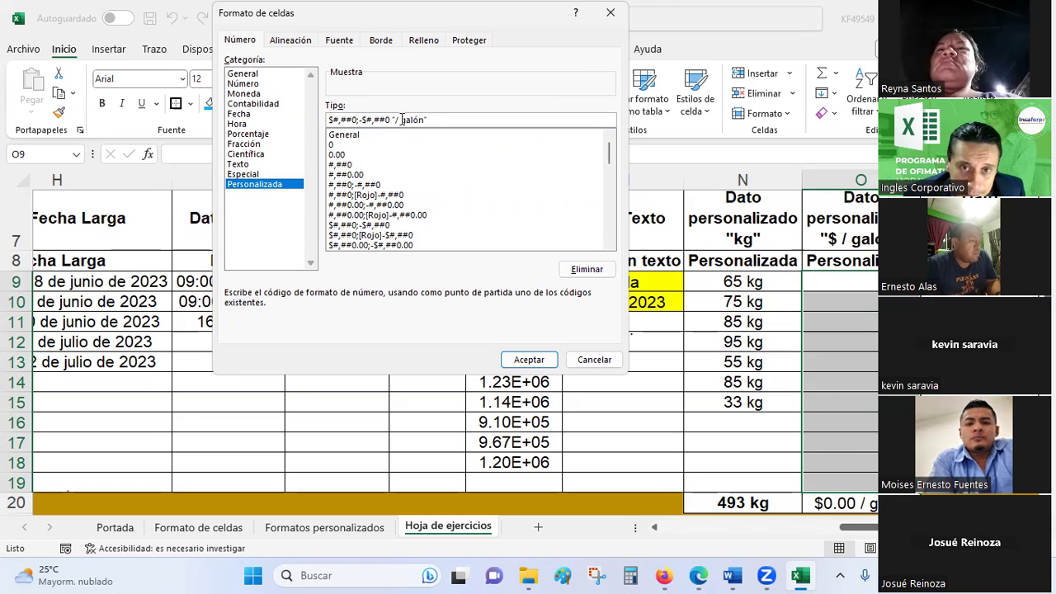
pyautogui.doubleClick(432, 119)
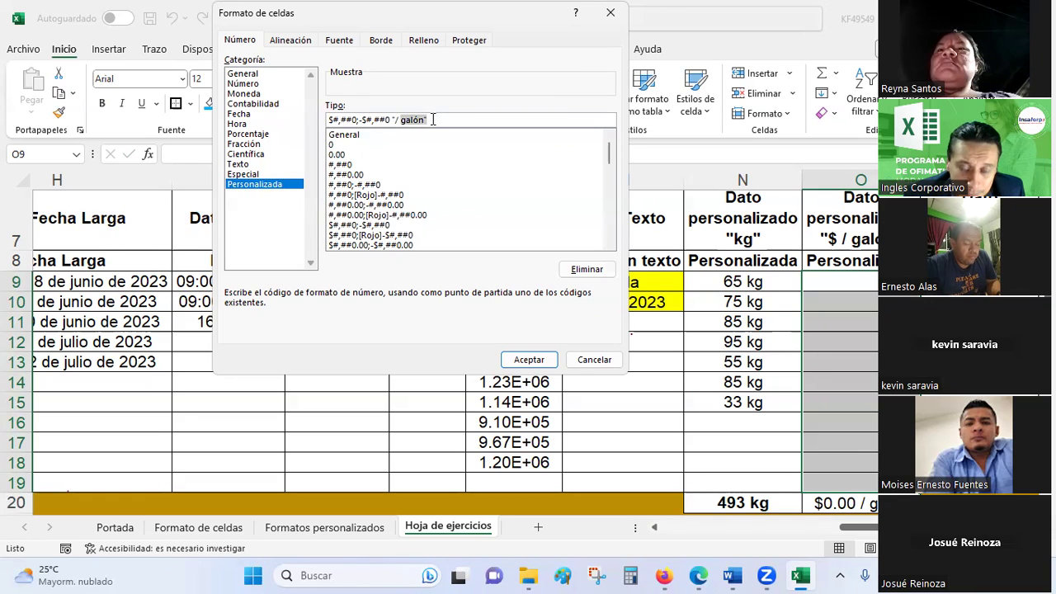
pyautogui.press('Left')
pyautogui.press('Left')
pyautogui.press('Left')
pyautogui.hotkey('shift', 'Right')
pyautogui.hotkey('shift', 'Right')
pyautogui.hotkey('shift', 'Right')
pyautogui.hotkey('shift', 'Right')
pyautogui.hotkey('shift', 'Right')
pyautogui.hotkey('ctrl', 'c')
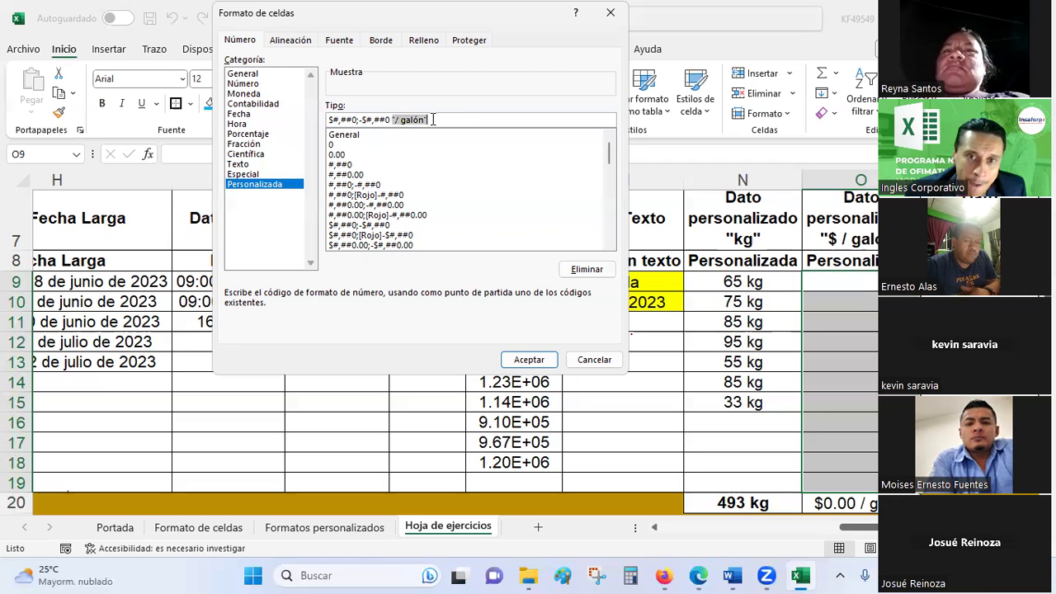
pyautogui.press('Right')
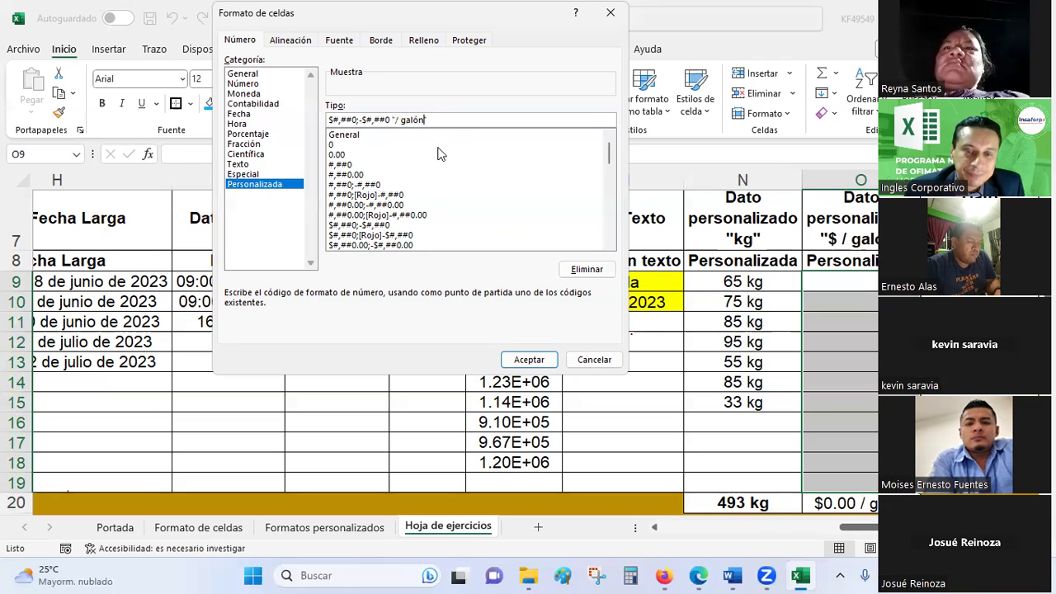
pyautogui.press('Left')
pyautogui.press('Left')
pyautogui.press('Left')
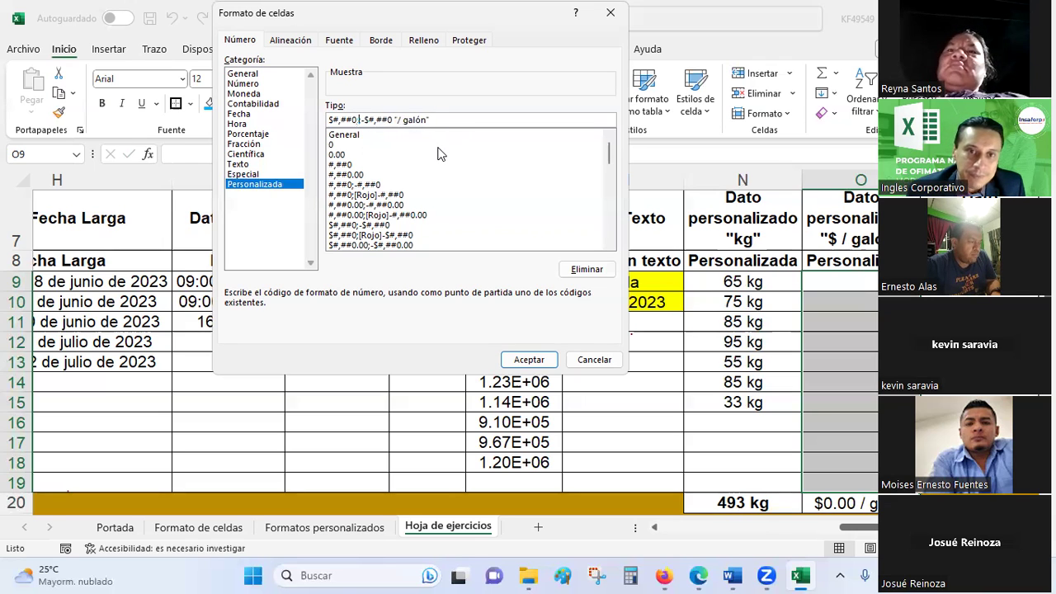
pyautogui.hotkey('ctrl', 'v')
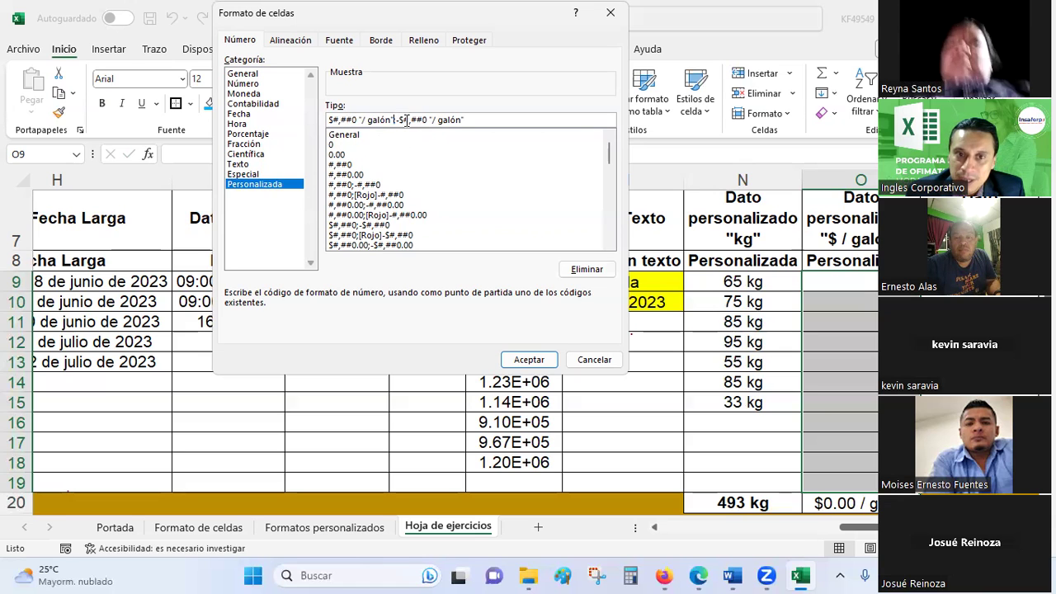
pyautogui.click(528, 360)
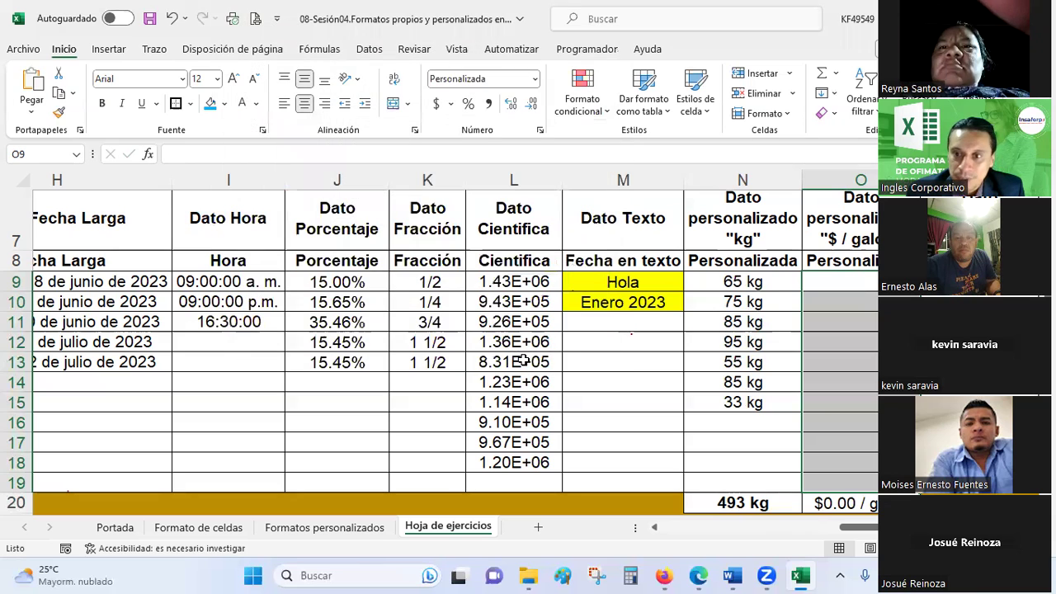
# - Enter test prices 75, -75 and 125 in O9:O11, then select the example data J9:M16
pyautogui.click(824, 282)
pyautogui.write('75')
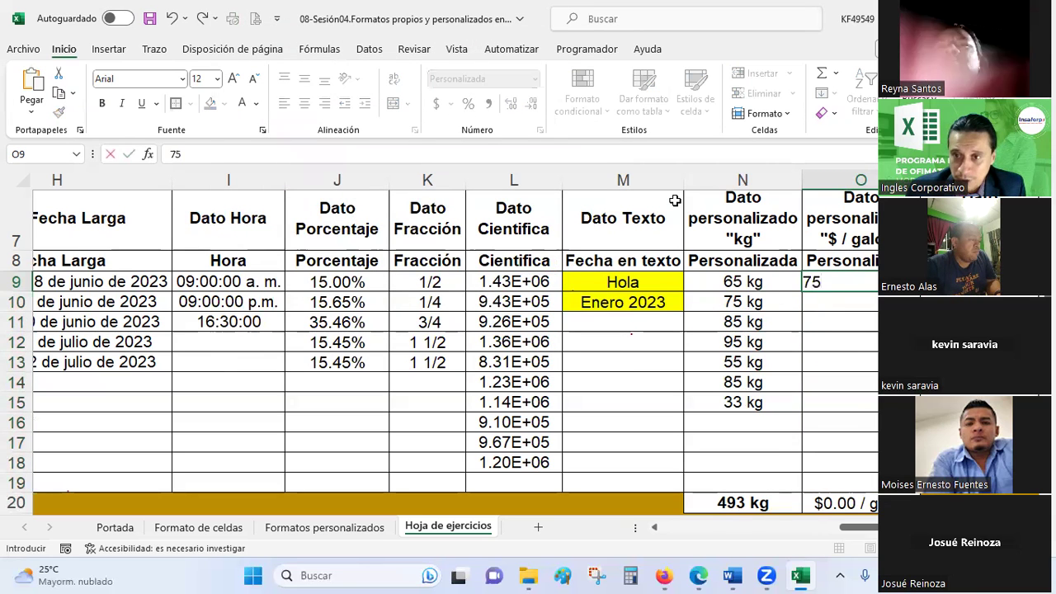
pyautogui.press('Return')
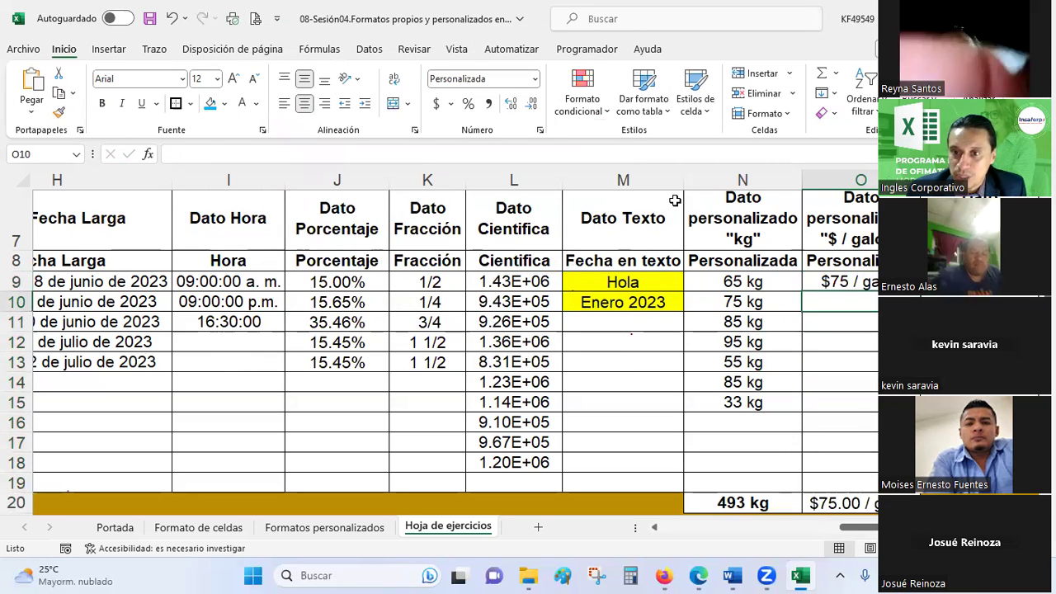
pyautogui.write('-75')
pyautogui.press('Return')
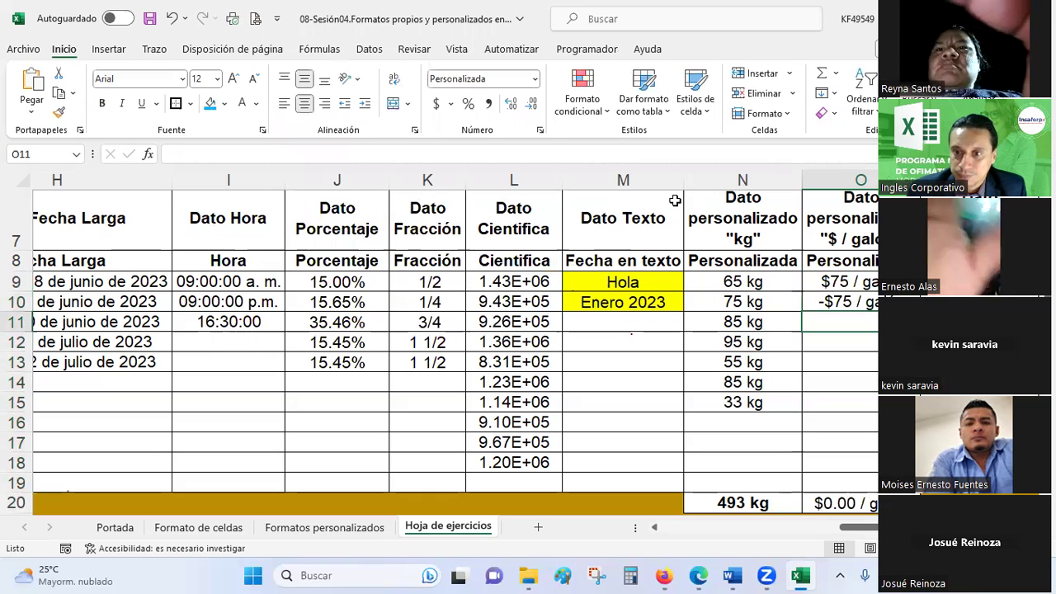
pyautogui.write('125')
pyautogui.press('Return')
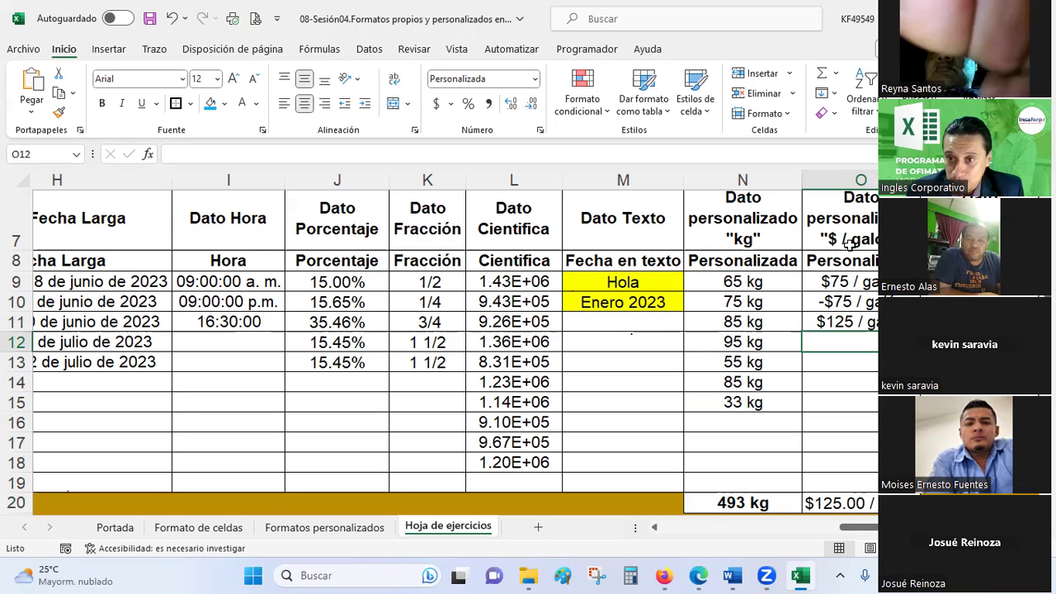
pyautogui.click(948, 281)
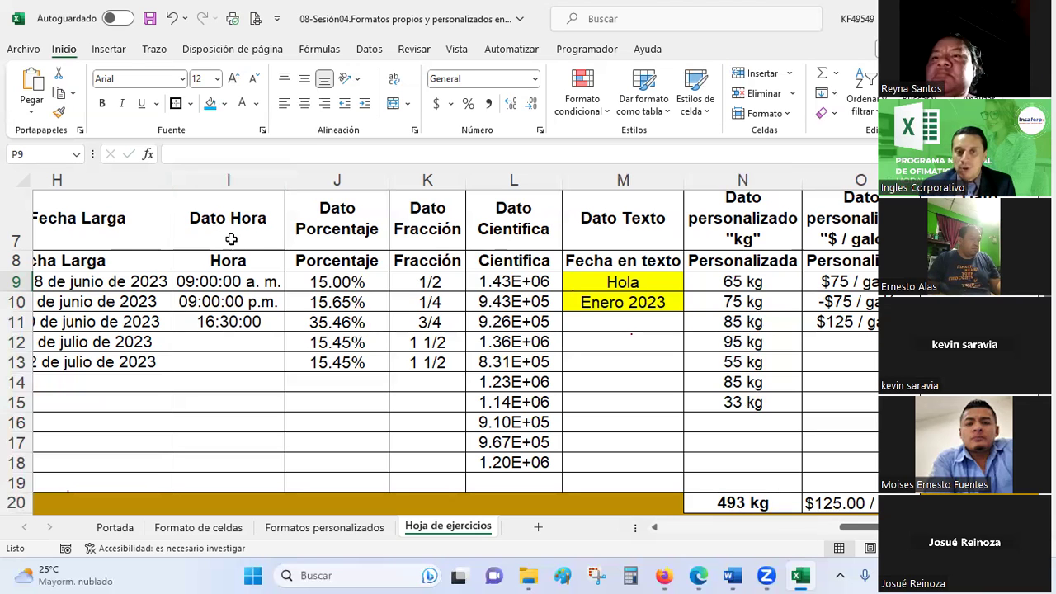
pyautogui.moveTo(338, 281); pyautogui.dragTo(858, 483)
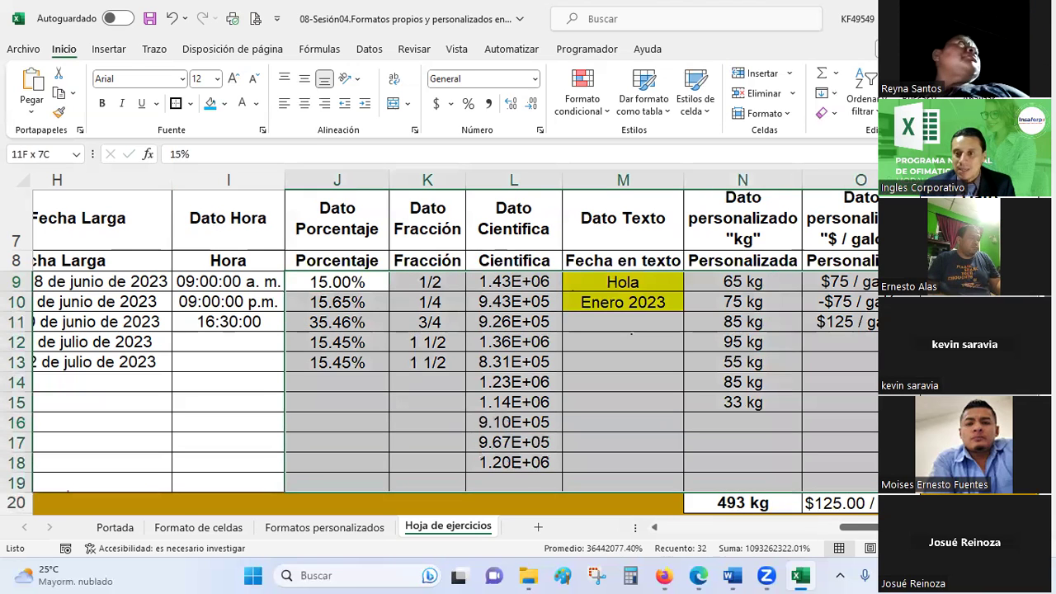
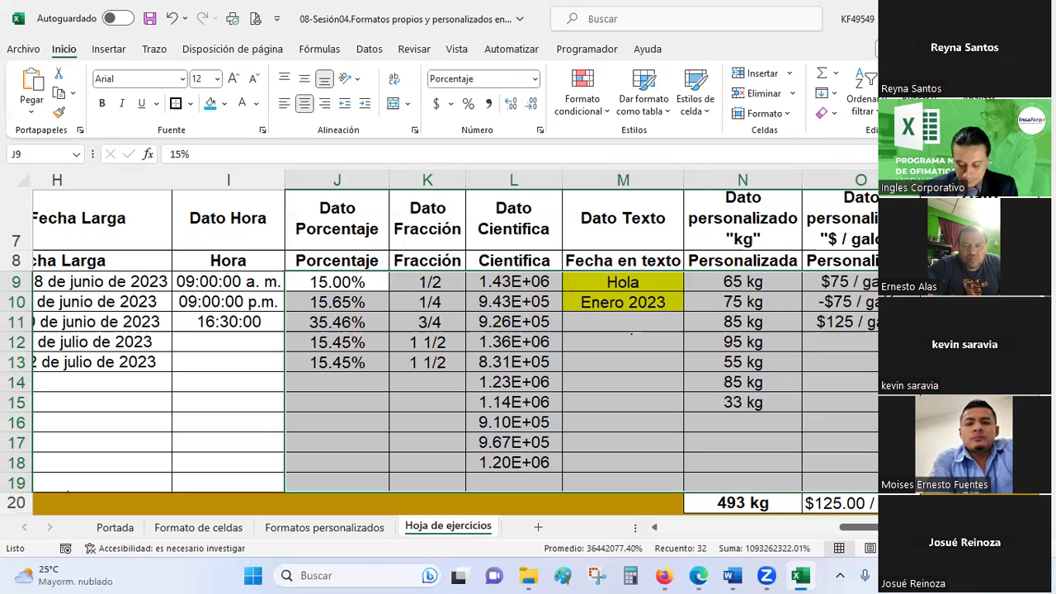
# - Select cell O13 in Excel, then load online.inglescorporativo.net in a new Firefox tab
pyautogui.click(840, 361)
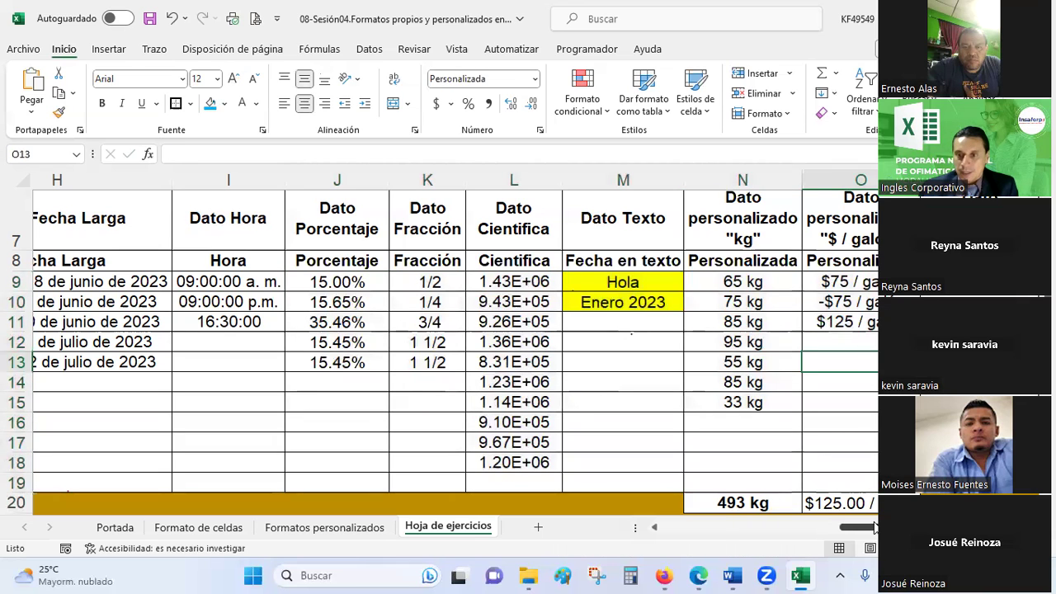
pyautogui.moveTo(858, 527)
pyautogui.mouseDown()
pyautogui.moveTo(848, 536)
pyautogui.moveTo(862, 528)
pyautogui.mouseUp()
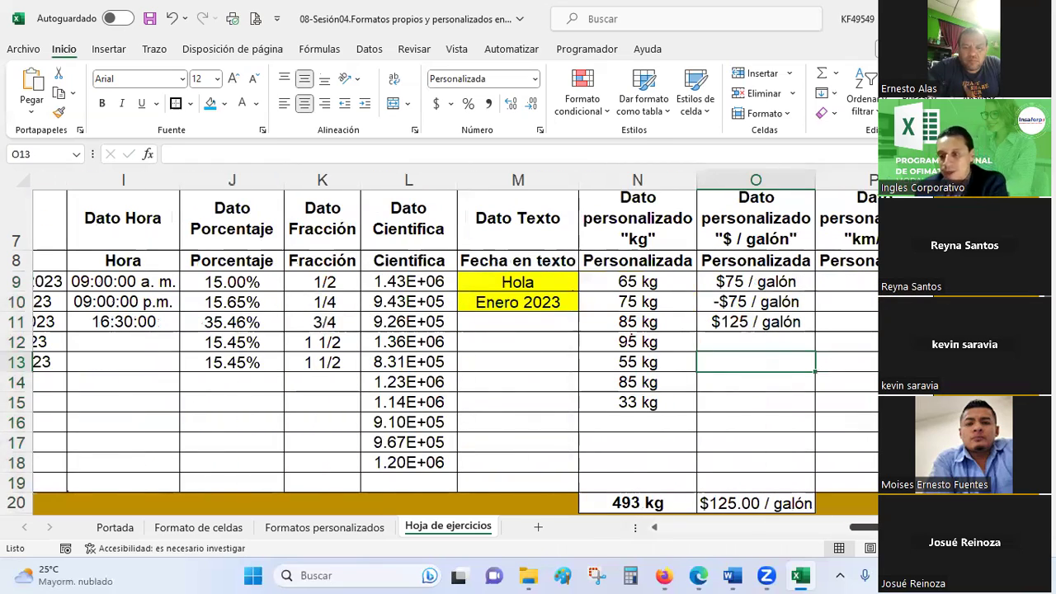
pyautogui.click(664, 576)
pyautogui.hotkey('ctrl', 't')
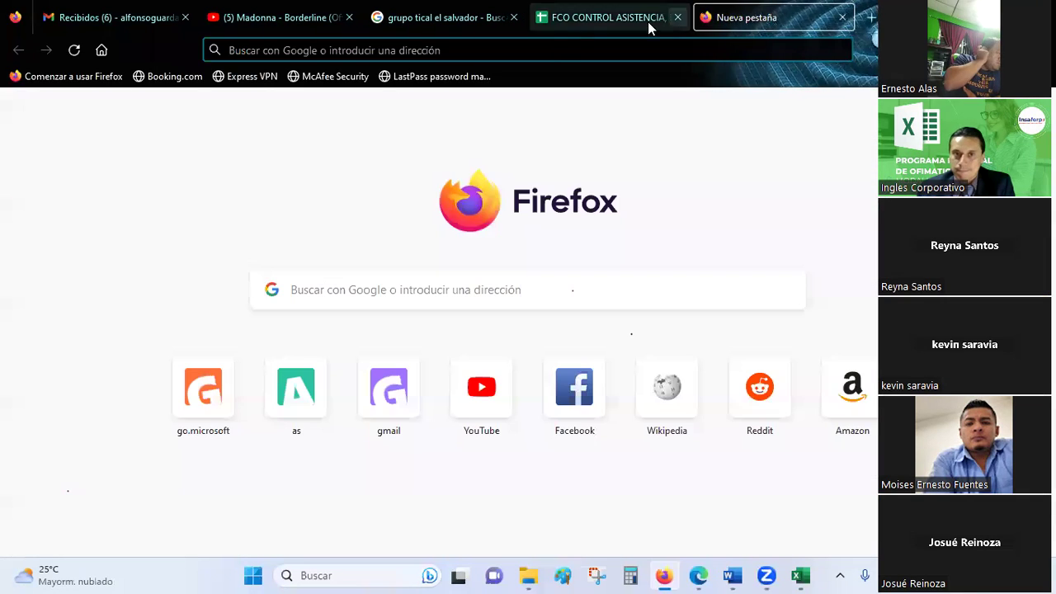
pyautogui.click(550, 50)
pyautogui.write('on')
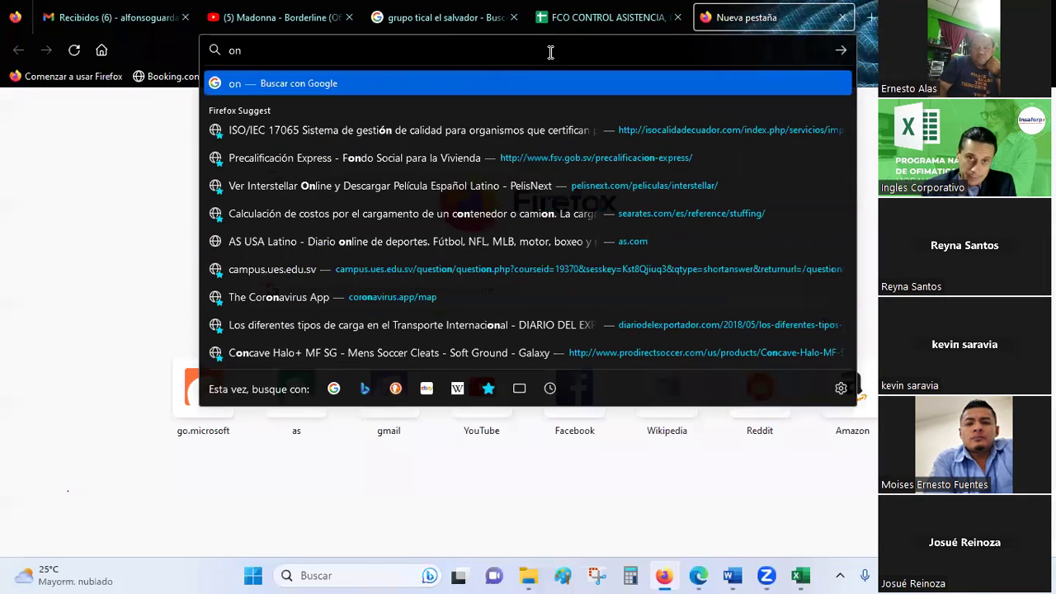
pyautogui.write('line.')
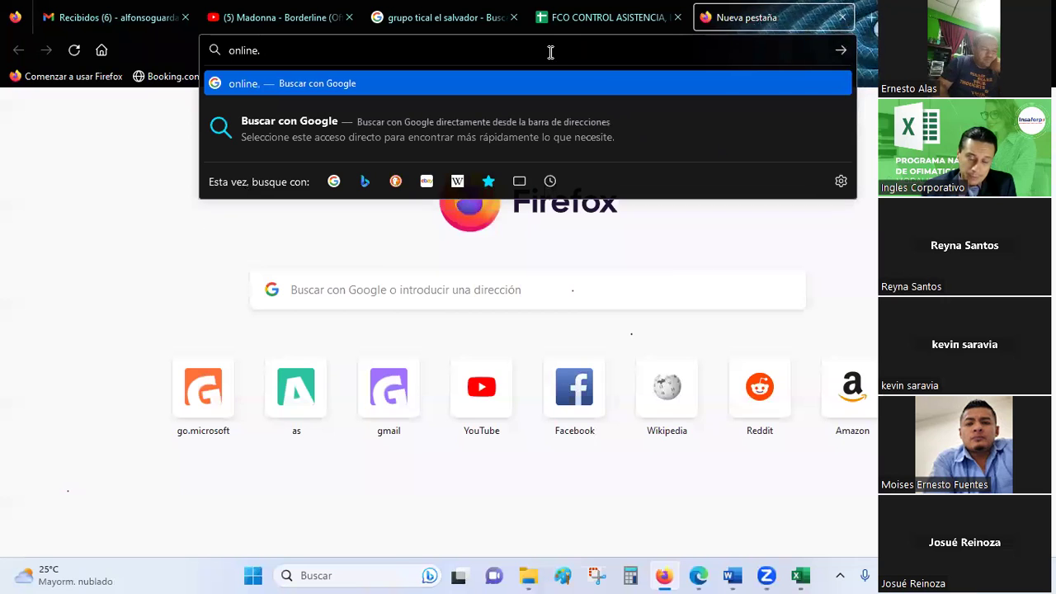
pyautogui.write('inglescorporativo.net')
pyautogui.press('Return')
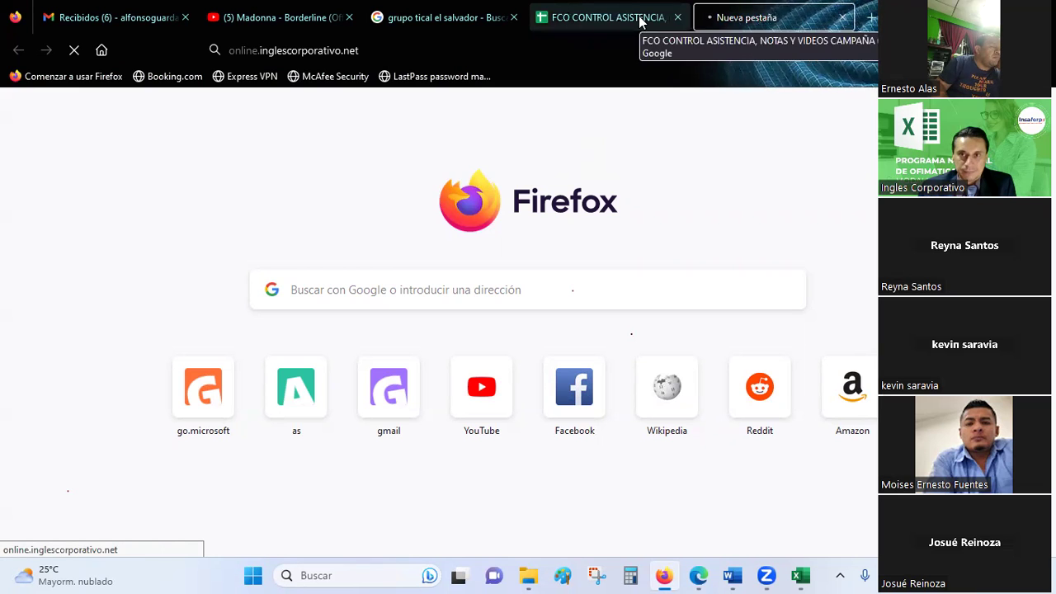
pyautogui.moveTo(804, 576)
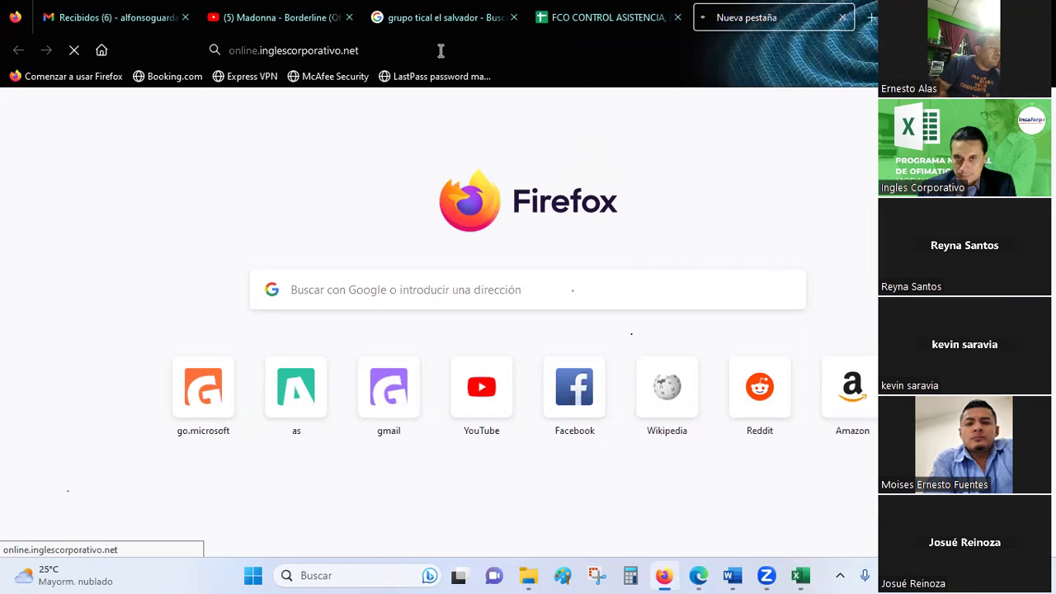
pyautogui.click(435, 48)
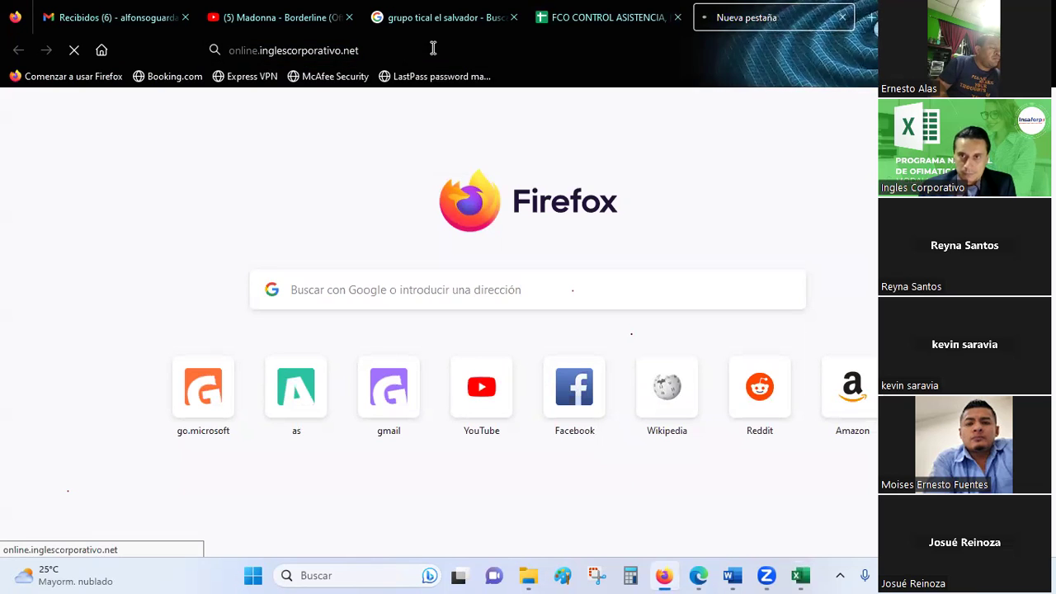
# - Select cell P13 in the km/hr column, scroll the sheet, and return to Firefox
pyautogui.click(800, 575)
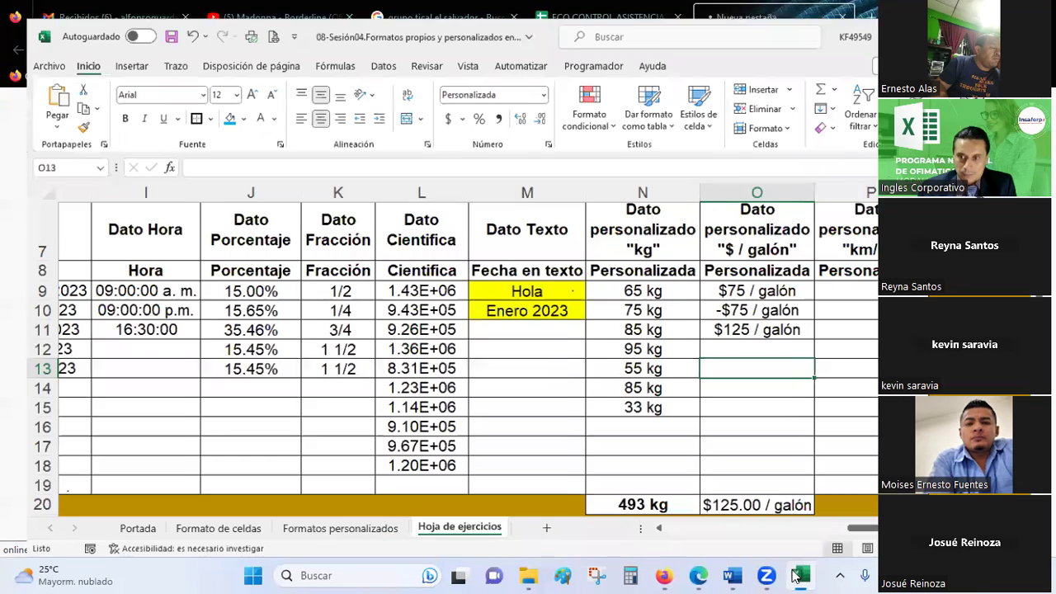
pyautogui.click(820, 363)
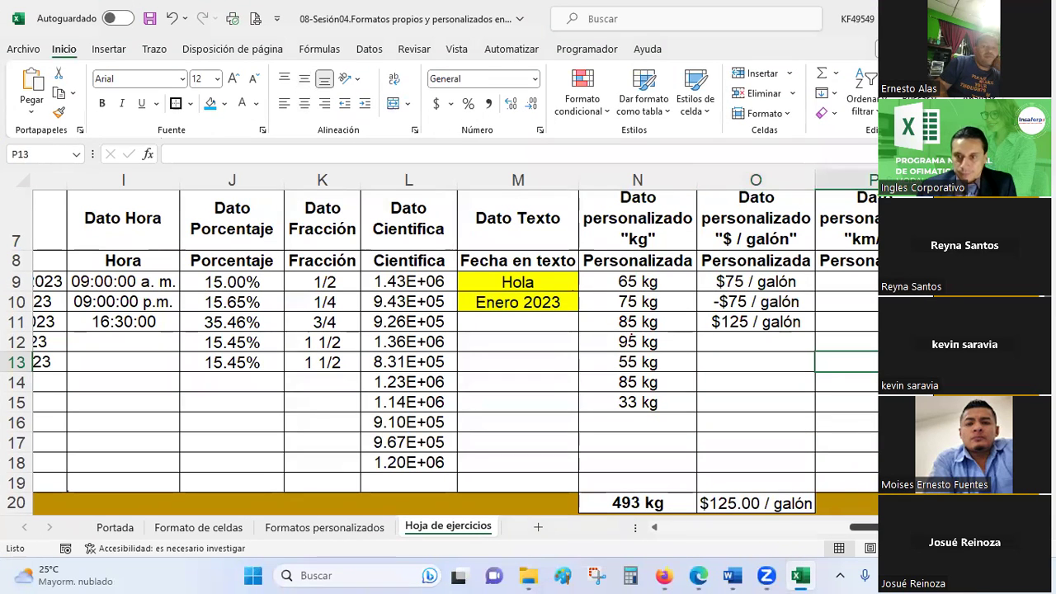
pyautogui.moveTo(863, 527)
pyautogui.mouseDown()
pyautogui.moveTo(702, 528)
pyautogui.moveTo(866, 528)
pyautogui.mouseUp()
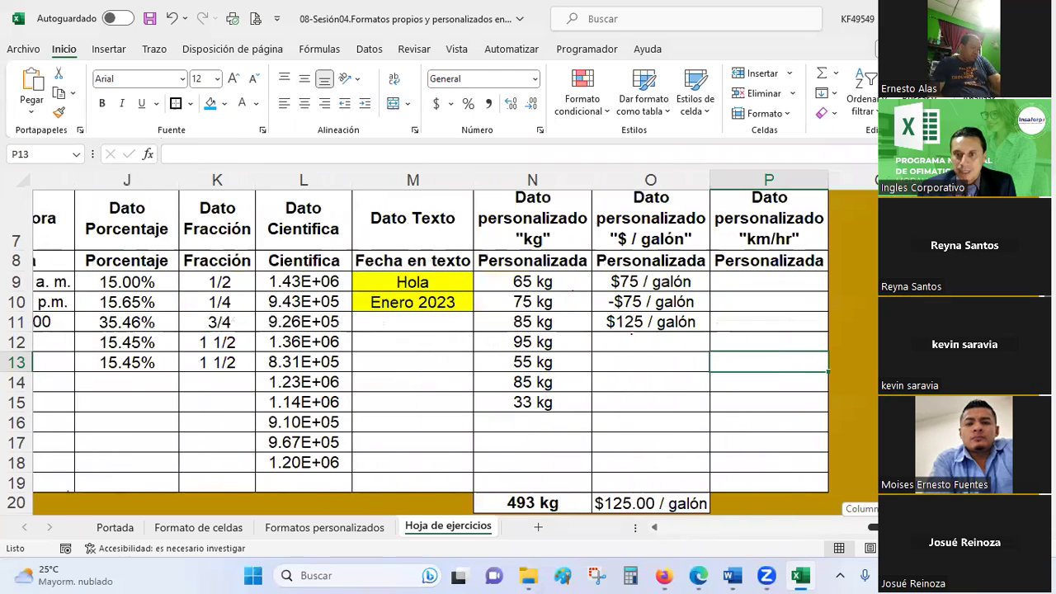
pyautogui.moveTo(665, 575)
pyautogui.click(668, 505)
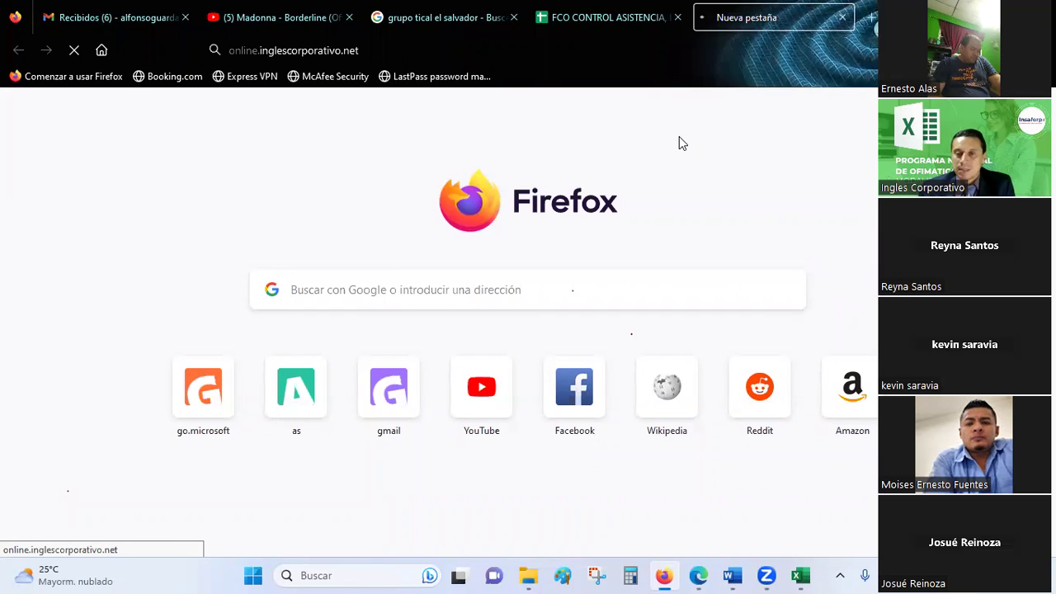
# - Reload the online.inglescorporativo.net course site in Firefox
pyautogui.click(599, 292)
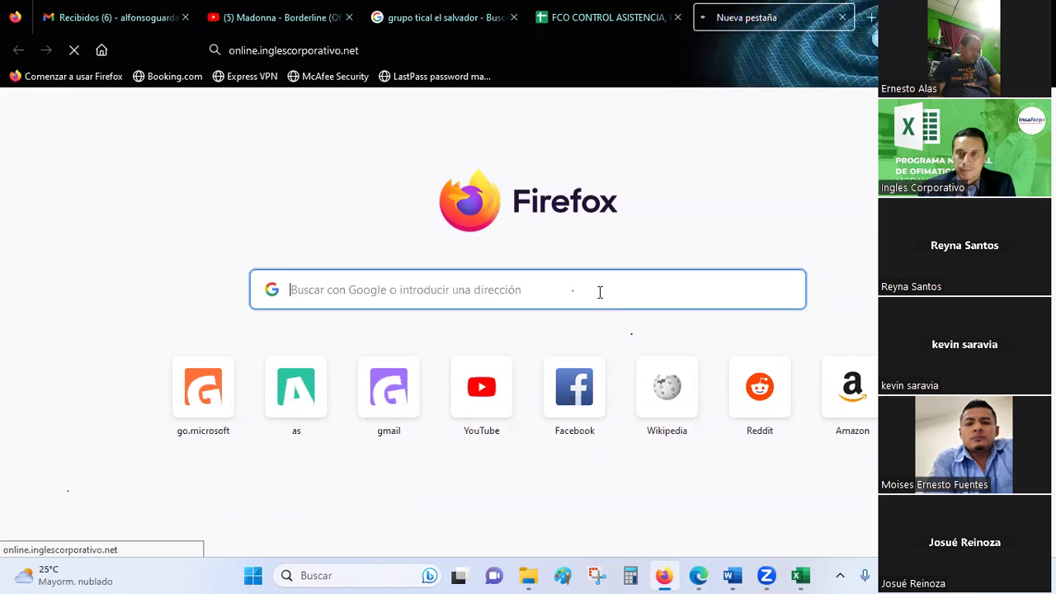
pyautogui.moveTo(800, 575)
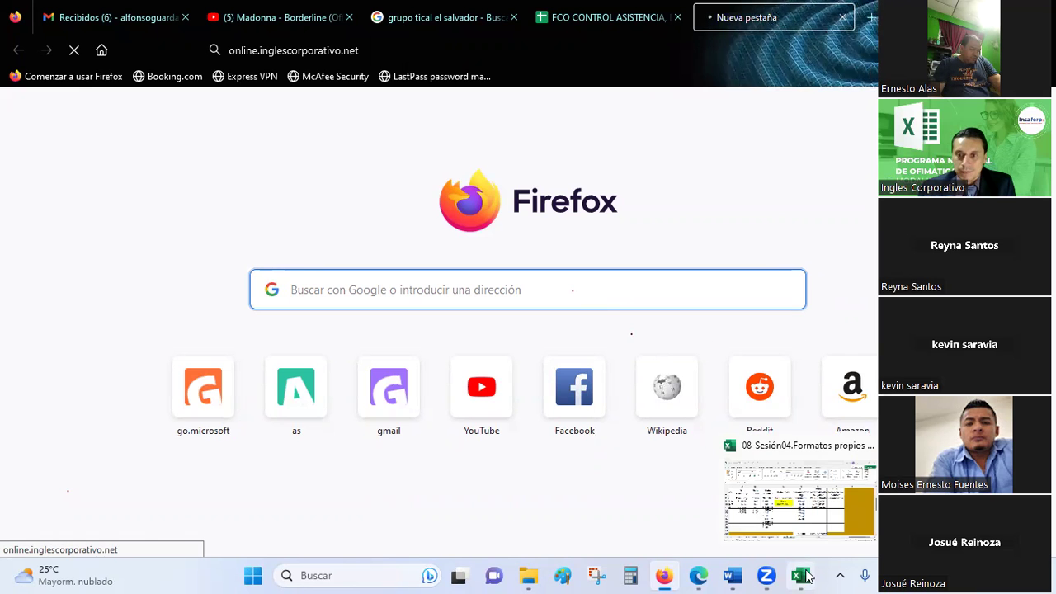
pyautogui.click(846, 528)
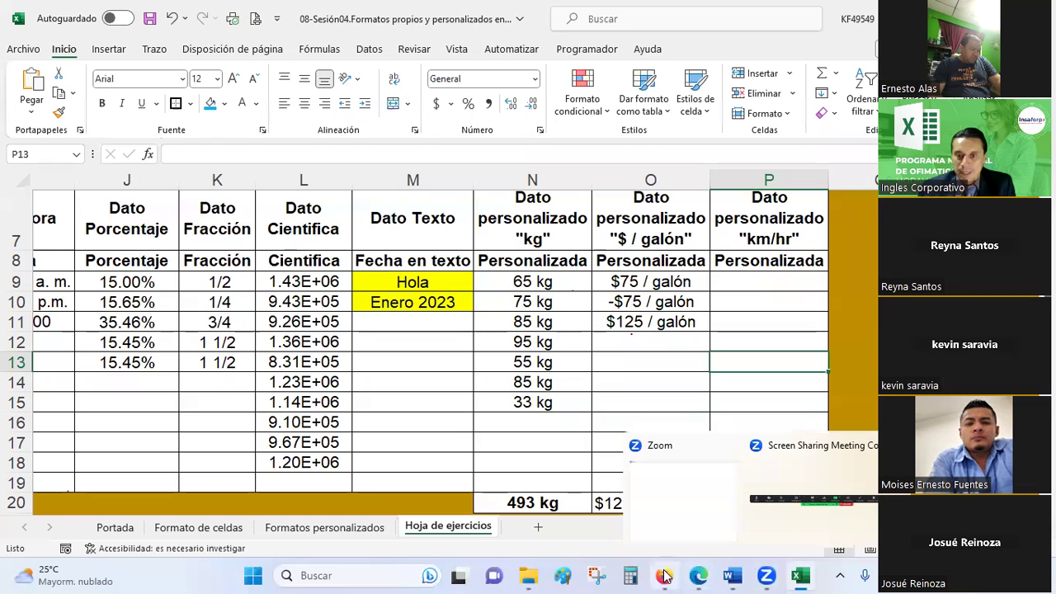
pyautogui.click(664, 575)
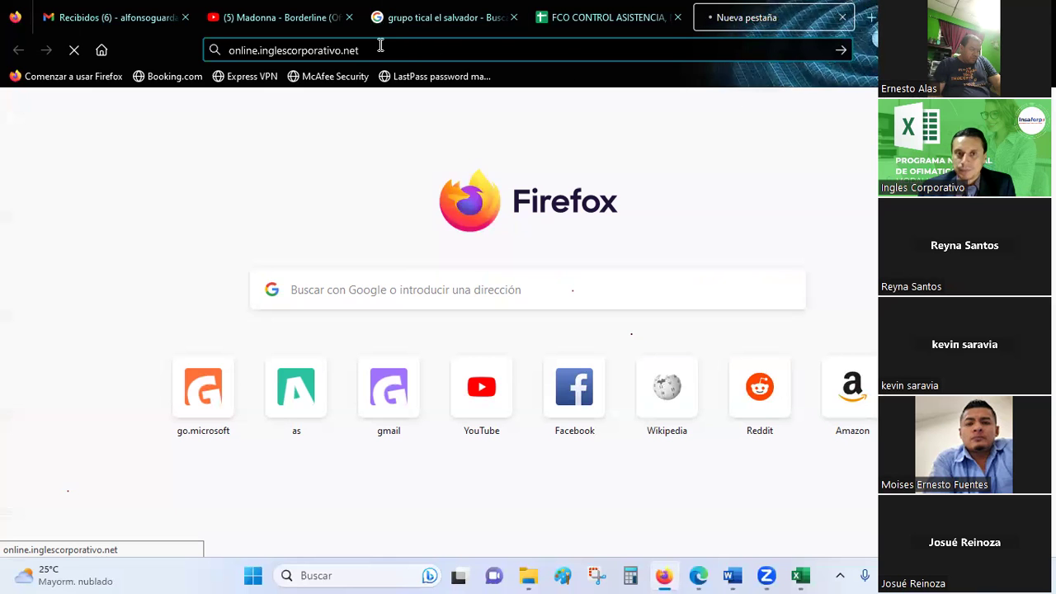
pyautogui.click(380, 45)
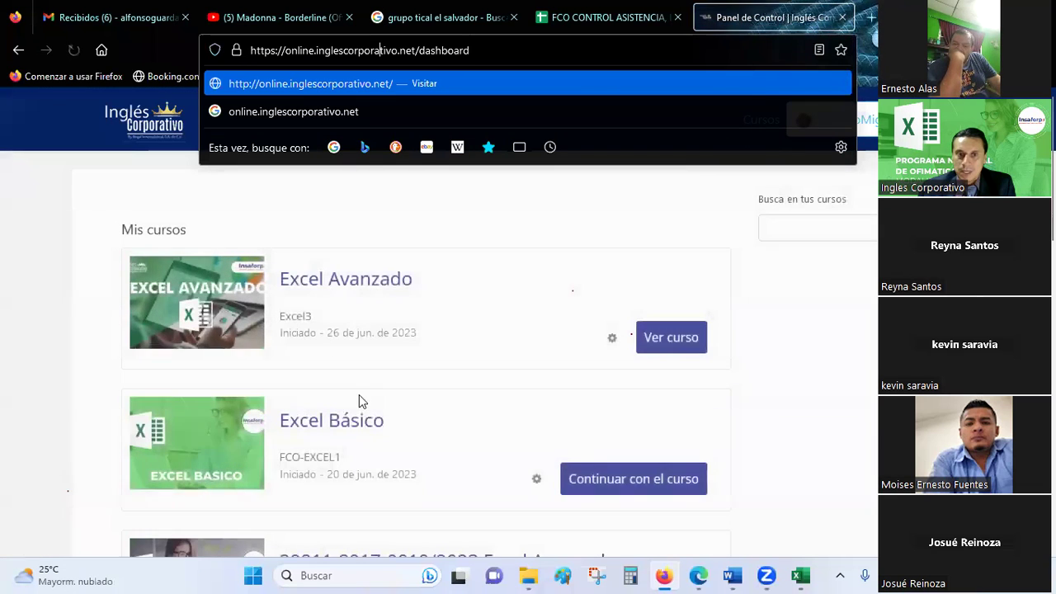
# - Open Excel Básico's Instructor dashboard at the Administrador de Estudiantes section
pyautogui.click(640, 487)
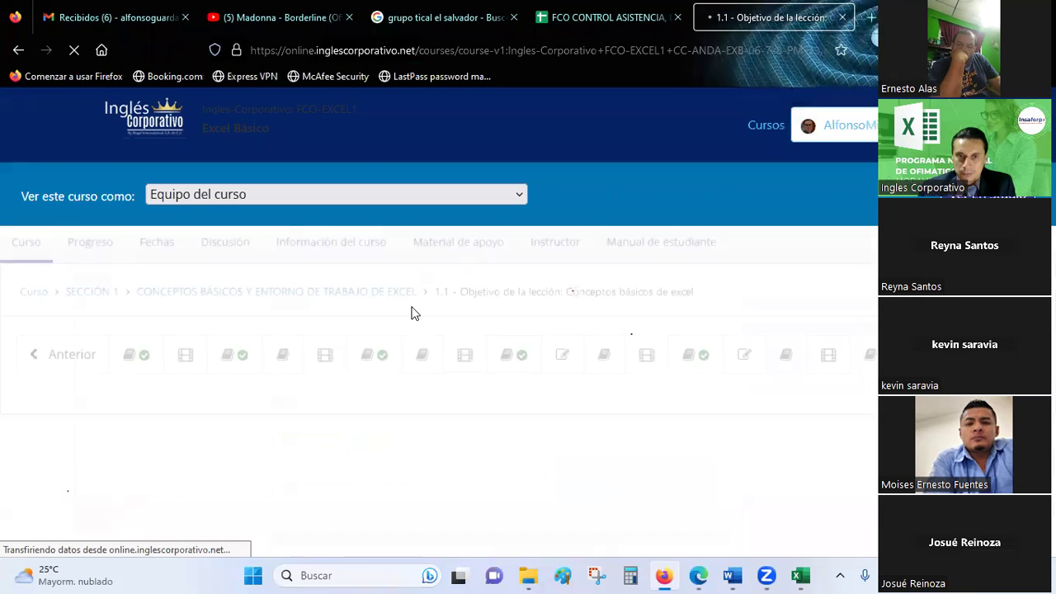
pyautogui.click(544, 247)
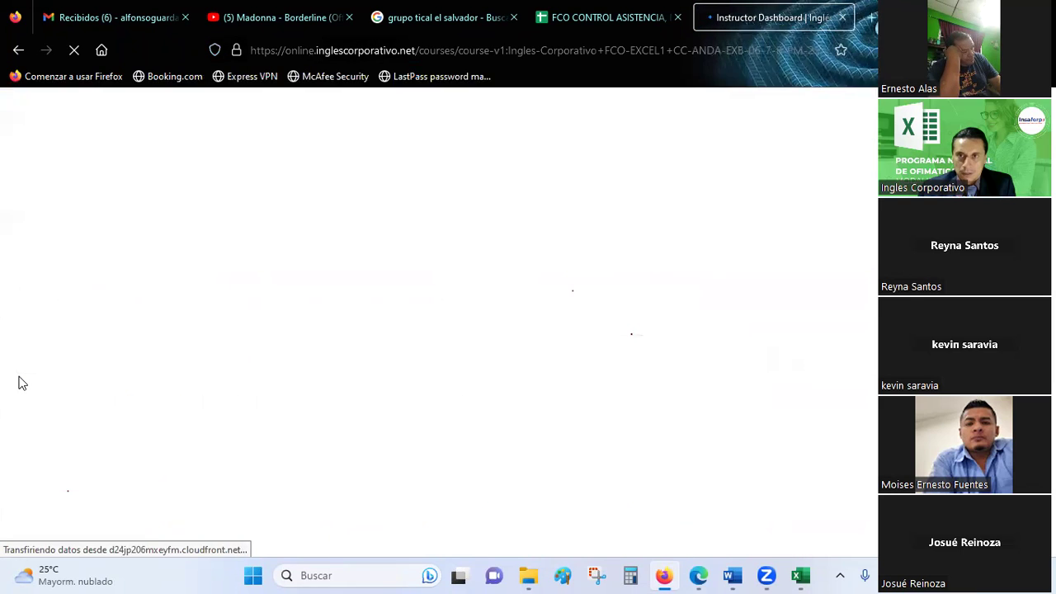
pyautogui.click(308, 310)
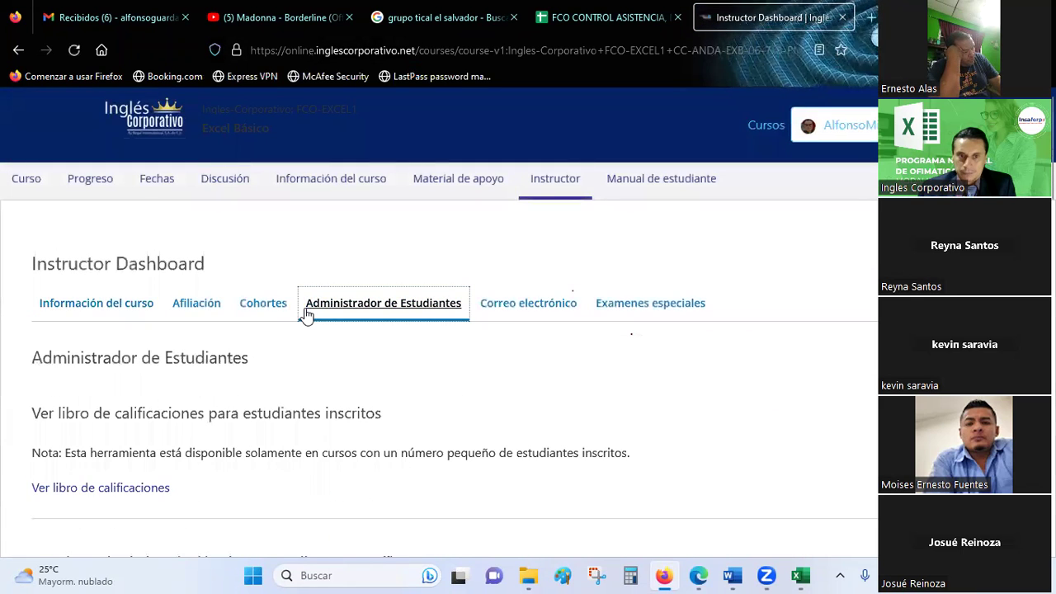
pyautogui.click(121, 485)
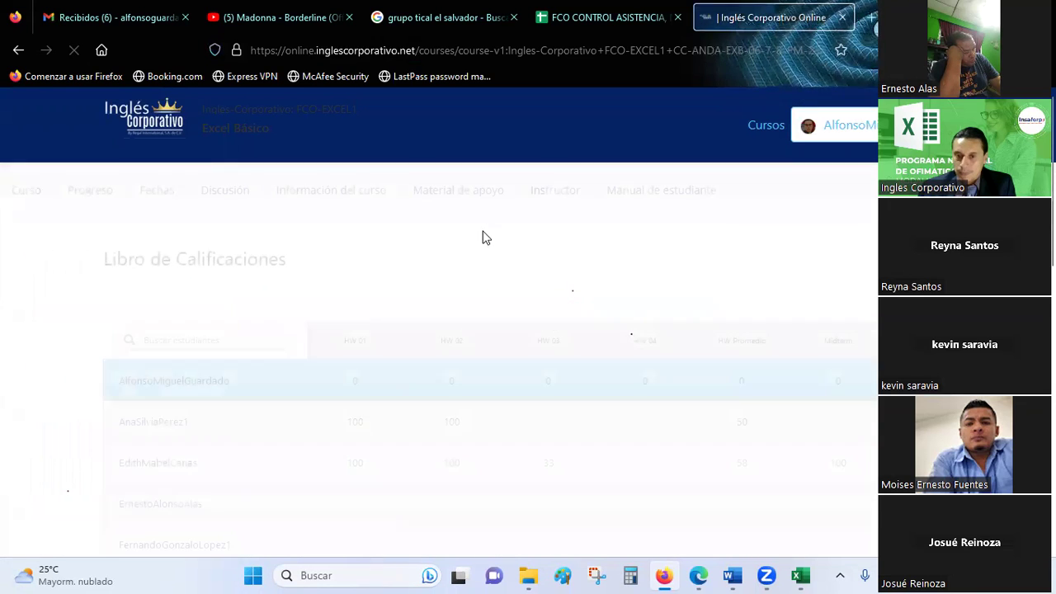
pyautogui.scroll(-2, 288, 342)
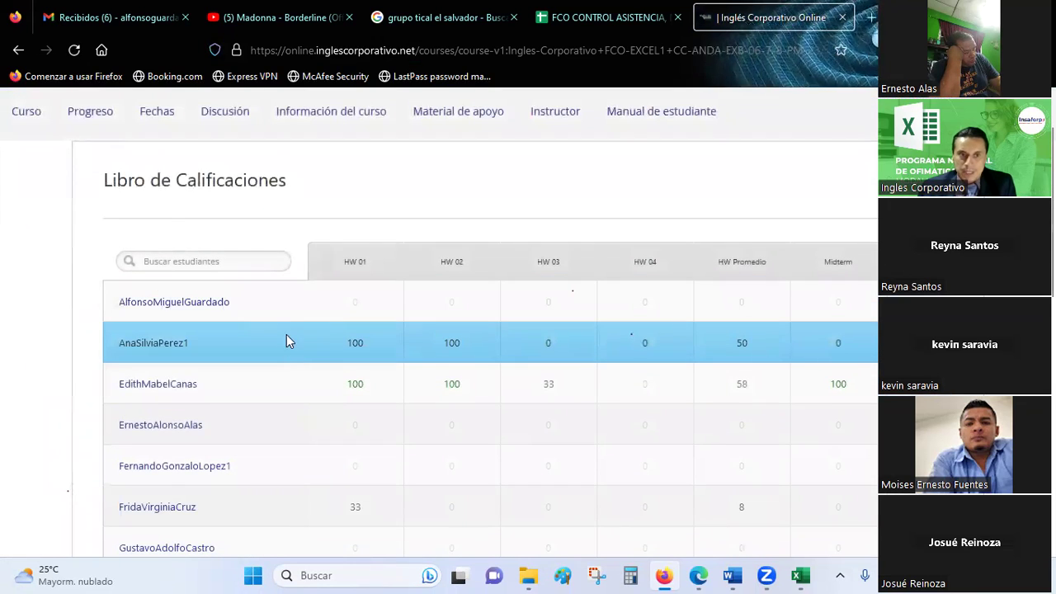
pyautogui.scroll(-2, 291, 301)
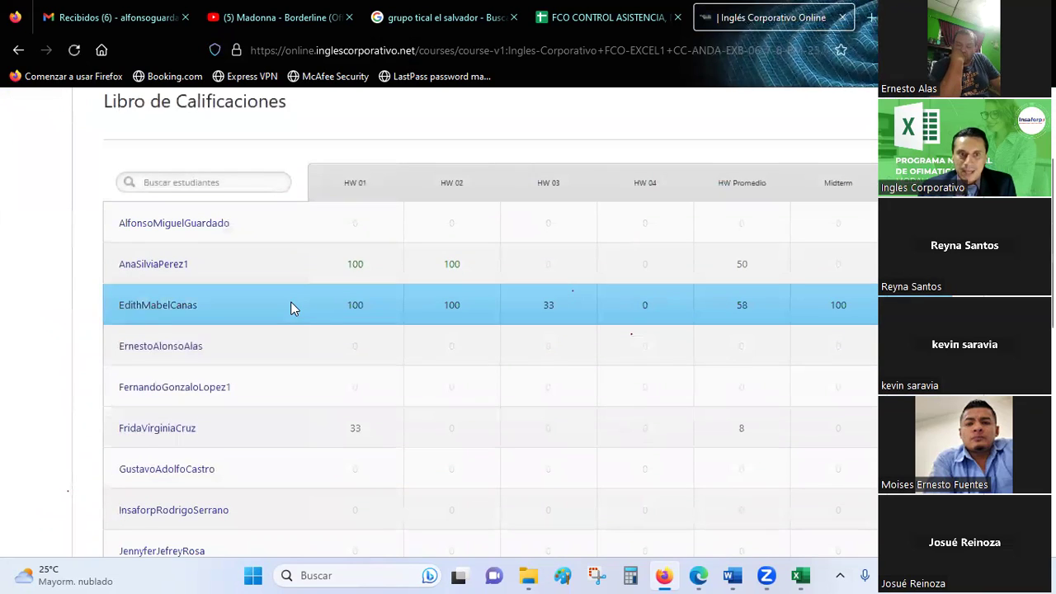
pyautogui.scroll(-2, 291, 307)
pyautogui.scroll(-2, 290, 307)
pyautogui.scroll(-4, 291, 307)
pyautogui.scroll(-5, 291, 301)
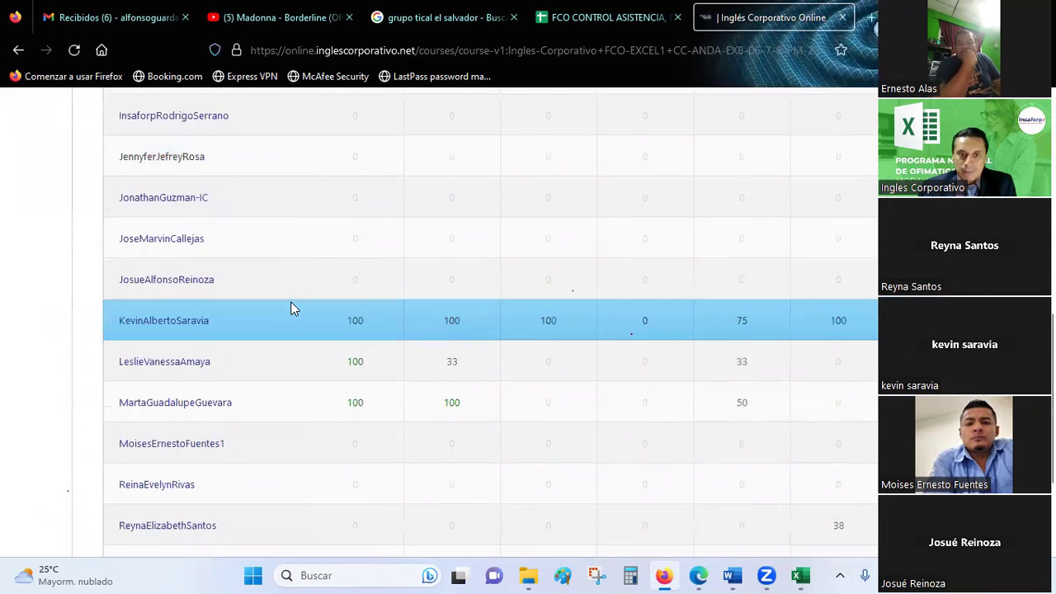
pyautogui.scroll(-2, 287, 307)
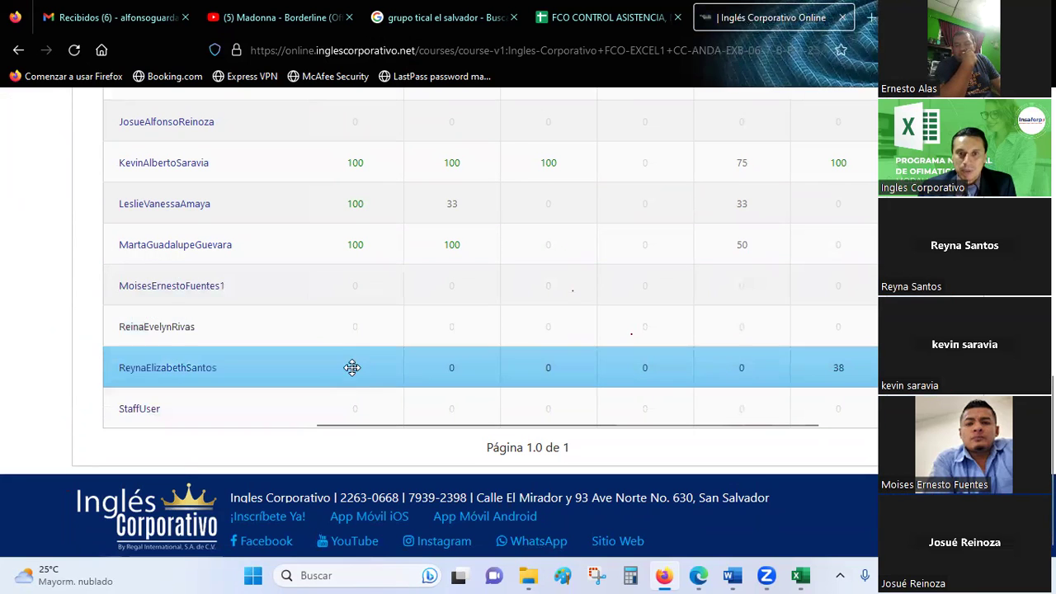
pyautogui.scroll(1, 369, 279)
pyautogui.scroll(4, 369, 278)
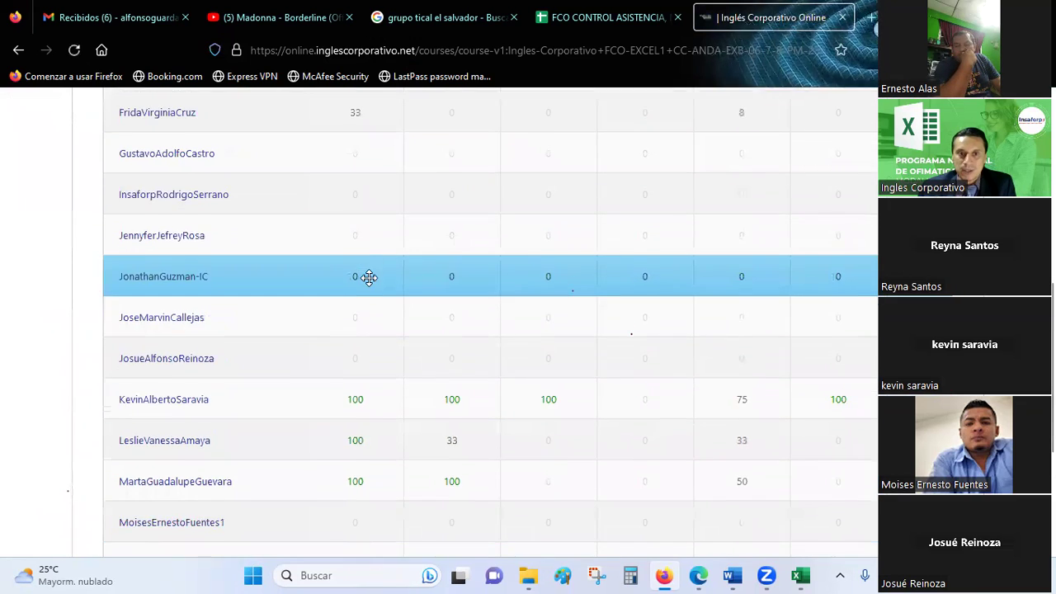
pyautogui.scroll(4, 368, 278)
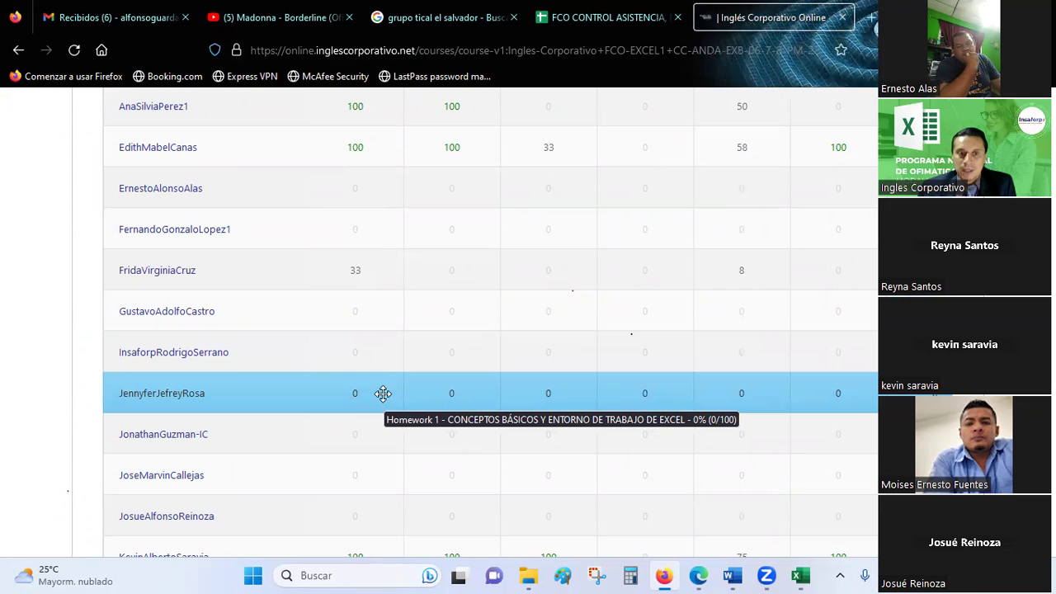
pyautogui.scroll(-2, 383, 394)
pyautogui.scroll(-2, 382, 393)
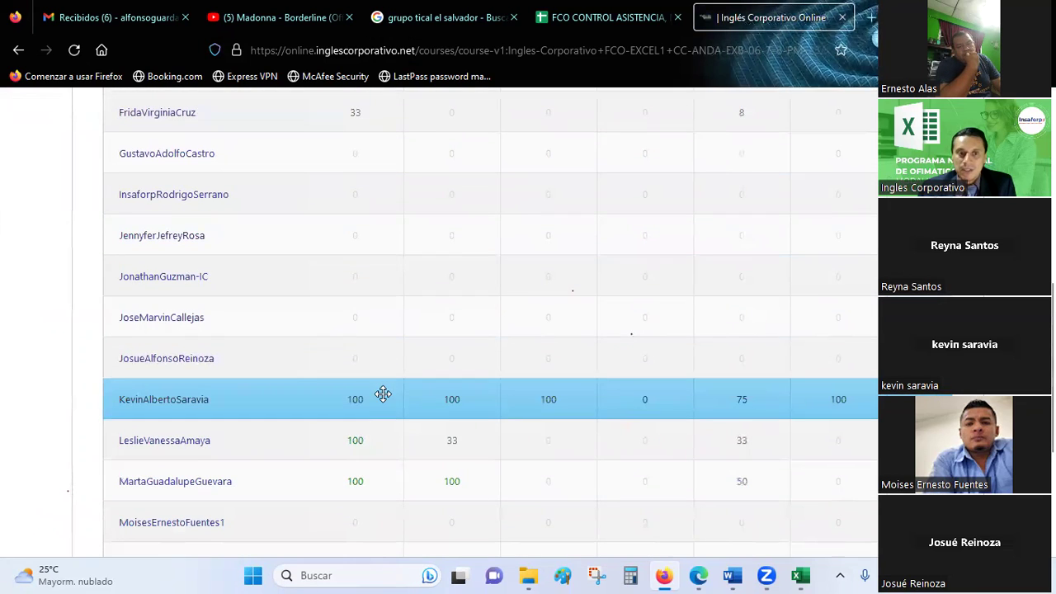
pyautogui.scroll(-2, 383, 394)
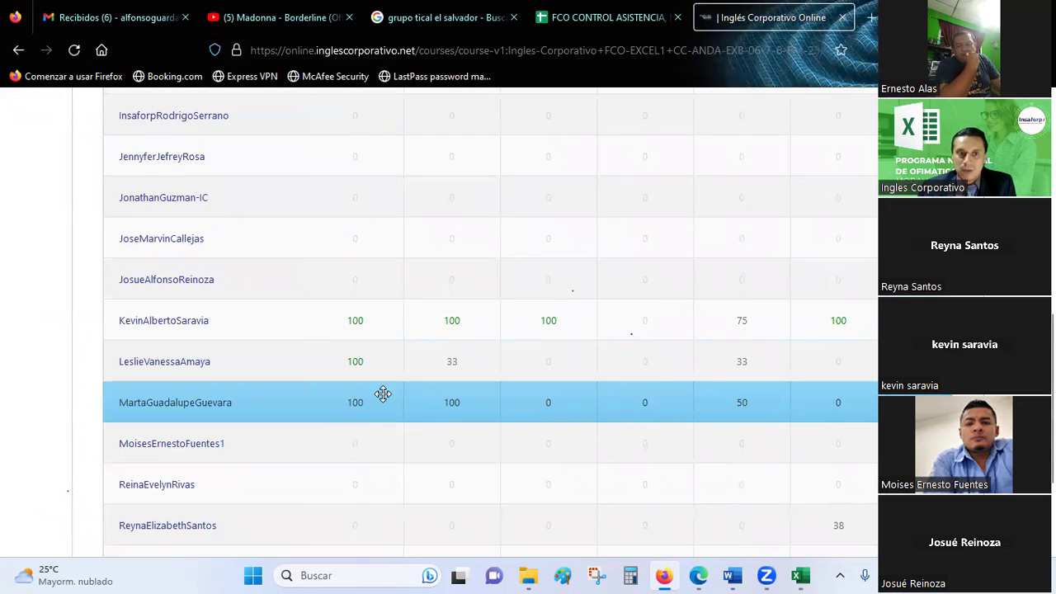
pyautogui.scroll(-2, 382, 393)
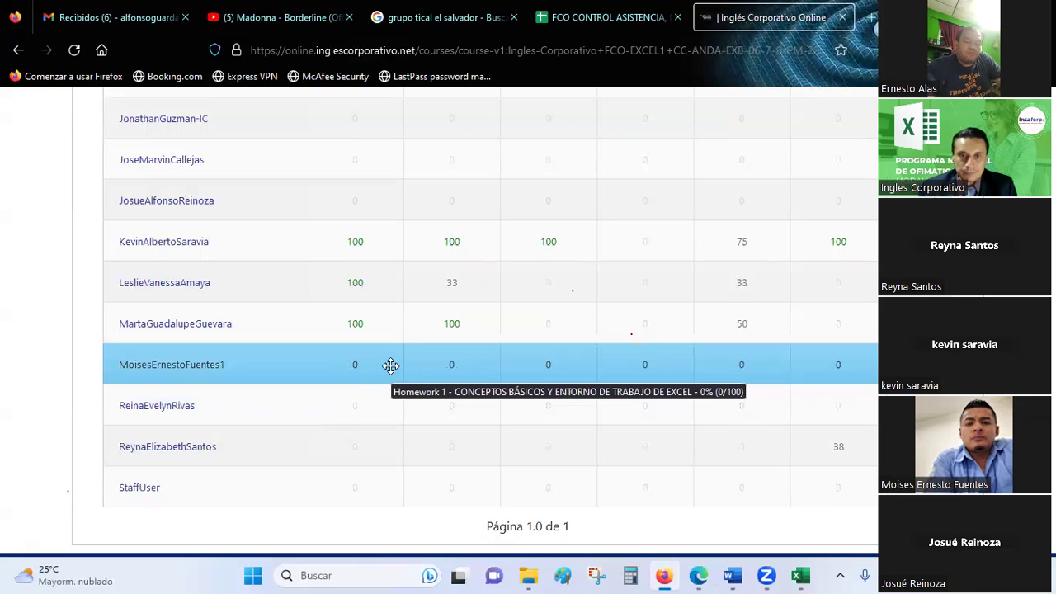
pyautogui.scroll(3, 390, 365)
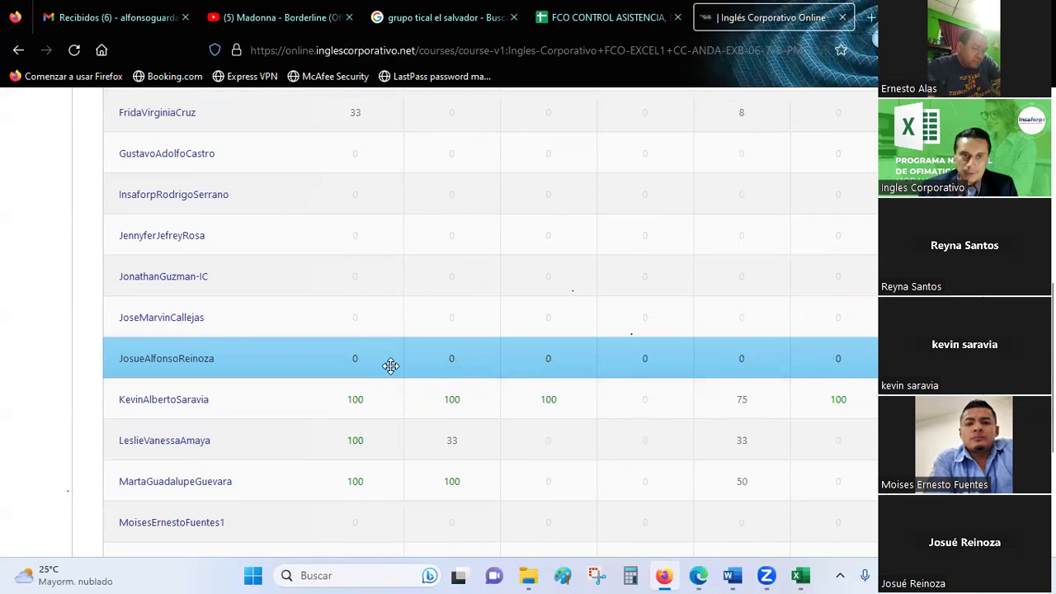
pyautogui.scroll(2, 390, 366)
pyautogui.moveTo(391, 366)
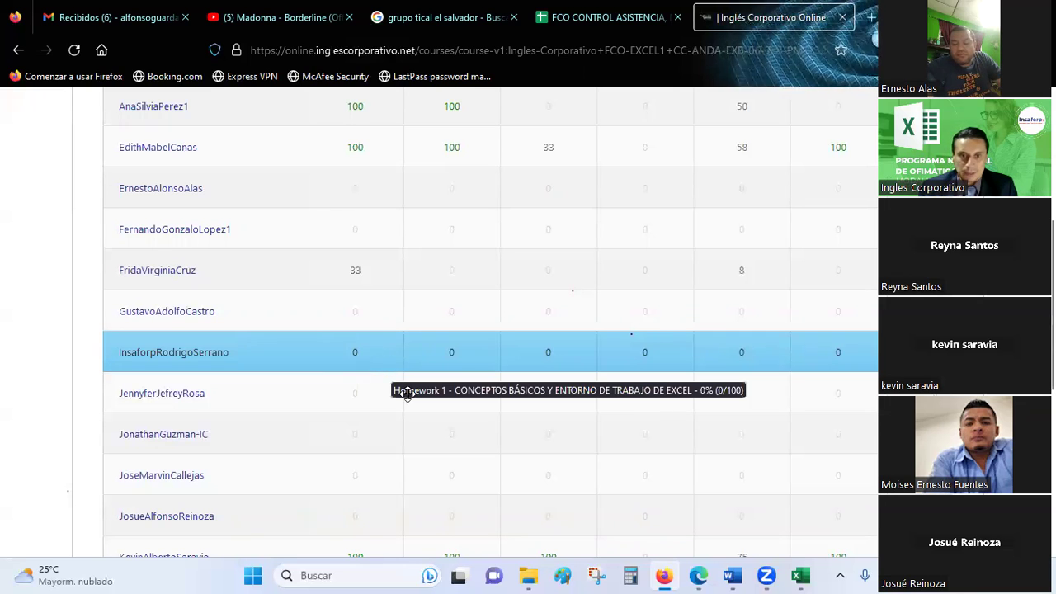
pyautogui.moveTo(582, 476)
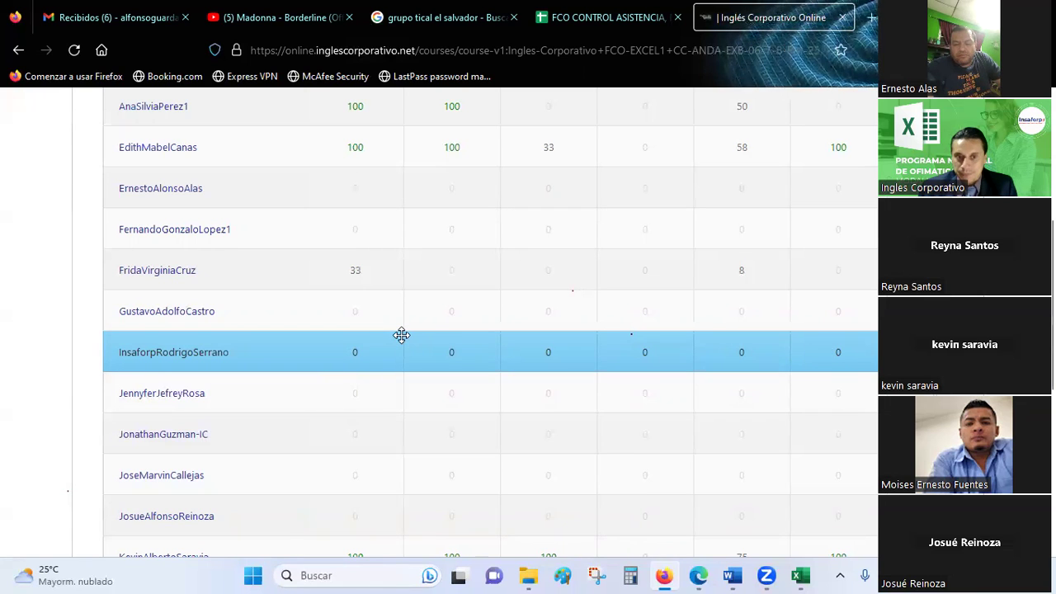
pyautogui.scroll(3, 402, 333)
pyautogui.scroll(1, 402, 334)
pyautogui.scroll(-5, 402, 333)
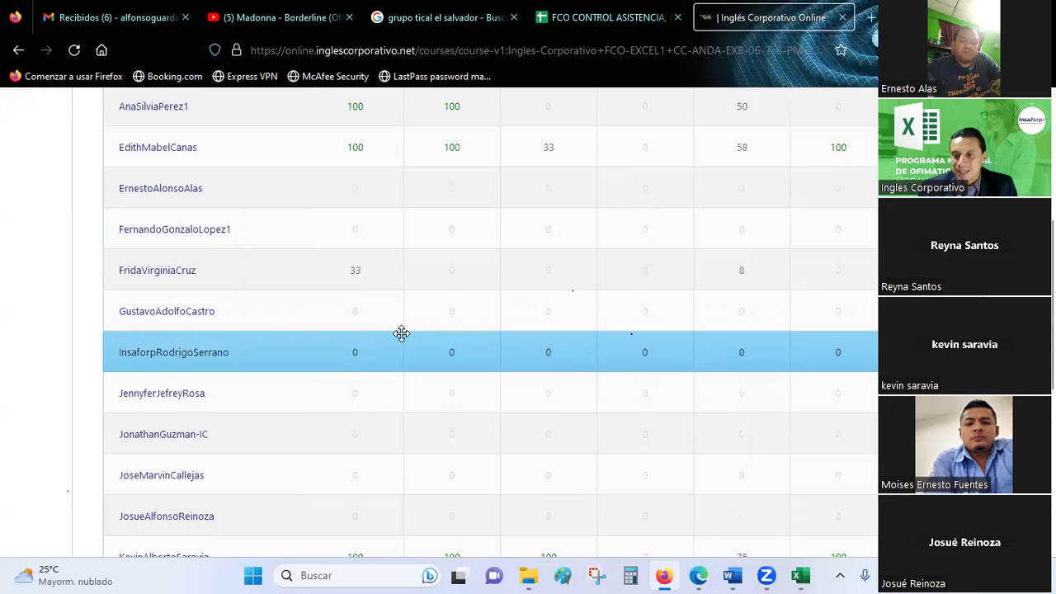
pyautogui.moveTo(319, 340)
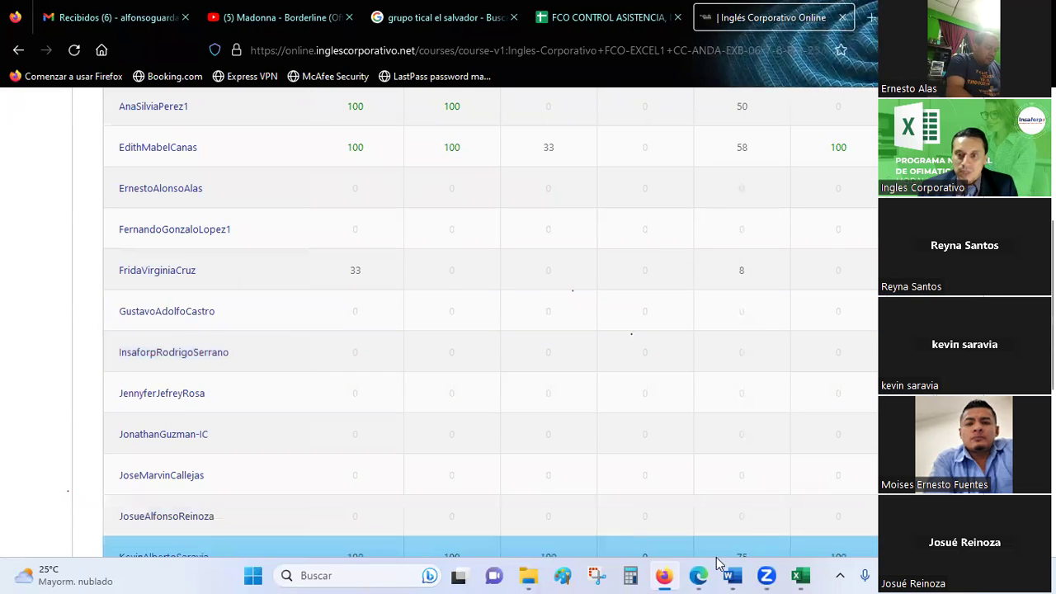
# - Back in Excel, browse Hoja de ejercicios and select column N with the kg values
pyautogui.click(798, 576)
pyautogui.click(757, 399)
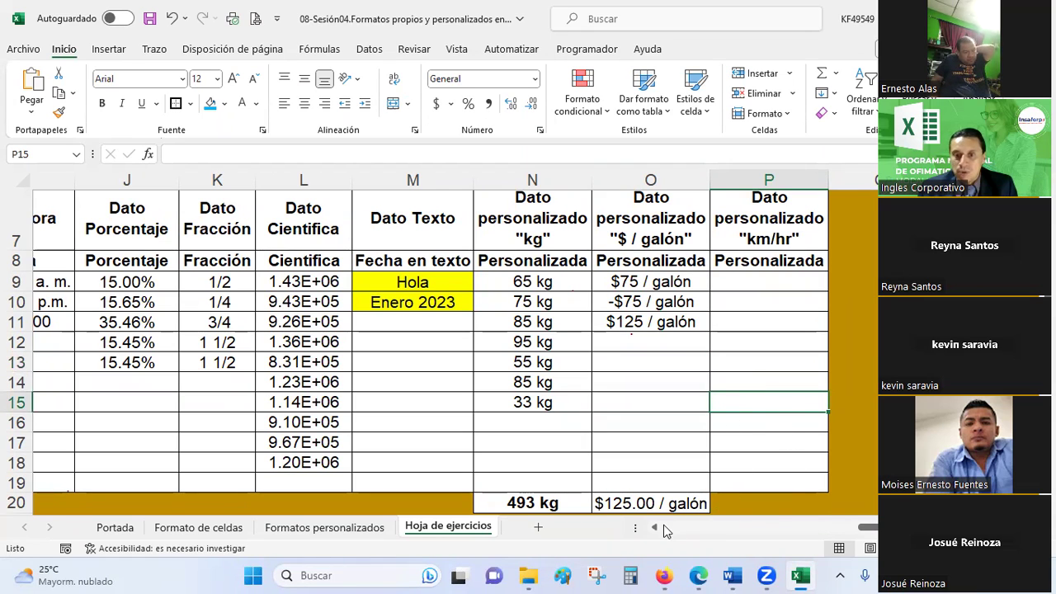
pyautogui.scroll(-2, 438, 346)
pyautogui.hscroll(2, 438, 347)
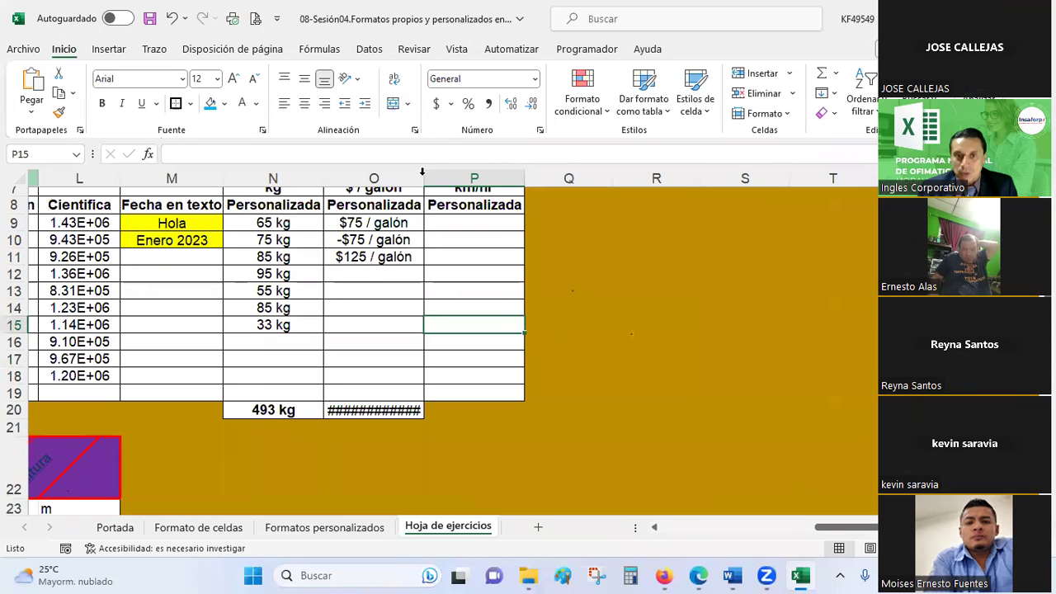
pyautogui.hotkey('ctrl', 'Home')
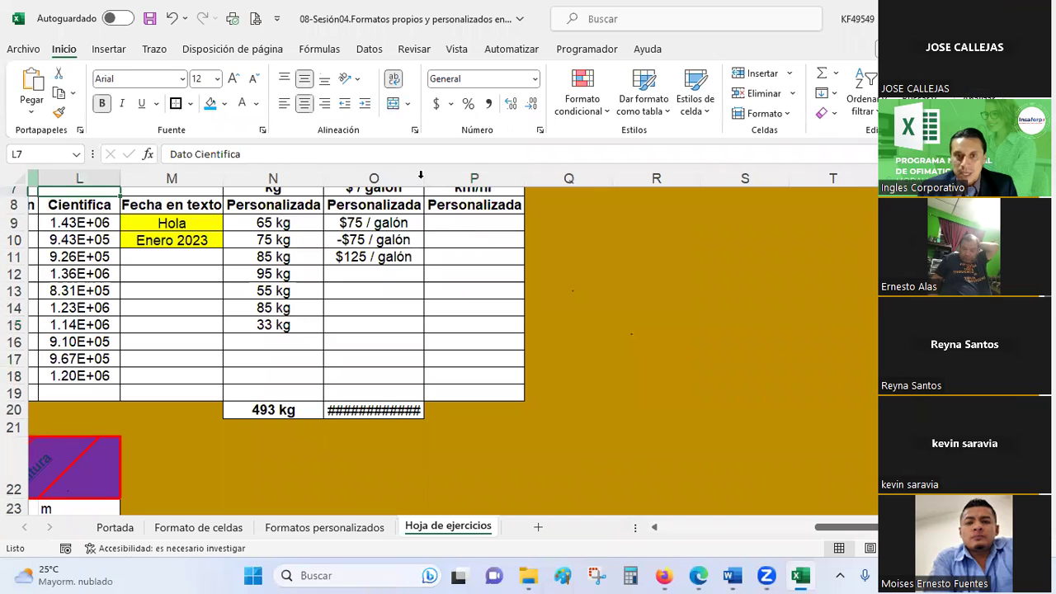
pyautogui.press('Down')
pyautogui.press('Down')
pyautogui.press('Right')
pyautogui.scroll(2, 454, 288)
pyautogui.hscroll(-2, 454, 288)
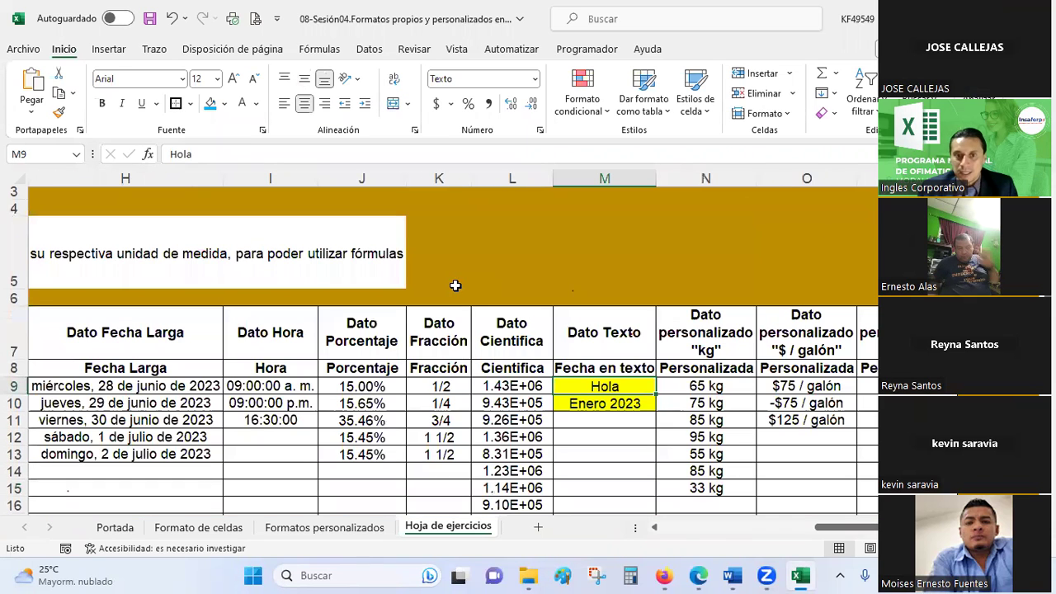
pyautogui.scroll(-1, 727, 306)
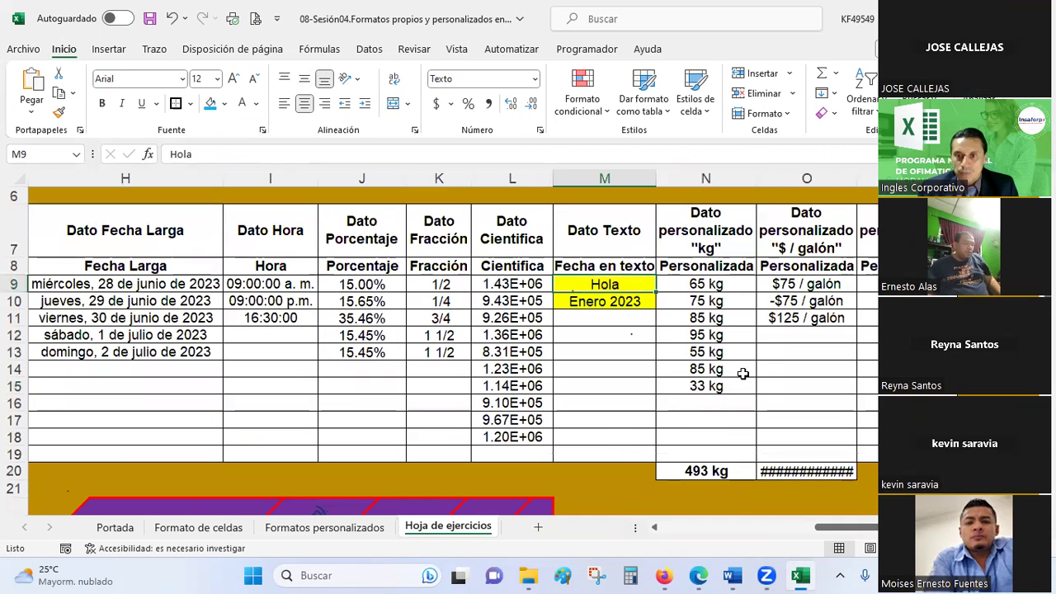
pyautogui.keyDown('ctrl'); pyautogui.scroll(-1, 631, 334); pyautogui.keyUp('ctrl')
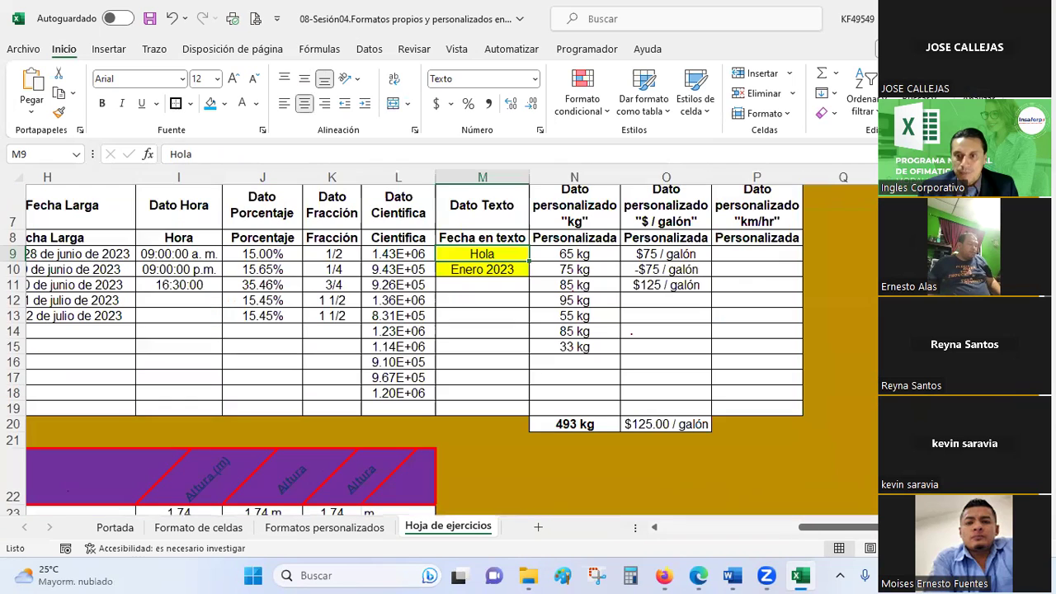
pyautogui.click(714, 175)
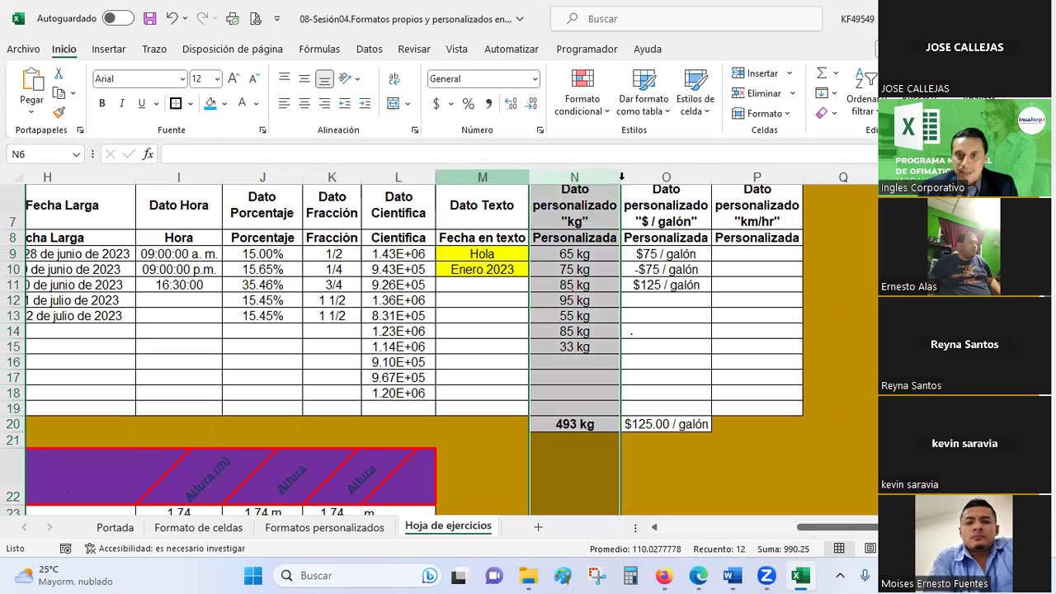
pyautogui.press('Left')
pyautogui.press('Left')
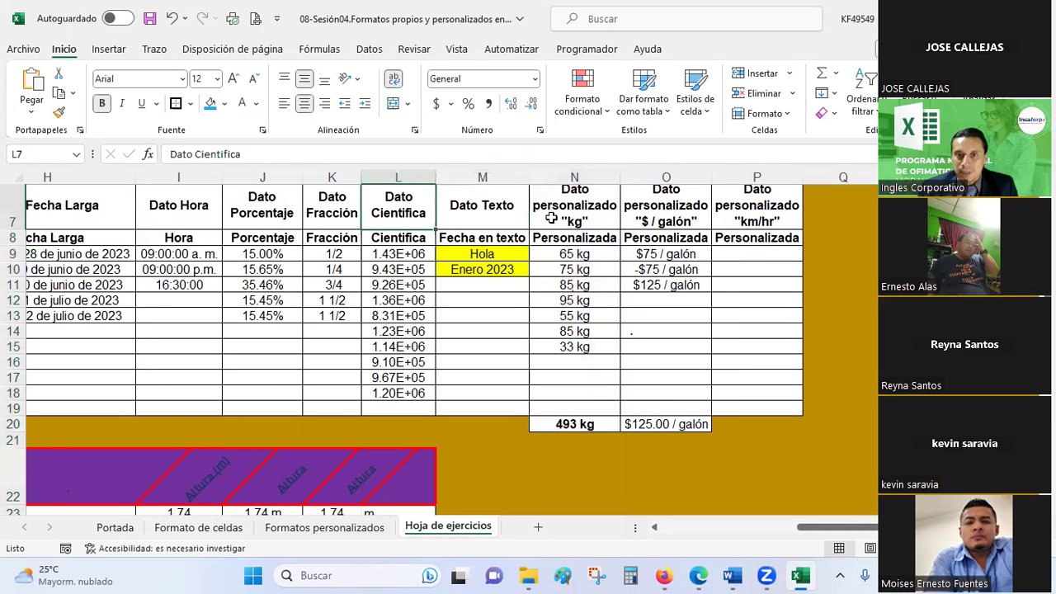
pyautogui.hscroll(-2, 499, 253)
pyautogui.scroll(2, 499, 253)
pyautogui.scroll(1, 641, 223)
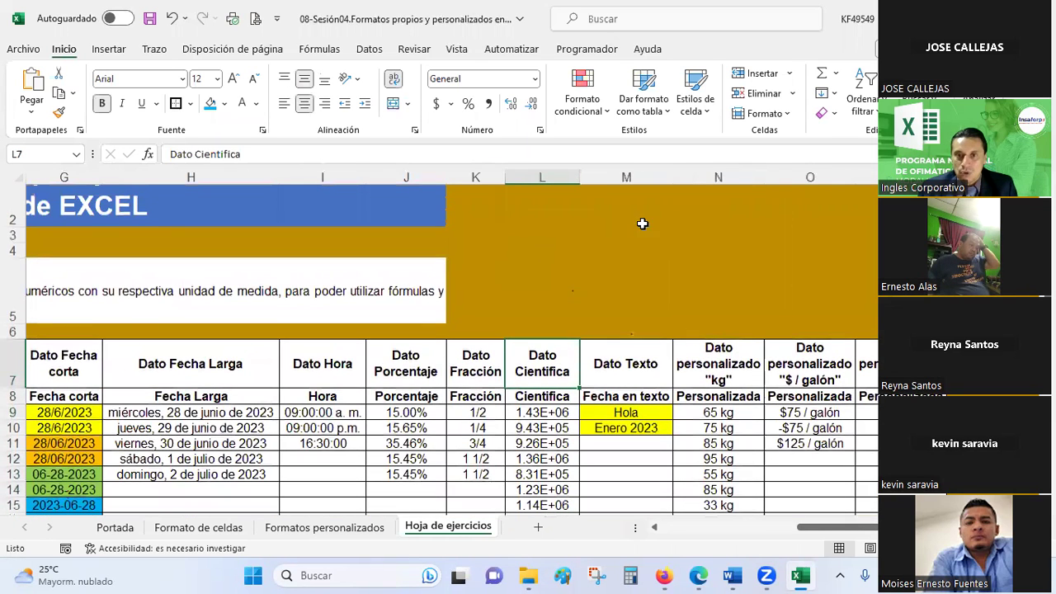
# - Widen columns M, O and L (L to 10.78) so the $125.00 / galón total fits
pyautogui.moveTo(668, 178); pyautogui.dragTo(682, 178)
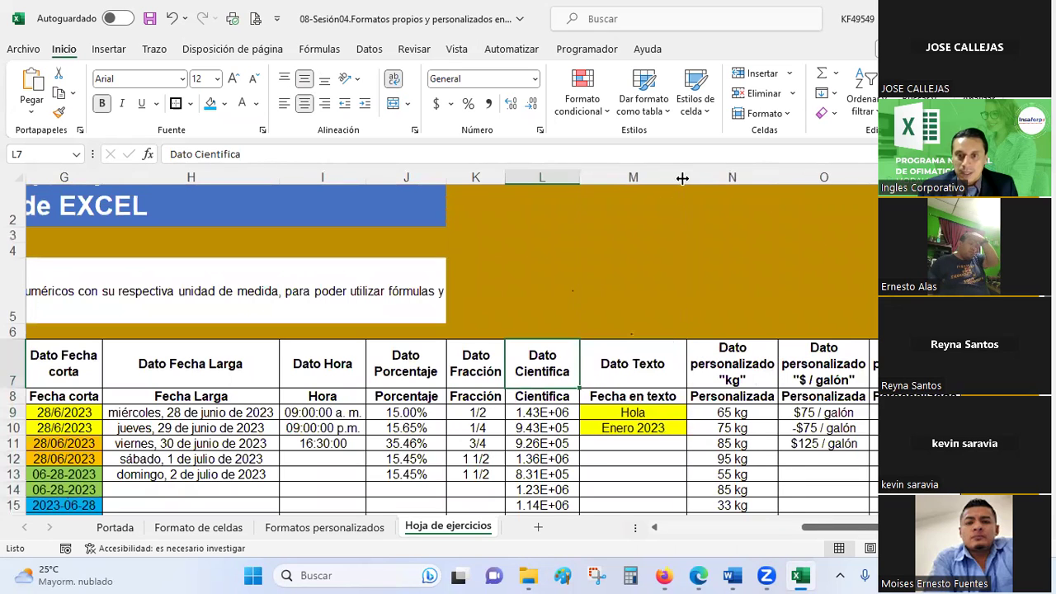
pyautogui.scroll(-1, 629, 250)
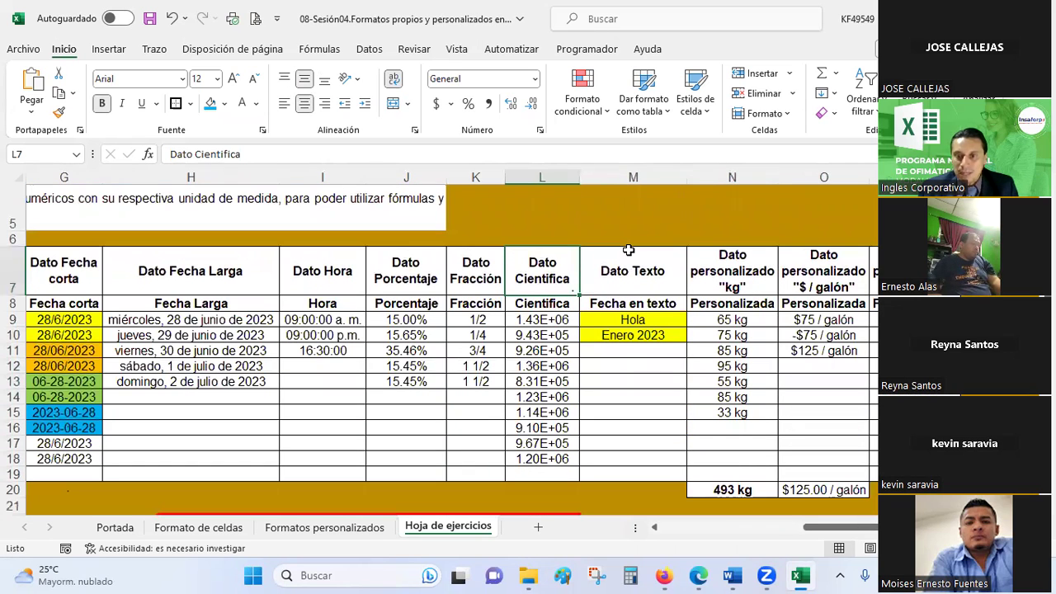
pyautogui.moveTo(869, 177); pyautogui.dragTo(874, 176)
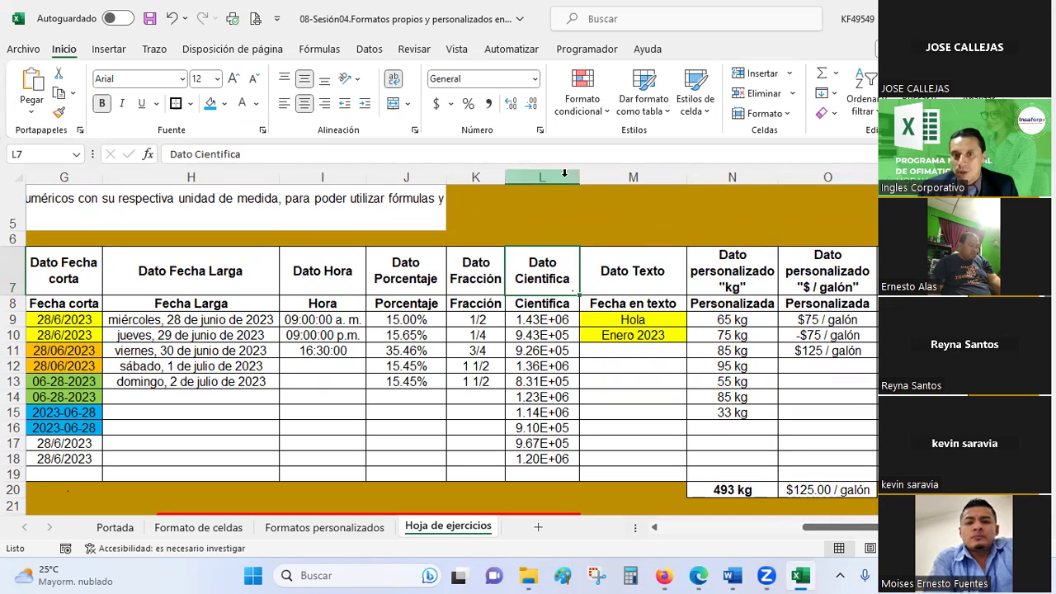
pyautogui.moveTo(579, 177); pyautogui.dragTo(585, 176)
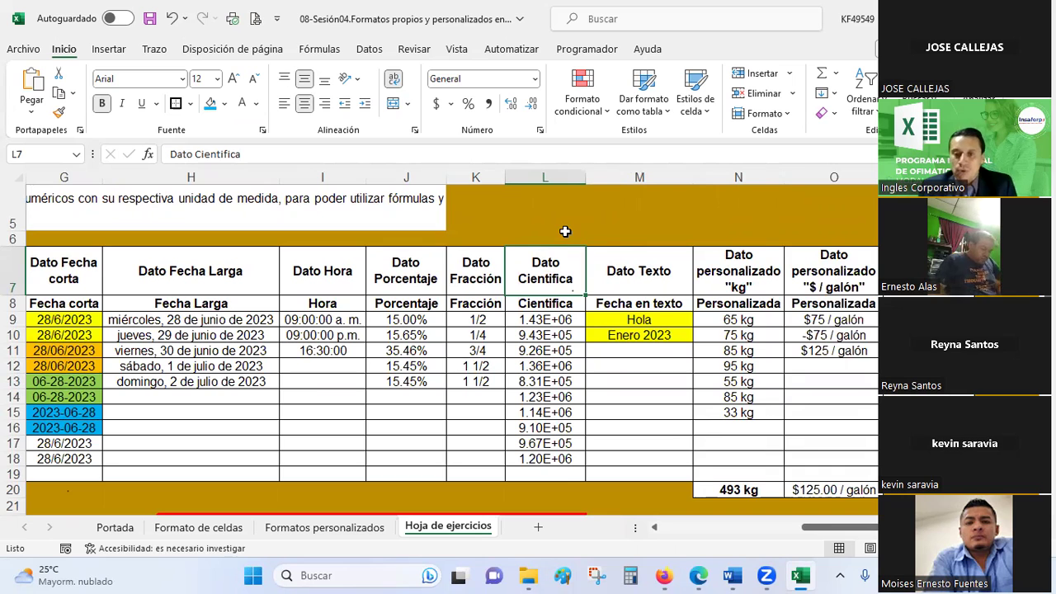
pyautogui.hotkey('alt', 'Tab')
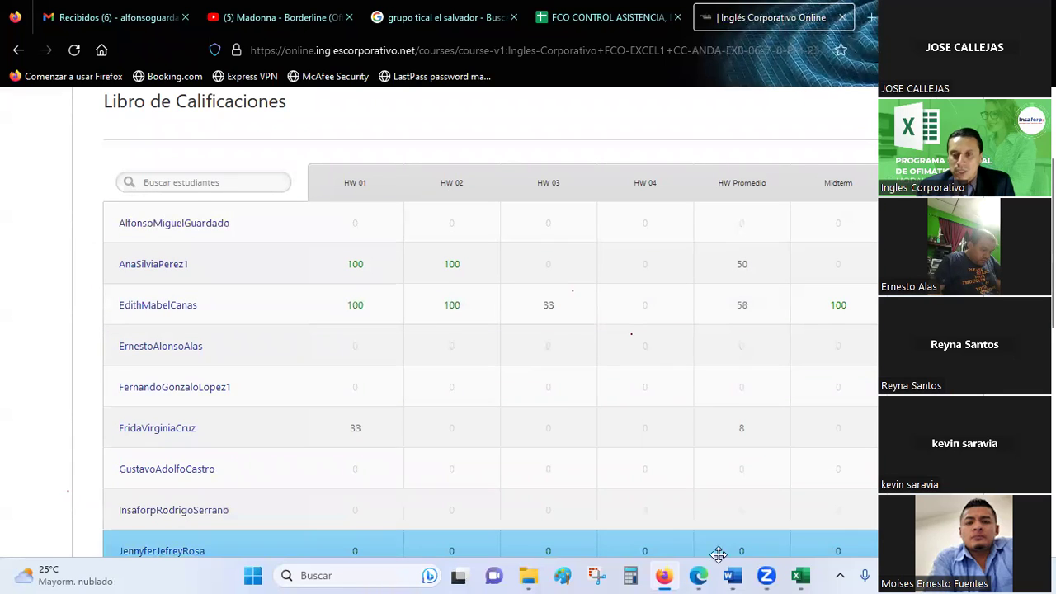
pyautogui.click(806, 577)
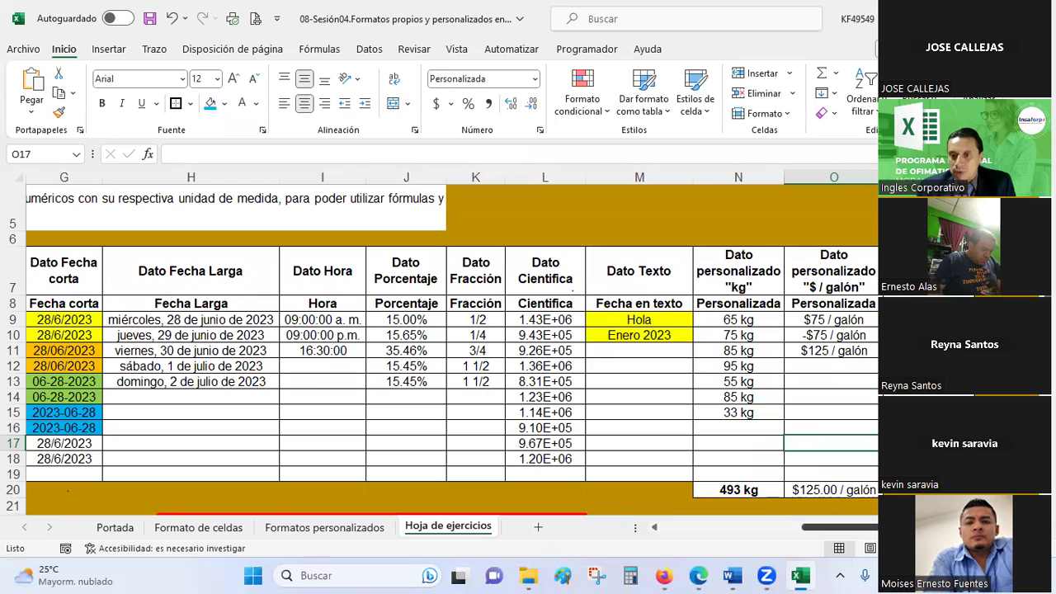
pyautogui.hscroll(-3, 454, 363)
pyautogui.hscroll(3, 454, 363)
pyautogui.hscroll(2, 454, 363)
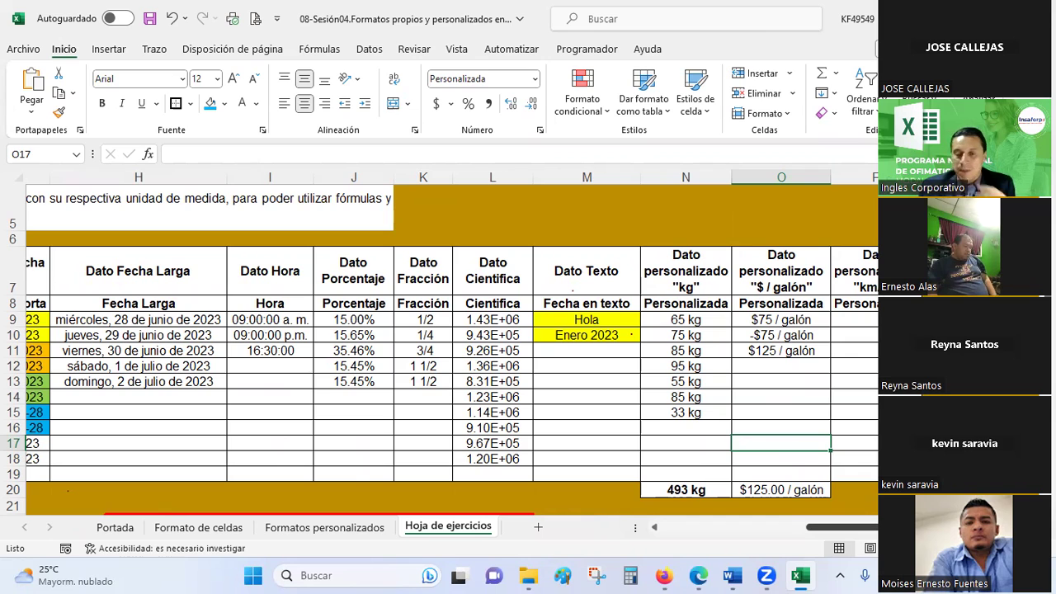
pyautogui.click(543, 397)
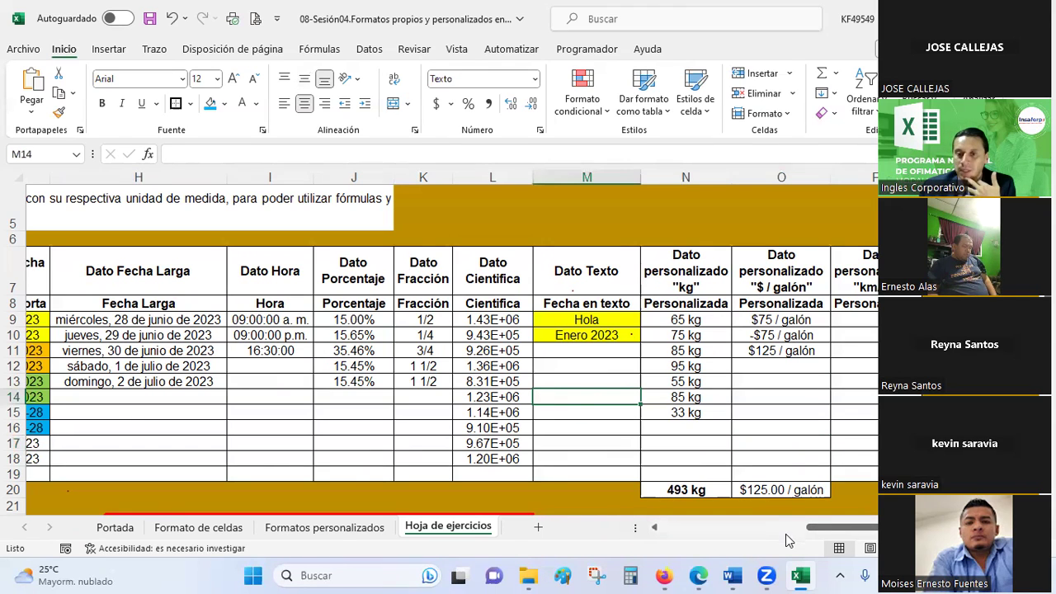
pyautogui.moveTo(799, 531); pyautogui.dragTo(777, 530)
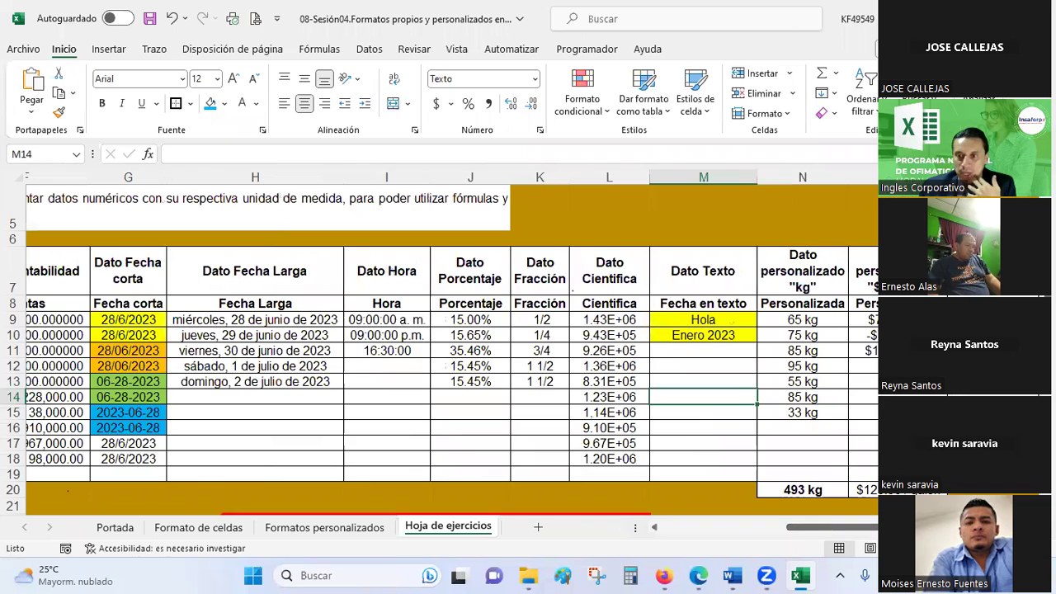
pyautogui.hscroll(2, 449, 347)
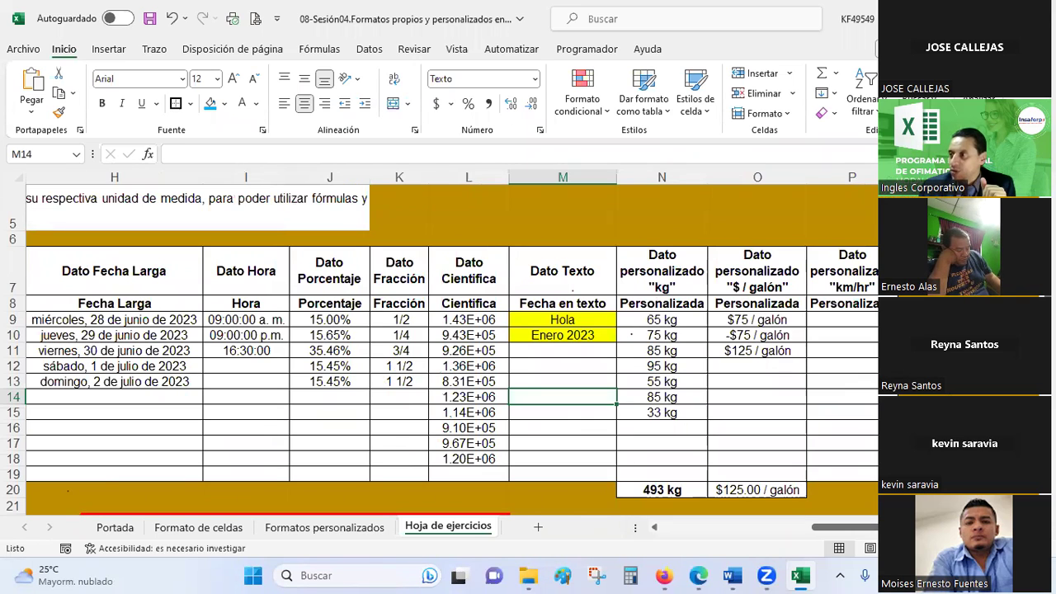
pyautogui.click(841, 350)
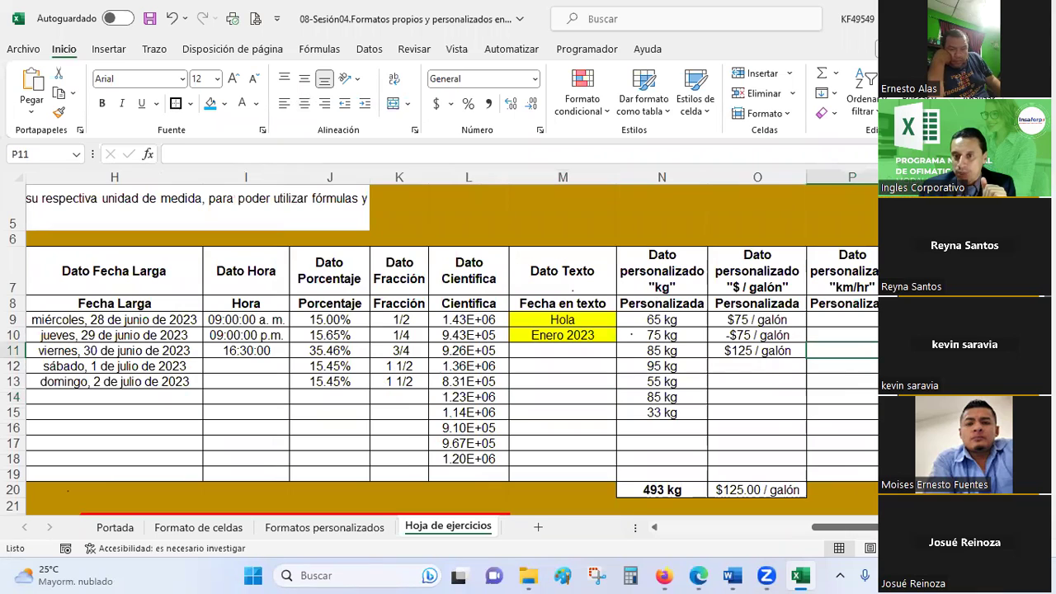